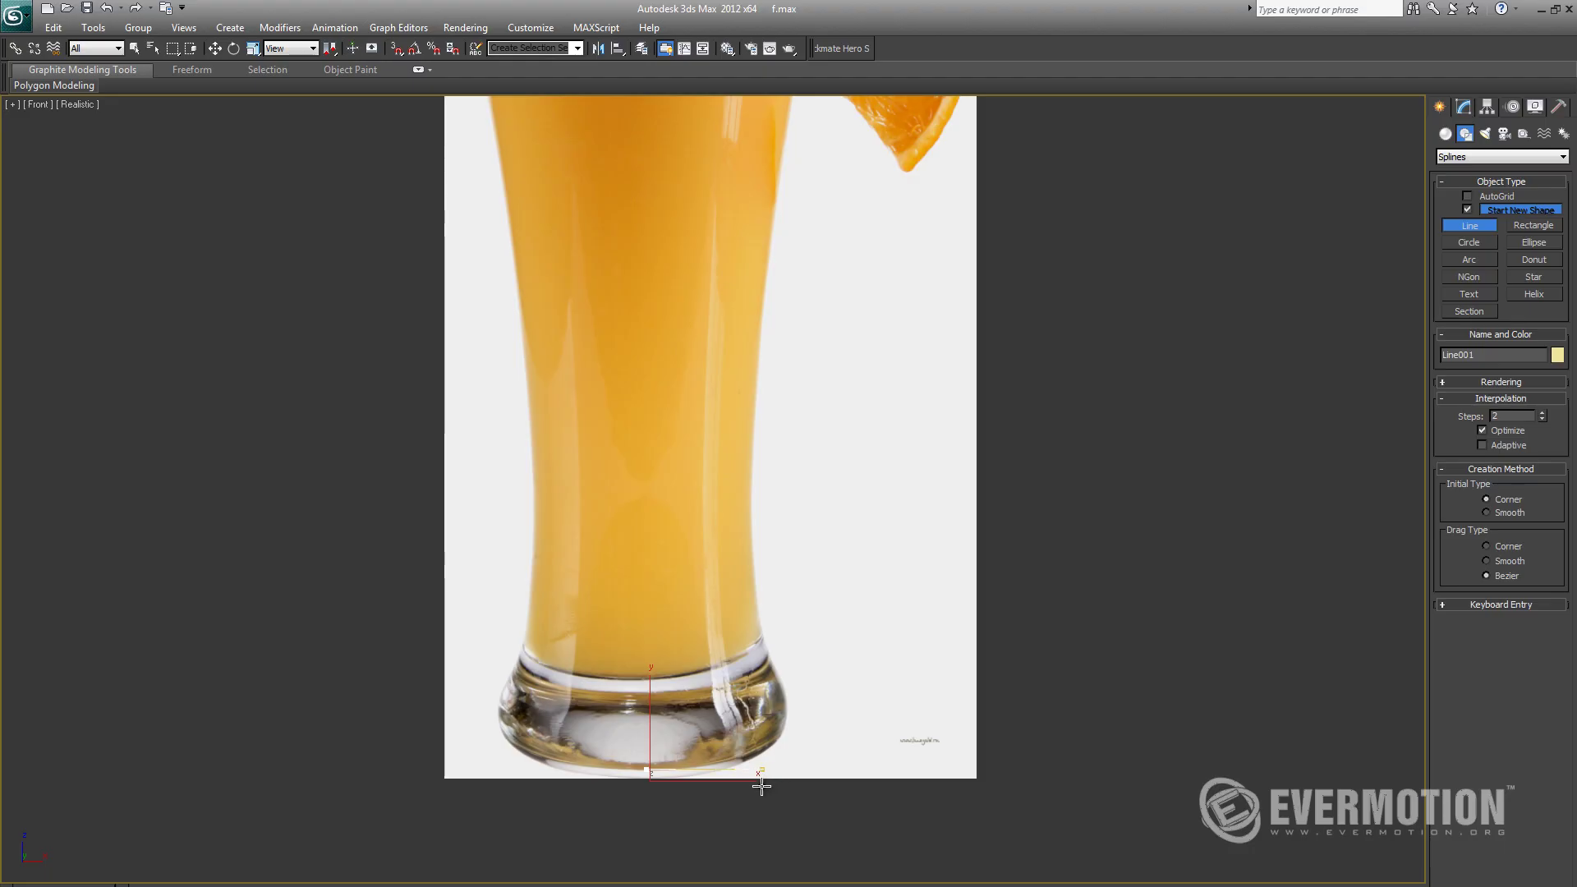
Step: Trace the glass's outer profile with a line around the base corner, up the side and to the rim, ending it there
{"action": "left_click", "coordinate": [763, 769]}
{"action": "left_click", "coordinate": [785, 749]}
{"action": "left_click", "coordinate": [787, 708]}
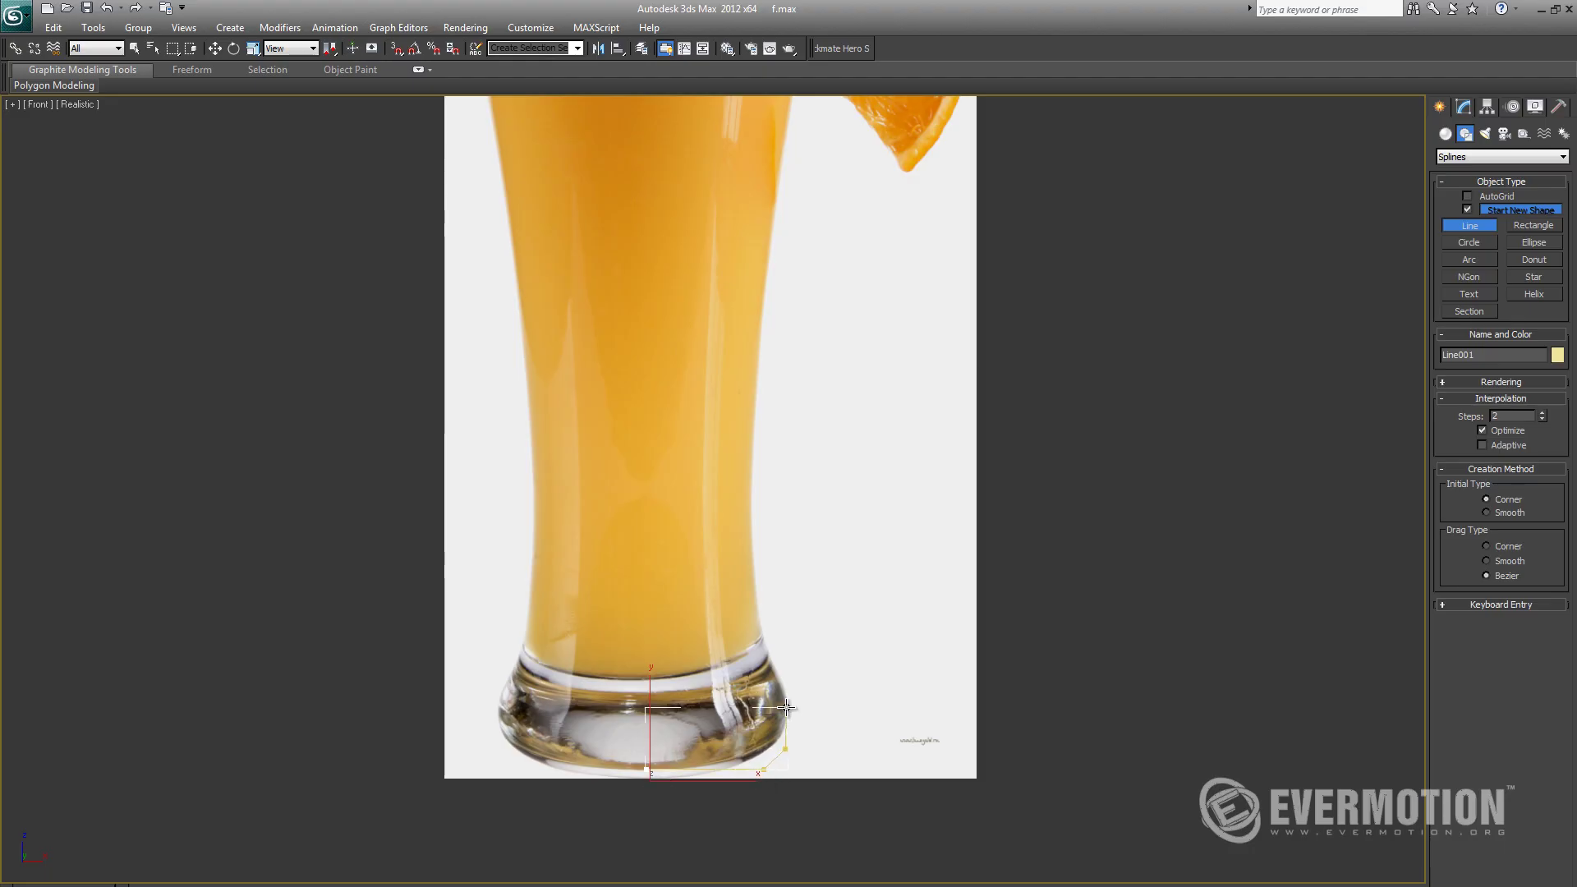
{"action": "left_click", "coordinate": [765, 642]}
{"action": "scroll", "coordinate": [793, 401], "scroll_direction": "down", "scroll_amount": 2}
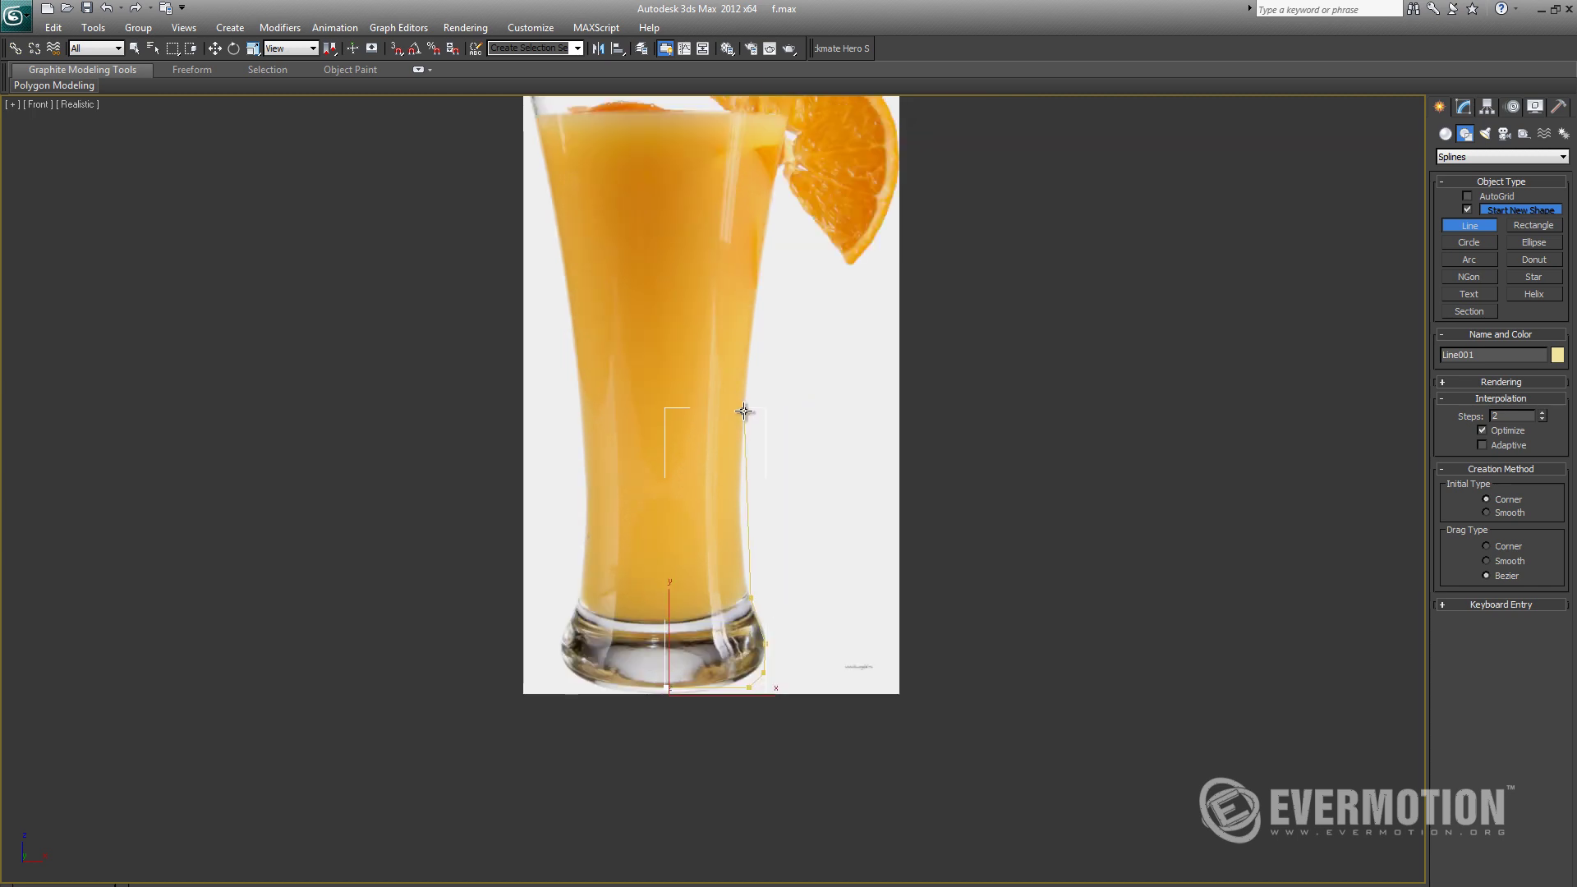
{"action": "left_click", "coordinate": [744, 411]}
{"action": "scroll", "coordinate": [776, 176], "scroll_direction": "down", "scroll_amount": 2}
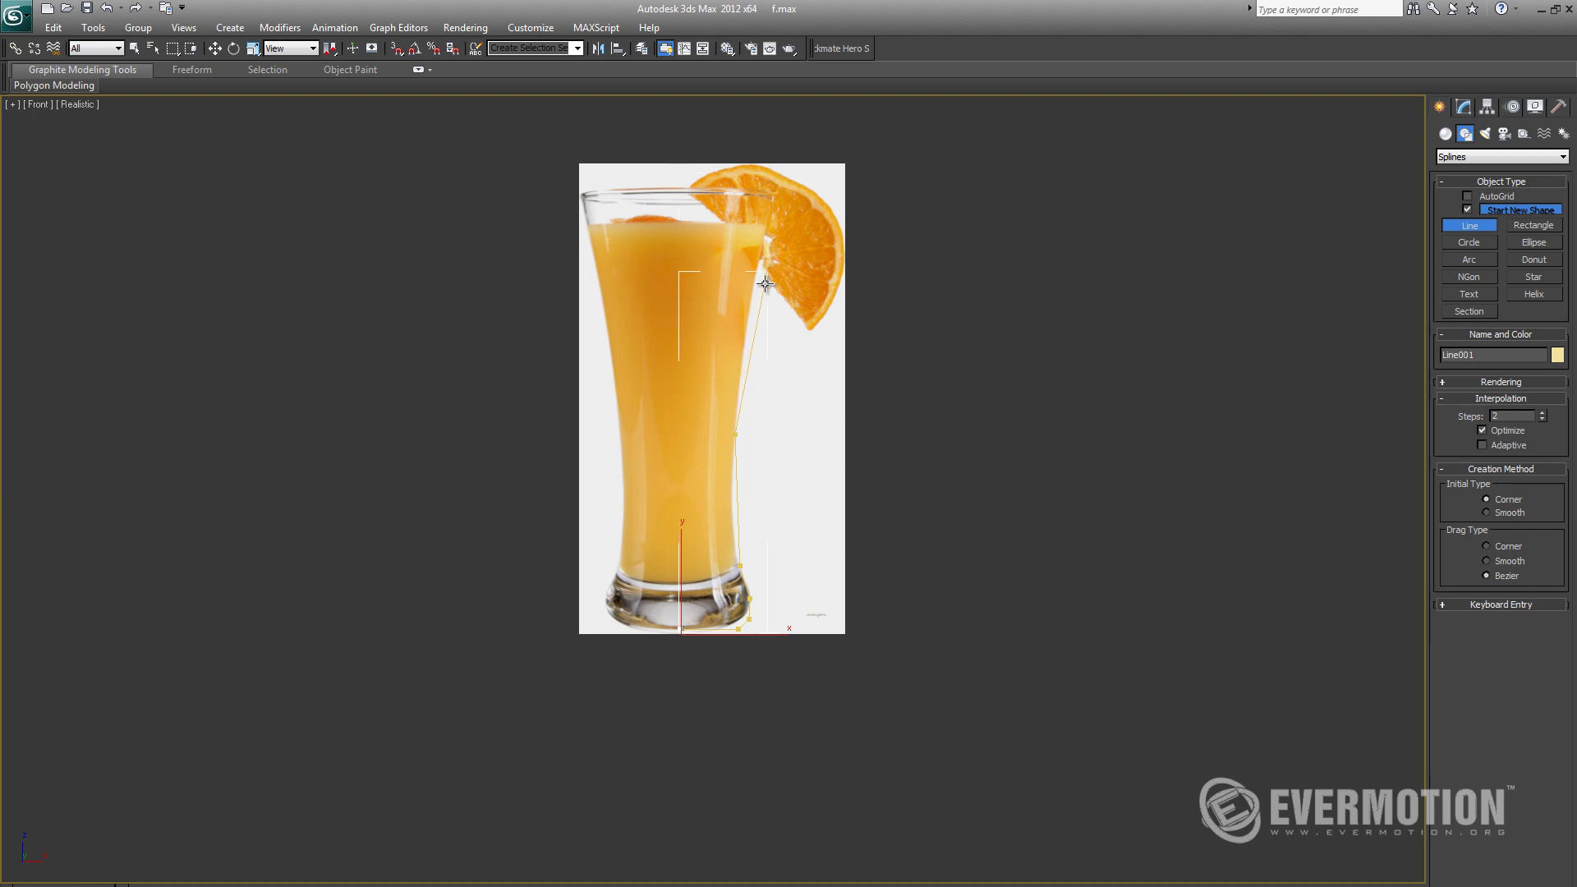
{"action": "left_click", "coordinate": [774, 203]}
{"action": "right_click", "coordinate": [1157, 255]}
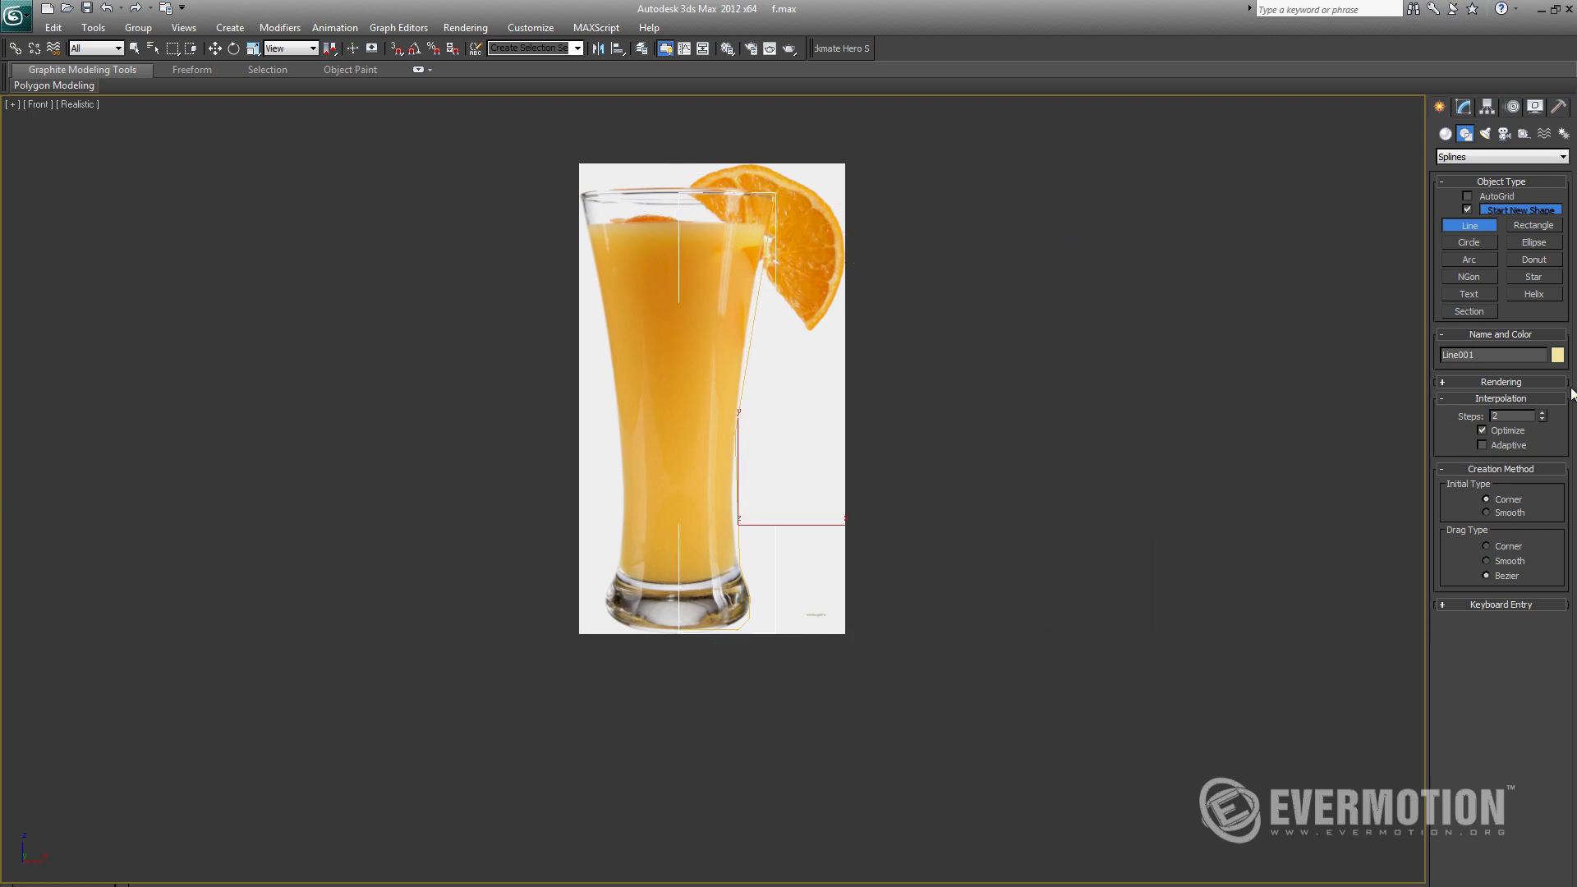
Step: Change the profile line's object colour to dark blue
{"action": "left_click", "coordinate": [1556, 356]}
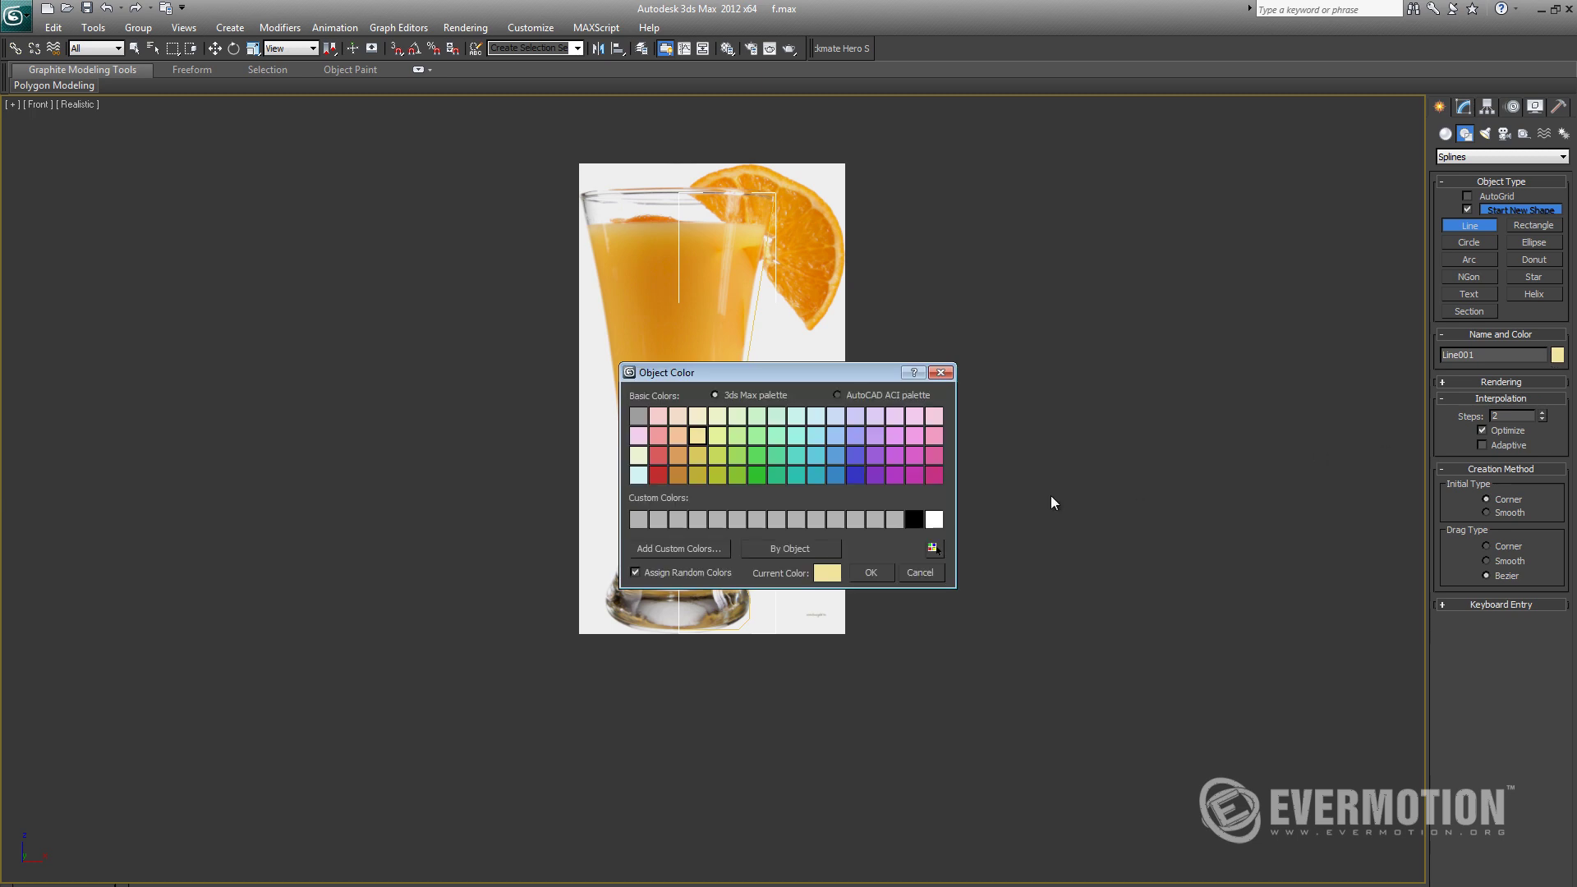
{"action": "left_click", "coordinate": [855, 475]}
{"action": "left_click", "coordinate": [889, 568]}
{"action": "scroll", "coordinate": [854, 575], "scroll_direction": "up", "scroll_amount": 4}
{"action": "middle_click_drag", "start_coordinate": [798, 614], "coordinate": [895, 485]}
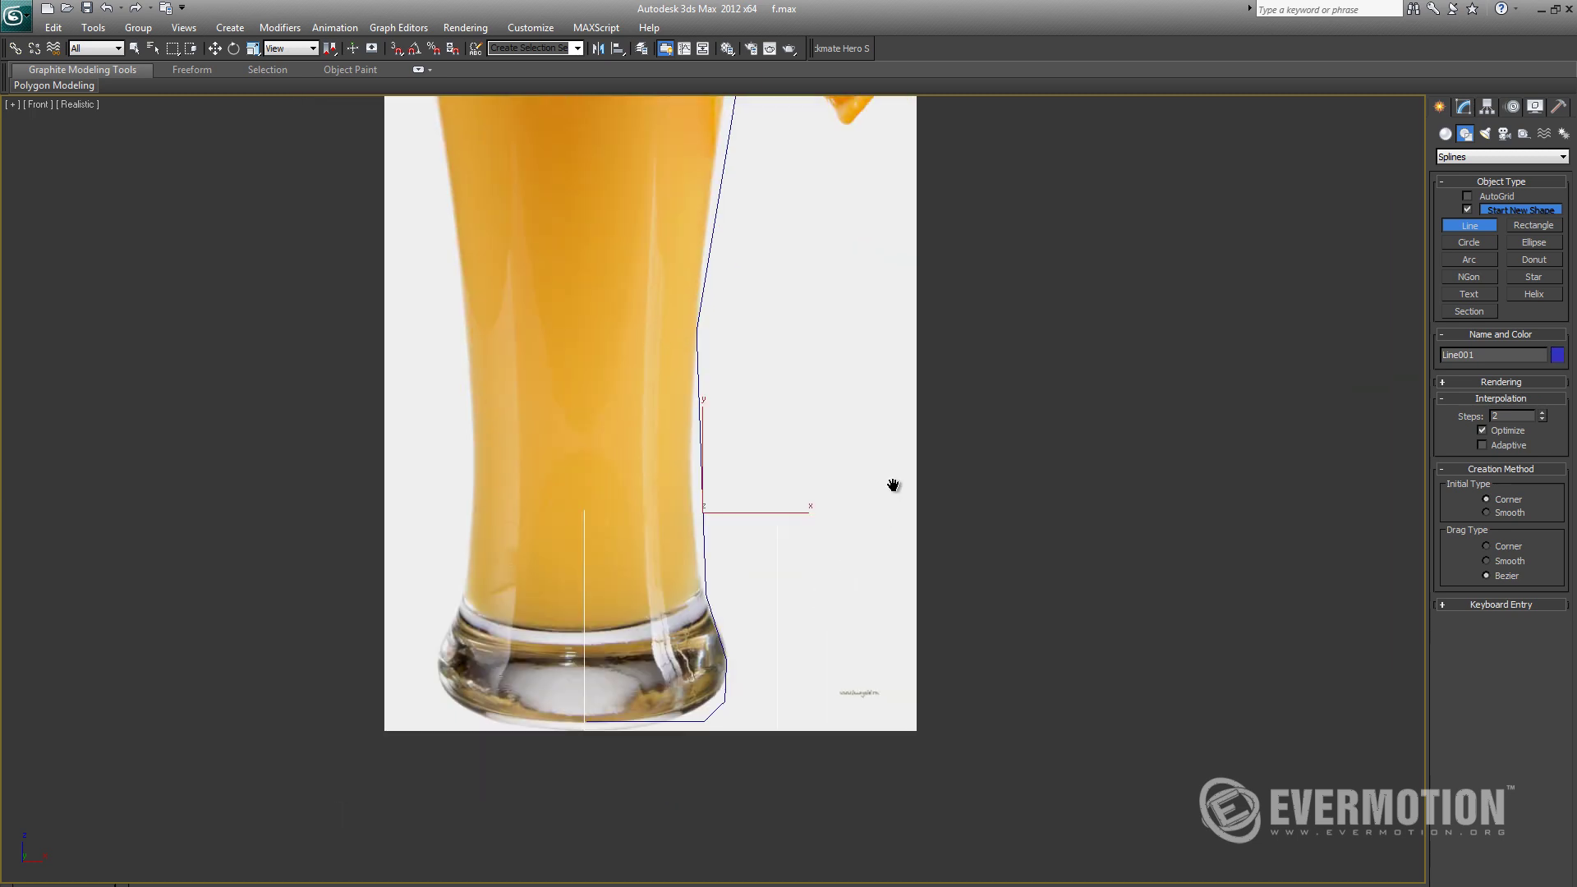
Step: Select all seven vertices of the profile line in wireframe display and convert them to Bezier
{"action": "key", "text": "1"}
{"action": "key", "text": "F3"}
{"action": "scroll", "coordinate": [748, 563], "scroll_direction": "down", "scroll_amount": 2}
{"action": "middle_click_drag", "start_coordinate": [748, 578], "coordinate": [744, 652]}
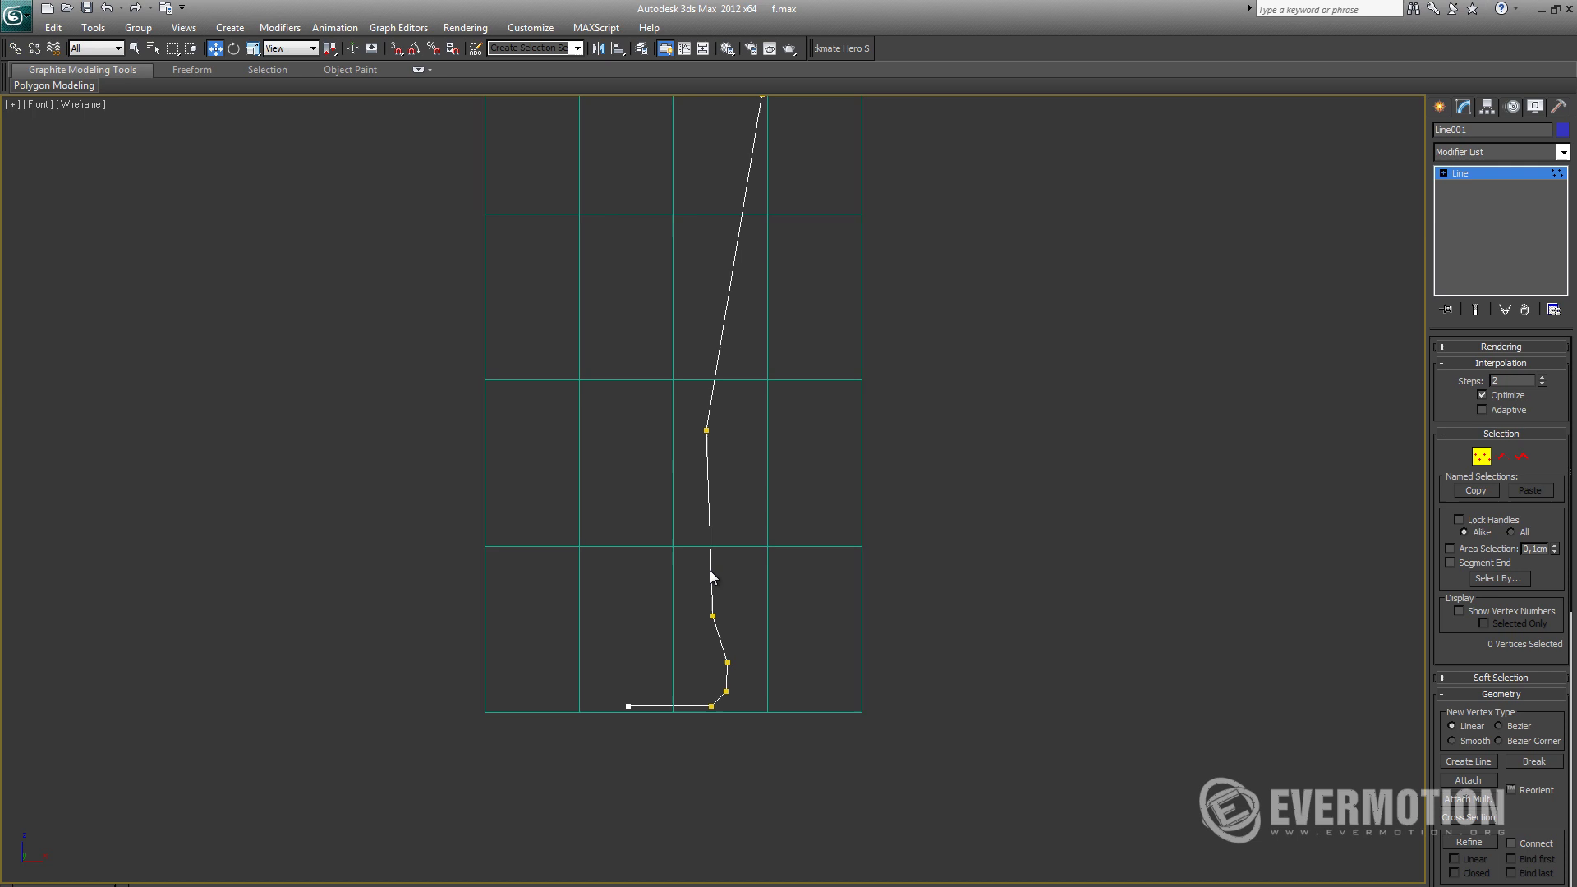
{"action": "scroll", "coordinate": [707, 598], "scroll_direction": "down", "scroll_amount": 1}
{"action": "key", "text": "ctrl+a"}
{"action": "scroll", "coordinate": [716, 588], "scroll_direction": "up", "scroll_amount": 3}
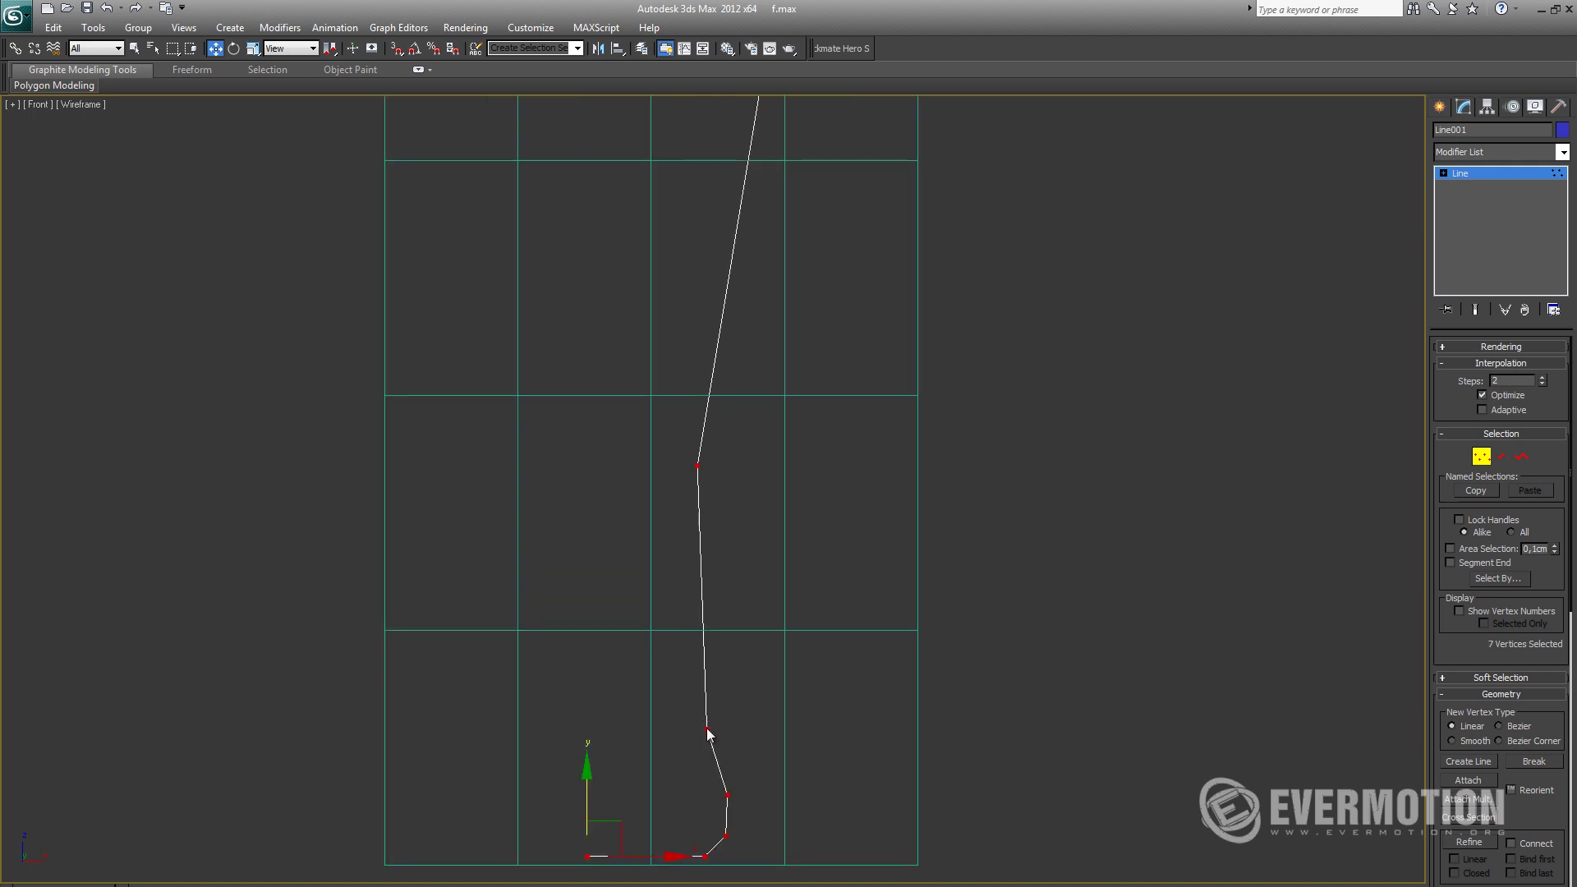
{"action": "right_click", "coordinate": [706, 730]}
{"action": "left_click", "coordinate": [675, 549]}
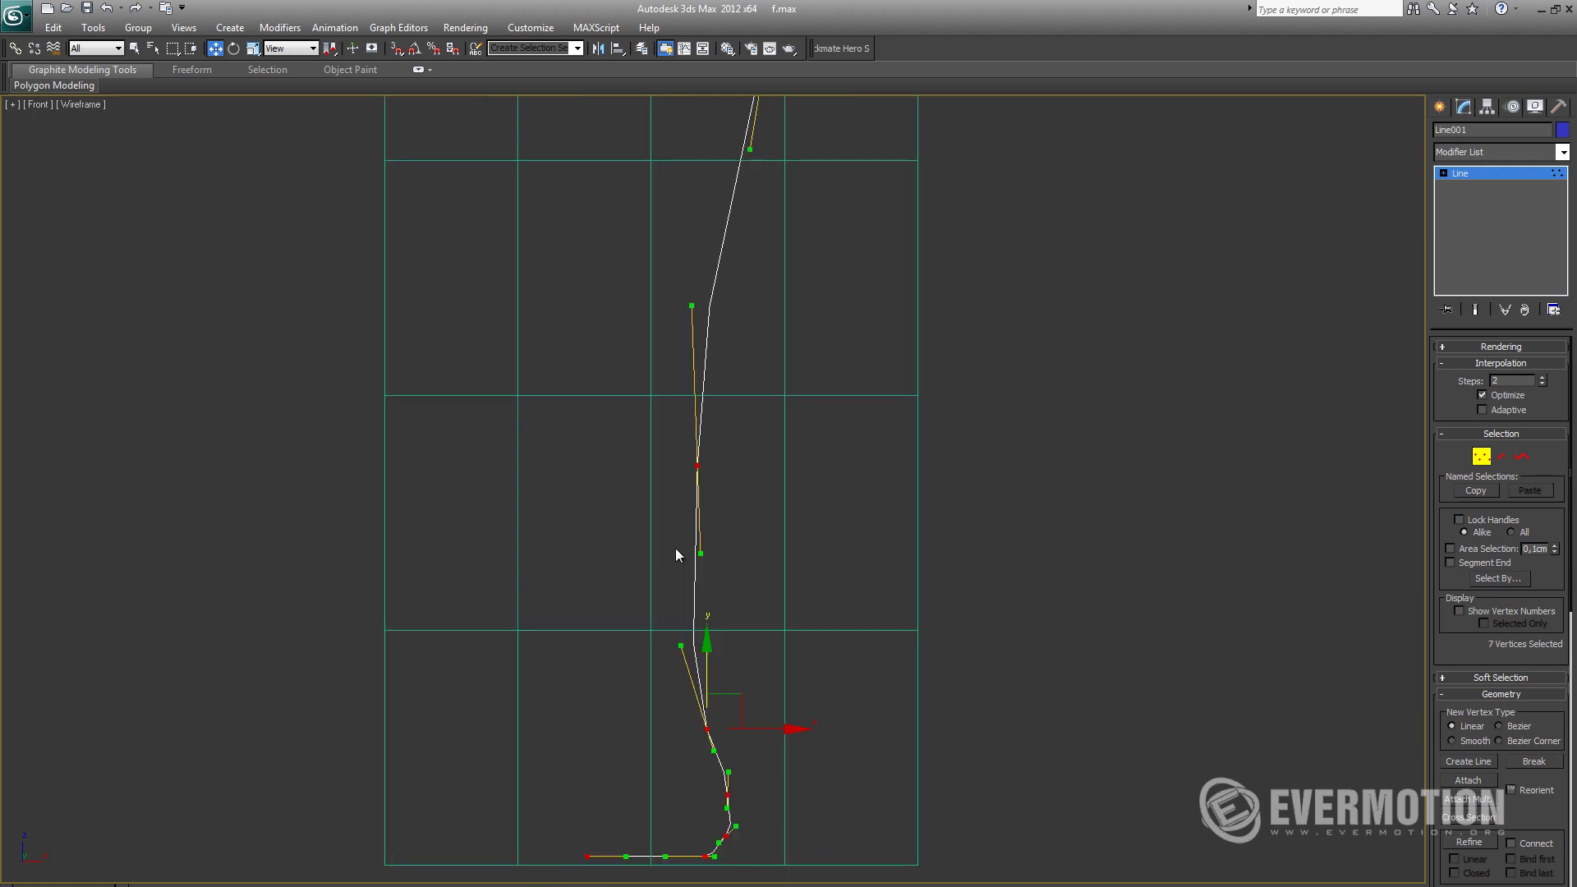
{"action": "middle_click_drag", "start_coordinate": [760, 762], "coordinate": [783, 552]}
{"action": "left_click", "coordinate": [785, 698]}
Step: Restore the realistic display and adjust the tangent handle of the vertex on the base's lower curve to round the corner
{"action": "scroll", "coordinate": [753, 681], "scroll_direction": "up", "scroll_amount": 2}
{"action": "scroll", "coordinate": [764, 671], "scroll_direction": "up", "scroll_amount": 2}
{"action": "key", "text": "F3"}
{"action": "scroll", "coordinate": [771, 594], "scroll_direction": "up", "scroll_amount": 2}
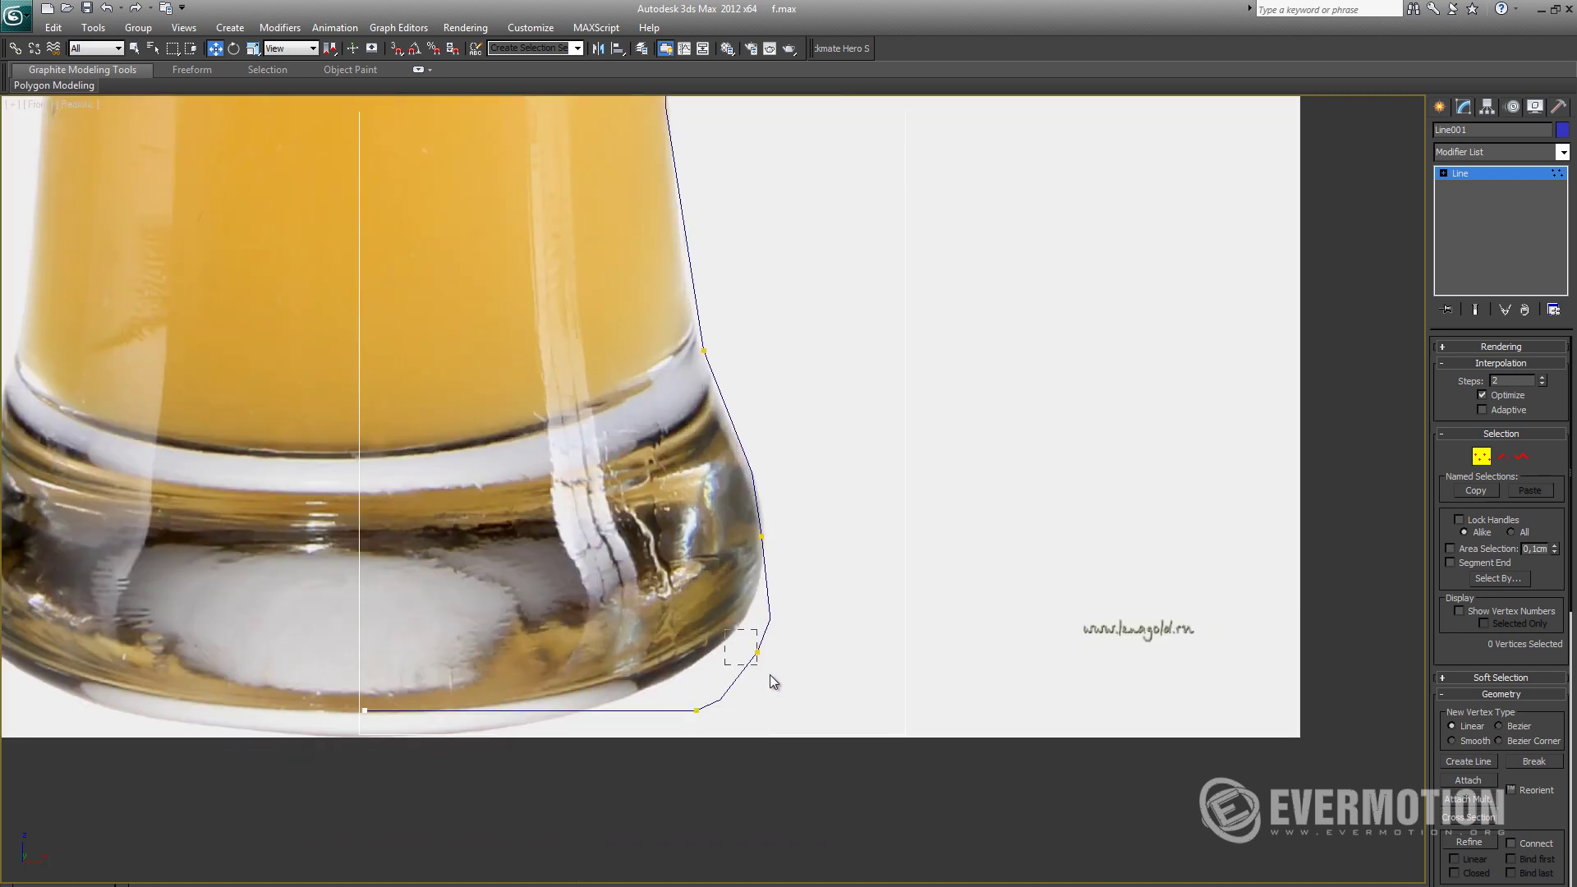
{"action": "left_click_drag", "start_coordinate": [771, 675], "coordinate": [772, 677]}
{"action": "middle_click_drag", "start_coordinate": [745, 661], "coordinate": [833, 691]}
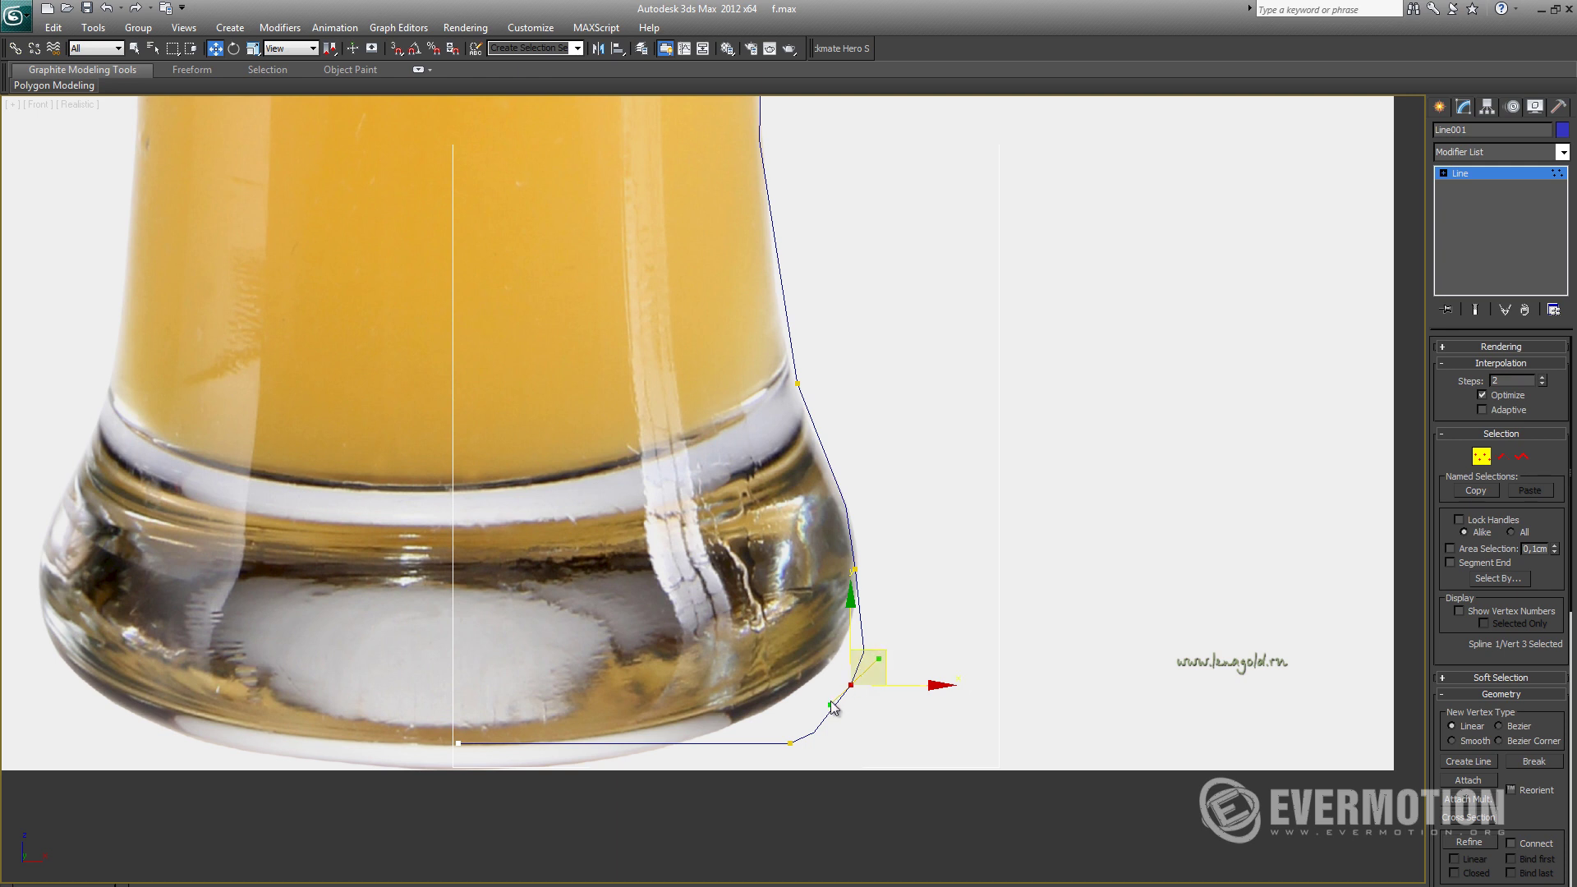
{"action": "left_click_drag", "start_coordinate": [830, 705], "coordinate": [843, 710]}
Step: Reposition the vertex at the base's widest point and tilt its tangent handles to follow the glass outline
{"action": "middle_click_drag", "start_coordinate": [853, 617], "coordinate": [863, 731]}
{"action": "scroll", "coordinate": [854, 627], "scroll_direction": "down", "scroll_amount": 2}
{"action": "left_click", "coordinate": [866, 659]}
{"action": "left_click", "coordinate": [823, 657]}
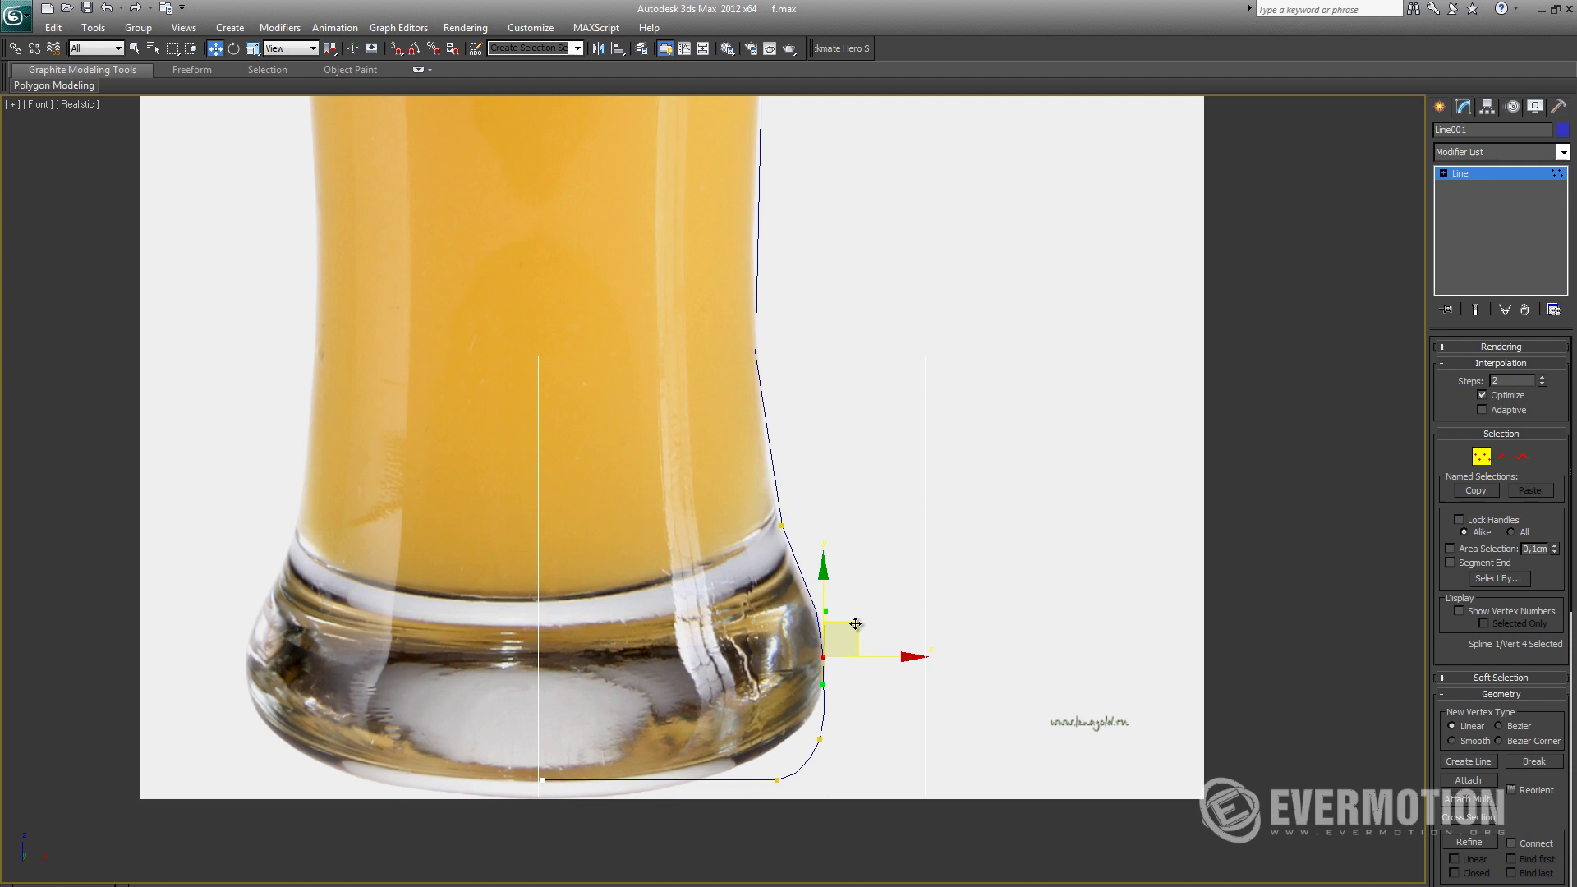
{"action": "left_click_drag", "start_coordinate": [855, 627], "coordinate": [859, 624]}
{"action": "left_click_drag", "start_coordinate": [827, 682], "coordinate": [837, 680]}
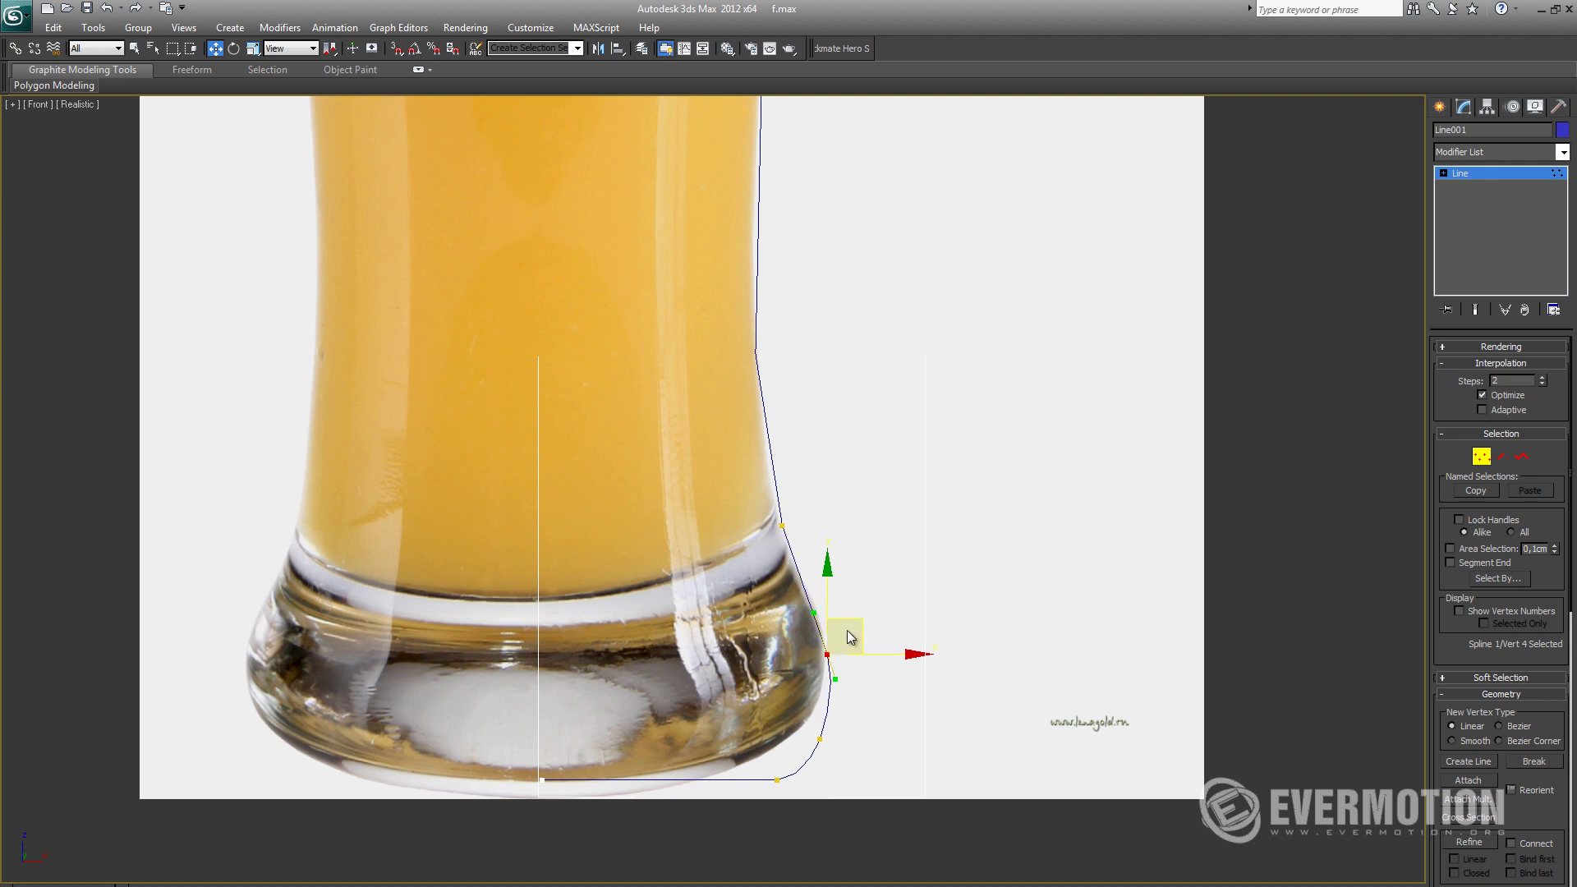
{"action": "left_click_drag", "start_coordinate": [851, 622], "coordinate": [851, 611]}
Step: Select the vertex just above the glass base and set the line's interpolation steps to 4
{"action": "left_click", "coordinate": [782, 526]}
{"action": "right_click", "coordinate": [781, 526]}
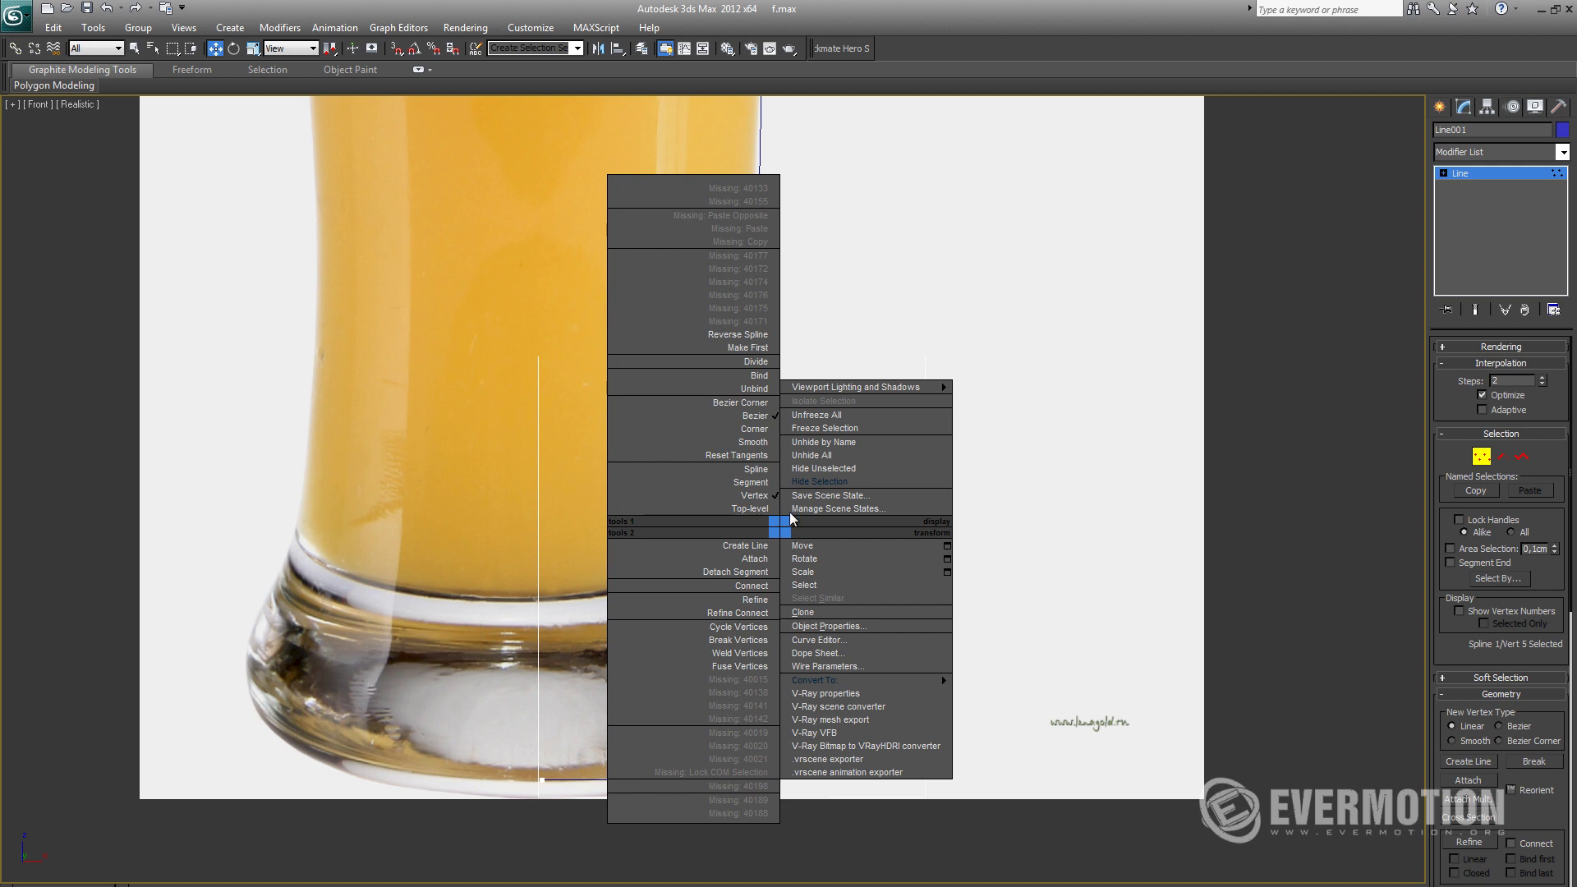
{"action": "scroll", "coordinate": [848, 560], "scroll_direction": "down", "scroll_amount": 2}
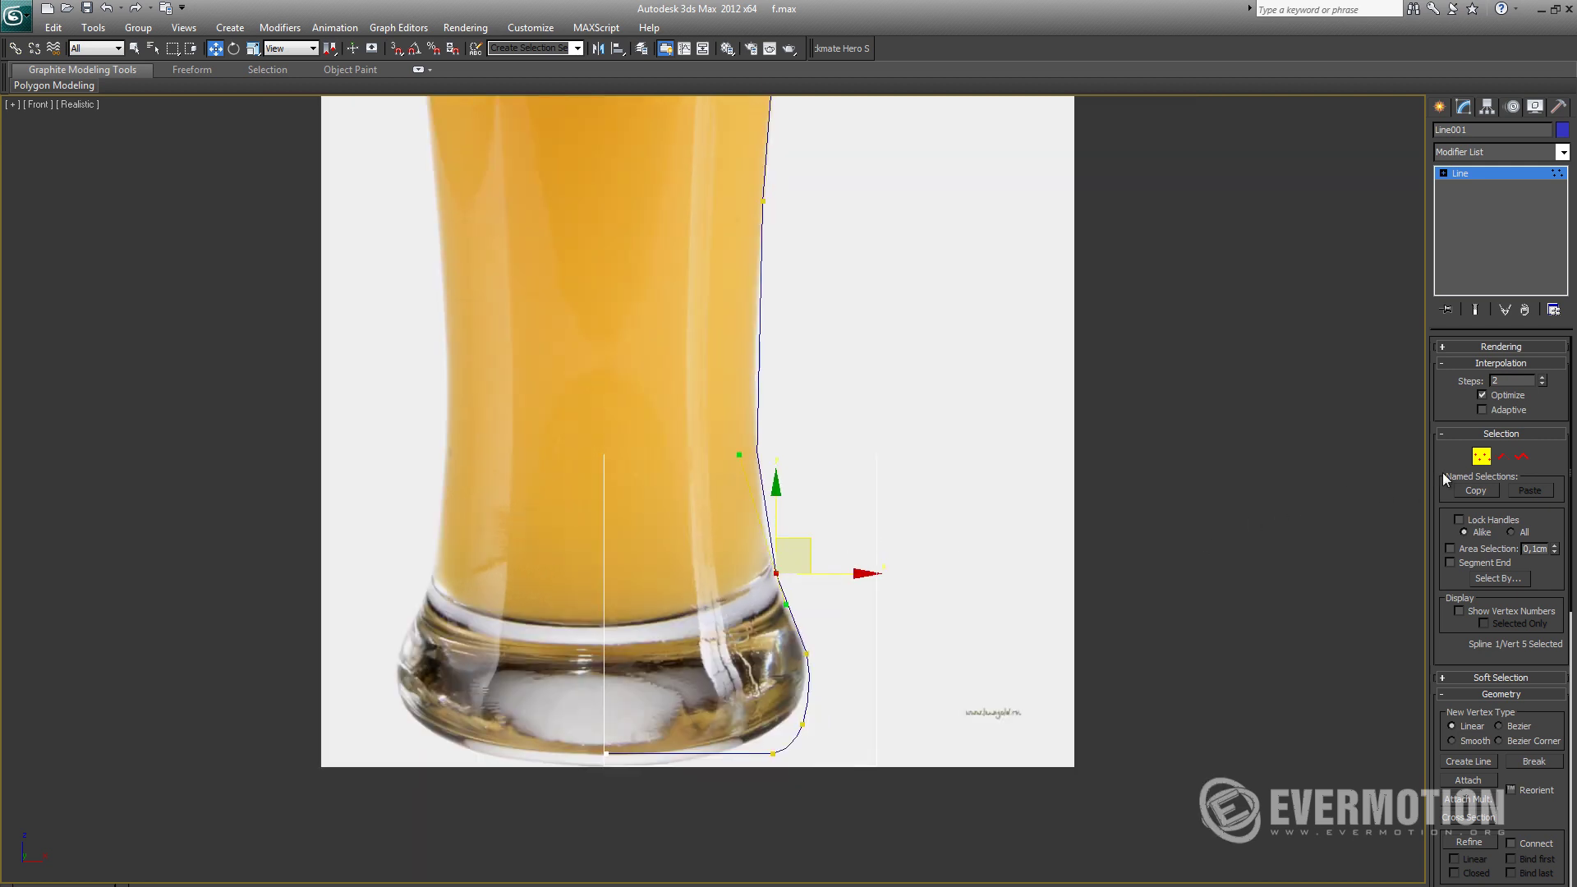
{"action": "left_click", "coordinate": [1544, 379]}
{"action": "middle_click_drag", "start_coordinate": [838, 677], "coordinate": [846, 742]}
Step: Move the vertex on the base's lower curve slightly outward to fill out the corner
{"action": "left_click", "coordinate": [780, 817]}
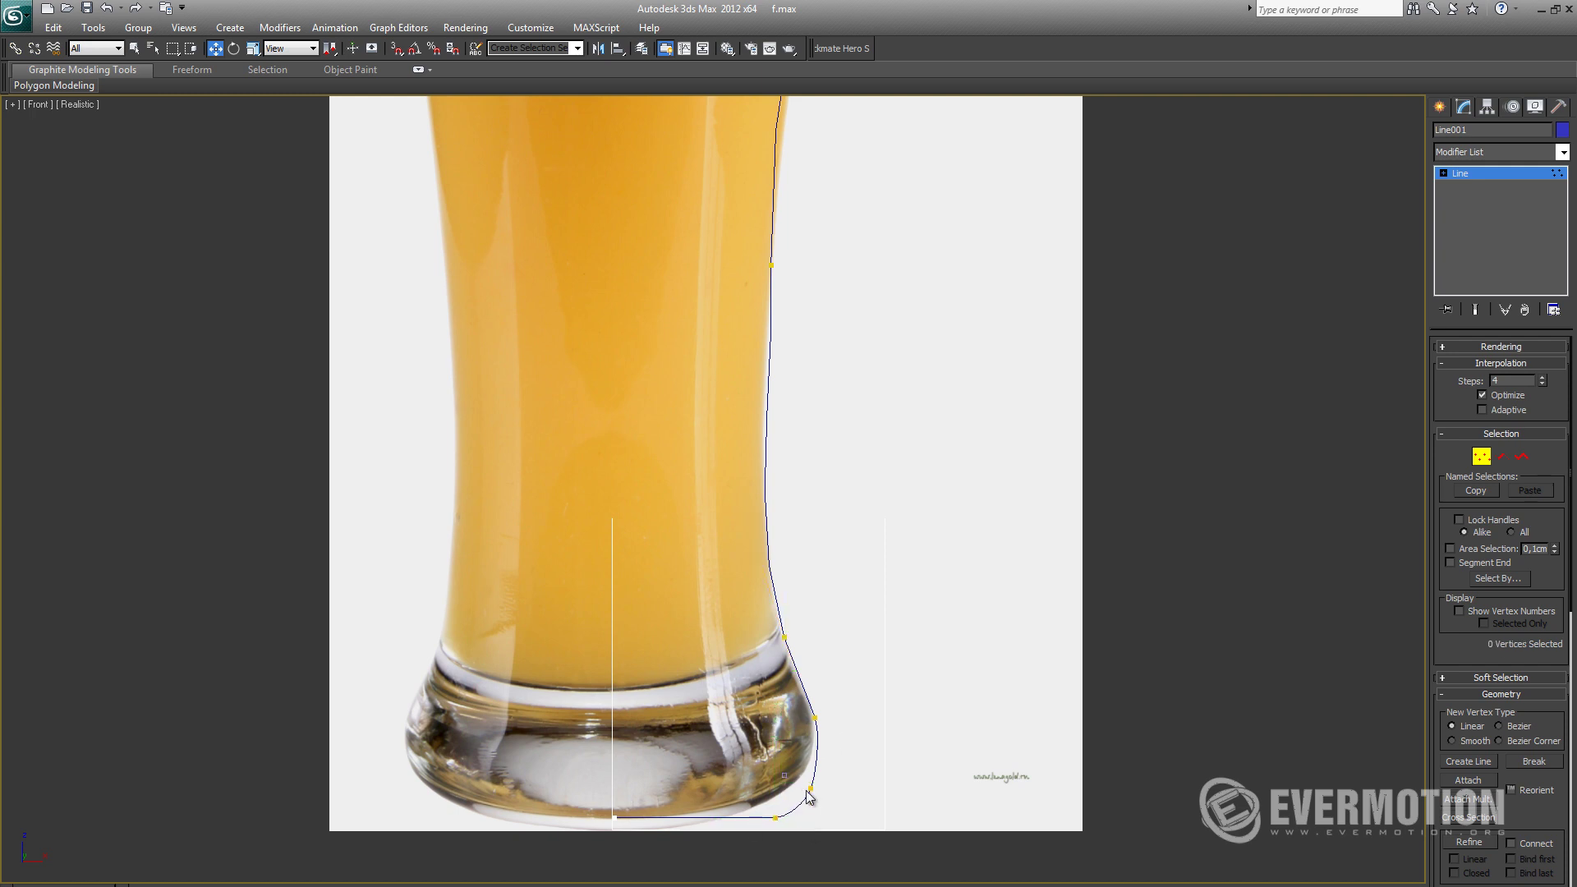
{"action": "left_click", "coordinate": [811, 788]}
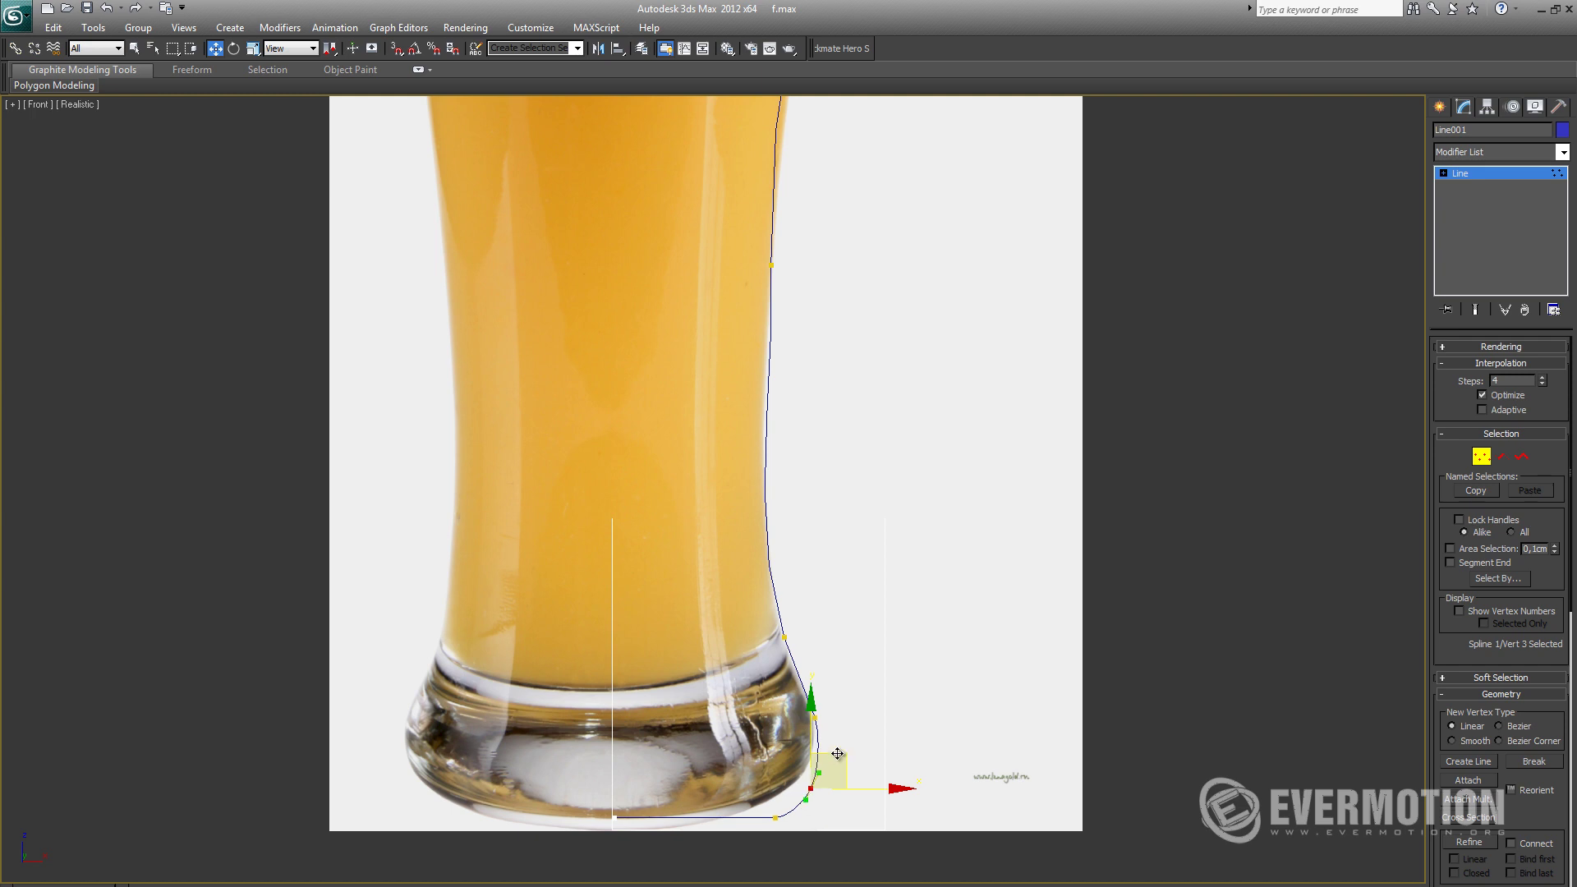
{"action": "left_click_drag", "start_coordinate": [837, 753], "coordinate": [808, 808]}
{"action": "left_click", "coordinate": [826, 690]}
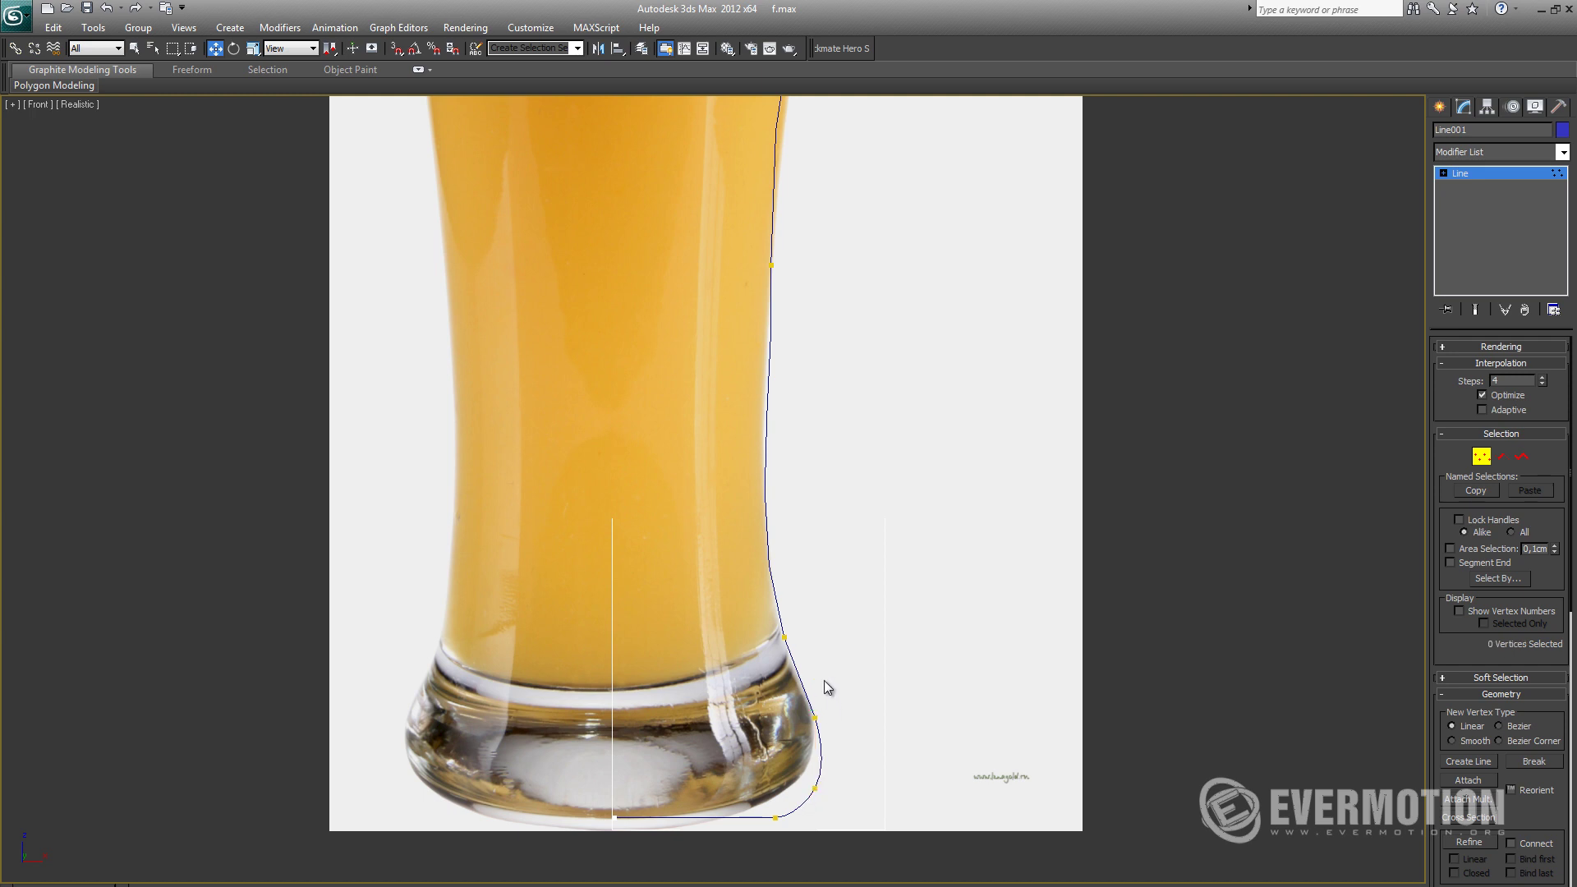
{"action": "middle_click_drag", "start_coordinate": [825, 680], "coordinate": [839, 708]}
Step: Adjust the tangents of the vertex above the base and the mid-body vertex so the side follows the glass edge
{"action": "left_click_drag", "start_coordinate": [775, 638], "coordinate": [817, 690]}
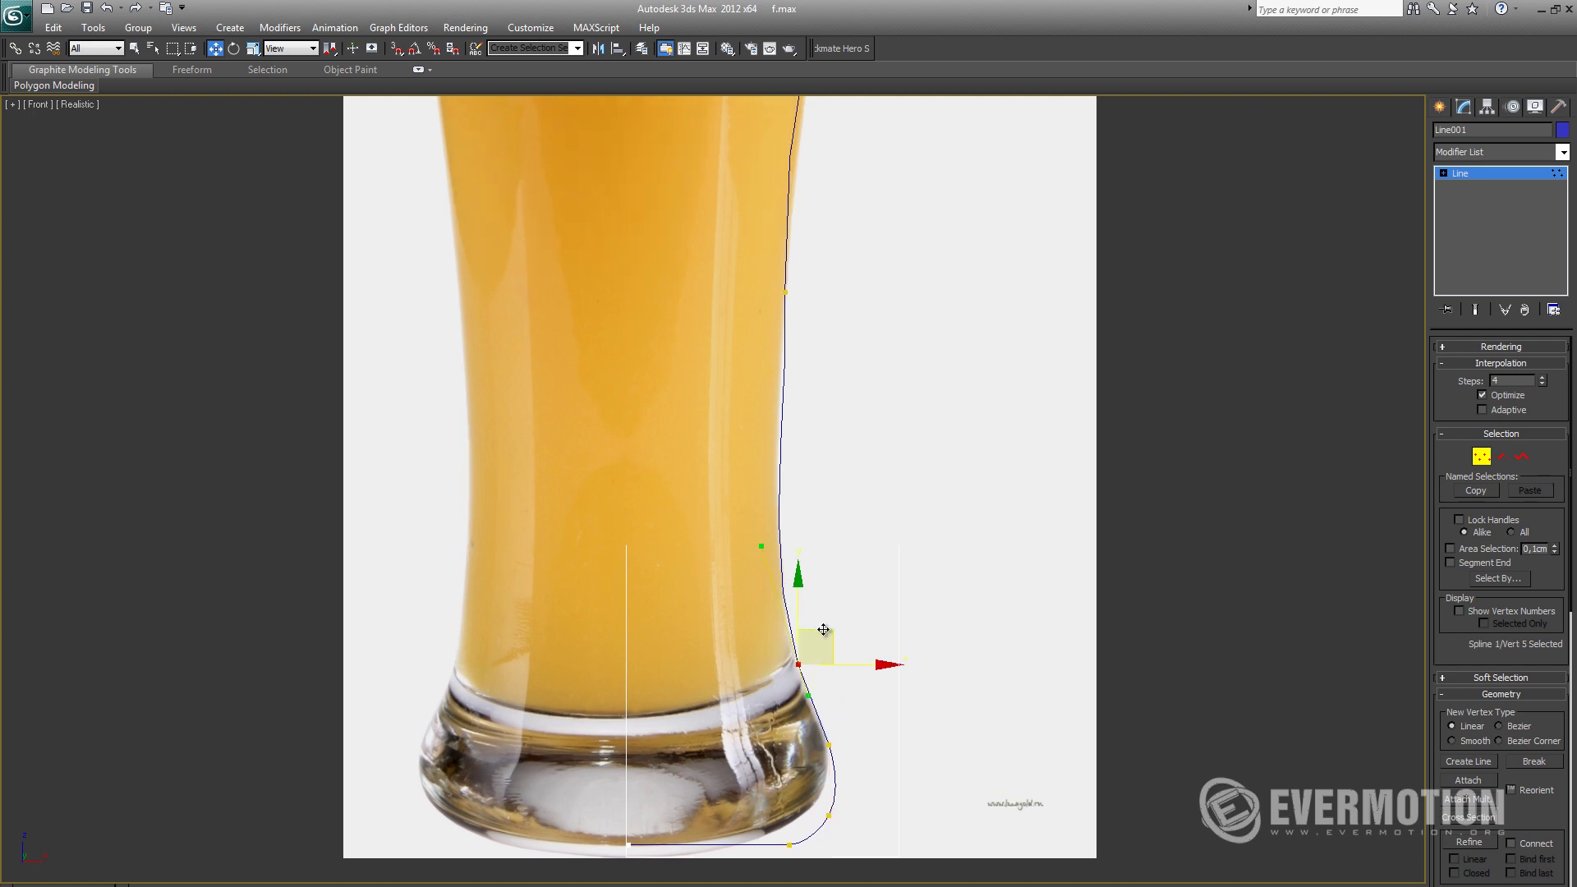
{"action": "left_click_drag", "start_coordinate": [762, 546], "coordinate": [767, 547]}
{"action": "left_click", "coordinate": [786, 292]}
{"action": "middle_click_drag", "start_coordinate": [846, 362], "coordinate": [810, 475]}
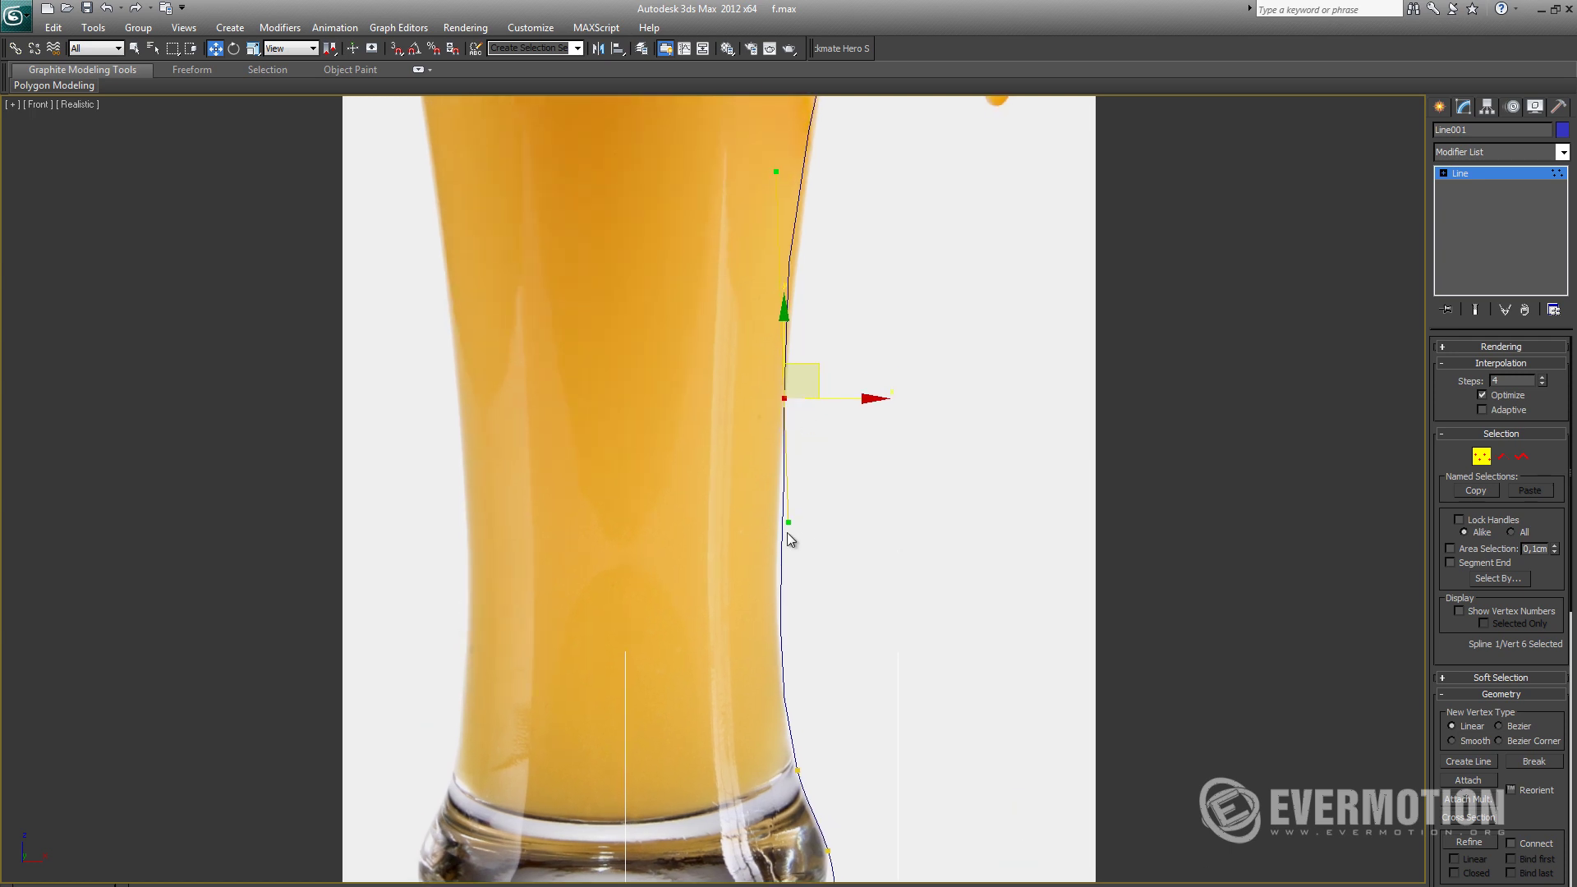
{"action": "left_click_drag", "start_coordinate": [787, 533], "coordinate": [780, 532]}
{"action": "middle_click_drag", "start_coordinate": [781, 488], "coordinate": [791, 580]}
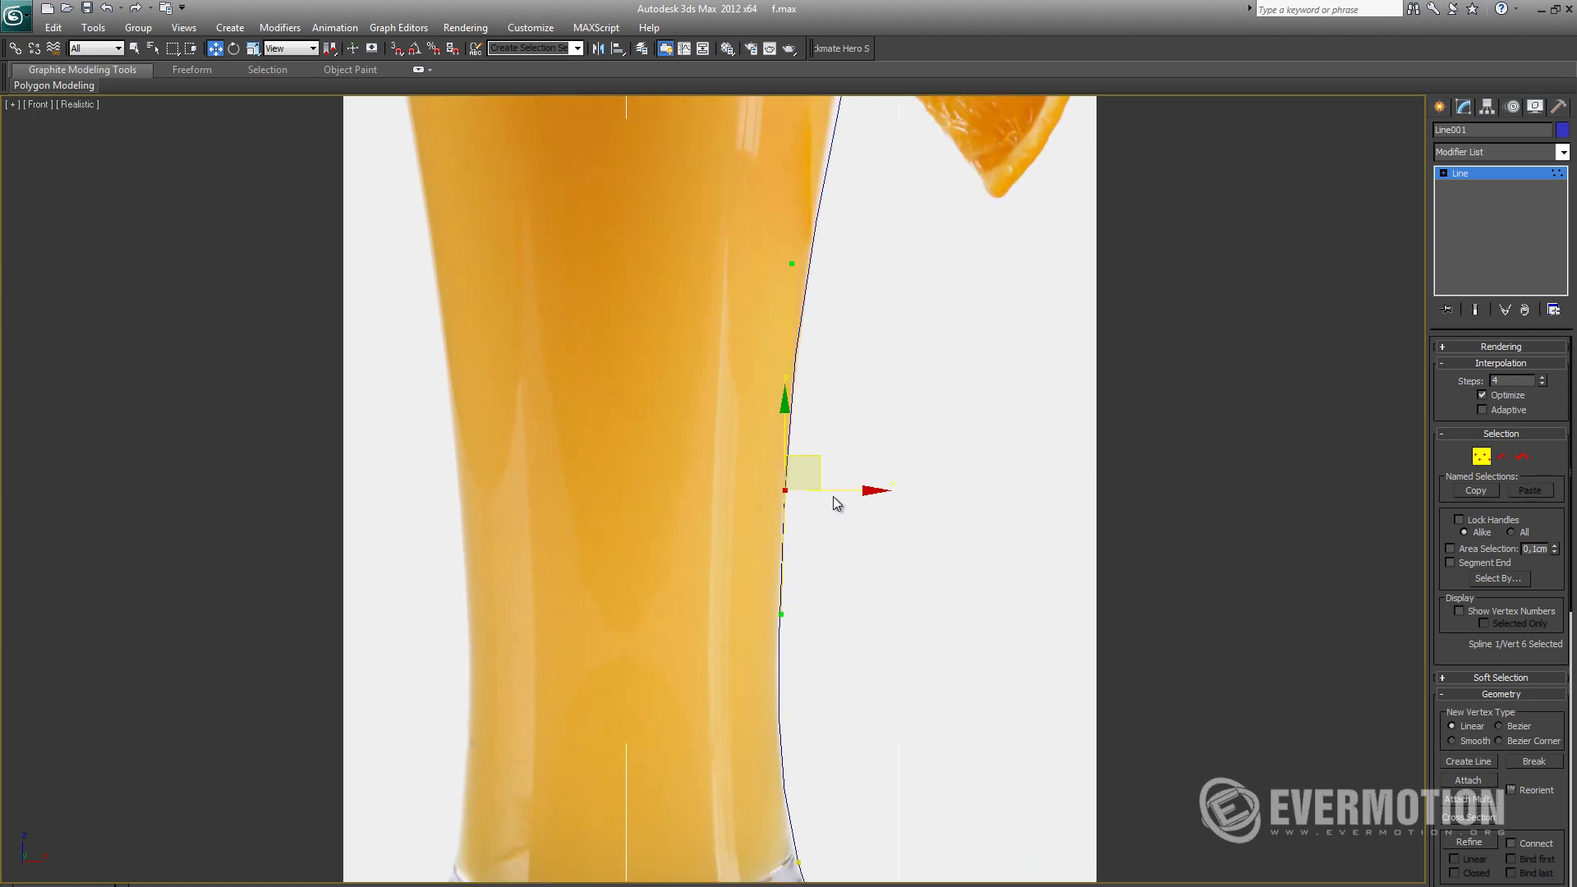
Step: Shift the two lowest corner vertices and the widest base vertex inward to fit the photographed base
{"action": "scroll", "coordinate": [824, 518], "scroll_direction": "down", "scroll_amount": 2}
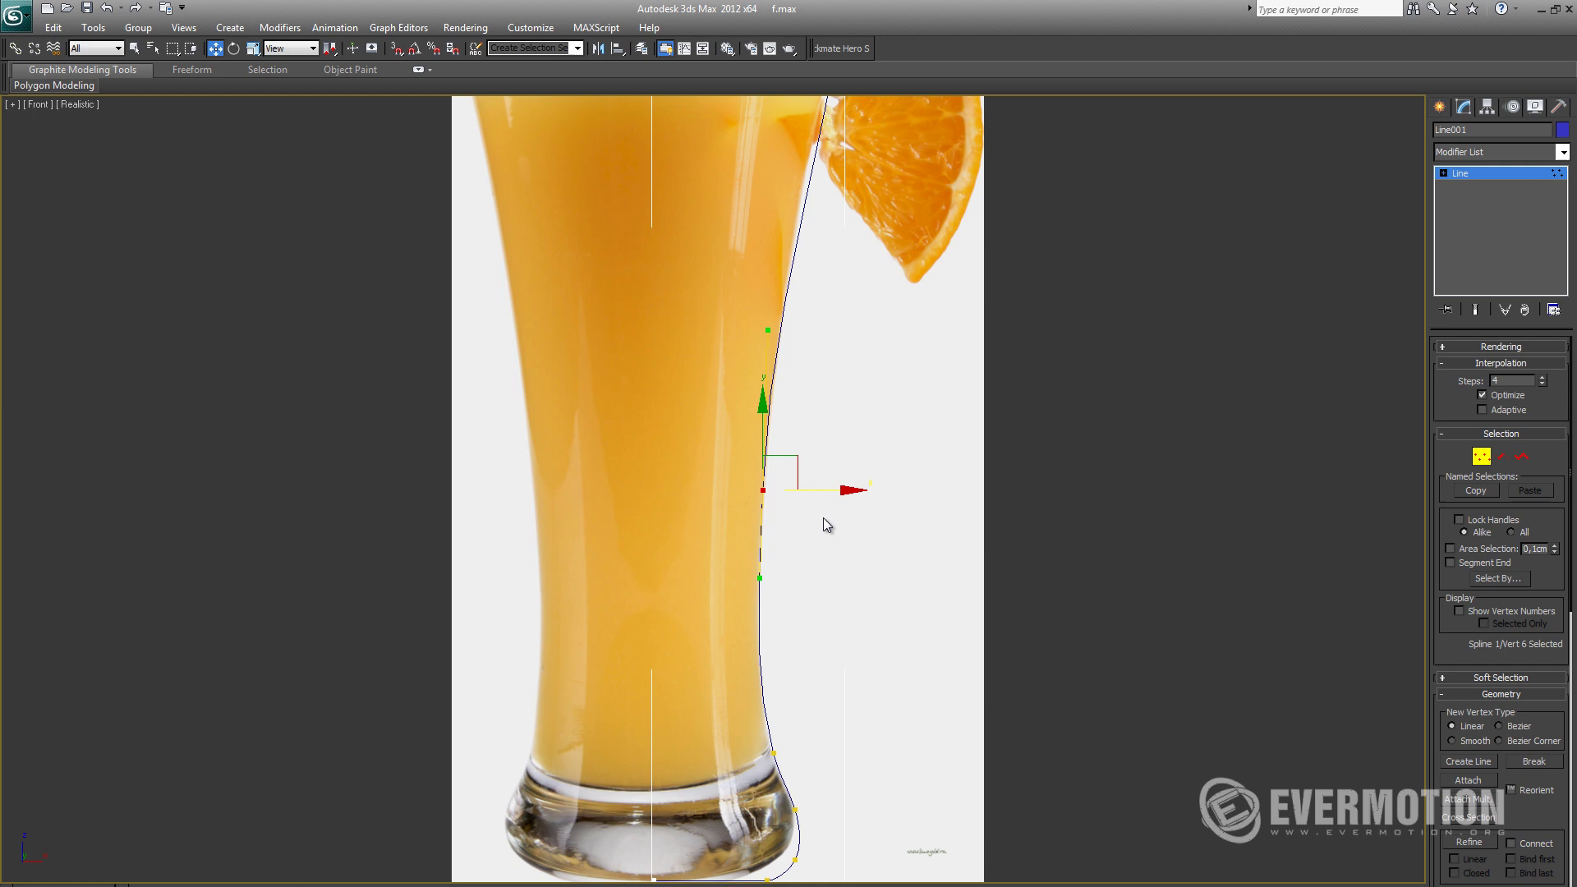
{"action": "middle_click_drag", "start_coordinate": [823, 518], "coordinate": [819, 446]}
{"action": "middle_click_drag", "start_coordinate": [781, 659], "coordinate": [795, 599]}
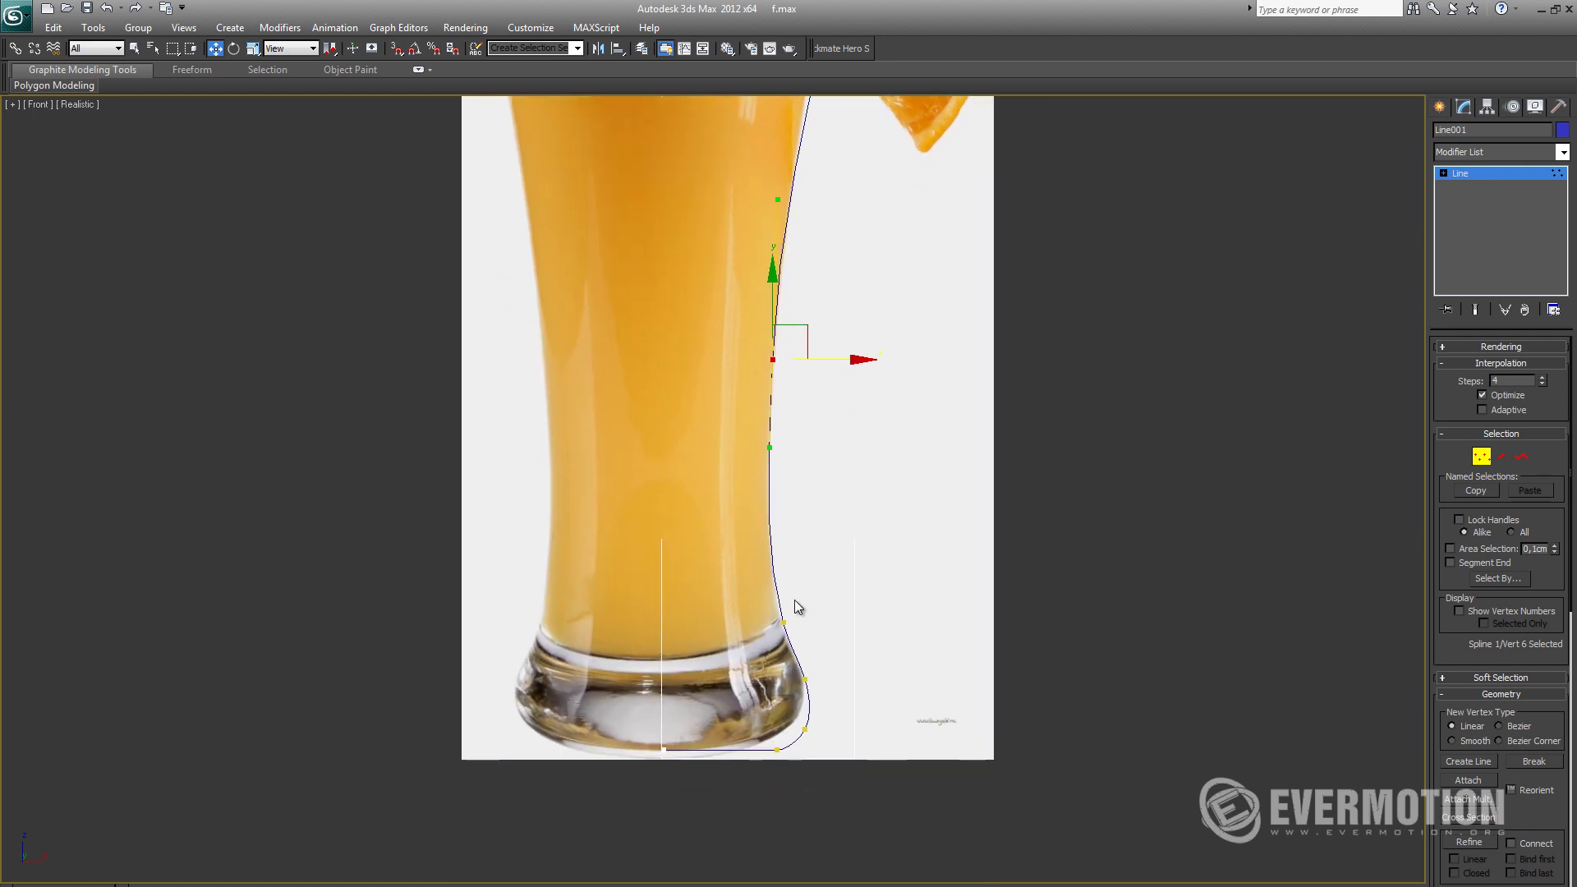
{"action": "scroll", "coordinate": [796, 601], "scroll_direction": "up", "scroll_amount": 2}
{"action": "middle_click_drag", "start_coordinate": [865, 746], "coordinate": [884, 708]}
{"action": "left_click_drag", "start_coordinate": [795, 761], "coordinate": [873, 823]}
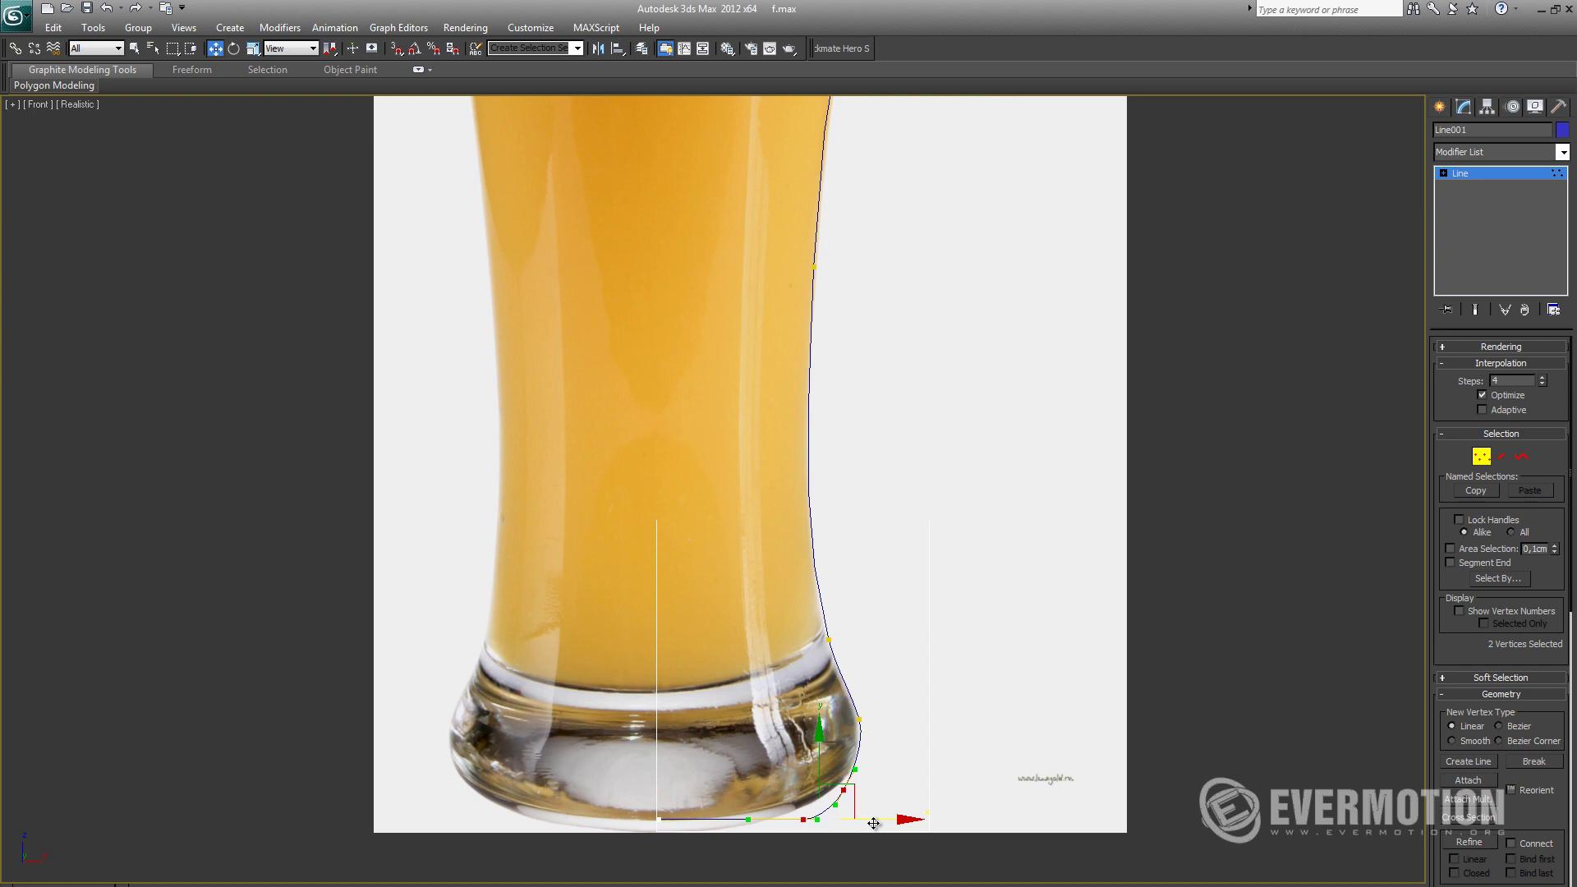
{"action": "left_click", "coordinate": [849, 790]}
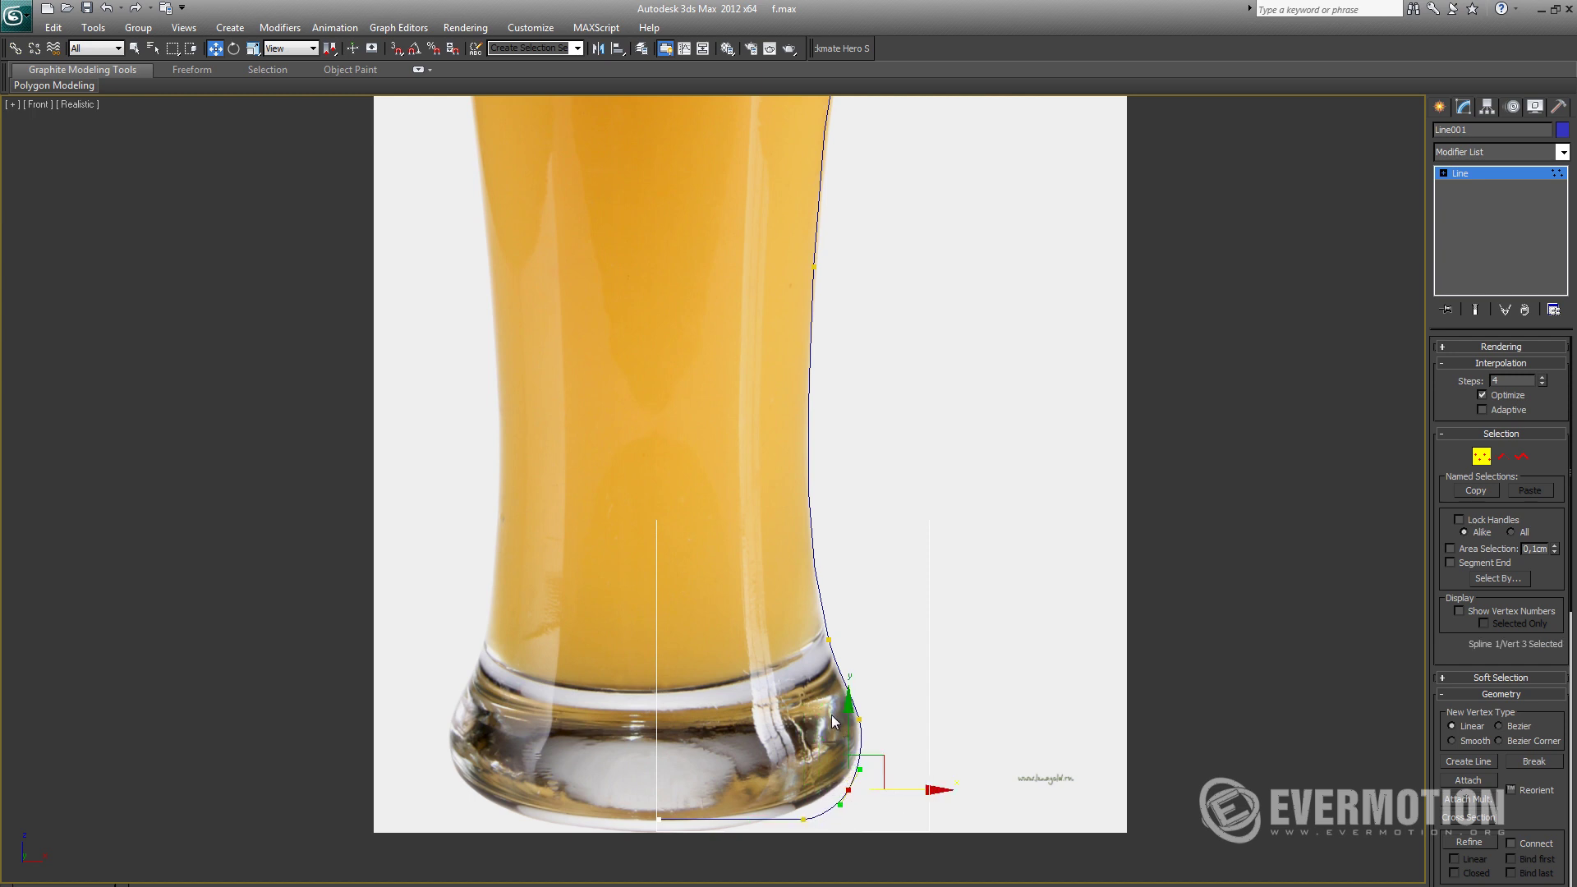
{"action": "left_click", "coordinate": [857, 720]}
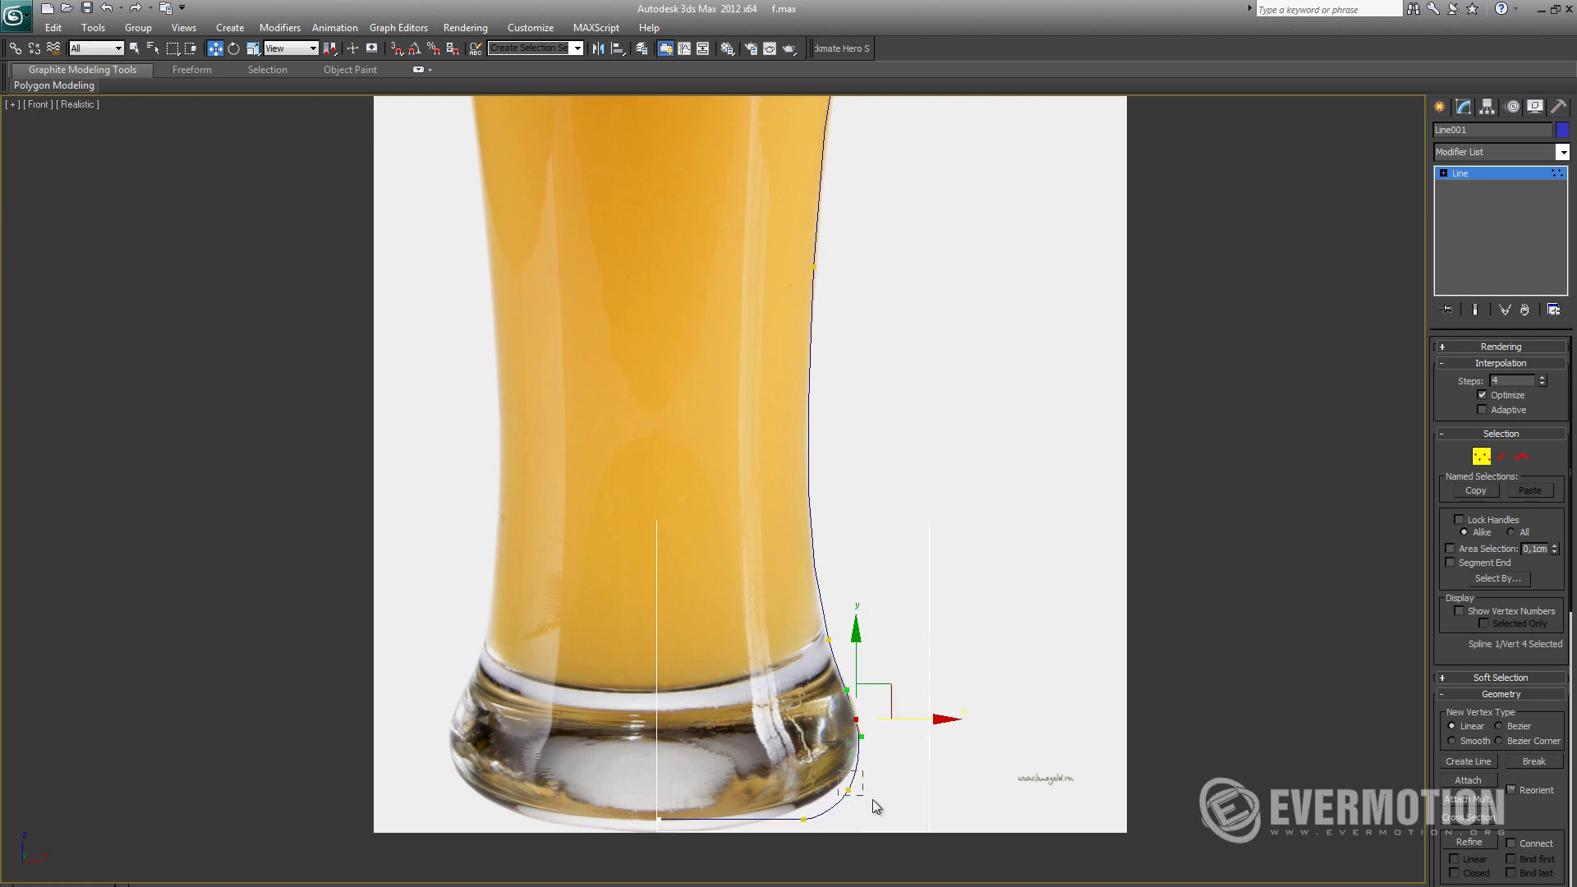
{"action": "left_click_drag", "start_coordinate": [873, 800], "coordinate": [877, 798]}
{"action": "left_click", "coordinate": [873, 580]}
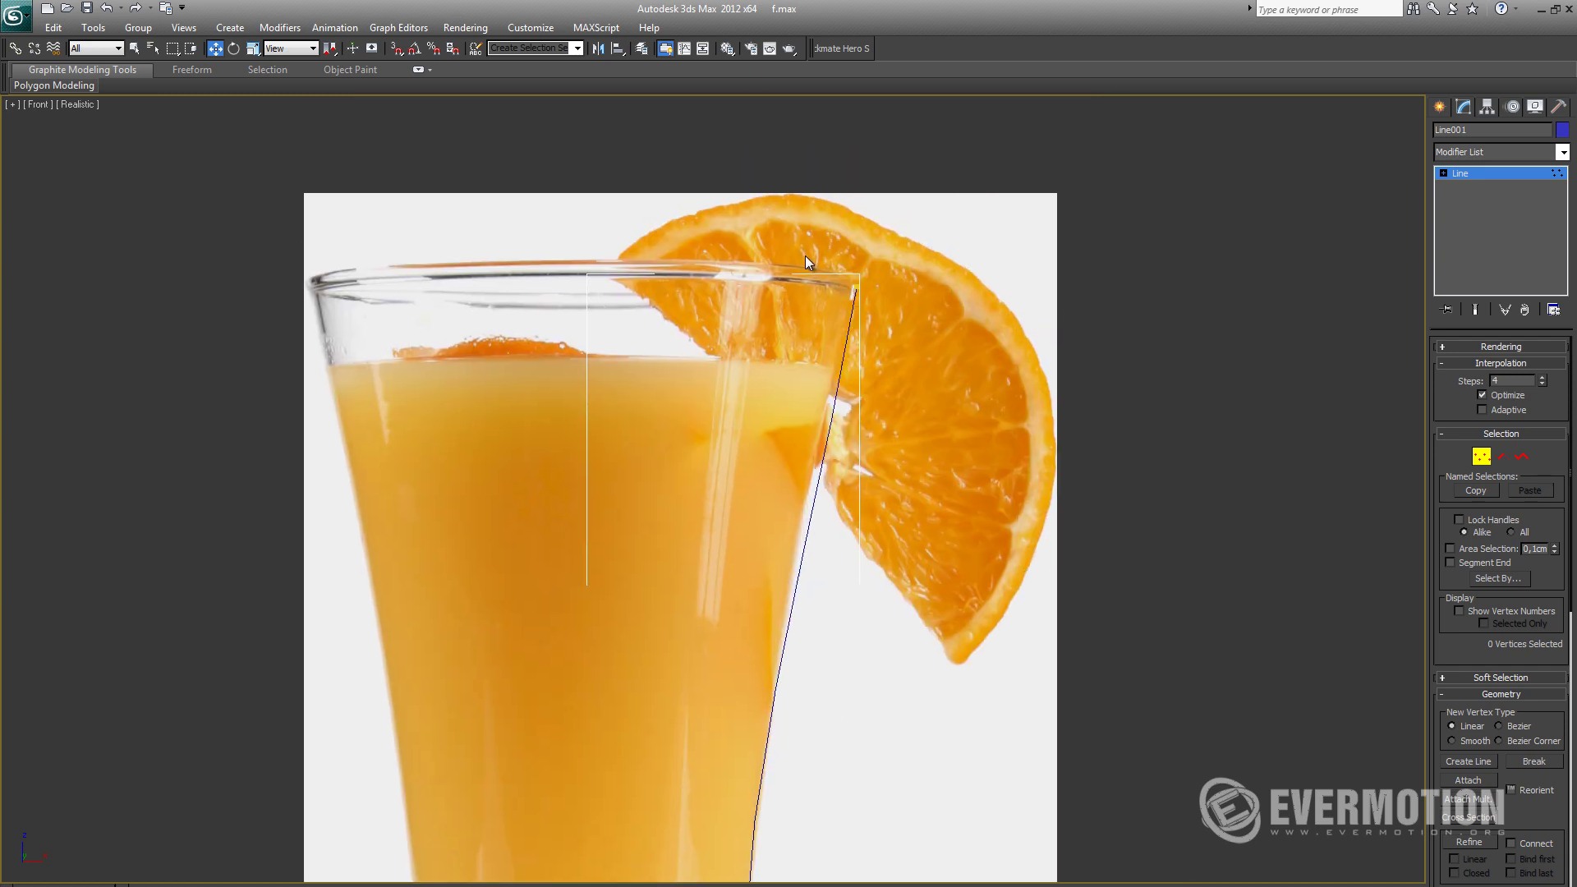
Step: Adjust the rim vertex's lower tangent handle and nudge the mid-body vertex outward to match the upper glass edge
{"action": "left_click_drag", "start_coordinate": [805, 261], "coordinate": [916, 337]}
{"action": "left_click_drag", "start_coordinate": [820, 507], "coordinate": [805, 506]}
{"action": "middle_click_drag", "start_coordinate": [787, 717], "coordinate": [831, 424]}
{"action": "scroll", "coordinate": [832, 423], "scroll_direction": "down", "scroll_amount": 3}
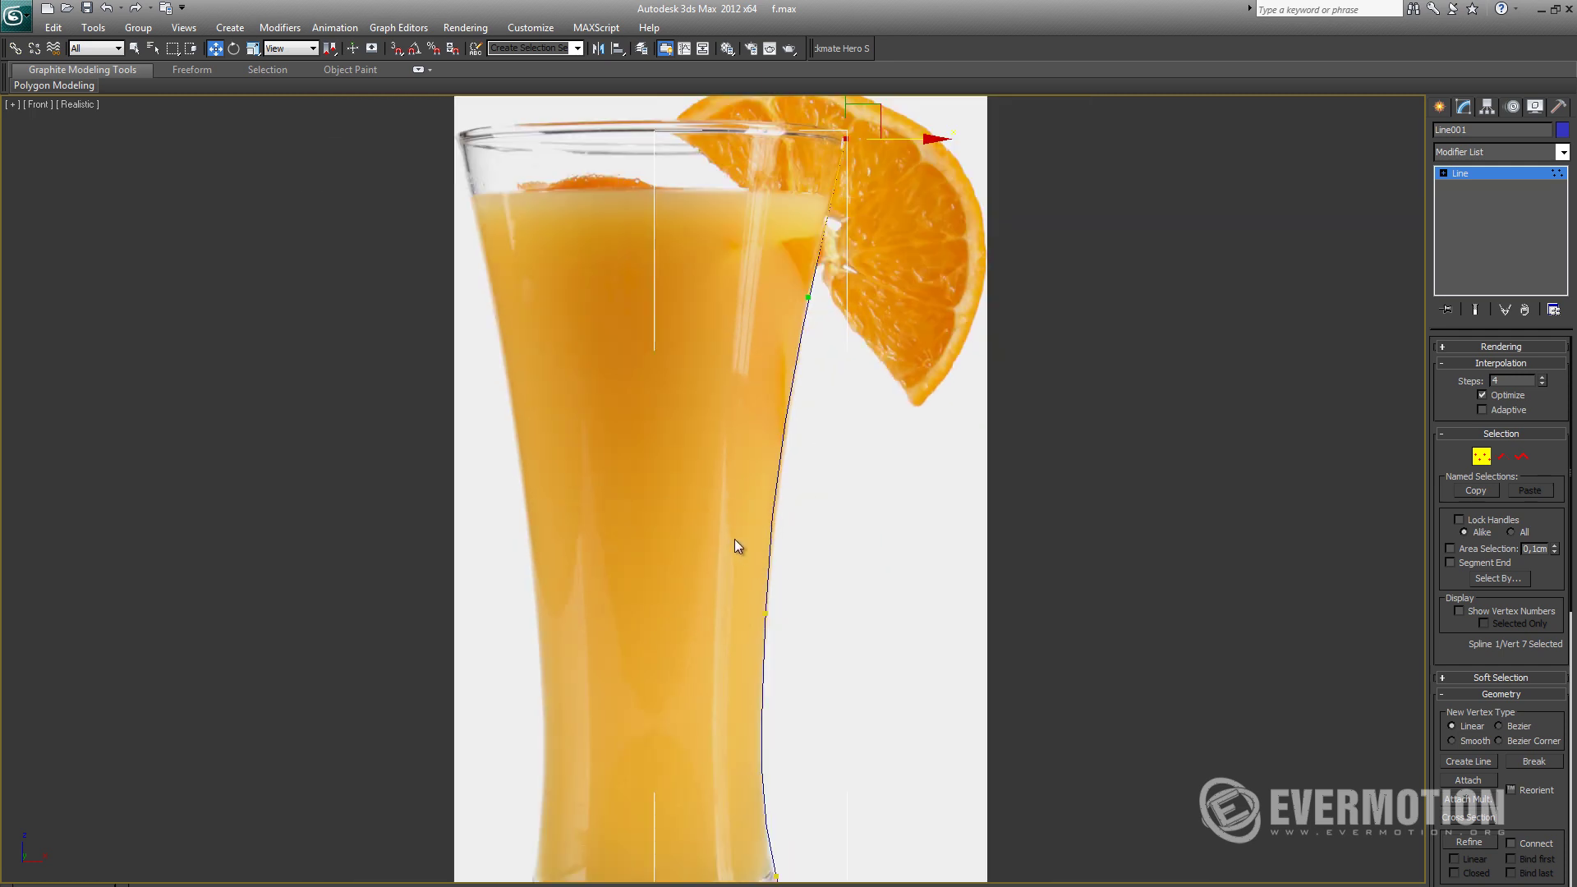
{"action": "left_click_drag", "start_coordinate": [735, 539], "coordinate": [828, 617]}
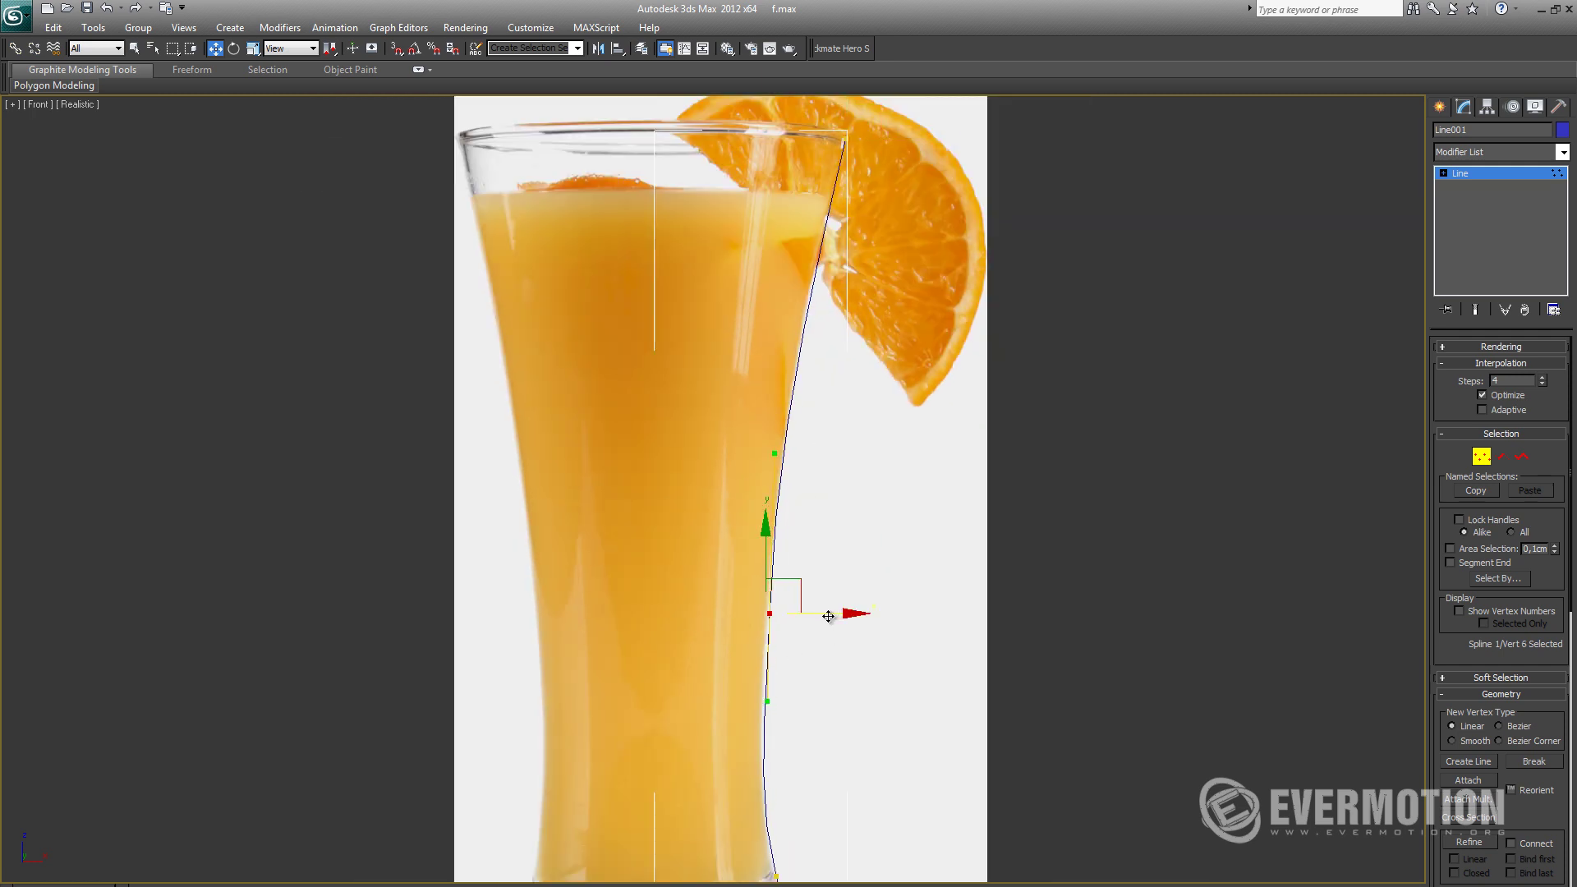
Step: Move the widest base vertex and the lower-curve vertex slightly down and outward to refine the base's rounding
{"action": "middle_click_drag", "start_coordinate": [819, 695], "coordinate": [750, 595]}
{"action": "scroll", "coordinate": [750, 596], "scroll_direction": "up", "scroll_amount": 2}
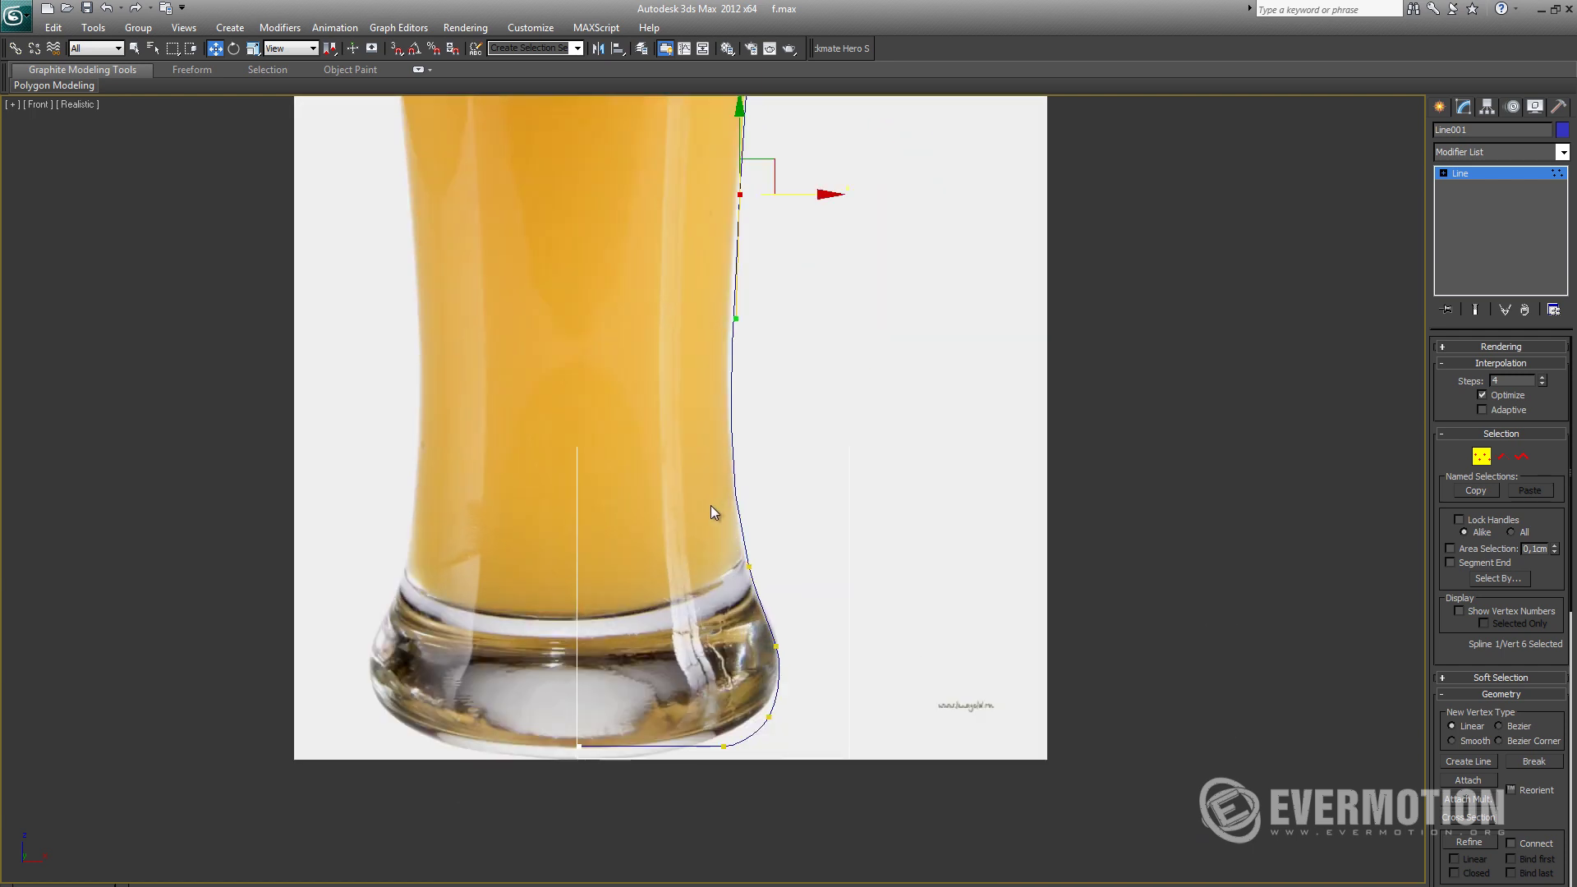
{"action": "middle_click_drag", "start_coordinate": [712, 513], "coordinate": [777, 556]}
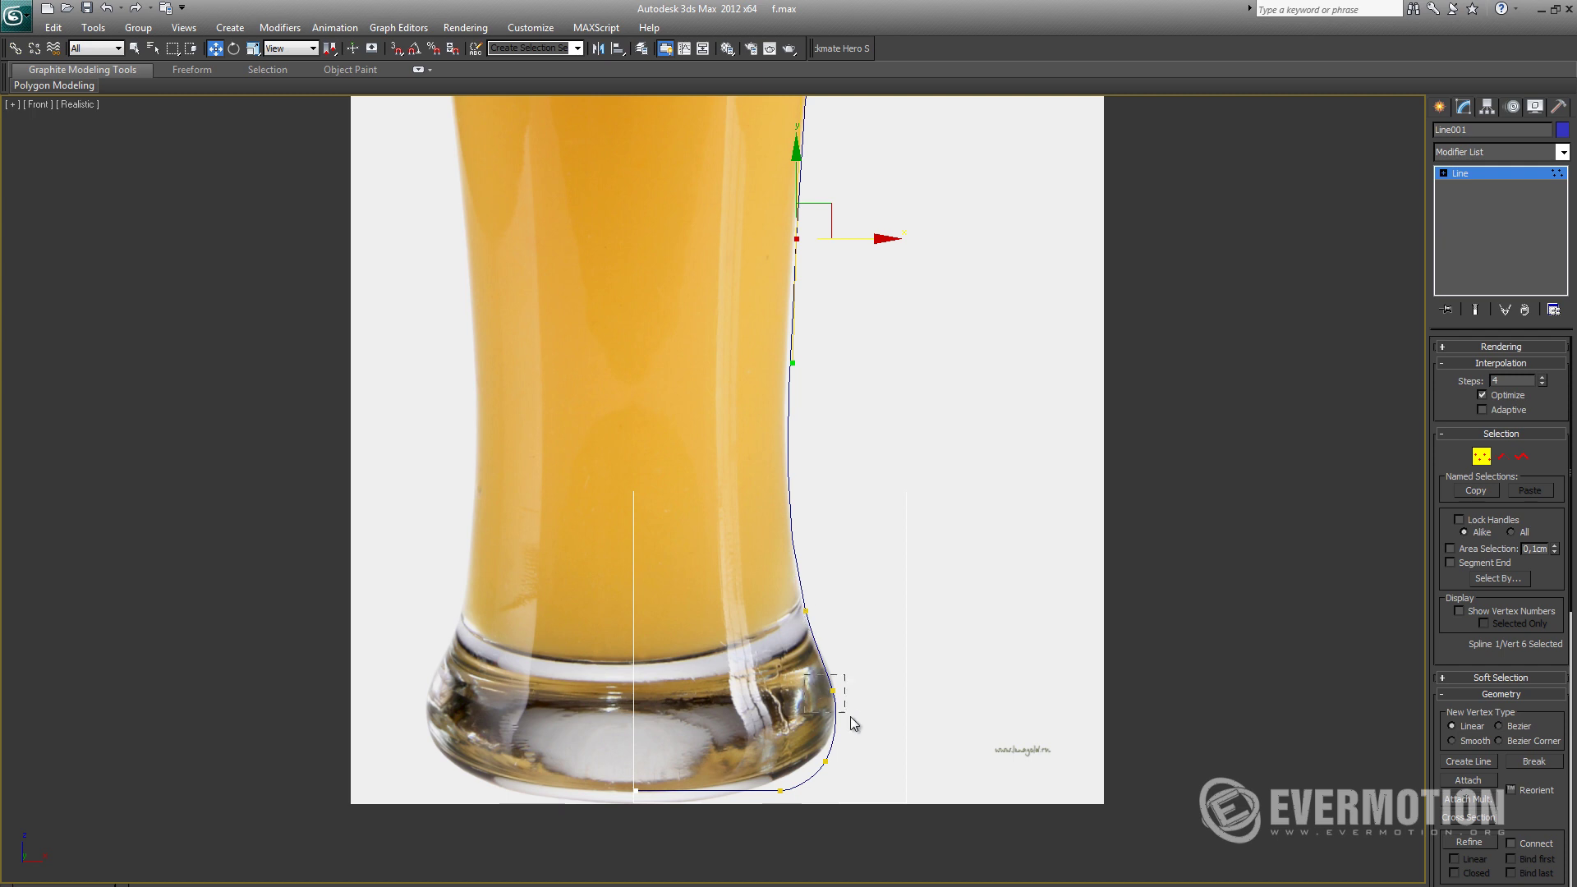
{"action": "left_click", "coordinate": [834, 693]}
{"action": "left_click_drag", "start_coordinate": [861, 668], "coordinate": [863, 674]}
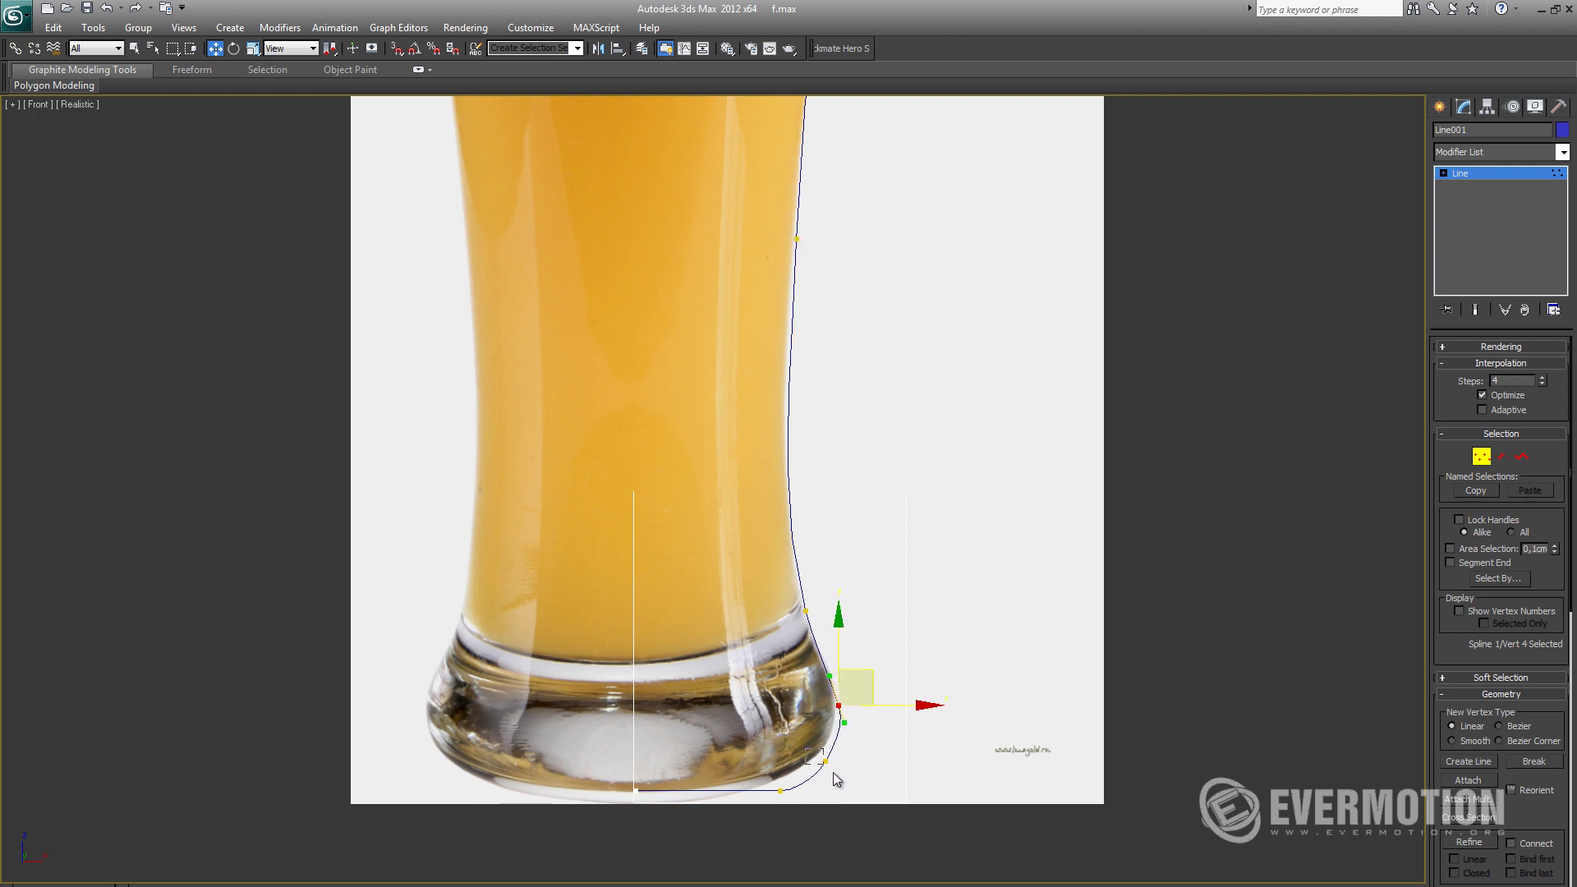
{"action": "left_click", "coordinate": [825, 762]}
{"action": "left_click_drag", "start_coordinate": [848, 730], "coordinate": [858, 736]}
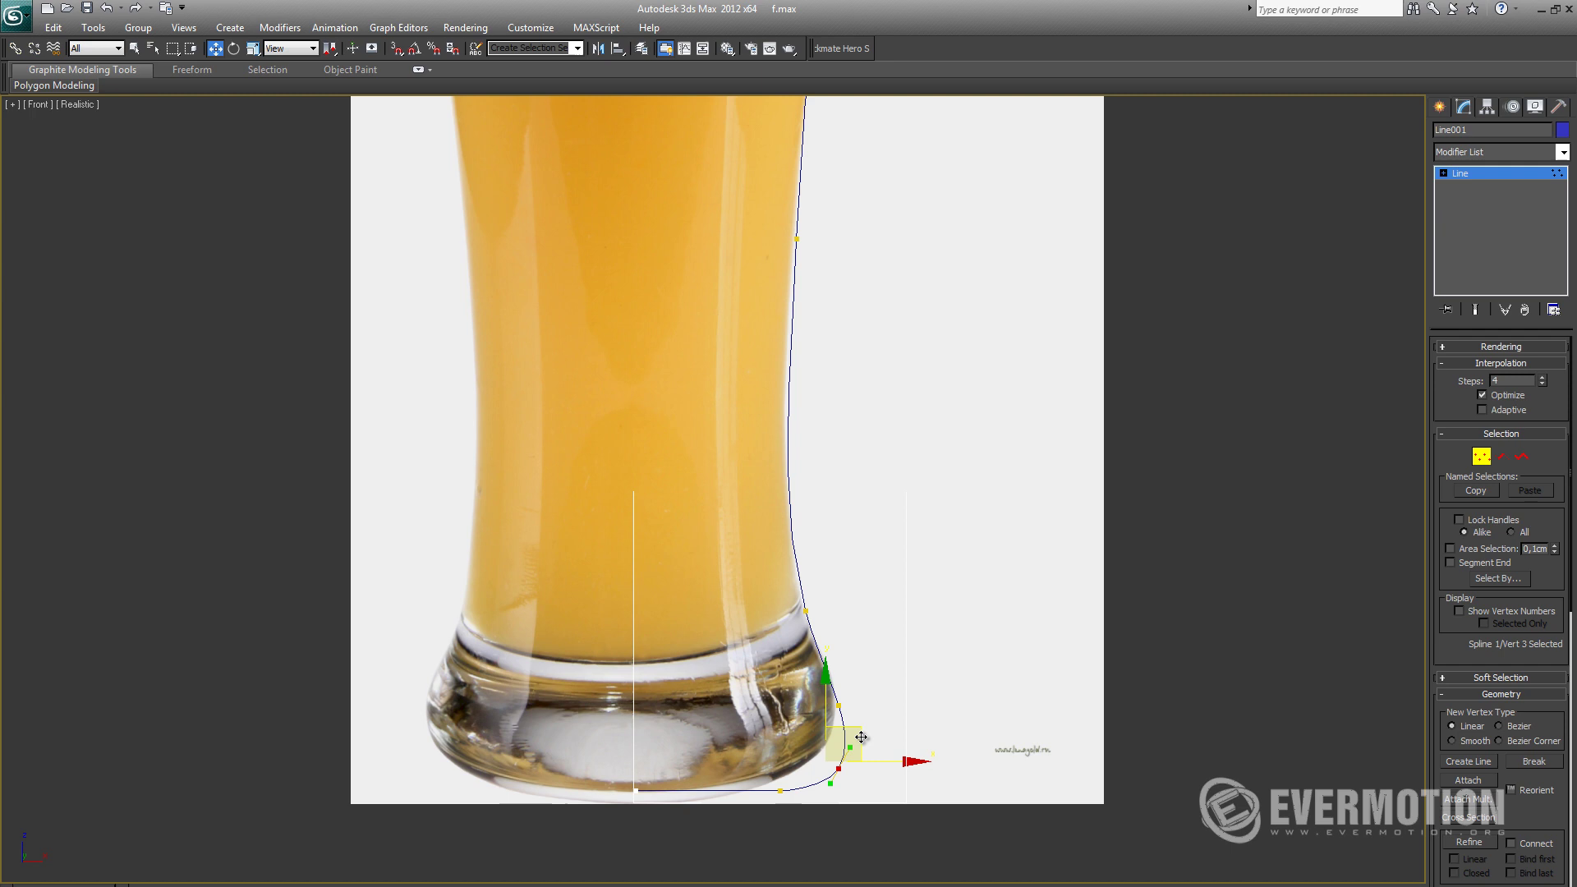
{"action": "left_click", "coordinate": [839, 705]}
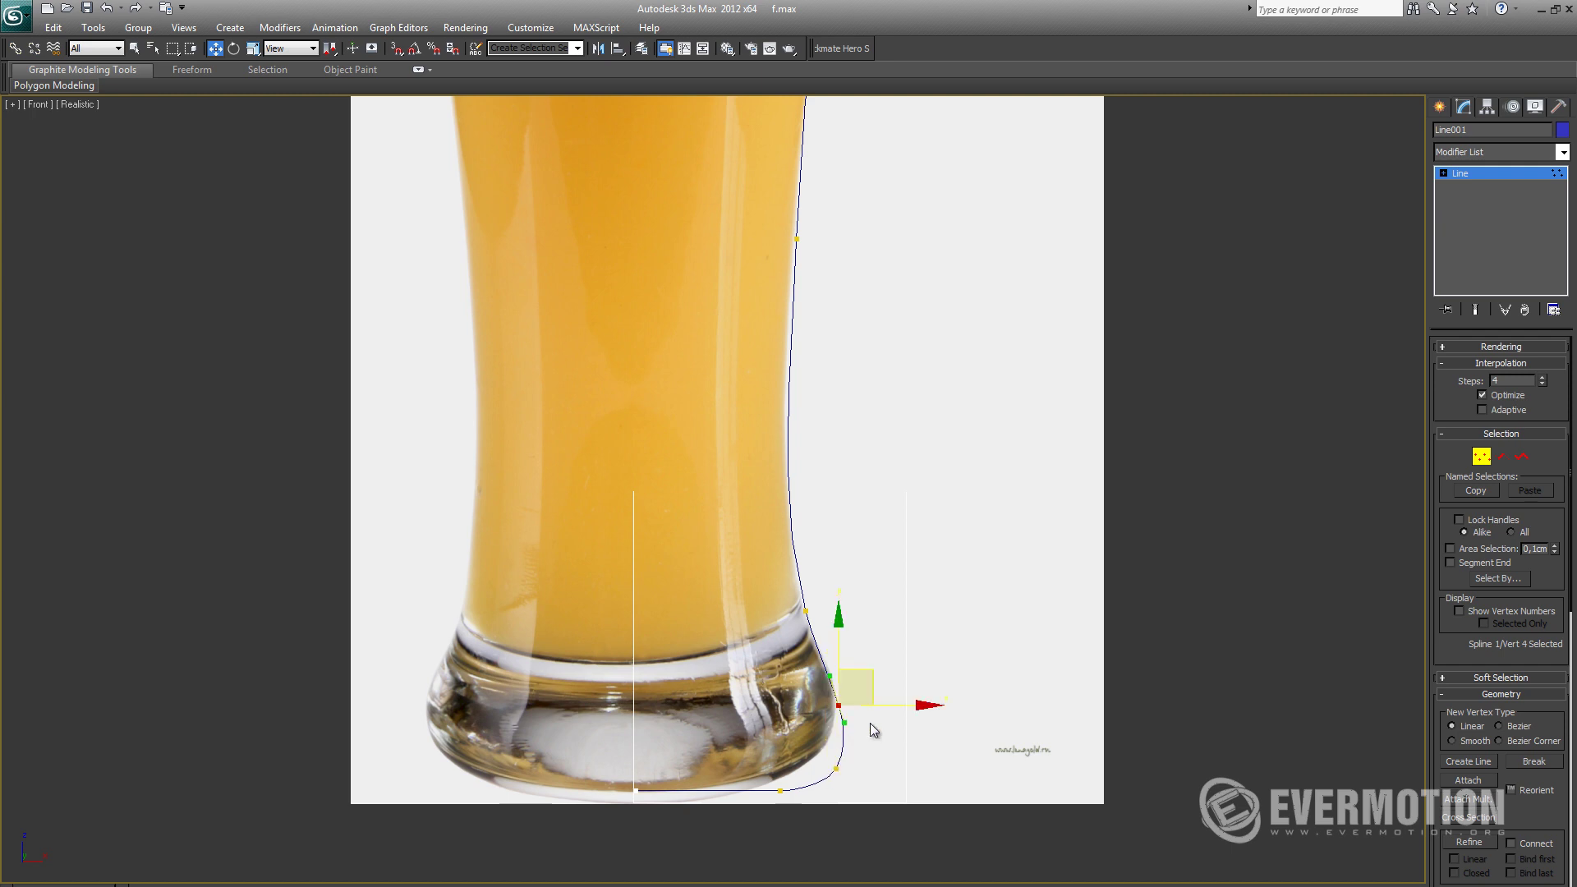
{"action": "left_click", "coordinate": [895, 630]}
{"action": "scroll", "coordinate": [898, 686], "scroll_direction": "down", "scroll_amount": 3}
{"action": "middle_click_drag", "start_coordinate": [869, 580], "coordinate": [877, 674]}
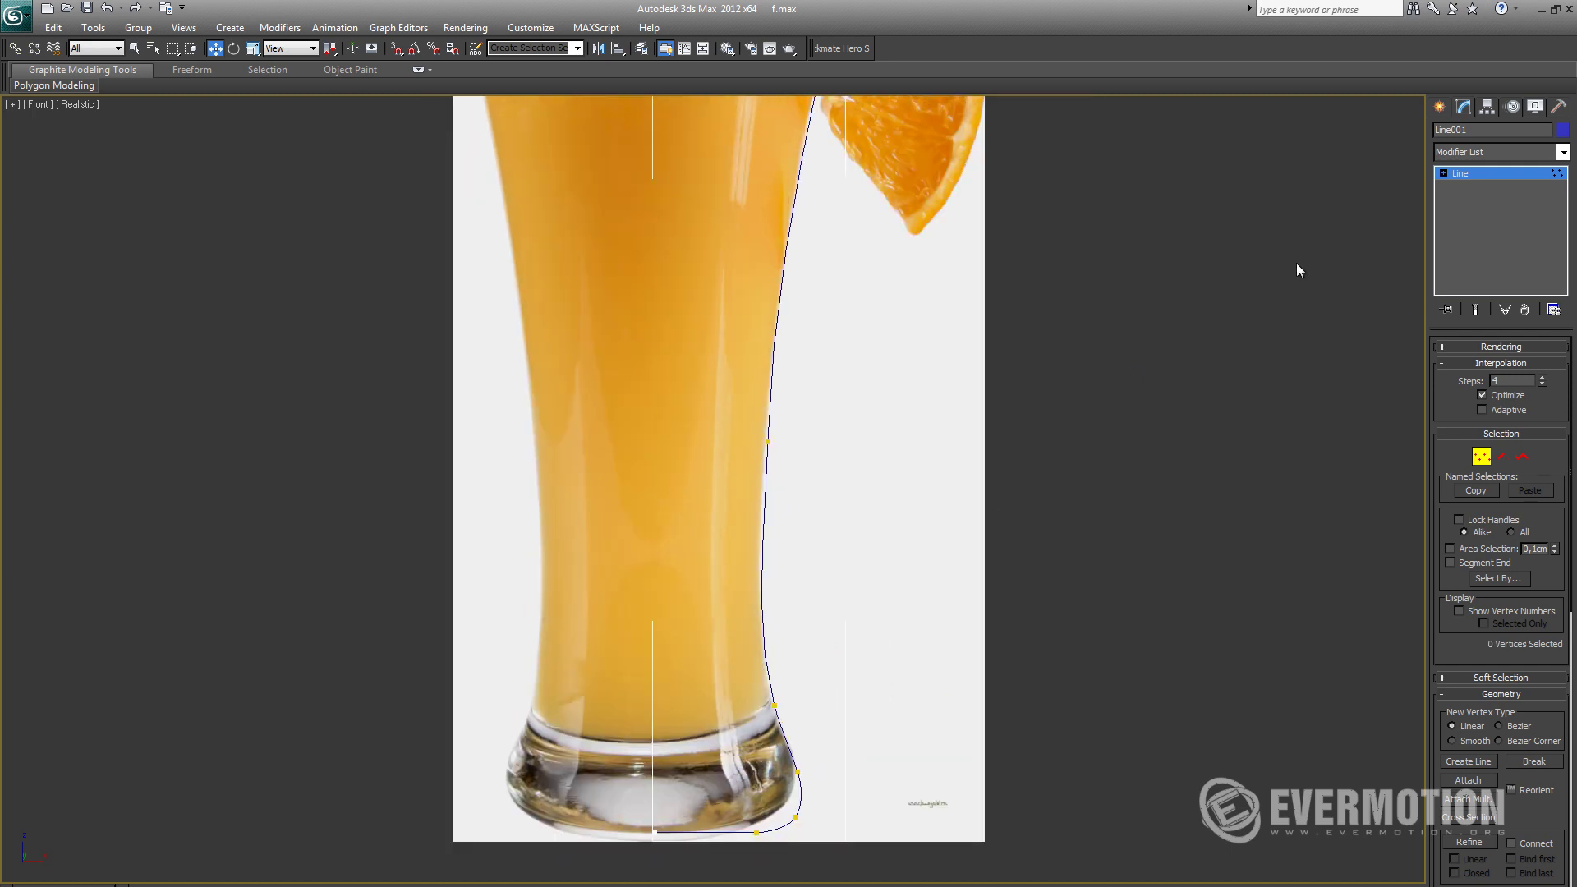
Step: Apply a Lathe modifier to the glass profile line and show the resulting body in wireframe
{"action": "left_click", "coordinate": [656, 831]}
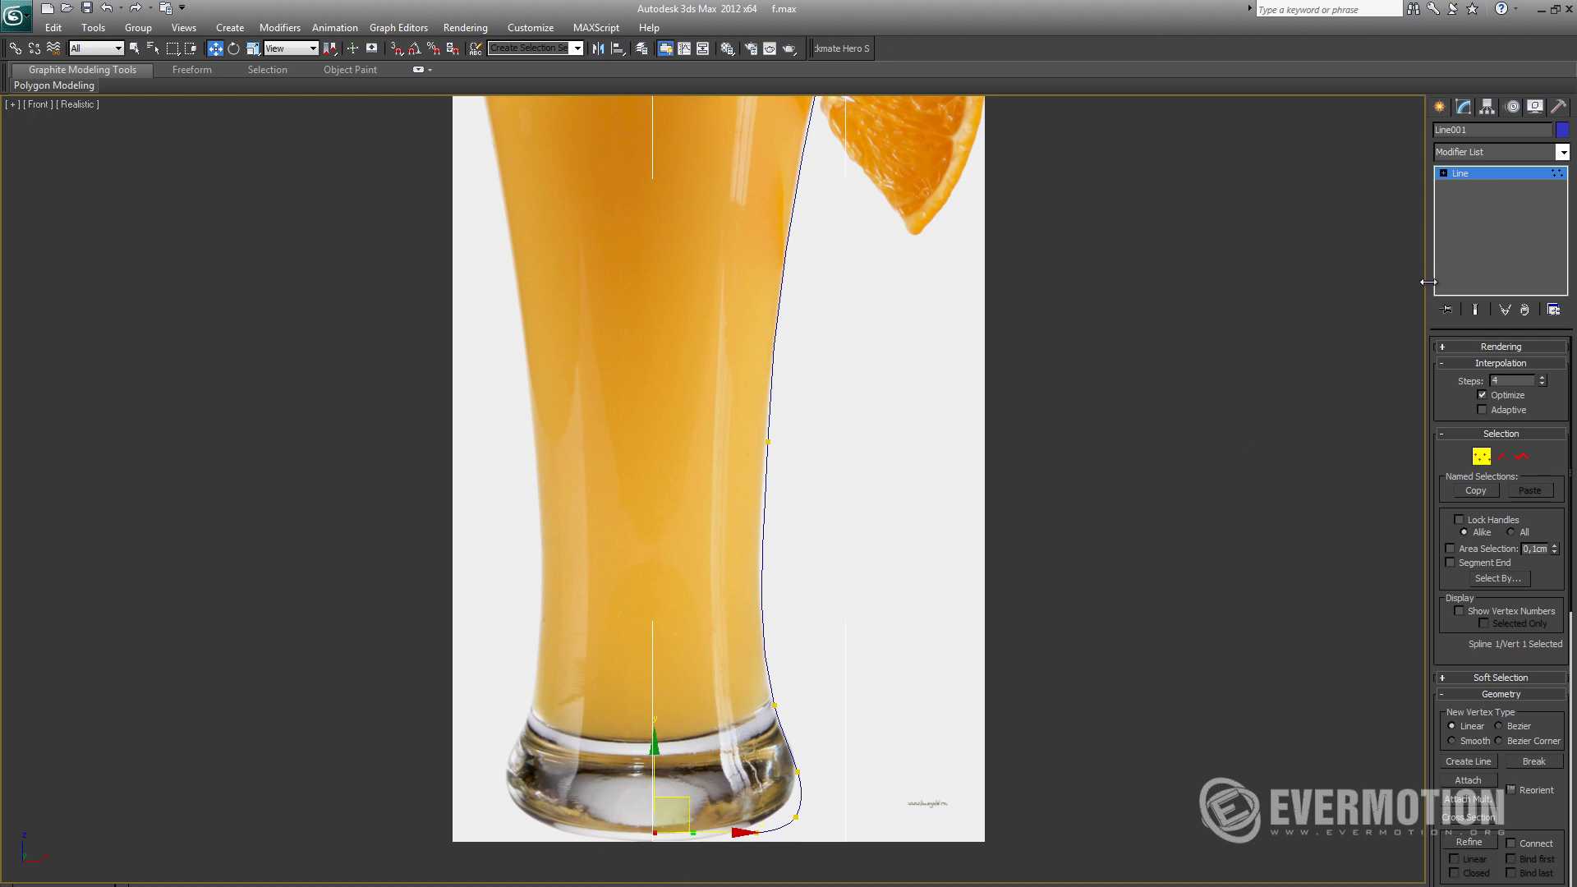
{"action": "left_click", "coordinate": [1562, 152]}
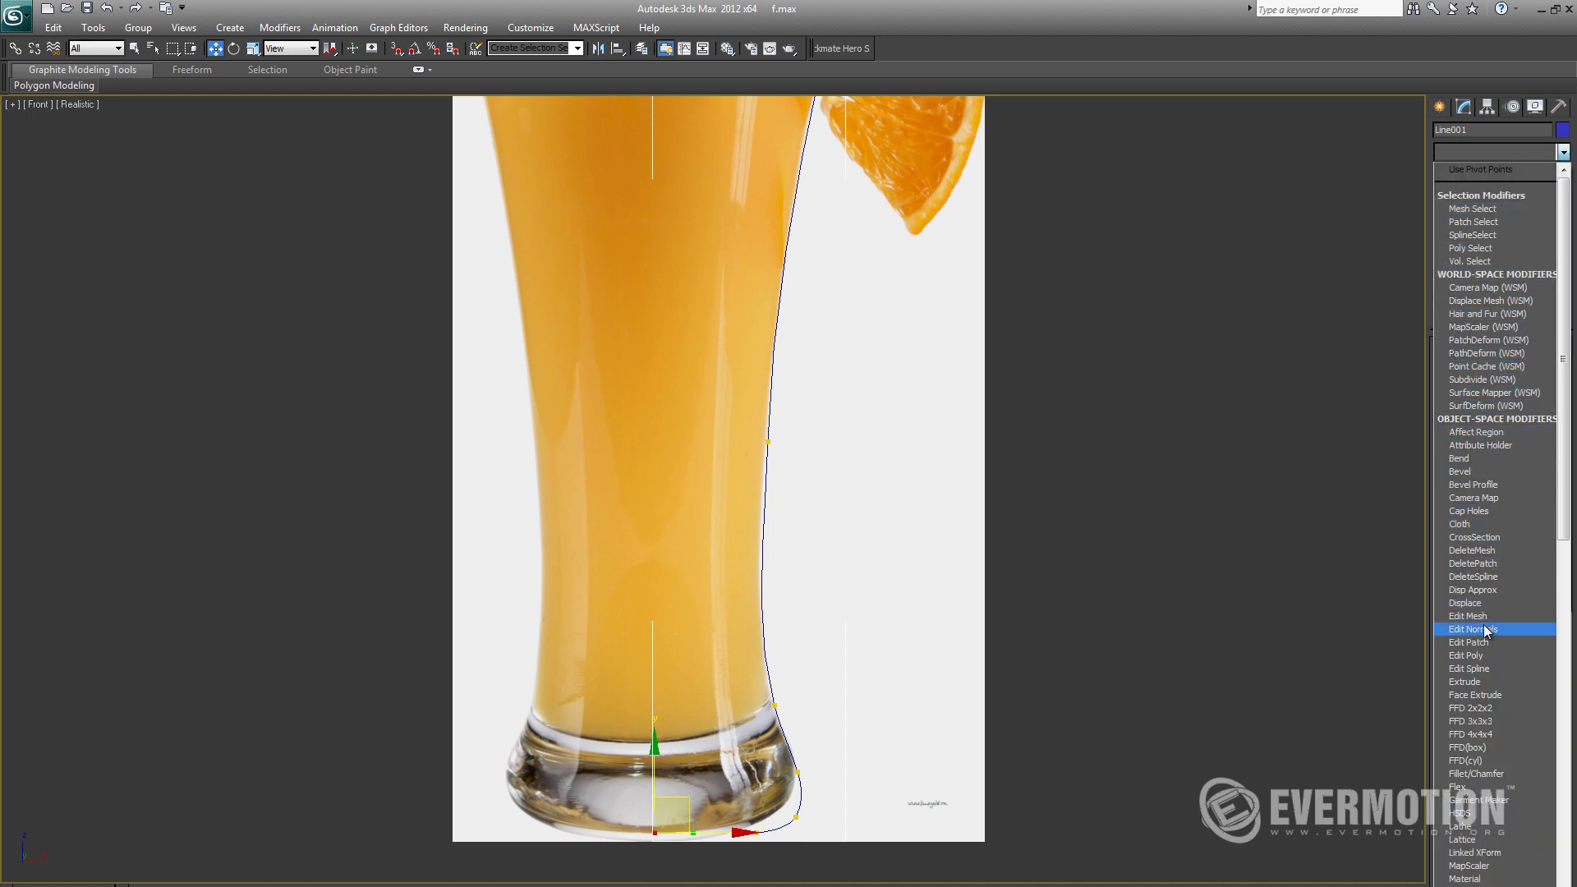
{"action": "scroll", "coordinate": [1485, 630], "scroll_direction": "down", "scroll_amount": 15}
{"action": "left_click", "coordinate": [1470, 169]}
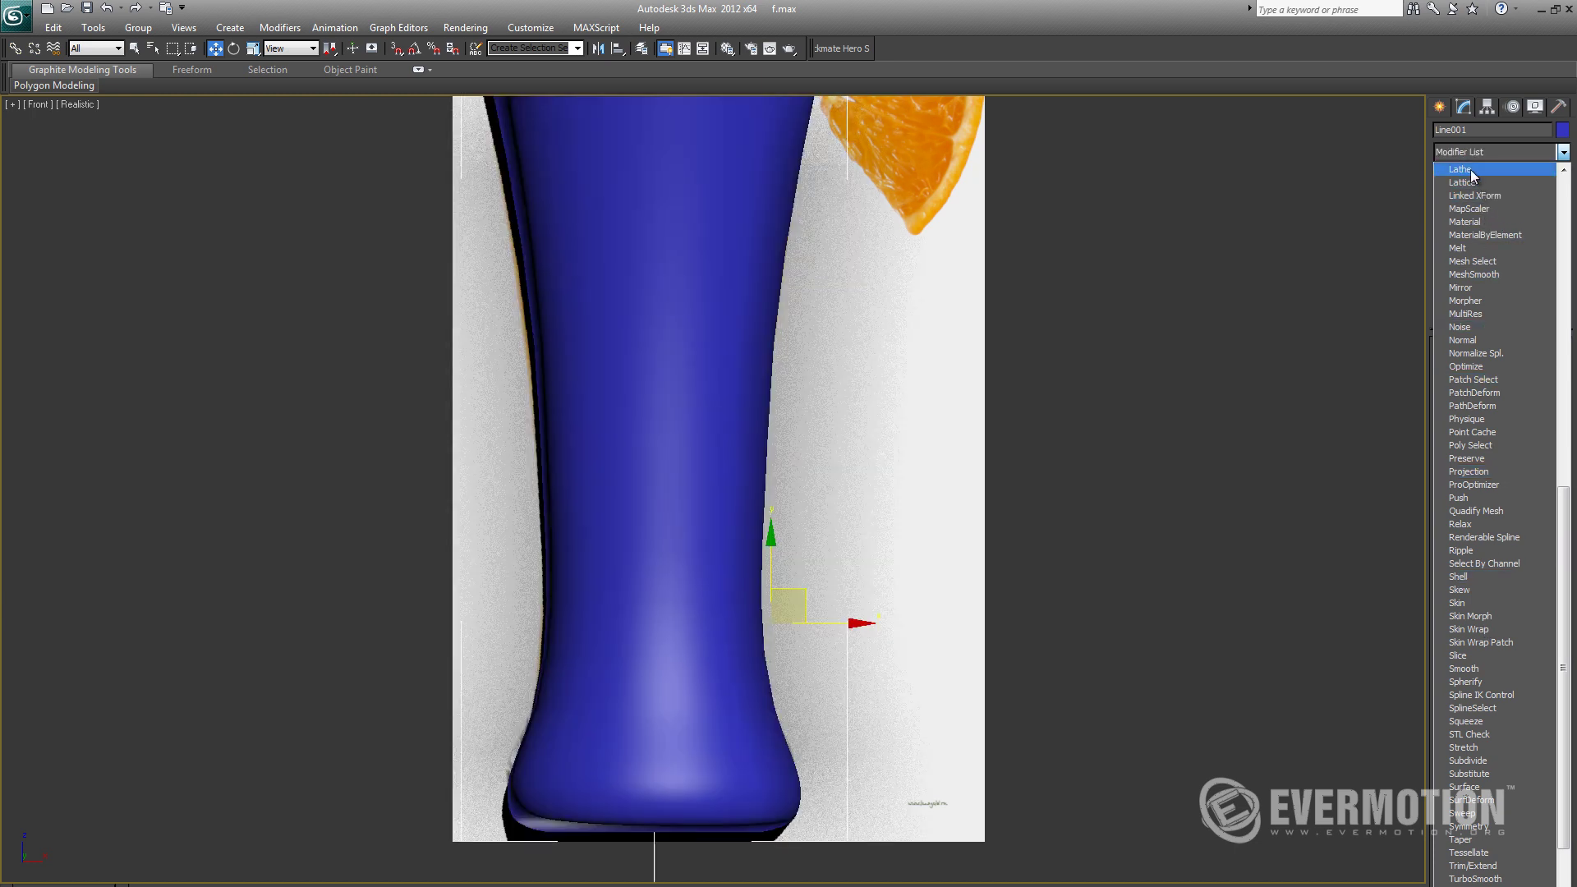
{"action": "scroll", "coordinate": [747, 563], "scroll_direction": "down", "scroll_amount": 3}
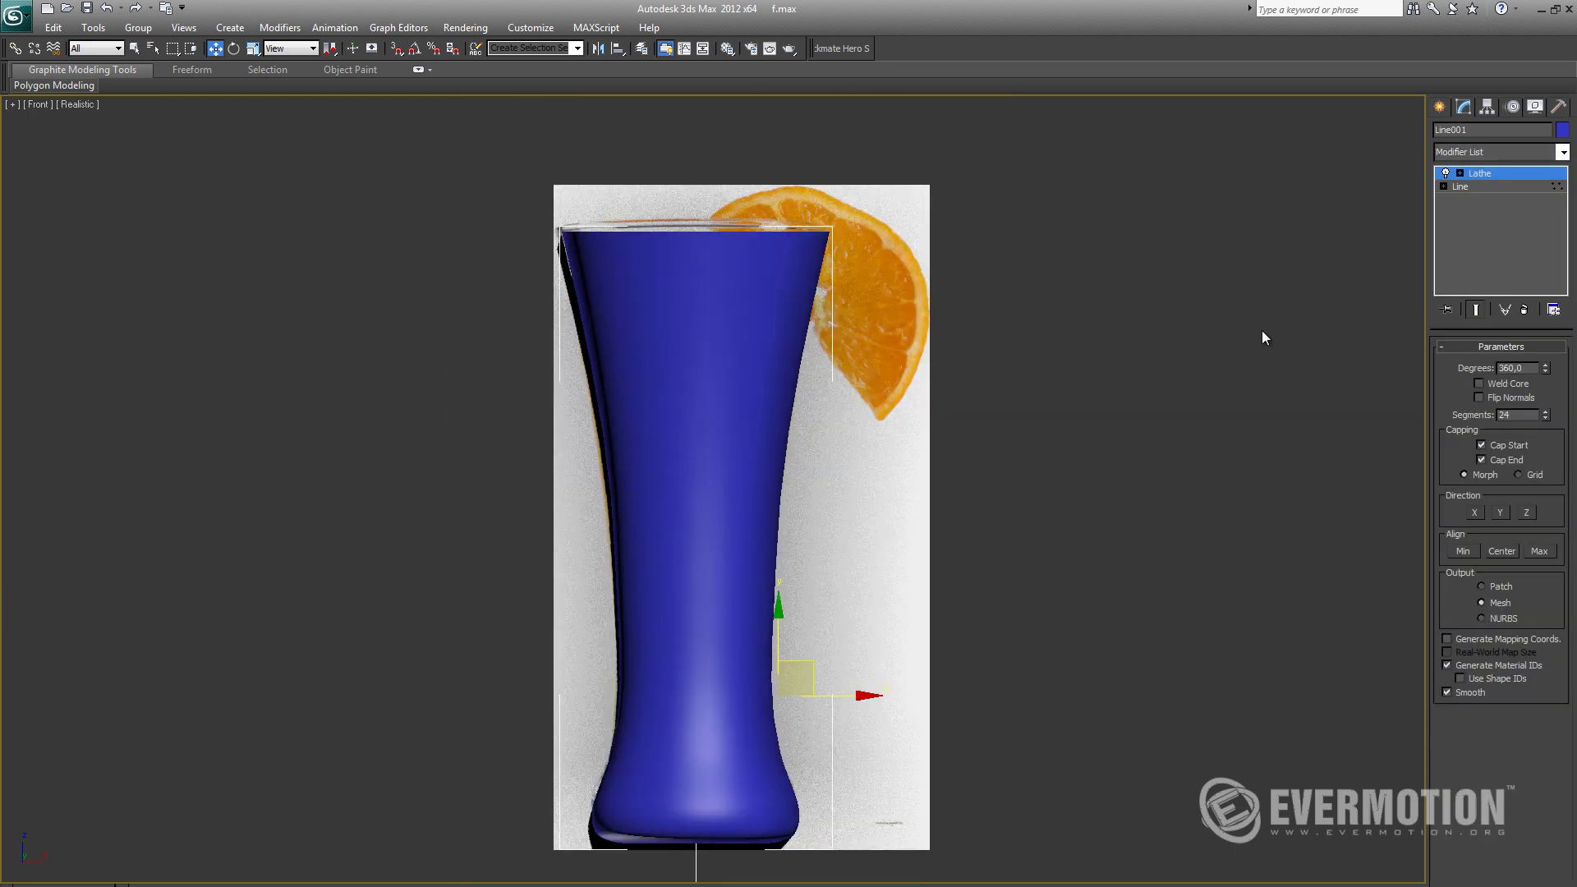
{"action": "key", "text": "F3"}
{"action": "scroll", "coordinate": [973, 377], "scroll_direction": "up", "scroll_amount": 2}
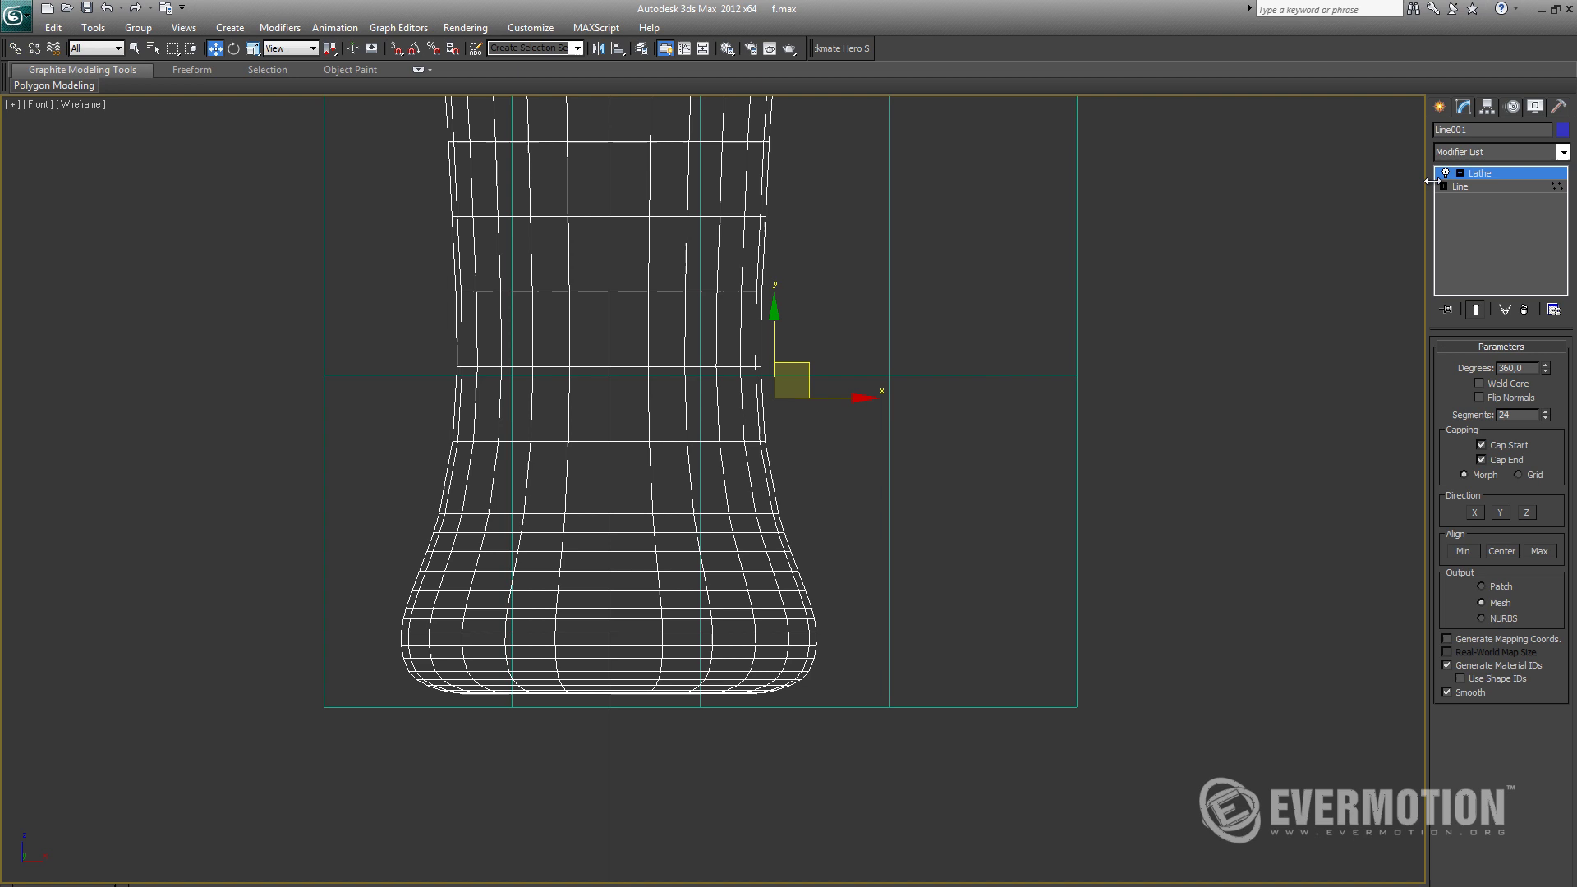
Step: Activate the lathe's Axis sub-object level and enable Weld Core to clean up the centre of the glass's base
{"action": "left_click", "coordinate": [1460, 173]}
{"action": "left_click", "coordinate": [1485, 185]}
{"action": "key", "text": "F3"}
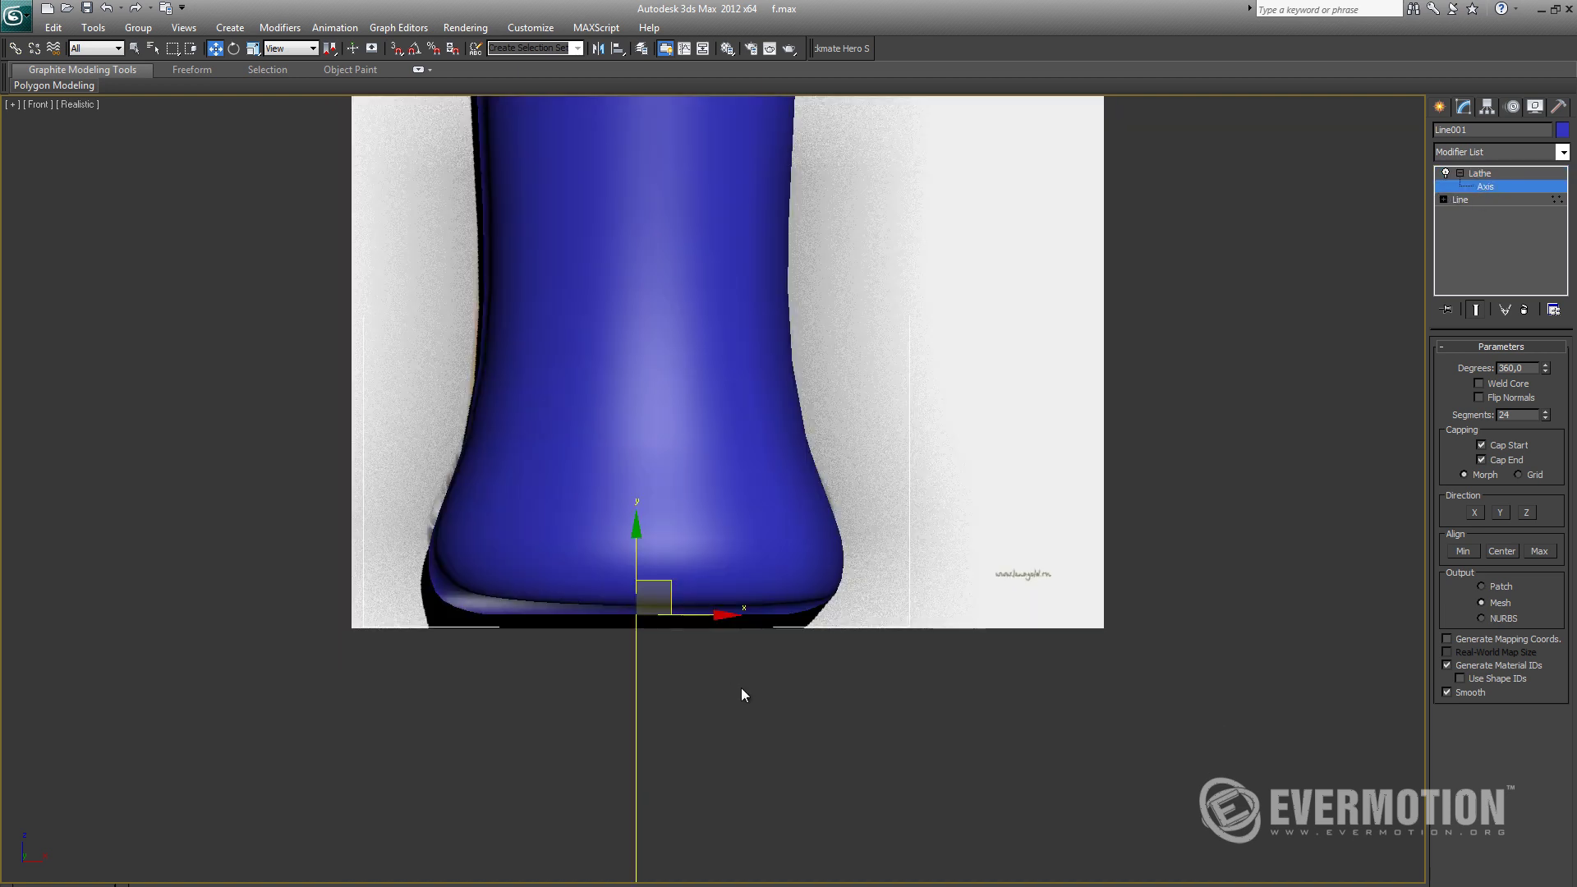
{"action": "scroll", "coordinate": [723, 674], "scroll_direction": "down", "scroll_amount": 2}
{"action": "middle_click_drag", "start_coordinate": [705, 662], "coordinate": [708, 600], "text": "alt"}
{"action": "scroll", "coordinate": [708, 599], "scroll_direction": "up", "scroll_amount": 3}
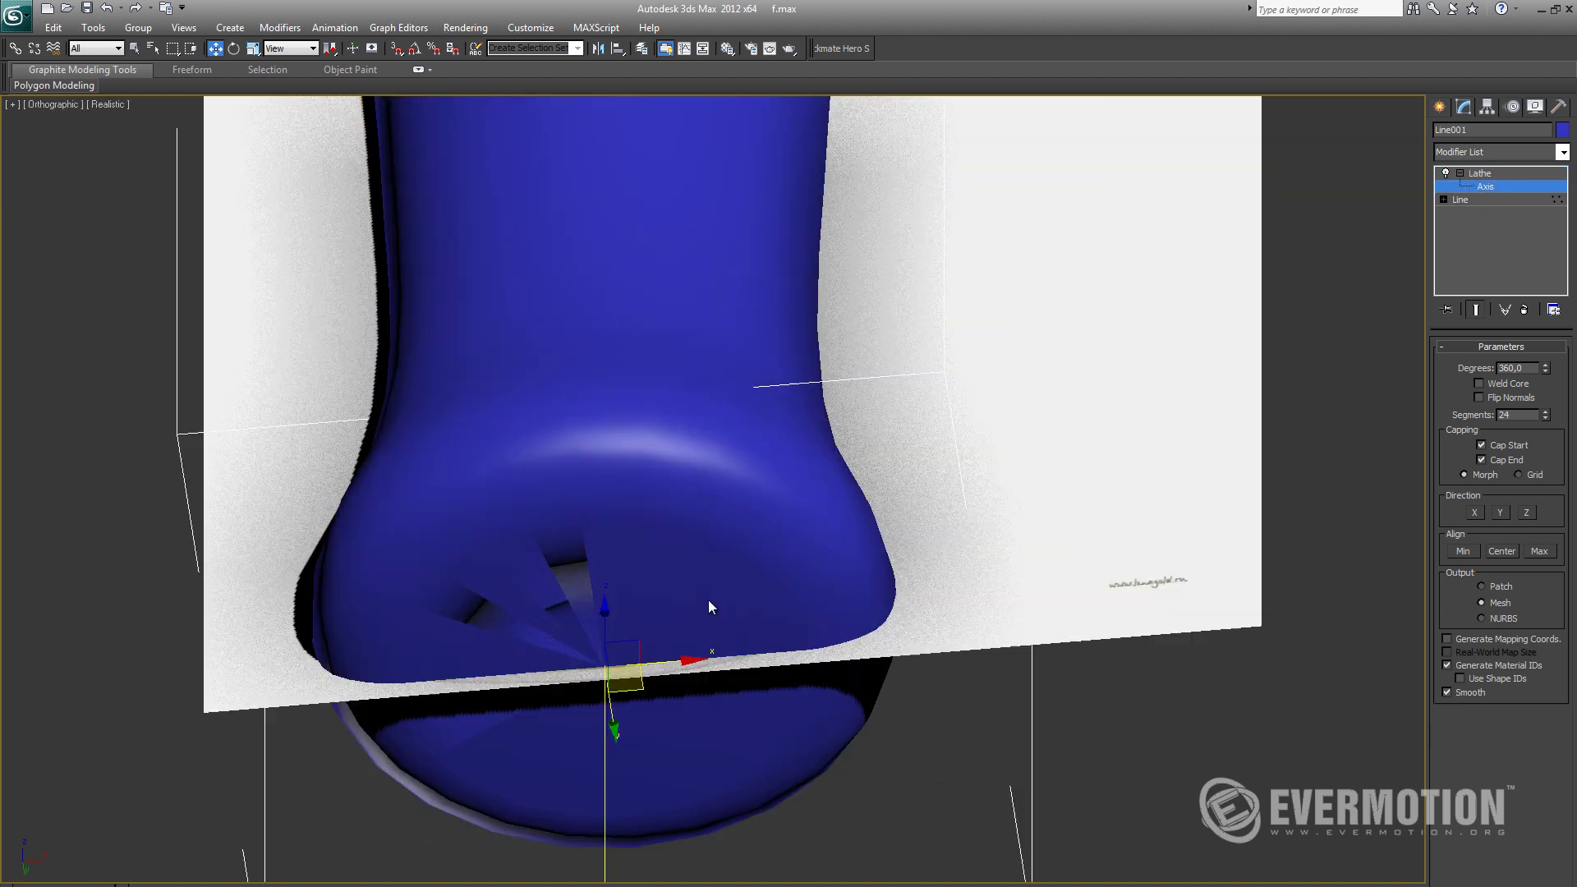
{"action": "scroll", "coordinate": [689, 640], "scroll_direction": "up", "scroll_amount": 2}
{"action": "key", "text": "F3"}
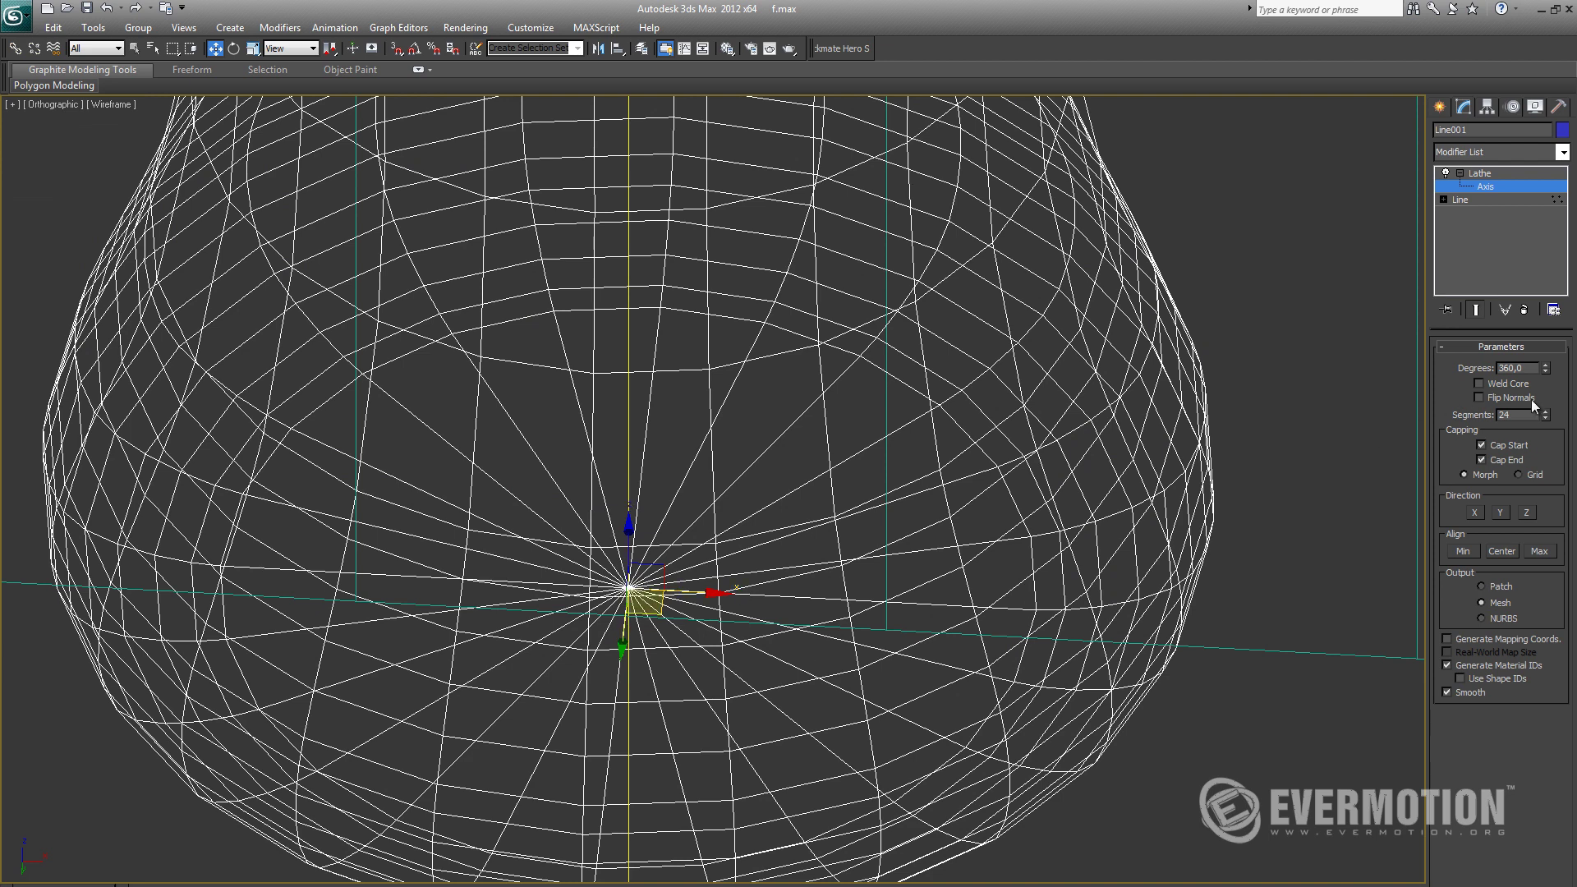
{"action": "left_click", "coordinate": [1479, 385]}
{"action": "key", "text": "F3"}
{"action": "scroll", "coordinate": [693, 612], "scroll_direction": "down", "scroll_amount": 2}
{"action": "middle_click_drag", "start_coordinate": [683, 622], "coordinate": [666, 678], "text": "alt"}
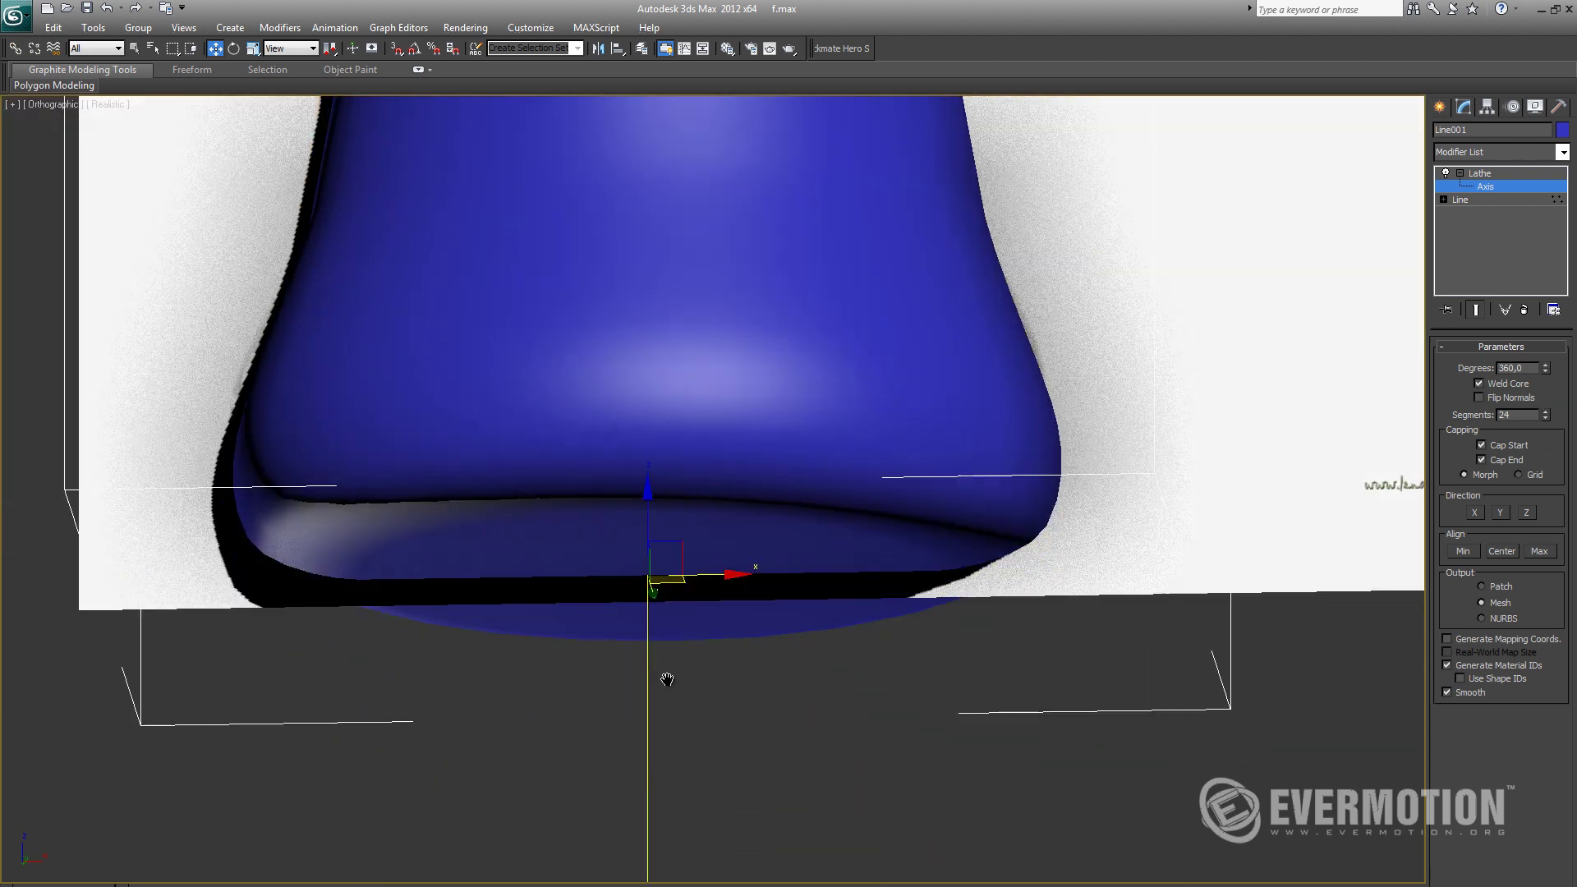
Step: Examine the lathed glass's rim and overall shape in front view, both in wireframe and shaded against the photo
{"action": "key", "text": "f"}
{"action": "scroll", "coordinate": [721, 538], "scroll_direction": "up", "scroll_amount": 2}
{"action": "middle_click_drag", "start_coordinate": [720, 538], "coordinate": [581, 846]}
{"action": "scroll", "coordinate": [545, 625], "scroll_direction": "up", "scroll_amount": 1}
{"action": "scroll", "coordinate": [530, 588], "scroll_direction": "up", "scroll_amount": 1}
{"action": "key", "text": "F3"}
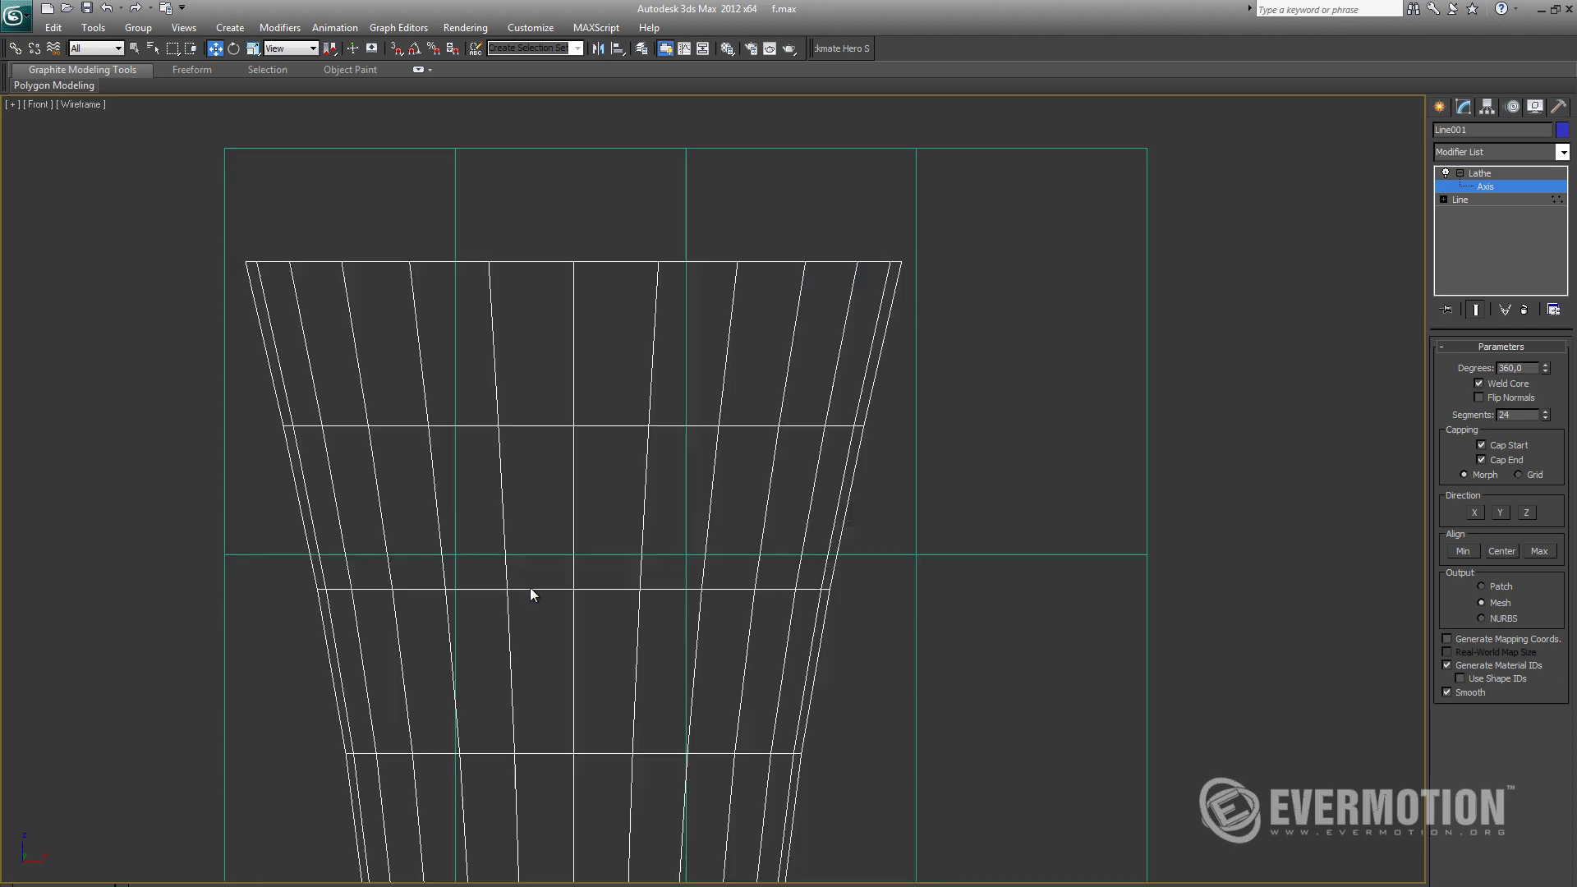
{"action": "key", "text": "F3"}
{"action": "scroll", "coordinate": [530, 588], "scroll_direction": "down", "scroll_amount": 1}
{"action": "scroll", "coordinate": [529, 589], "scroll_direction": "down", "scroll_amount": 3}
{"action": "middle_click_drag", "start_coordinate": [628, 708], "coordinate": [629, 579]}
{"action": "scroll", "coordinate": [628, 577], "scroll_direction": "up", "scroll_amount": 1}
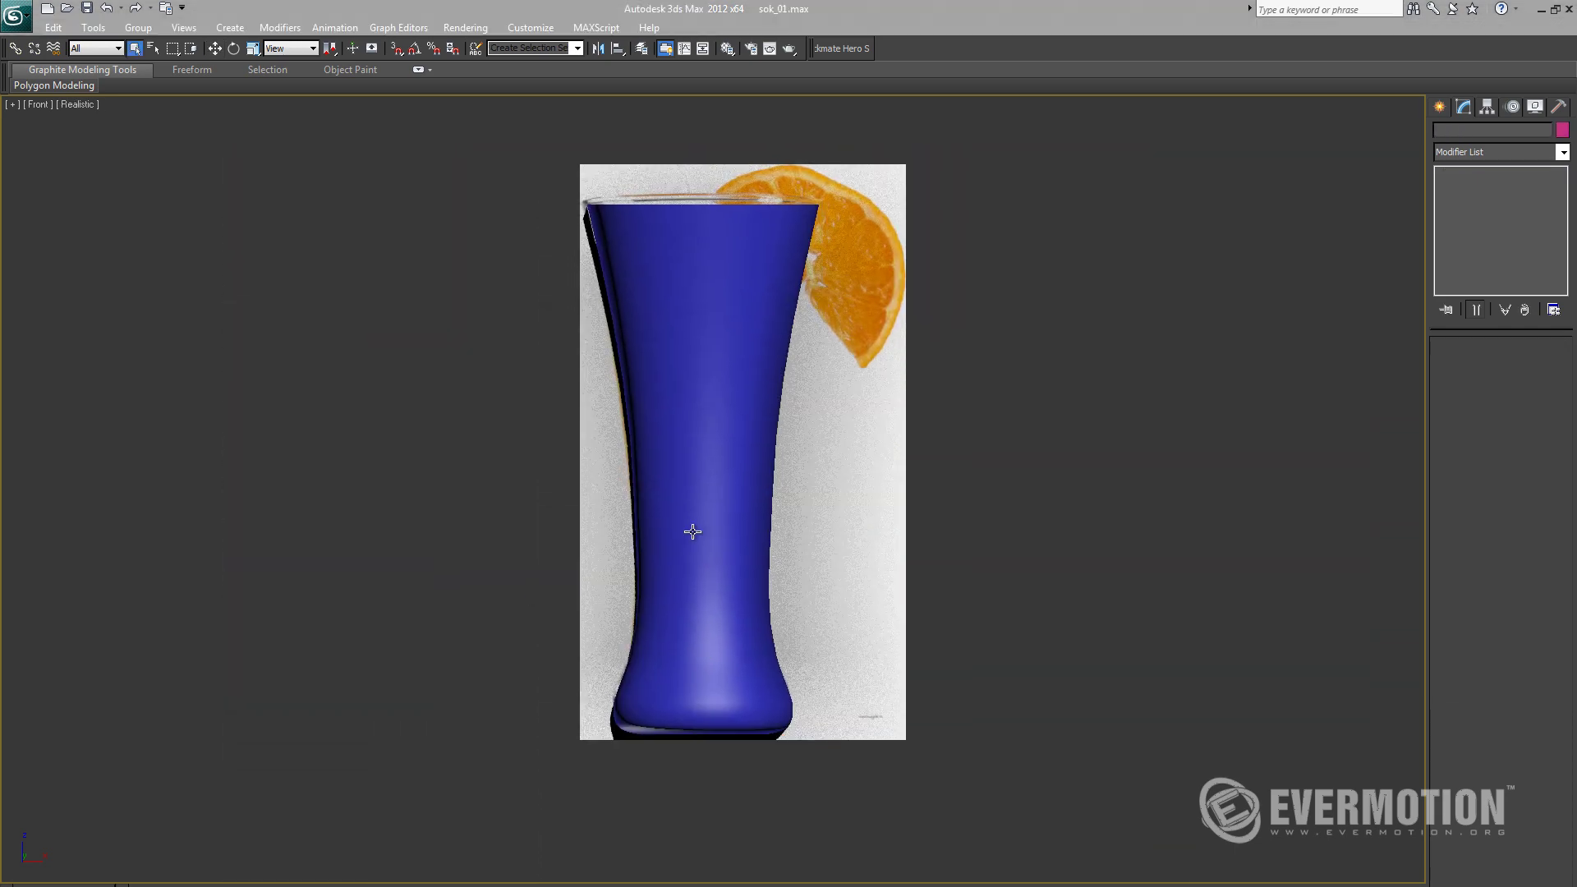
Step: Select the glass, go back to its underlying Line level and set the interpolation steps to 8
{"action": "left_click", "coordinate": [696, 534]}
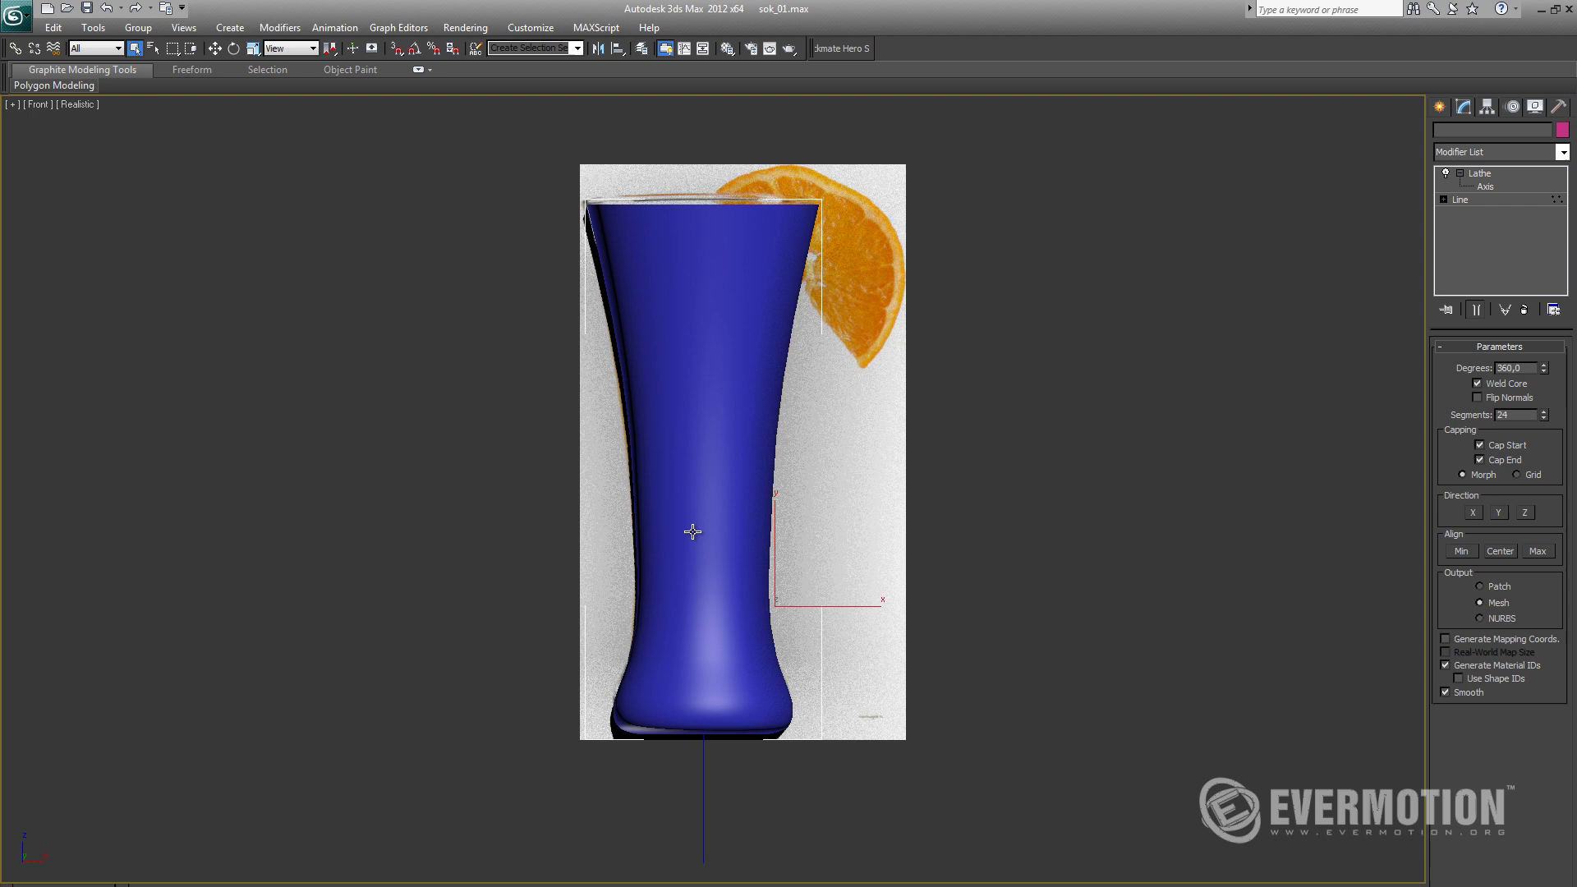
{"action": "key", "text": "F3"}
{"action": "scroll", "coordinate": [705, 538], "scroll_direction": "up", "scroll_amount": 2}
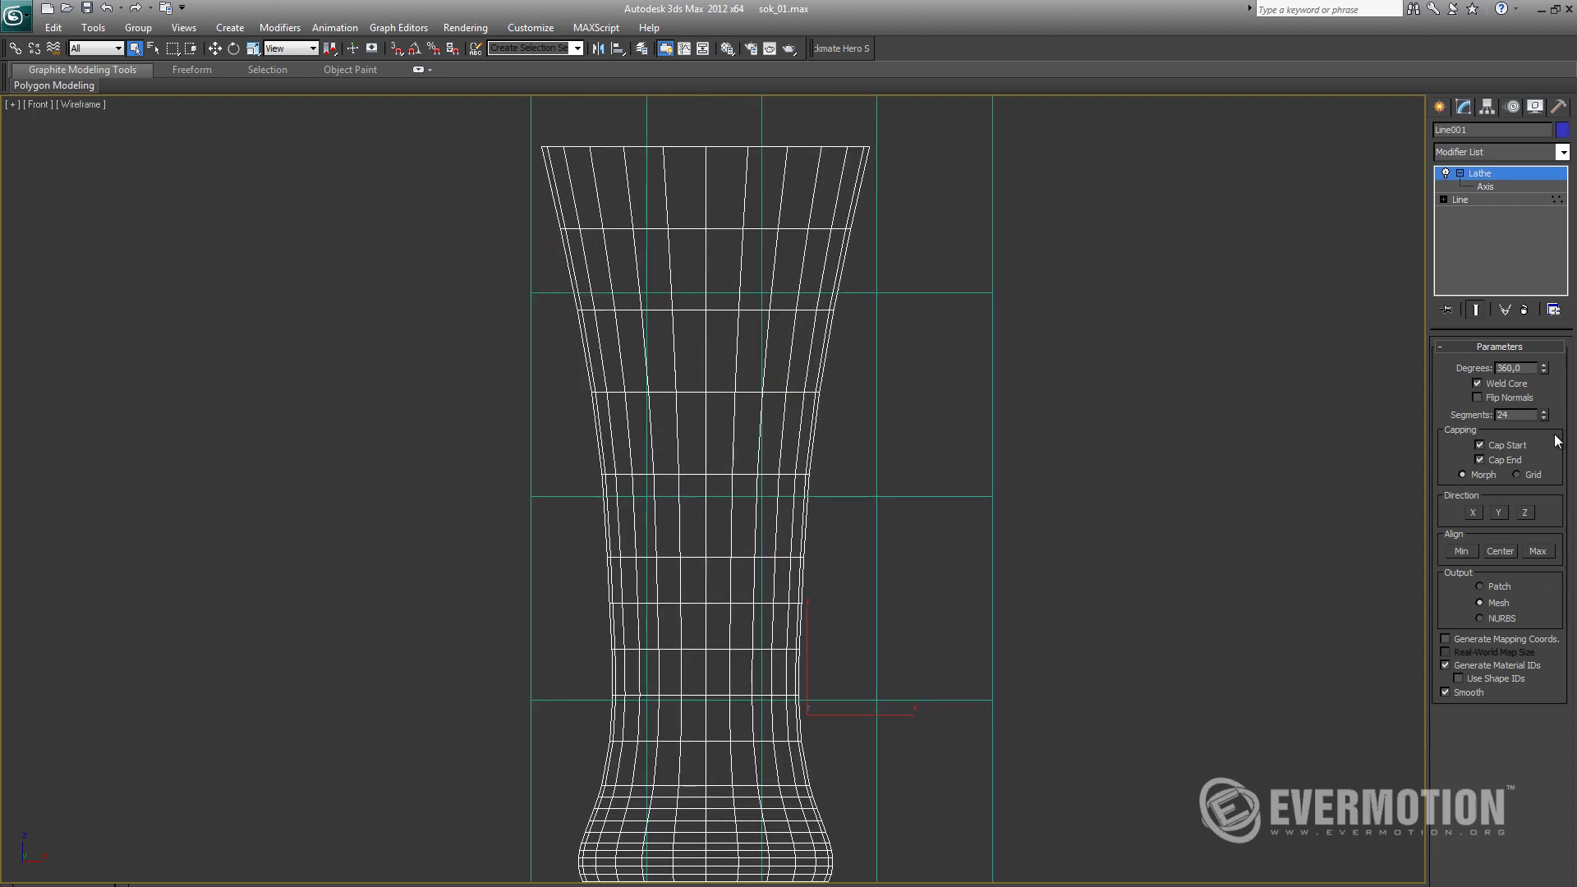
{"action": "left_click", "coordinate": [1479, 200]}
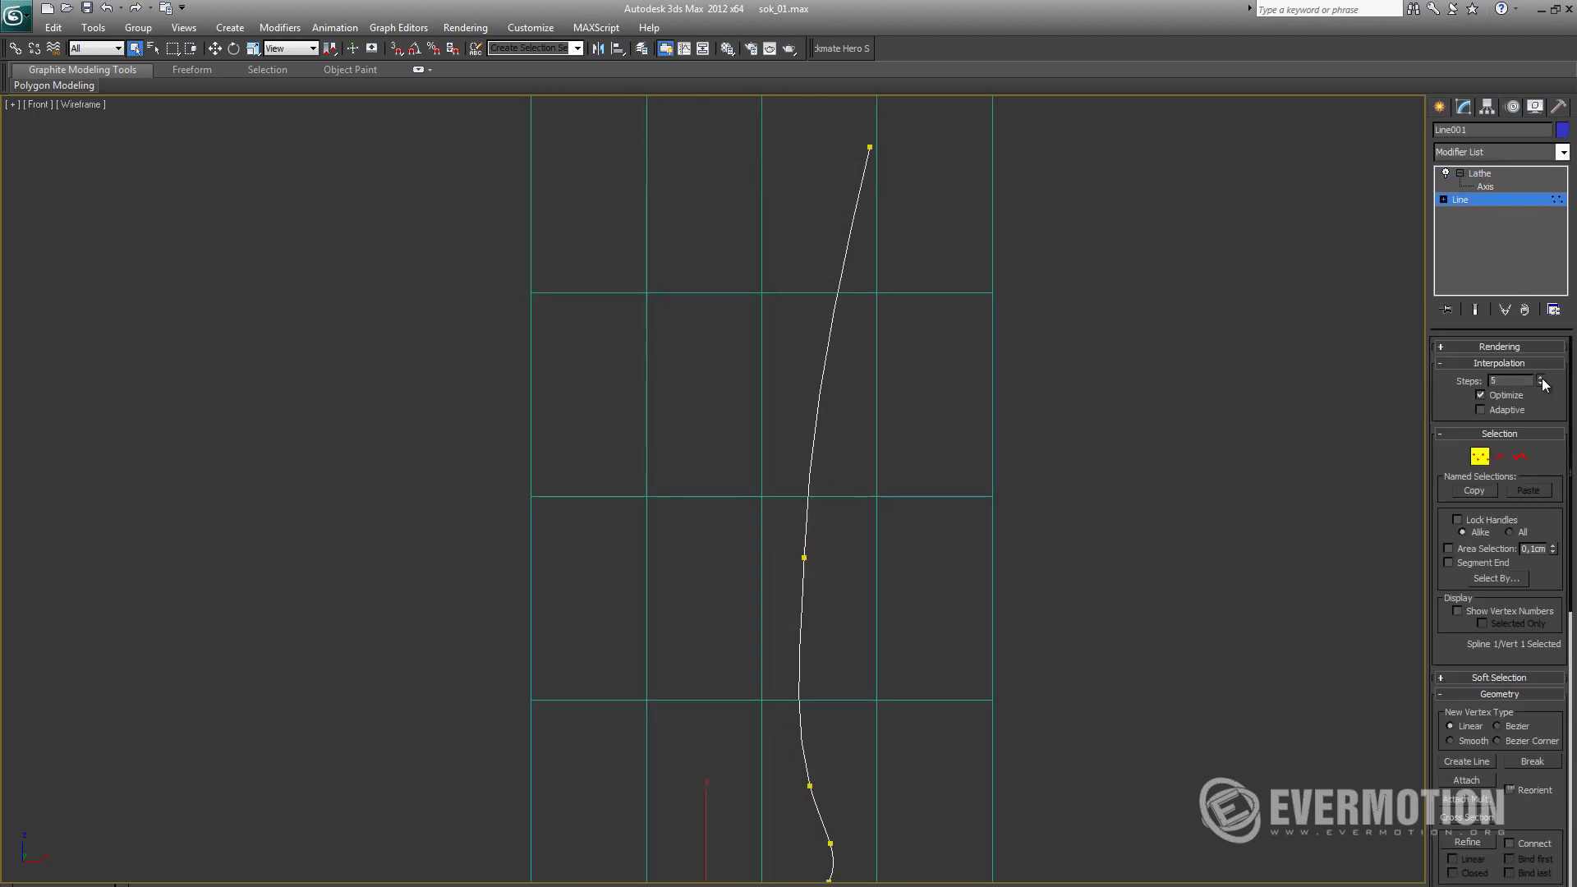
Step: Tilt the mid-body vertex's upper tangent handle slightly outward to smooth the profile's side
{"action": "left_click", "coordinate": [804, 558]}
{"action": "key", "text": "w"}
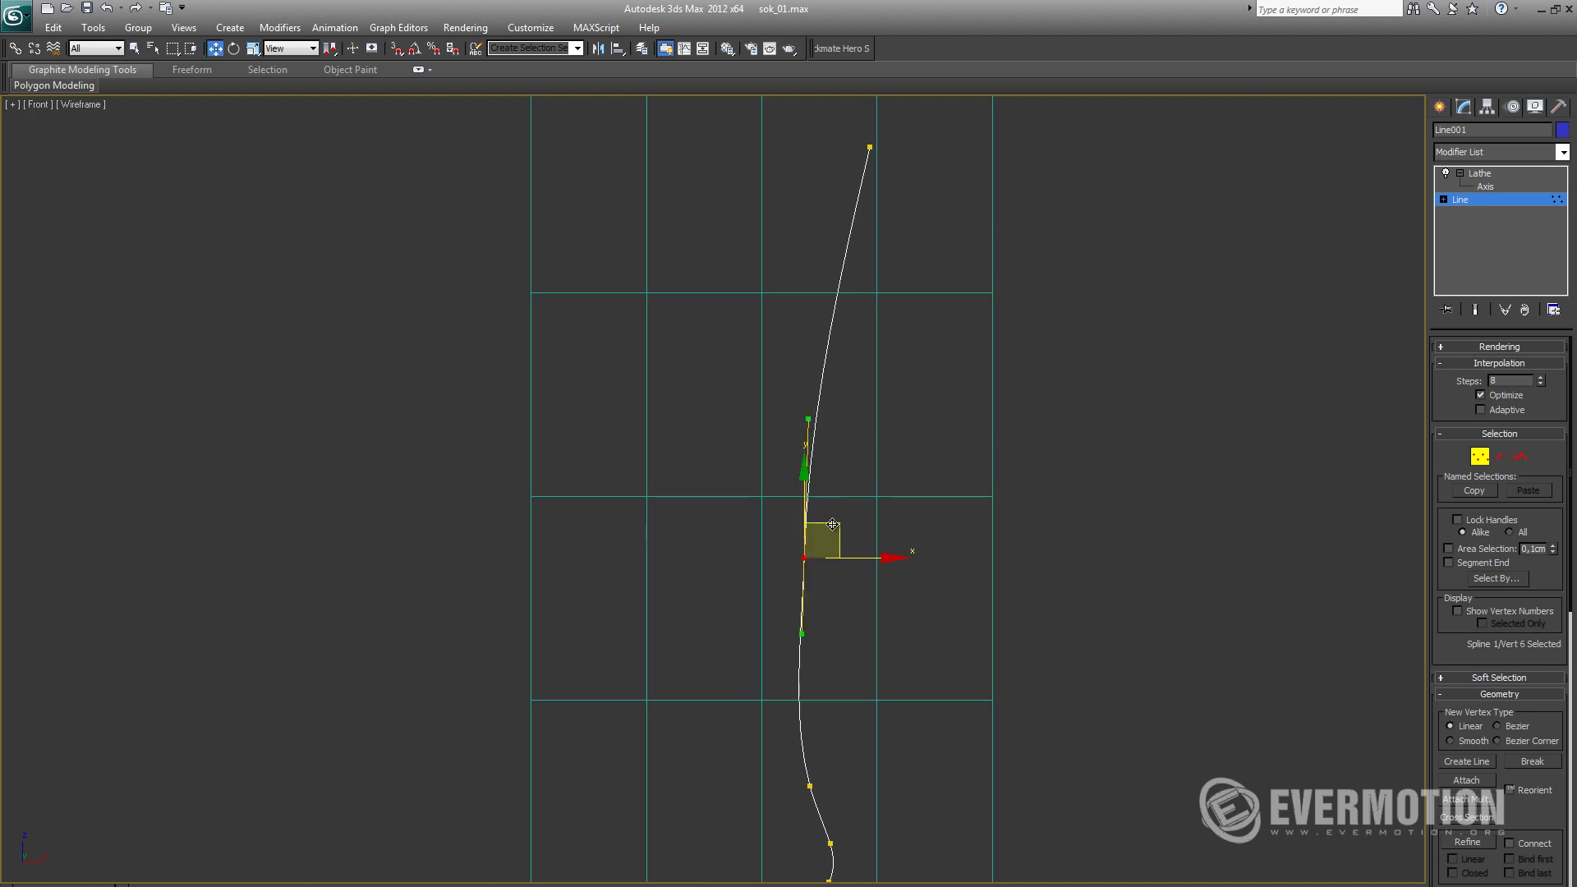
{"action": "left_click_drag", "start_coordinate": [810, 422], "coordinate": [817, 422]}
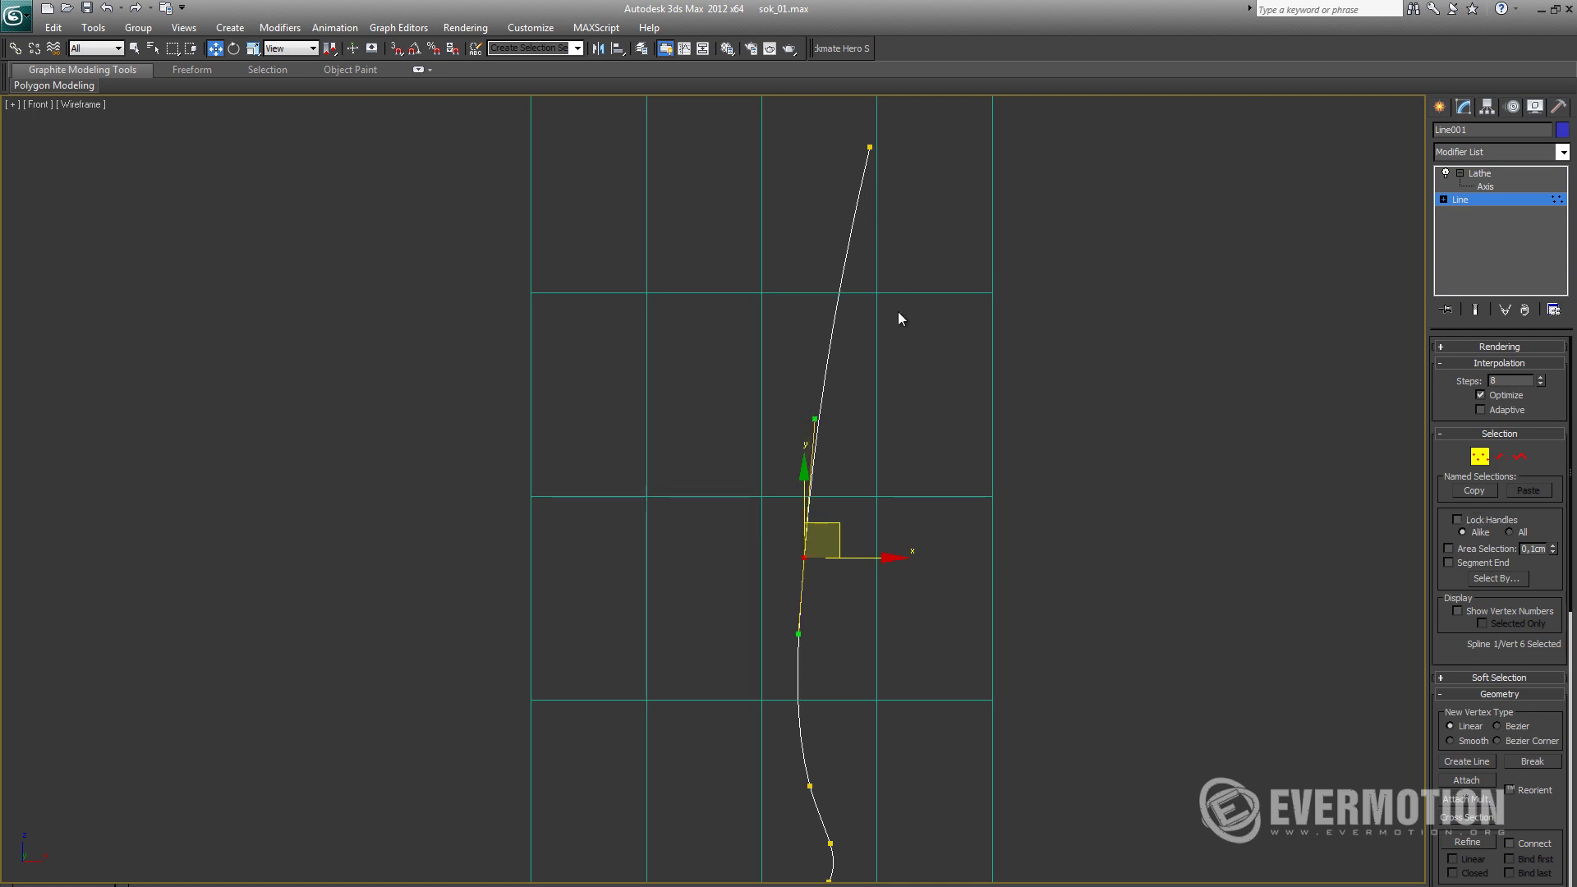
{"action": "middle_click_drag", "start_coordinate": [792, 575], "coordinate": [738, 536]}
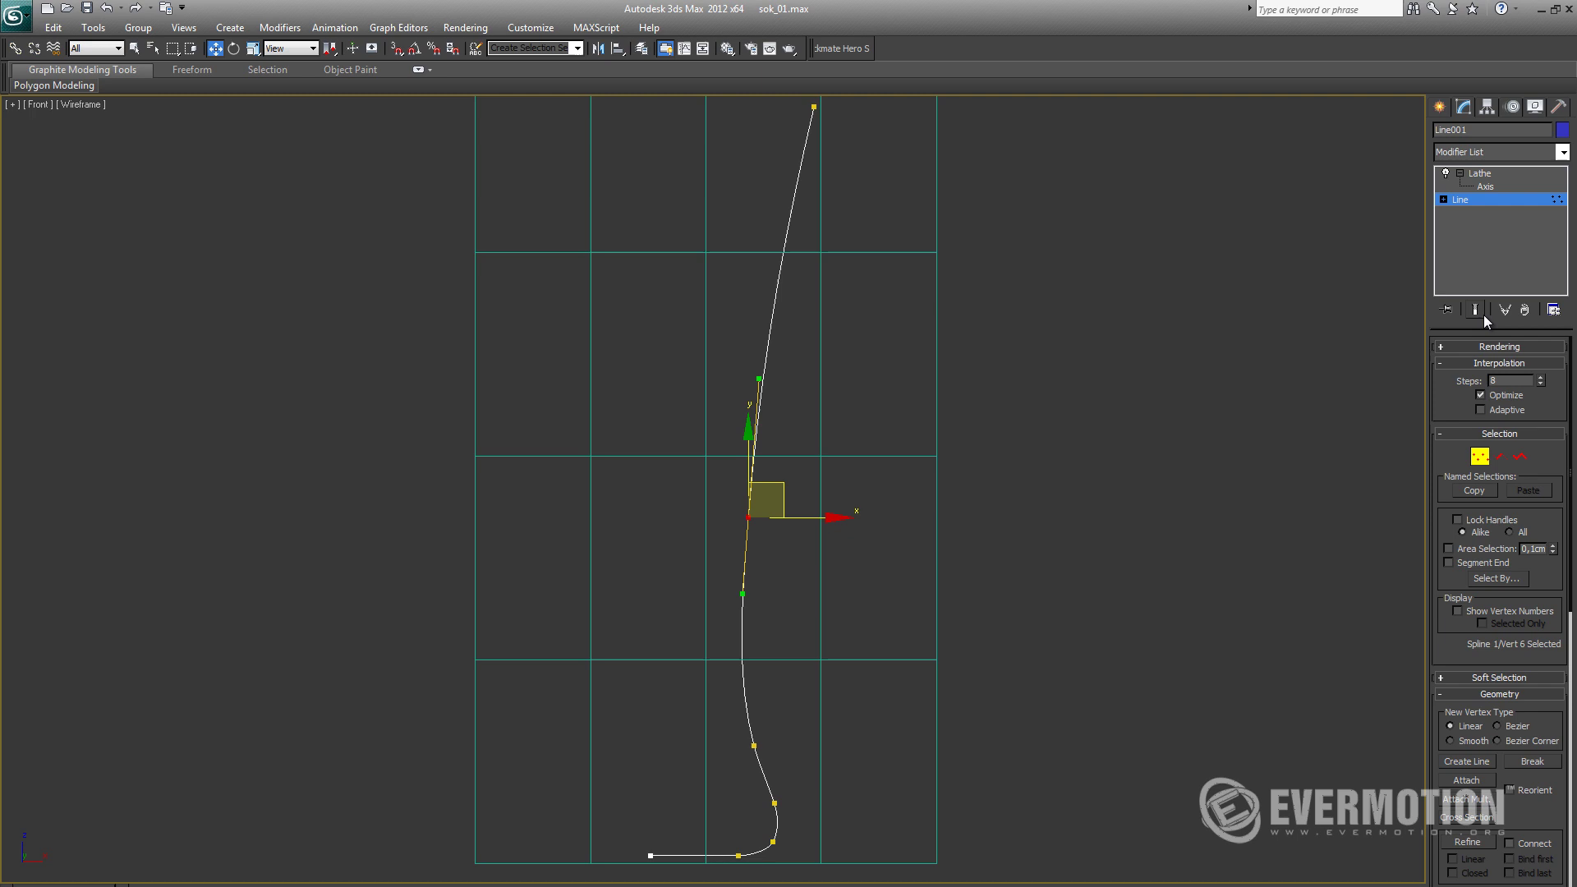
Step: Show the lathe's end result at the Line level and examine the lower body around the vertex above the base
{"action": "left_click", "coordinate": [1481, 312]}
{"action": "key", "text": "F3"}
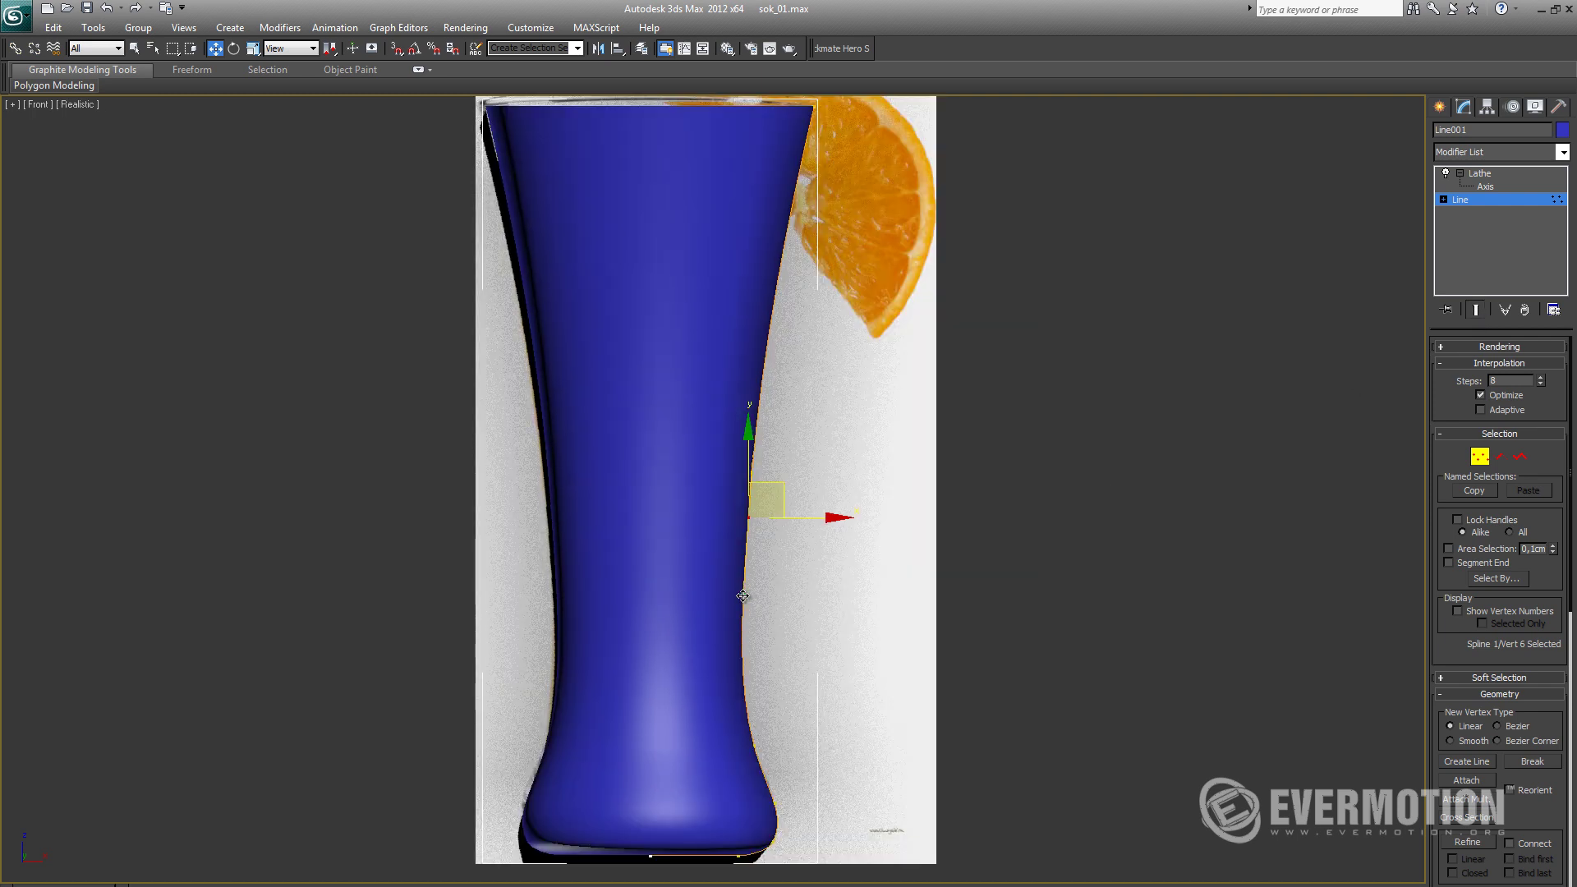
{"action": "scroll", "coordinate": [742, 596], "scroll_direction": "down", "scroll_amount": 3}
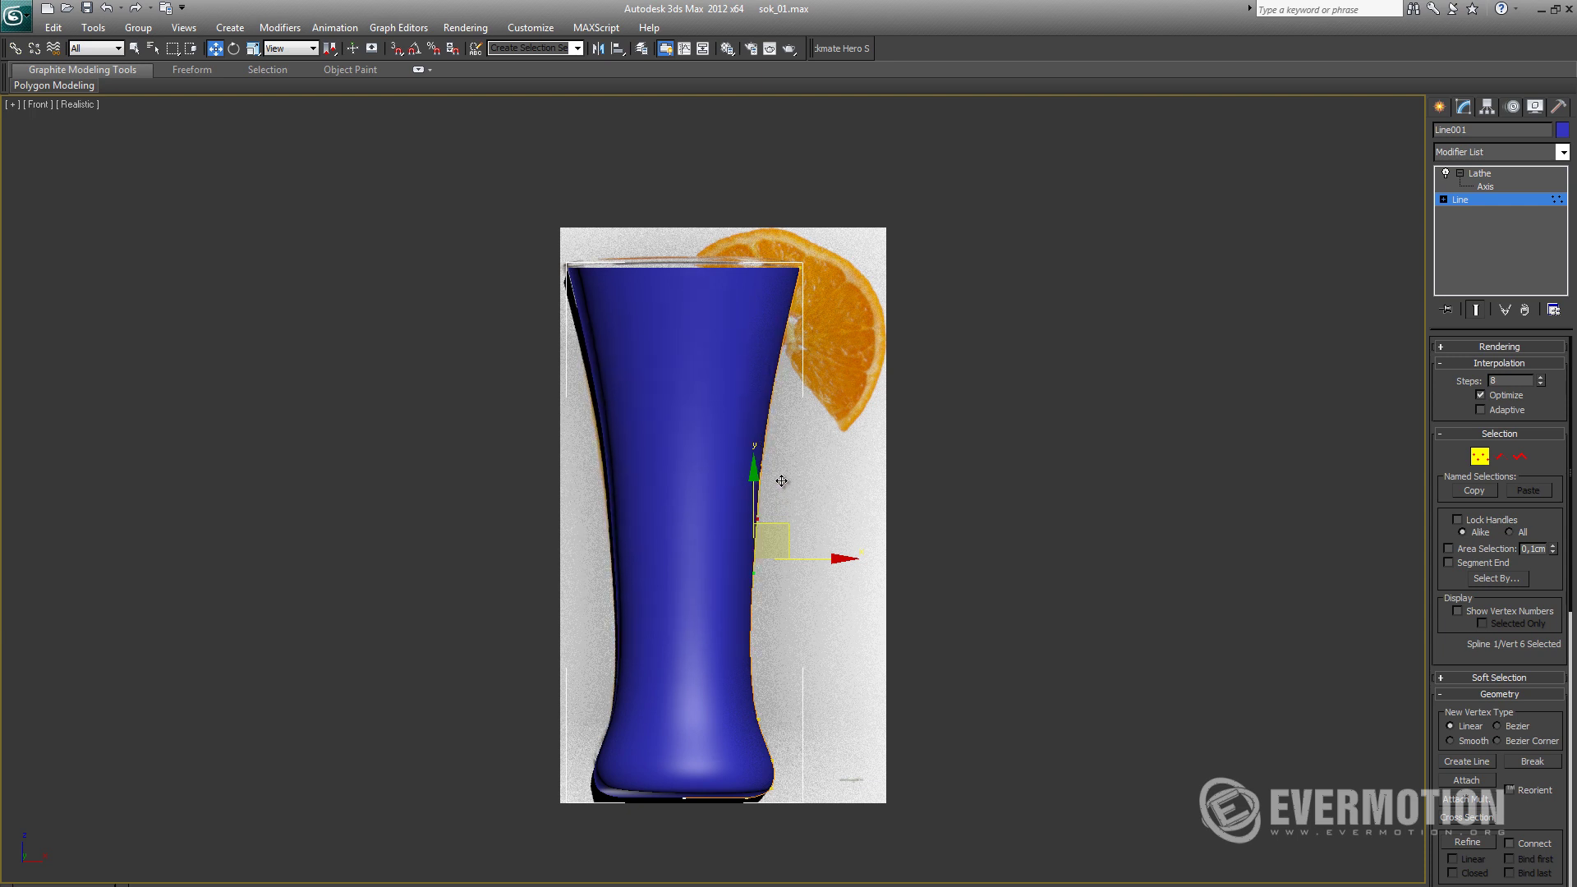
{"action": "left_click_drag", "start_coordinate": [781, 480], "coordinate": [782, 484]}
{"action": "left_click_drag", "start_coordinate": [742, 704], "coordinate": [776, 726]}
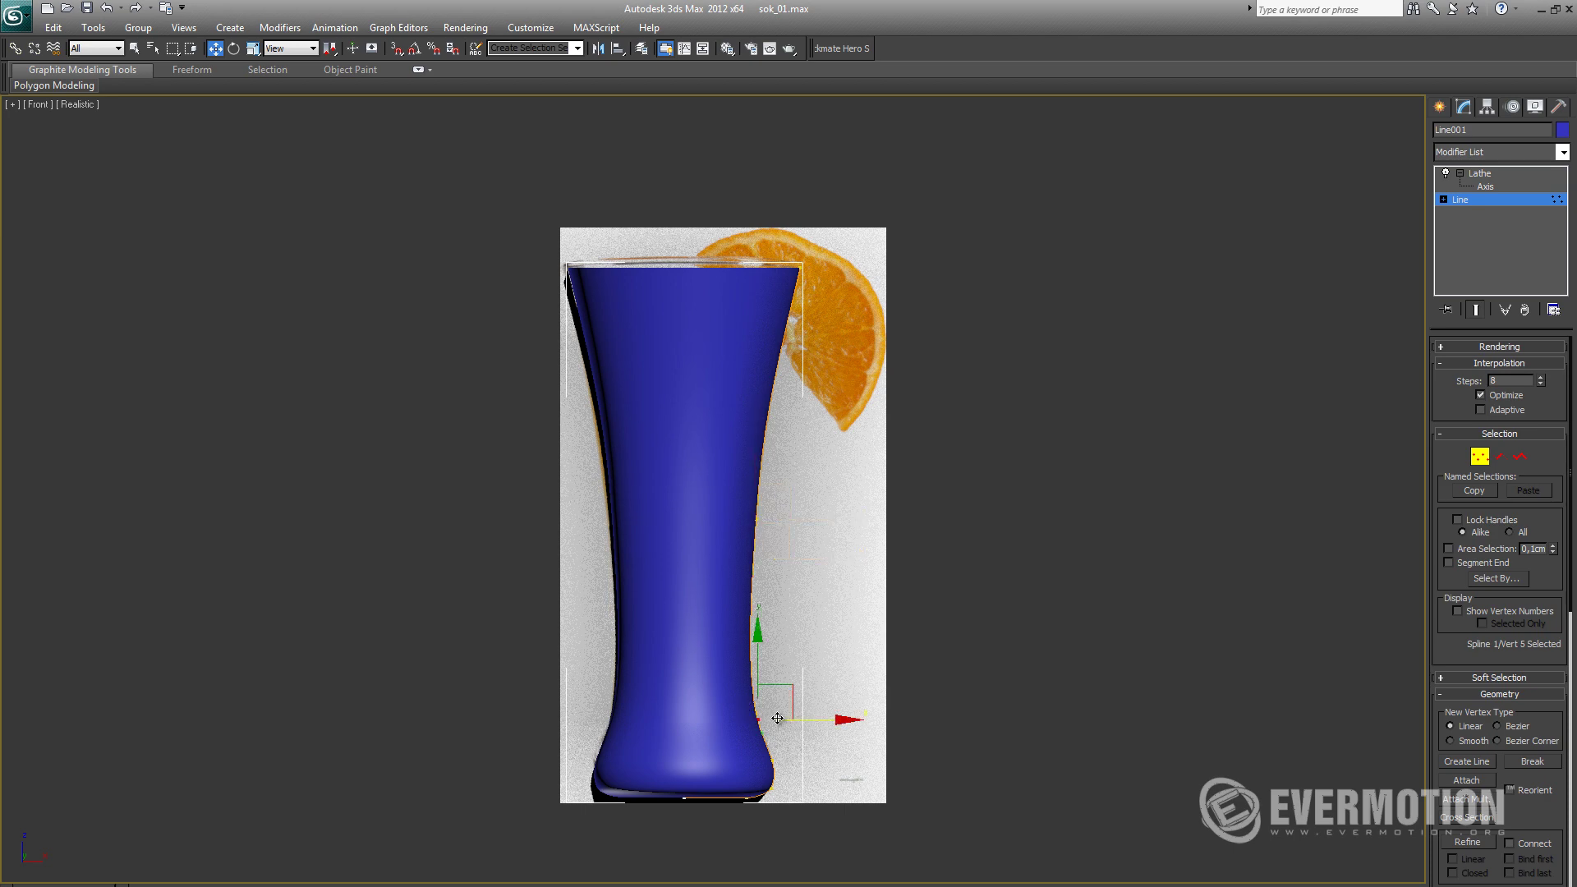
{"action": "scroll", "coordinate": [770, 692], "scroll_direction": "up", "scroll_amount": 2}
{"action": "middle_click_drag", "start_coordinate": [768, 690], "coordinate": [778, 563]}
{"action": "key", "text": "F3"}
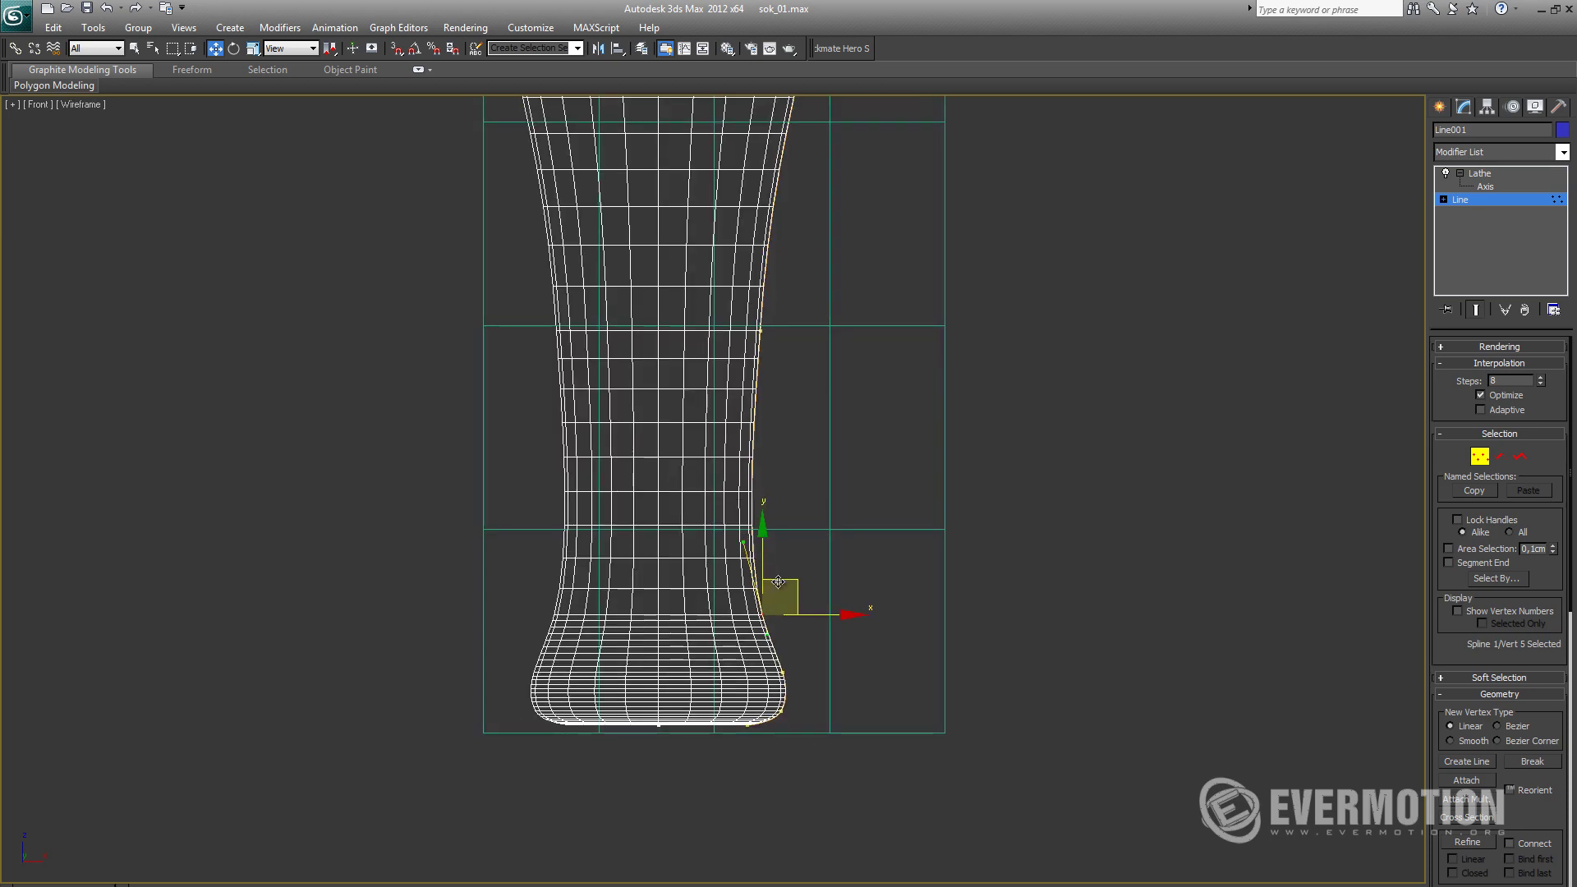
{"action": "key", "text": "F3"}
{"action": "key", "text": "F3"}
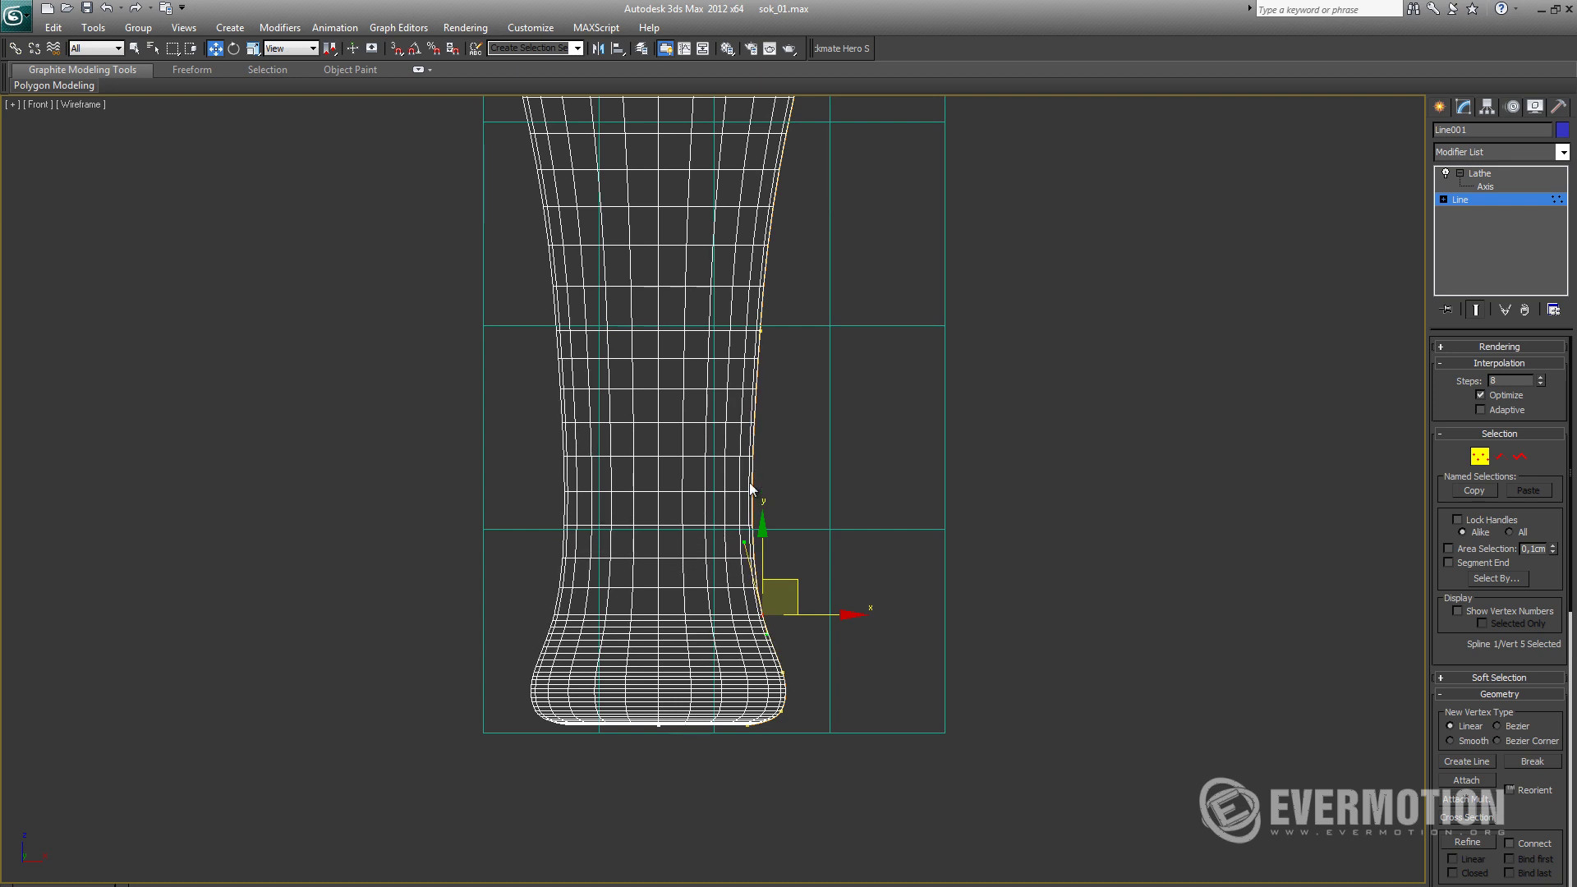
Step: Nudge the mid-body vertex's upper tangent handle outward a little more, and select the rim vertex to check its curve
{"action": "middle_click_drag", "start_coordinate": [750, 488], "coordinate": [753, 718]}
{"action": "left_click", "coordinate": [763, 549]}
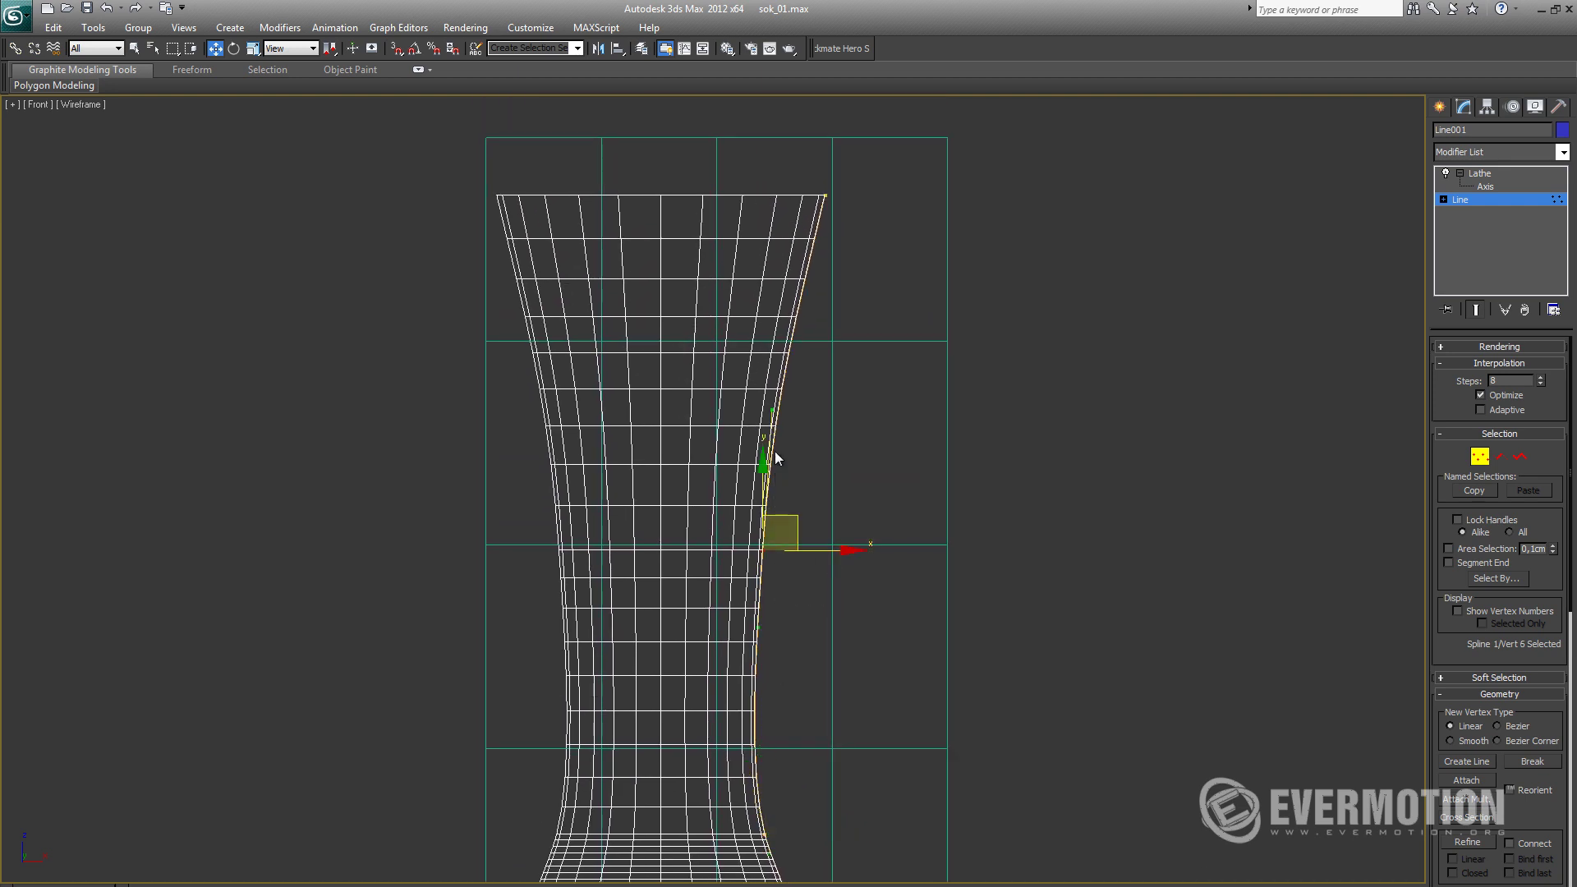
{"action": "left_click_drag", "start_coordinate": [776, 411], "coordinate": [777, 412]}
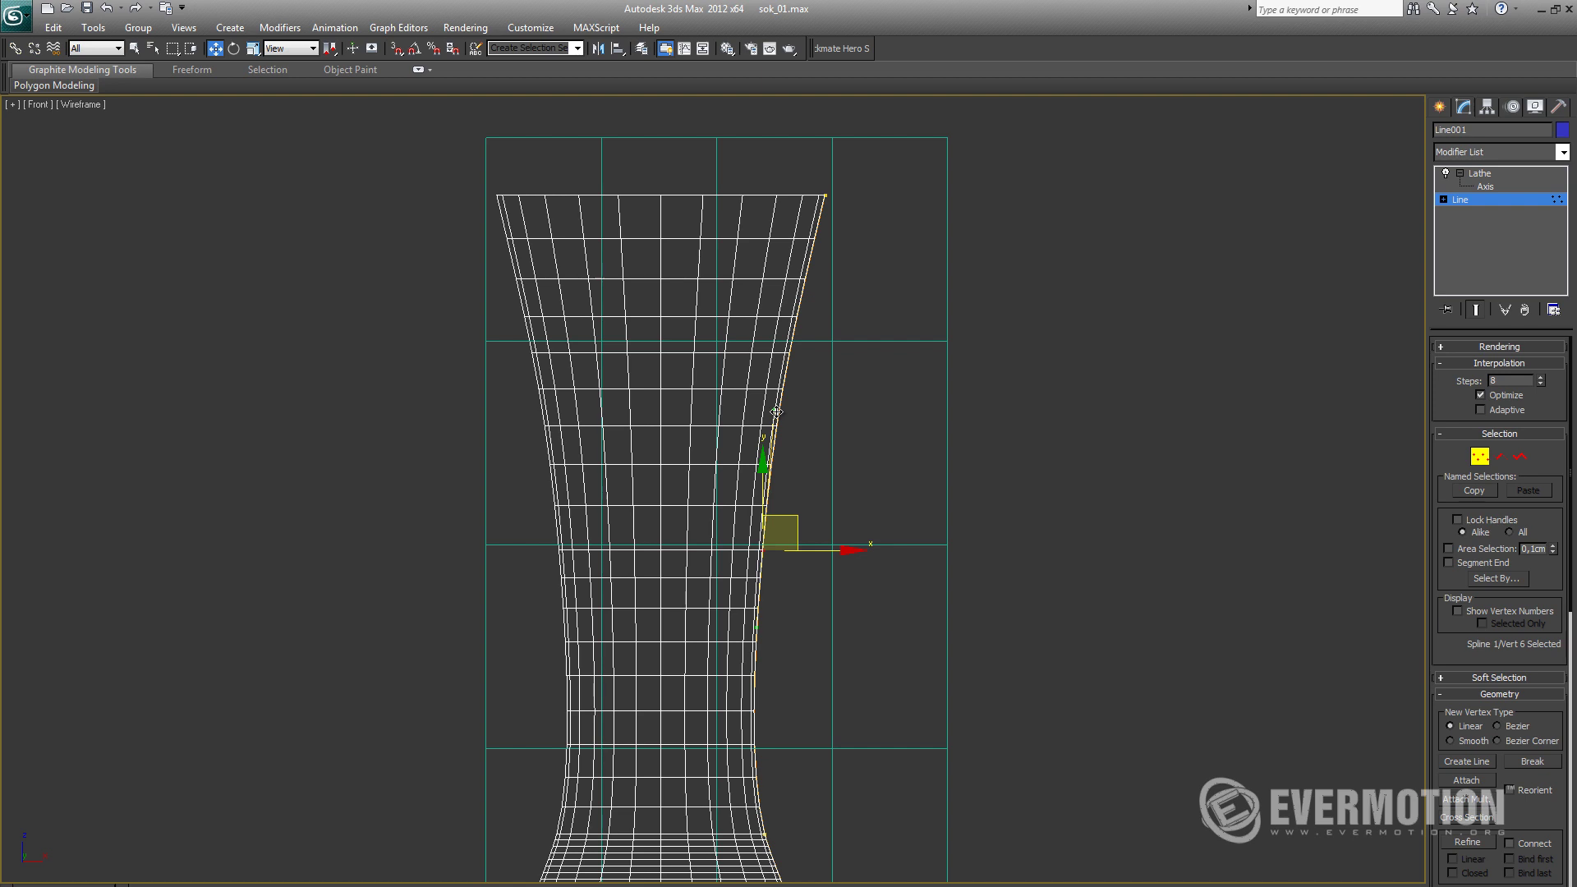
{"action": "left_click", "coordinate": [825, 195]}
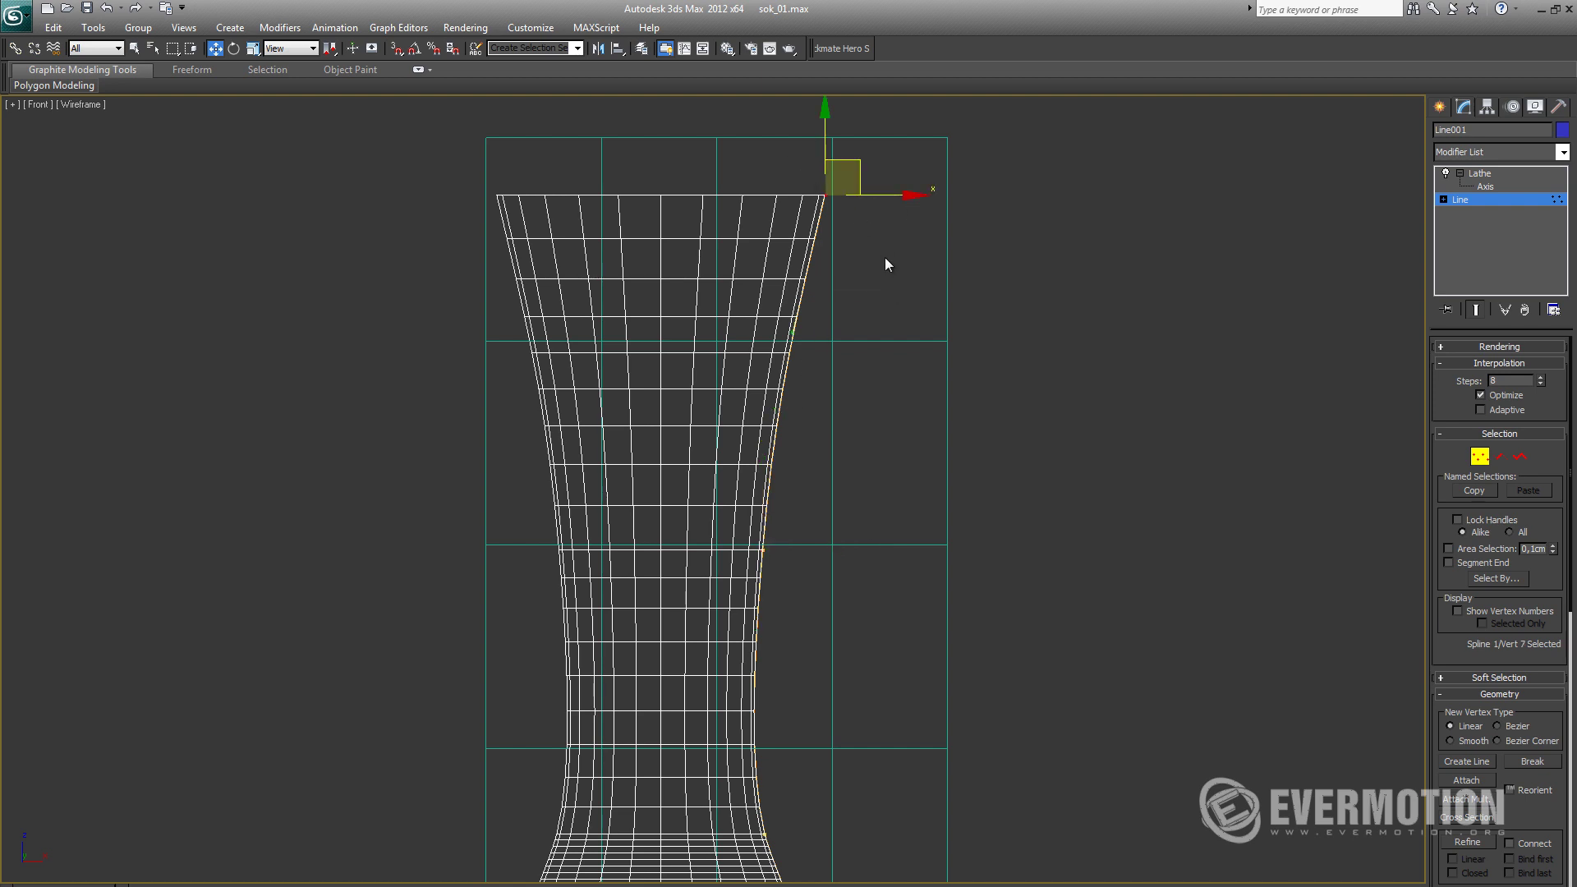
{"action": "middle_click_drag", "start_coordinate": [886, 259], "coordinate": [884, 329]}
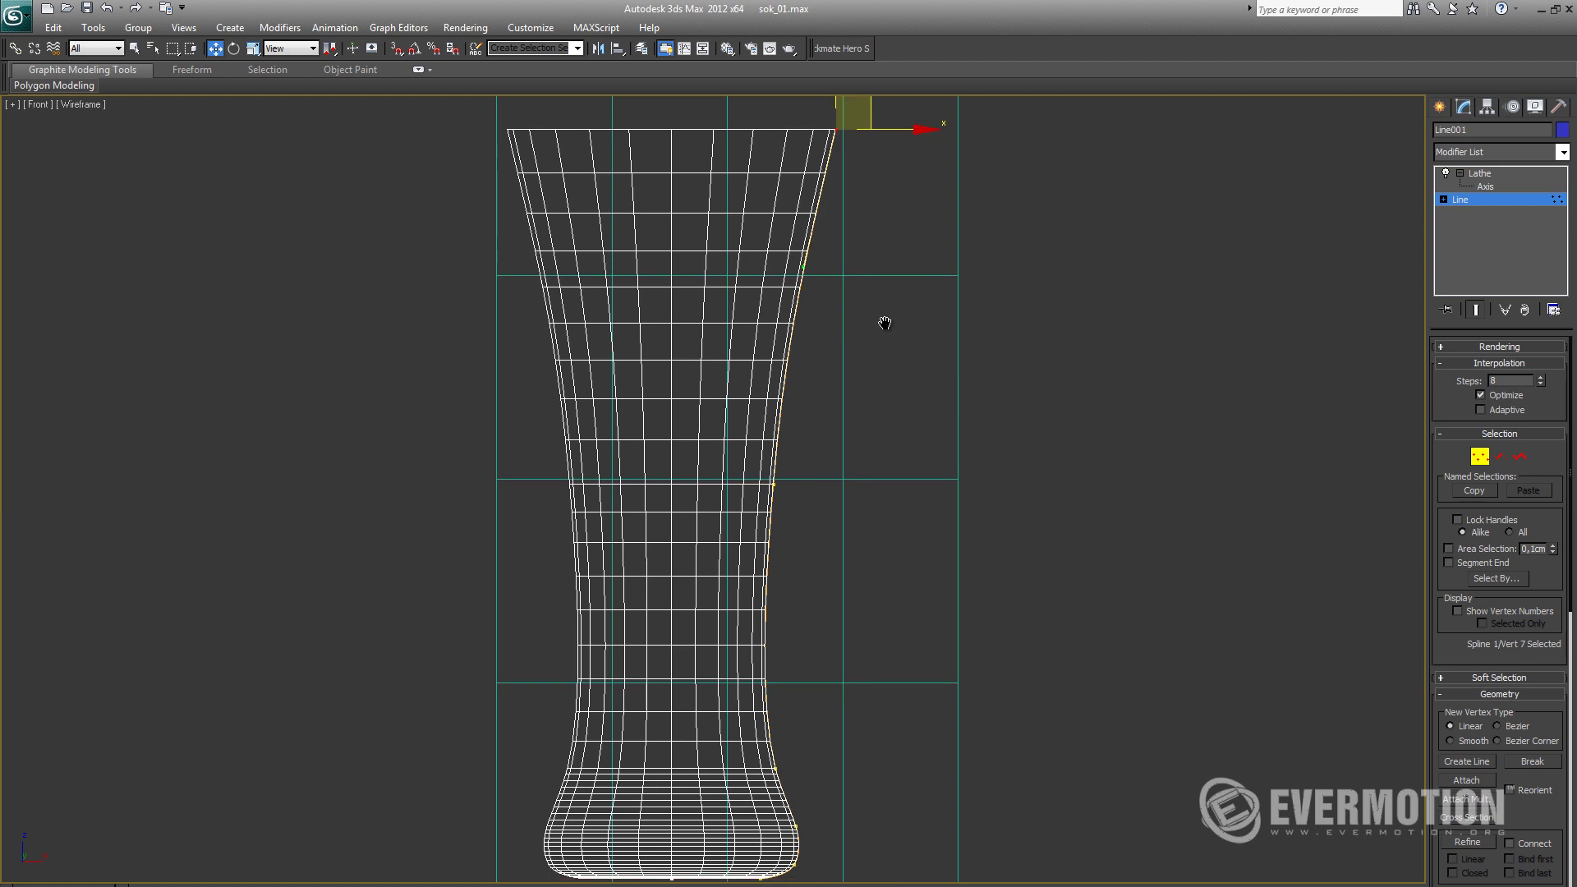
Step: Reduce the profile line's interpolation steps to 5
{"action": "right_click", "coordinate": [776, 352]}
{"action": "mouse_move", "coordinate": [936, 503]}
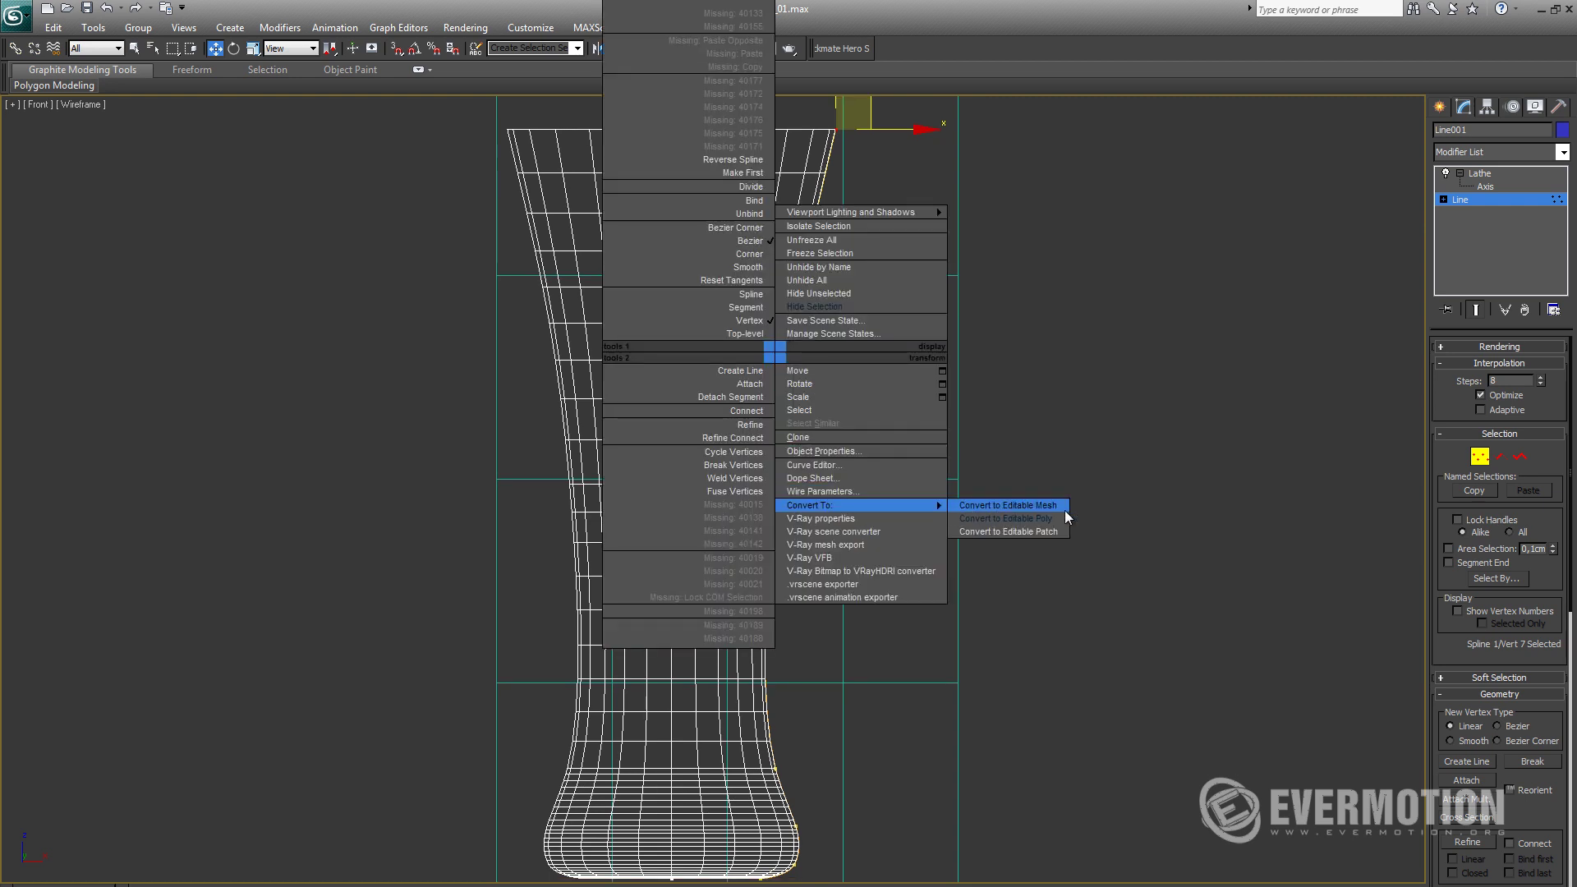
{"action": "left_click", "coordinate": [1541, 384]}
{"action": "left_click", "coordinate": [1541, 384]}
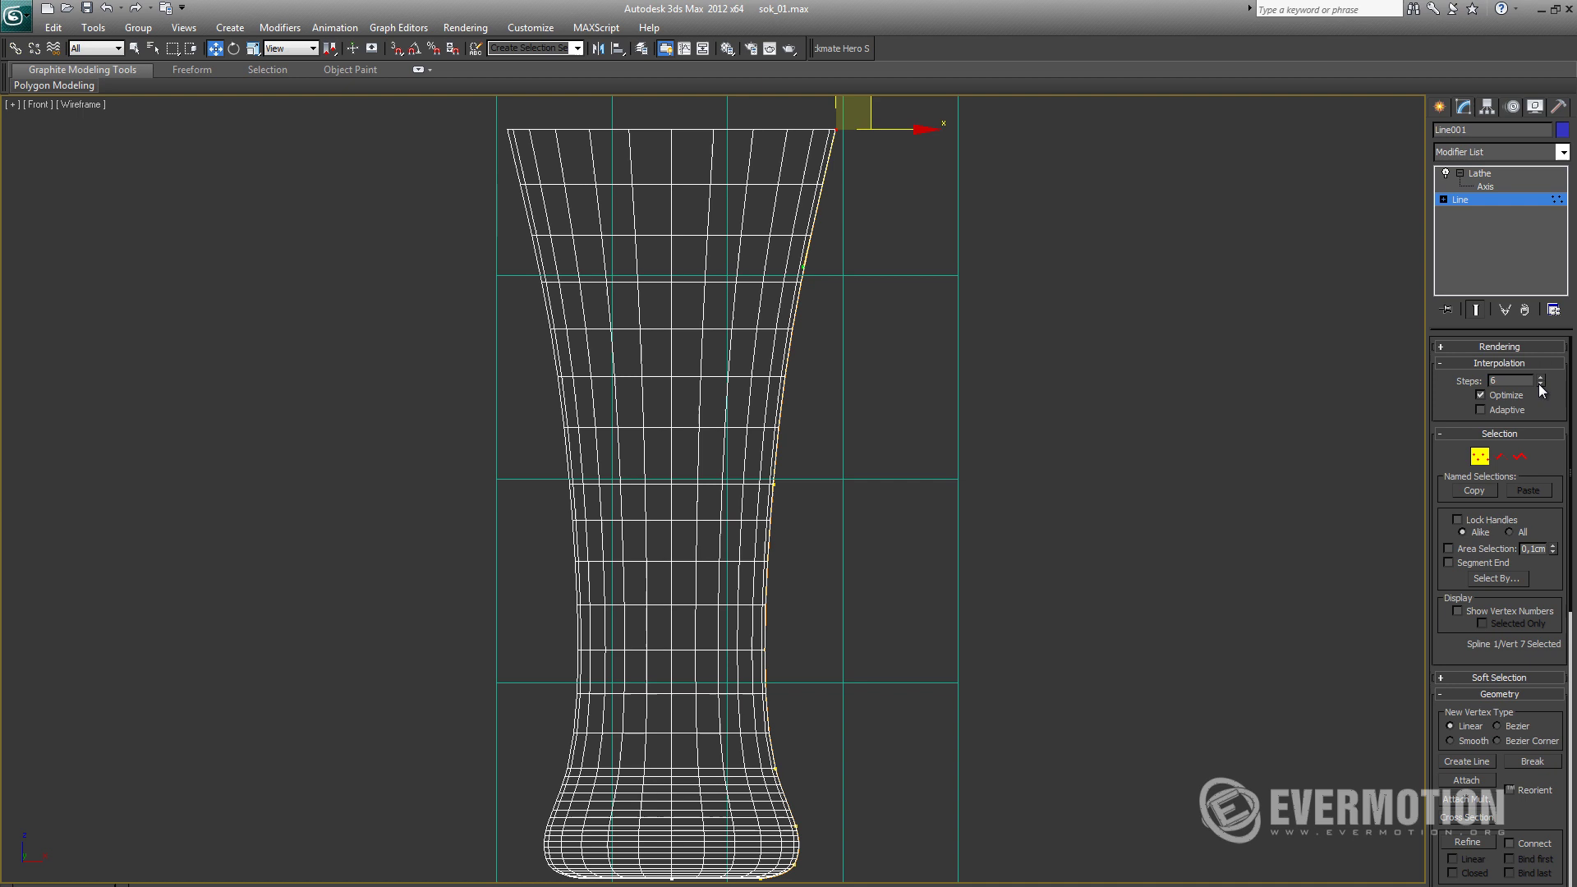
{"action": "left_click", "coordinate": [1541, 384]}
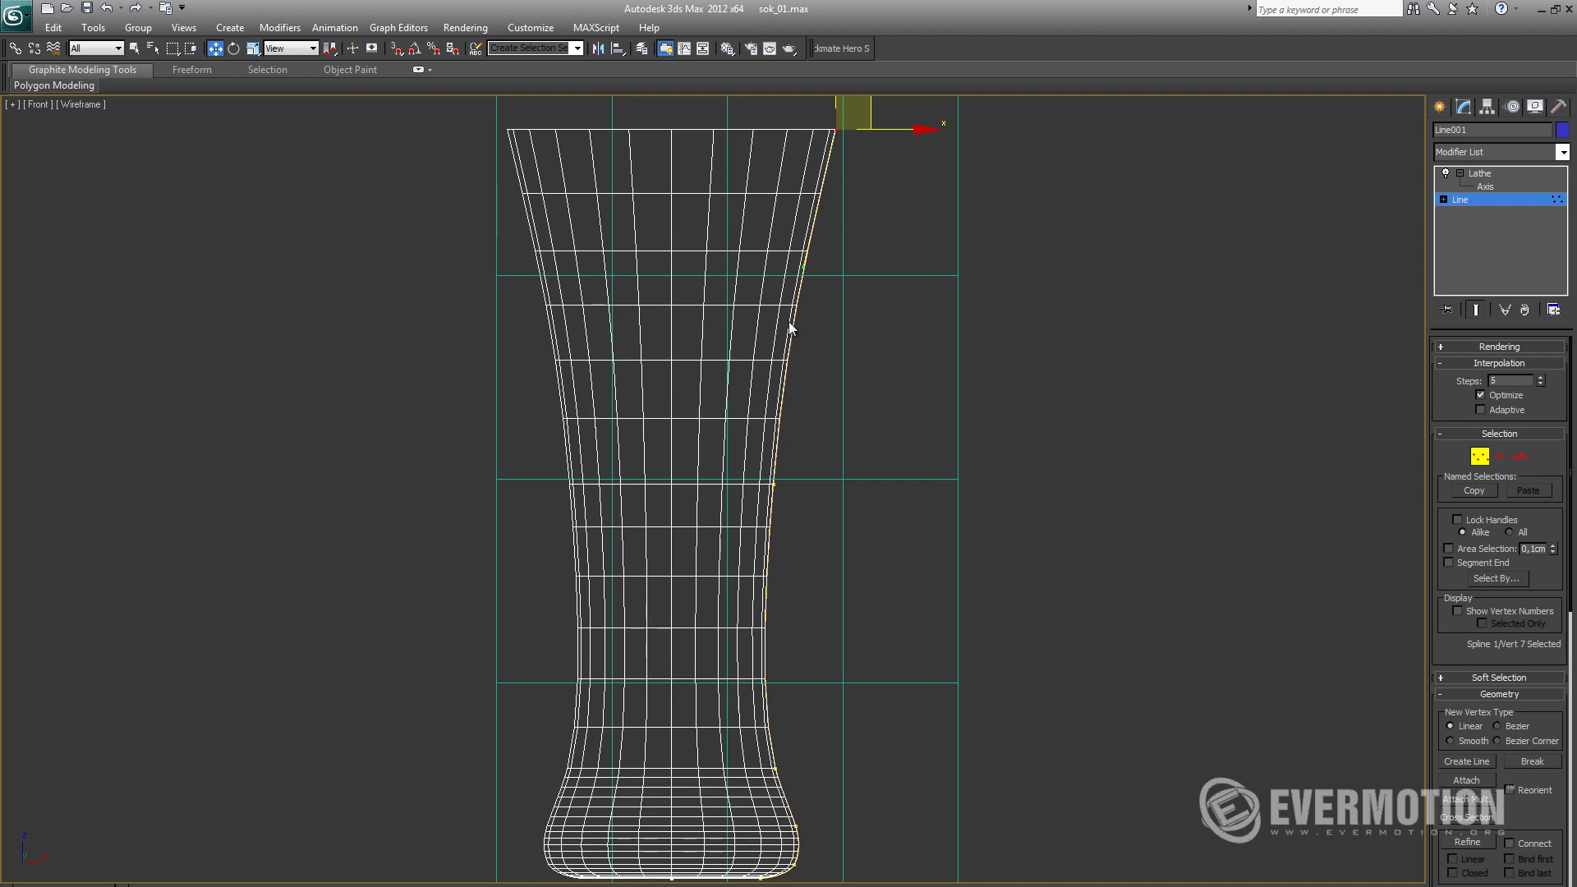
Step: Convert the lathed glass to an Editable Poly and activate edge selection
{"action": "right_click", "coordinate": [785, 352]}
{"action": "mouse_move", "coordinate": [920, 505]}
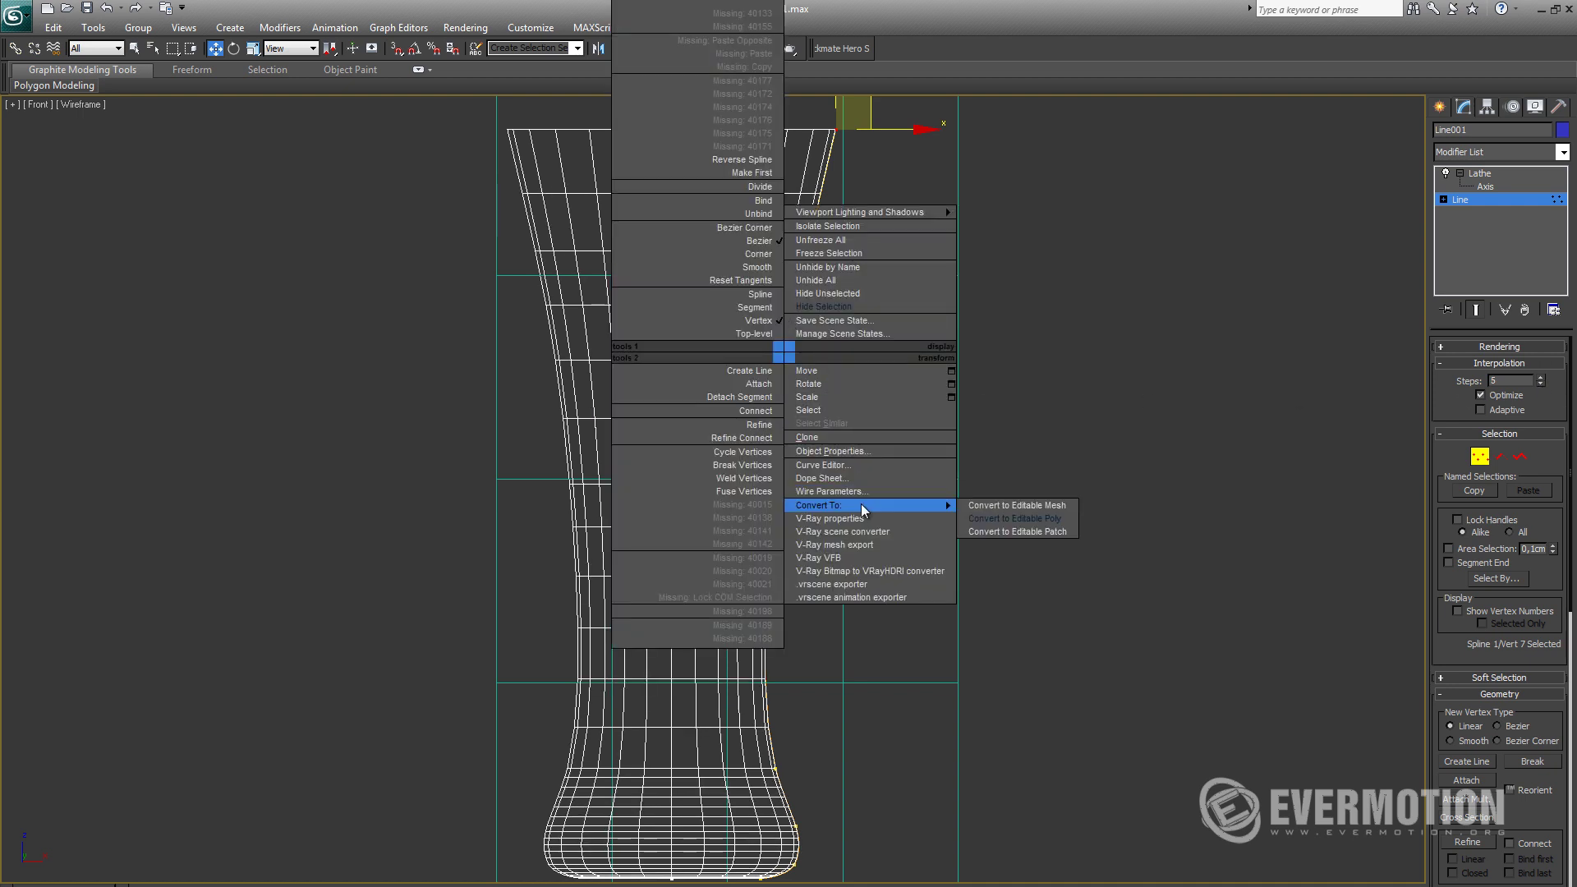
{"action": "left_click", "coordinate": [1027, 518]}
{"action": "key", "text": "2"}
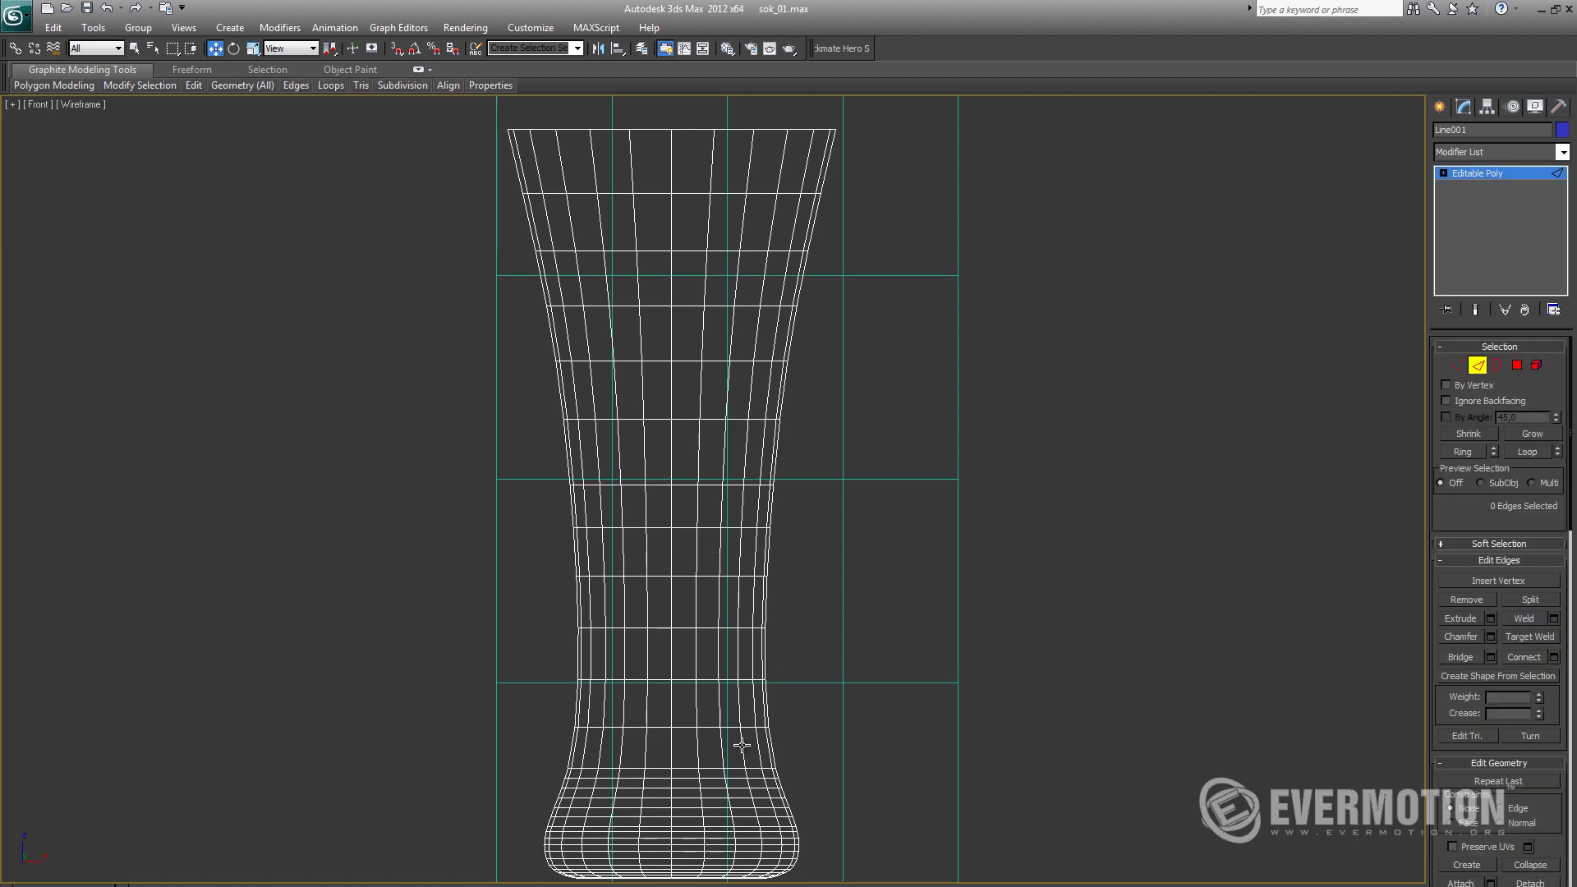
Step: Select the five rings of vertical edges around the glass's narrow waist and add loops through them with Flow Connect
{"action": "left_click", "coordinate": [743, 746]}
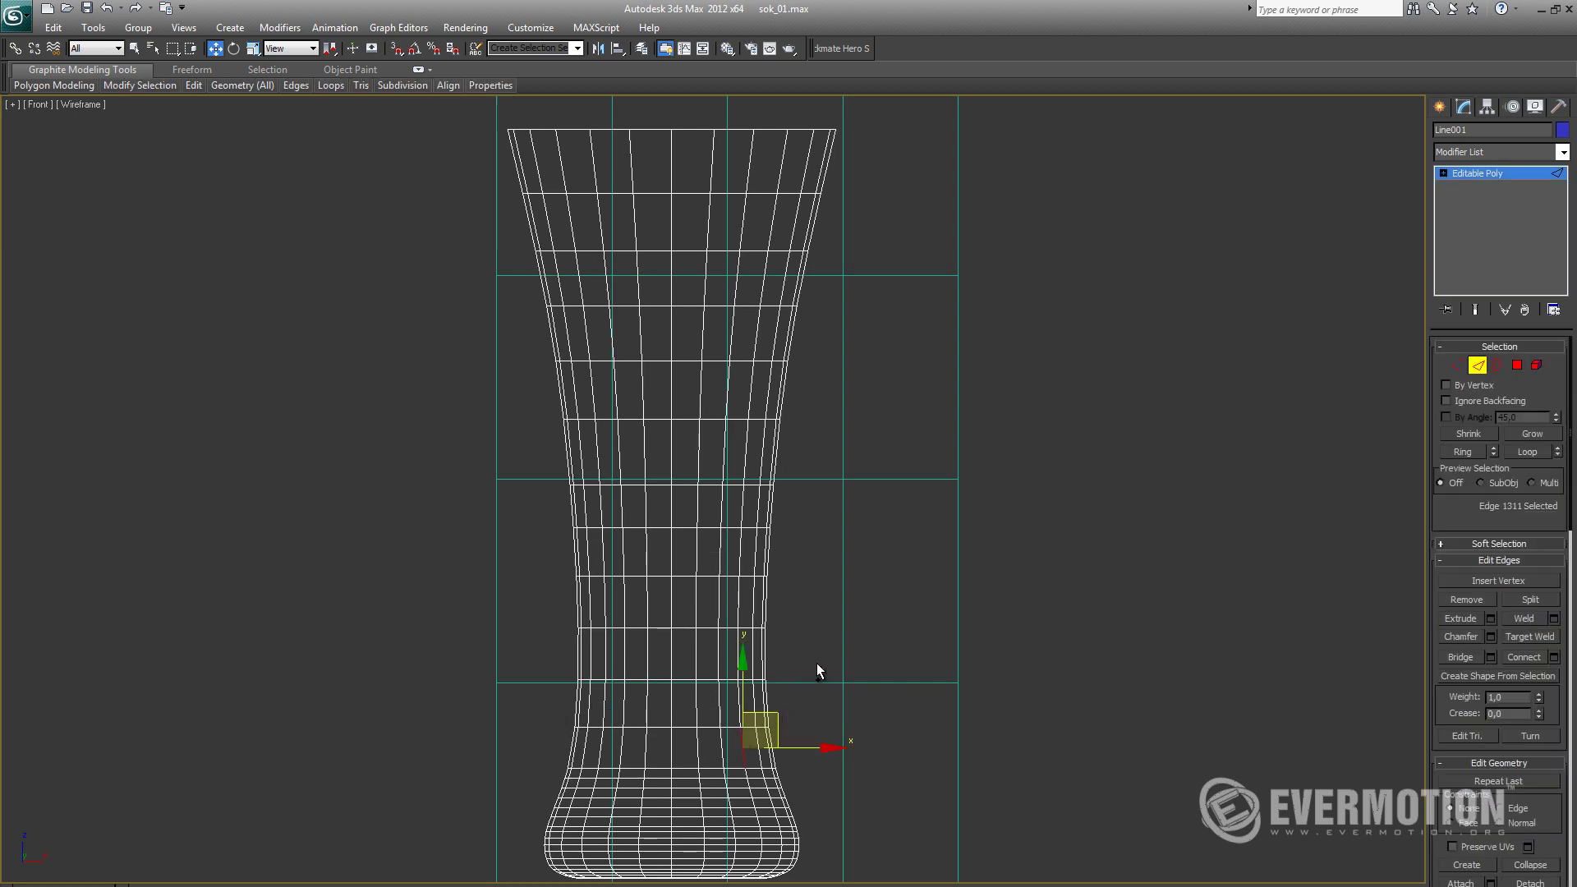
{"action": "key", "text": "alt+r"}
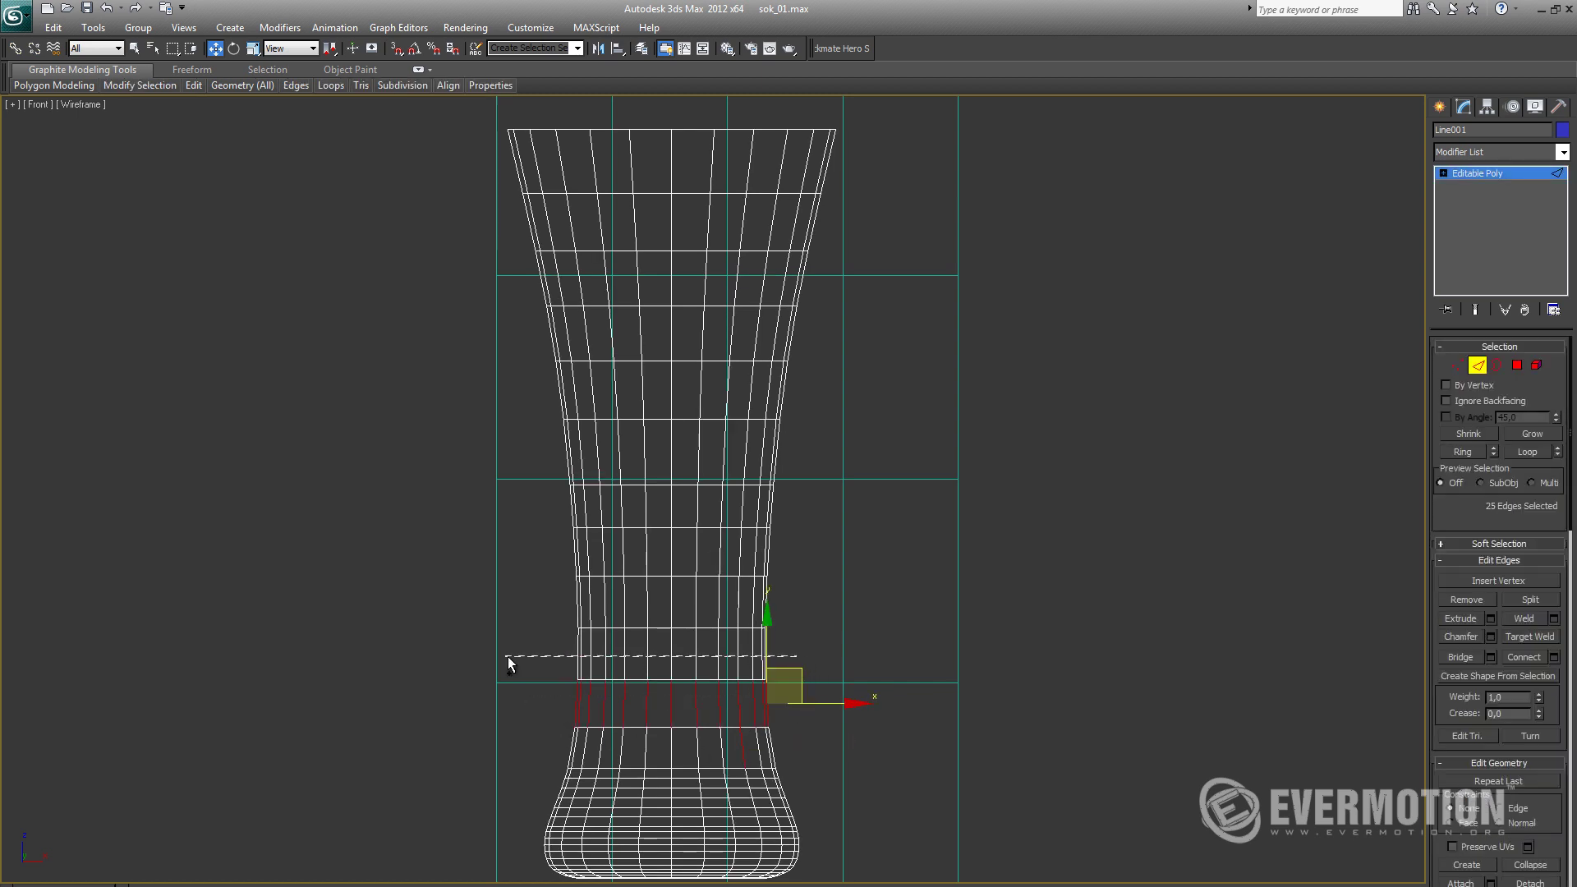
{"action": "left_click_drag", "start_coordinate": [507, 657], "coordinate": [535, 633], "text": "ctrl"}
{"action": "key", "text": "q"}
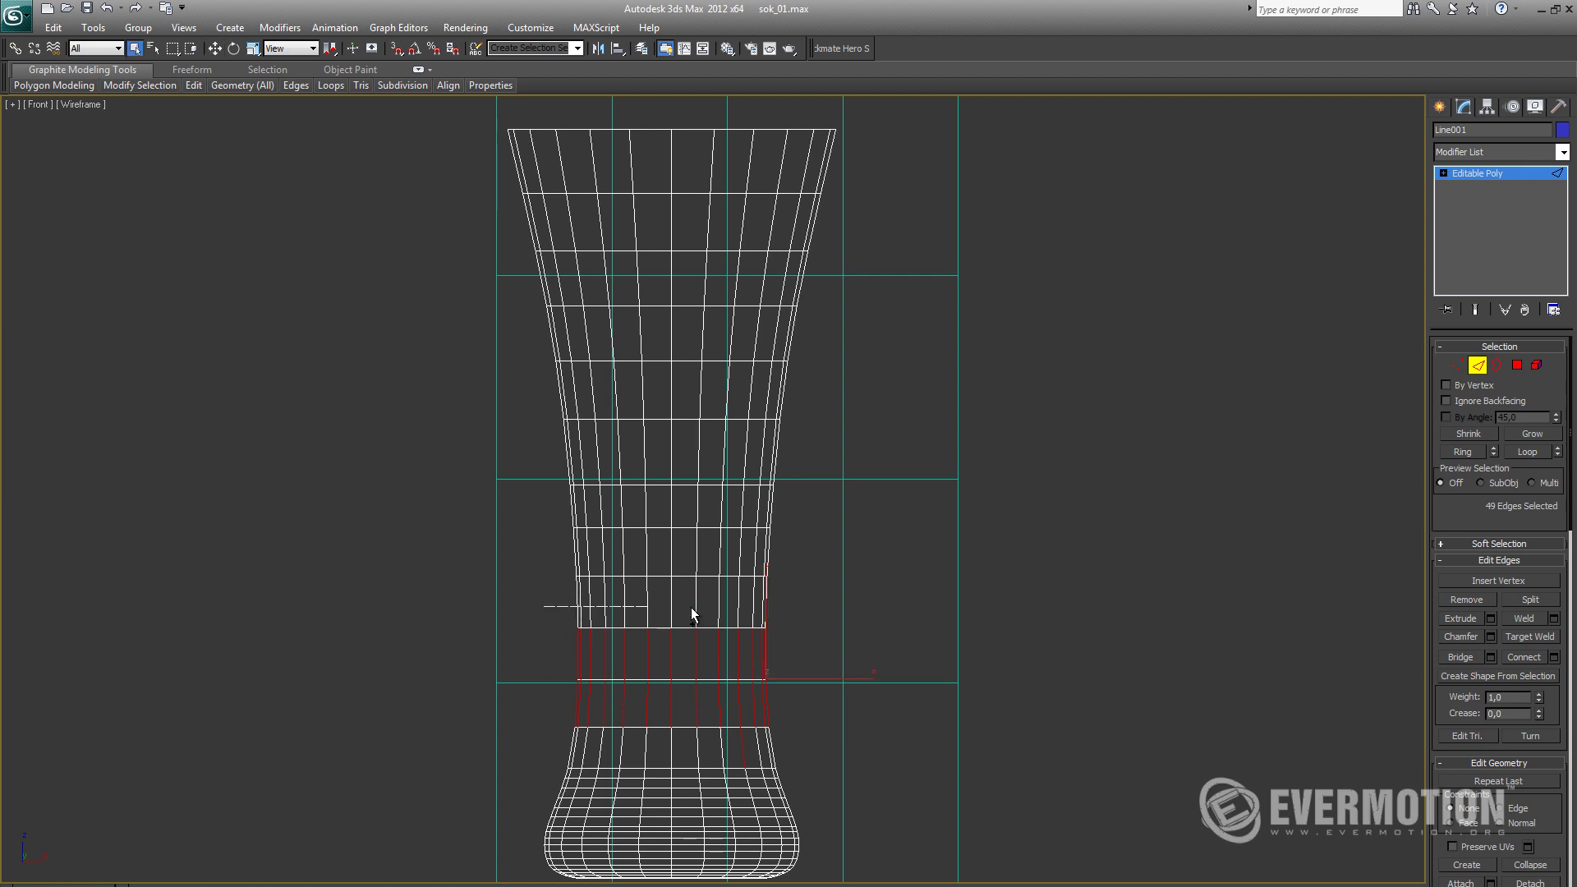
{"action": "key", "text": "alt+r"}
{"action": "left_click_drag", "start_coordinate": [809, 557], "coordinate": [712, 552], "text": "ctrl"}
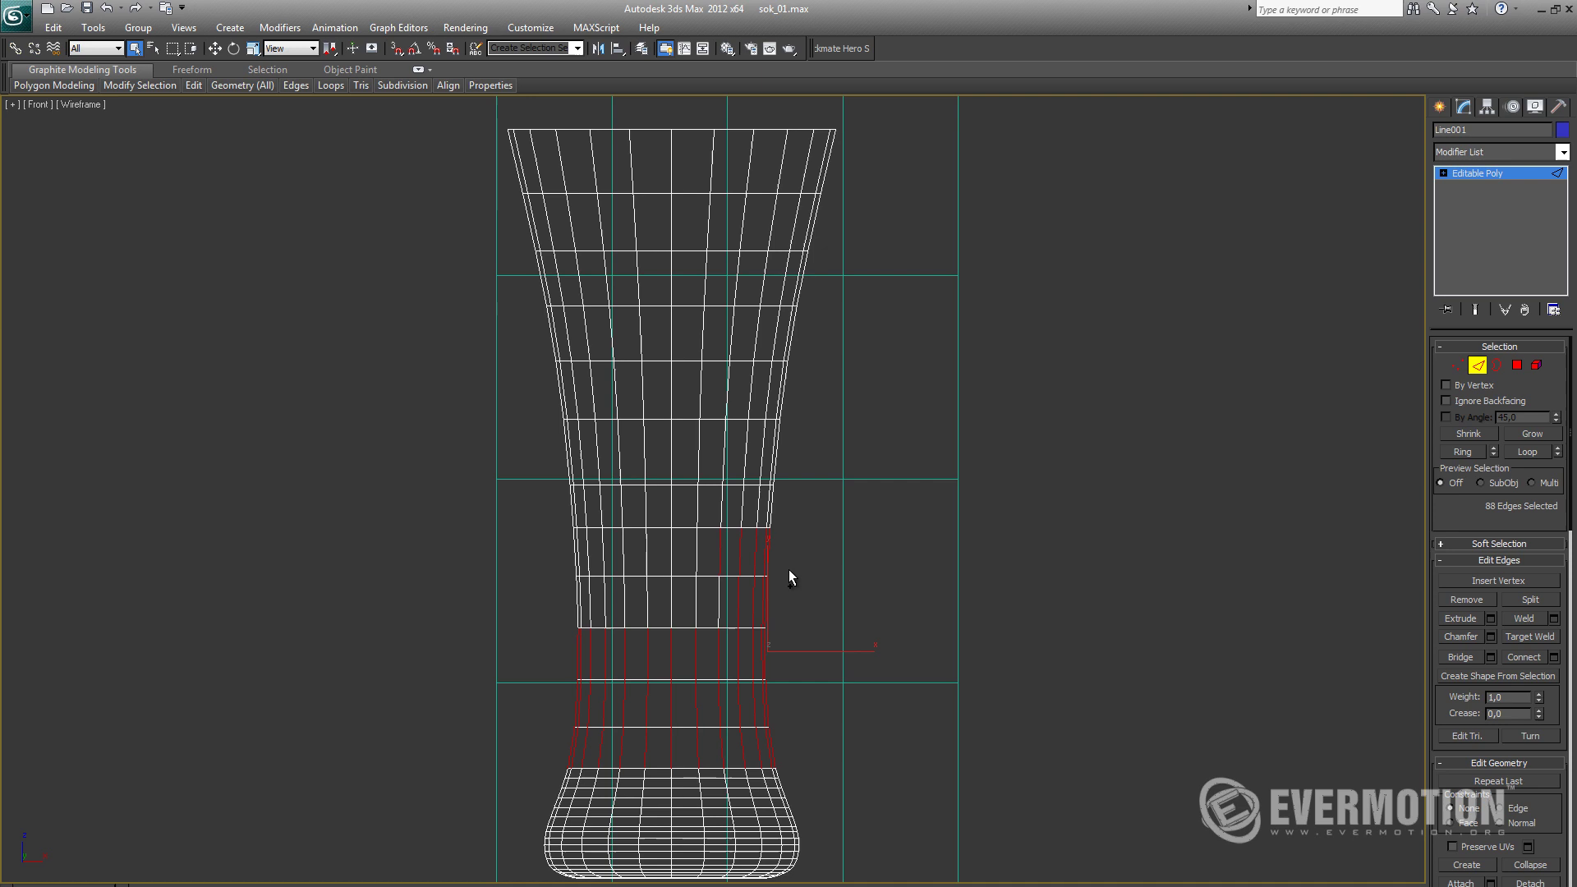
{"action": "key", "text": "alt+r"}
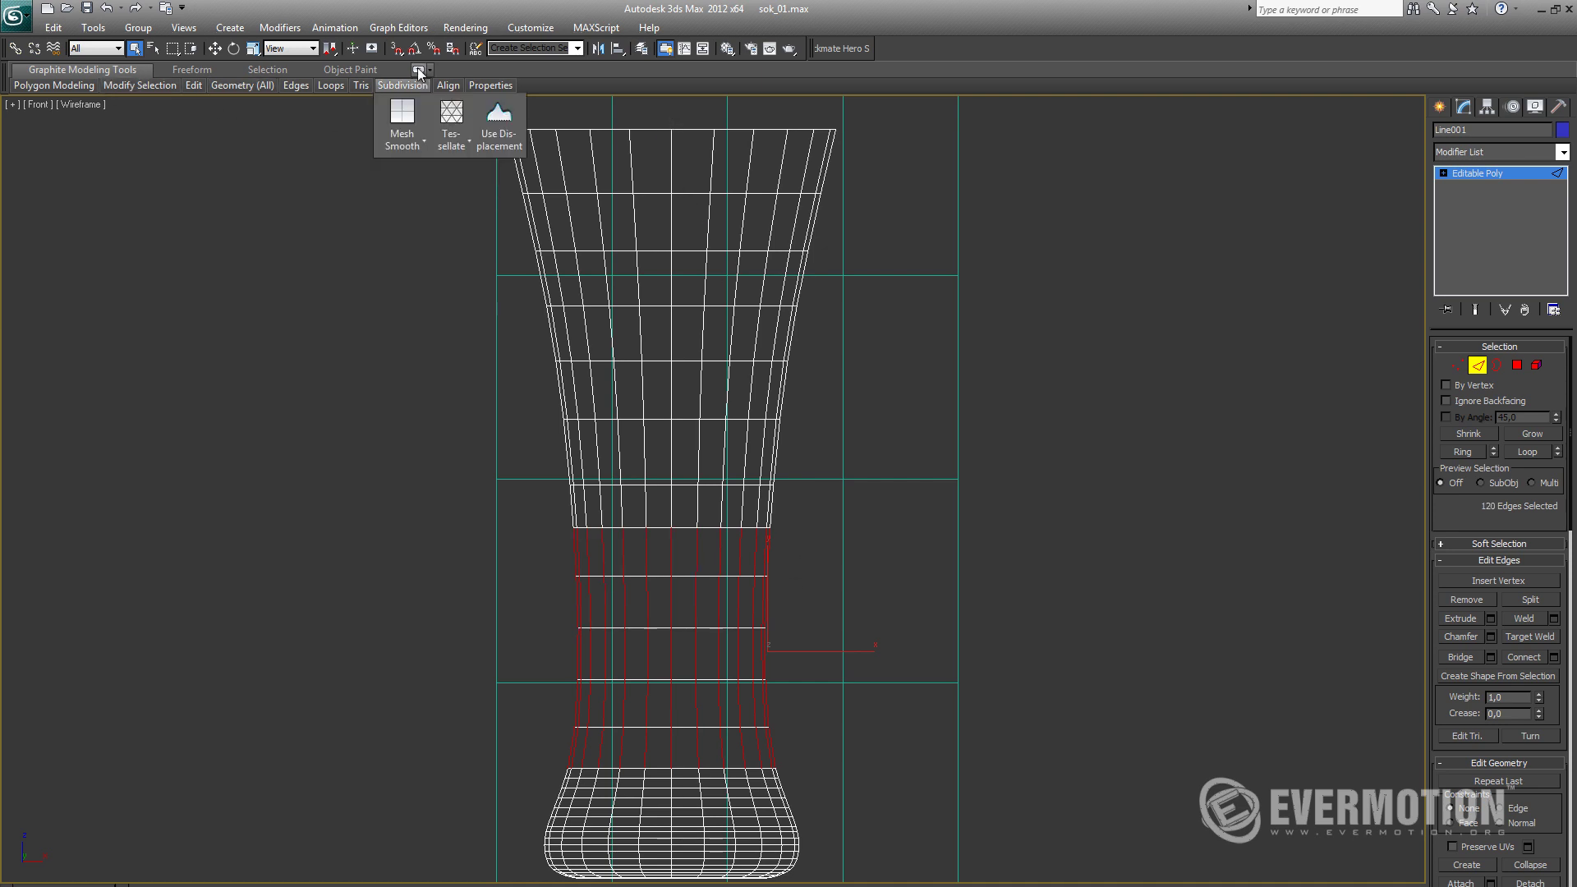
{"action": "left_click", "coordinate": [418, 69]}
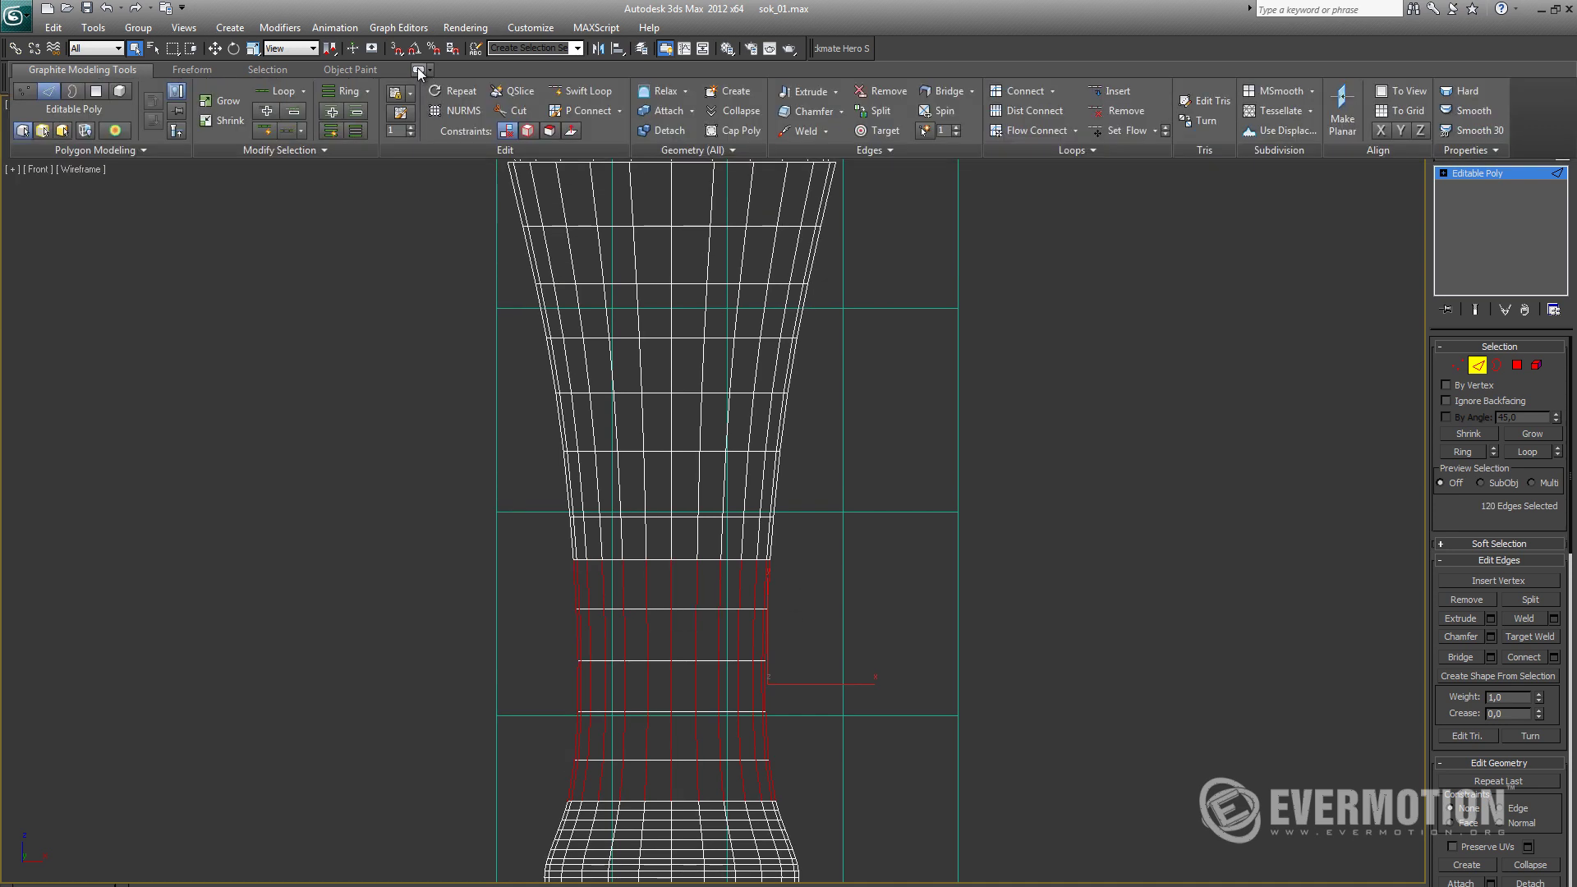
{"action": "left_click", "coordinate": [1013, 130]}
{"action": "scroll", "coordinate": [764, 624], "scroll_direction": "up", "scroll_amount": 5}
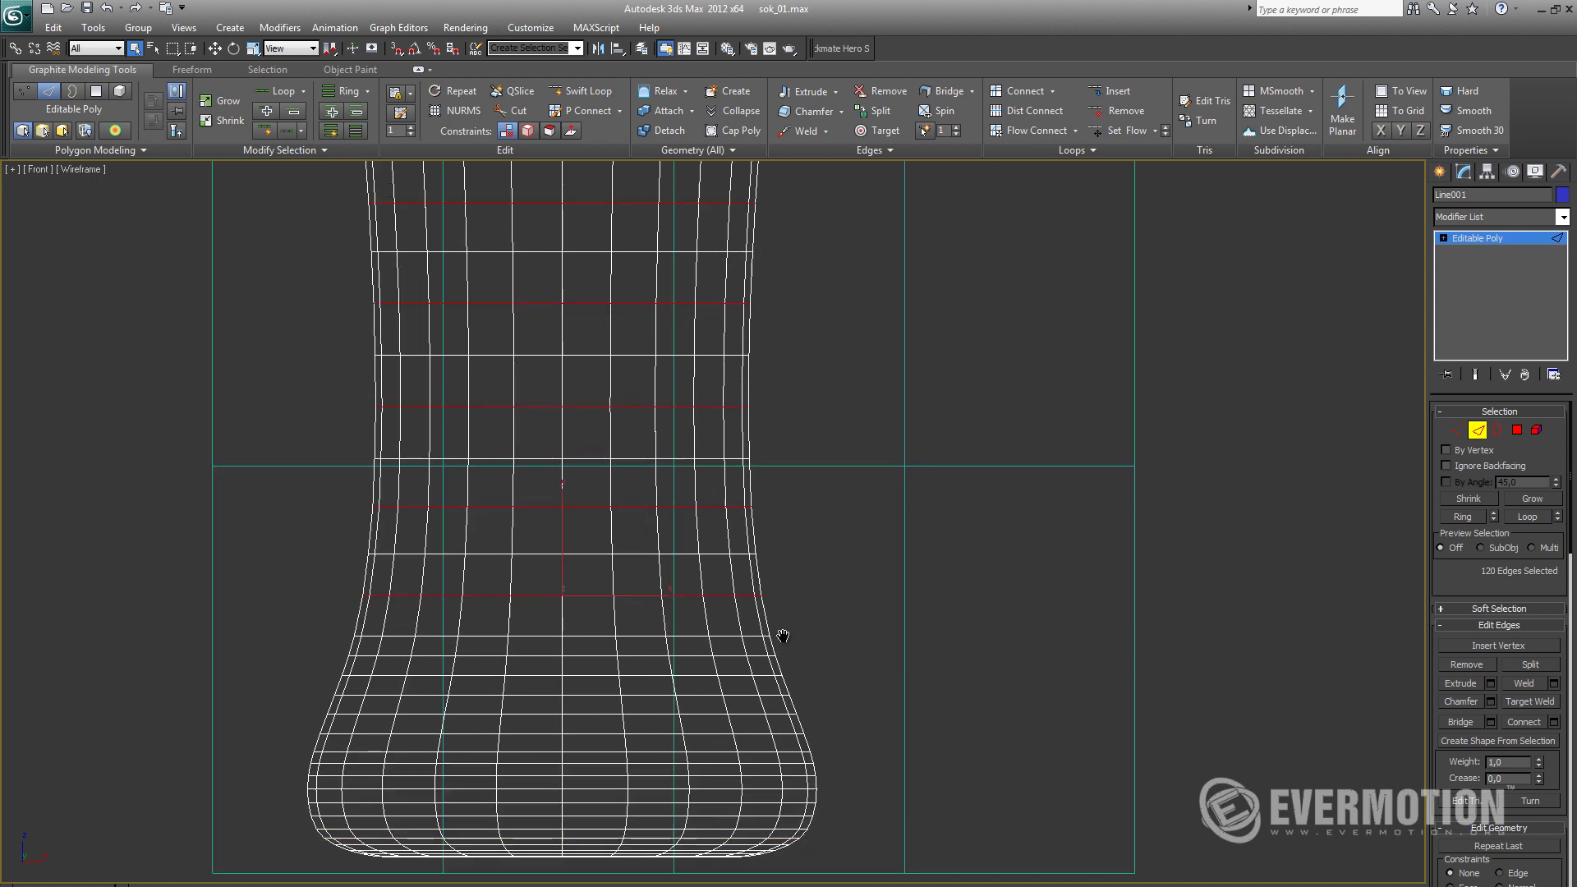
Step: Add an edge loop with Flow Connect through the first wide ring where the body starts flaring into the base
{"action": "left_click", "coordinate": [769, 606]}
{"action": "key", "text": "alt+r"}
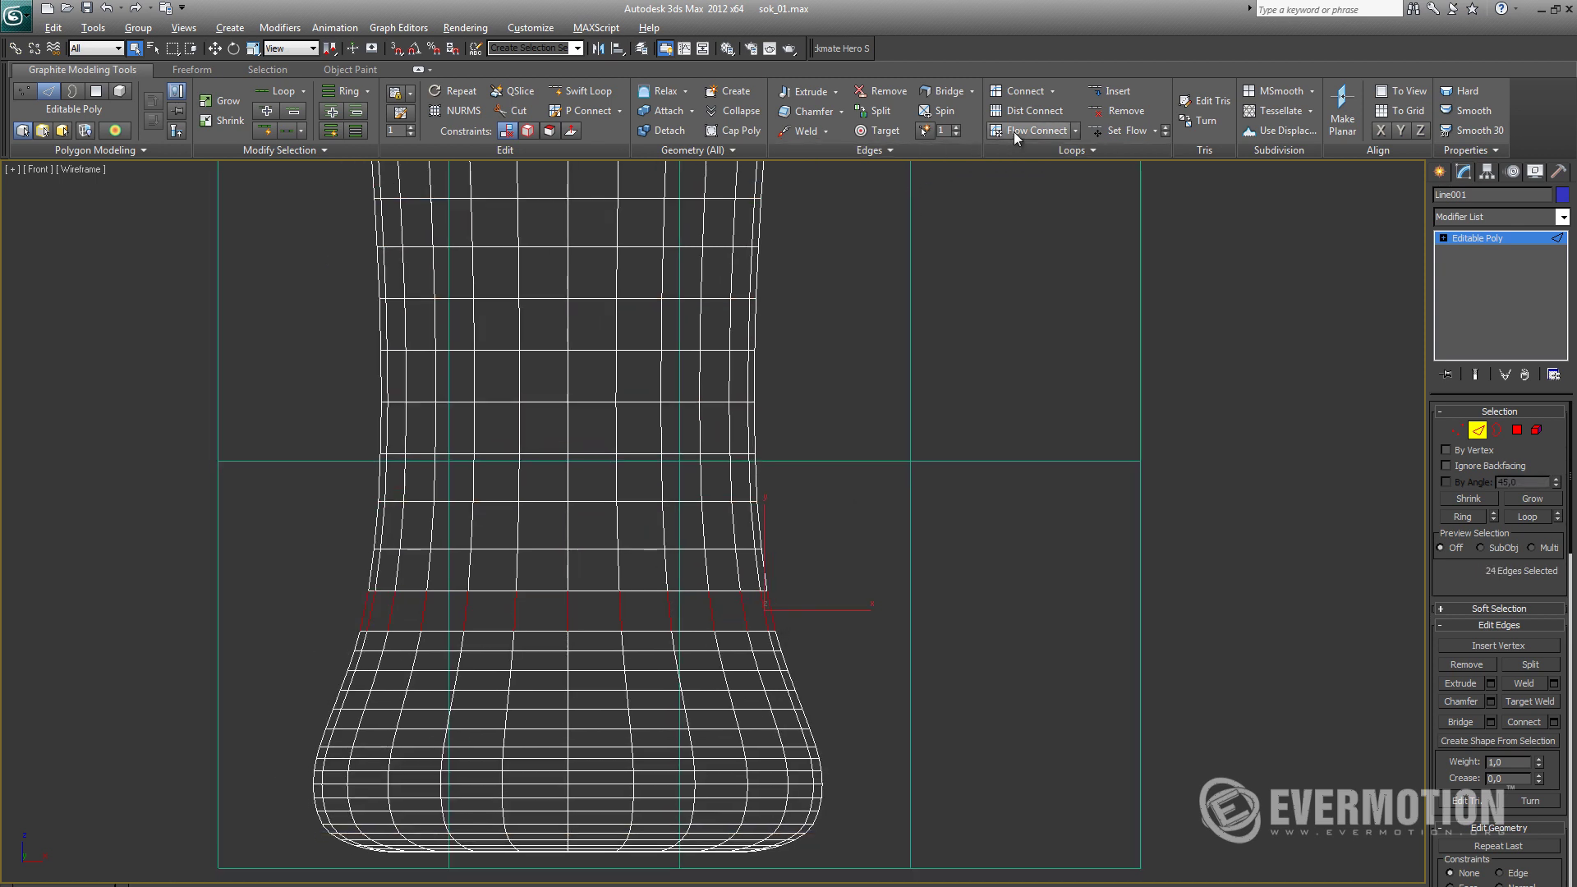
{"action": "left_click", "coordinate": [1013, 132]}
{"action": "left_click", "coordinate": [958, 445]}
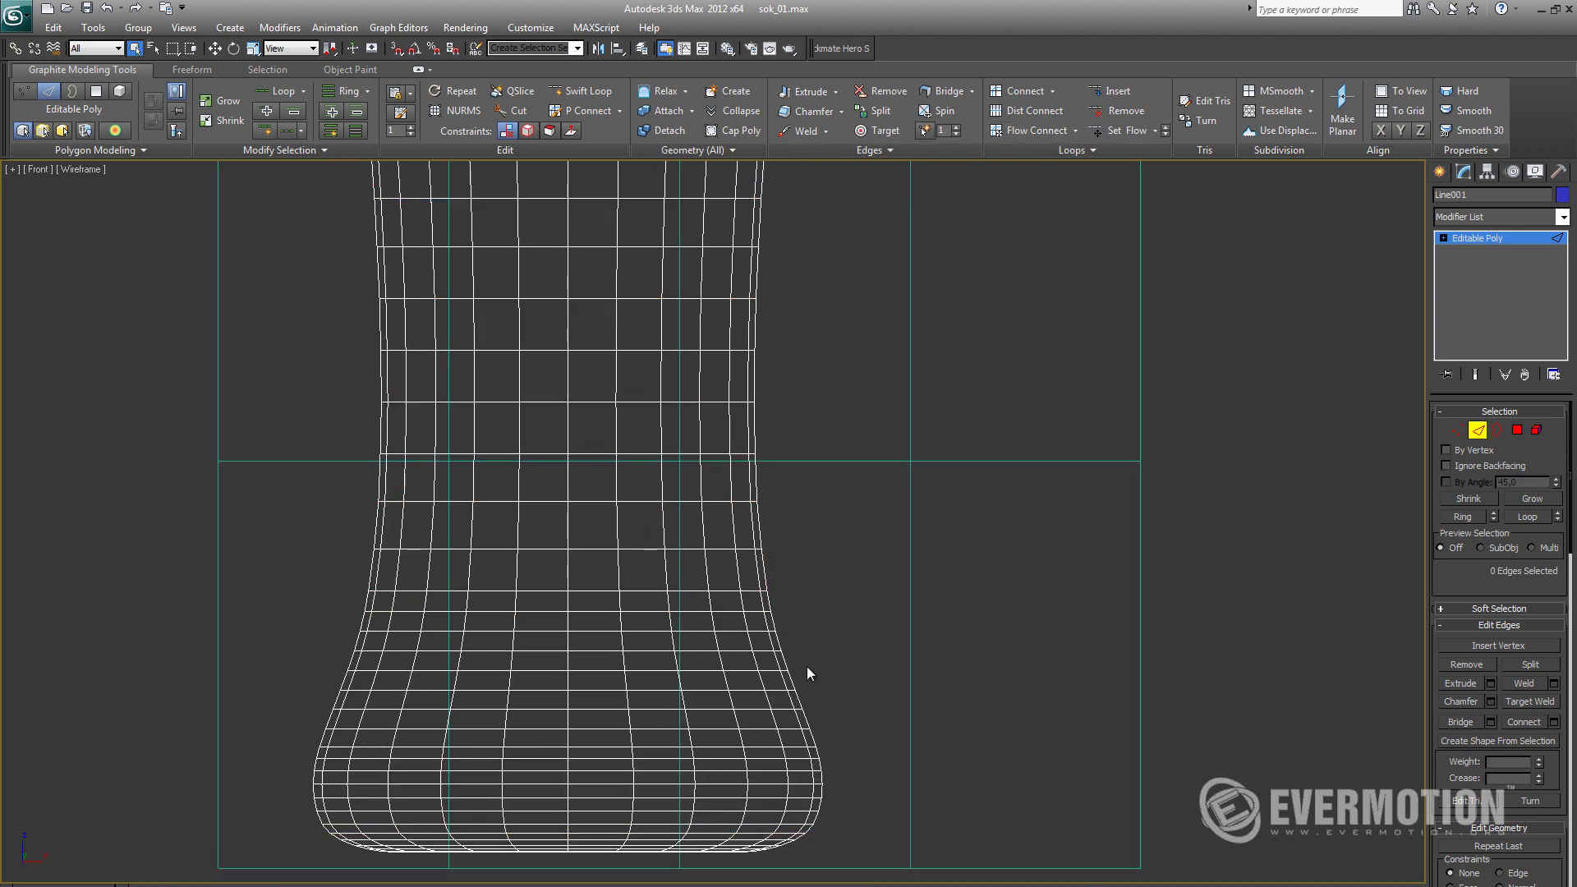
Step: Collapse the vertical edge ring two bands above the new loop, merging its two bordering loops into one
{"action": "left_click", "coordinate": [619, 578]}
{"action": "key", "text": "alt+r"}
{"action": "key", "text": "ctrl+alt+c"}
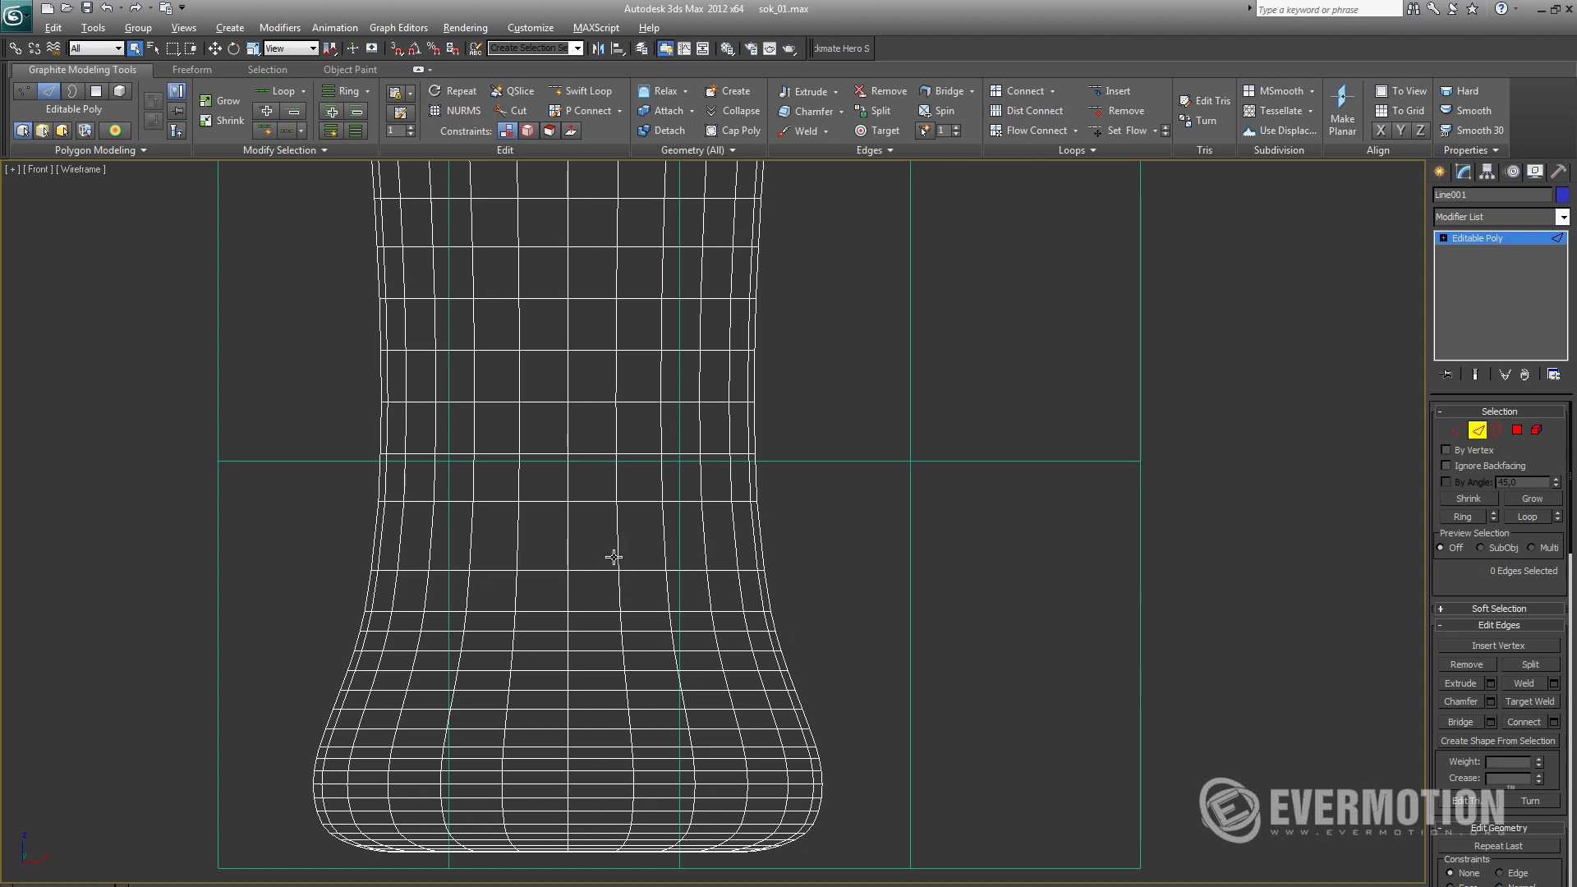
Step: Add edge loops with Flow Connect through the rings directly above and directly below the collapsed loop
{"action": "left_click", "coordinate": [615, 557]}
{"action": "key", "text": "alt+r"}
{"action": "left_click", "coordinate": [1038, 128]}
{"action": "left_click", "coordinate": [979, 457]}
{"action": "left_click", "coordinate": [768, 592]}
{"action": "key", "text": "alt+r"}
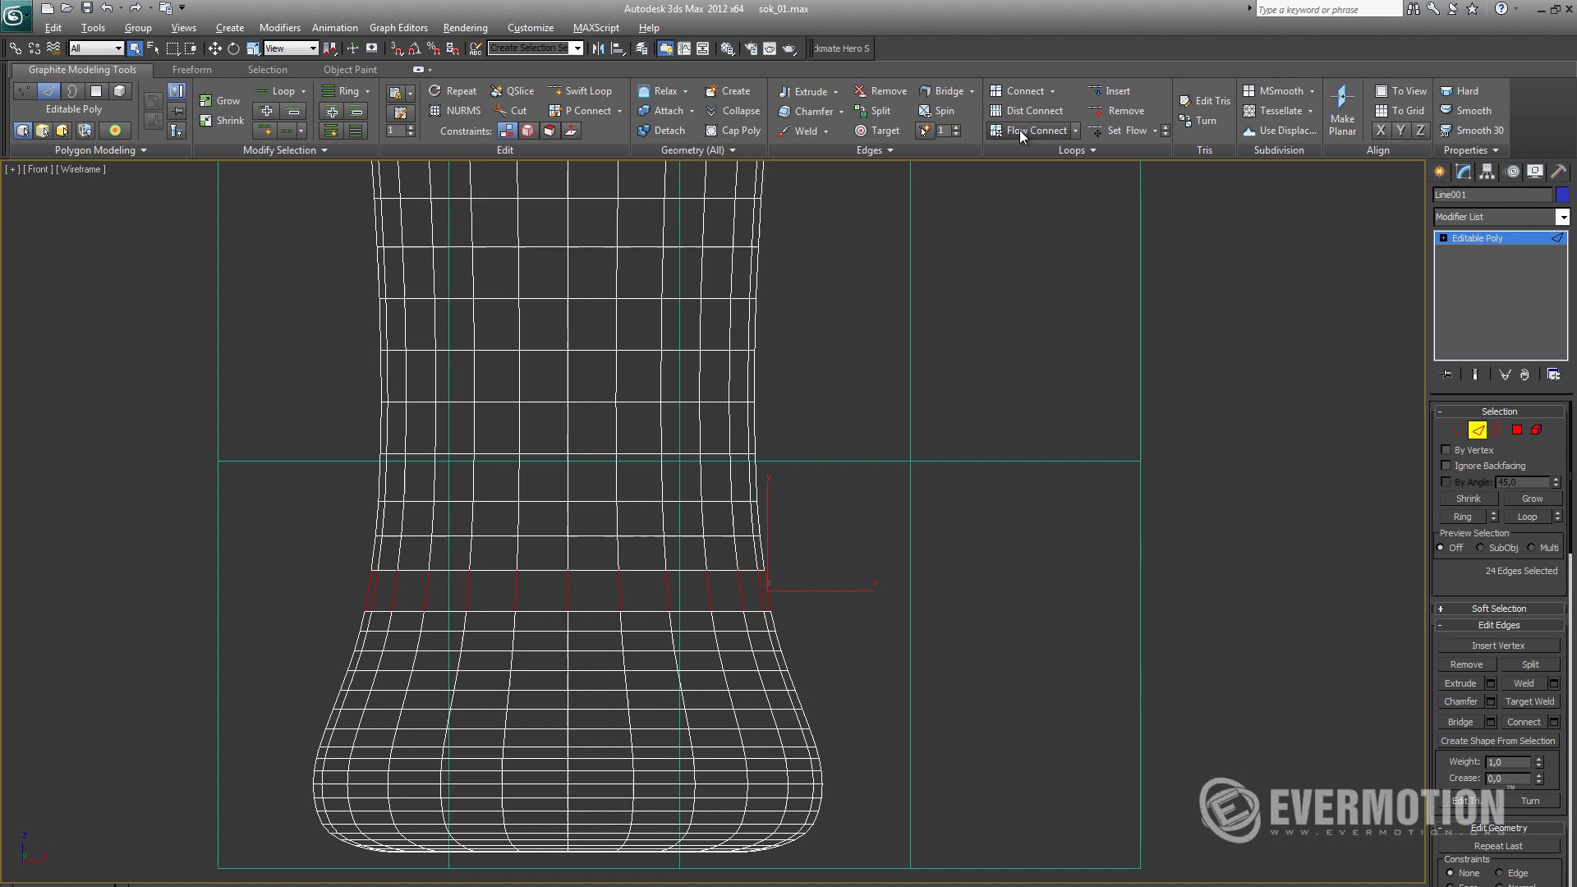
{"action": "left_click", "coordinate": [1019, 130]}
{"action": "left_click", "coordinate": [863, 546]}
Step: Select the wide edge rings from above the waist up to the rim and add loops through them with Flow Connect
{"action": "middle_click_drag", "start_coordinate": [761, 515], "coordinate": [759, 619]}
{"action": "scroll", "coordinate": [759, 616], "scroll_direction": "down", "scroll_amount": 4}
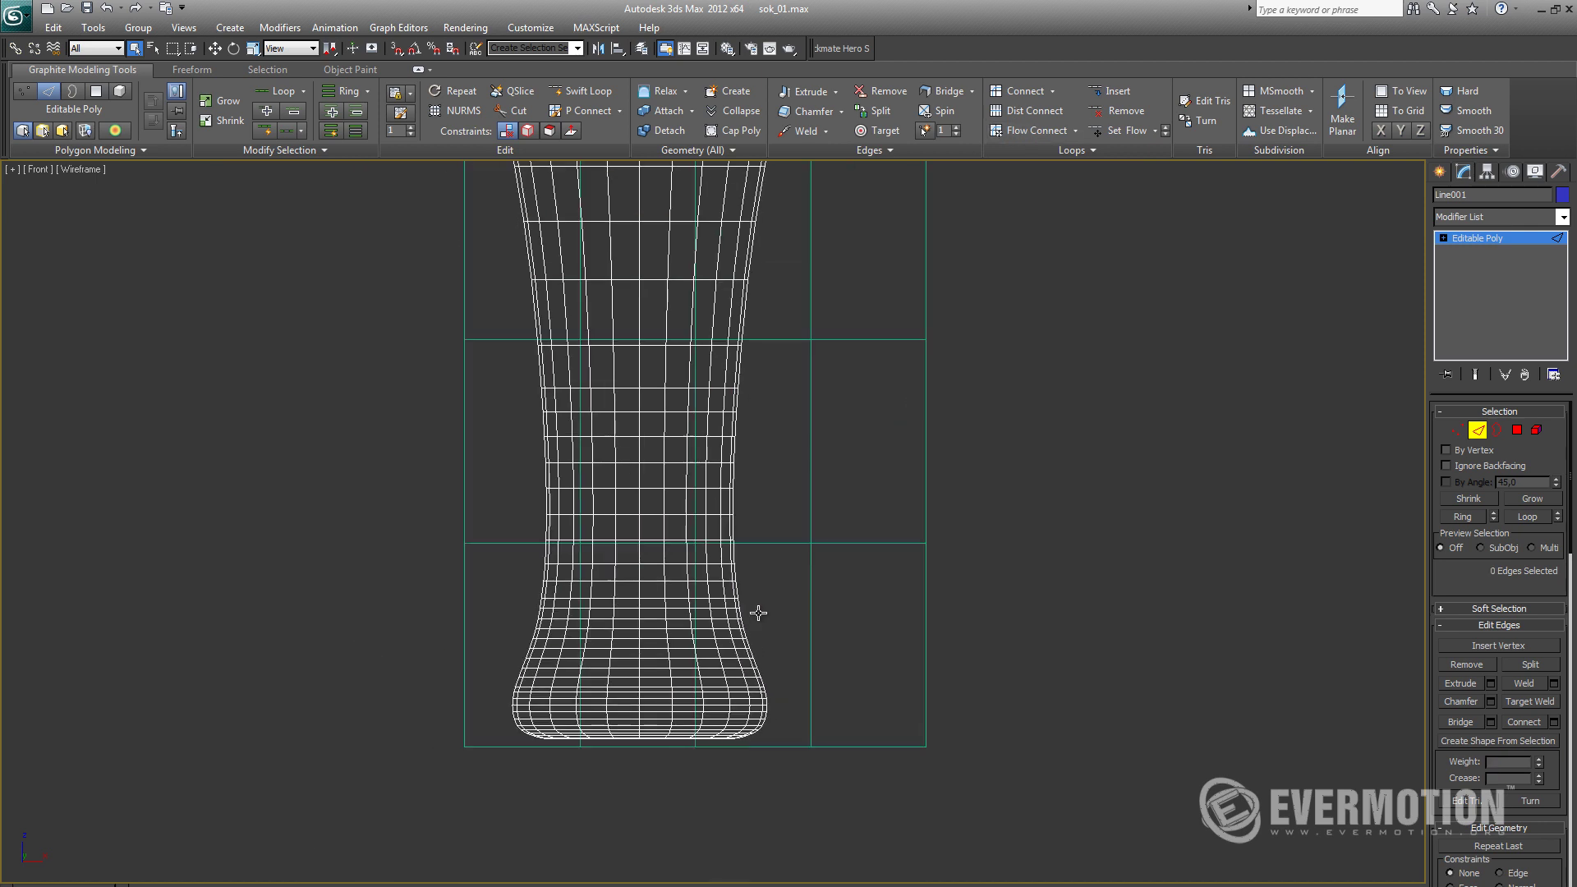
{"action": "middle_click_drag", "start_coordinate": [759, 515], "coordinate": [767, 612]}
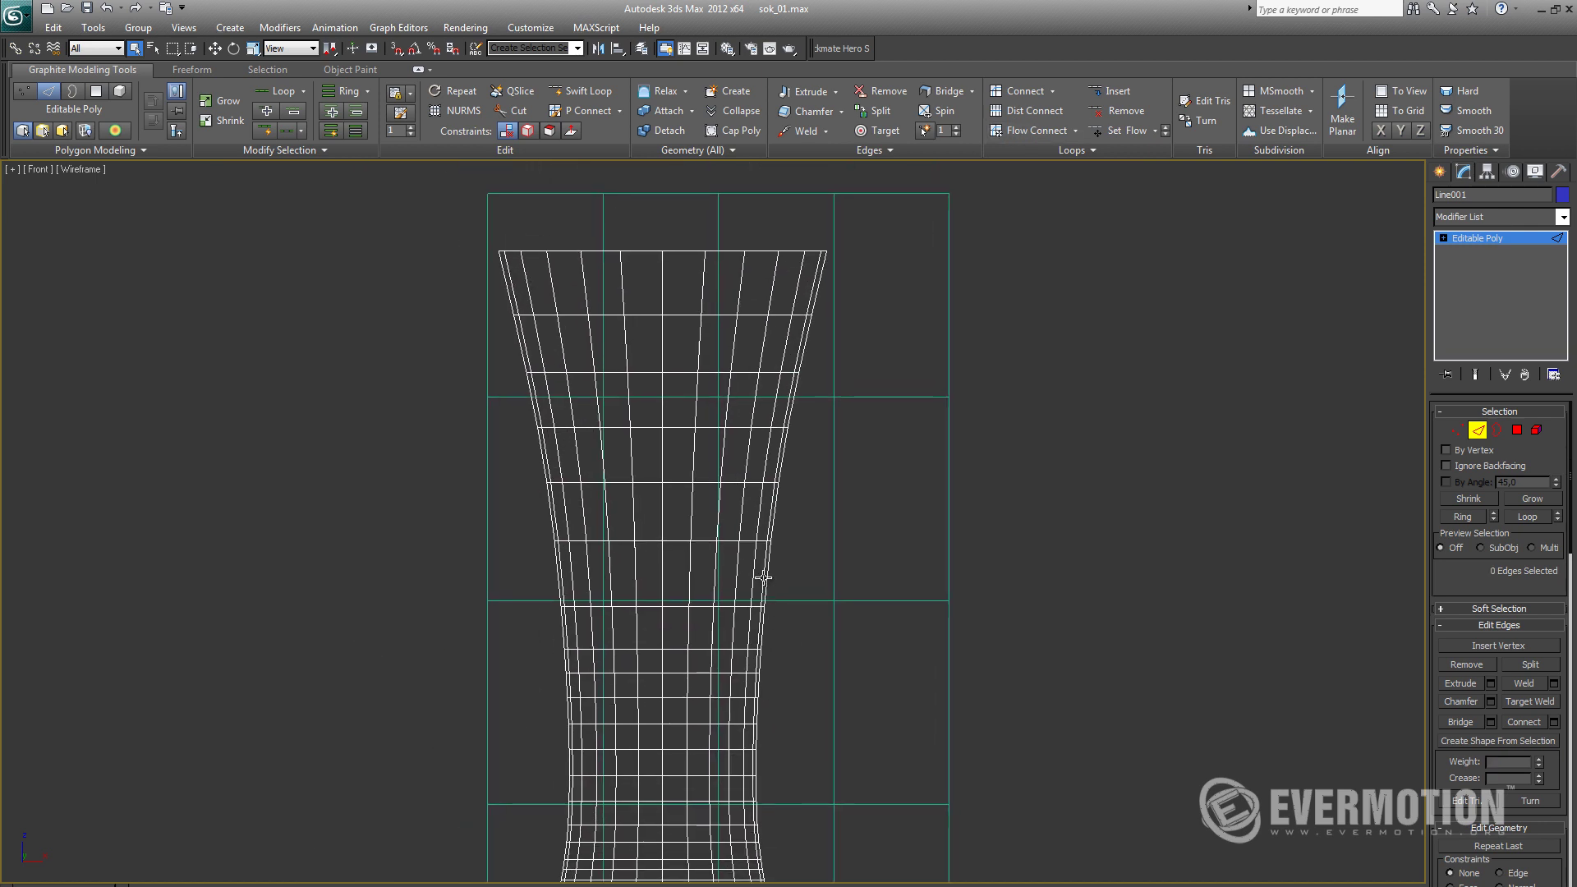
{"action": "left_click", "coordinate": [758, 624]}
{"action": "left_click", "coordinate": [763, 589], "text": "ctrl"}
{"action": "left_click", "coordinate": [769, 520], "text": "ctrl"}
{"action": "left_click", "coordinate": [783, 461], "text": "ctrl"}
{"action": "left_click", "coordinate": [787, 403], "text": "ctrl"}
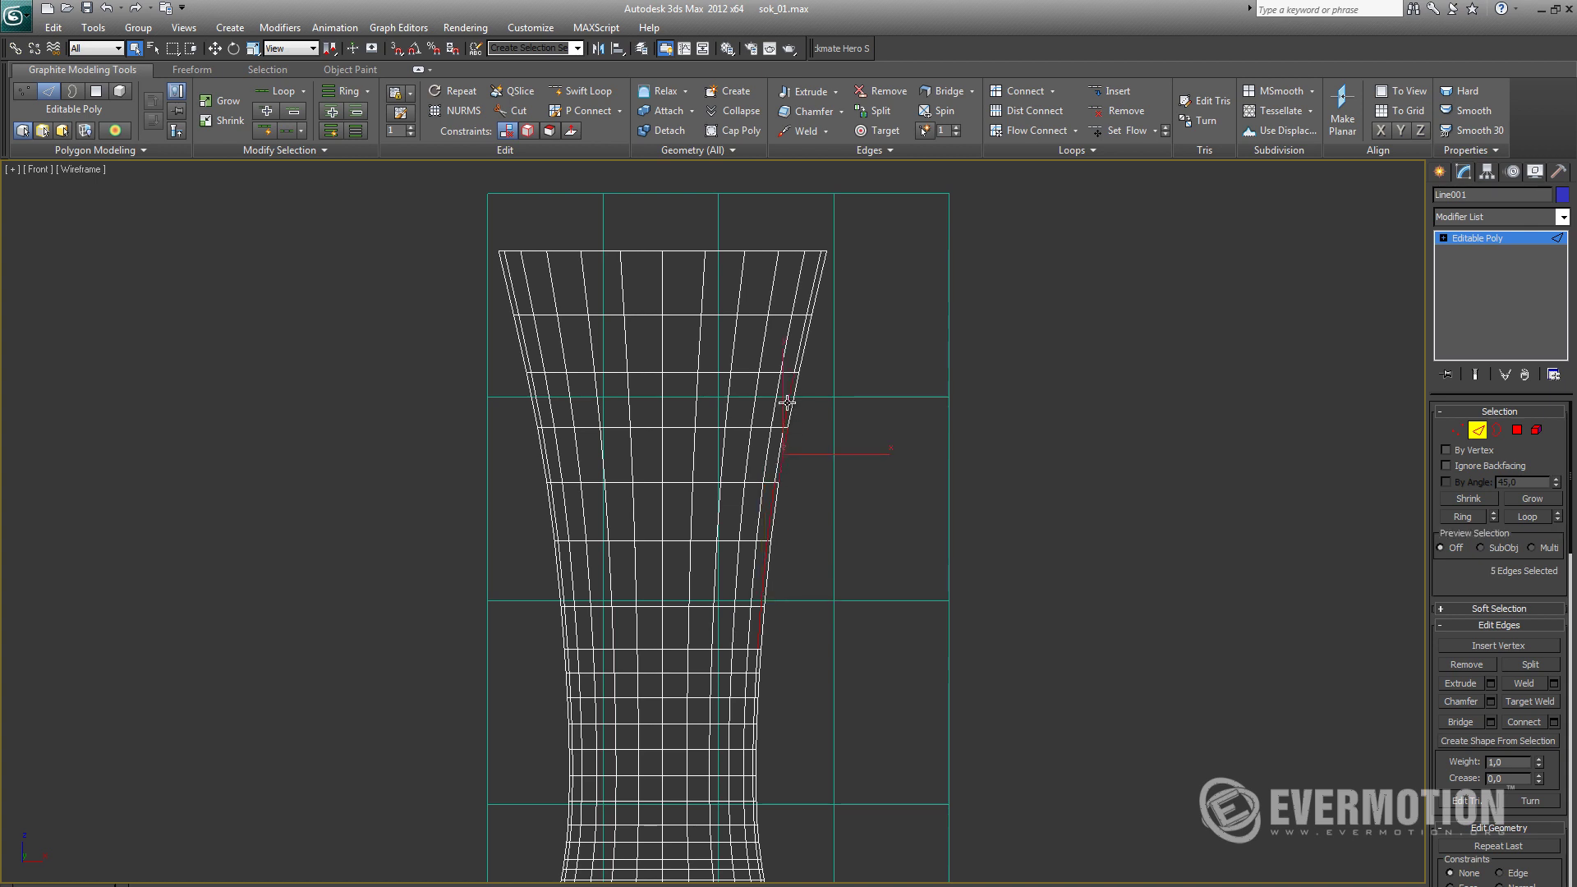
{"action": "left_click", "coordinate": [1012, 133]}
{"action": "left_click", "coordinate": [1101, 492]}
Step: Leave edge editing and isolate the glass in an angled orthographic view
{"action": "left_click", "coordinate": [1439, 171]}
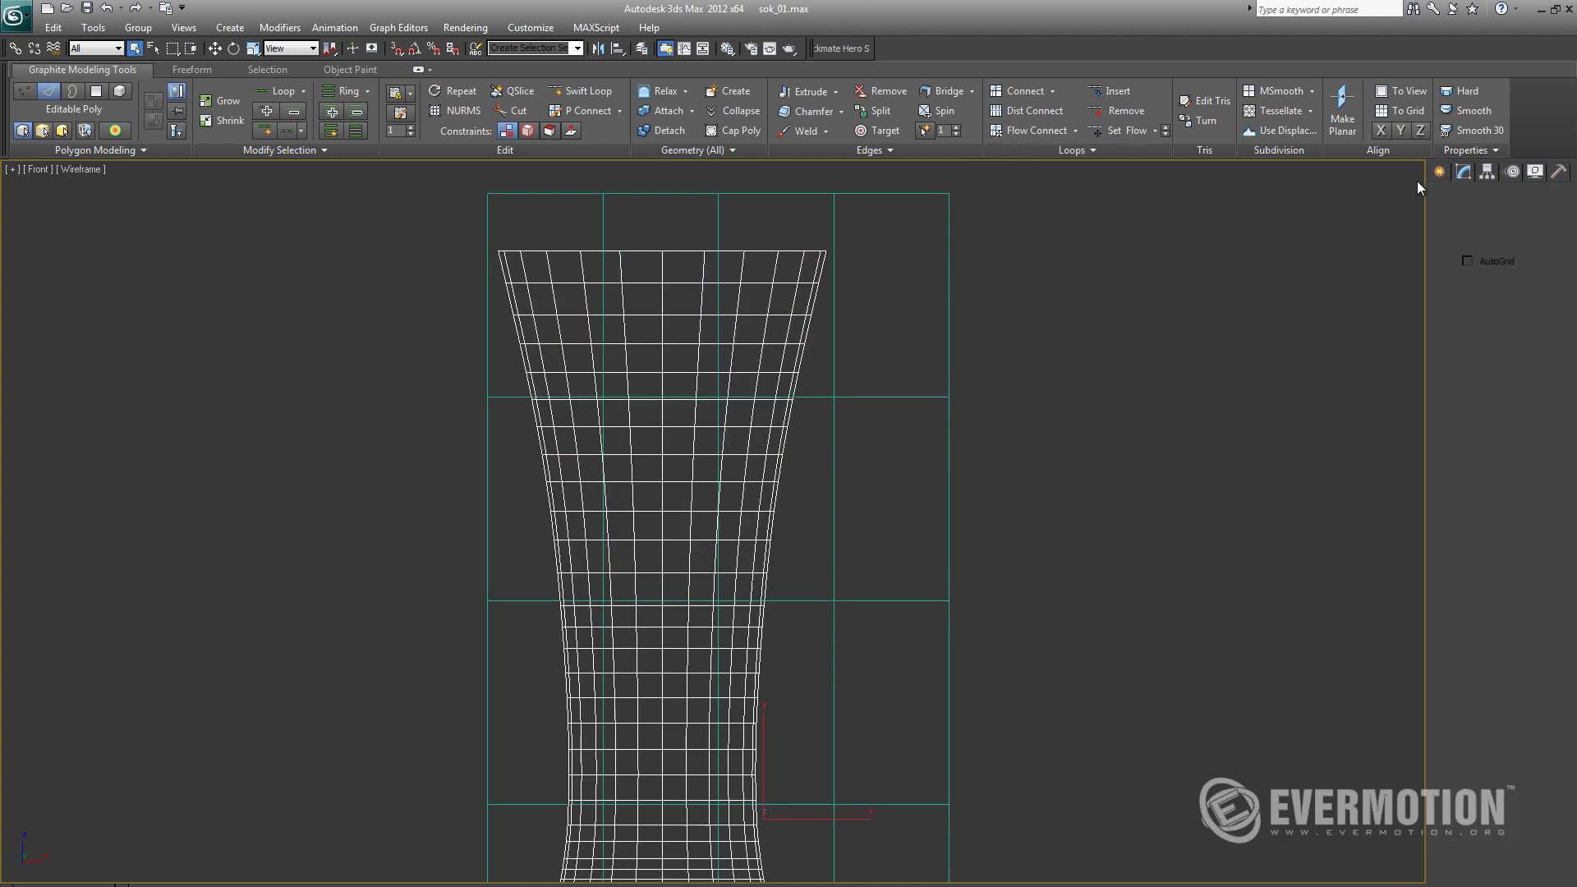
{"action": "middle_click_drag", "start_coordinate": [862, 691], "coordinate": [891, 595]}
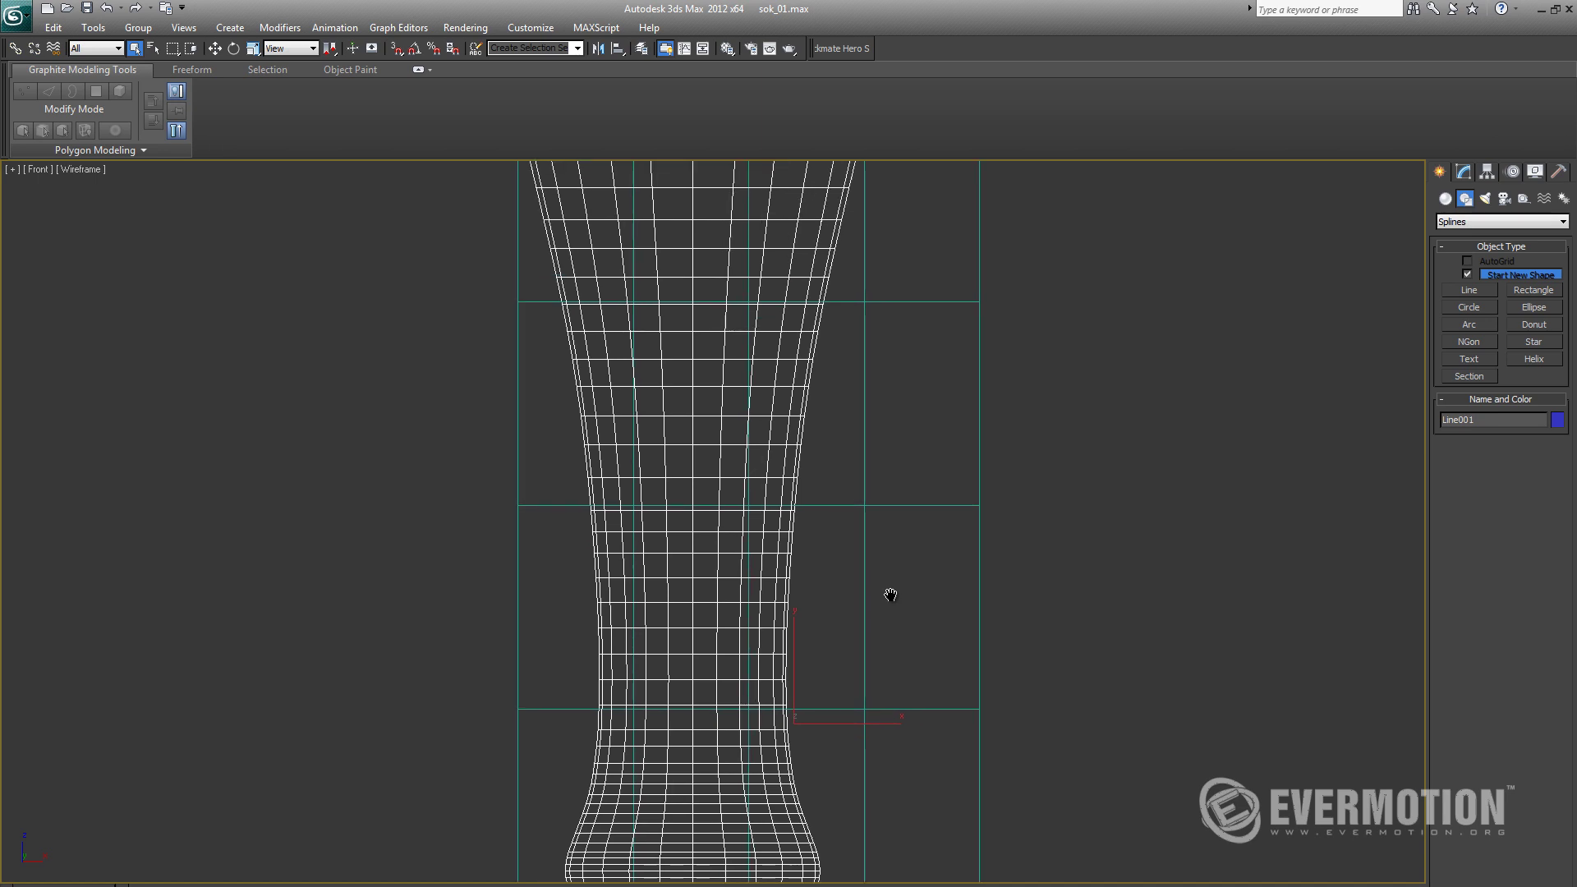
{"action": "scroll", "coordinate": [891, 595], "scroll_direction": "down", "scroll_amount": 2}
{"action": "scroll", "coordinate": [891, 594], "scroll_direction": "up", "scroll_amount": 2}
{"action": "scroll", "coordinate": [852, 550], "scroll_direction": "down", "scroll_amount": 2}
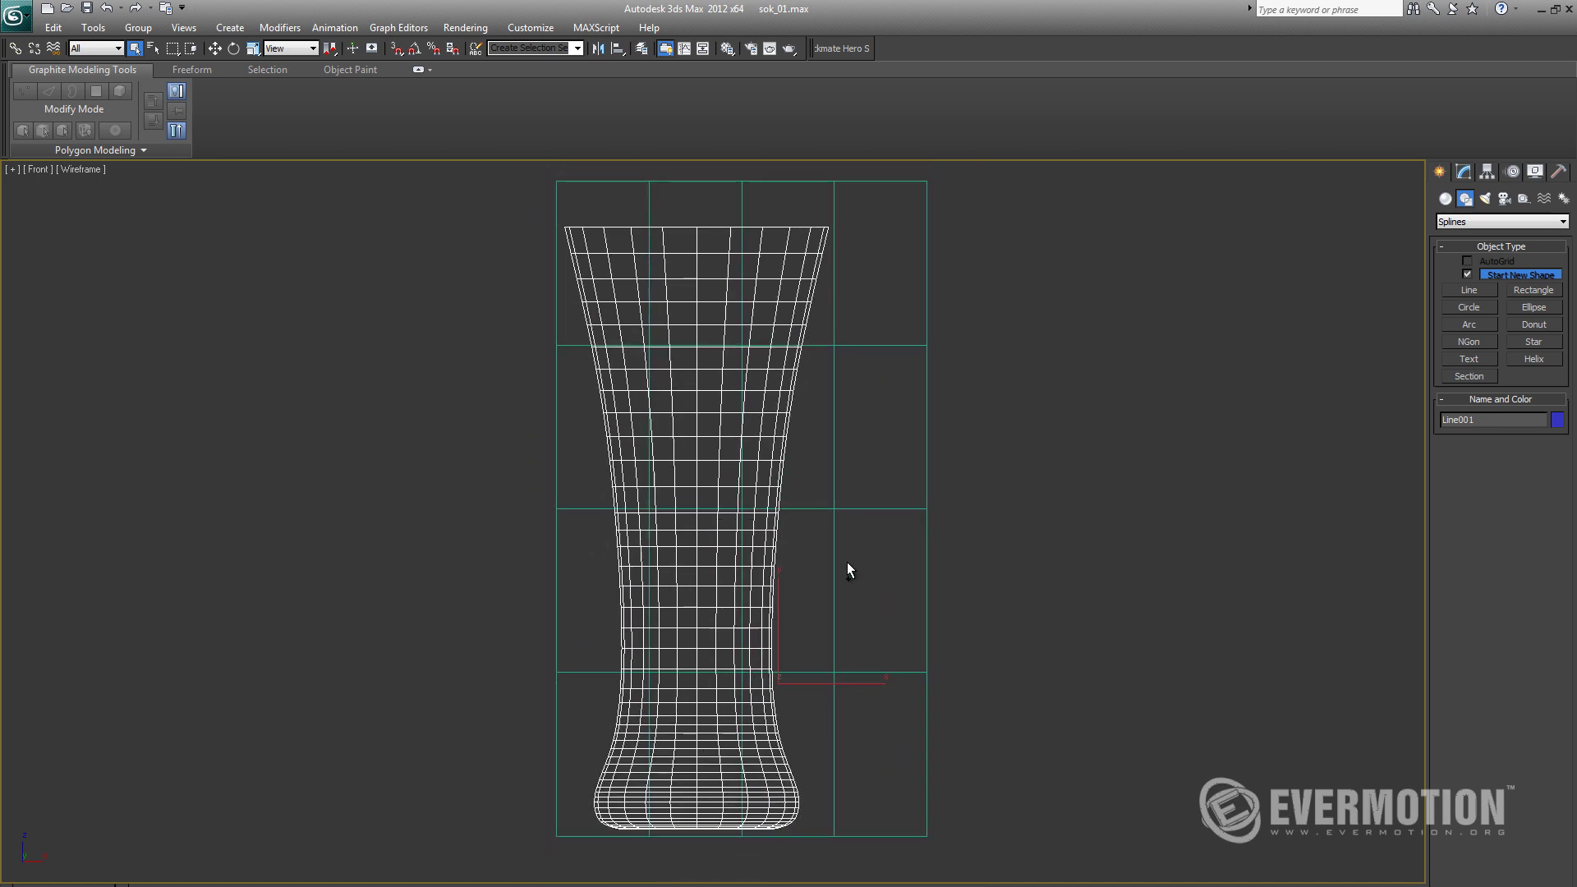
{"action": "middle_click_drag", "start_coordinate": [940, 464], "coordinate": [923, 513], "text": "alt"}
{"action": "key", "text": "alt+q"}
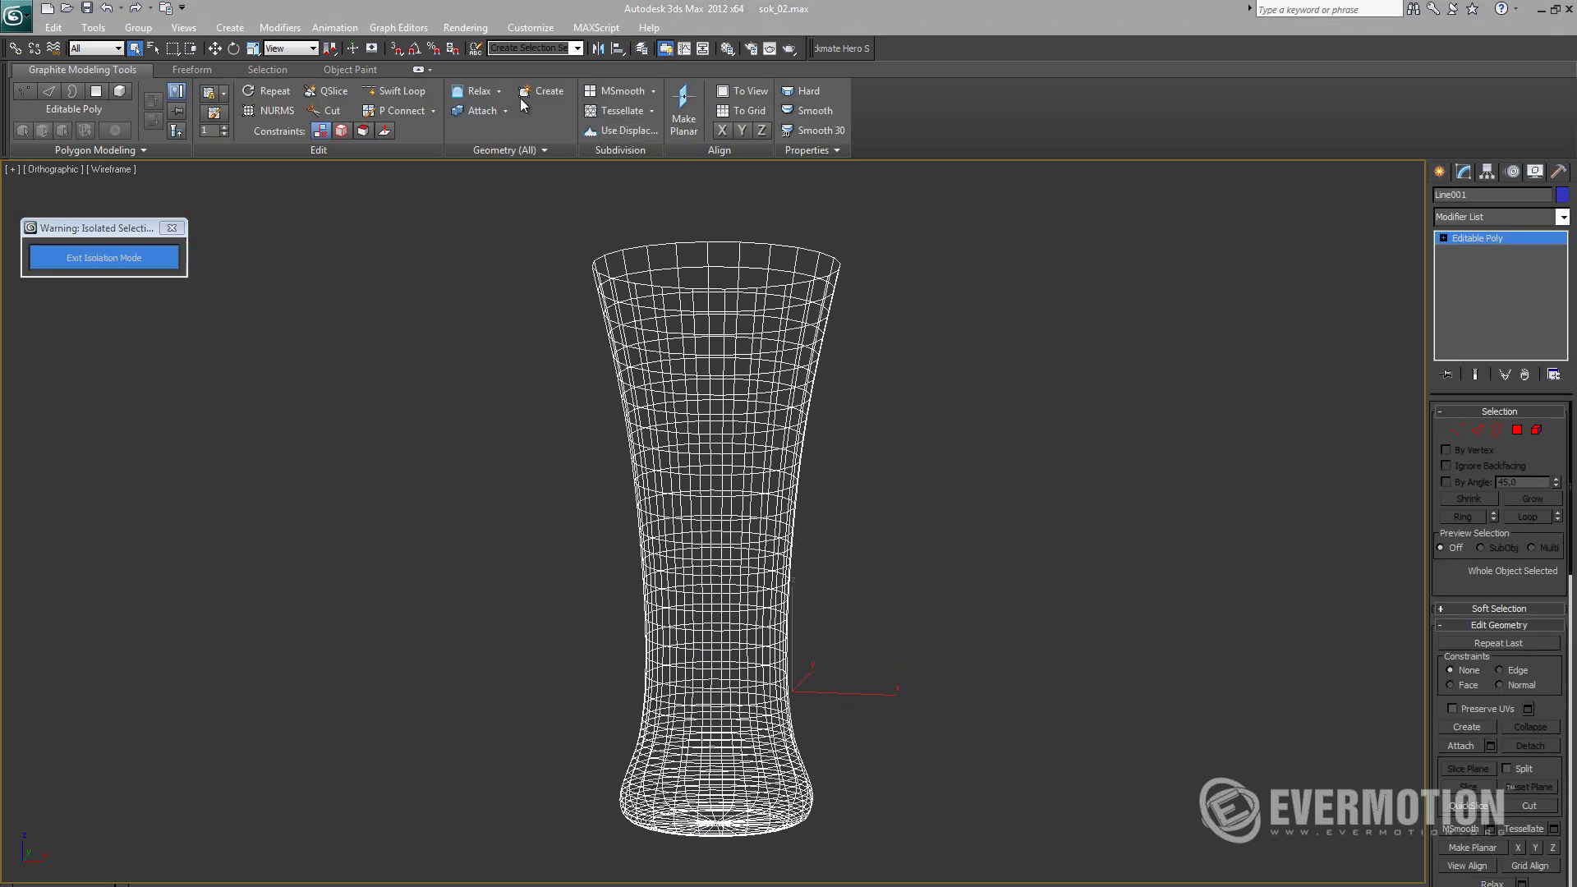
Step: Add a Shell modifier with a 0,02 cm inner amount and 0,0 cm outer amount, and inspect the rim thickness shaded
{"action": "left_click", "coordinate": [417, 70]}
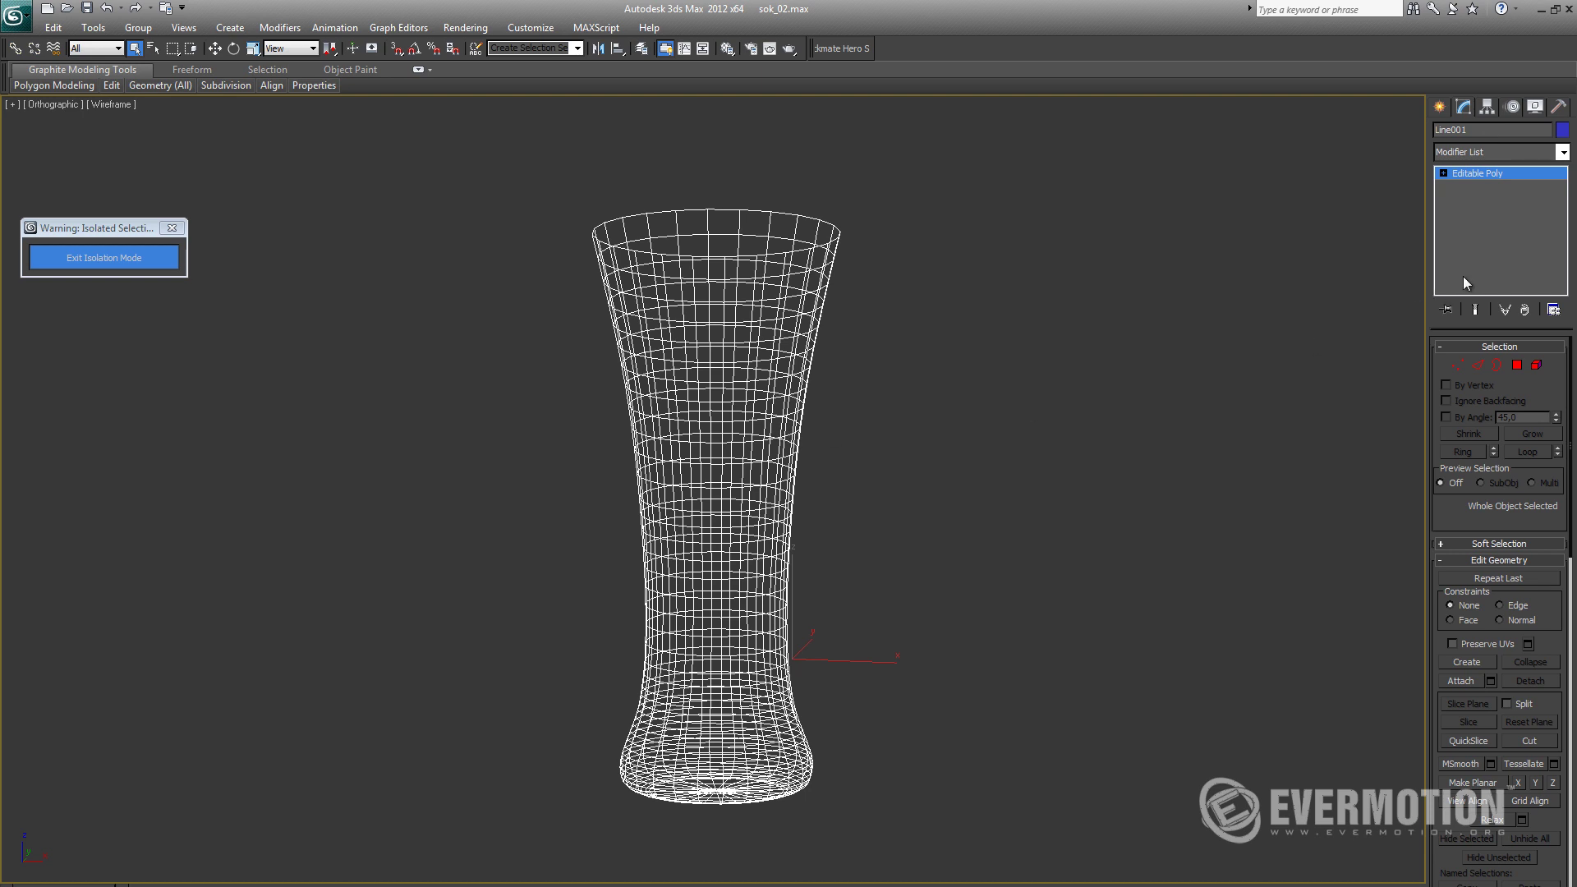
{"action": "left_click", "coordinate": [1562, 152]}
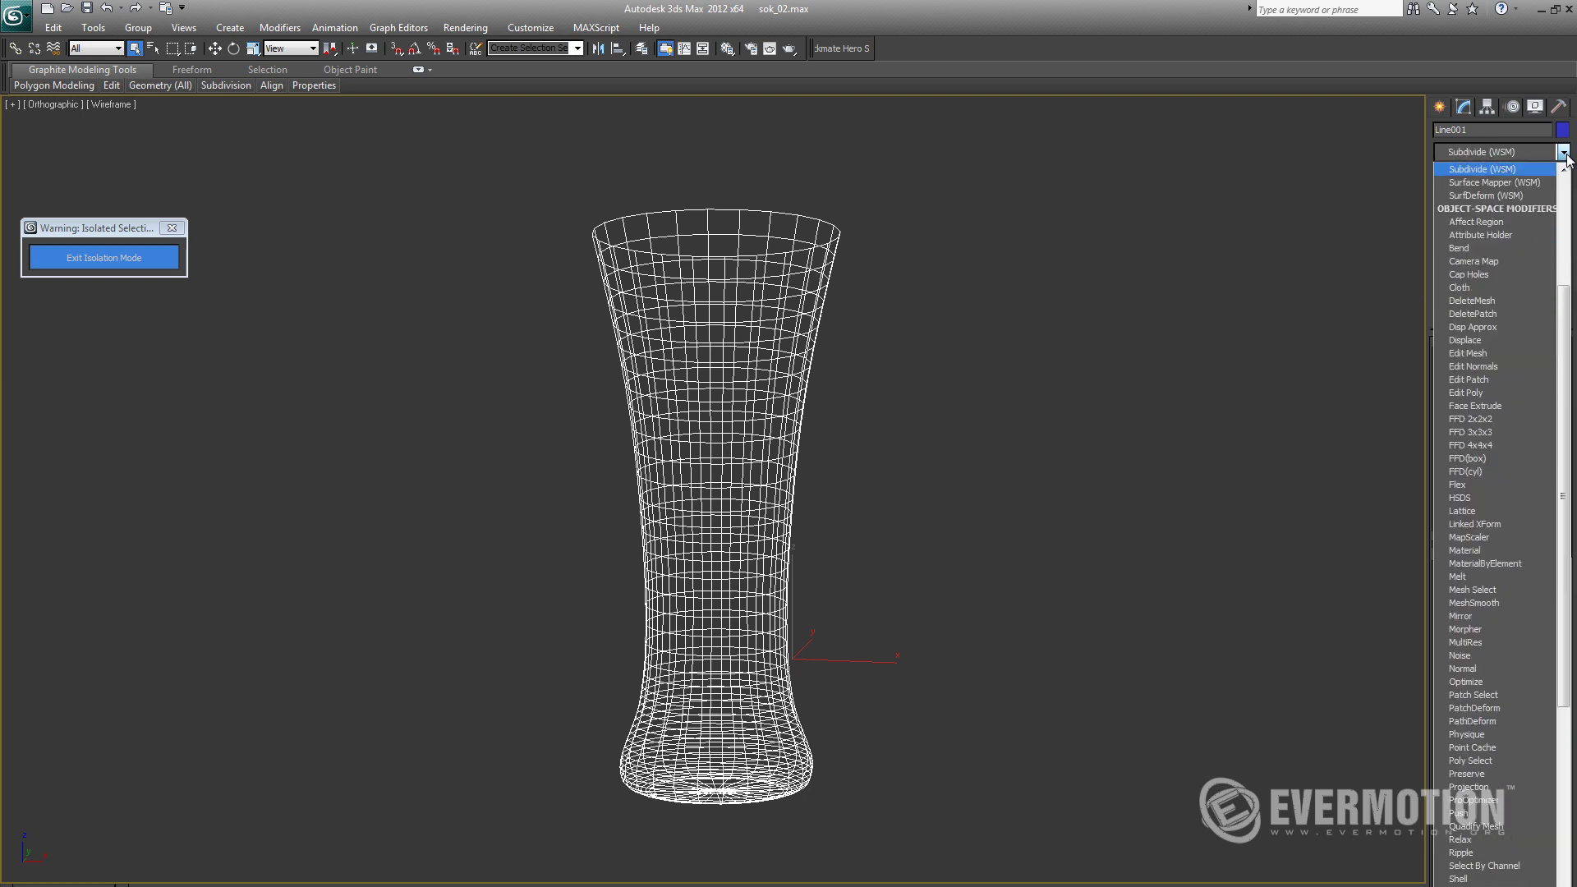
{"action": "key", "text": "s"}
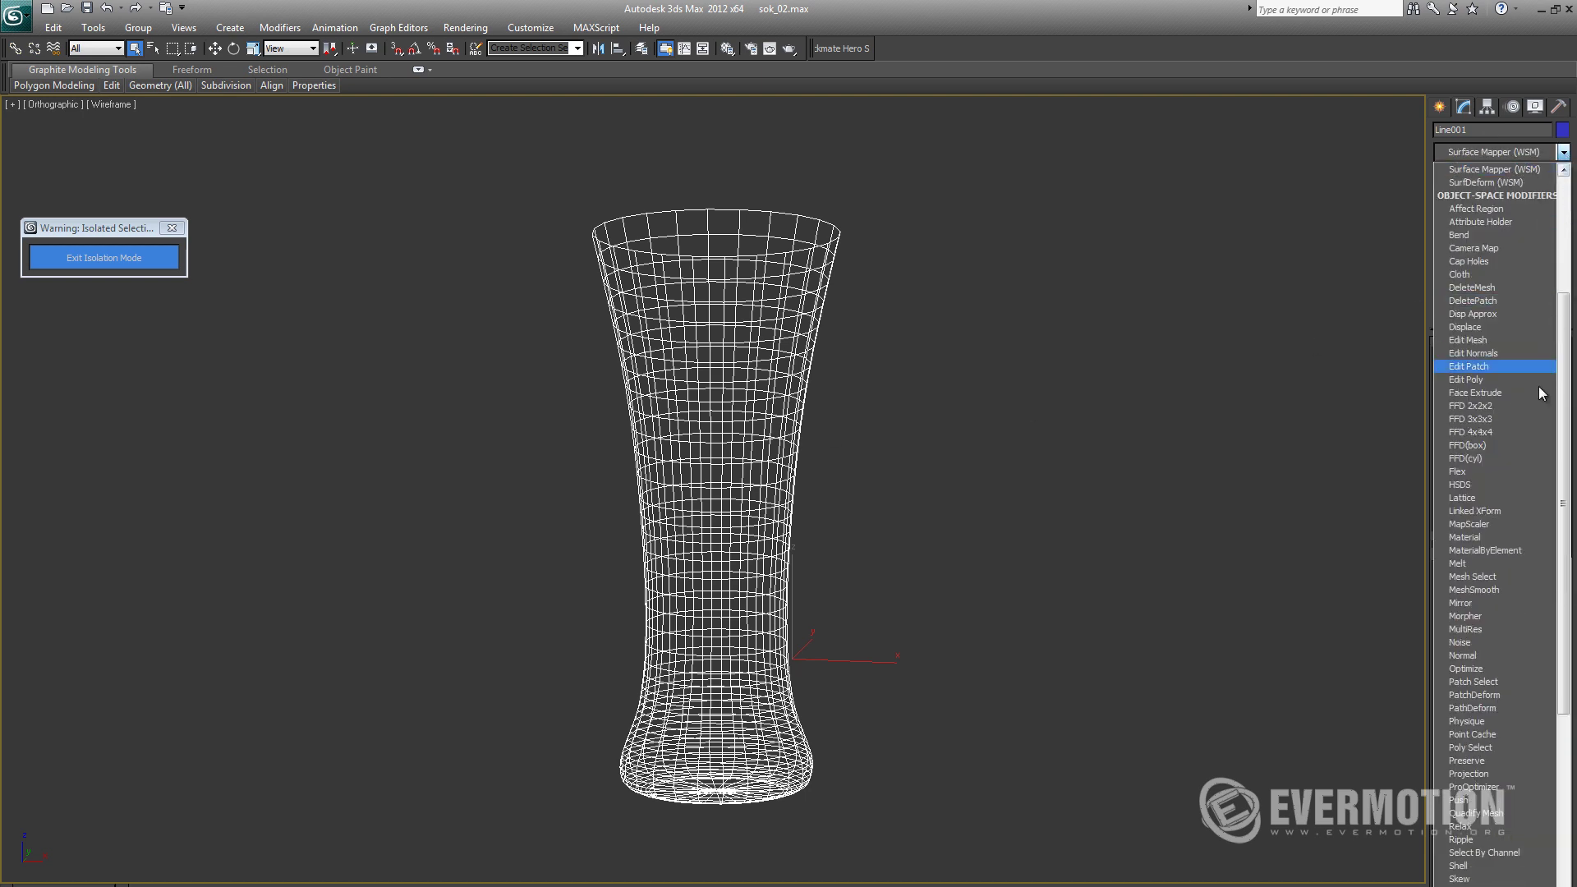
{"action": "left_click", "coordinate": [1537, 867]}
{"action": "scroll", "coordinate": [852, 574], "scroll_direction": "up", "scroll_amount": 6}
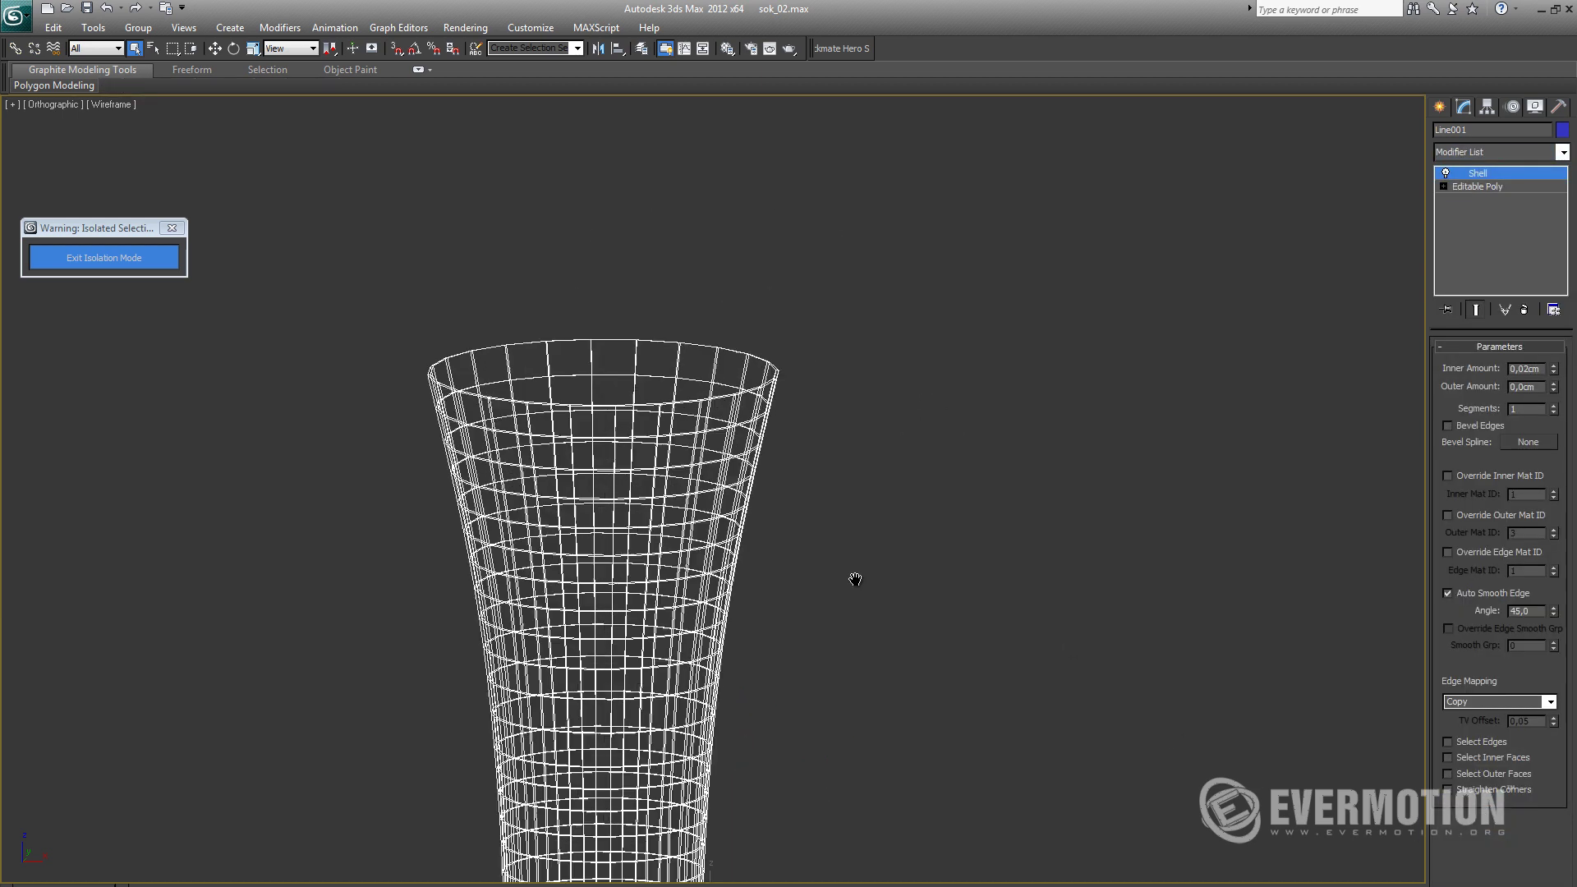
{"action": "scroll", "coordinate": [846, 521], "scroll_direction": "down", "scroll_amount": 3}
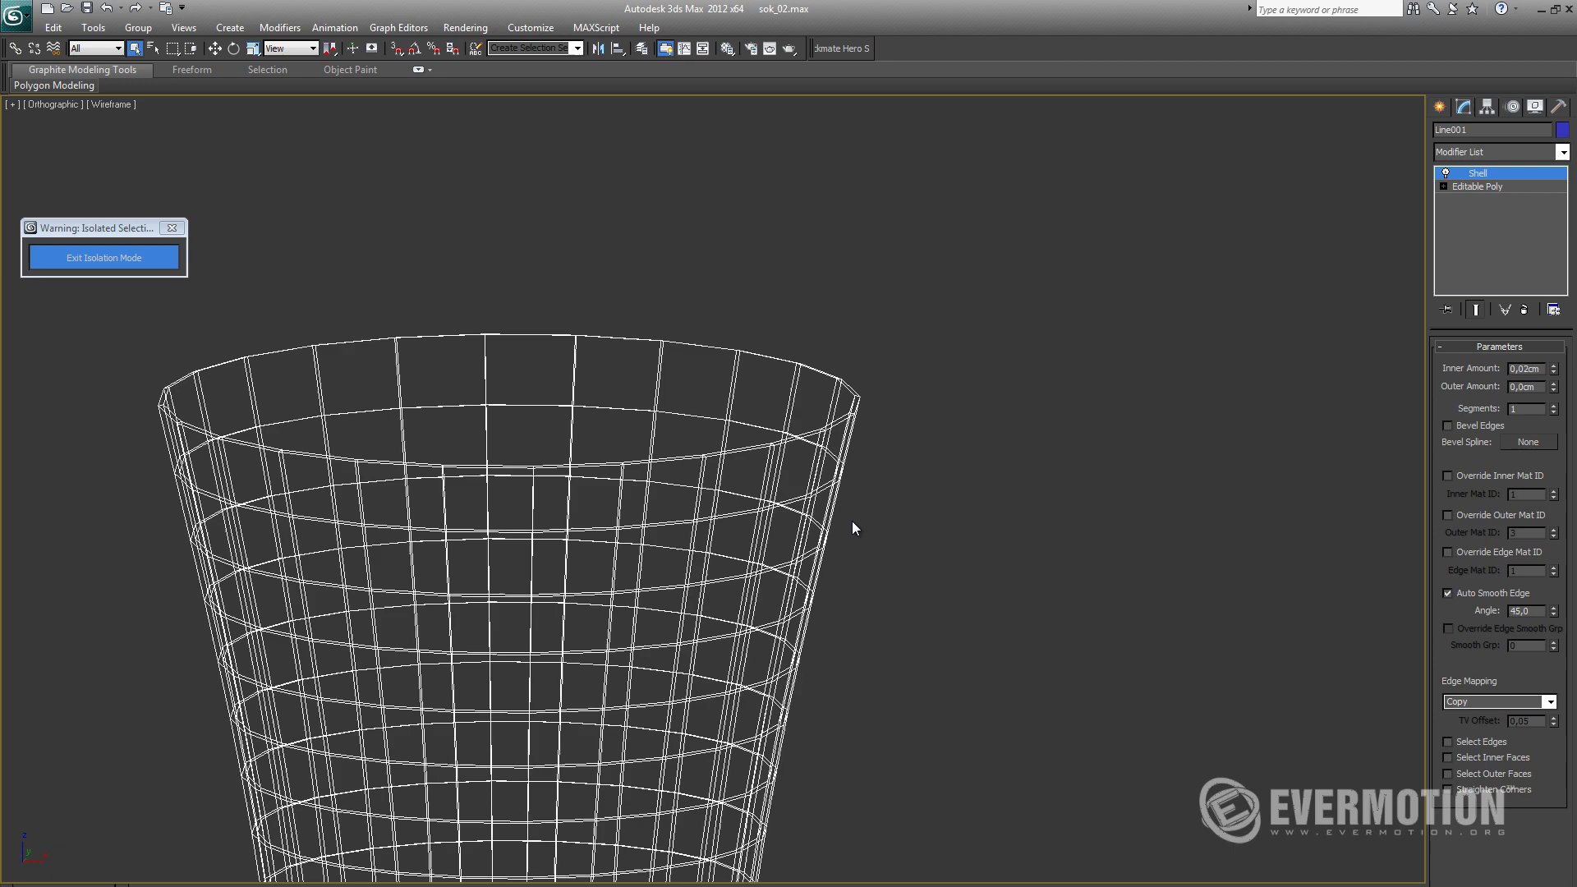
{"action": "scroll", "coordinate": [892, 534], "scroll_direction": "up", "scroll_amount": 7}
{"action": "key", "text": "F3"}
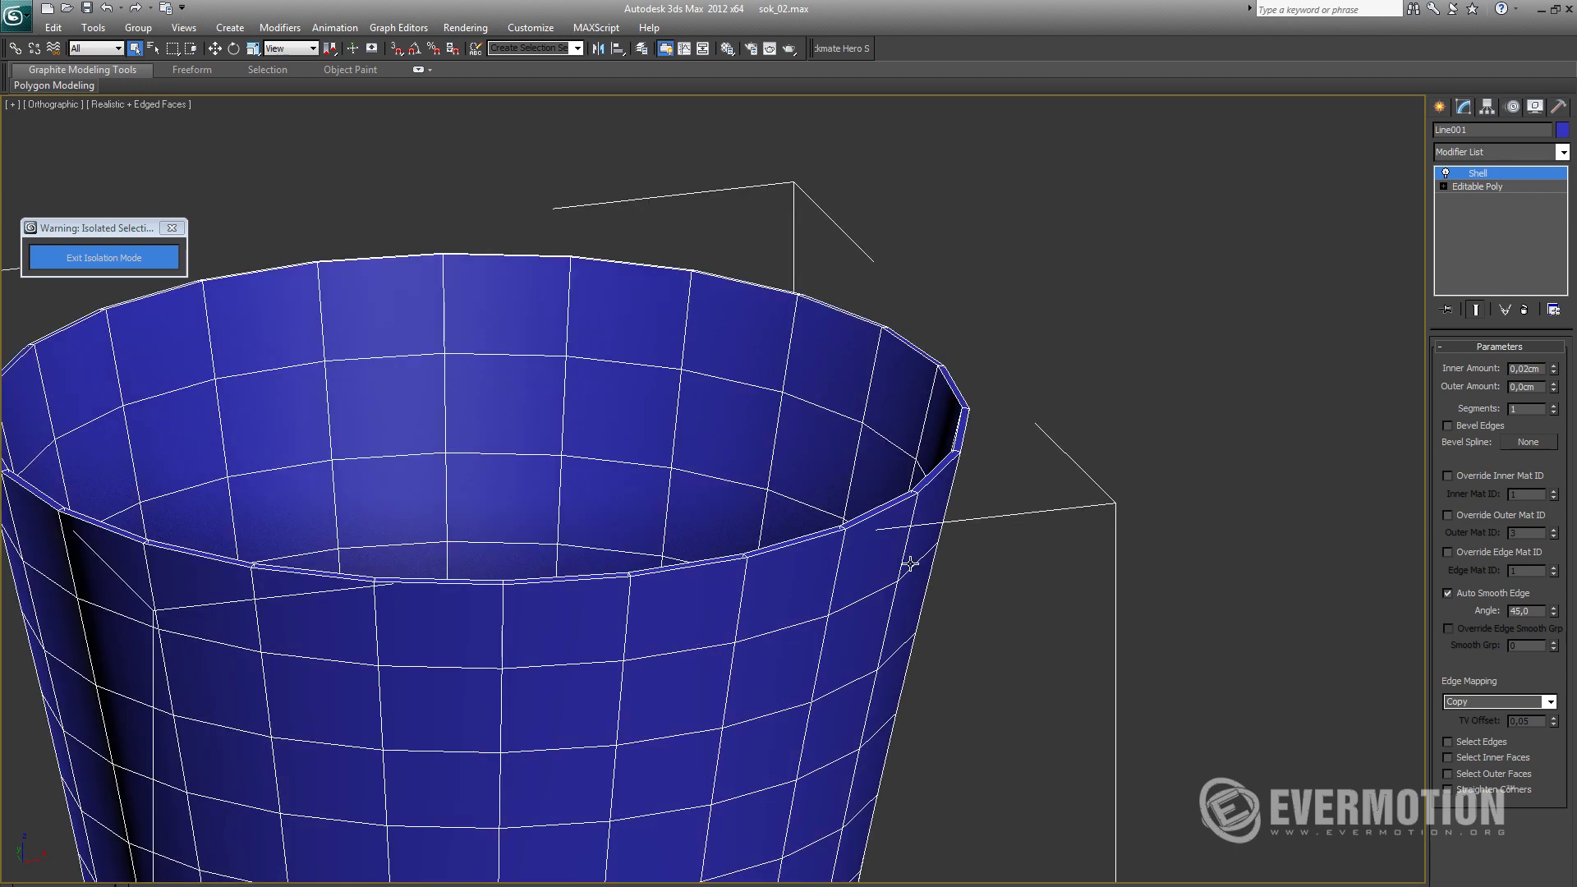
{"action": "scroll", "coordinate": [767, 636], "scroll_direction": "down", "scroll_amount": 10}
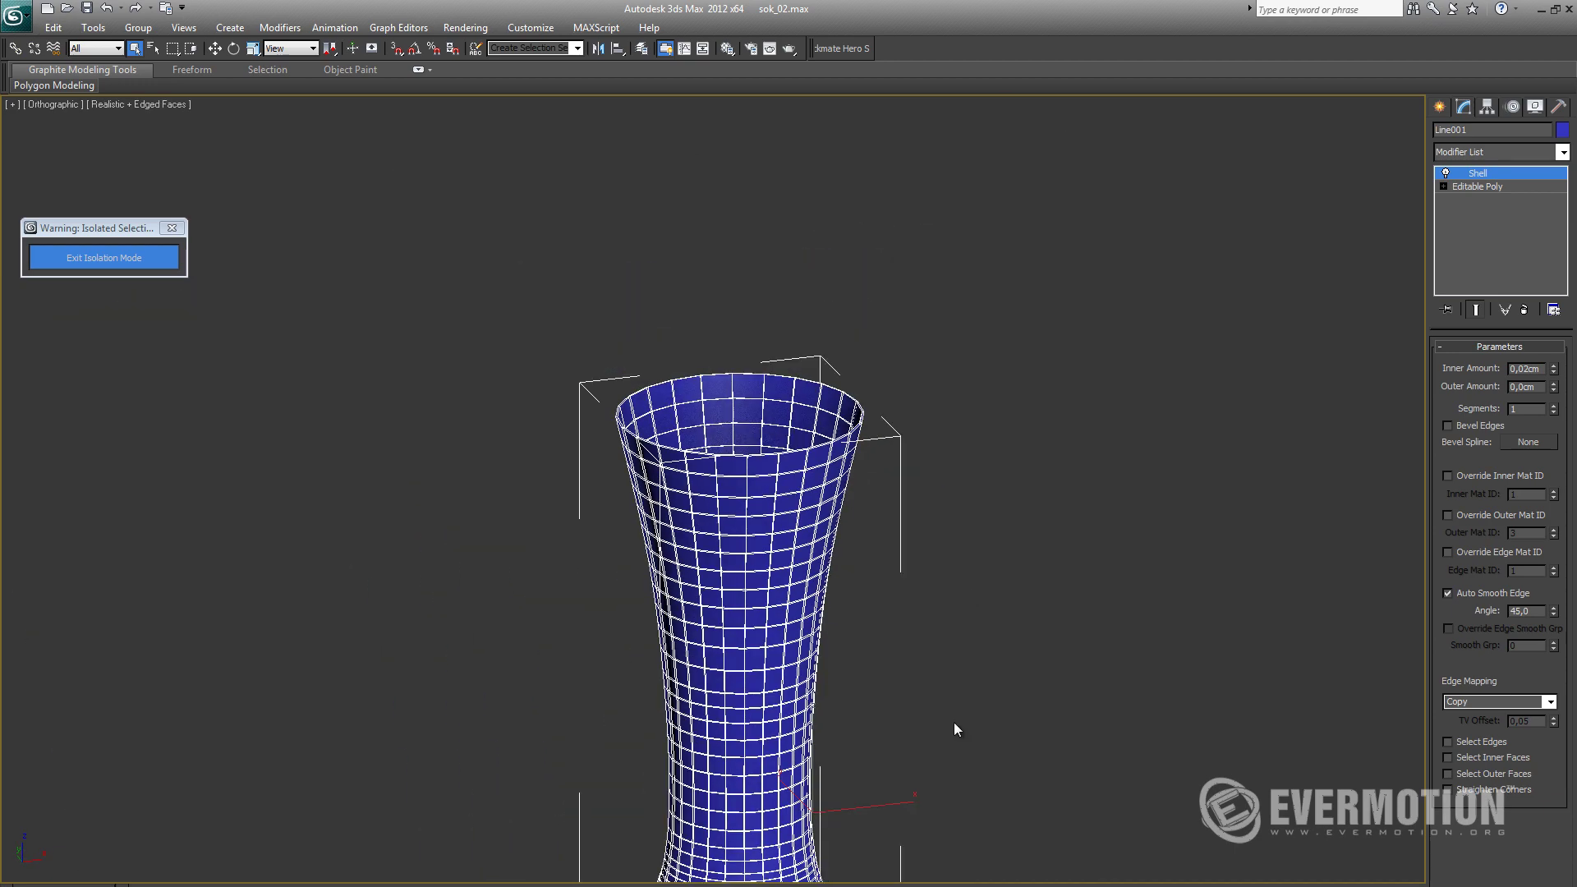
Step: Convert the shelled glass to an Editable Poly
{"action": "right_click", "coordinate": [785, 427]}
{"action": "mouse_move", "coordinate": [889, 577]}
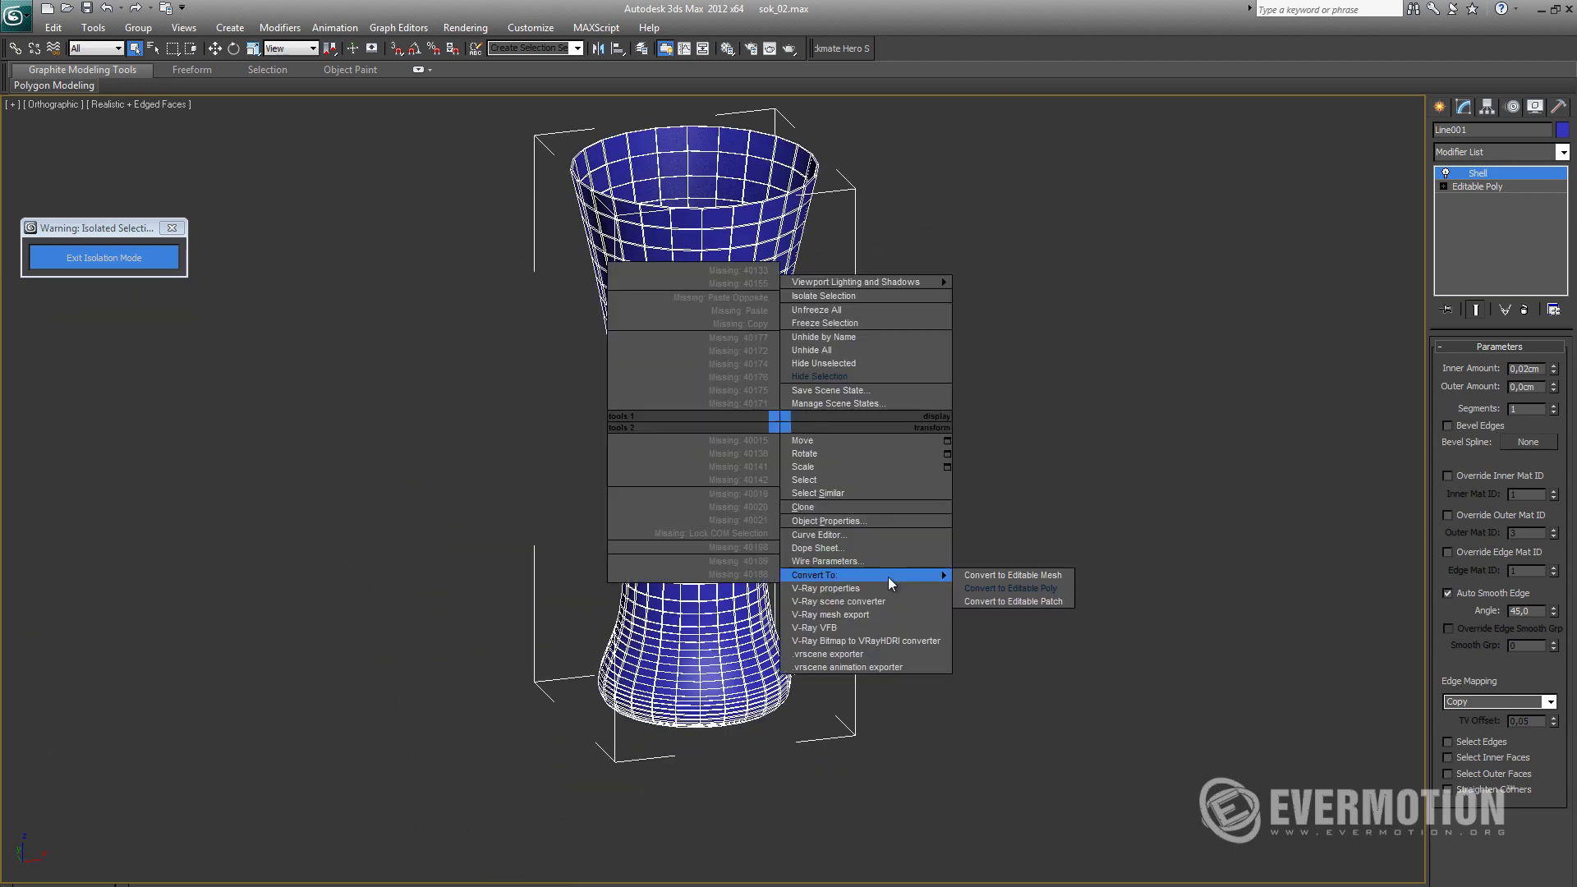
{"action": "left_click", "coordinate": [1032, 587]}
Step: Select the inner bottom's centre vertex, convert that selection to its surrounding polygons, and switch to the Front view
{"action": "scroll", "coordinate": [933, 575], "scroll_direction": "up", "scroll_amount": 3}
{"action": "key", "text": "F3"}
{"action": "middle_click_drag", "start_coordinate": [930, 535], "coordinate": [942, 339]}
{"action": "scroll", "coordinate": [739, 523], "scroll_direction": "up", "scroll_amount": 2}
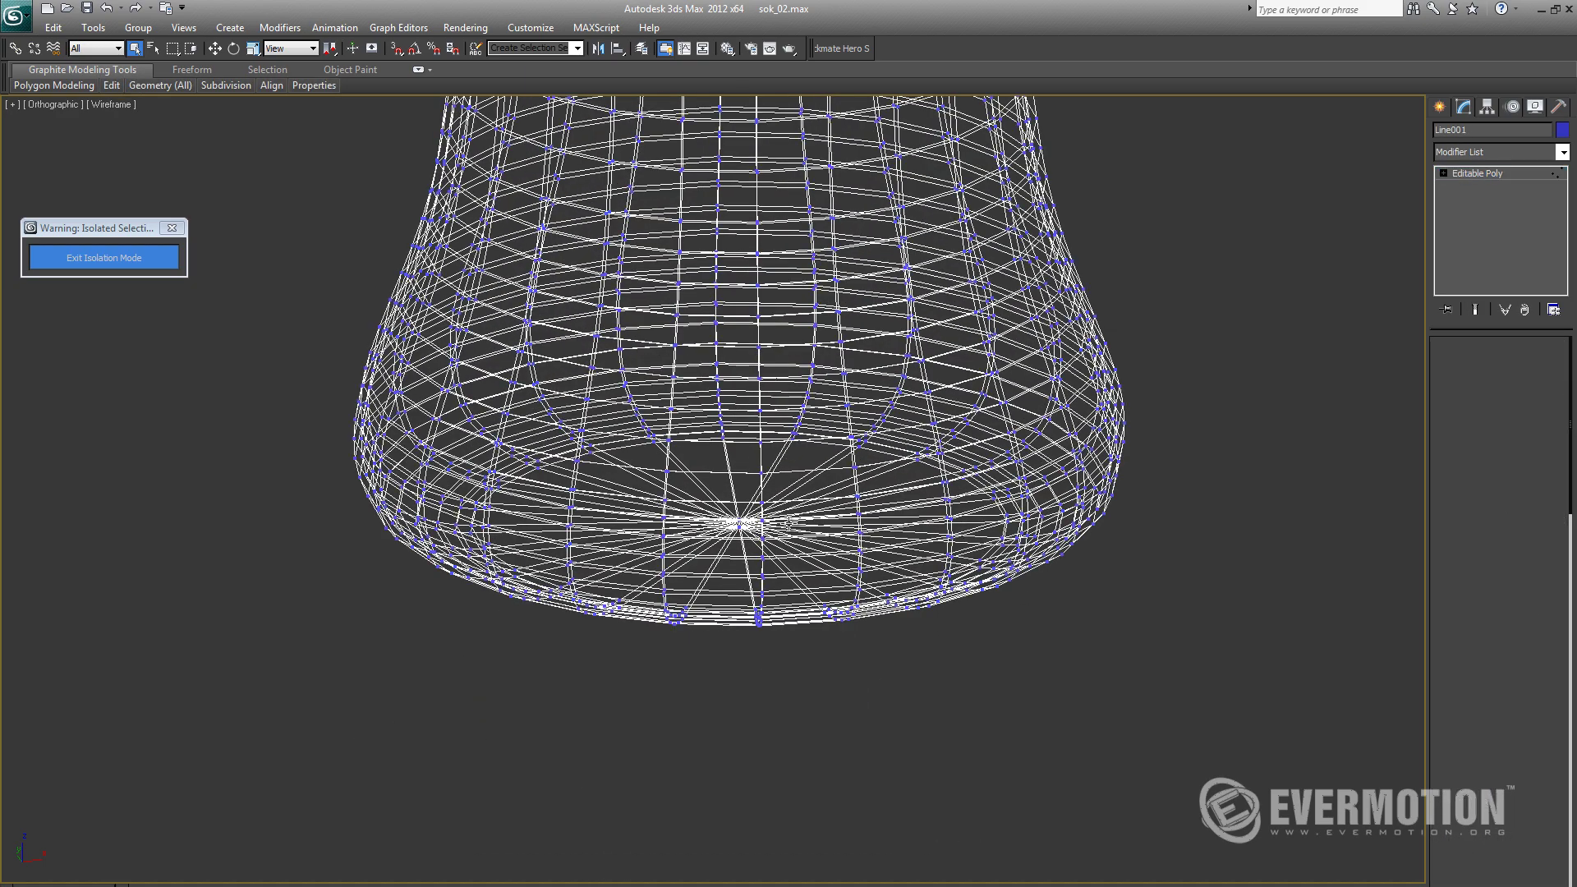
{"action": "key", "text": "1"}
{"action": "left_click", "coordinate": [739, 522]}
{"action": "scroll", "coordinate": [739, 523], "scroll_direction": "up", "scroll_amount": 3}
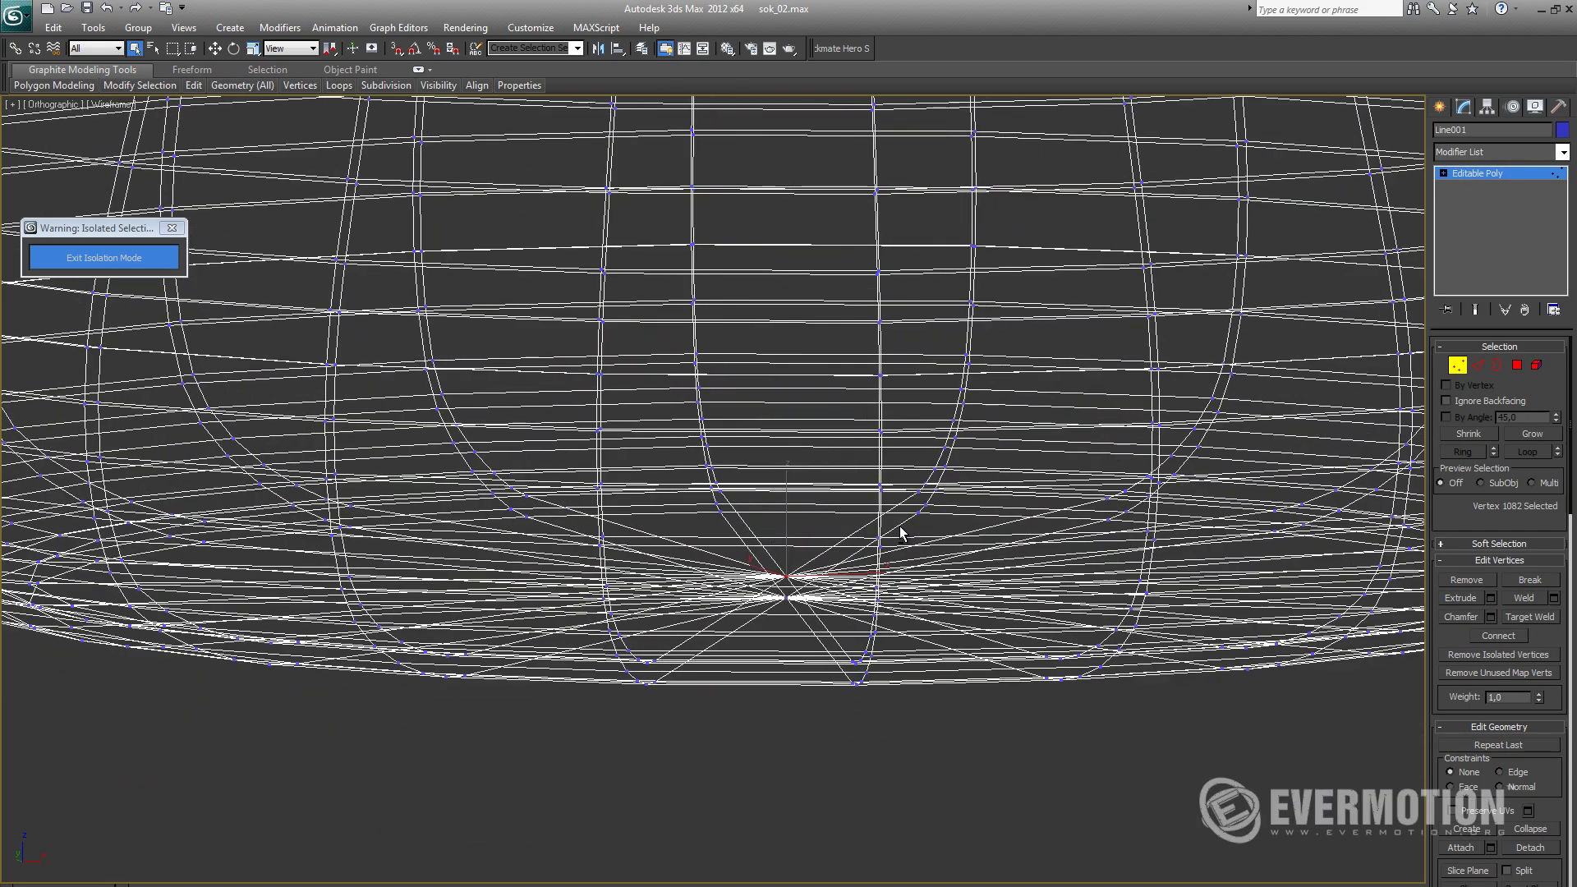
{"action": "left_click", "coordinate": [1517, 368], "text": "ctrl"}
{"action": "scroll", "coordinate": [1024, 379], "scroll_direction": "down", "scroll_amount": 2}
{"action": "key", "text": "f"}
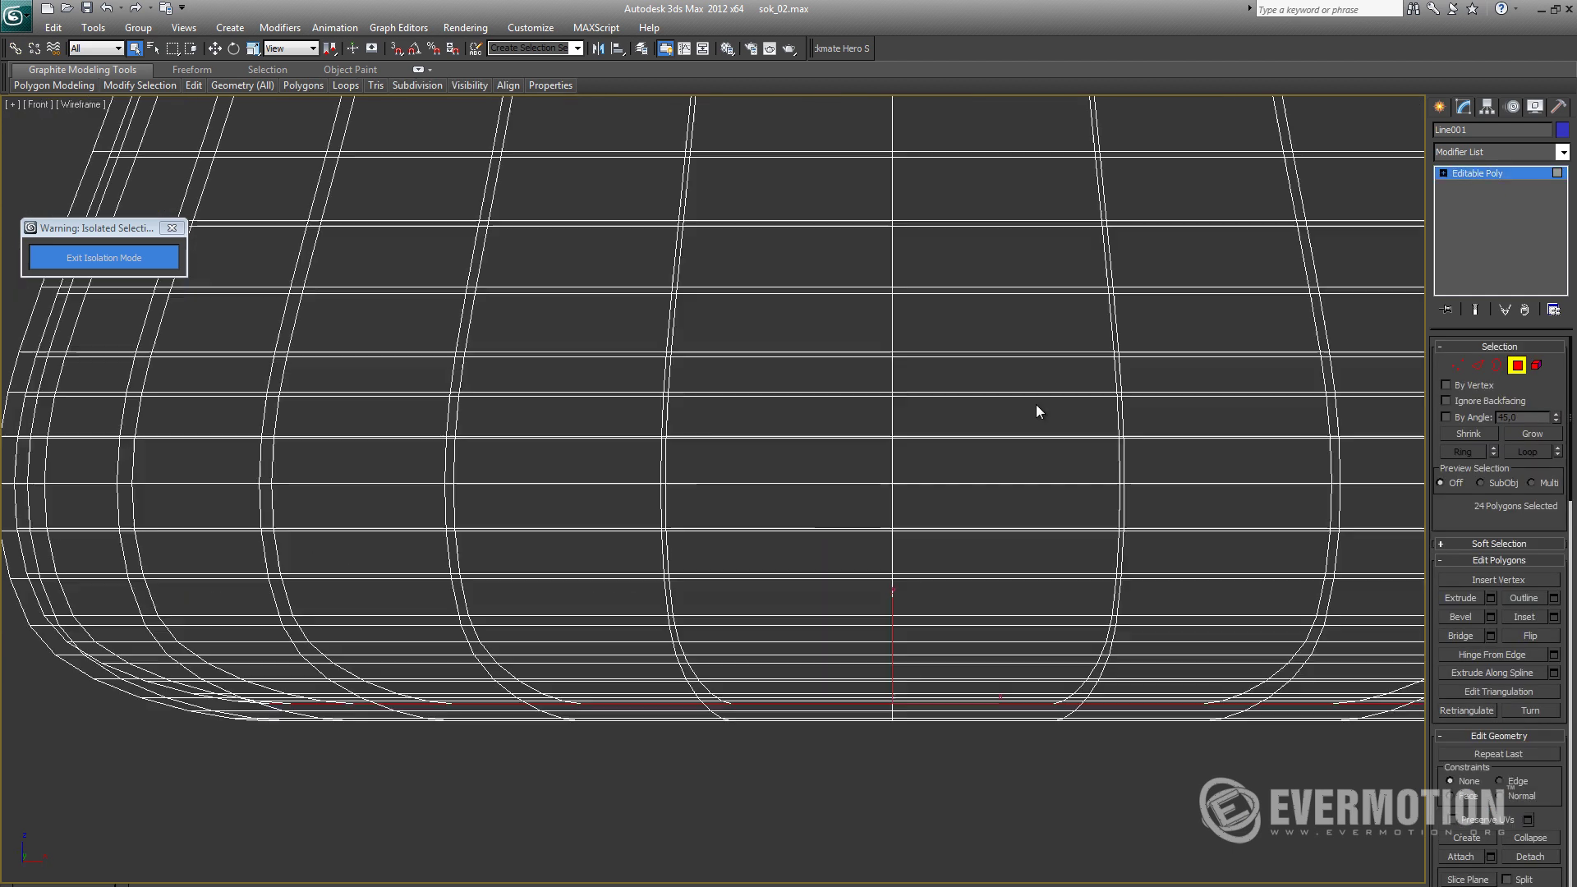
Step: Exit isolation, set the viewport to Shaded with edged faces, and make the glass see-through over the reference photo
{"action": "key", "text": "F3"}
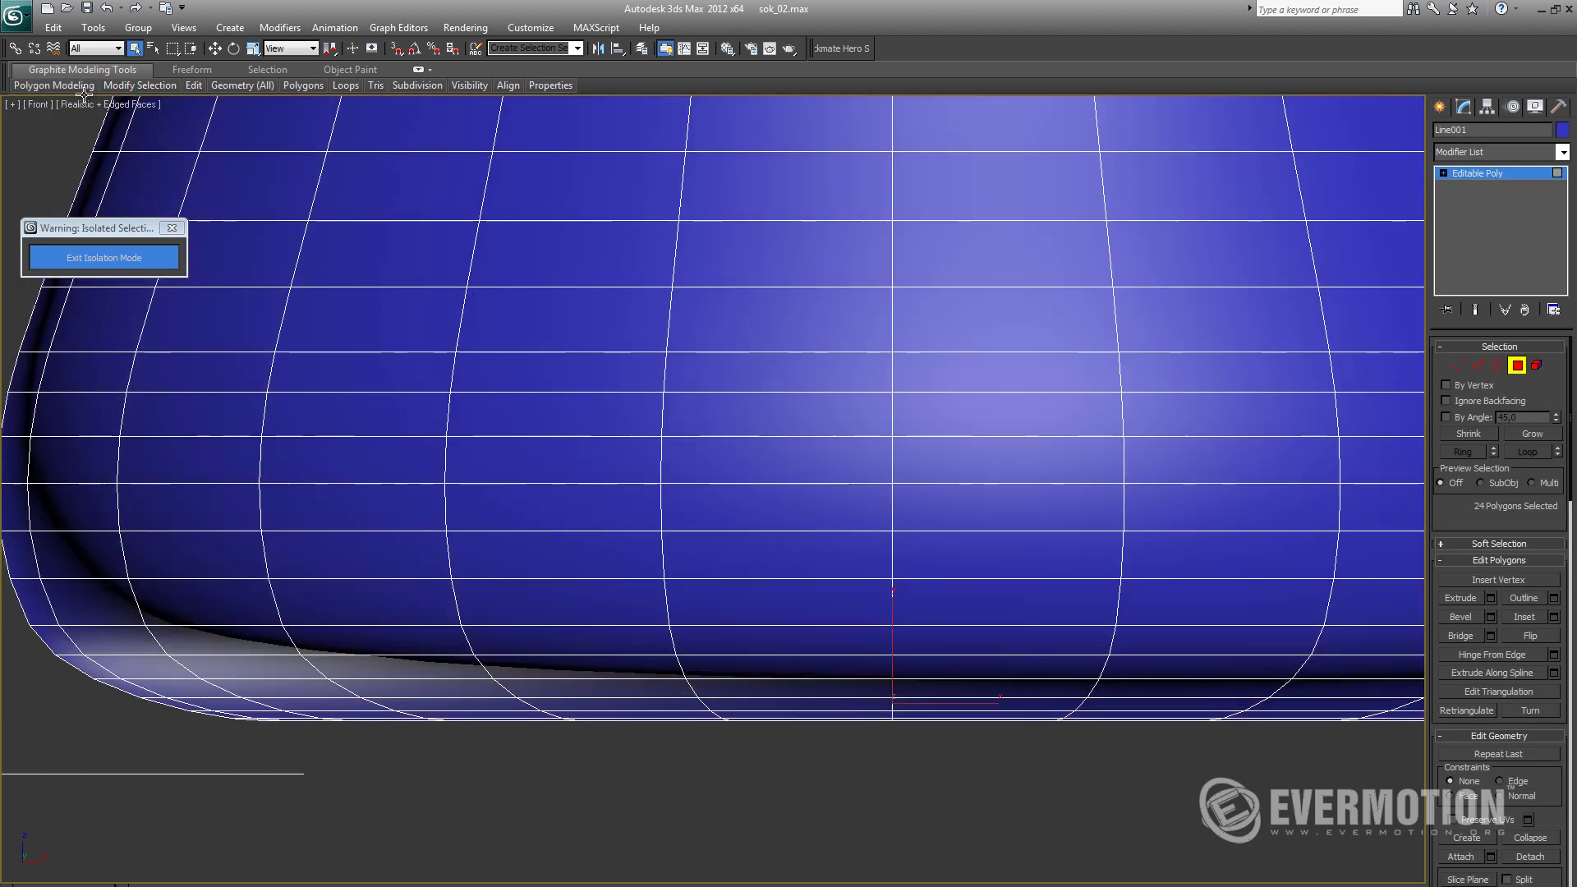
{"action": "mouse_move", "coordinate": [74, 88]}
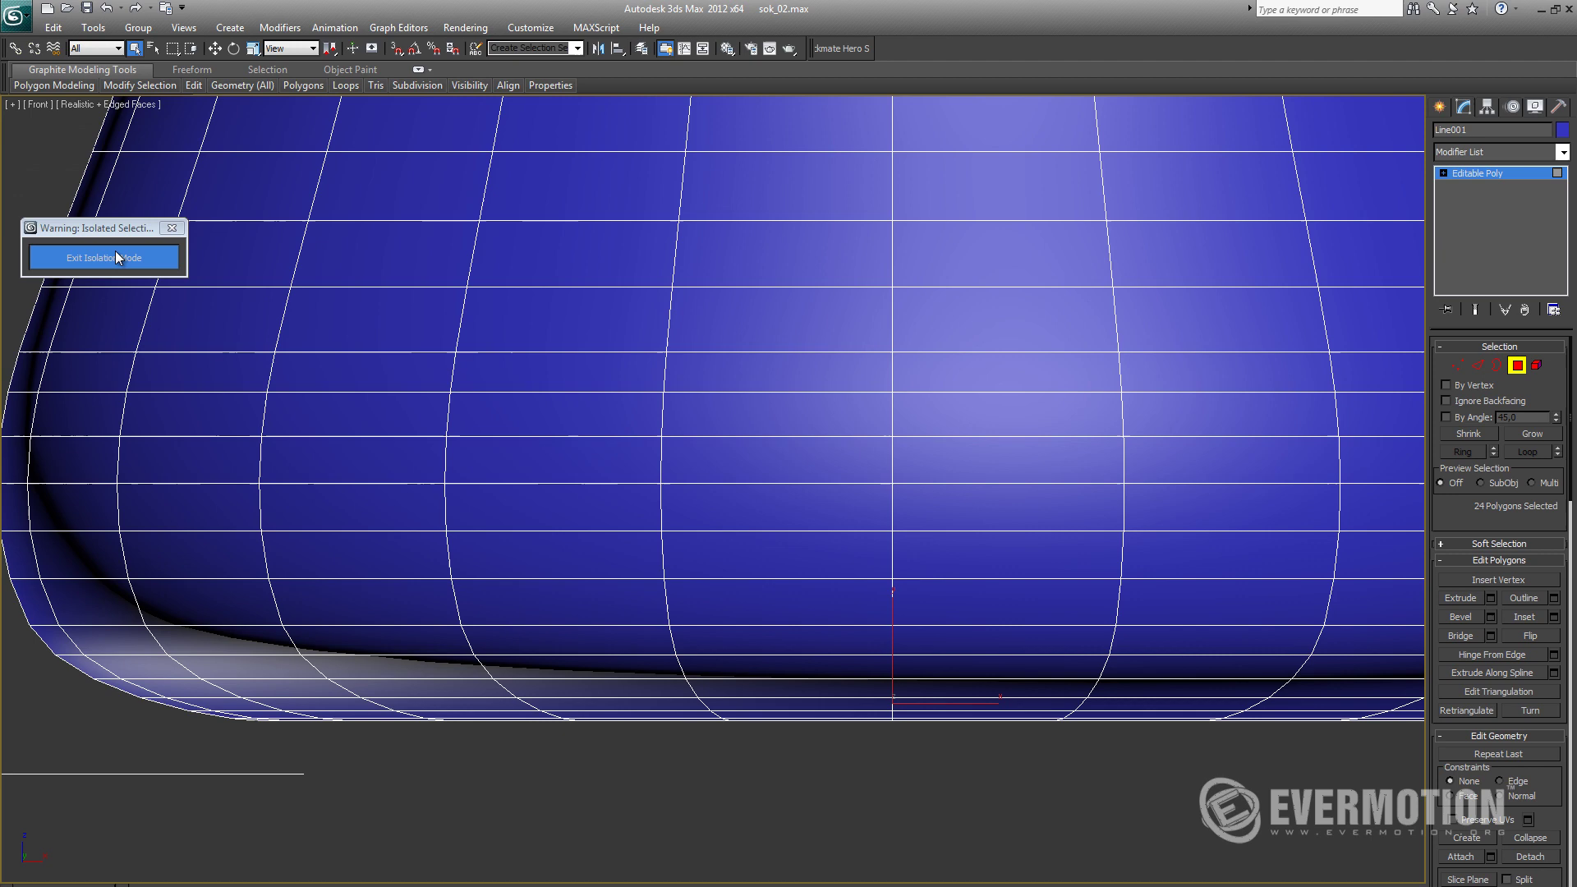
{"action": "left_click", "coordinate": [116, 253]}
{"action": "left_click", "coordinate": [120, 114]}
{"action": "left_click", "coordinate": [143, 141]}
{"action": "middle_click_drag", "start_coordinate": [788, 614], "coordinate": [785, 619]}
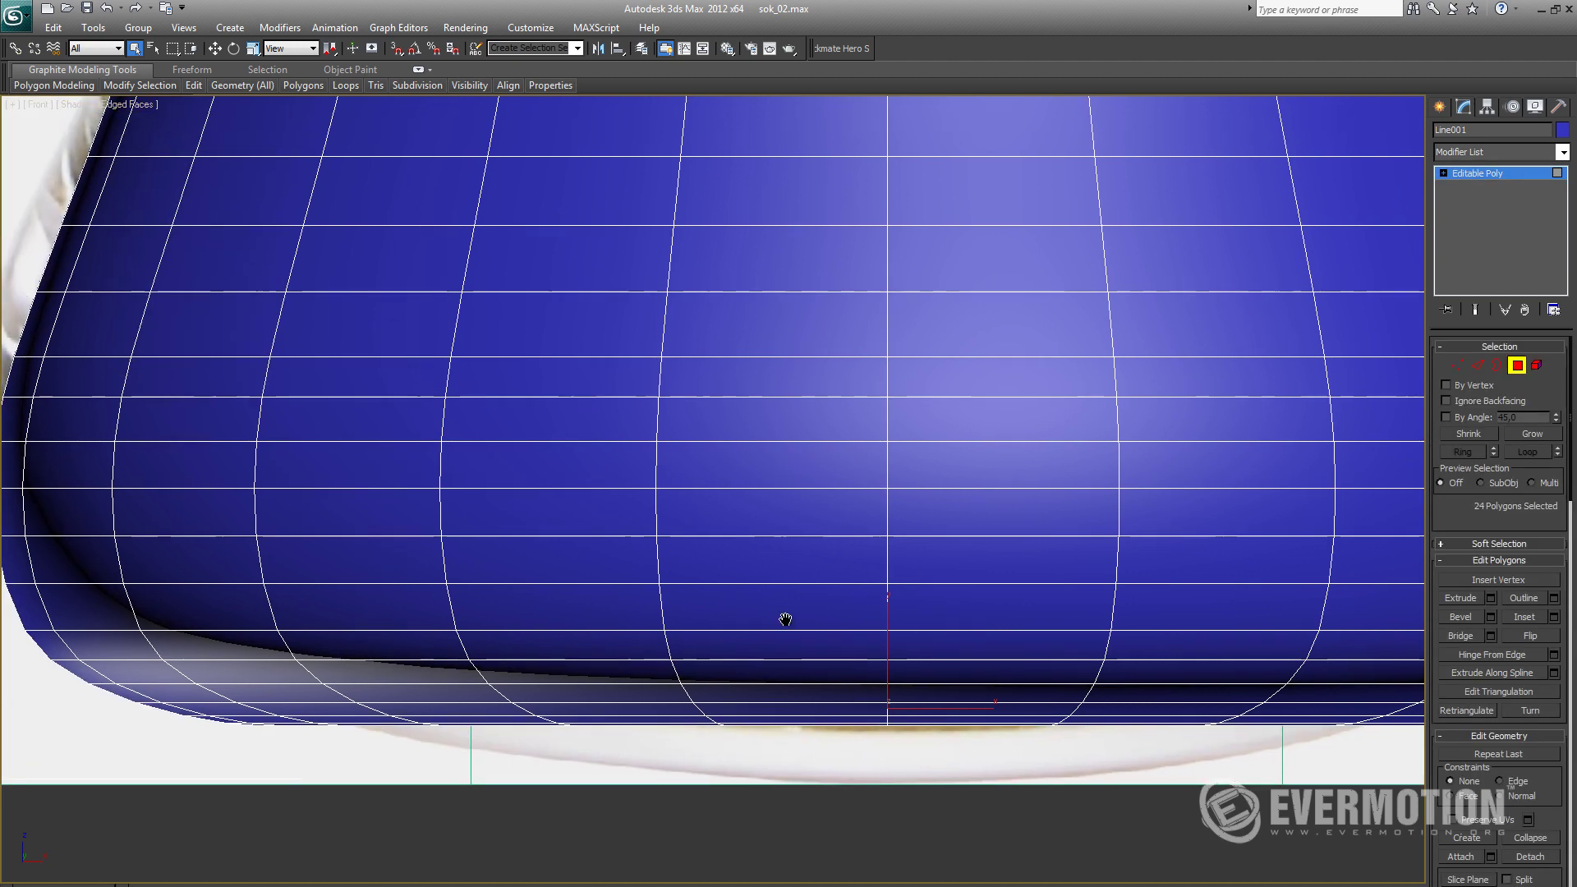
{"action": "scroll", "coordinate": [745, 386], "scroll_direction": "down", "scroll_amount": 3}
{"action": "mouse_move", "coordinate": [742, 380]}
{"action": "middle_mouse_down"}
{"action": "mouse_move", "coordinate": [739, 531]}
{"action": "mouse_move", "coordinate": [712, 596]}
{"action": "middle_mouse_up"}
{"action": "scroll", "coordinate": [740, 533], "scroll_direction": "down", "scroll_amount": 2}
{"action": "key", "text": "alt+x"}
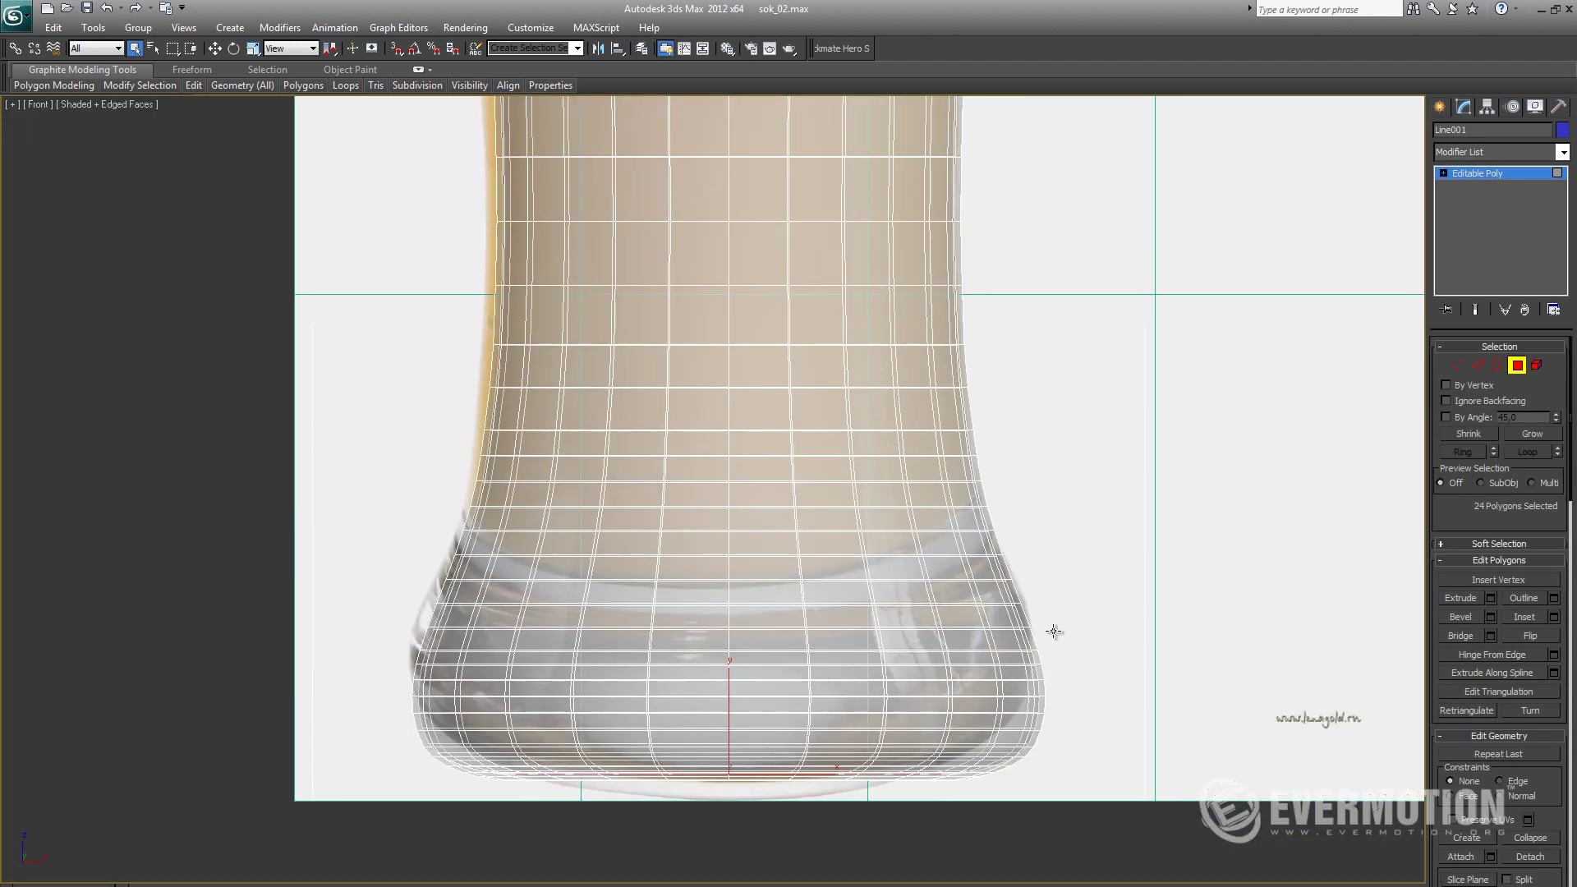
Step: Grow the inner bottom polygon selection eight times, up the inner wall to the top of the thick base in the photo
{"action": "left_click", "coordinate": [1527, 430]}
{"action": "left_click", "coordinate": [1526, 430]}
{"action": "left_click", "coordinate": [1526, 430]}
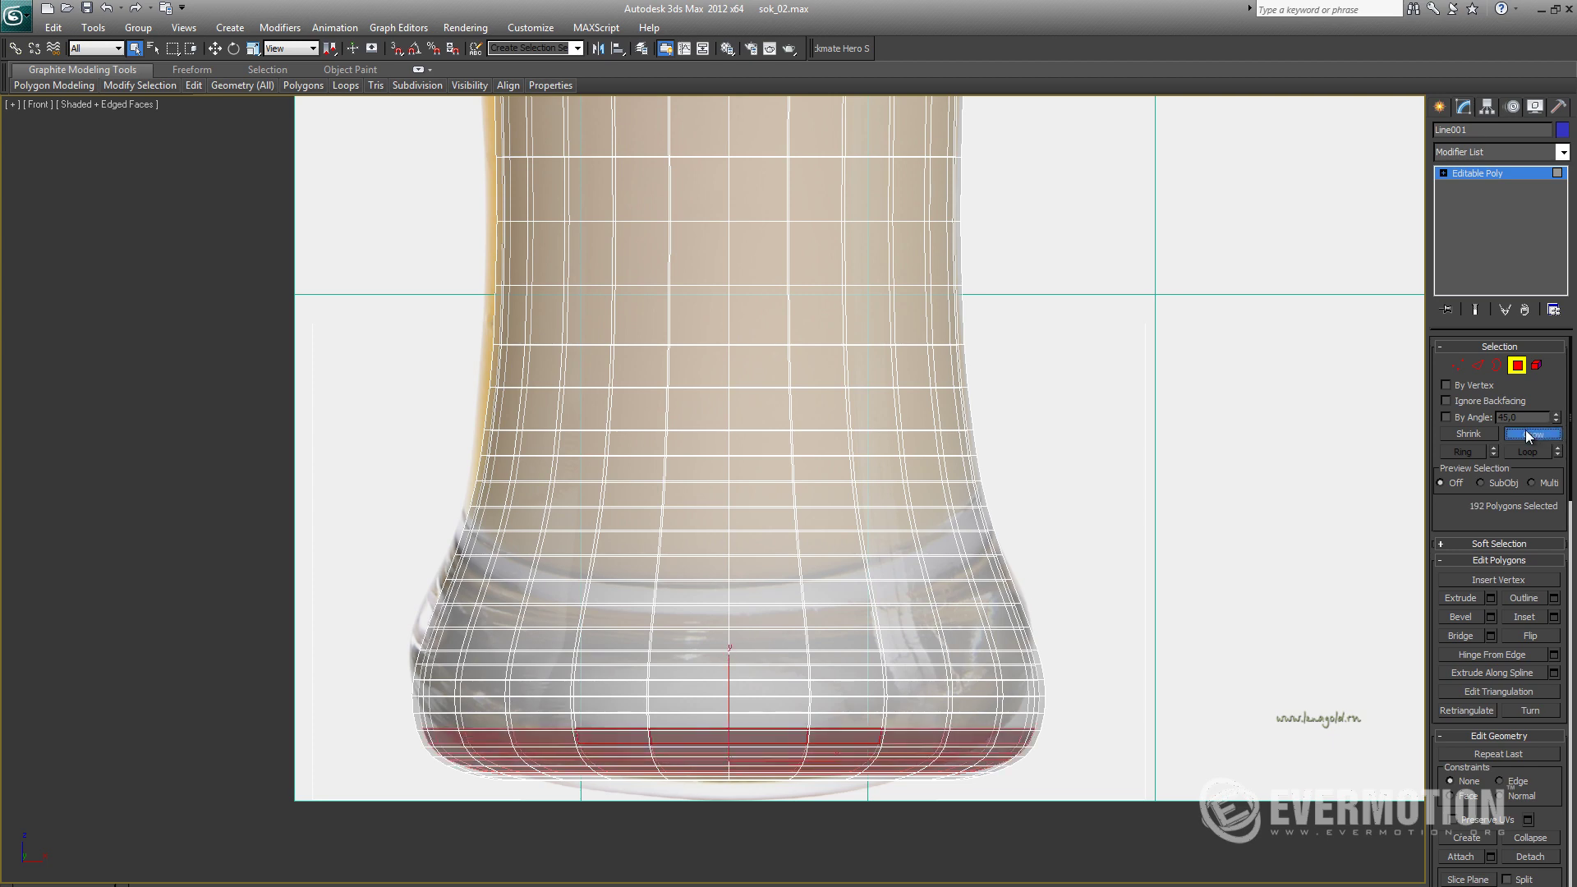
{"action": "left_click", "coordinate": [1525, 431]}
{"action": "left_click", "coordinate": [1526, 431]}
{"action": "left_click", "coordinate": [1525, 431]}
{"action": "left_click", "coordinate": [1525, 430]}
{"action": "left_click", "coordinate": [1524, 431]}
{"action": "scroll", "coordinate": [919, 595], "scroll_direction": "down", "scroll_amount": 3}
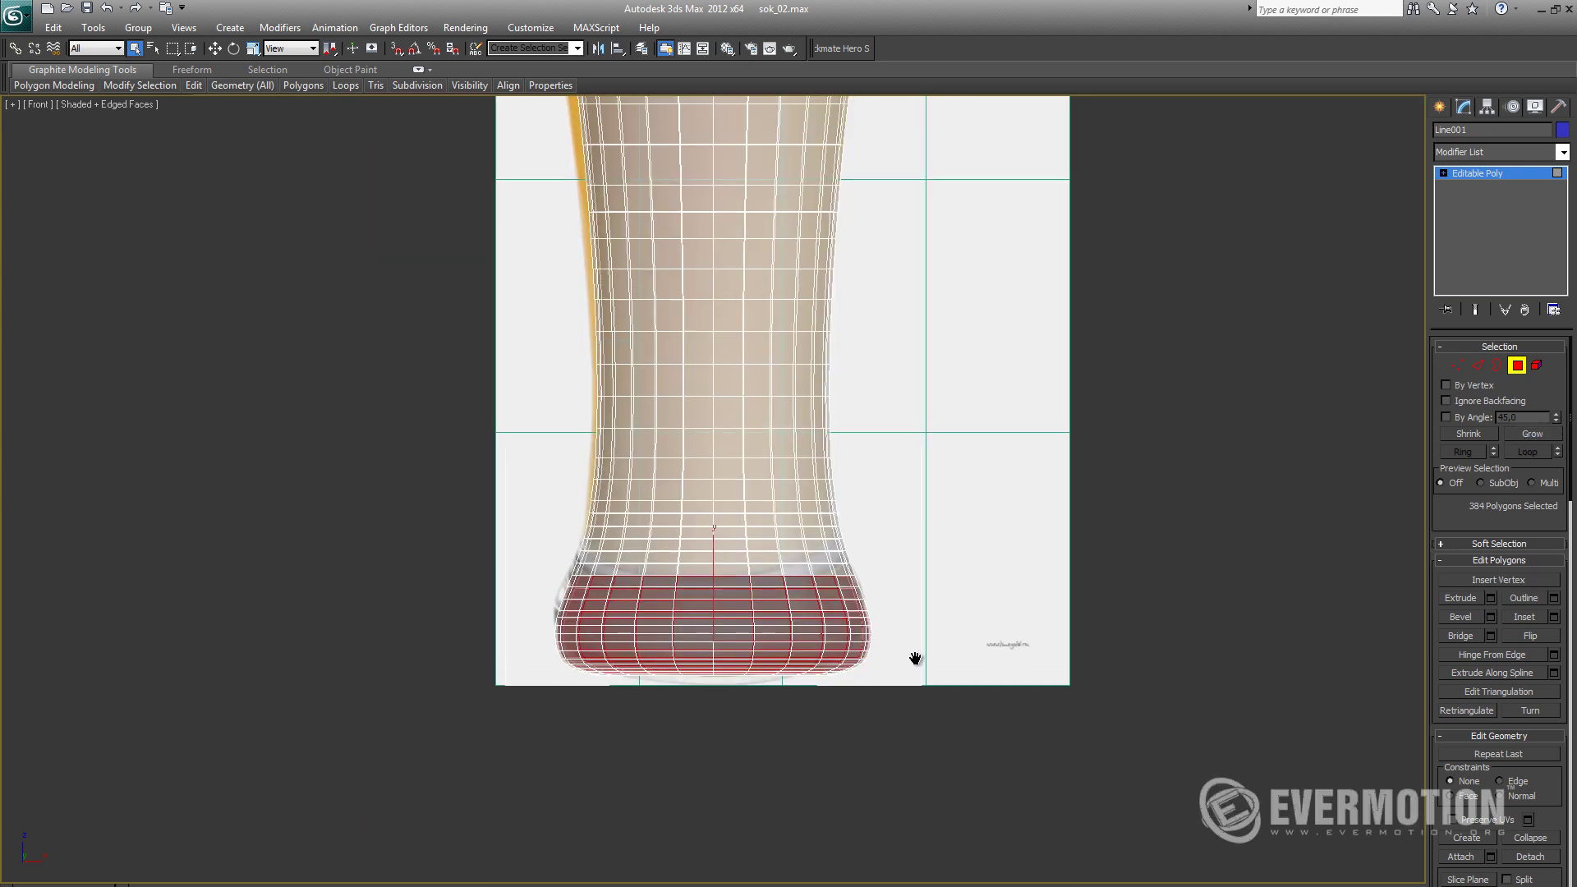
Step: Delete the selected polygons of the glass's inner bottom and lower inner wall
{"action": "middle_click_drag", "start_coordinate": [916, 655], "coordinate": [920, 558]}
{"action": "scroll", "coordinate": [905, 790], "scroll_direction": "down", "scroll_amount": 3}
{"action": "scroll", "coordinate": [887, 754], "scroll_direction": "up", "scroll_amount": 5}
{"action": "scroll", "coordinate": [887, 754], "scroll_direction": "up", "scroll_amount": 3}
{"action": "key", "text": "Delete"}
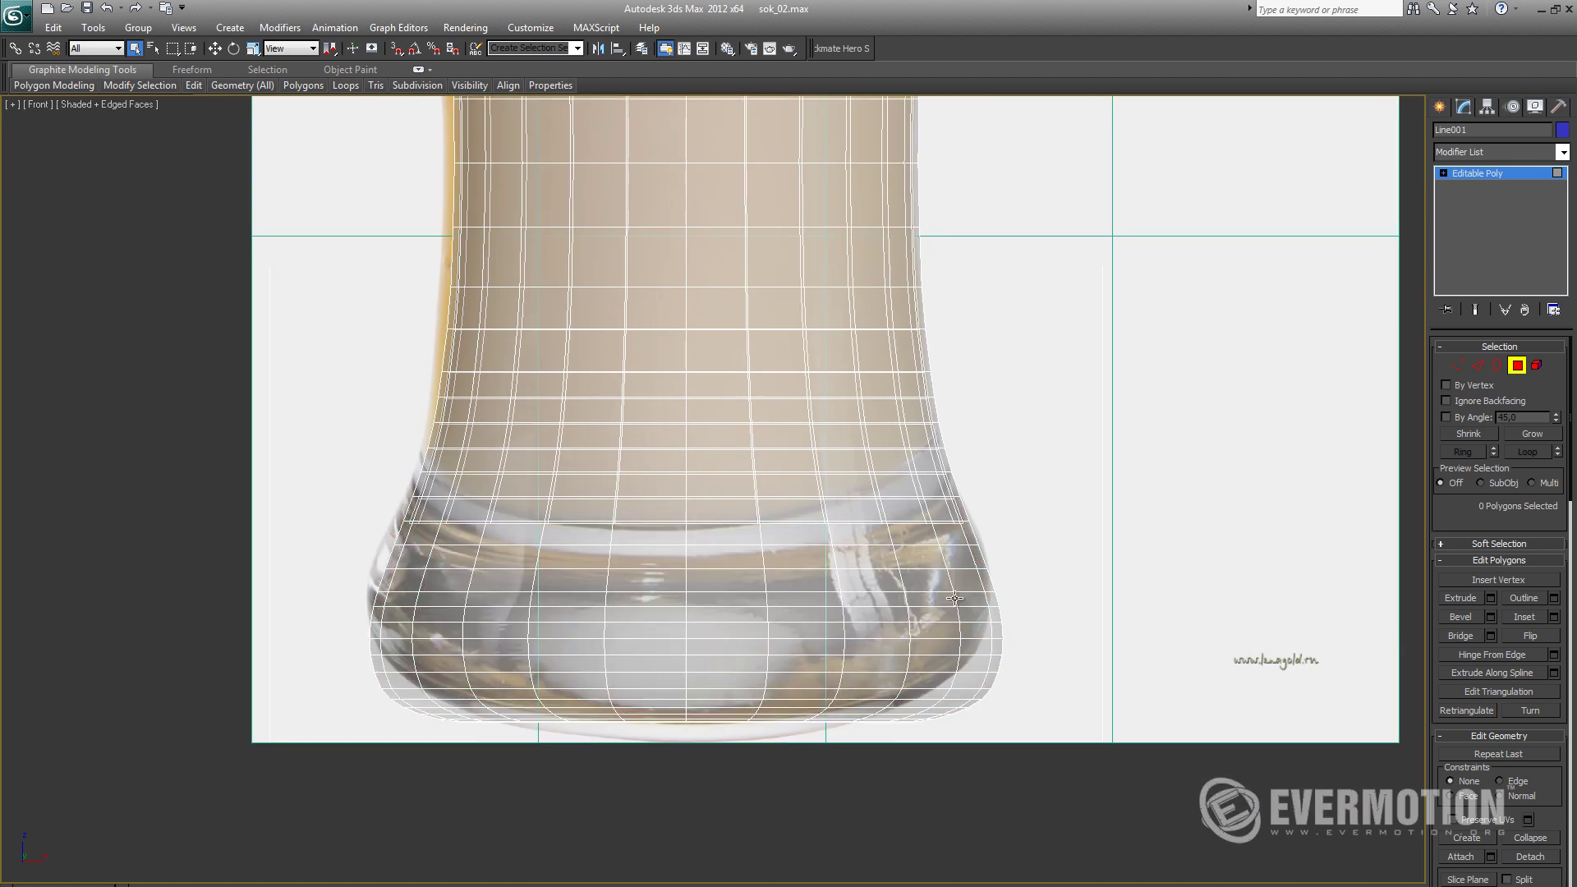
Step: Select the open border of the inner wall, convert it to its adjoining polygon ring, and hide all unselected polygons
{"action": "left_click", "coordinate": [1497, 365]}
{"action": "left_click", "coordinate": [824, 521]}
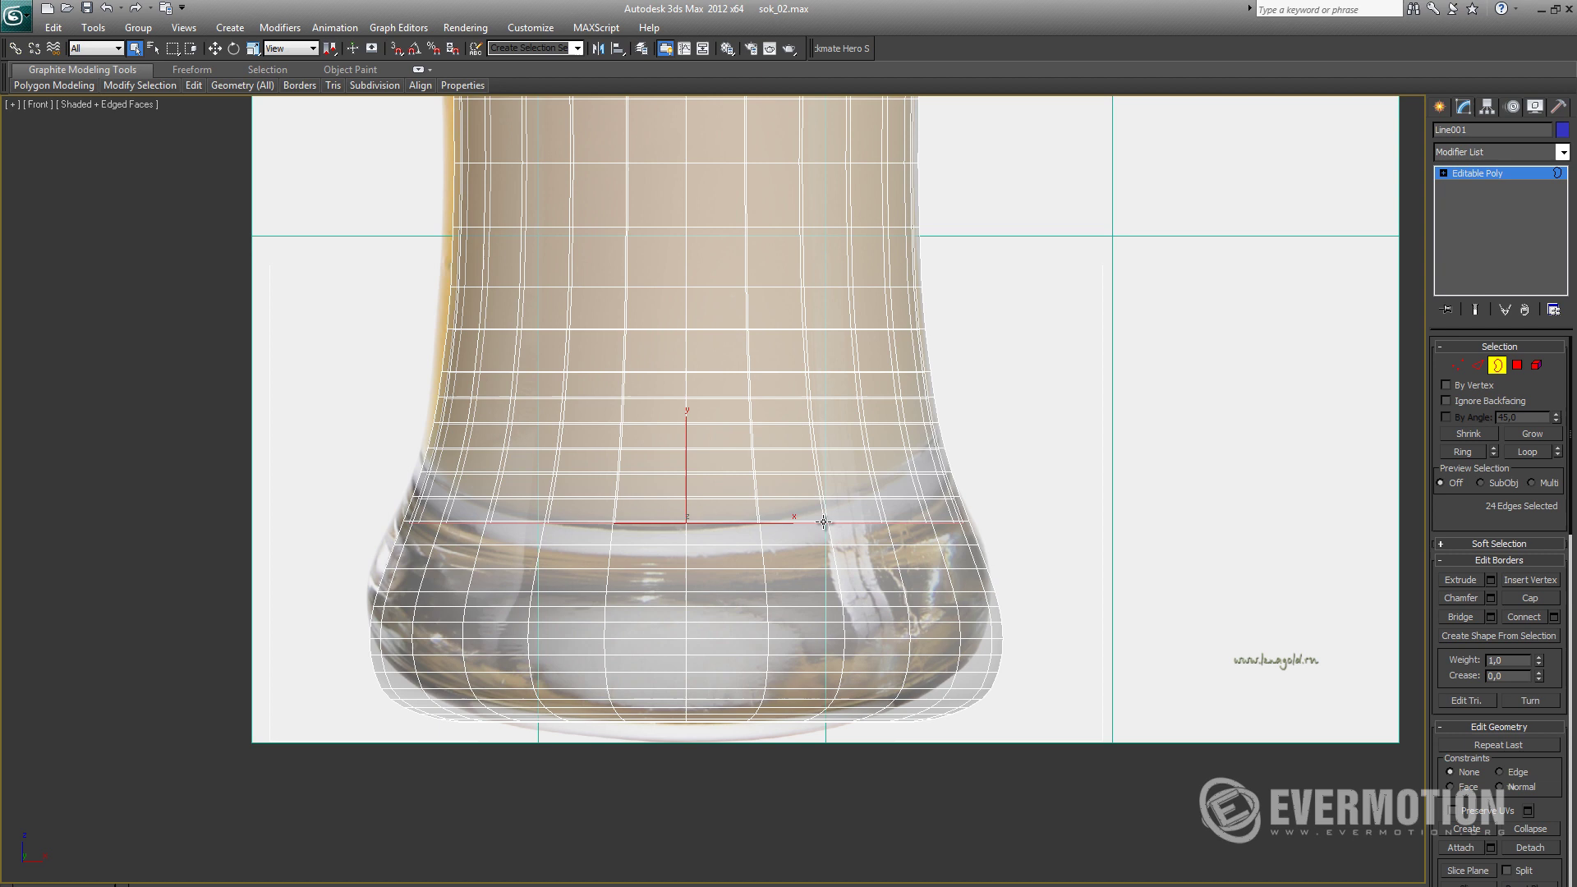
{"action": "left_click", "coordinate": [1518, 365], "text": "ctrl"}
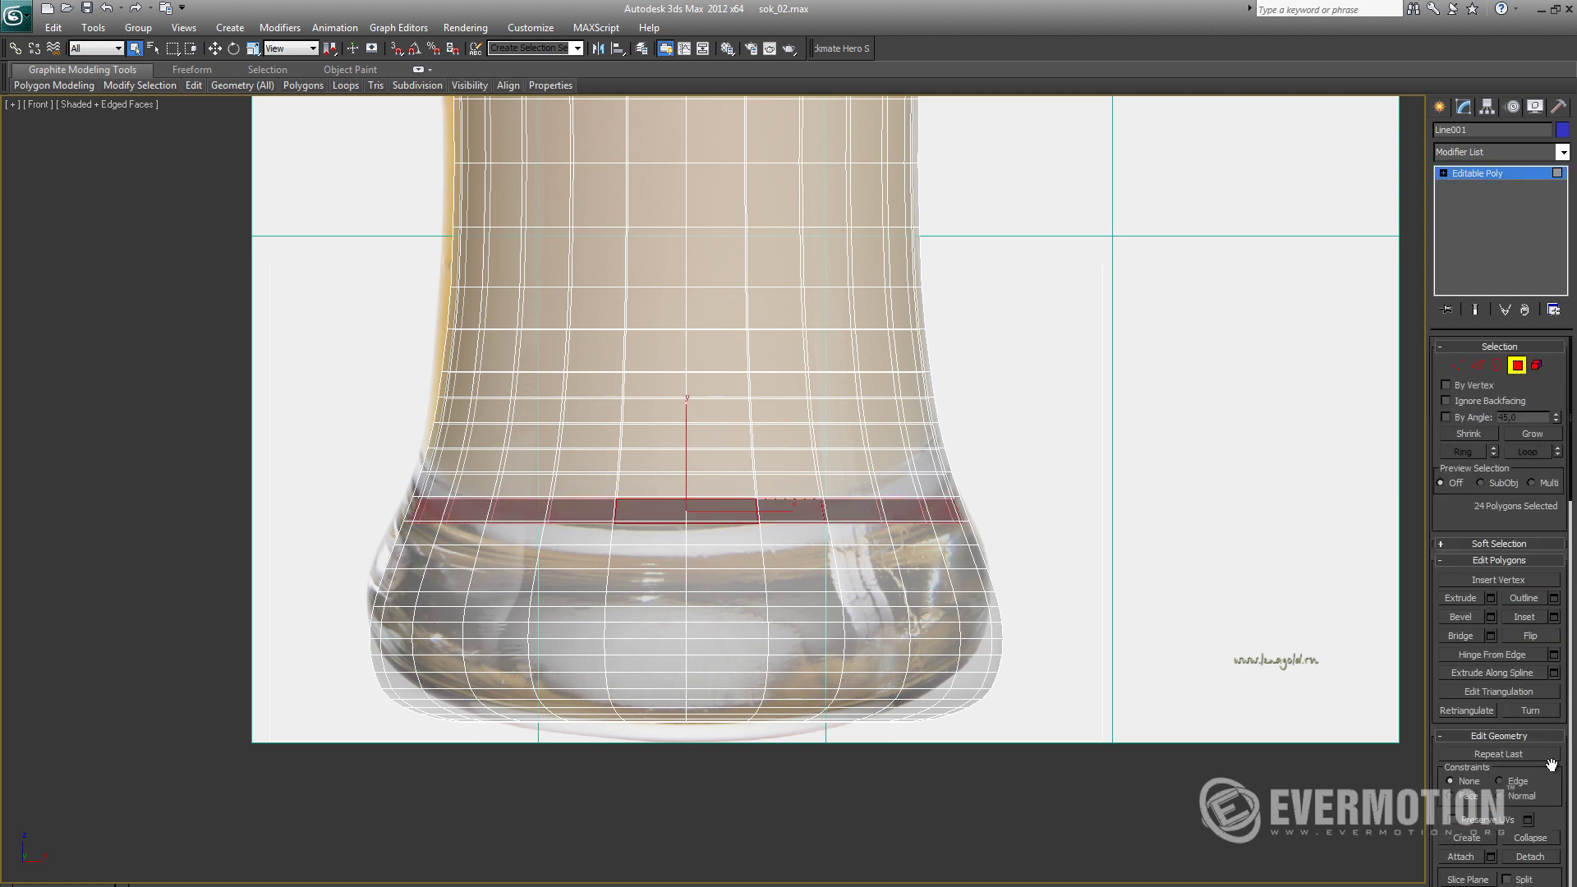
{"action": "scroll", "coordinate": [1558, 546], "scroll_direction": "down", "scroll_amount": 5}
{"action": "left_click", "coordinate": [1523, 816]}
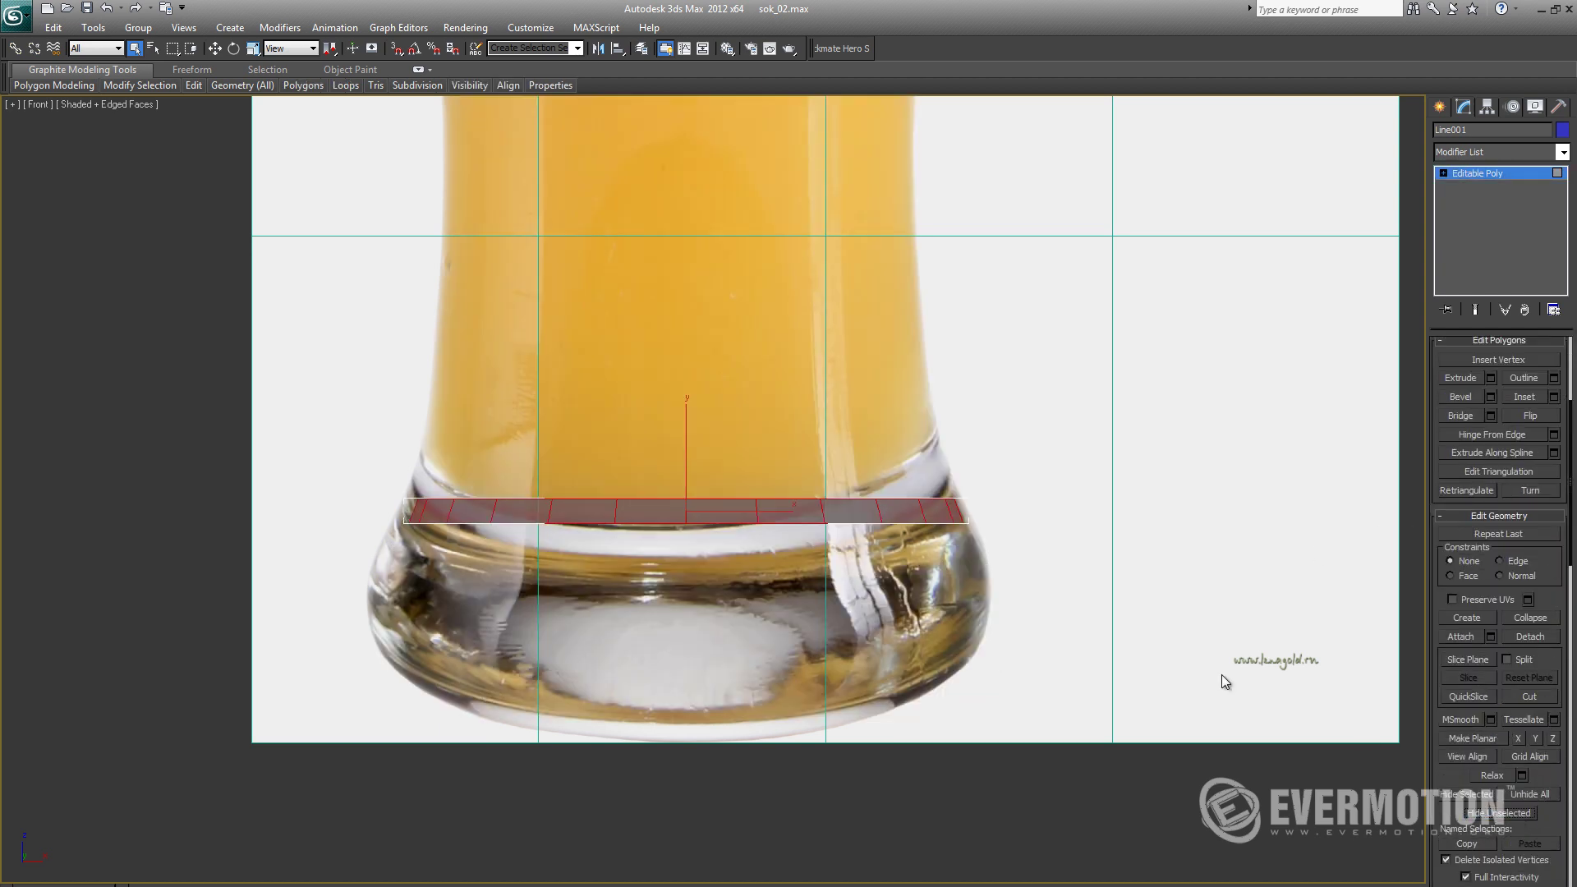
Step: In wireframe, cap the lower border of the visible inner wall ring and select the new cap polygon
{"action": "middle_click_drag", "start_coordinate": [1221, 674], "coordinate": [803, 546], "text": "alt"}
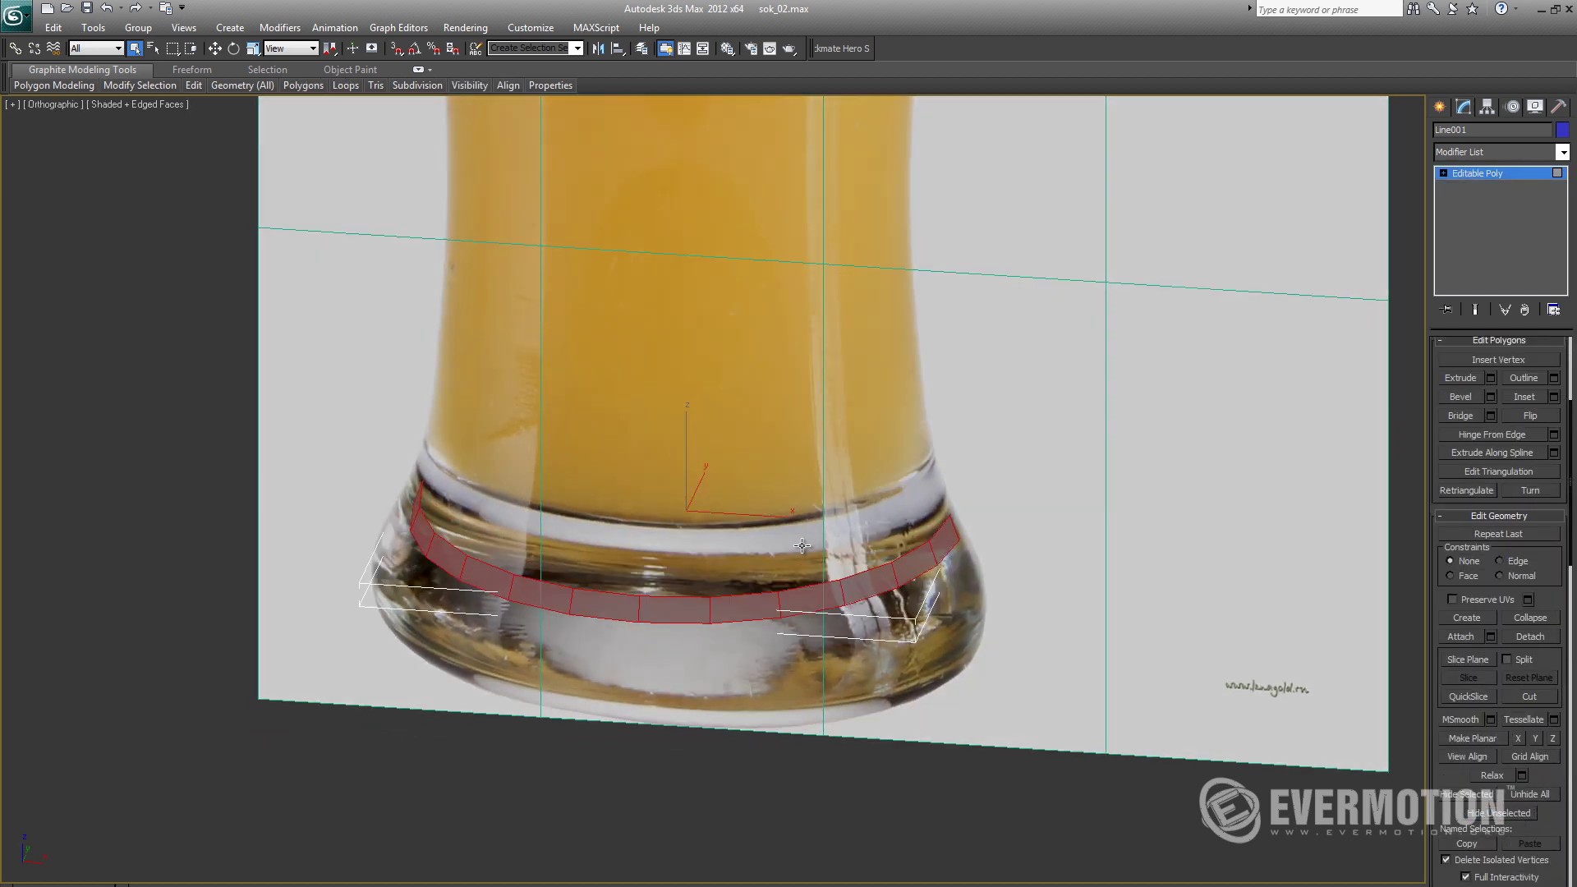
{"action": "left_click", "coordinate": [1445, 173]}
{"action": "key", "text": "F3"}
{"action": "left_click", "coordinate": [1473, 212]}
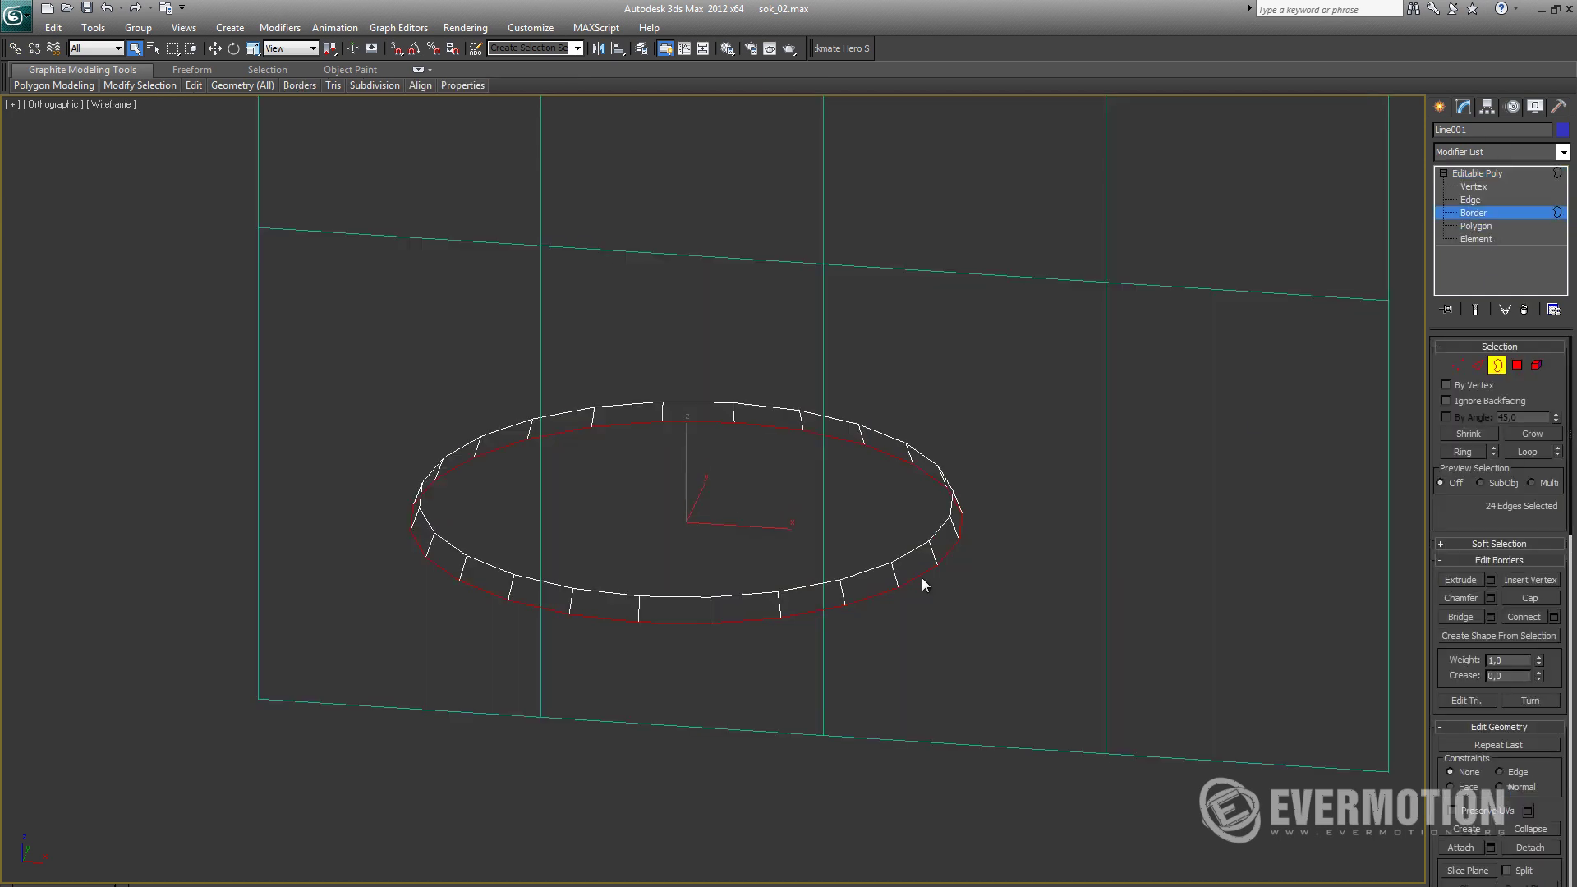
{"action": "left_click", "coordinate": [1520, 600]}
{"action": "left_click", "coordinate": [1518, 366]}
{"action": "left_click", "coordinate": [716, 506]}
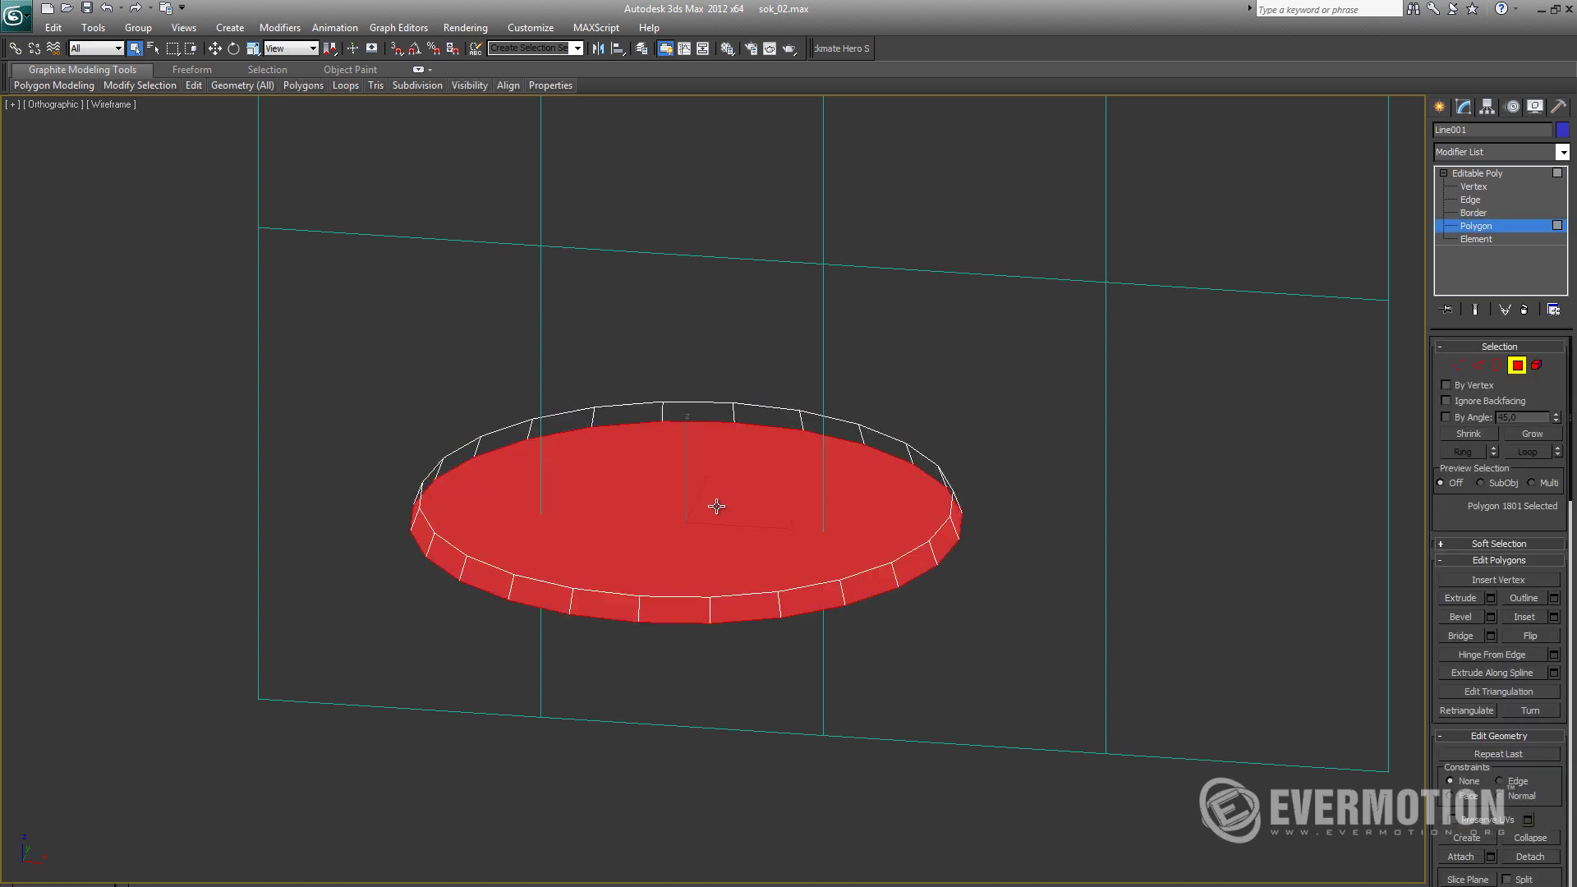
Step: Inset the cap polygon repeatedly toward its centre to form concentric polygon rings
{"action": "middle_click_drag", "start_coordinate": [716, 508], "coordinate": [733, 510]}
{"action": "scroll", "coordinate": [734, 510], "scroll_direction": "up", "scroll_amount": 2}
{"action": "key", "text": "i"}
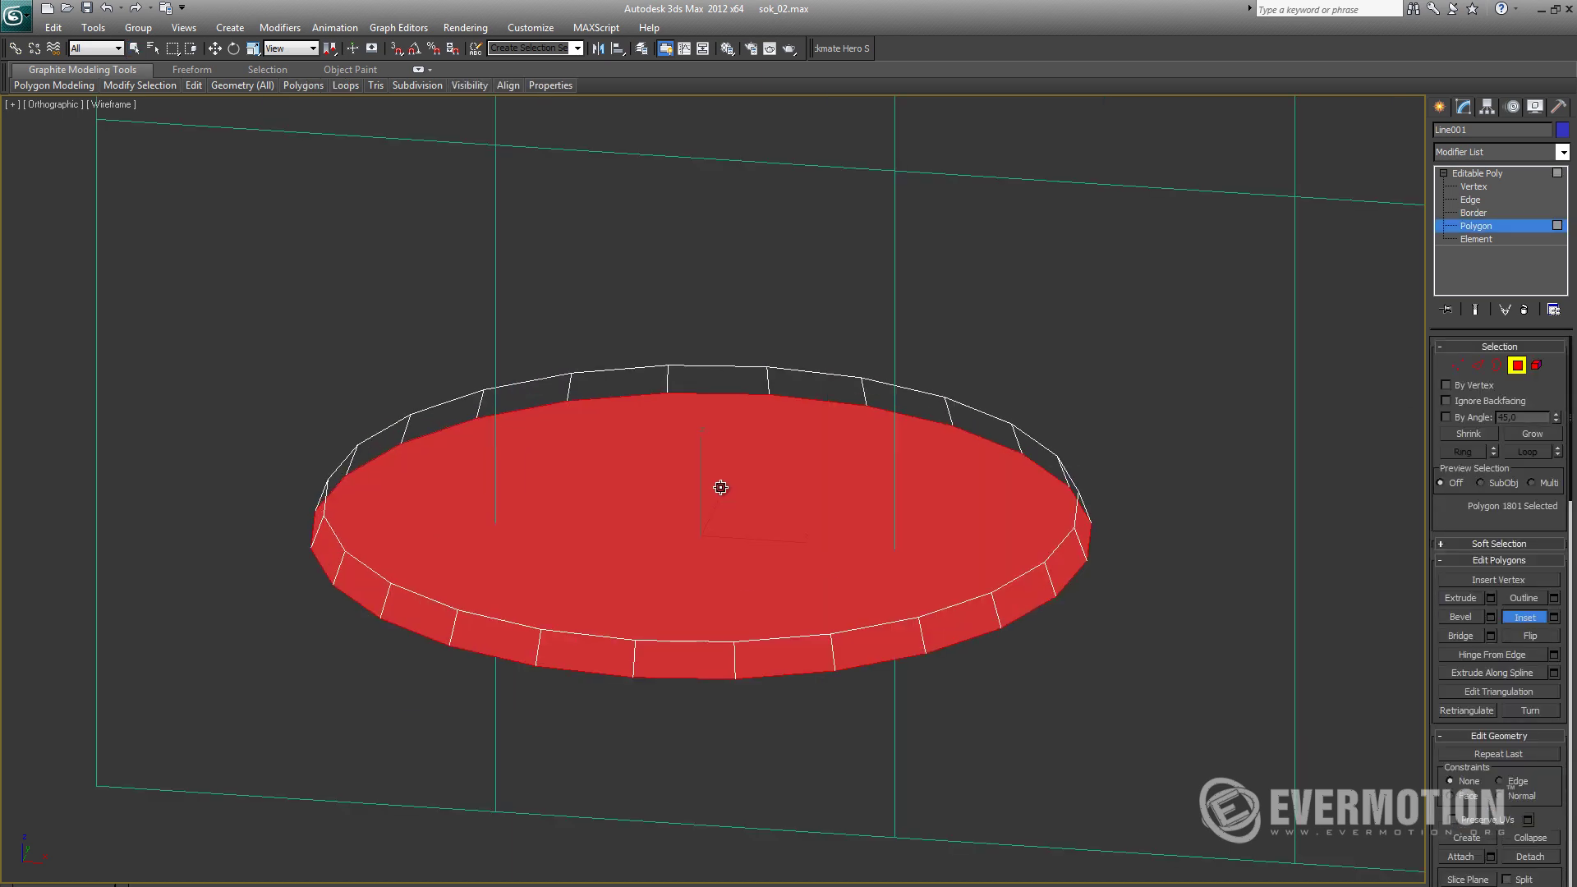
{"action": "left_click_drag", "start_coordinate": [713, 486], "coordinate": [734, 593]}
{"action": "left_click_drag", "start_coordinate": [698, 542], "coordinate": [704, 573]}
Step: Grow the cap's centre selection three times and raise it slightly in the Front view
{"action": "left_click", "coordinate": [1523, 433]}
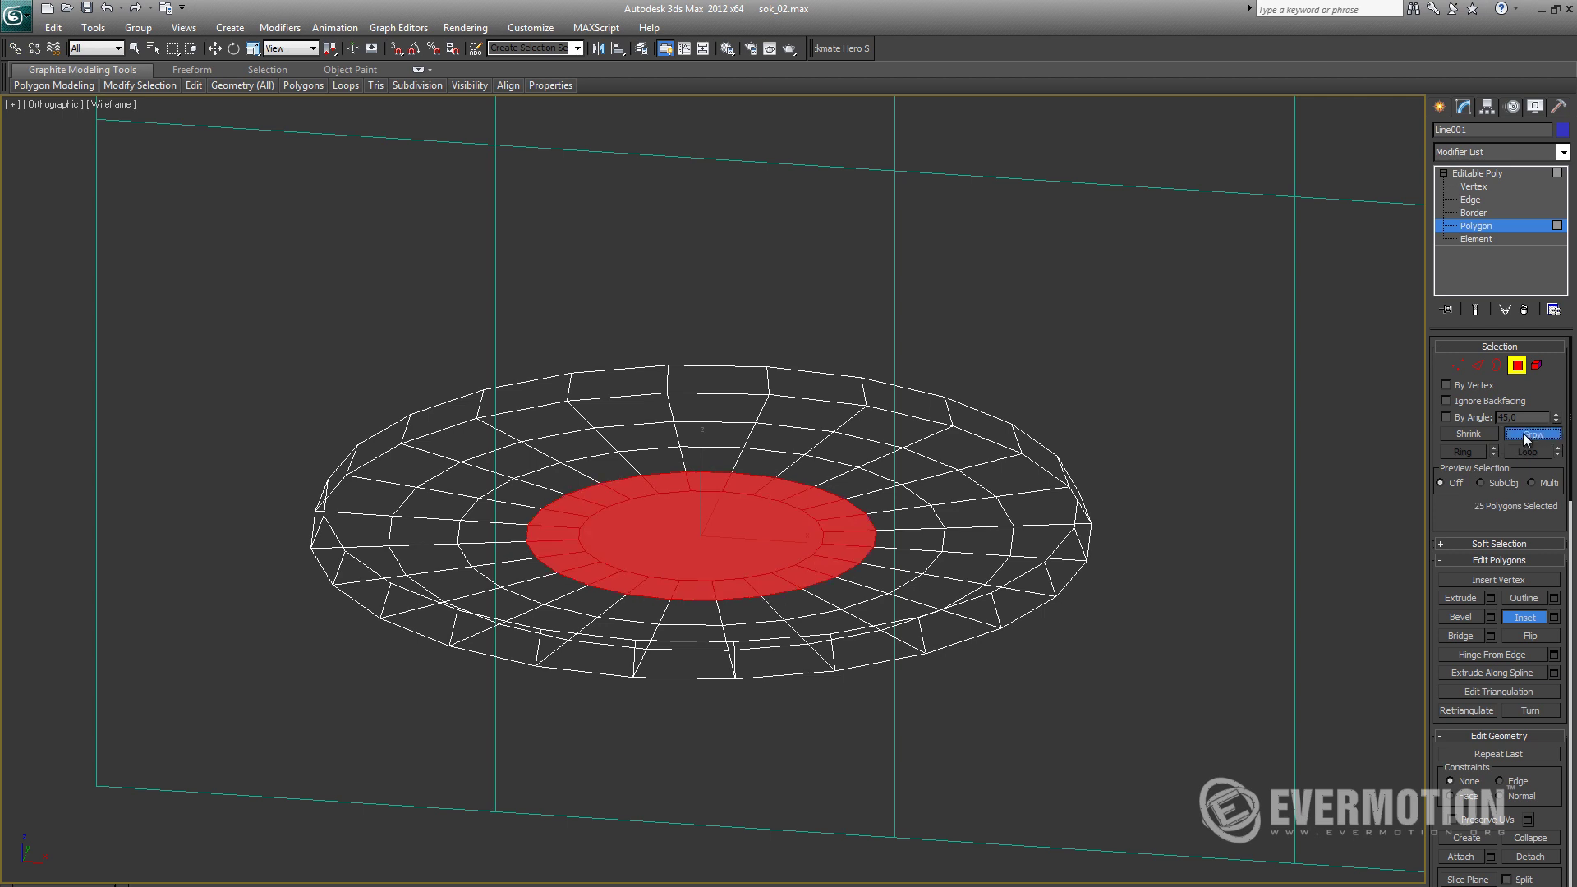
{"action": "left_click", "coordinate": [1523, 432]}
{"action": "left_click", "coordinate": [1522, 433]}
{"action": "key", "text": "f"}
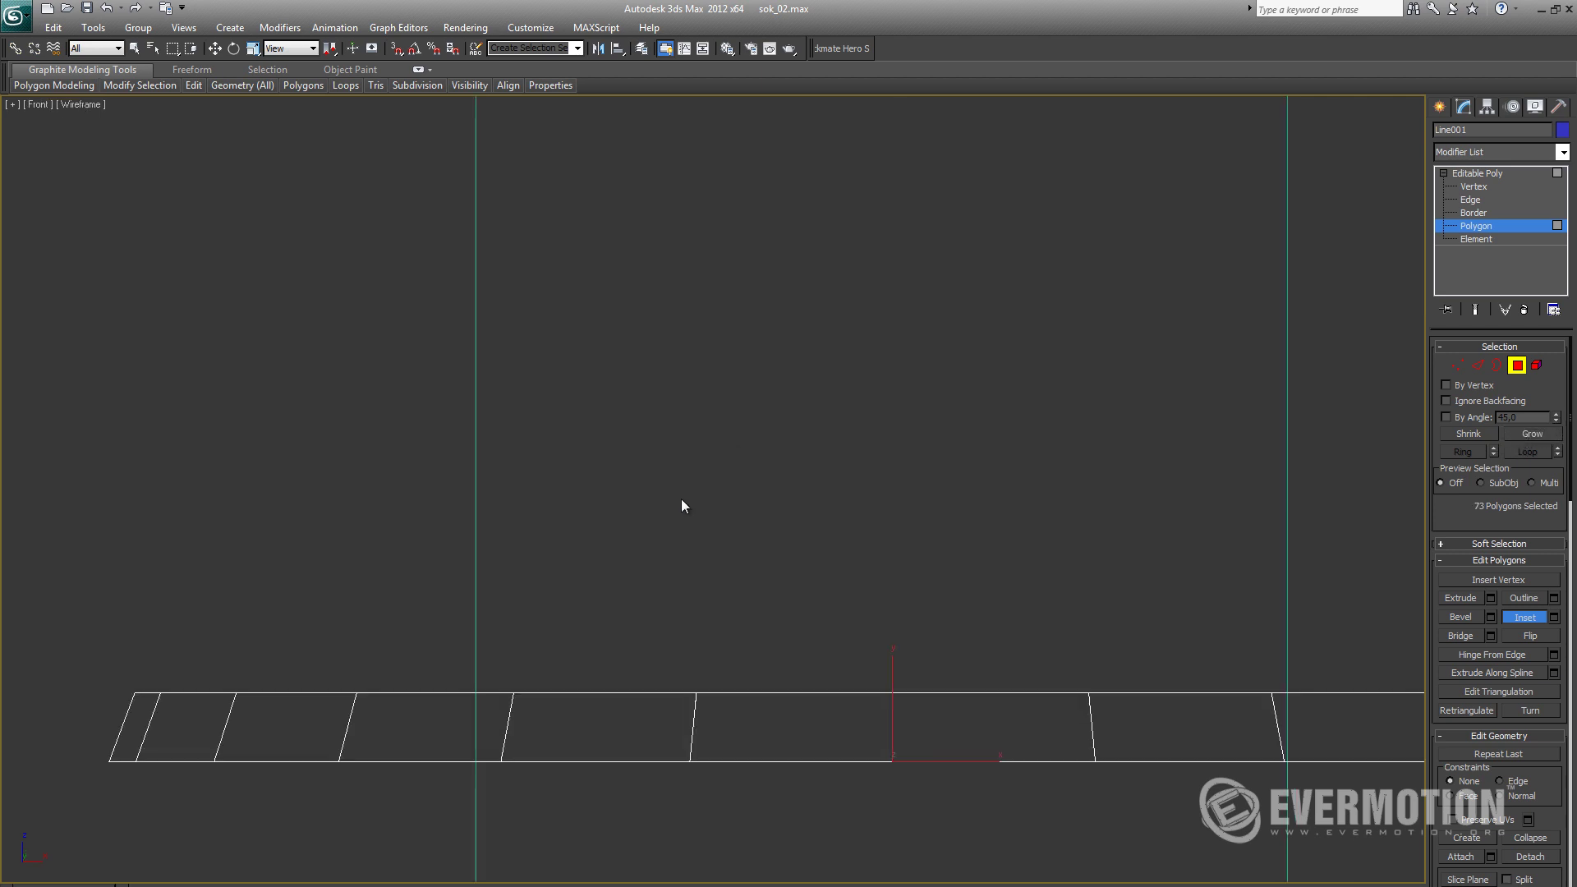
{"action": "key", "text": "w"}
{"action": "middle_click_drag", "start_coordinate": [894, 628], "coordinate": [816, 627]}
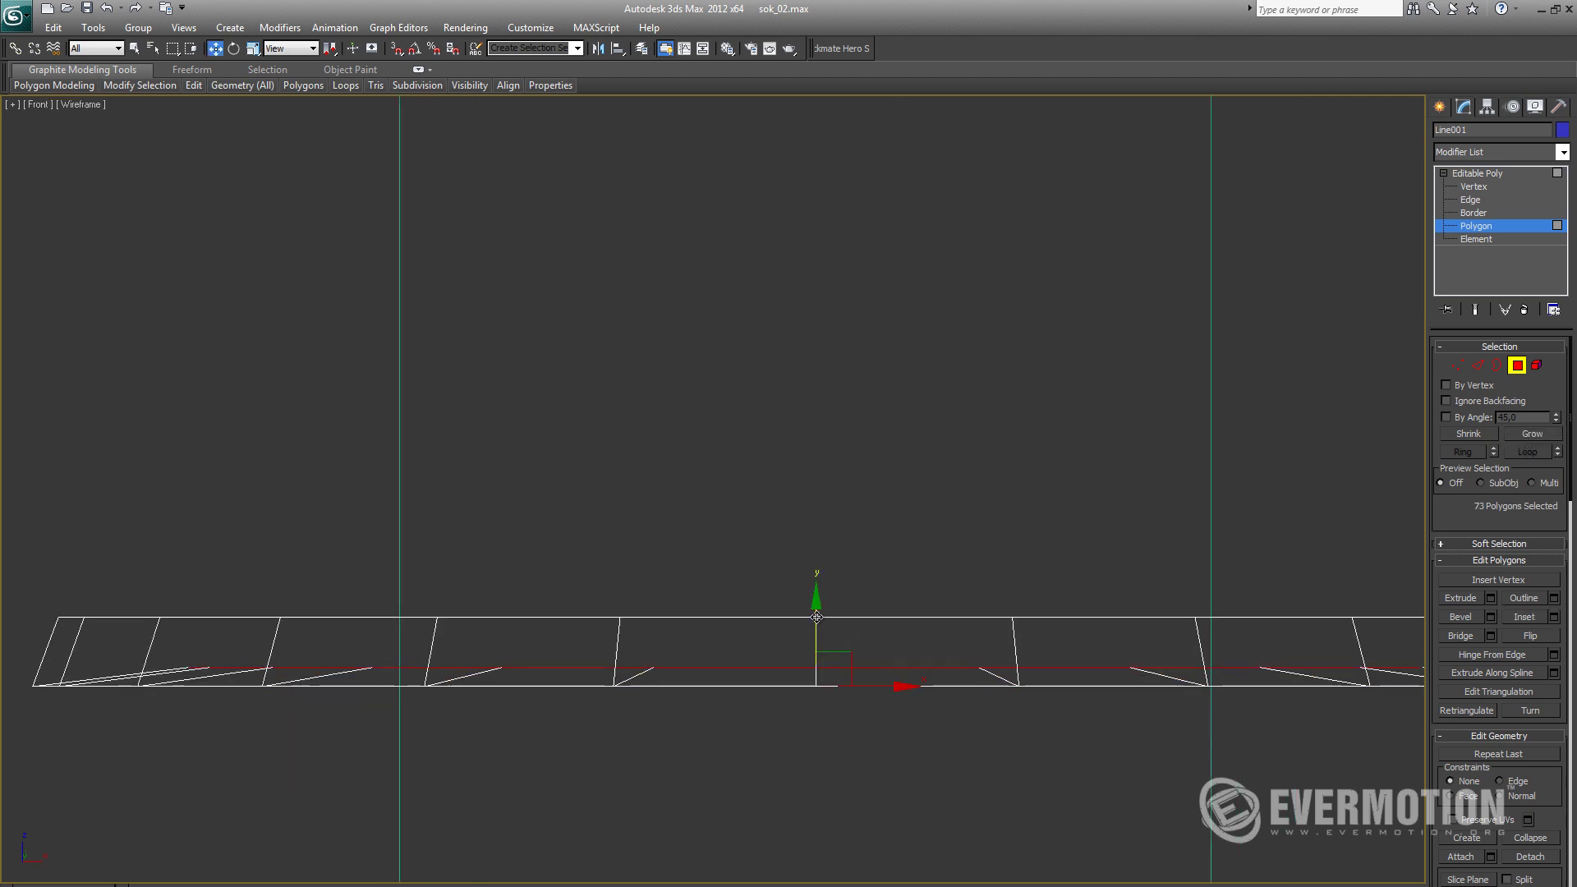
Step: Shrink the cap selection ring by ring down to the centre polygon, raising each smaller area to dome the inner bottom
{"action": "left_click", "coordinate": [1469, 433]}
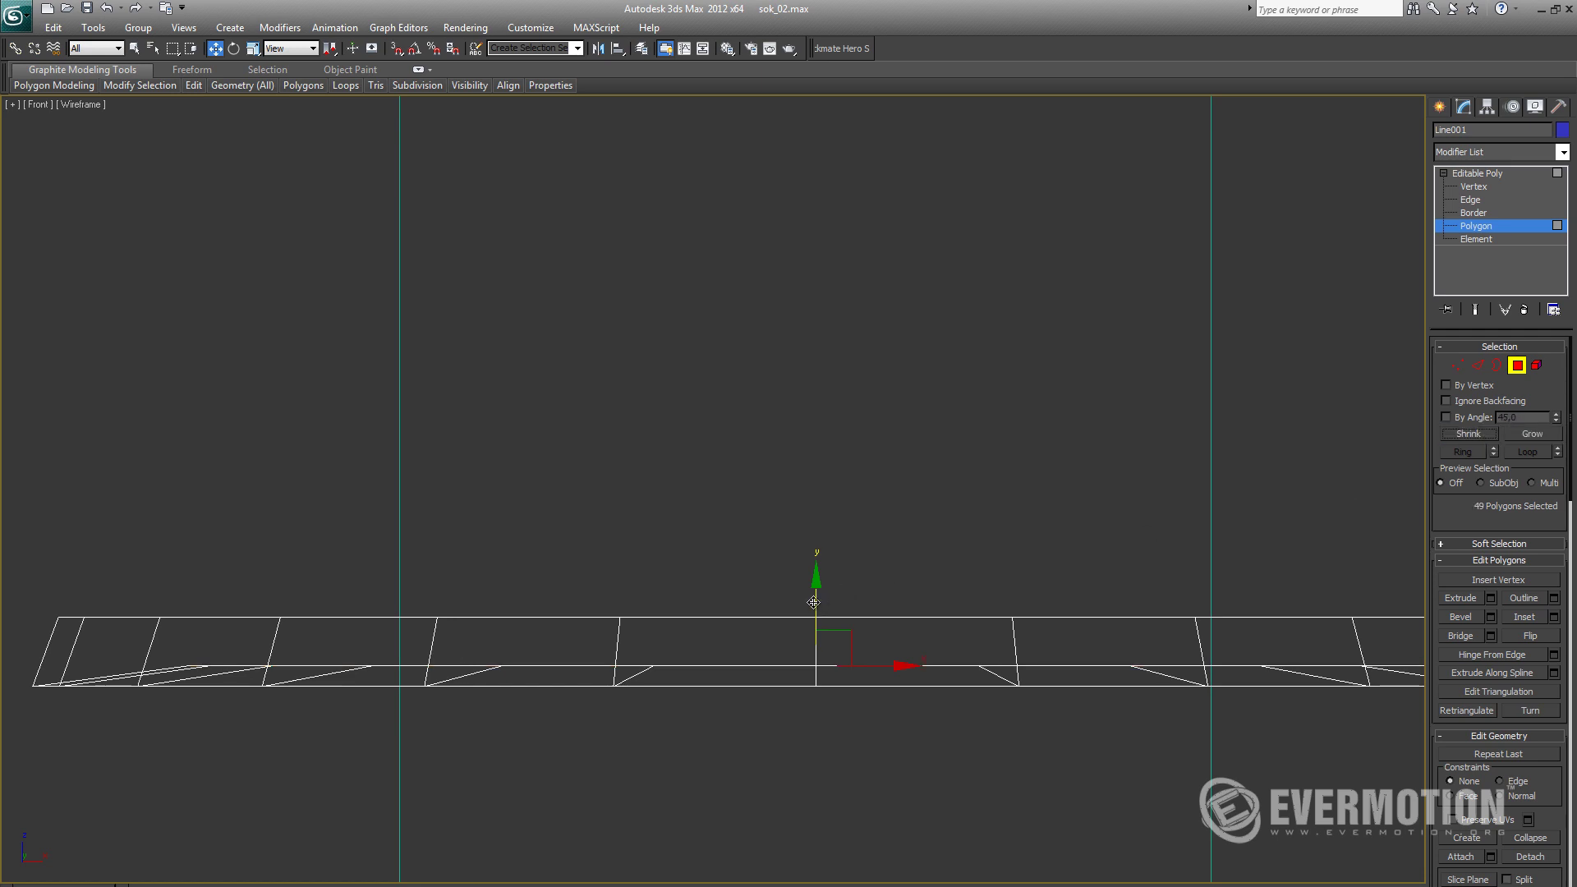
{"action": "left_click_drag", "start_coordinate": [813, 603], "coordinate": [824, 585]}
{"action": "left_click", "coordinate": [1463, 435]}
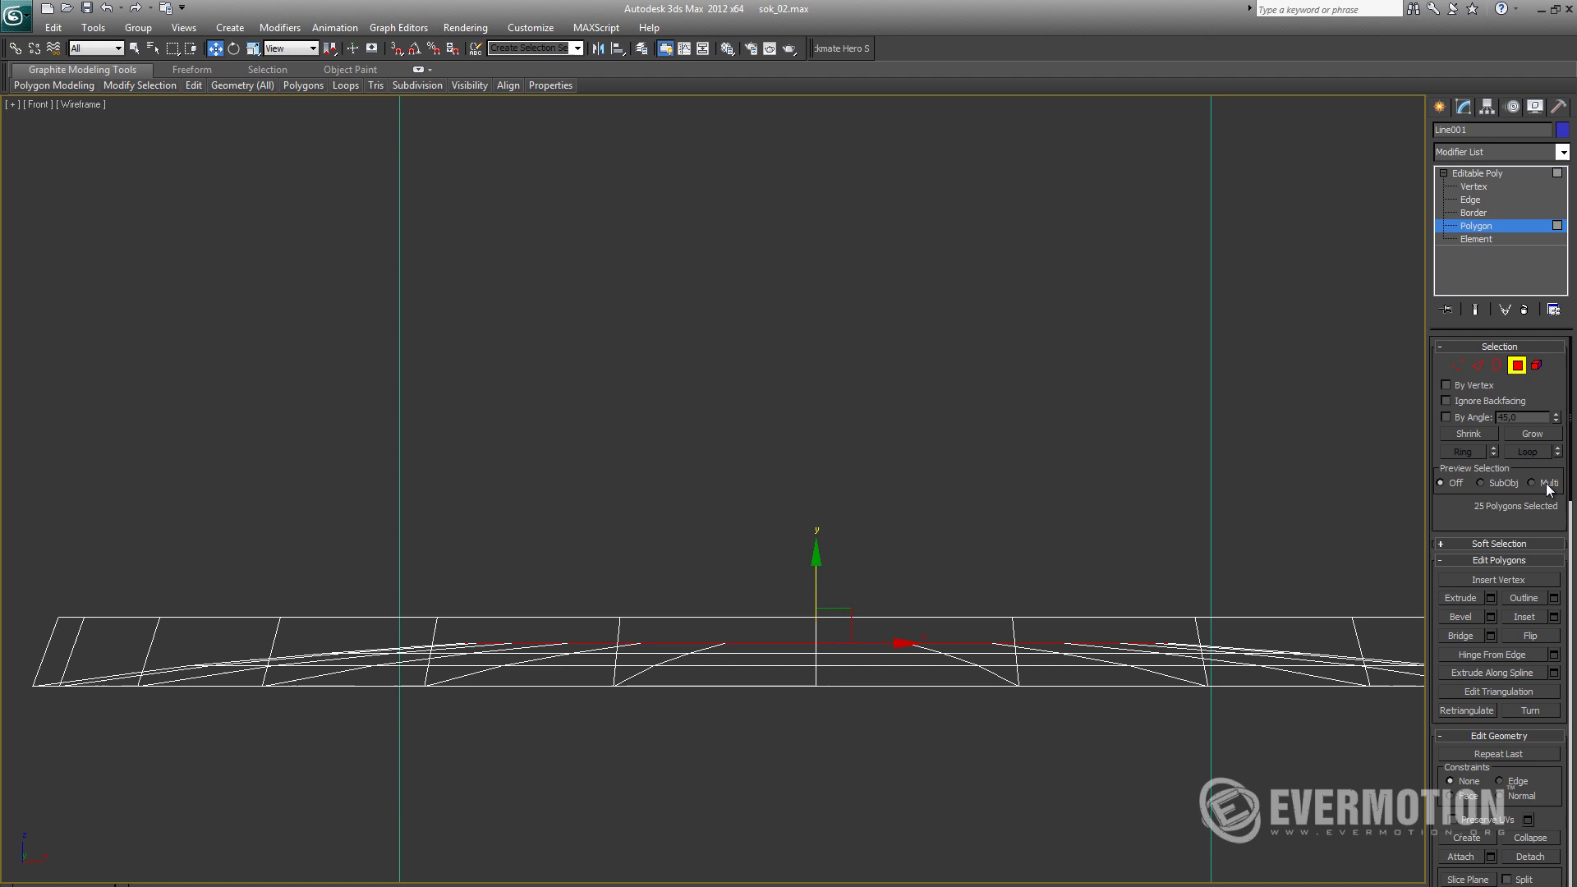
{"action": "left_click", "coordinate": [1459, 434]}
{"action": "scroll", "coordinate": [849, 570], "scroll_direction": "up", "scroll_amount": 2}
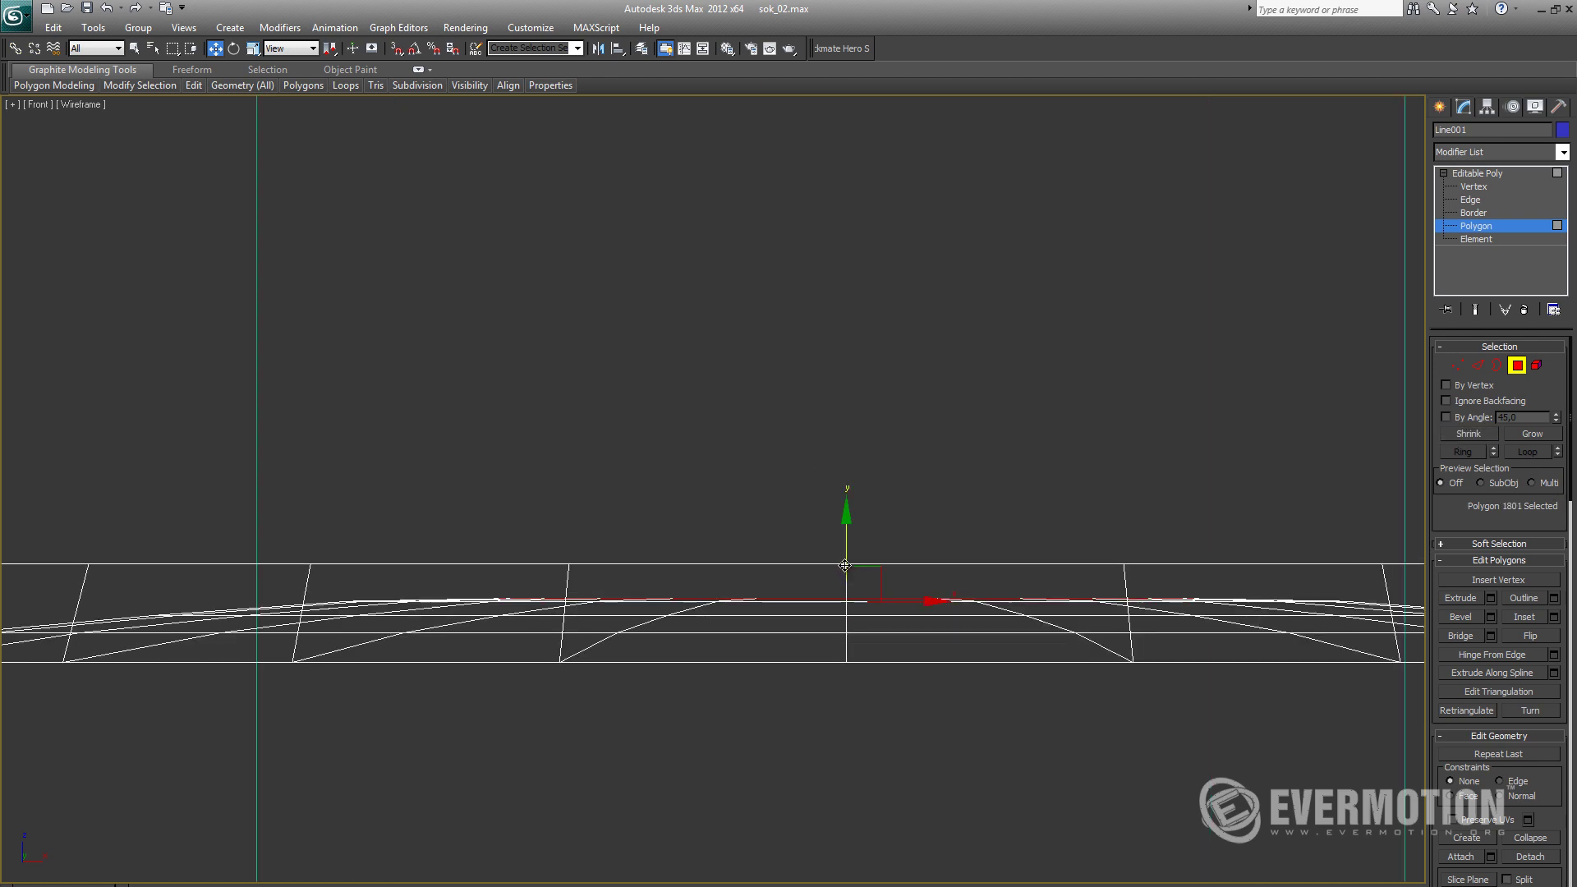
Step: Scale the edge loop between the inner wall and the domed bottom inward and raise it slightly to soften the corner
{"action": "scroll", "coordinate": [846, 571], "scroll_direction": "down", "scroll_amount": 2}
{"action": "middle_click_drag", "start_coordinate": [846, 571], "coordinate": [836, 605], "text": "alt"}
{"action": "scroll", "coordinate": [831, 599], "scroll_direction": "down", "scroll_amount": 4}
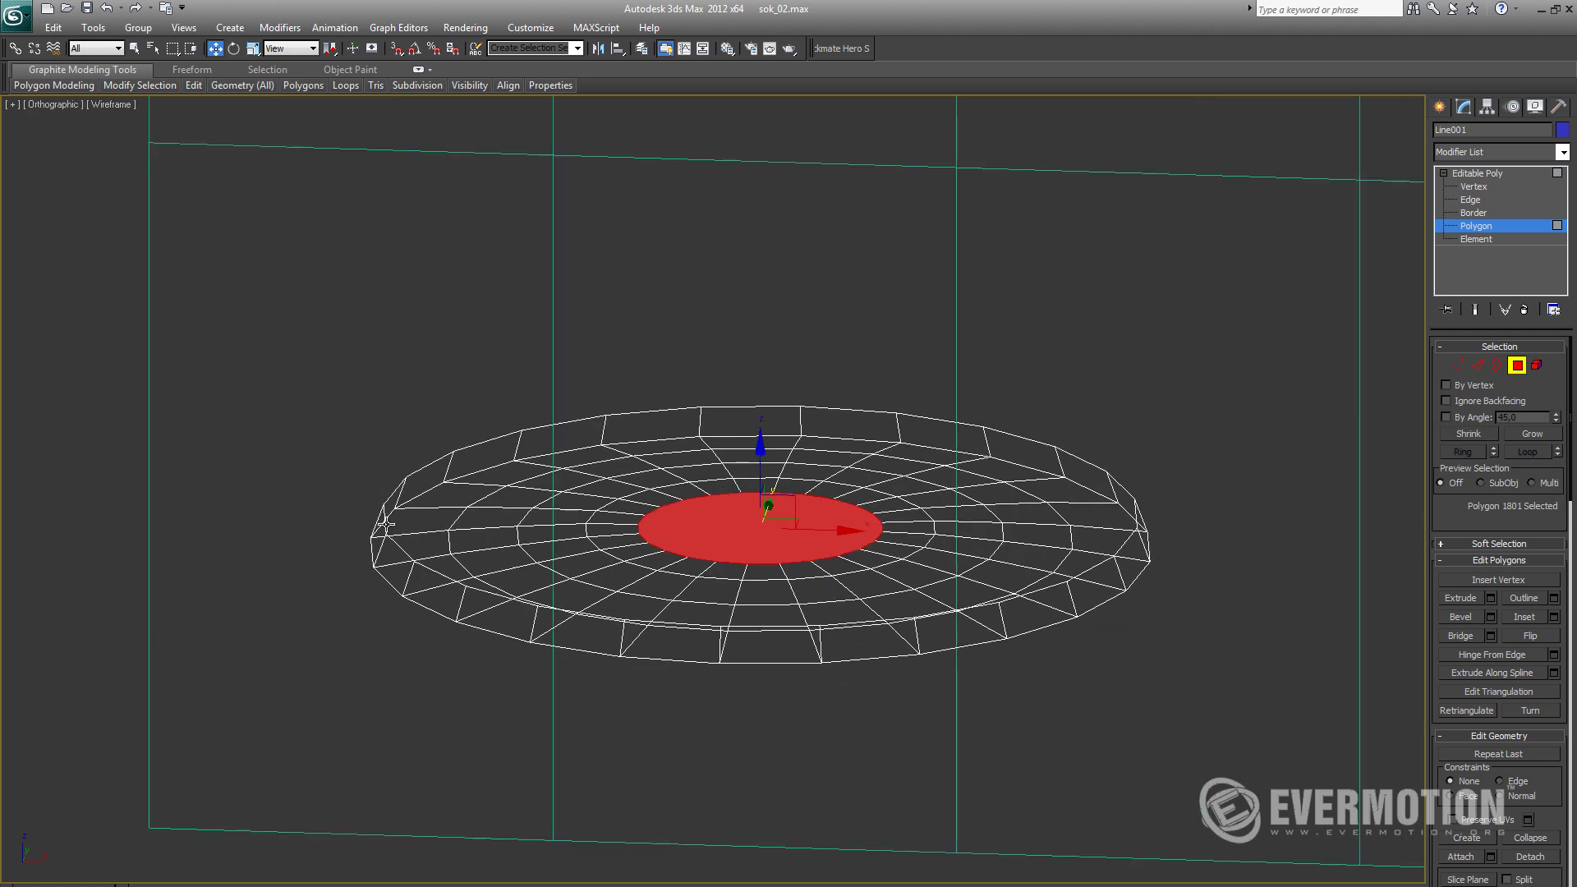
{"action": "key", "text": "2"}
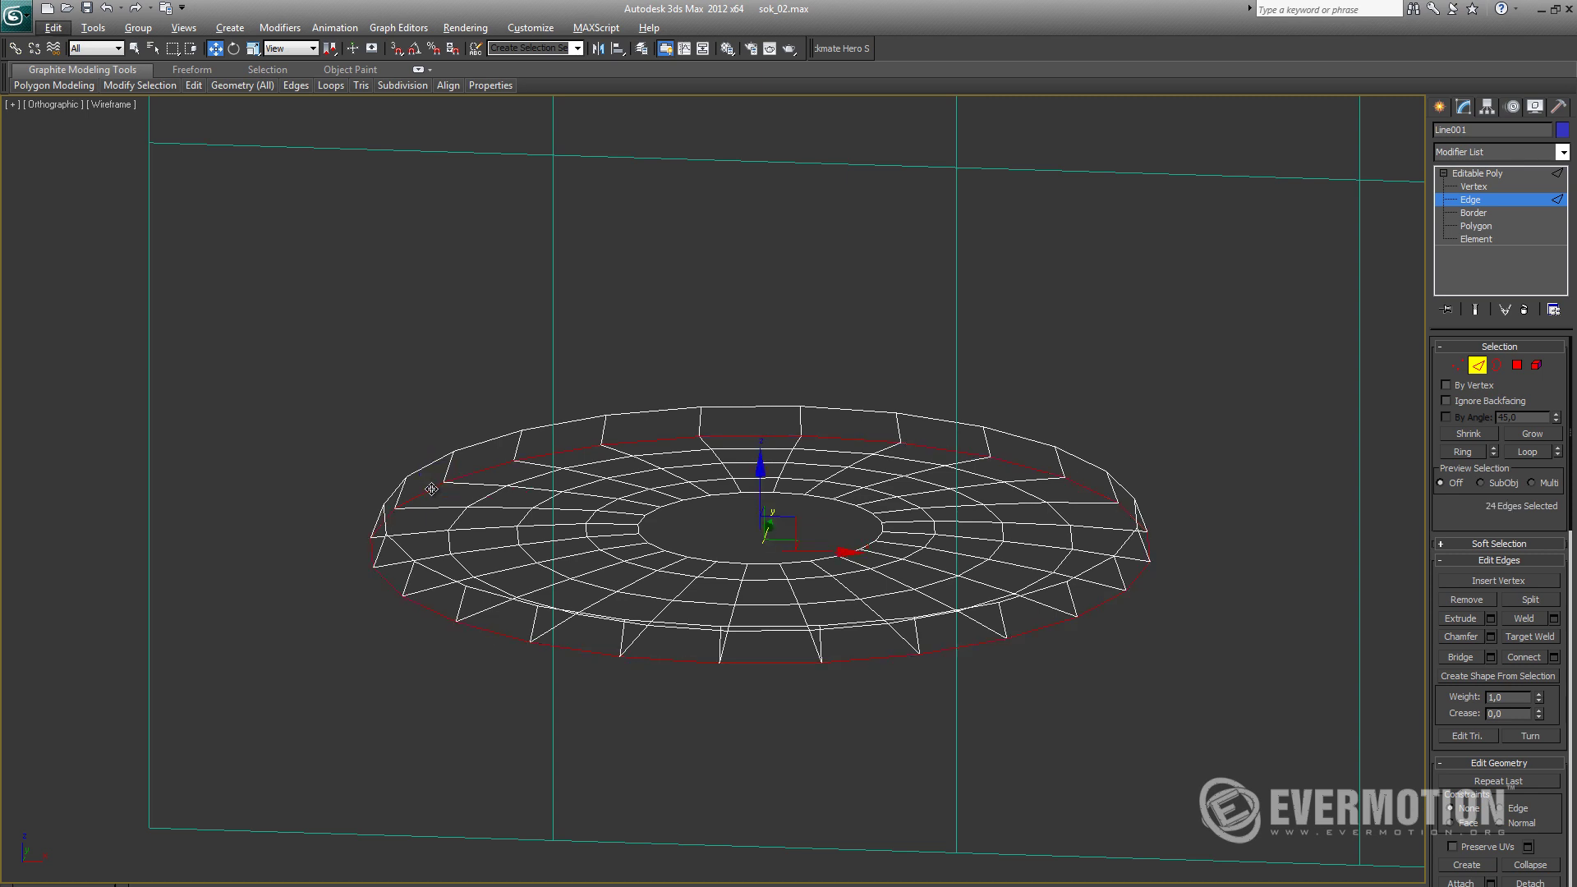
{"action": "key", "text": "r"}
{"action": "key", "text": "shift+x"}
{"action": "left_click_drag", "start_coordinate": [774, 537], "coordinate": [773, 548]}
{"action": "middle_click_drag", "start_coordinate": [773, 547], "coordinate": [760, 493], "text": "alt"}
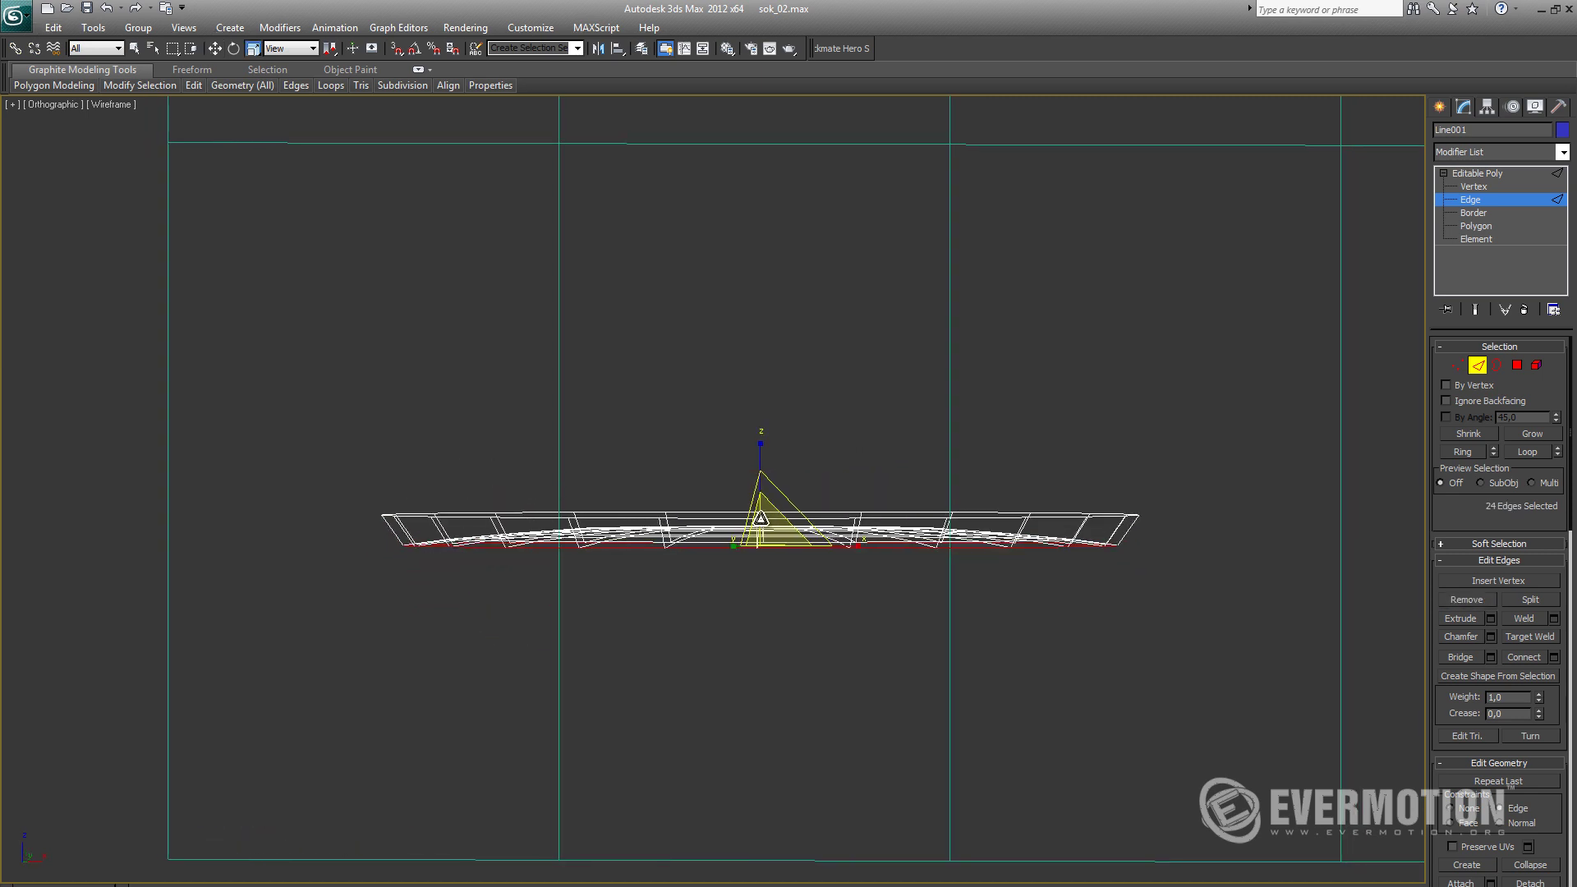
{"action": "key", "text": "w"}
{"action": "left_click_drag", "start_coordinate": [760, 481], "coordinate": [756, 474]}
{"action": "middle_click_drag", "start_coordinate": [757, 474], "coordinate": [743, 517], "text": "alt"}
Step: Return to polygon level and unhide all of the glass's polygons
{"action": "left_click", "coordinate": [1517, 365]}
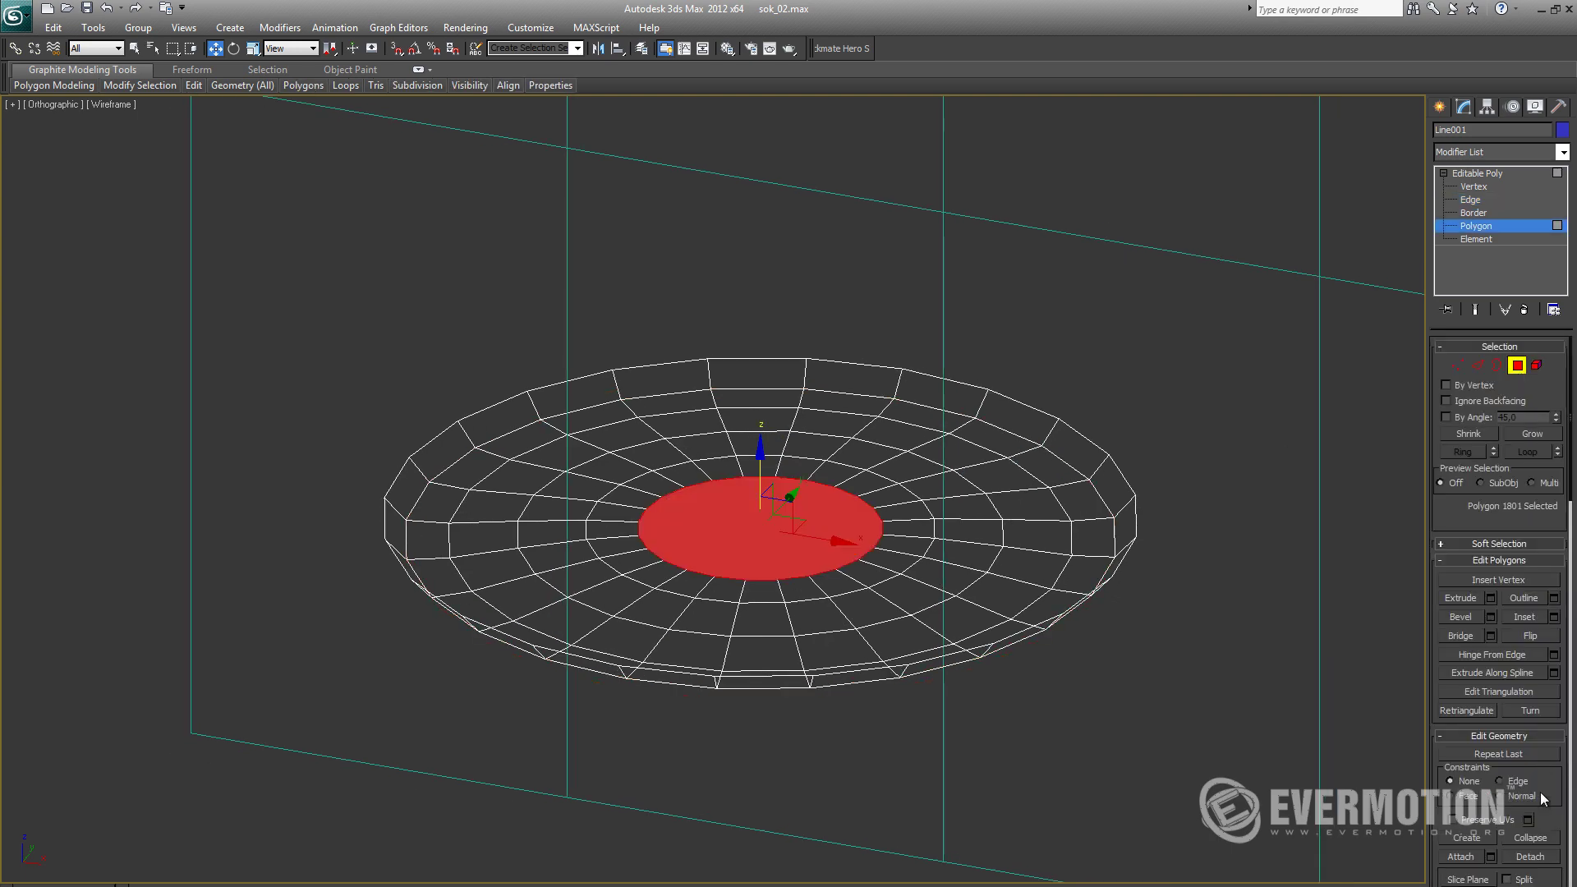
{"action": "scroll", "coordinate": [1548, 786], "scroll_direction": "down", "scroll_amount": 5}
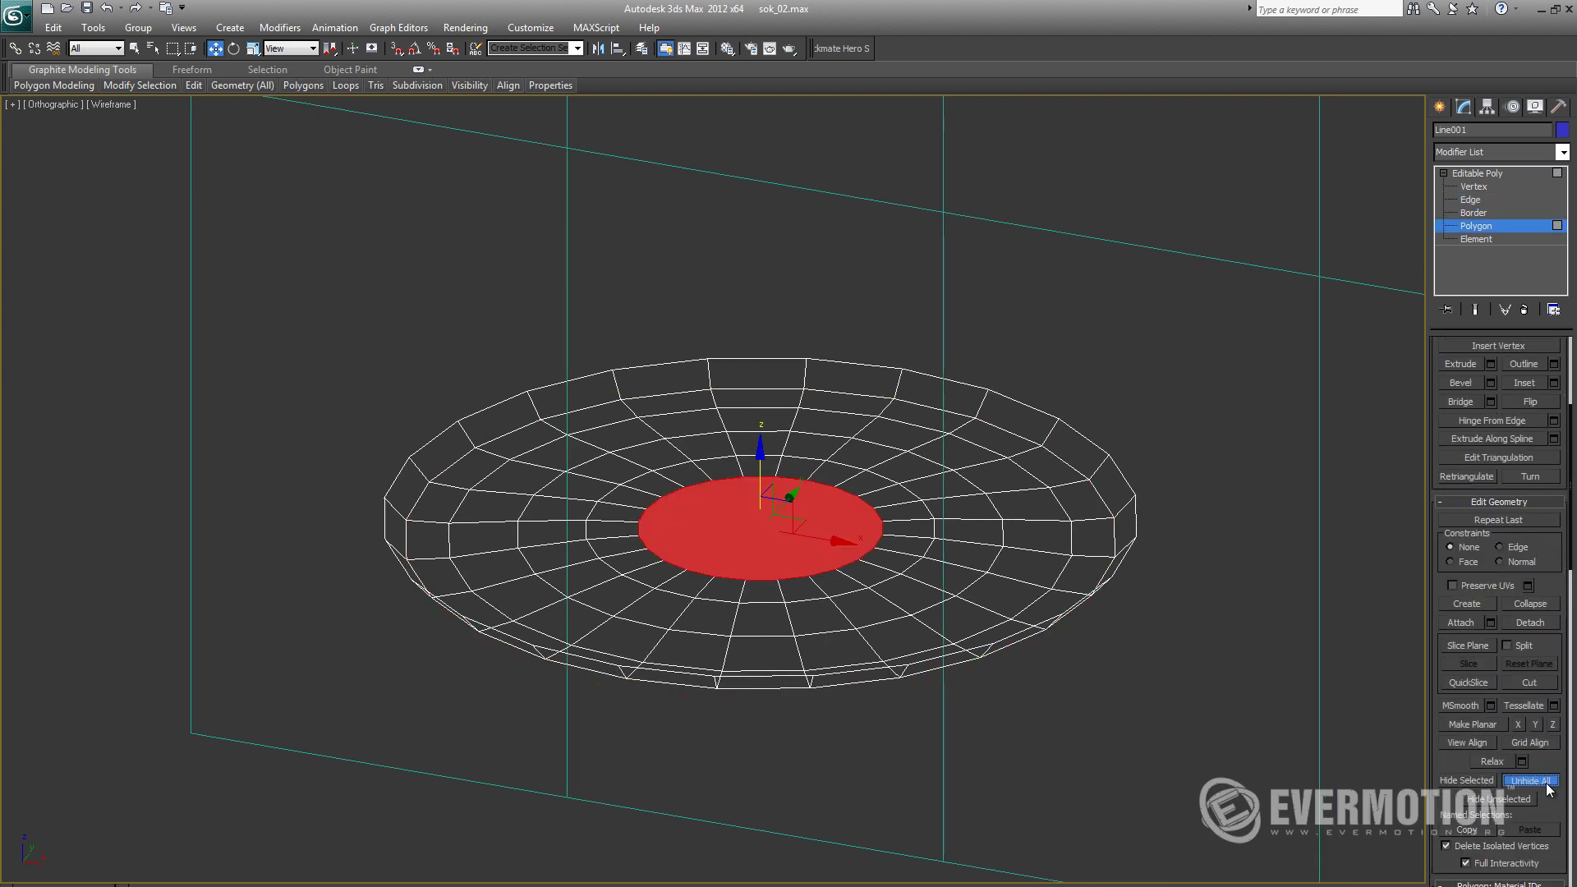
{"action": "left_click", "coordinate": [1536, 782]}
Step: Examine the whole glass in wireframe from the rebuilt inner bottom up to the rim
{"action": "scroll", "coordinate": [786, 598], "scroll_direction": "down", "scroll_amount": 2}
{"action": "scroll", "coordinate": [786, 598], "scroll_direction": "down", "scroll_amount": 3}
{"action": "middle_click_drag", "start_coordinate": [786, 598], "coordinate": [825, 550], "text": "alt"}
{"action": "scroll", "coordinate": [801, 567], "scroll_direction": "up", "scroll_amount": 3}
{"action": "middle_click_drag", "start_coordinate": [825, 550], "coordinate": [785, 553]}
{"action": "scroll", "coordinate": [801, 567], "scroll_direction": "up", "scroll_amount": 1}
{"action": "scroll", "coordinate": [786, 553], "scroll_direction": "down", "scroll_amount": 6}
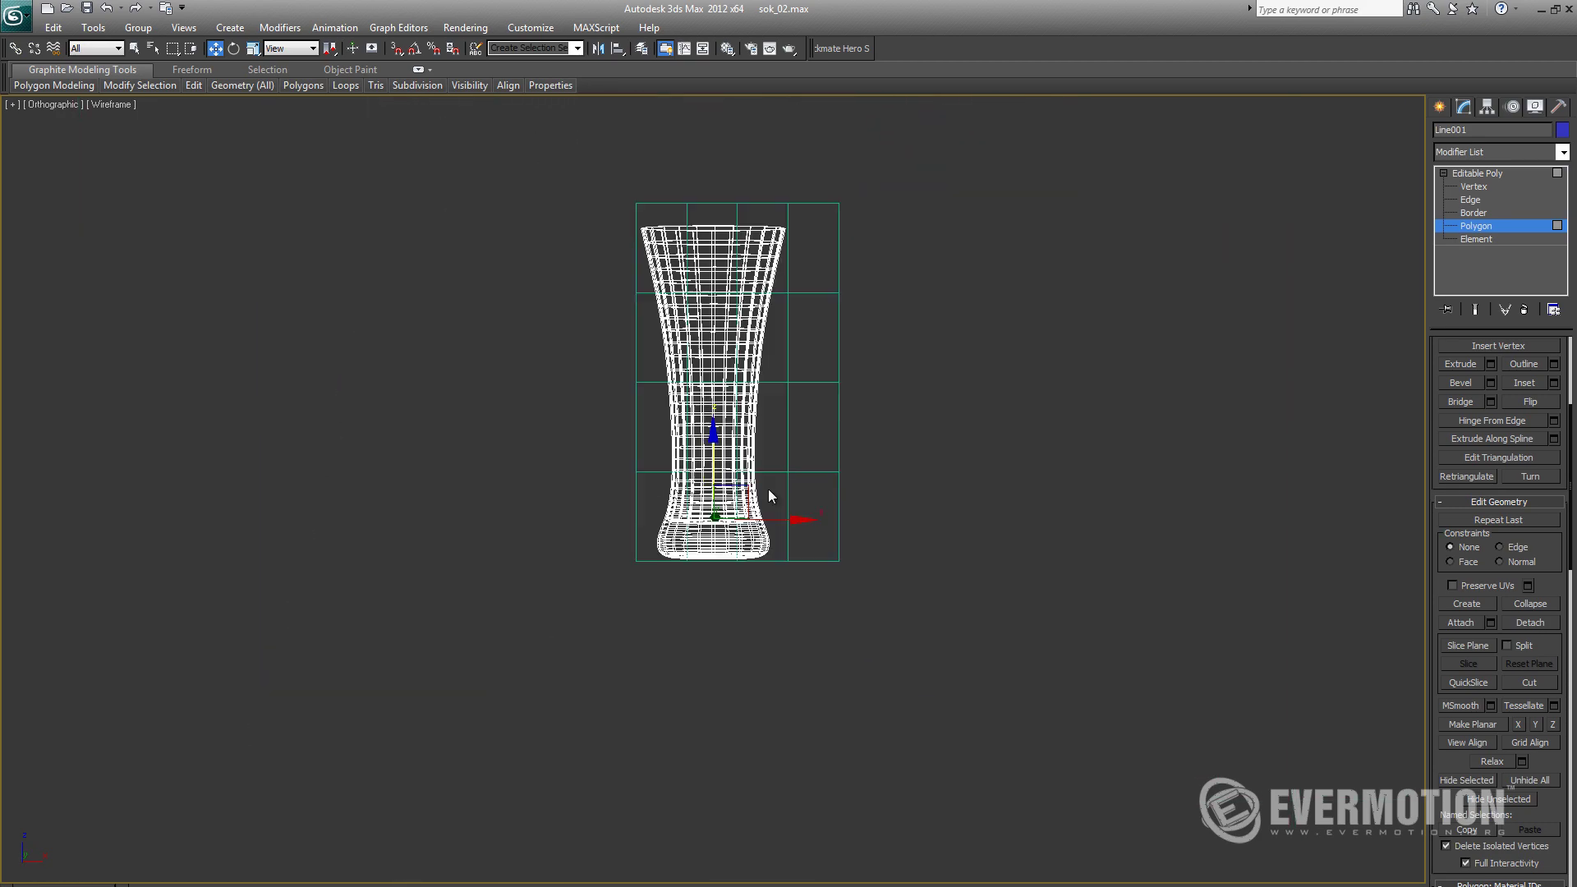
{"action": "scroll", "coordinate": [765, 599], "scroll_direction": "up", "scroll_amount": 2}
{"action": "middle_click_drag", "start_coordinate": [767, 496], "coordinate": [761, 621]}
{"action": "middle_click_drag", "start_coordinate": [762, 621], "coordinate": [730, 685]}
{"action": "scroll", "coordinate": [730, 685], "scroll_direction": "up", "scroll_amount": 3}
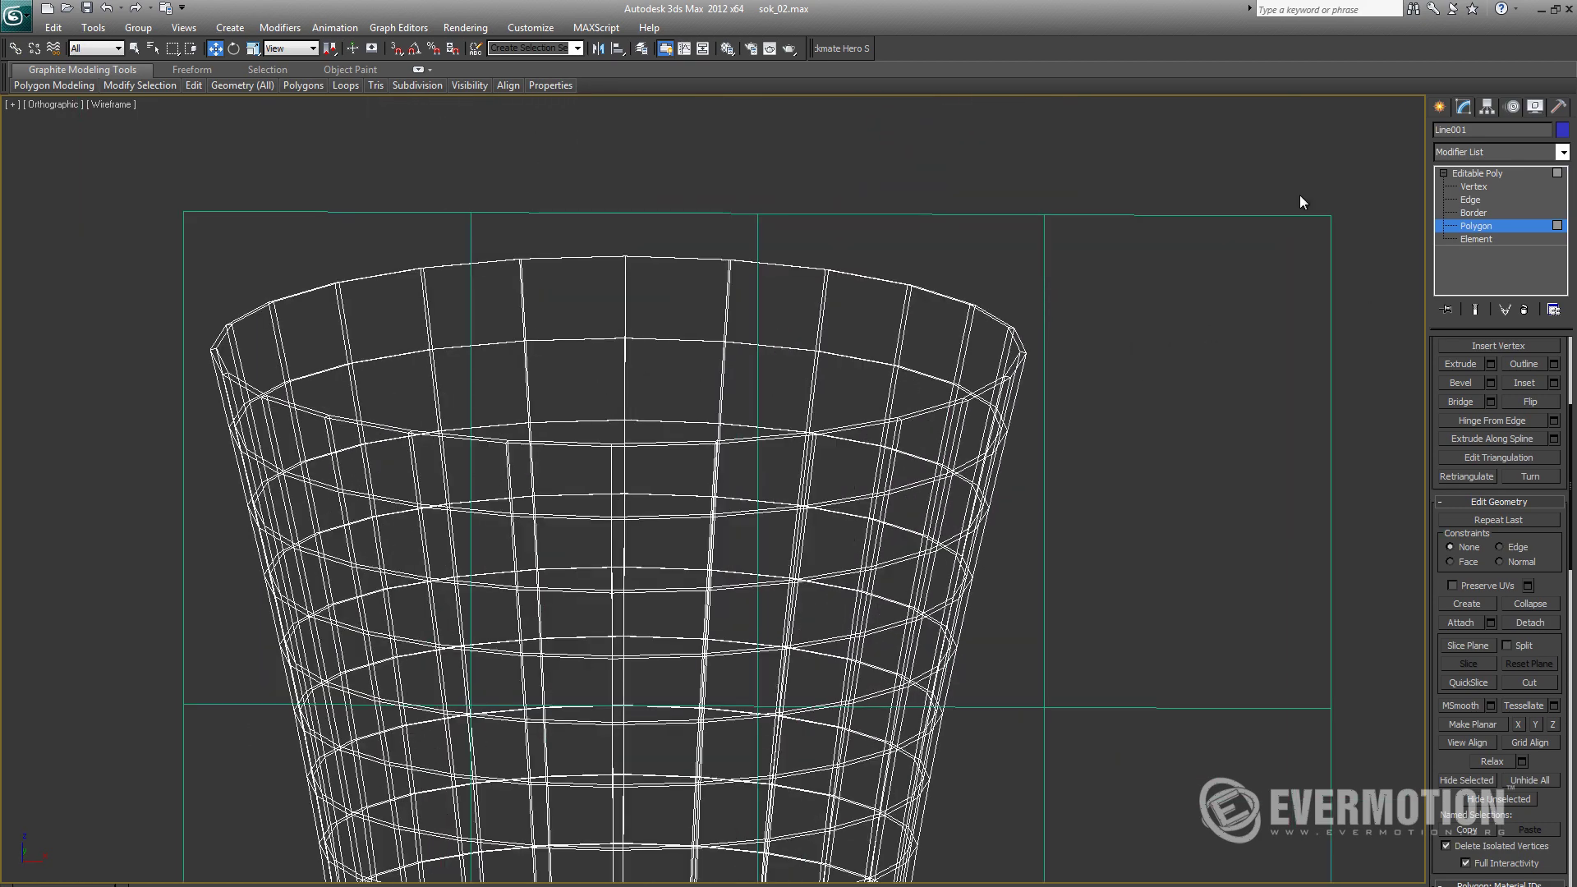
Step: Leave polygon editing, isolate the glass, and show it shaded with edged faces and see-through off
{"action": "left_click", "coordinate": [1438, 108]}
{"action": "key", "text": "F3"}
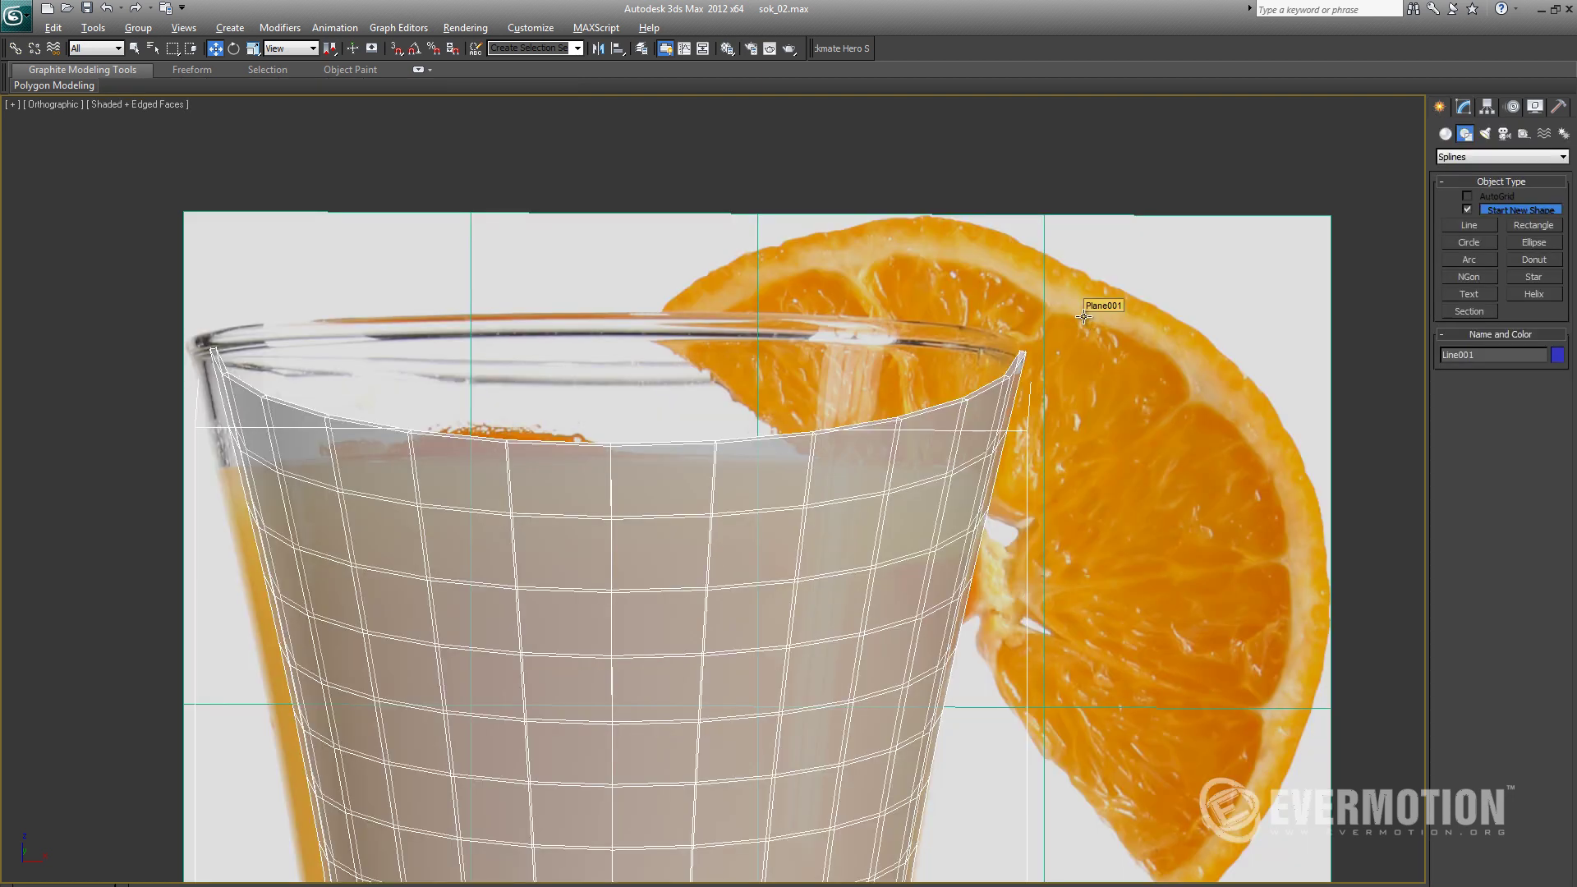
{"action": "key", "text": "alt+q"}
{"action": "key", "text": "alt+x"}
Step: Select the ring of short edges across the glass's rim and convert it to the rim's top polygons
{"action": "scroll", "coordinate": [985, 599], "scroll_direction": "up", "scroll_amount": 4}
{"action": "middle_click_drag", "start_coordinate": [1018, 328], "coordinate": [1341, 229]}
{"action": "left_click", "coordinate": [1464, 107]}
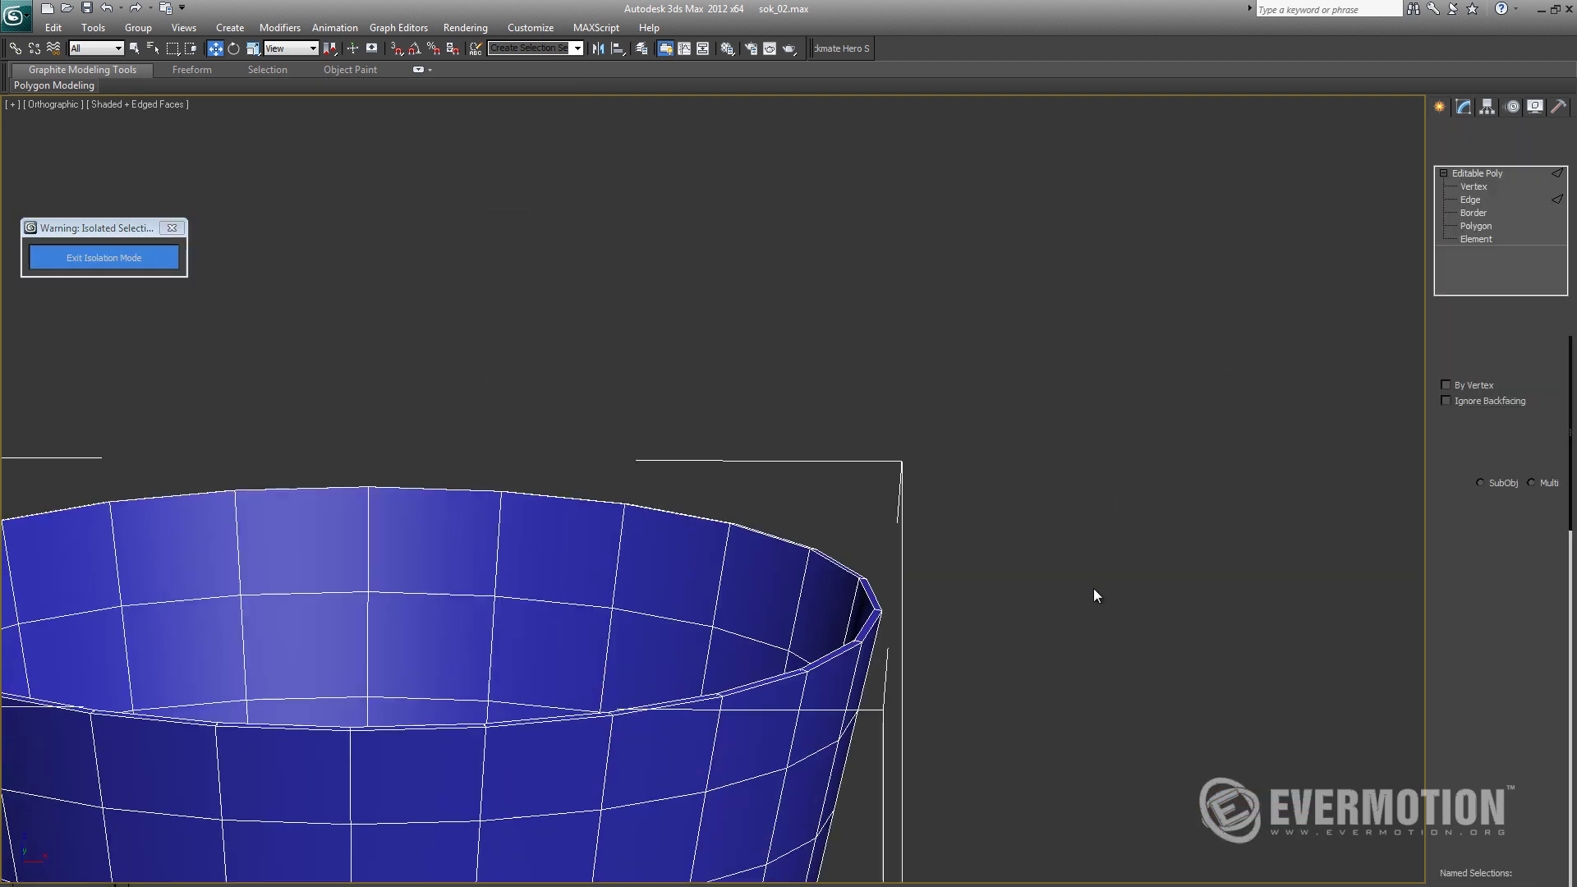
{"action": "middle_click_drag", "start_coordinate": [1095, 595], "coordinate": [1074, 457]}
{"action": "scroll", "coordinate": [1068, 462], "scroll_direction": "up", "scroll_amount": 2}
{"action": "left_click", "coordinate": [965, 513]}
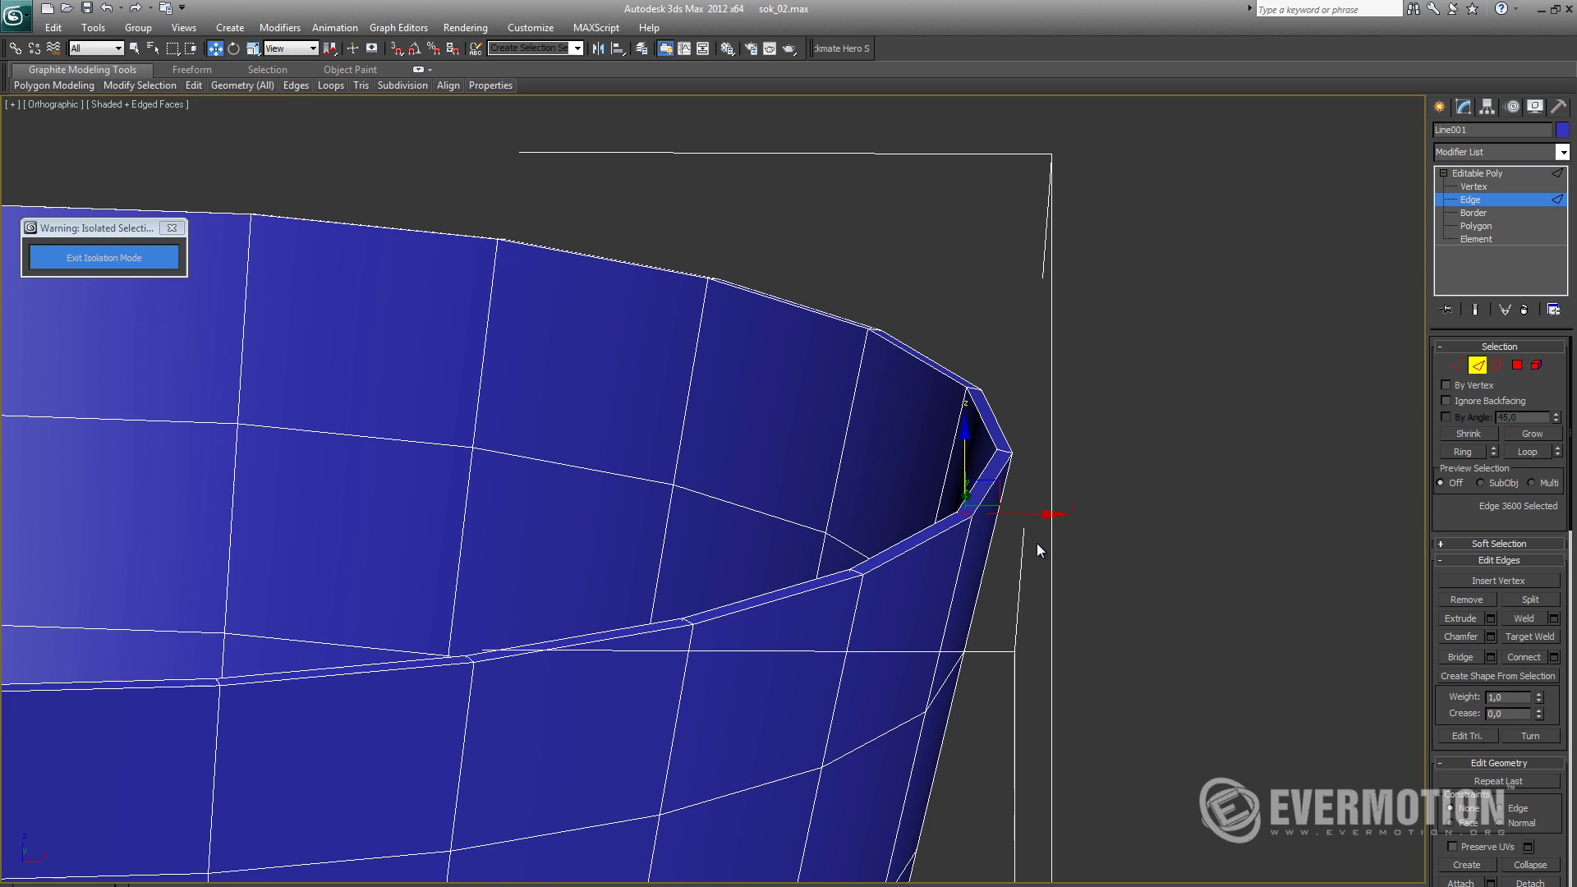
{"action": "key", "text": "ctrl+z"}
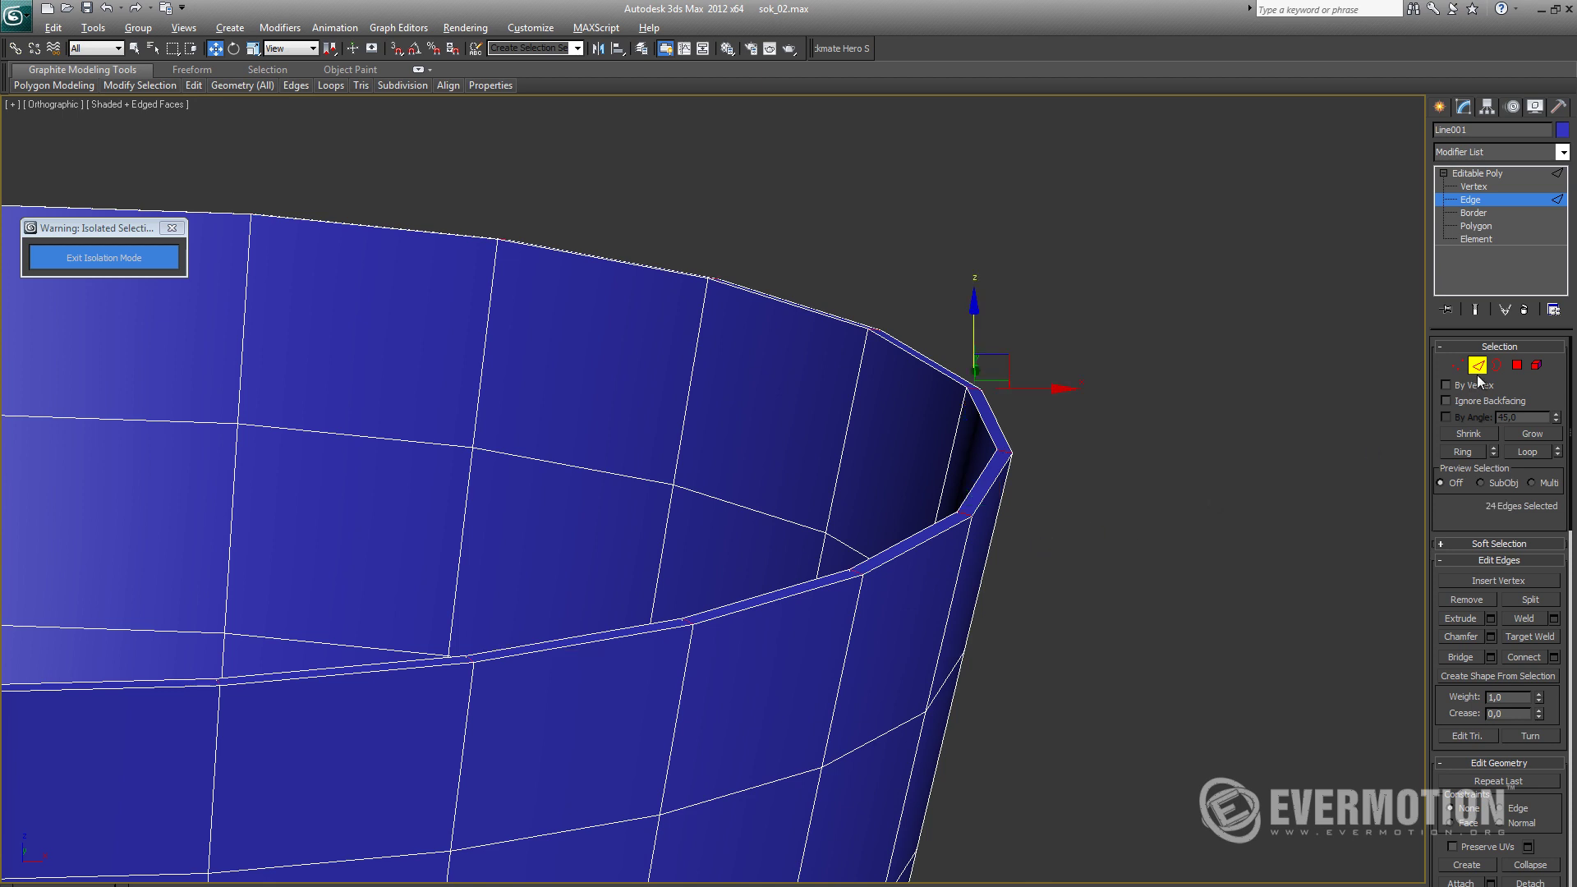
{"action": "left_click", "coordinate": [1516, 366]}
{"action": "scroll", "coordinate": [1271, 440], "scroll_direction": "up", "scroll_amount": 3}
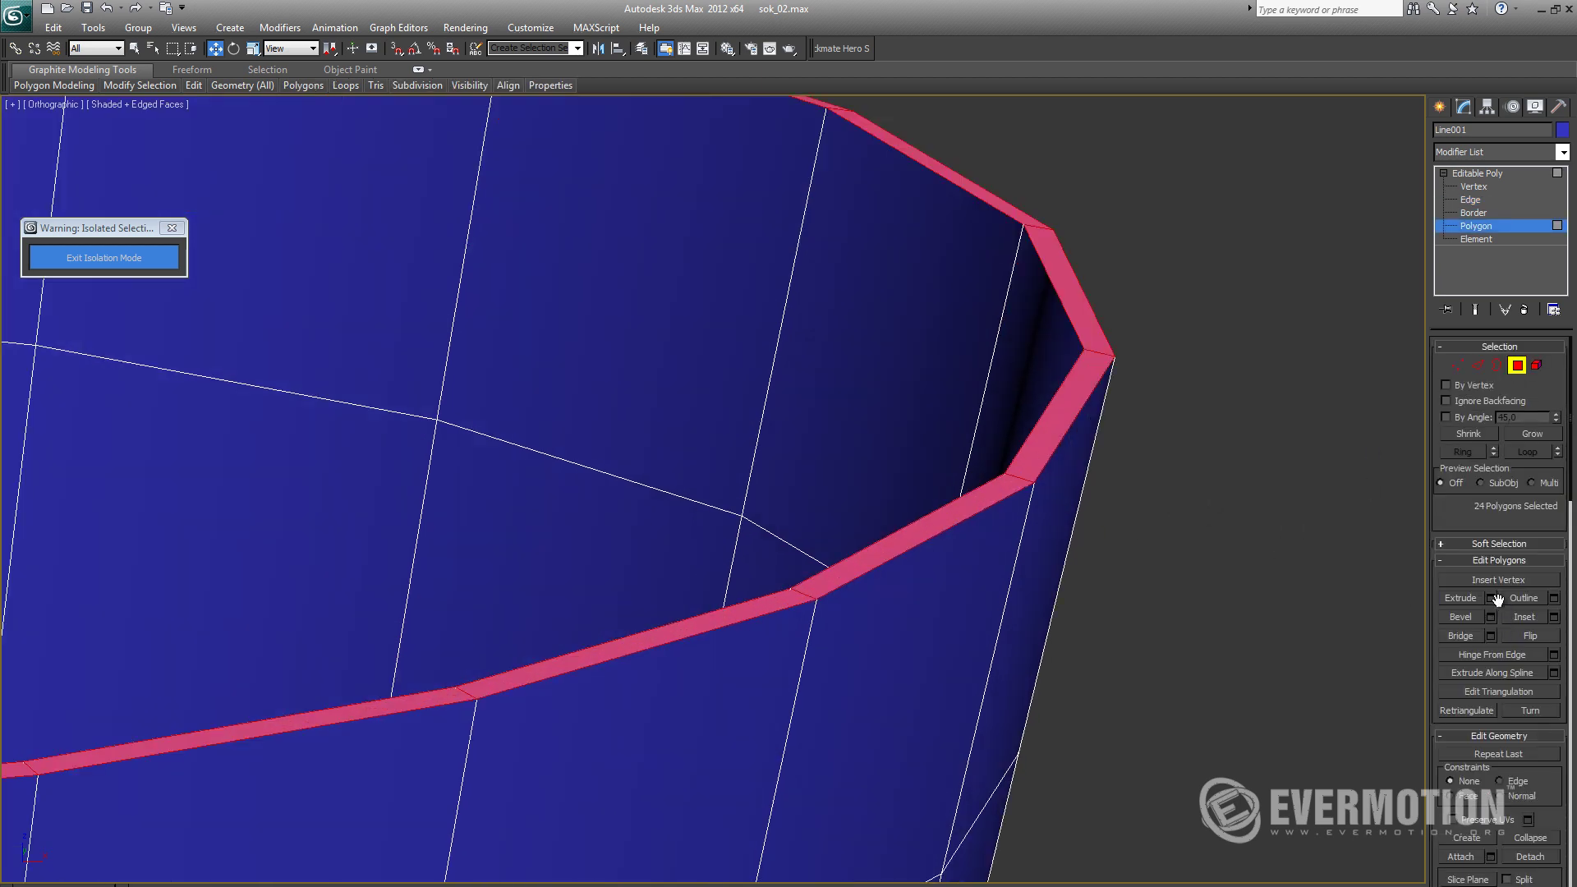
Step: Extrude the rim polygons upward by about 0.029 cm, checking the rim's outer corner in the wireframe Front view
{"action": "left_click", "coordinate": [1491, 600]}
{"action": "key", "text": "f"}
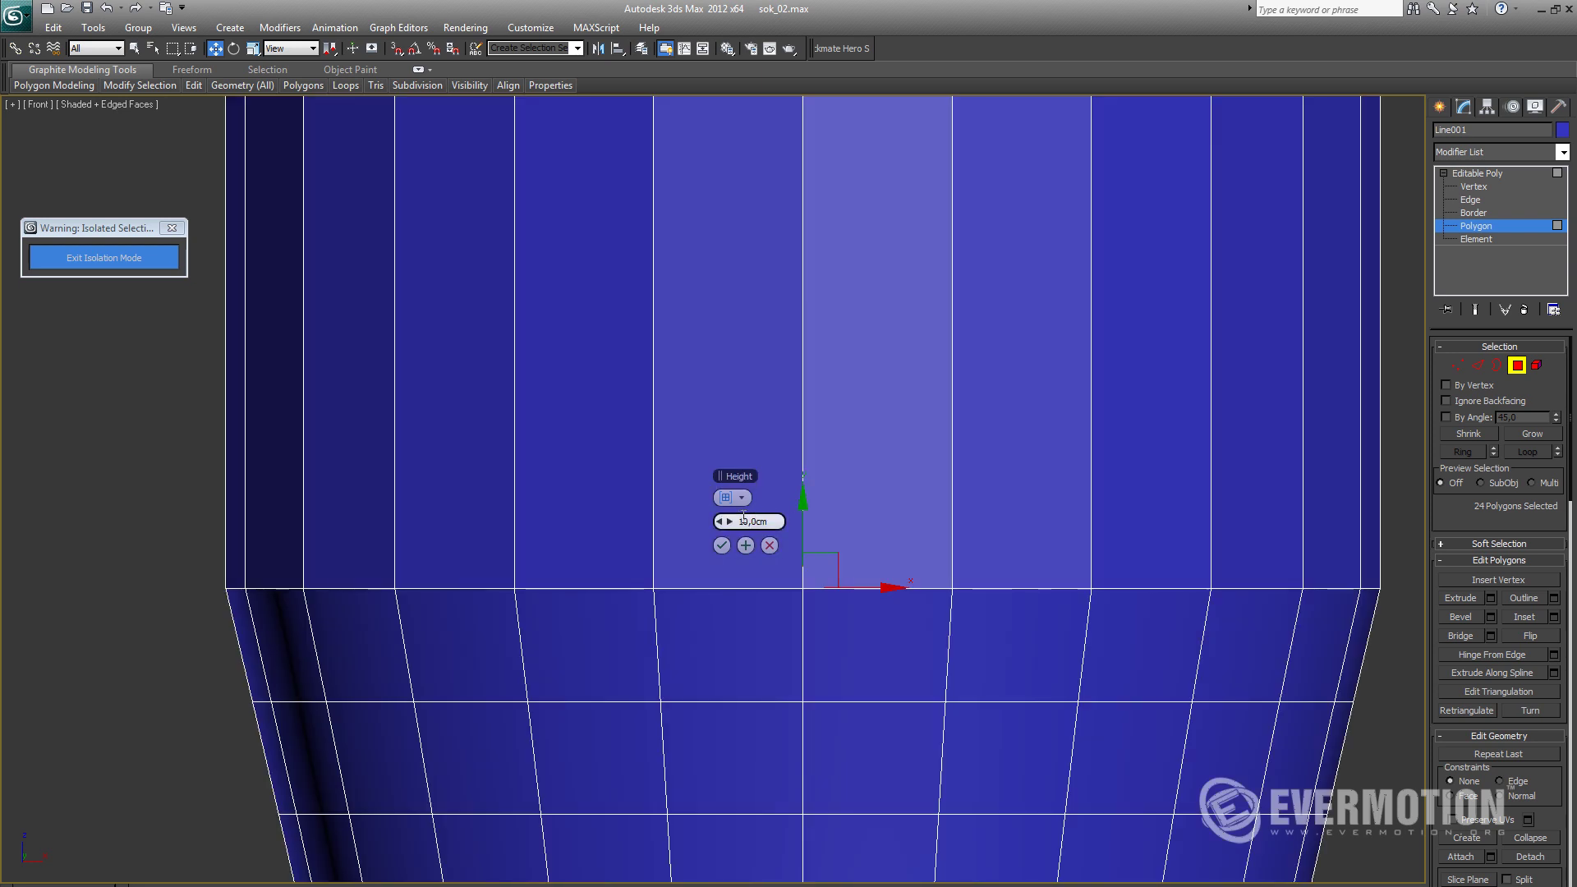
{"action": "middle_click_drag", "start_coordinate": [1152, 641], "coordinate": [628, 596]}
{"action": "scroll", "coordinate": [629, 595], "scroll_direction": "up", "scroll_amount": 4}
{"action": "middle_click_drag", "start_coordinate": [942, 626], "coordinate": [637, 491]}
{"action": "scroll", "coordinate": [637, 490], "scroll_direction": "up", "scroll_amount": 3}
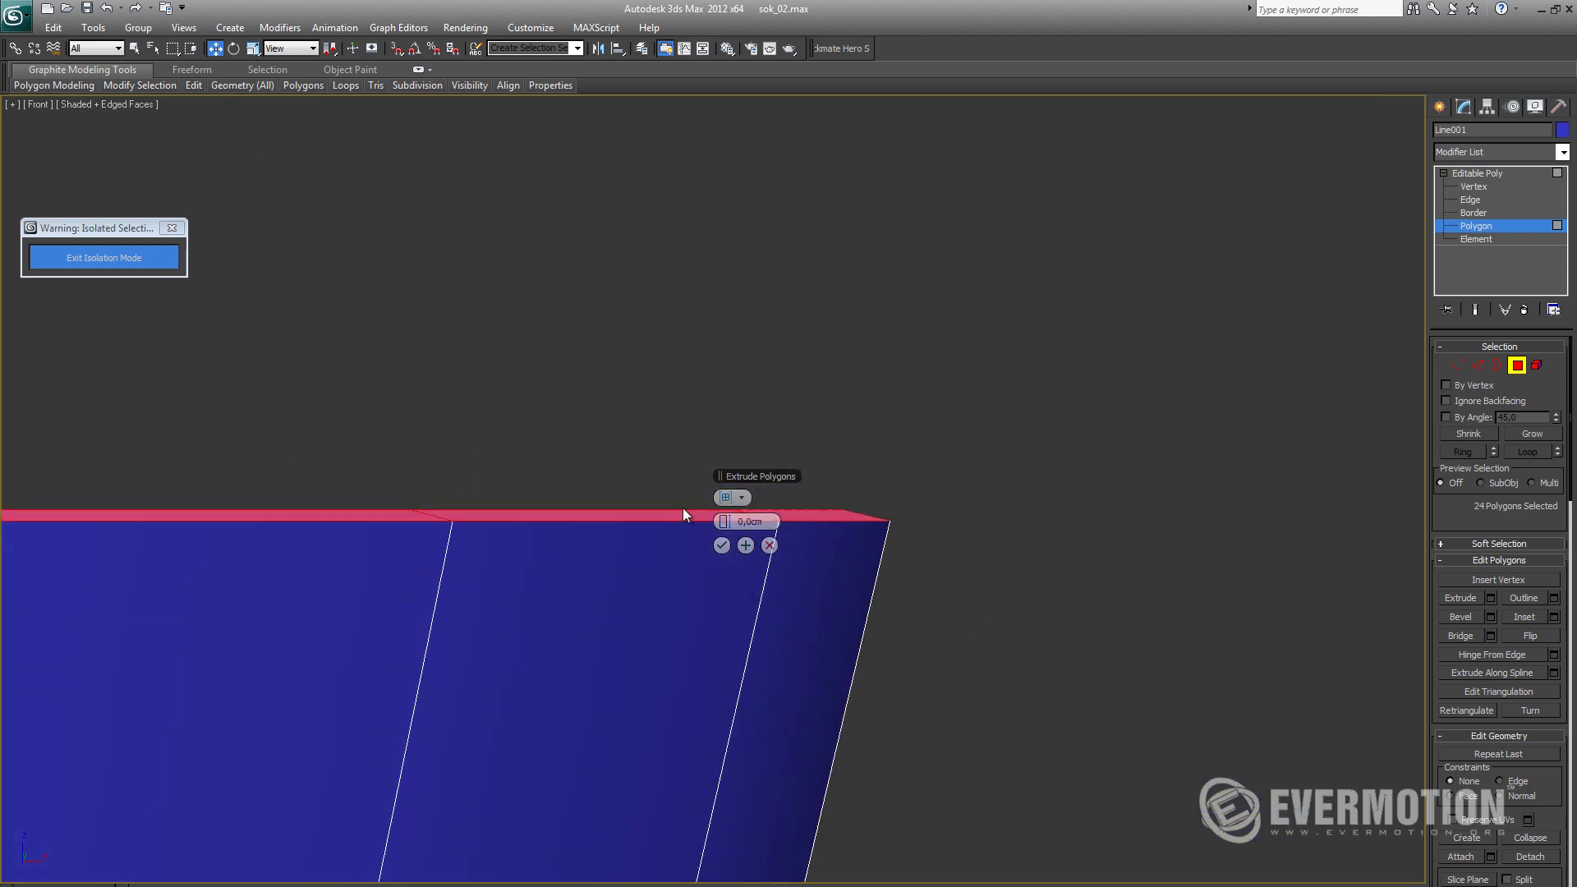
{"action": "left_click_drag", "start_coordinate": [728, 523], "coordinate": [792, 522]}
{"action": "key", "text": "F3"}
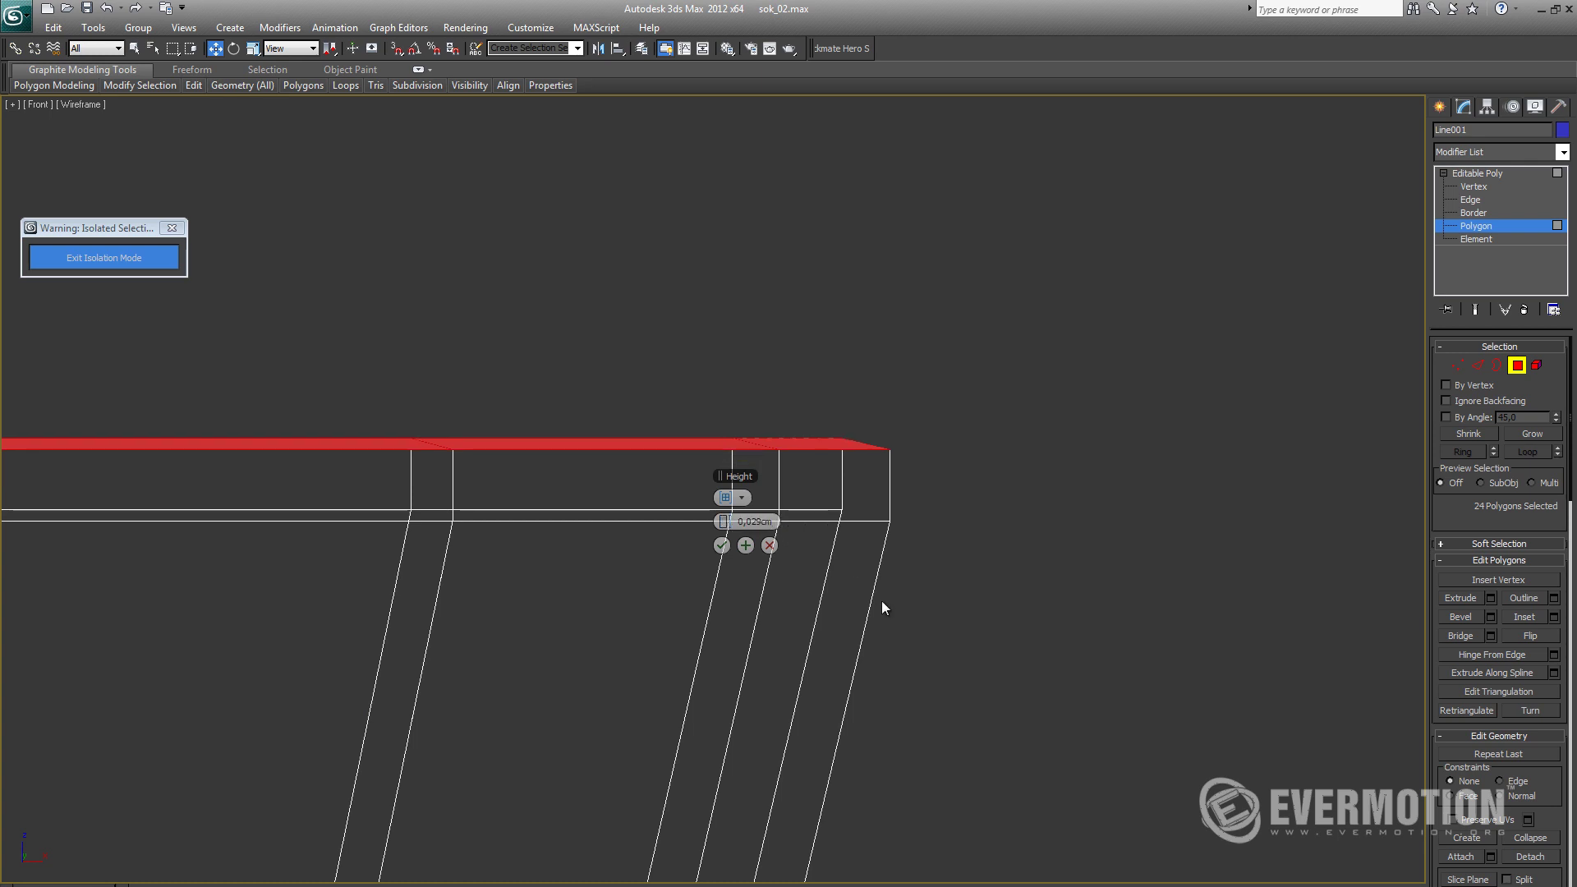
Step: Set the rim extrusion's height to 0.0483 cm and accept it
{"action": "scroll", "coordinate": [884, 604], "scroll_direction": "down", "scroll_amount": 3}
{"action": "scroll", "coordinate": [884, 605], "scroll_direction": "down", "scroll_amount": 3}
{"action": "scroll", "coordinate": [844, 584], "scroll_direction": "up", "scroll_amount": 3}
{"action": "scroll", "coordinate": [739, 521], "scroll_direction": "up", "scroll_amount": 2}
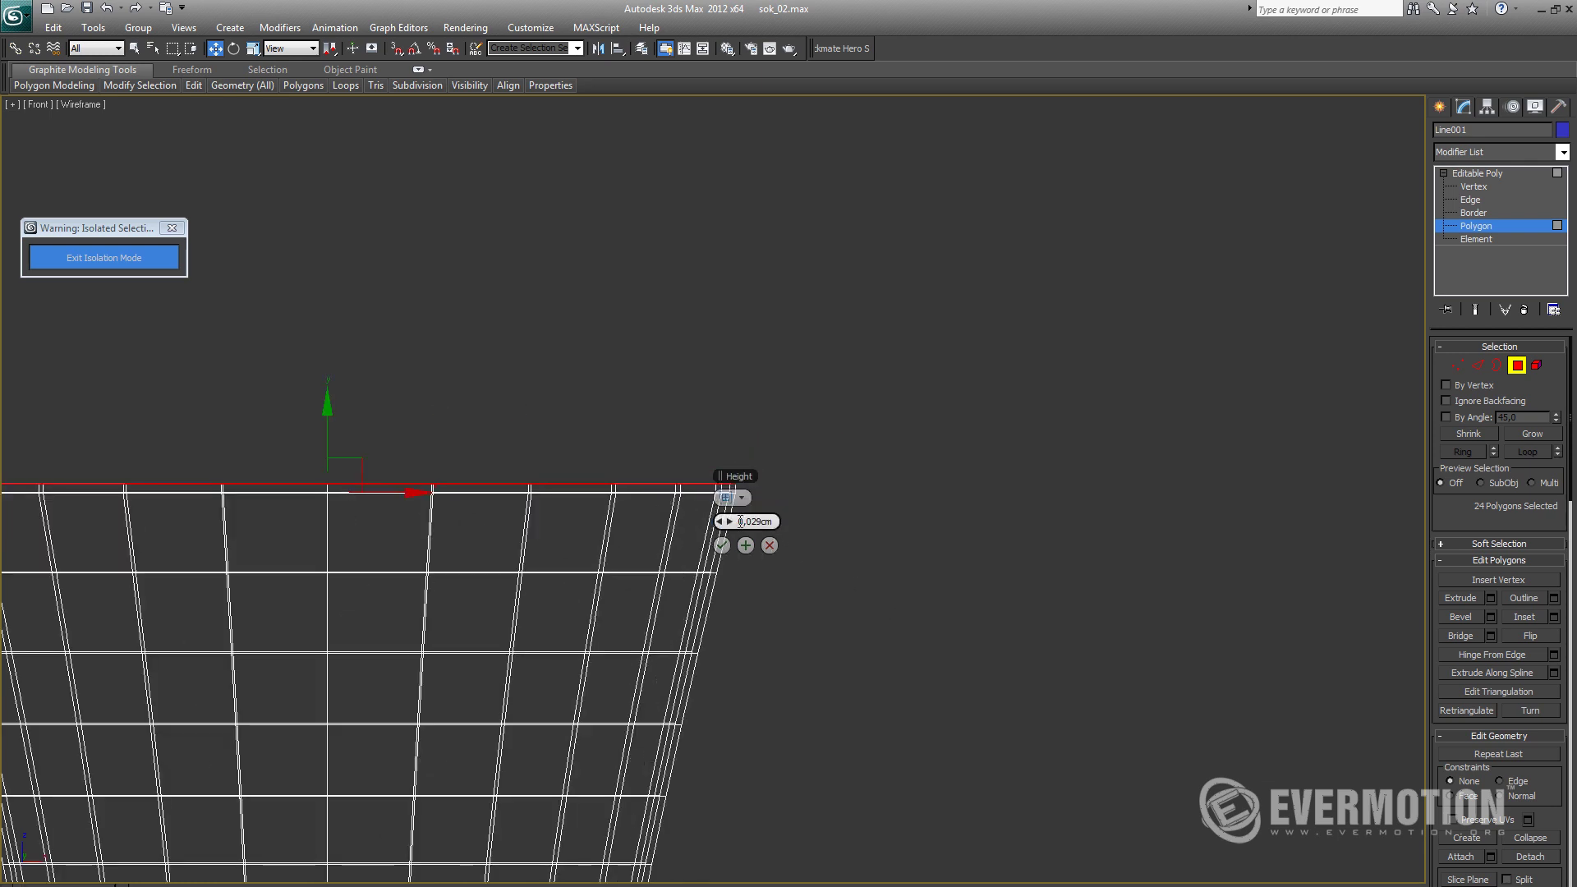
{"action": "left_click_drag", "start_coordinate": [728, 521], "coordinate": [733, 531]}
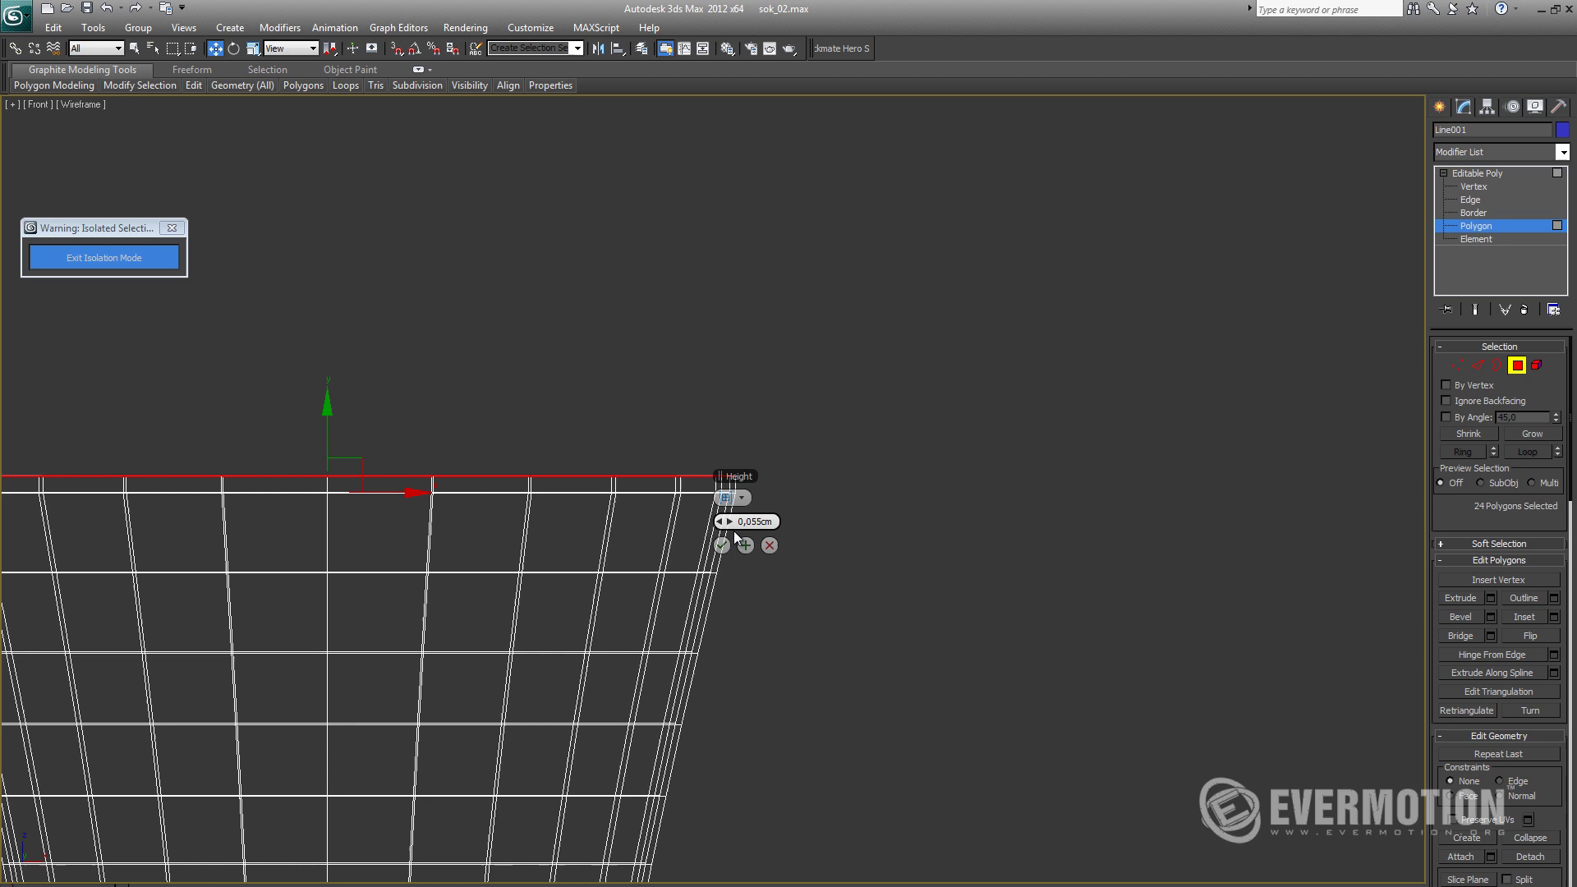
{"action": "scroll", "coordinate": [732, 531], "scroll_direction": "down", "scroll_amount": 3}
{"action": "scroll", "coordinate": [759, 618], "scroll_direction": "down", "scroll_amount": 1}
{"action": "scroll", "coordinate": [759, 619], "scroll_direction": "up", "scroll_amount": 6}
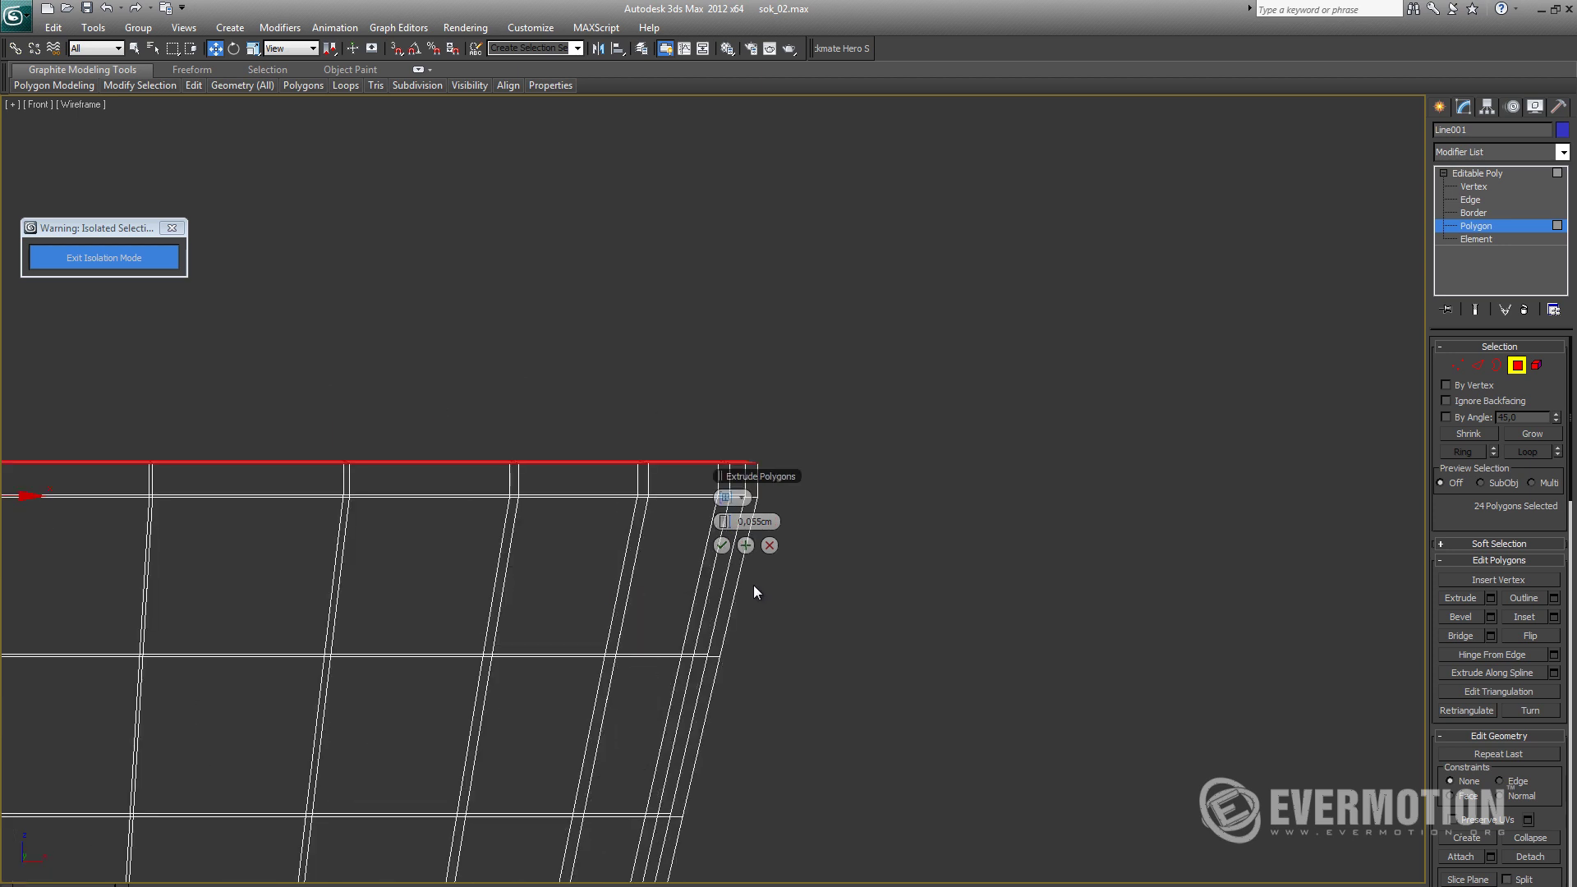
{"action": "left_click", "coordinate": [722, 521]}
{"action": "left_click", "coordinate": [721, 521]}
{"action": "left_click", "coordinate": [721, 520]}
{"action": "left_click", "coordinate": [722, 521]}
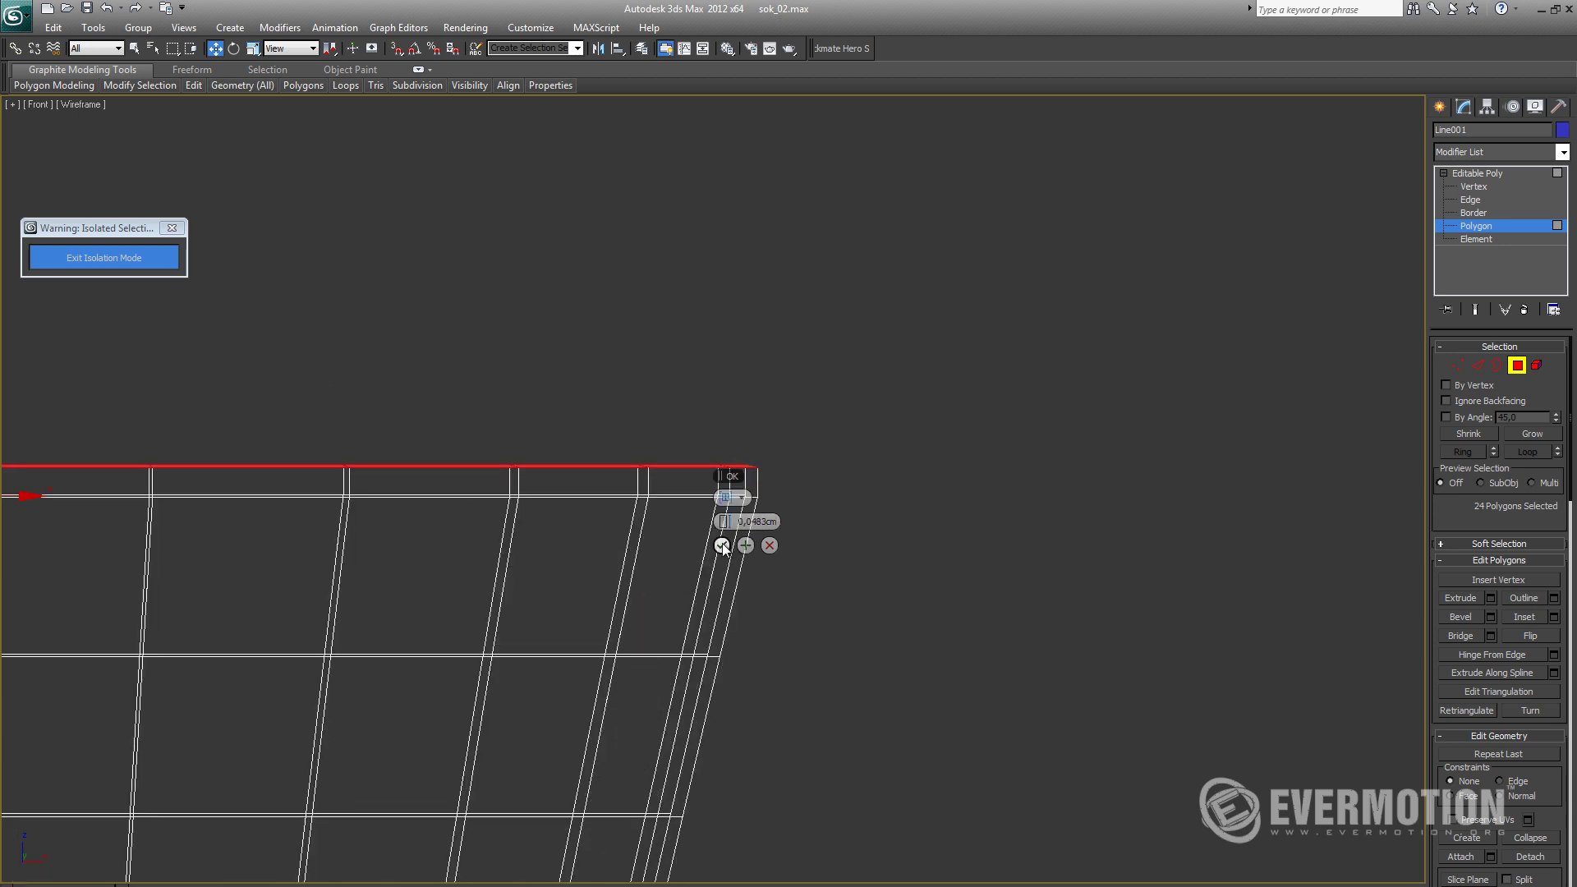
{"action": "left_click", "coordinate": [722, 543]}
Step: Select one outer and one inner vertical edge of the extruded rim and extend the selection to their full rings
{"action": "scroll", "coordinate": [732, 490], "scroll_direction": "up", "scroll_amount": 3}
{"action": "middle_click_drag", "start_coordinate": [732, 491], "coordinate": [722, 571]}
{"action": "key", "text": "2"}
{"action": "left_click", "coordinate": [773, 553]}
{"action": "left_click", "coordinate": [748, 546], "text": "ctrl"}
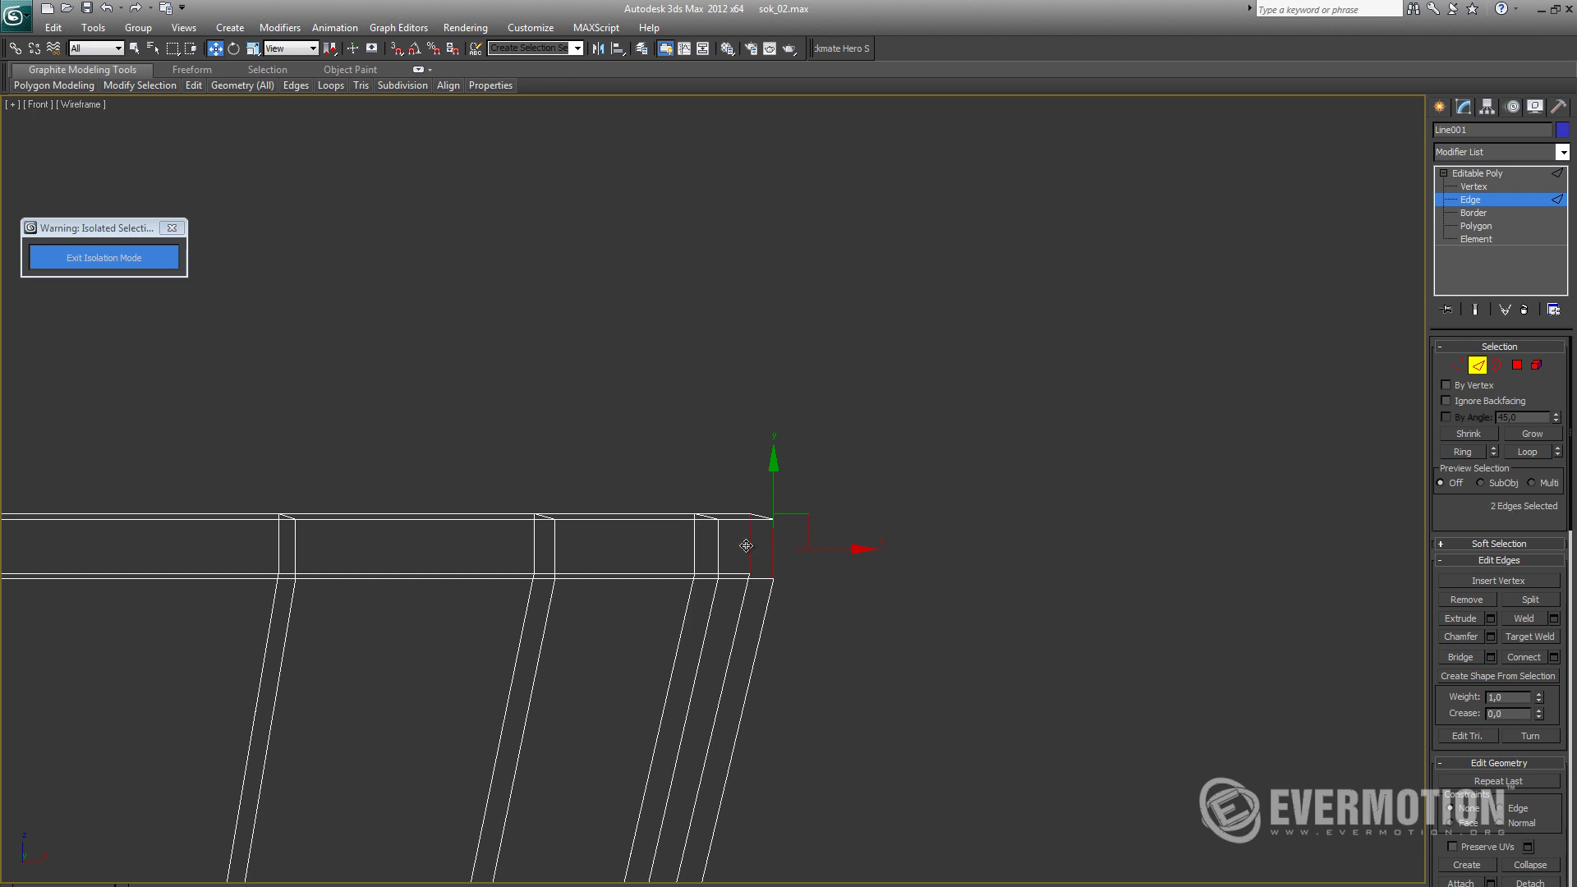
{"action": "key", "text": "alt+r"}
{"action": "scroll", "coordinate": [802, 570], "scroll_direction": "up", "scroll_amount": 2}
{"action": "middle_click_drag", "start_coordinate": [802, 570], "coordinate": [973, 550]}
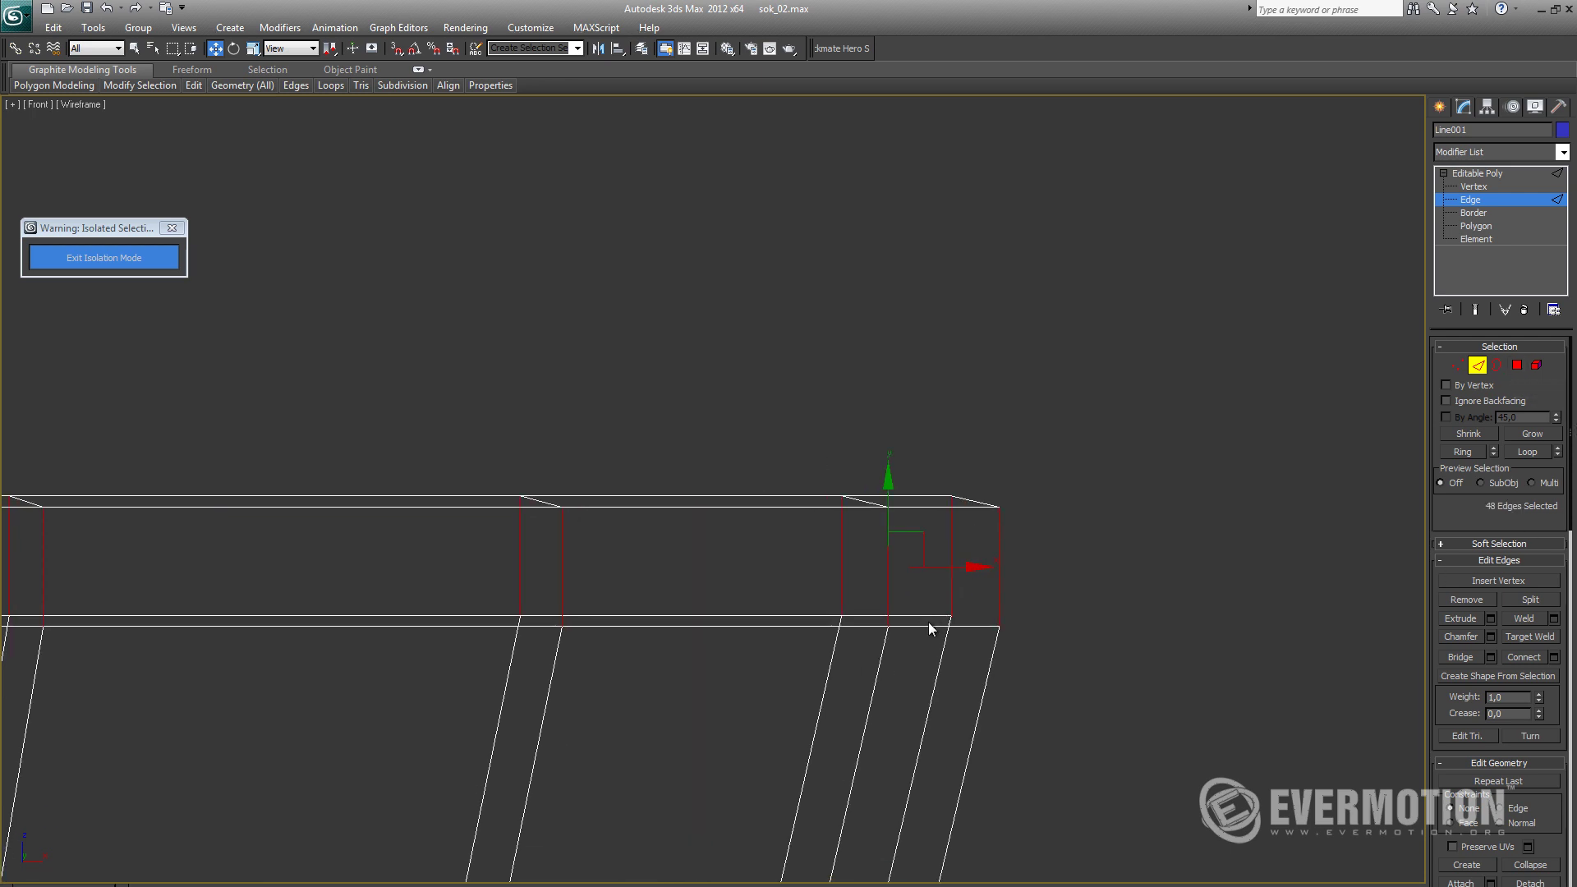
Step: Convert the rim's edge rings to its side polygons and bevel them with a 0.0093 cm height and a -0.0087 cm outline
{"action": "left_click", "coordinate": [1518, 367], "text": "ctrl"}
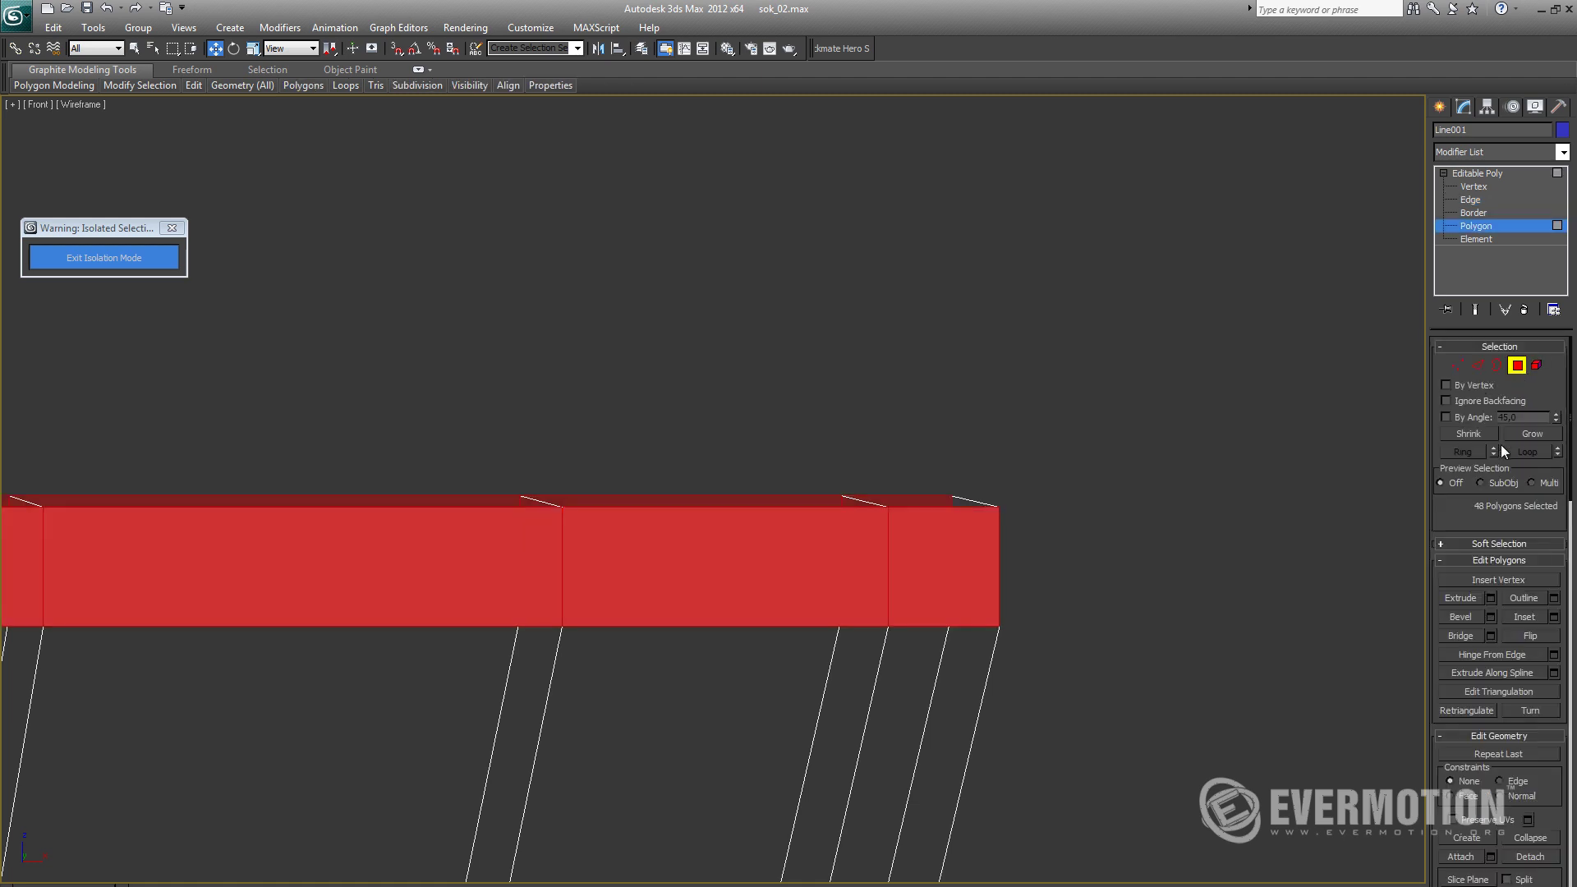
{"action": "left_click", "coordinate": [1491, 618]}
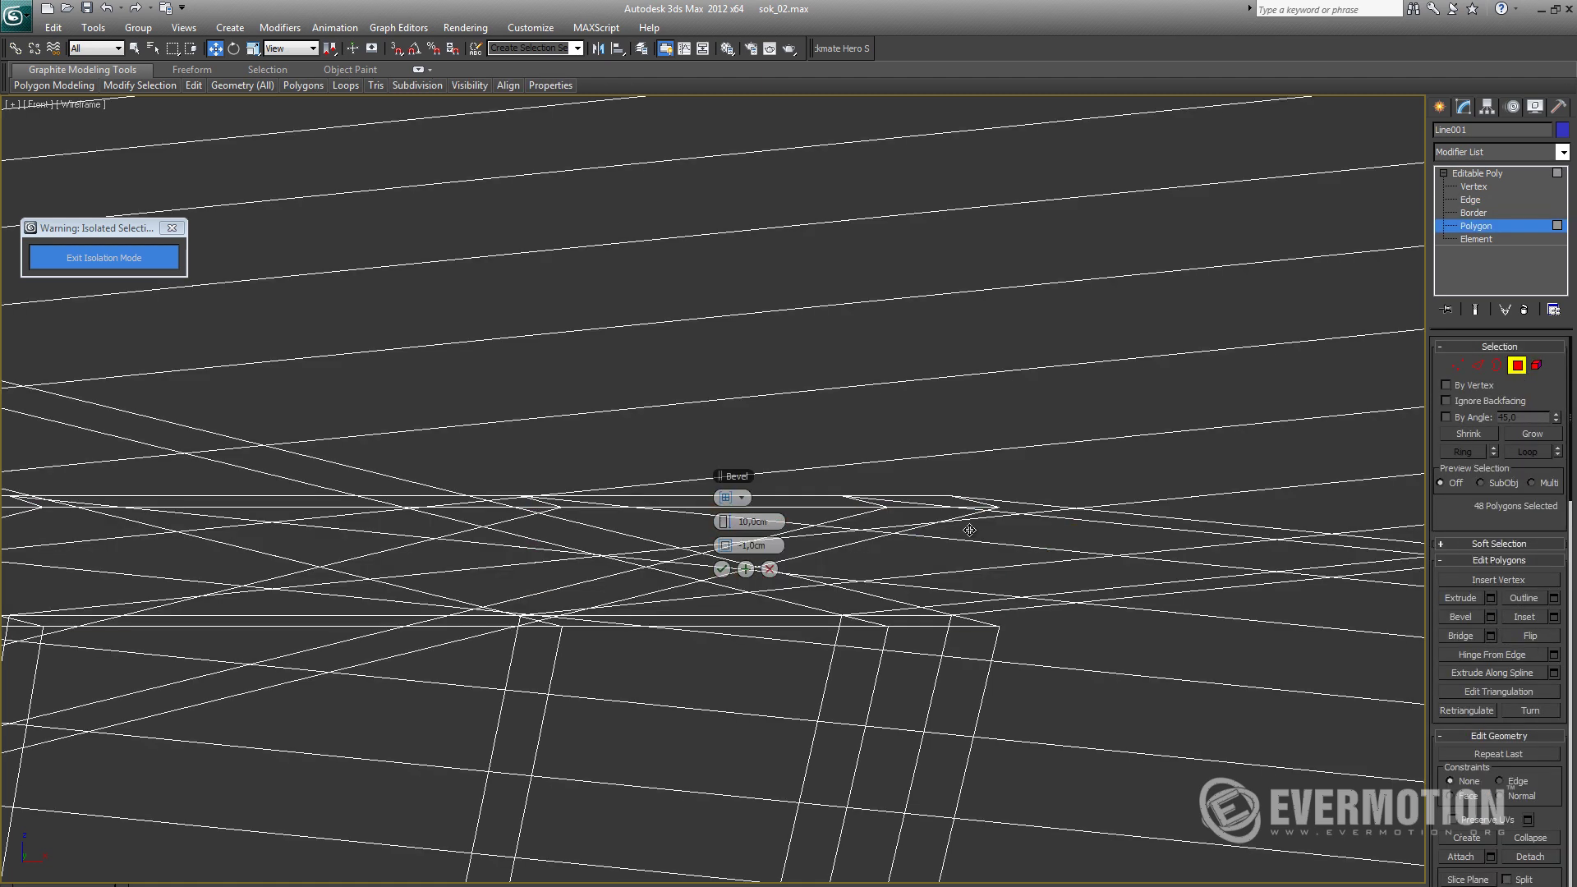
{"action": "right_click", "coordinate": [724, 522]}
{"action": "right_click", "coordinate": [725, 546]}
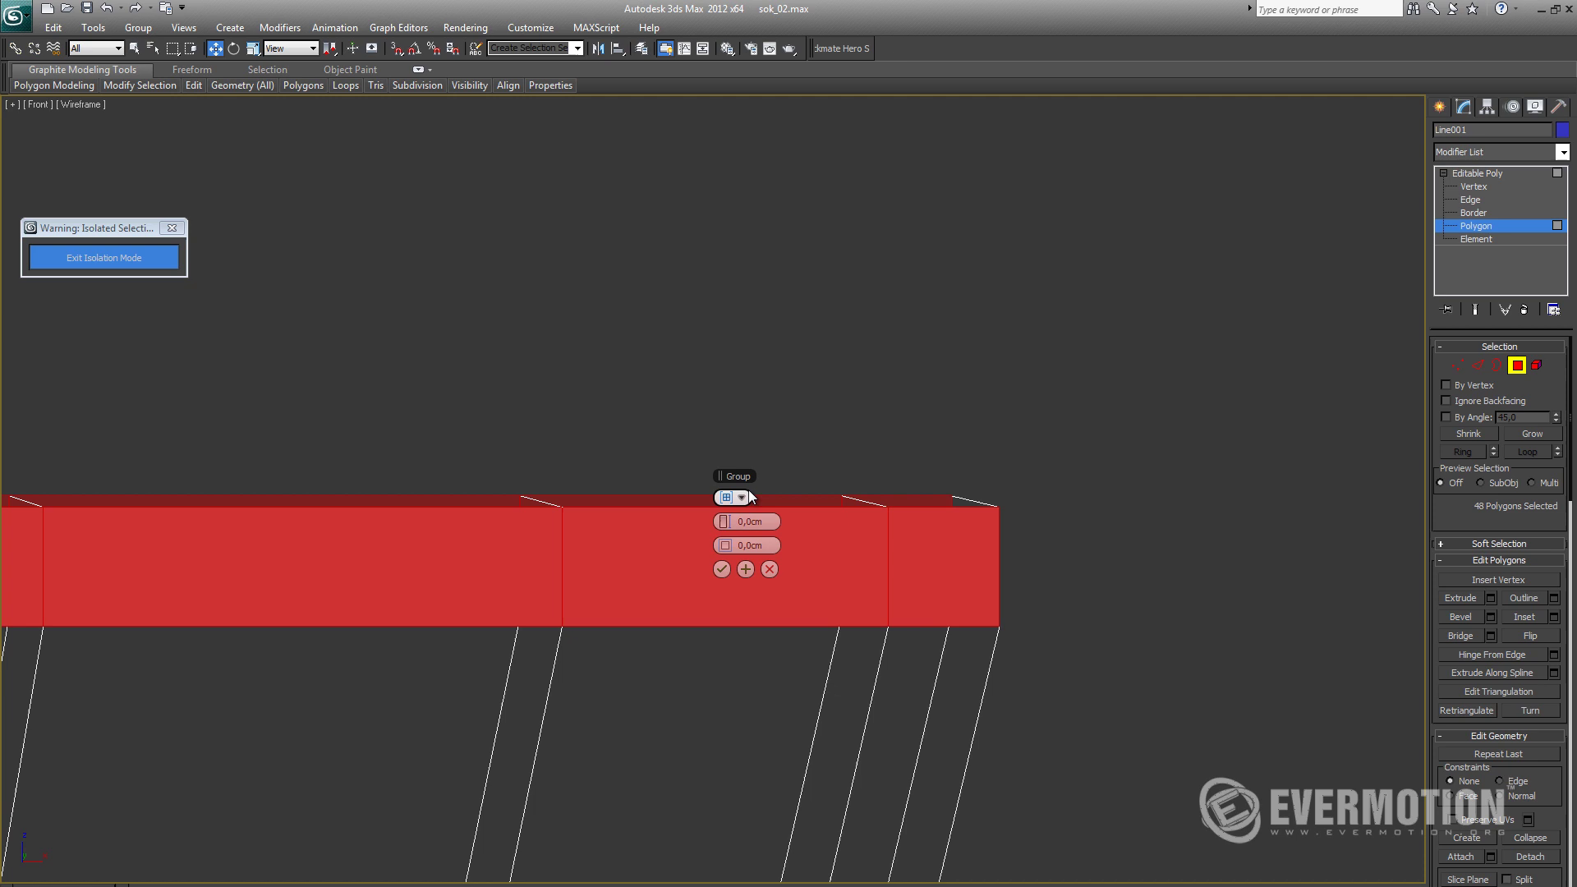
{"action": "left_click", "coordinate": [747, 496]}
{"action": "left_click", "coordinate": [790, 524]}
{"action": "left_click_drag", "start_coordinate": [730, 530], "coordinate": [704, 546]}
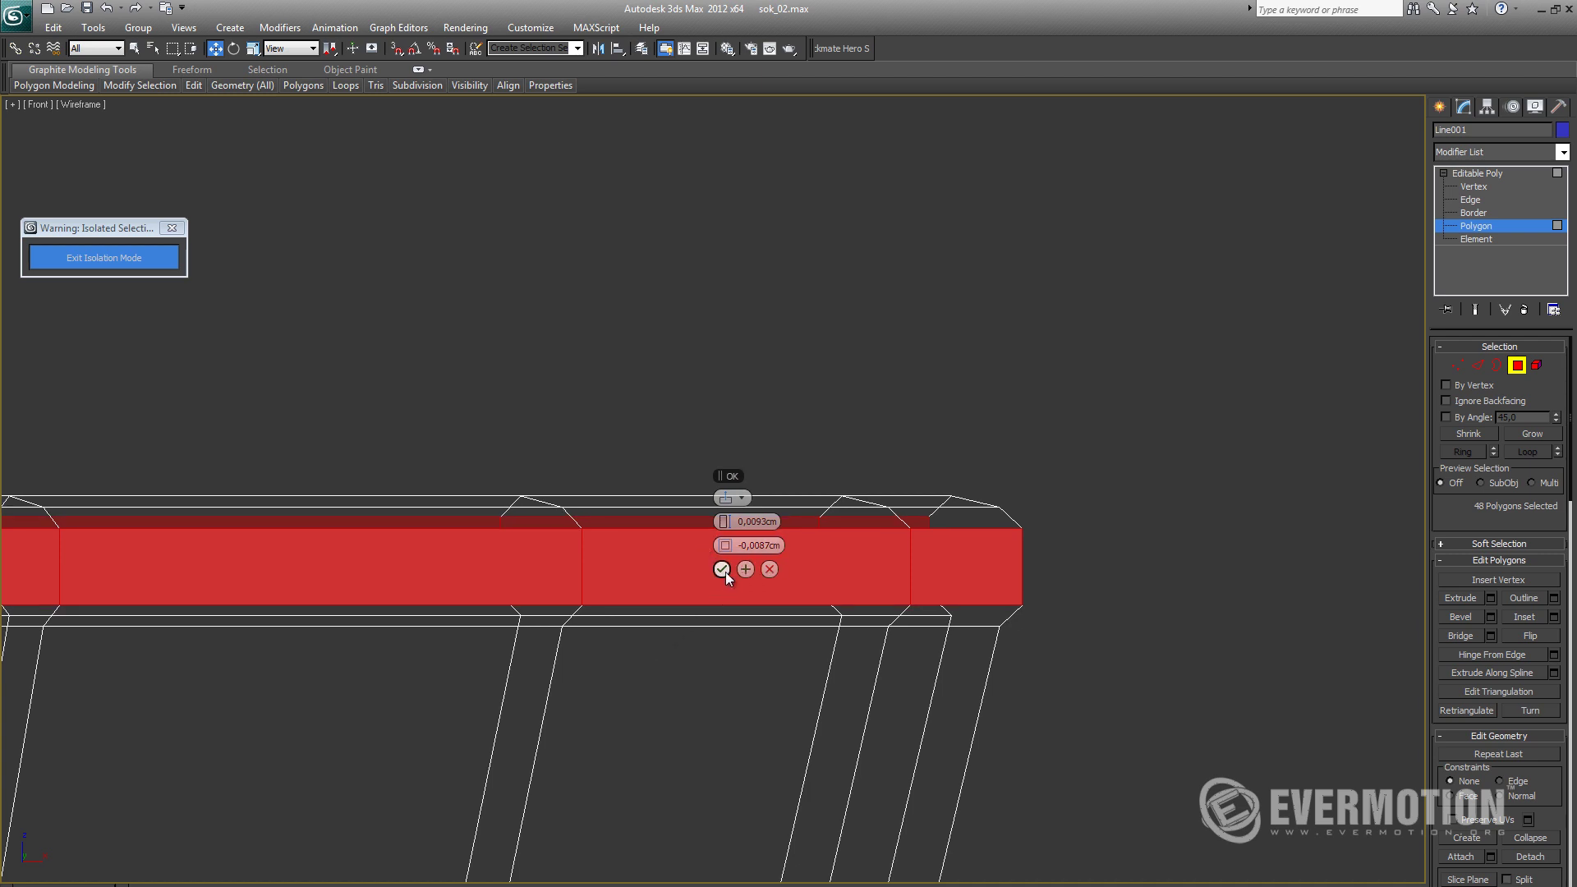
{"action": "left_click", "coordinate": [722, 569]}
Step: Connect the ring of vertical edges on the outer wall under the rim and move the new loop up to just below the rim
{"action": "scroll", "coordinate": [616, 624], "scroll_direction": "down", "scroll_amount": 6}
{"action": "scroll", "coordinate": [634, 504], "scroll_direction": "up", "scroll_amount": 8}
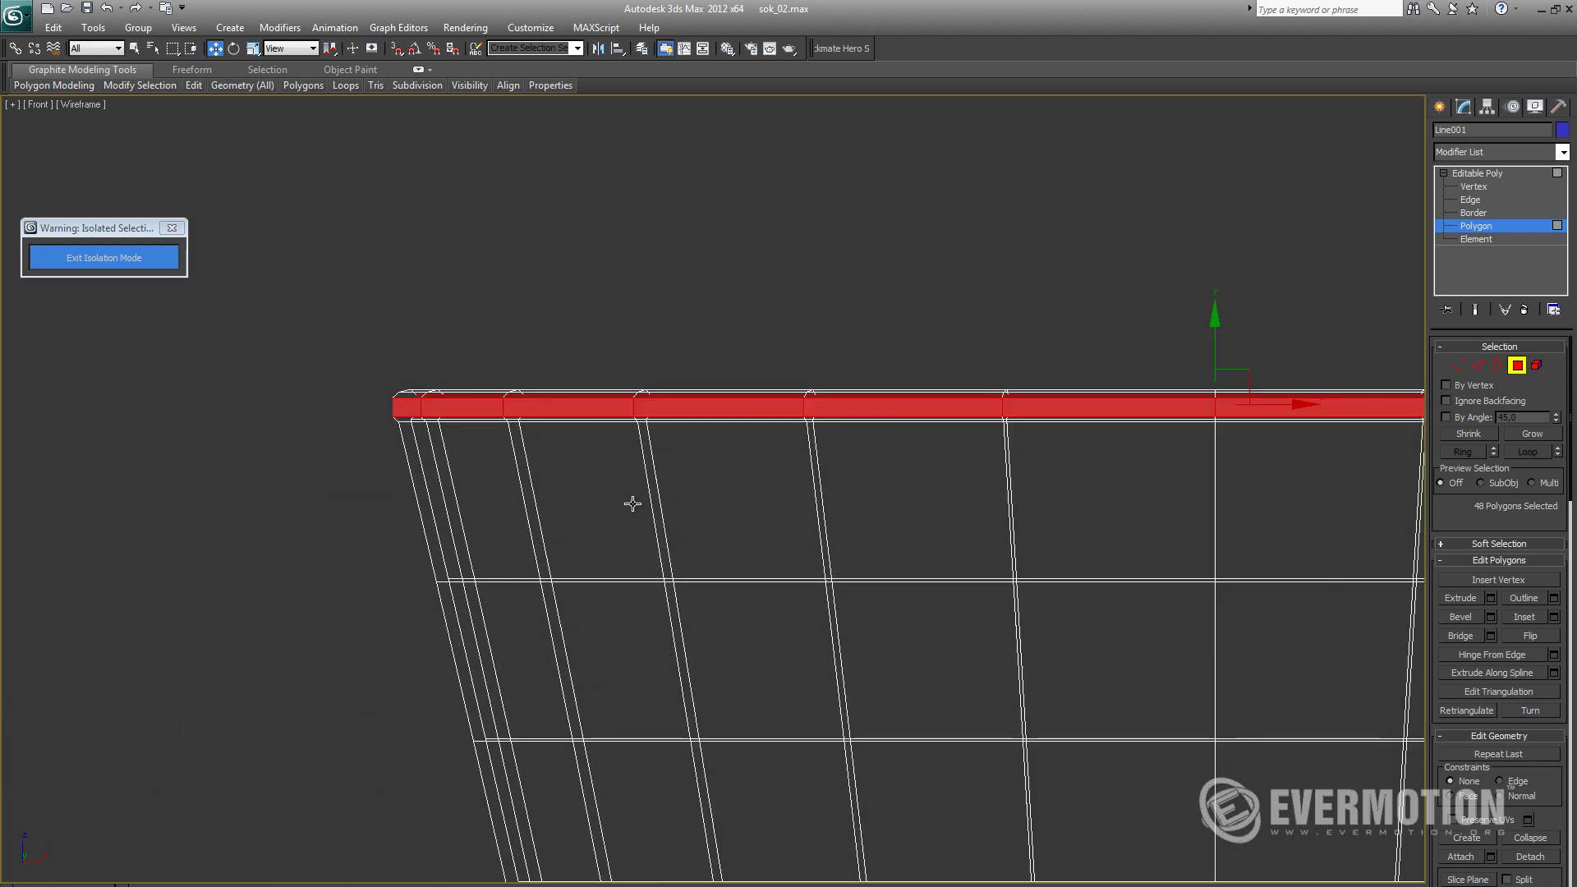
{"action": "middle_click_drag", "start_coordinate": [709, 597], "coordinate": [569, 589]}
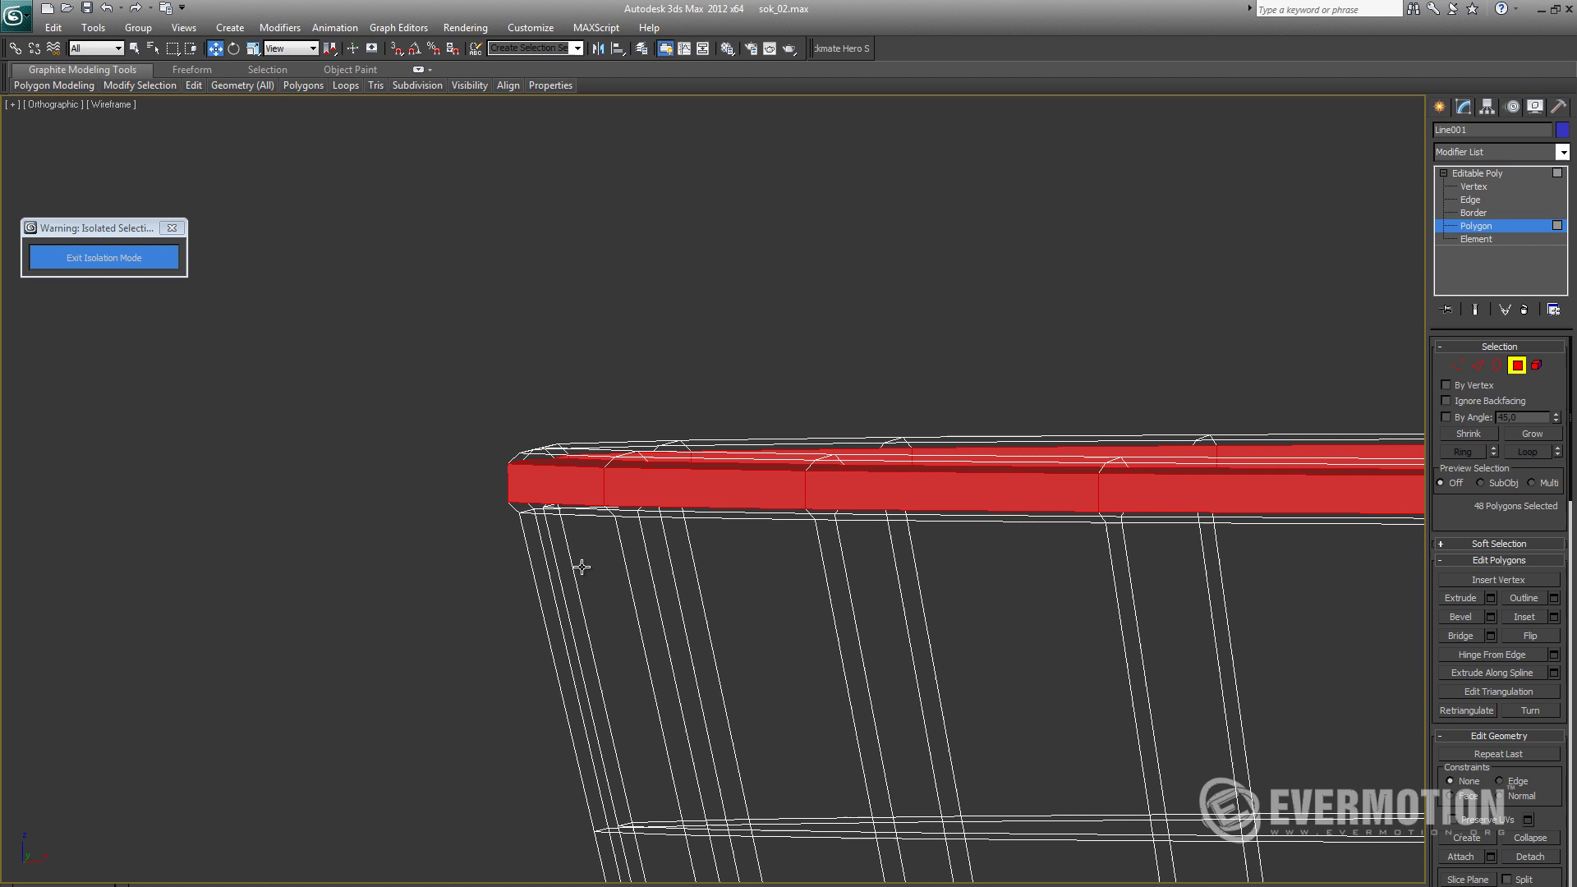
{"action": "key", "text": "2"}
{"action": "left_click", "coordinate": [534, 558]}
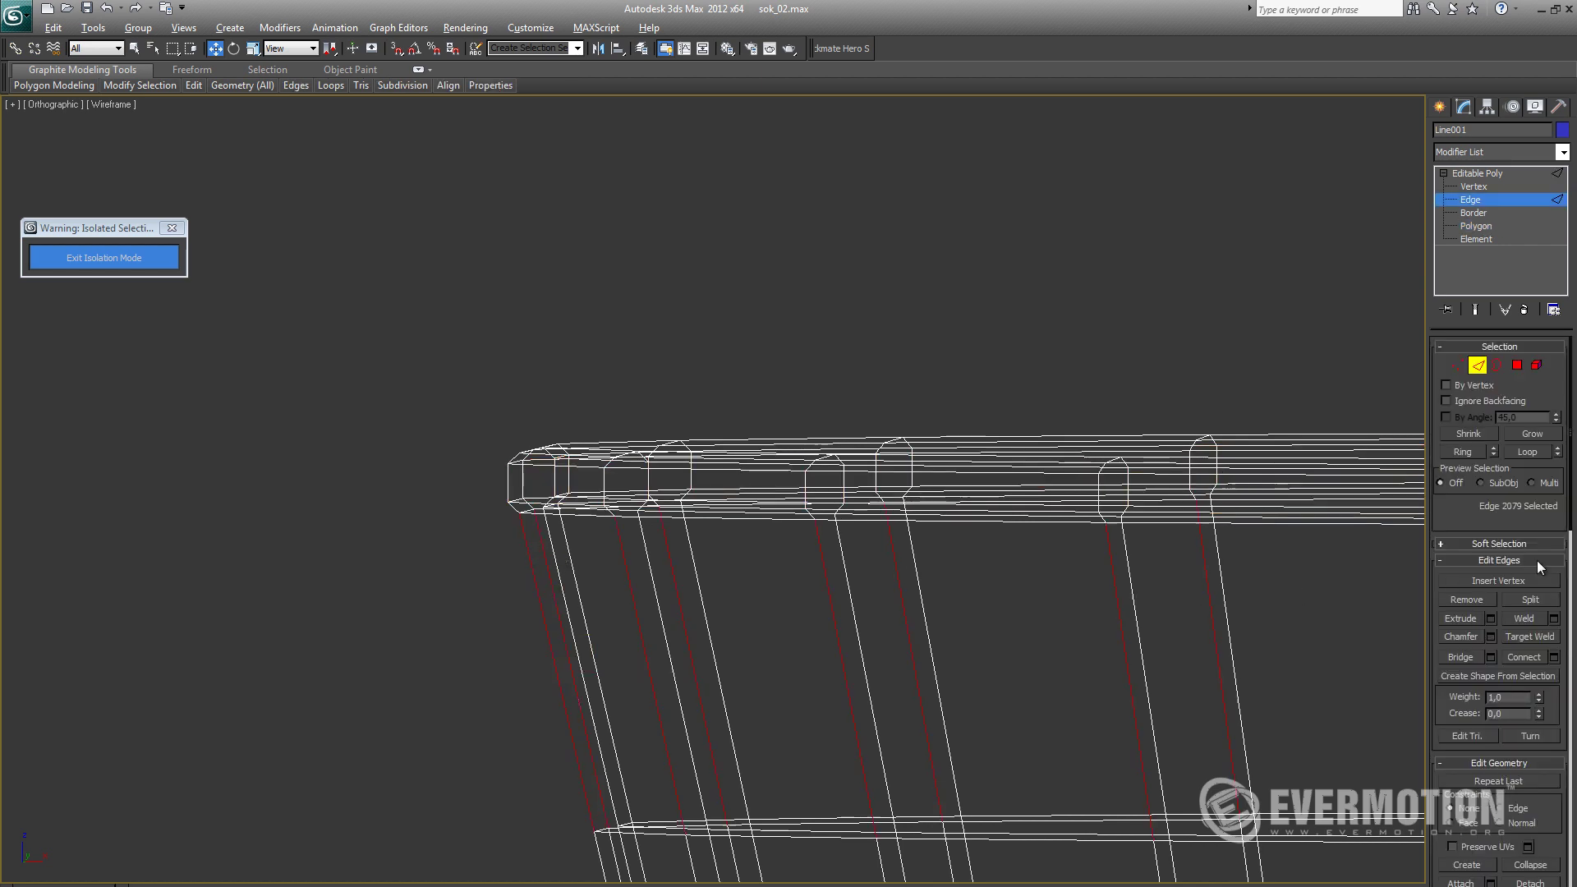
{"action": "left_click", "coordinate": [1552, 658]}
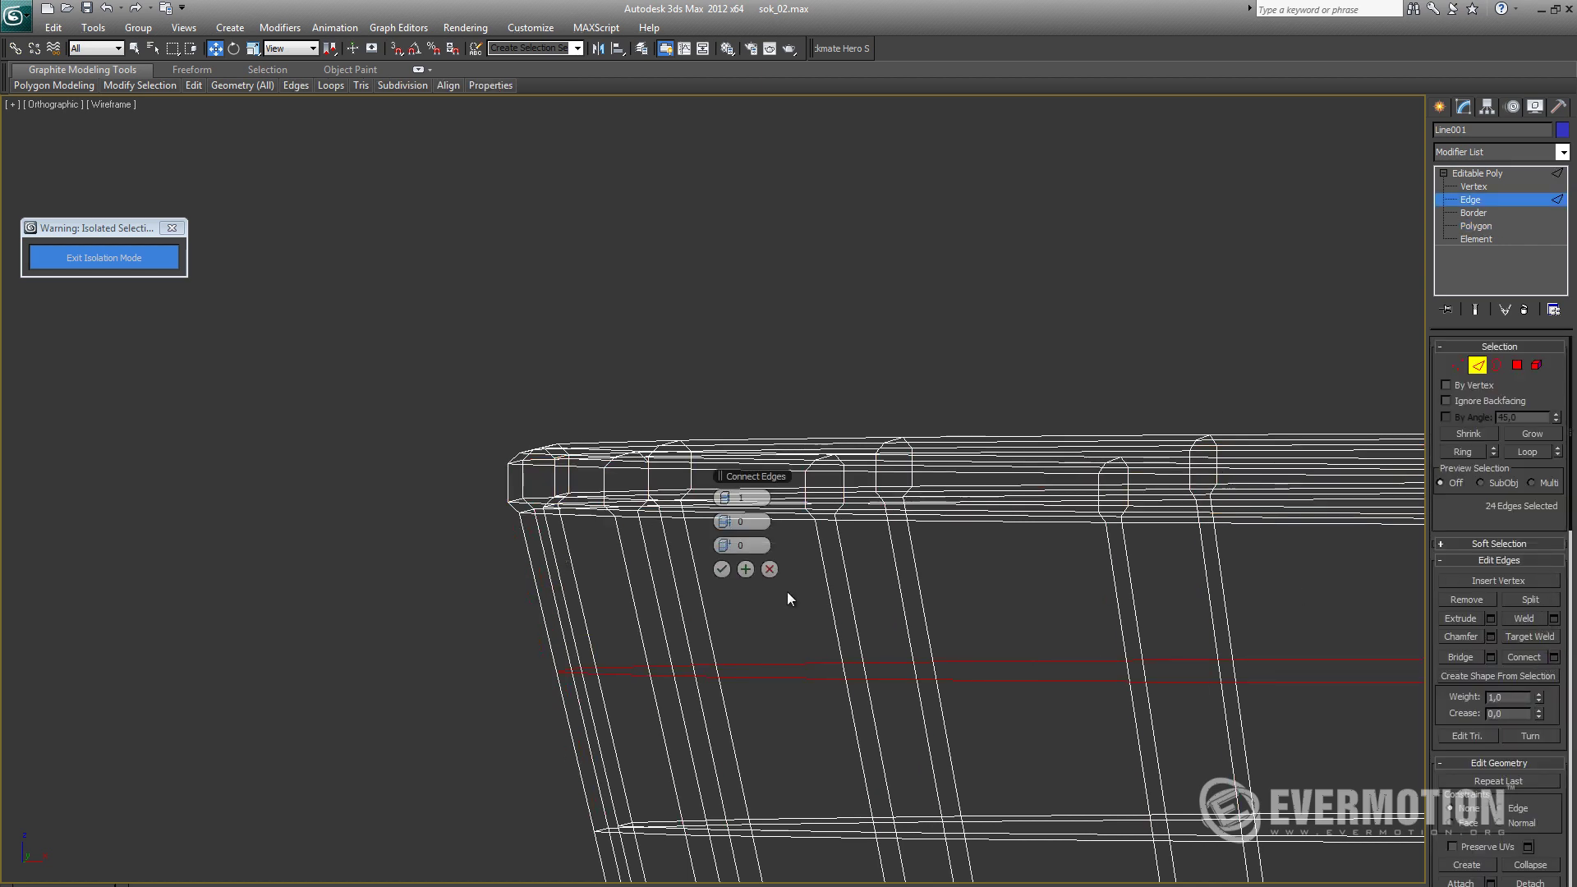
{"action": "left_click", "coordinate": [721, 569]}
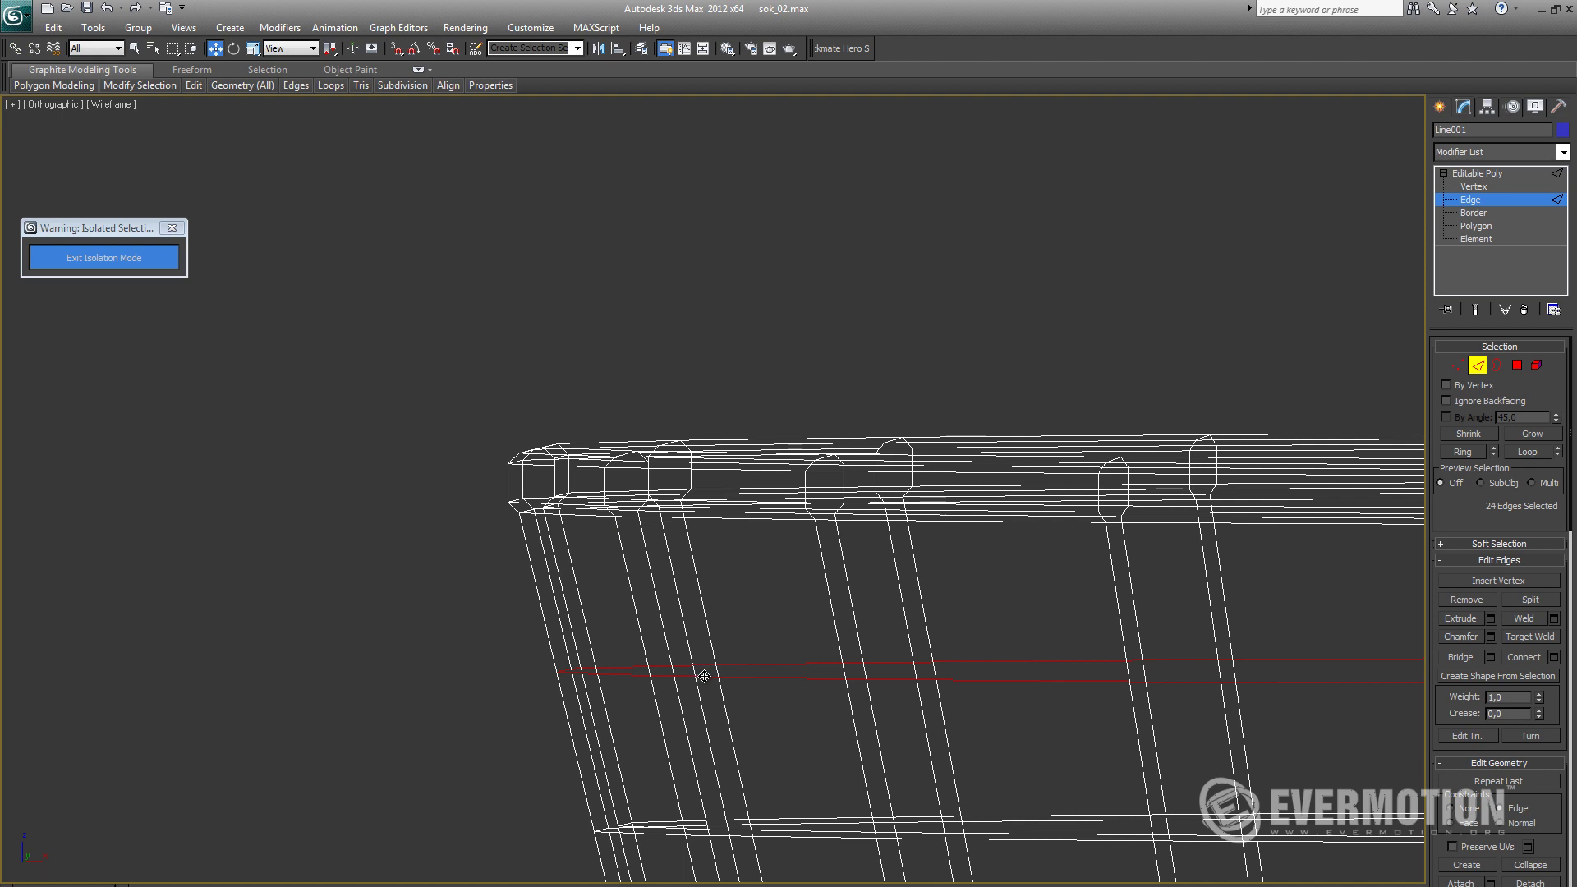
{"action": "left_click_drag", "start_coordinate": [704, 659], "coordinate": [700, 535]}
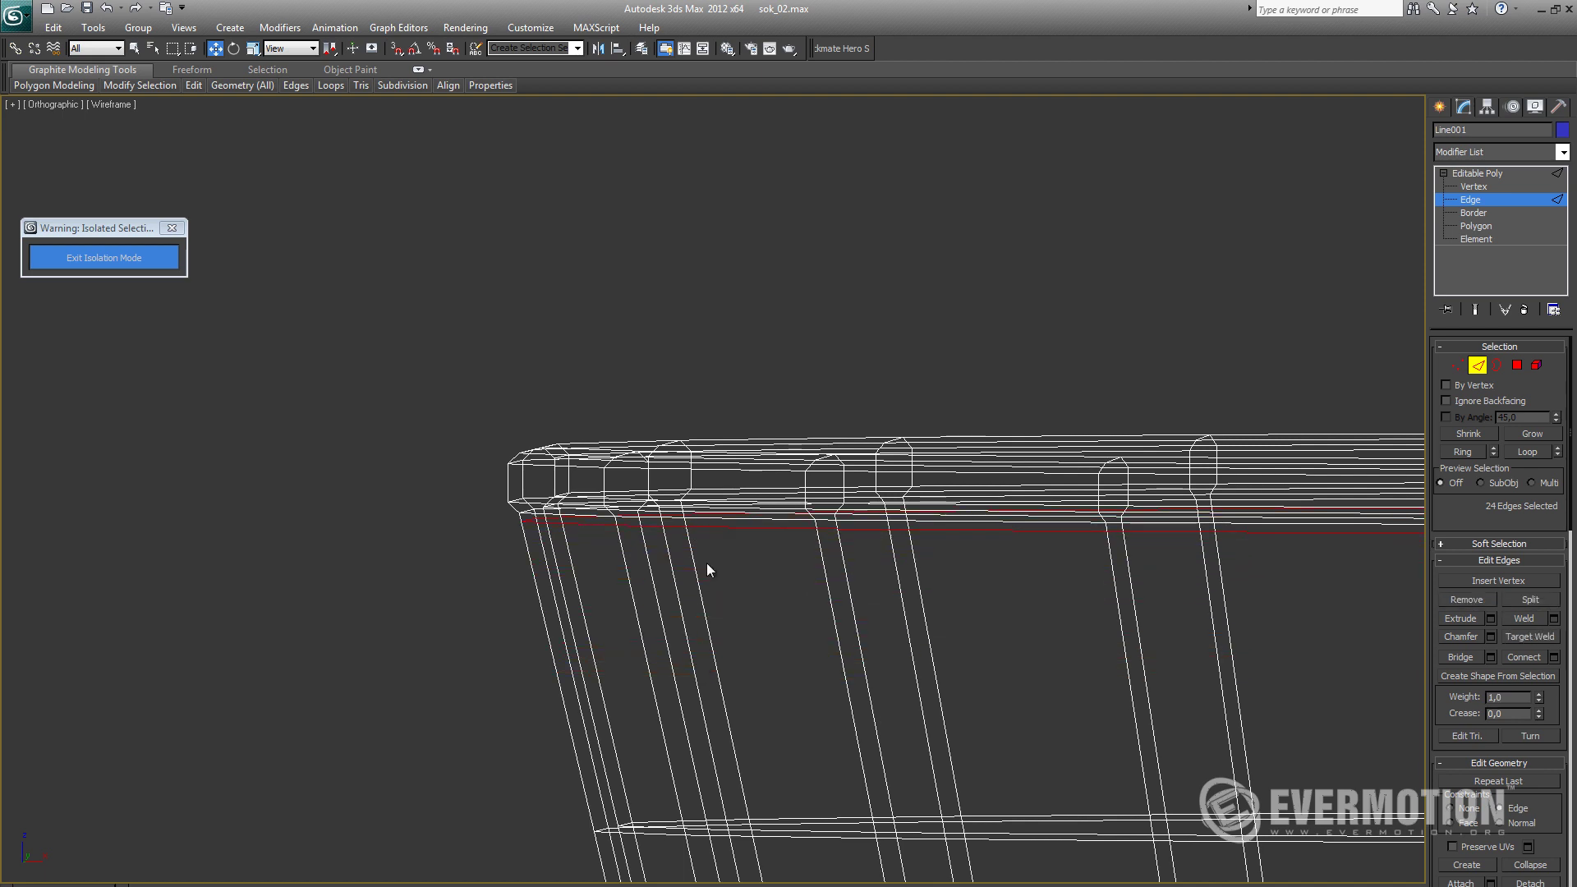
Step: Connect the vertical edges of the inner wall's top band and move the new loop up to just below the rim
{"action": "middle_click_drag", "start_coordinate": [708, 568], "coordinate": [693, 581], "text": "alt"}
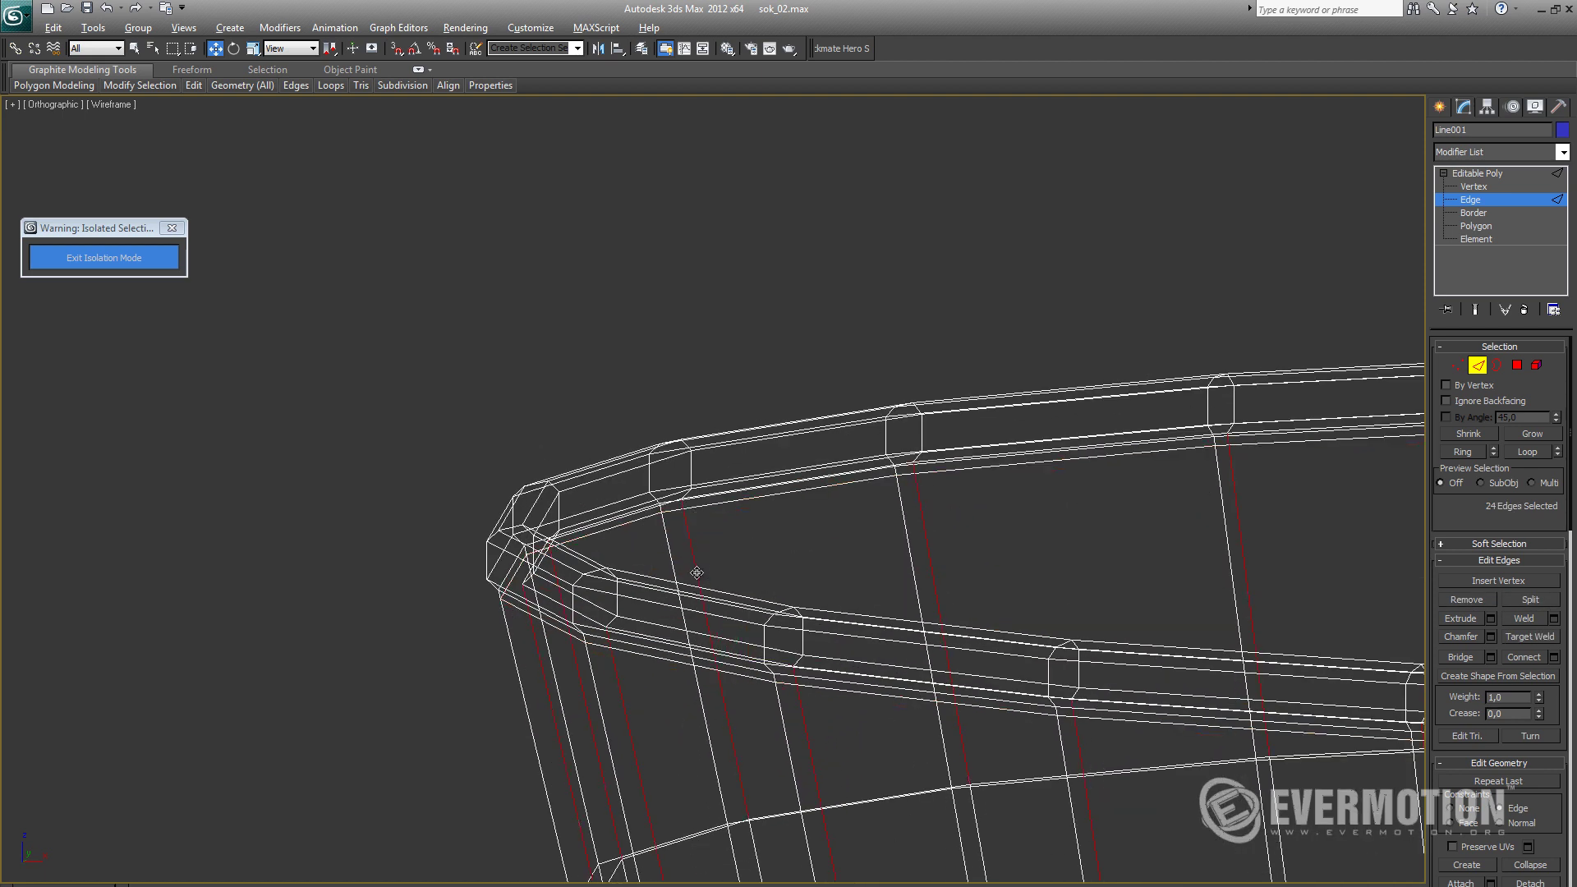
{"action": "key", "text": "ctrl+shift+e"}
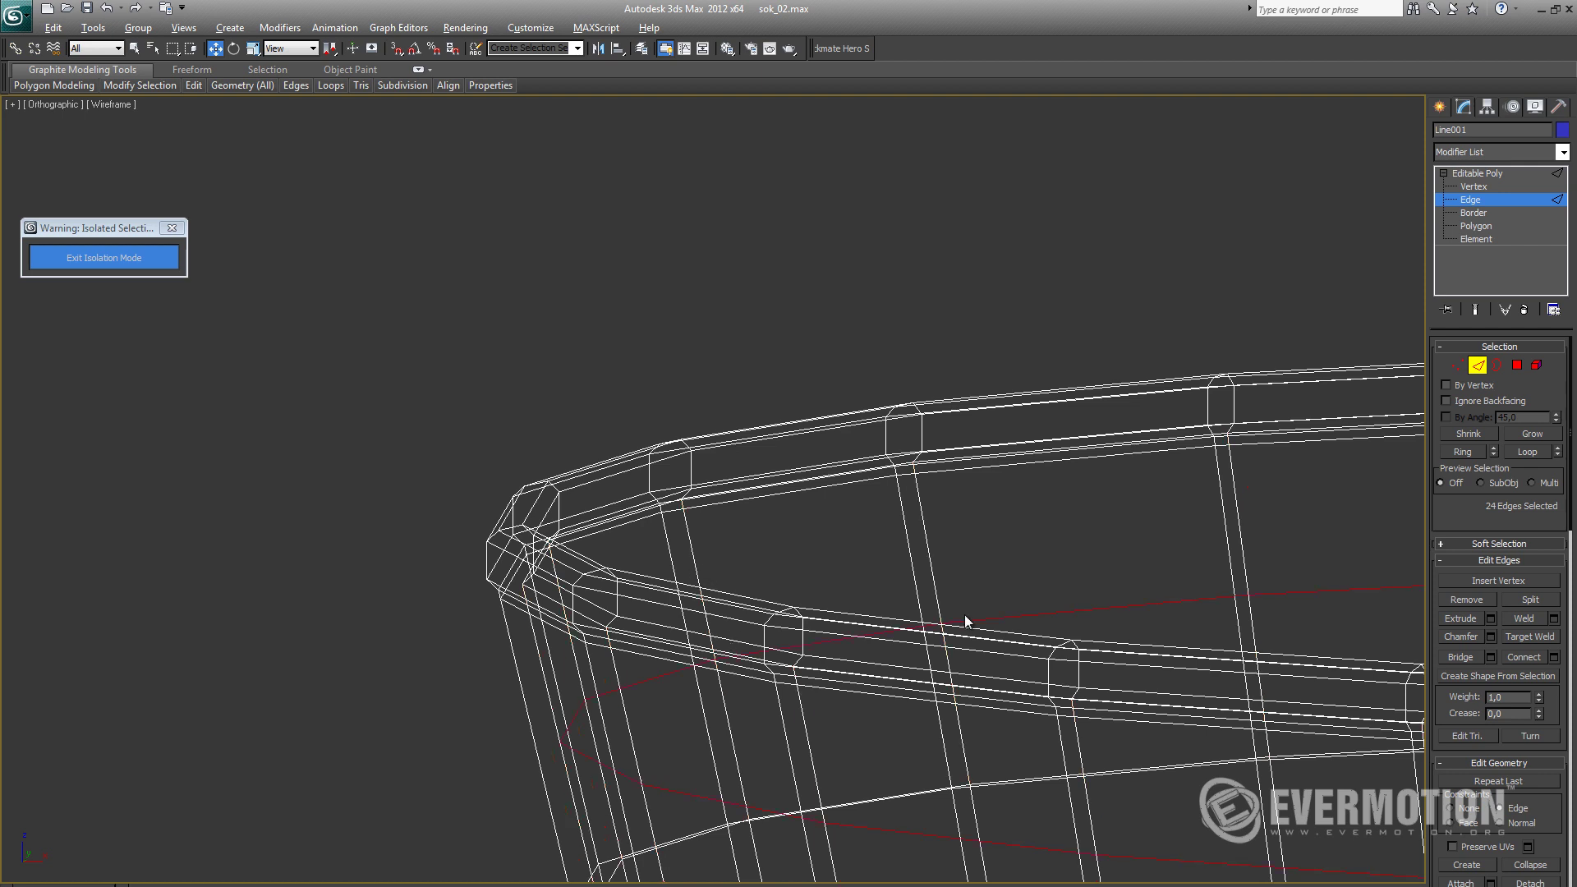
{"action": "key", "text": "F3"}
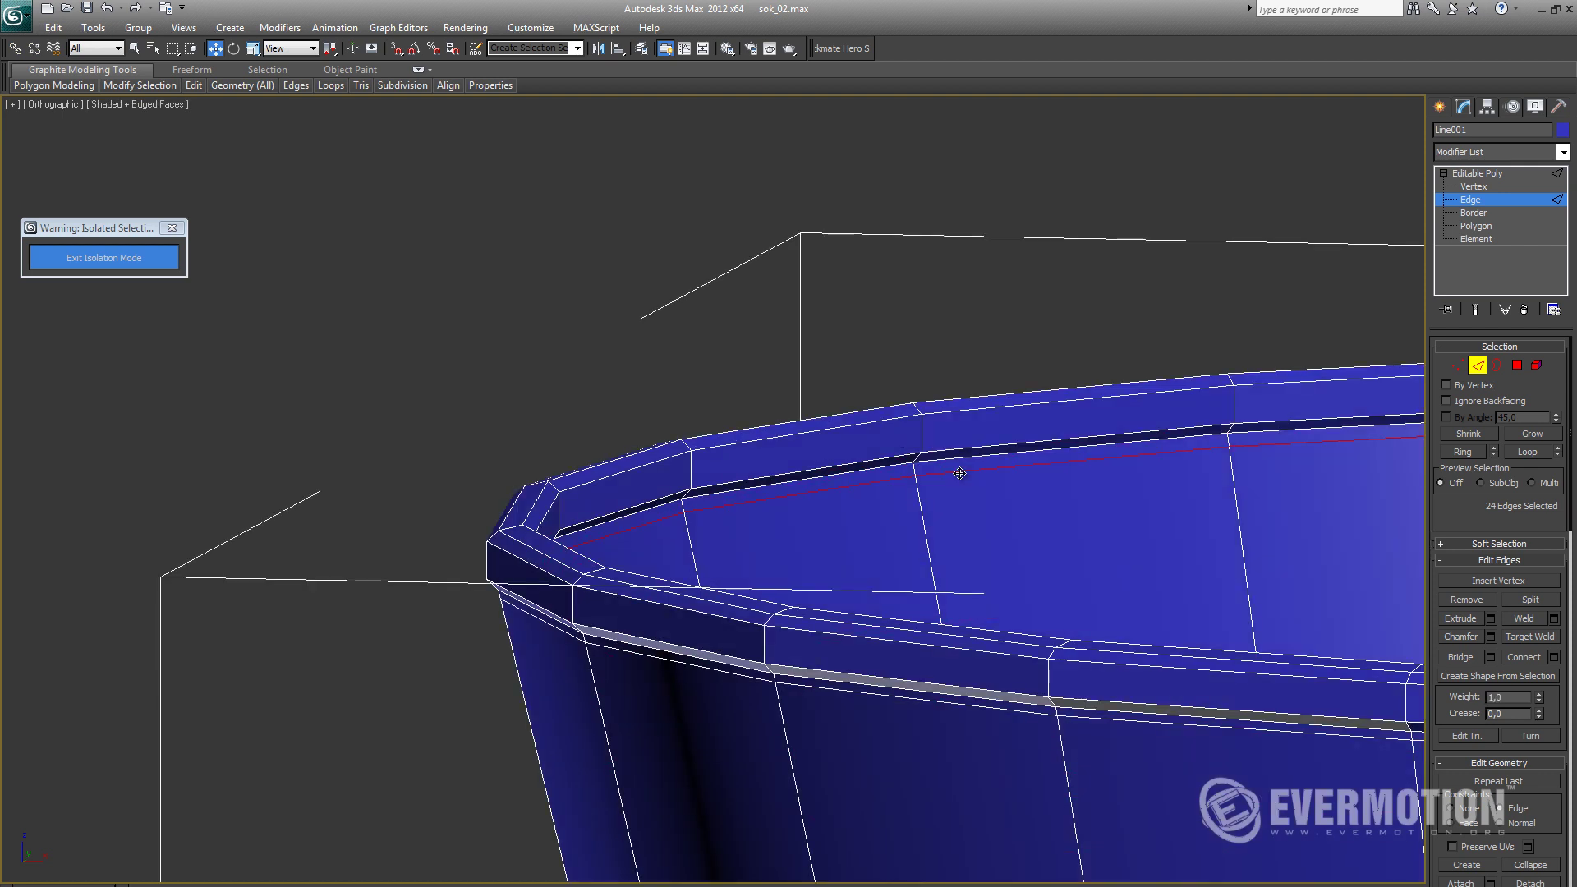
Step: Add one more edge loop midway through the top band on both the inner and outer walls by connecting their vertical edge rings
{"action": "scroll", "coordinate": [954, 480], "scroll_direction": "down", "scroll_amount": 3}
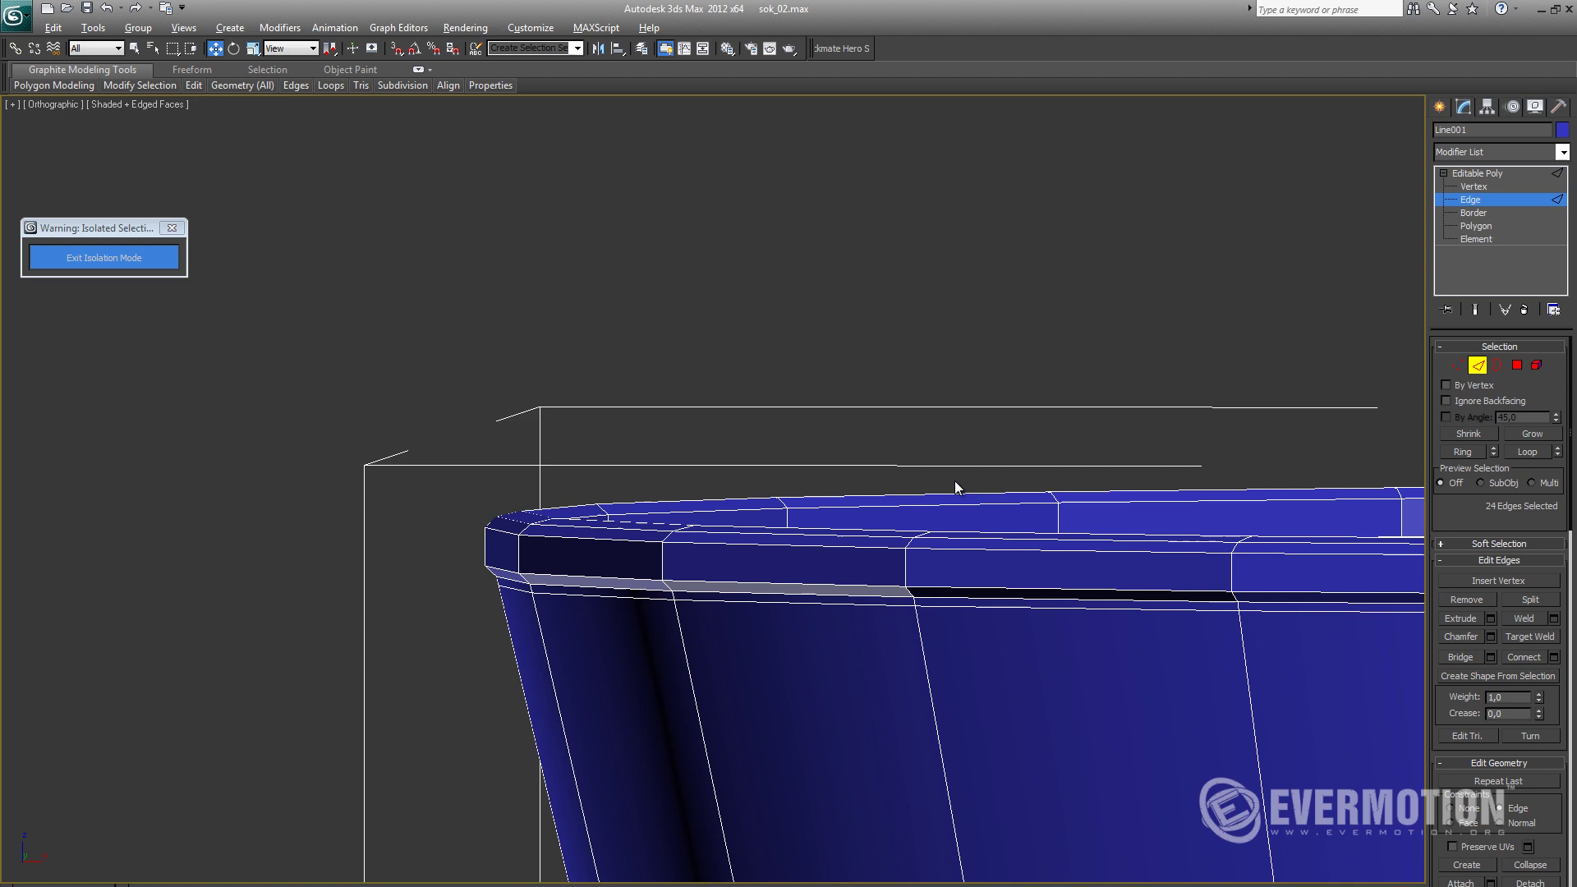
{"action": "middle_click_drag", "start_coordinate": [955, 481], "coordinate": [889, 506], "text": "alt"}
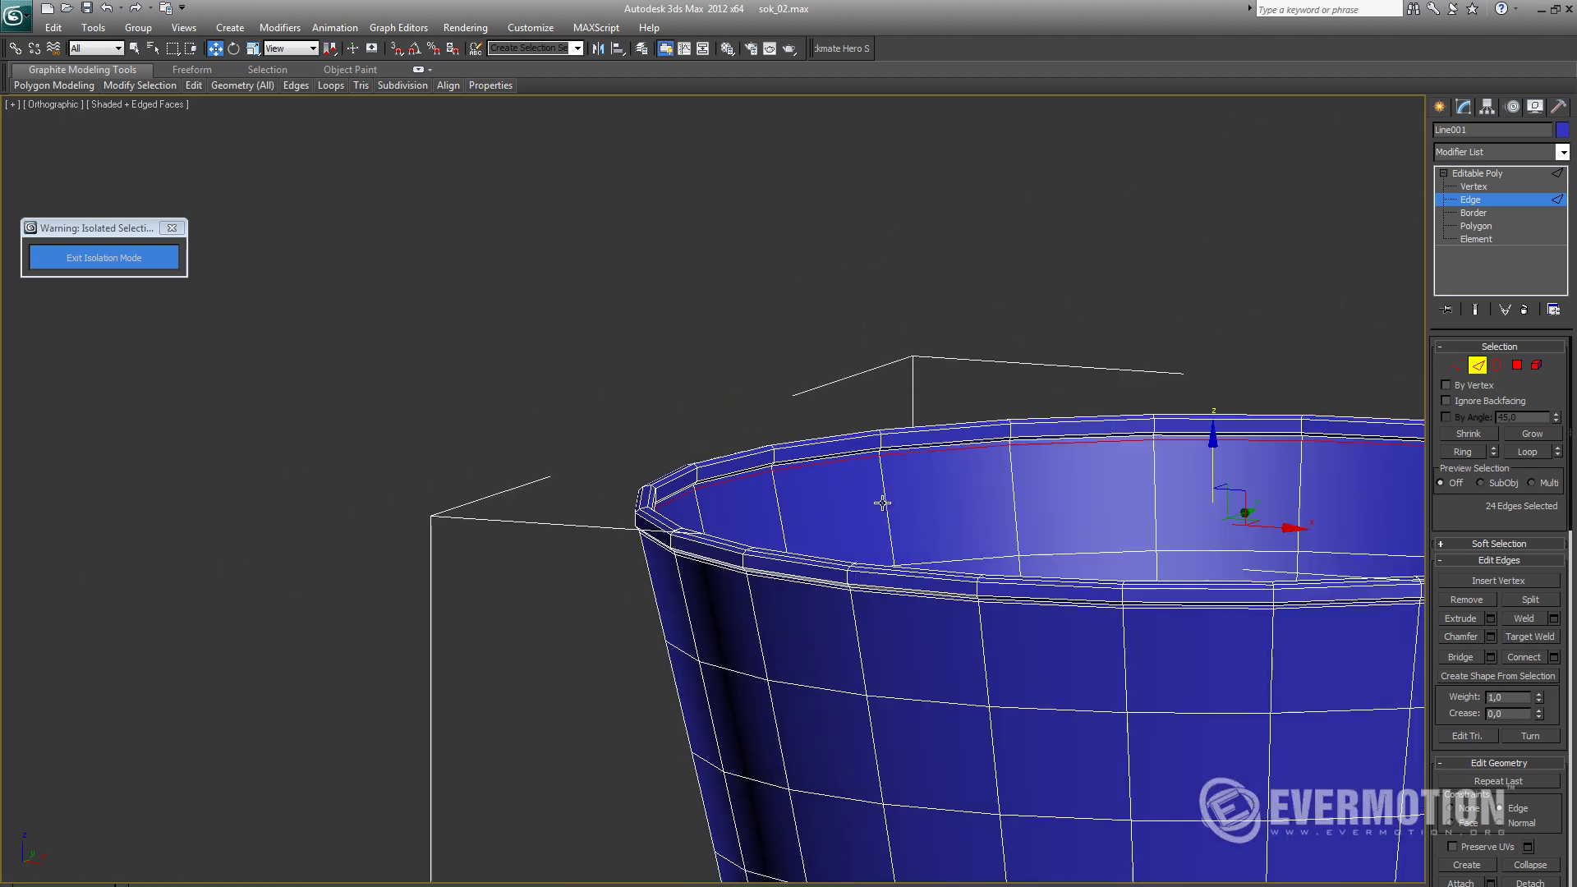
{"action": "key", "text": "alt+r"}
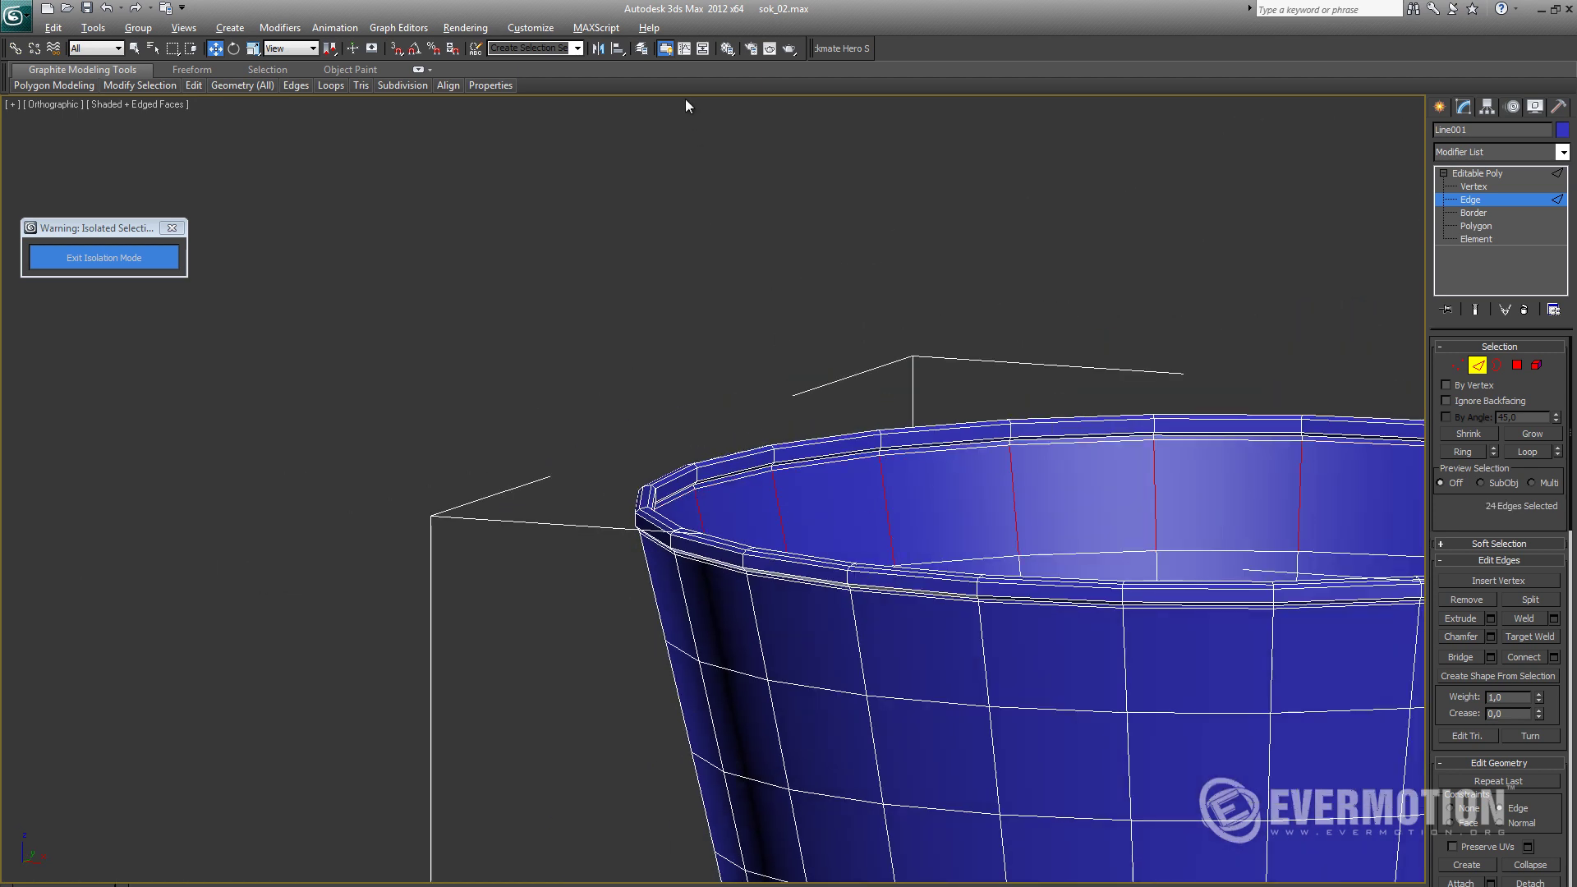
{"action": "middle_click_drag", "start_coordinate": [792, 292], "coordinate": [775, 306]}
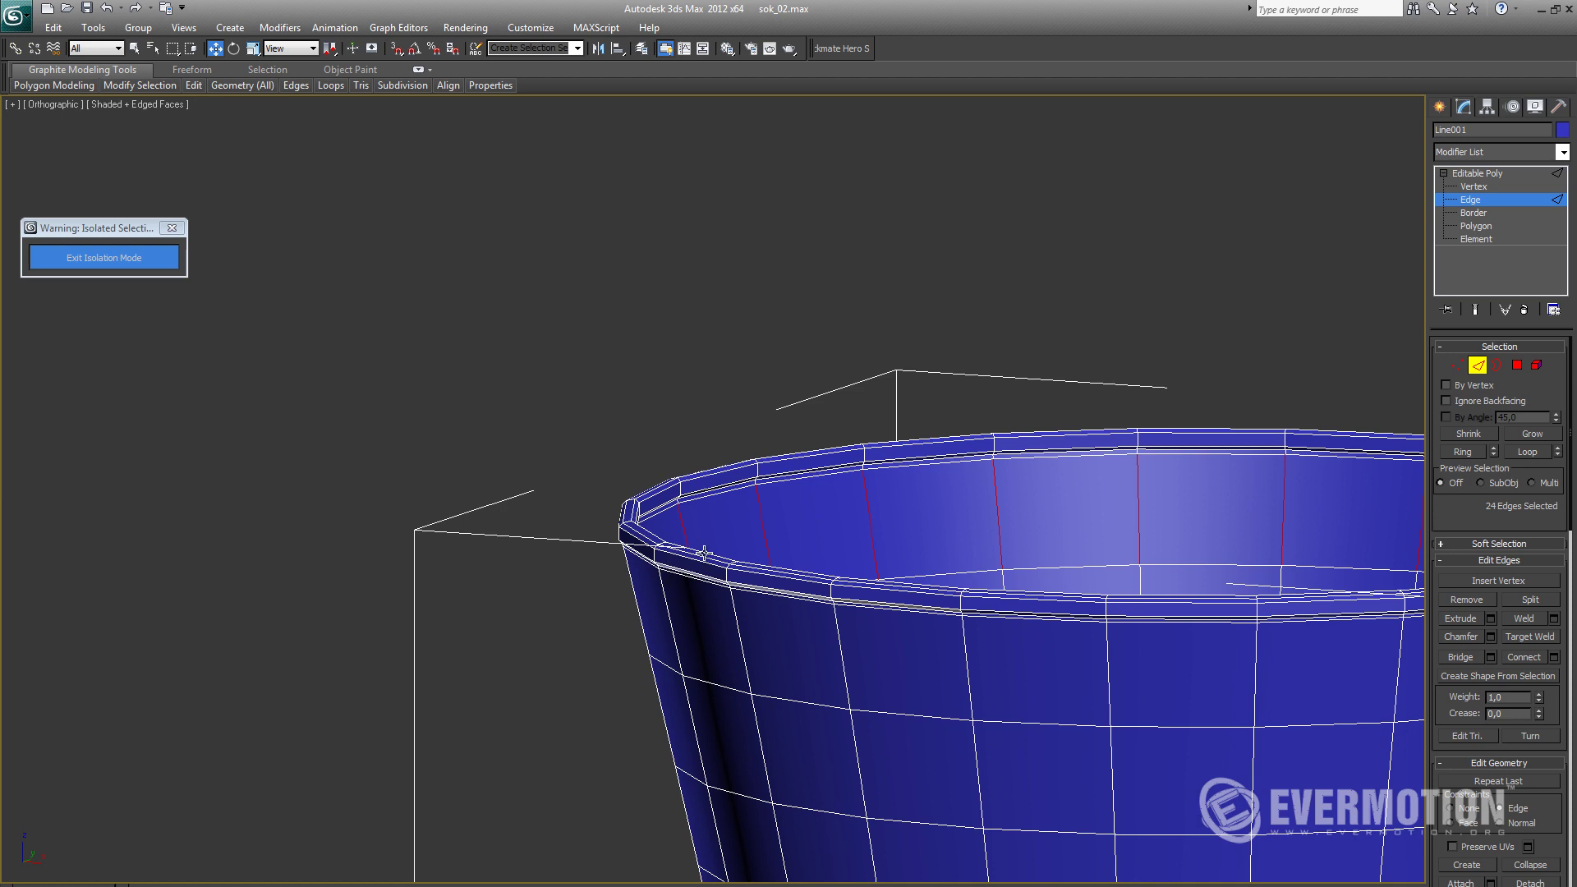
{"action": "middle_click_drag", "start_coordinate": [727, 418], "coordinate": [706, 415]}
{"action": "key", "text": "ctrl+shift+e"}
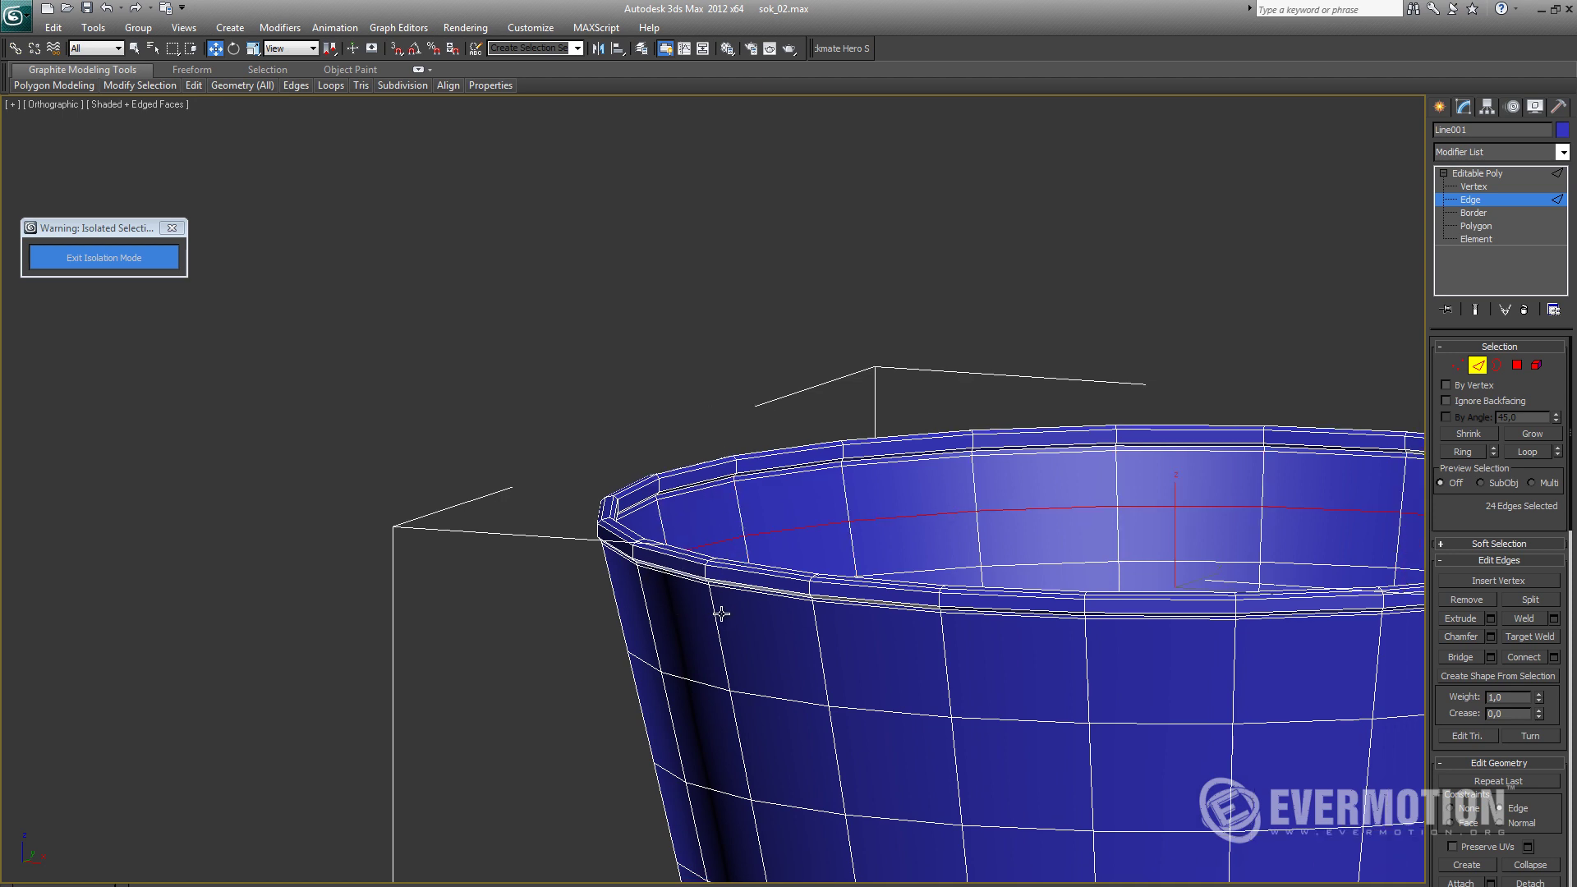
{"action": "left_click", "coordinate": [717, 617]}
{"action": "key", "text": "alt+r"}
{"action": "middle_click_drag", "start_coordinate": [781, 627], "coordinate": [738, 613], "text": "alt"}
{"action": "middle_click_drag", "start_coordinate": [1112, 355], "coordinate": [1310, 382], "text": "alt"}
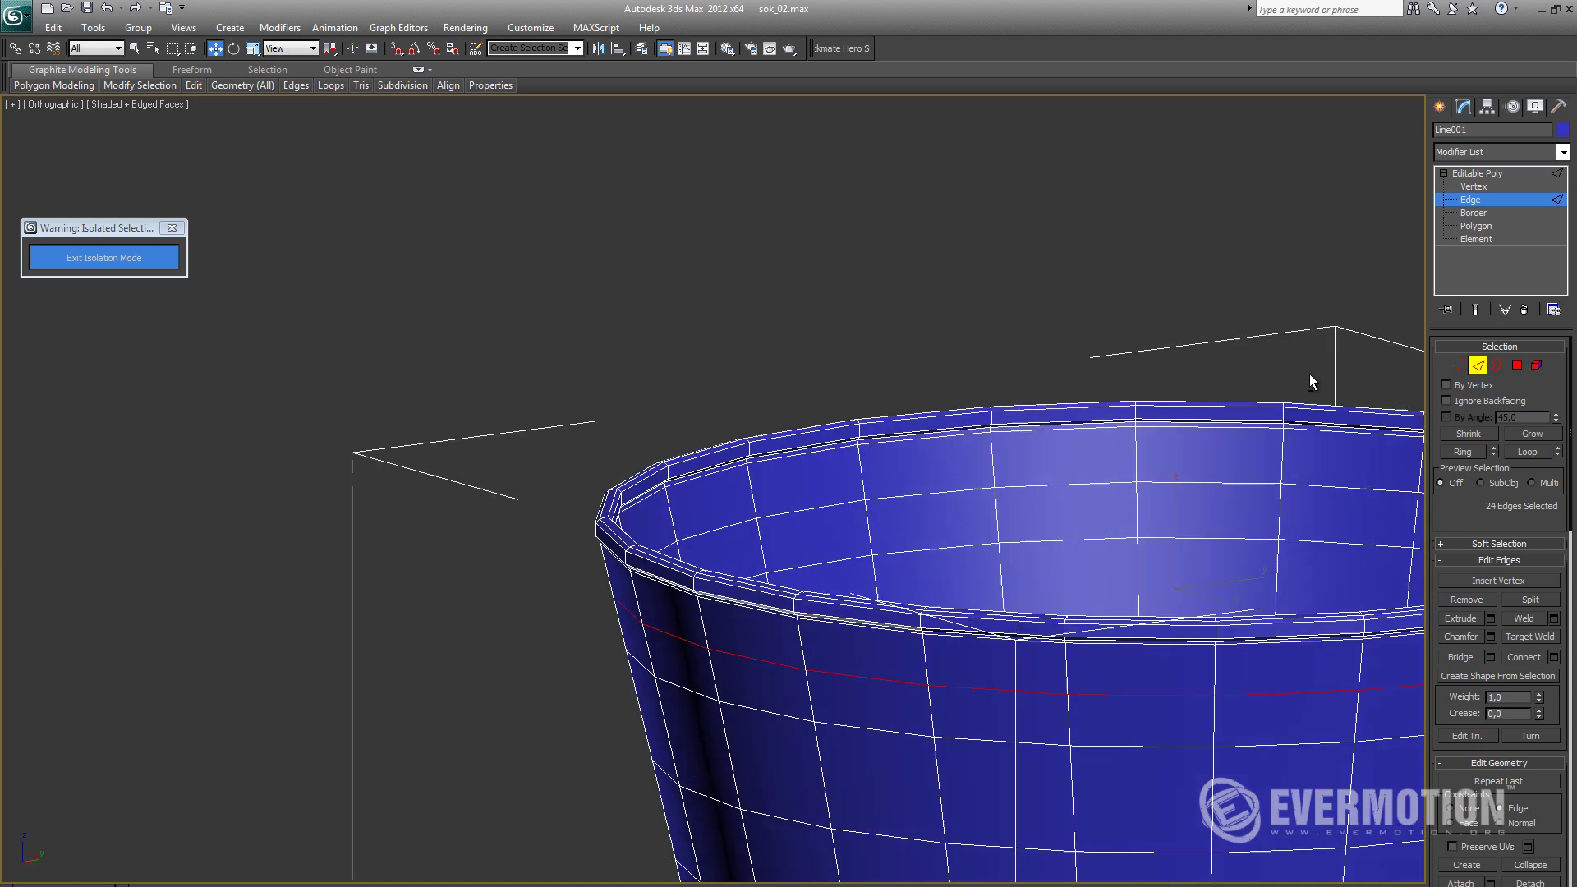
Step: Add a TurboSmooth modifier to the glass and display it shaded without edges
{"action": "left_click", "coordinate": [1563, 152]}
{"action": "scroll", "coordinate": [1520, 575], "scroll_direction": "down", "scroll_amount": 10}
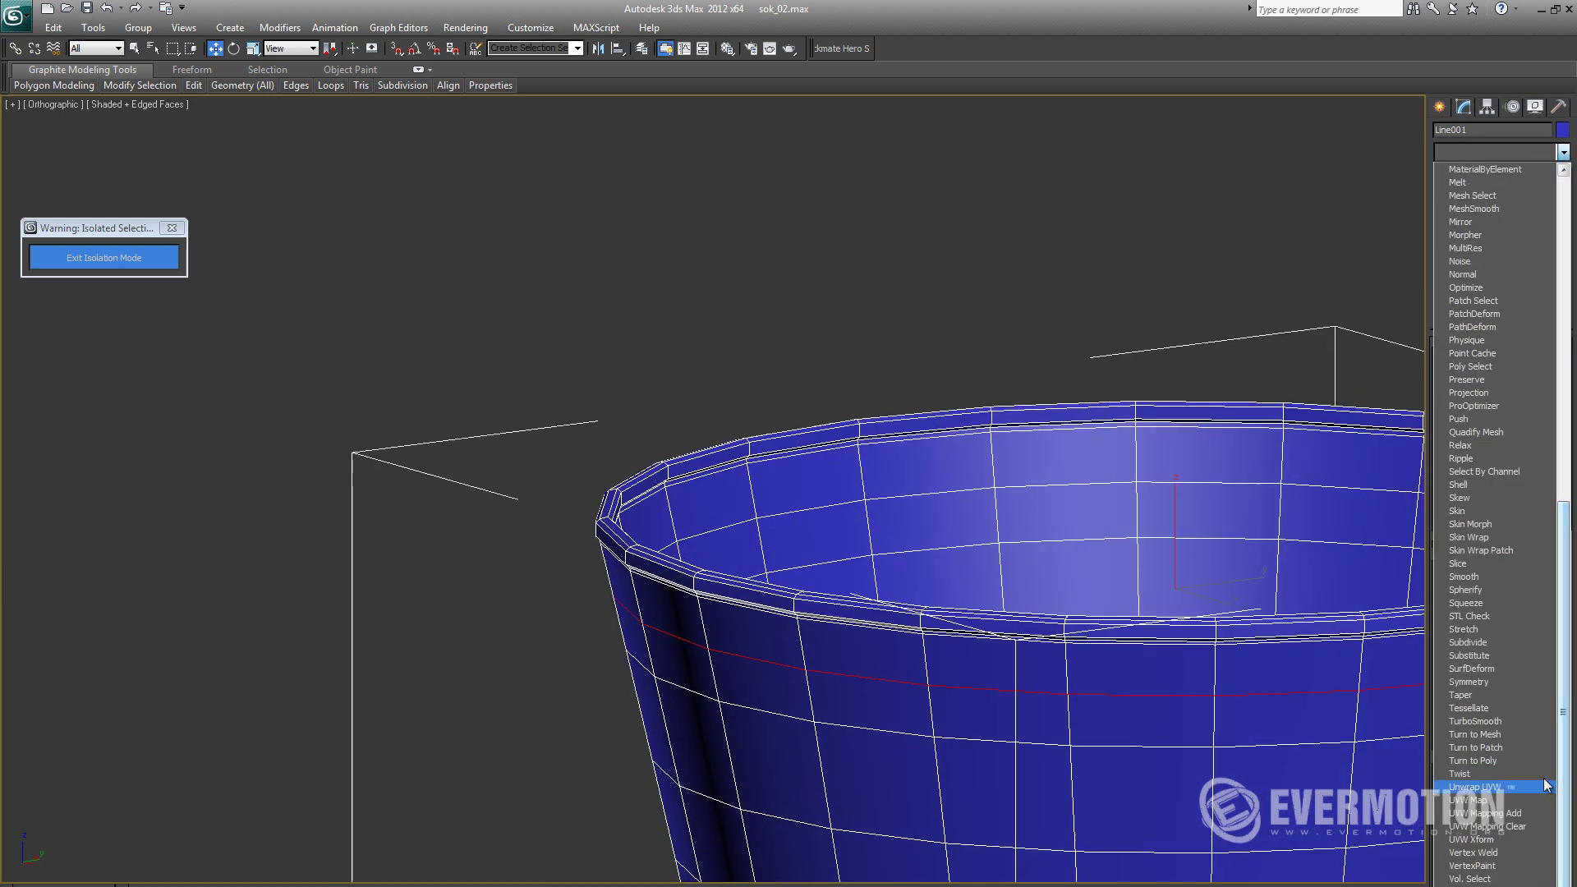
{"action": "left_click", "coordinate": [1475, 722]}
{"action": "key", "text": "F4"}
Step: Examine the smoothed glass from its rim to its base and look into its interior
{"action": "mouse_move", "coordinate": [1032, 468]}
{"action": "middle_mouse_down", "text": "alt"}
{"action": "mouse_move", "coordinate": [676, 387]}
{"action": "mouse_move", "coordinate": [695, 385]}
{"action": "middle_mouse_up", "text": "alt"}
{"action": "scroll", "coordinate": [803, 572], "scroll_direction": "down", "scroll_amount": 3}
{"action": "middle_click_drag", "start_coordinate": [814, 514], "coordinate": [813, 311]}
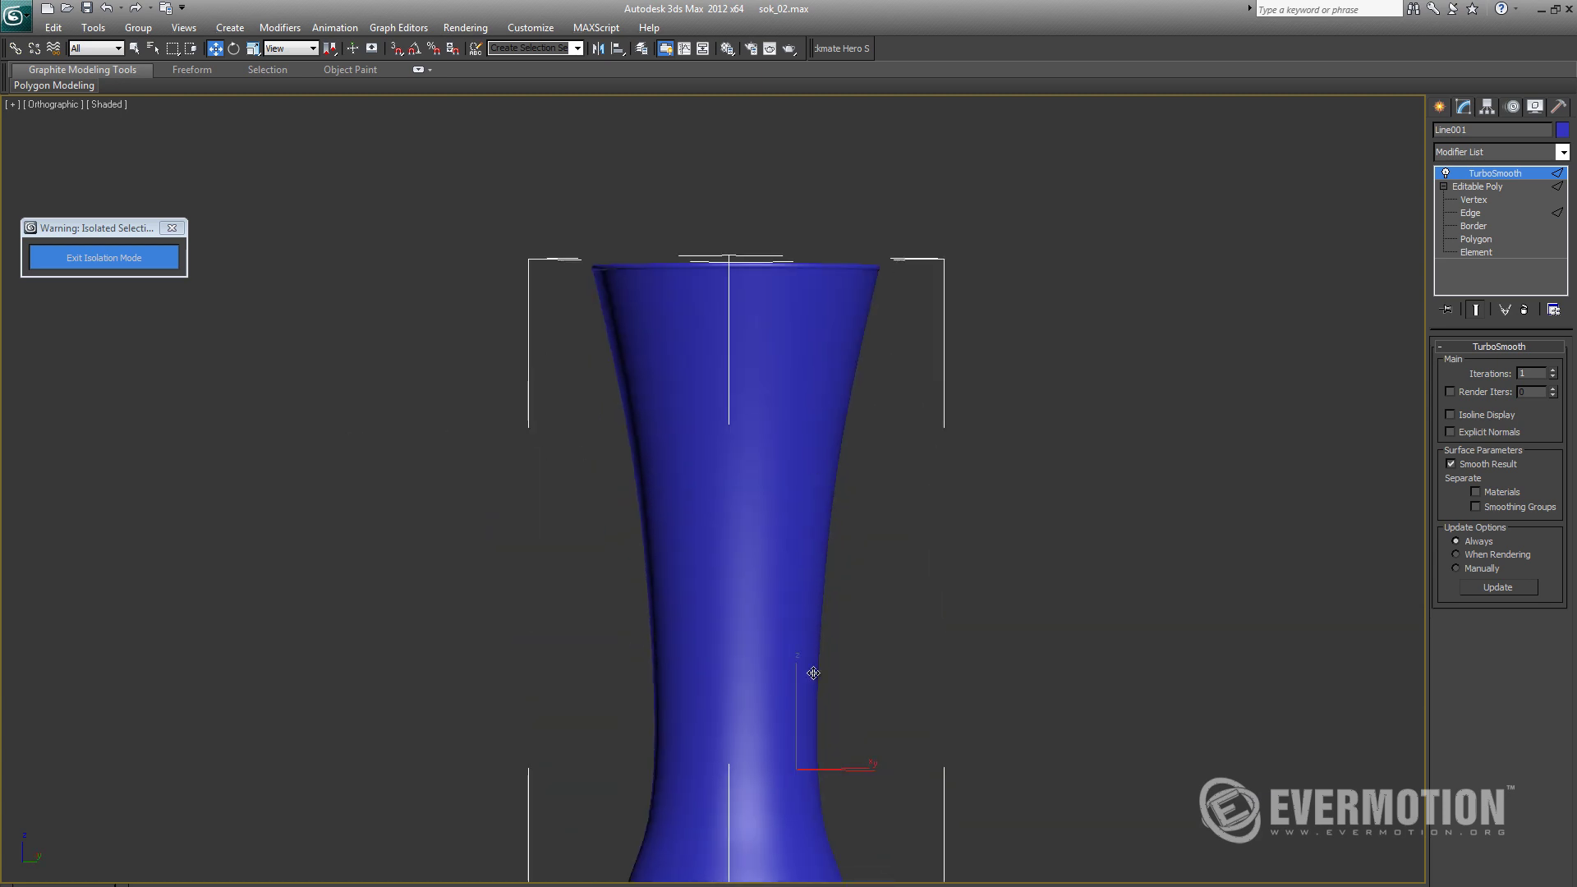
{"action": "middle_click_drag", "start_coordinate": [820, 783], "coordinate": [863, 543]}
{"action": "scroll", "coordinate": [828, 649], "scroll_direction": "up", "scroll_amount": 3}
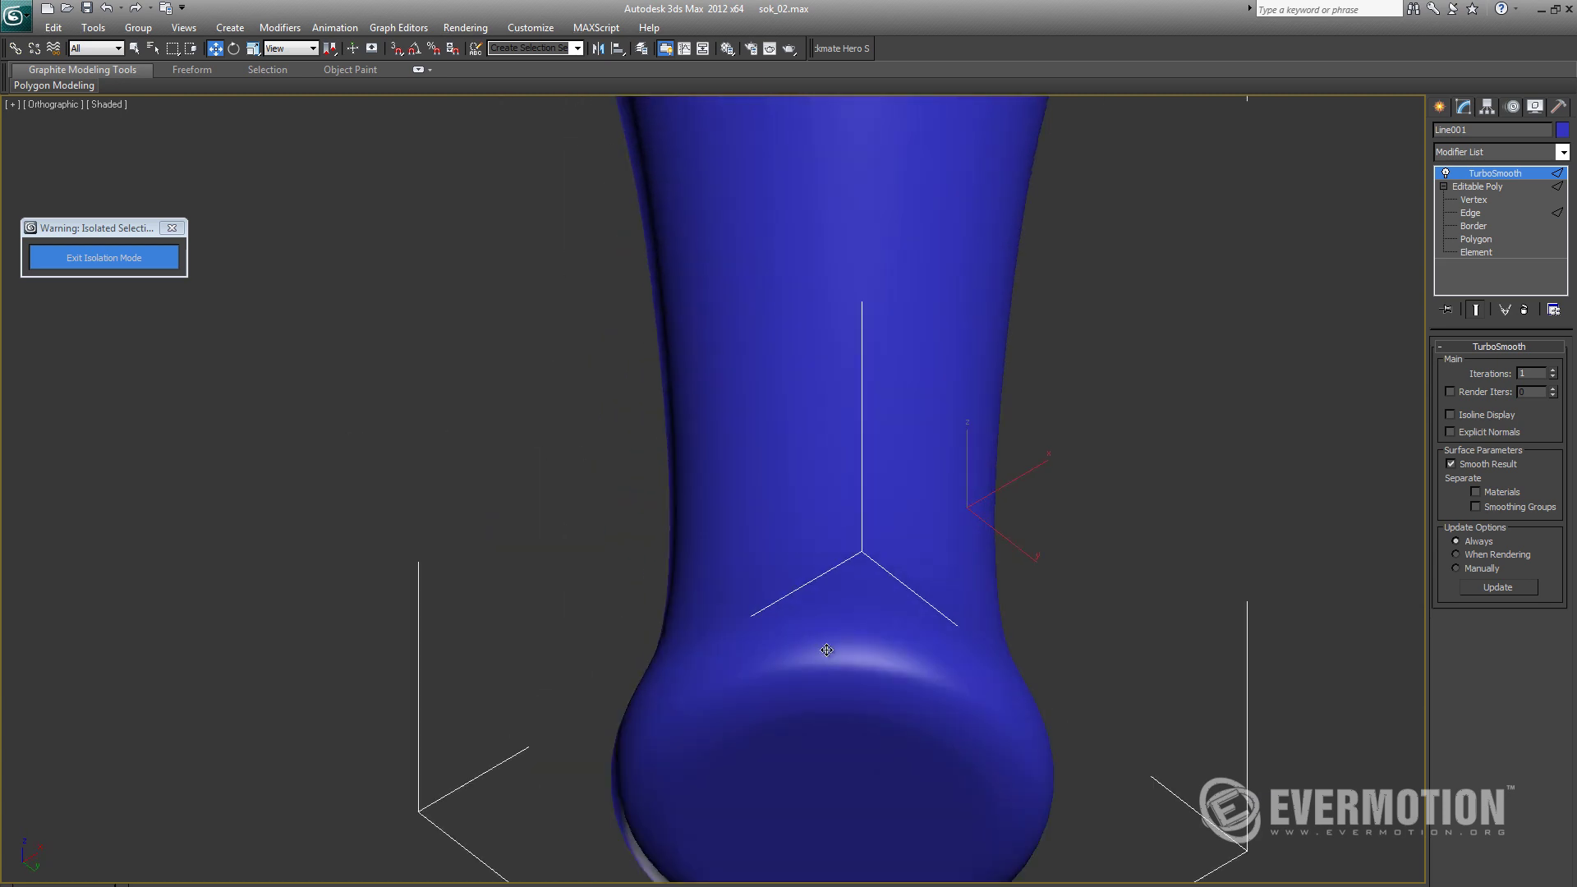
{"action": "middle_click_drag", "start_coordinate": [896, 792], "coordinate": [632, 526]}
{"action": "scroll", "coordinate": [641, 536], "scroll_direction": "down", "scroll_amount": 5}
{"action": "key", "text": "f"}
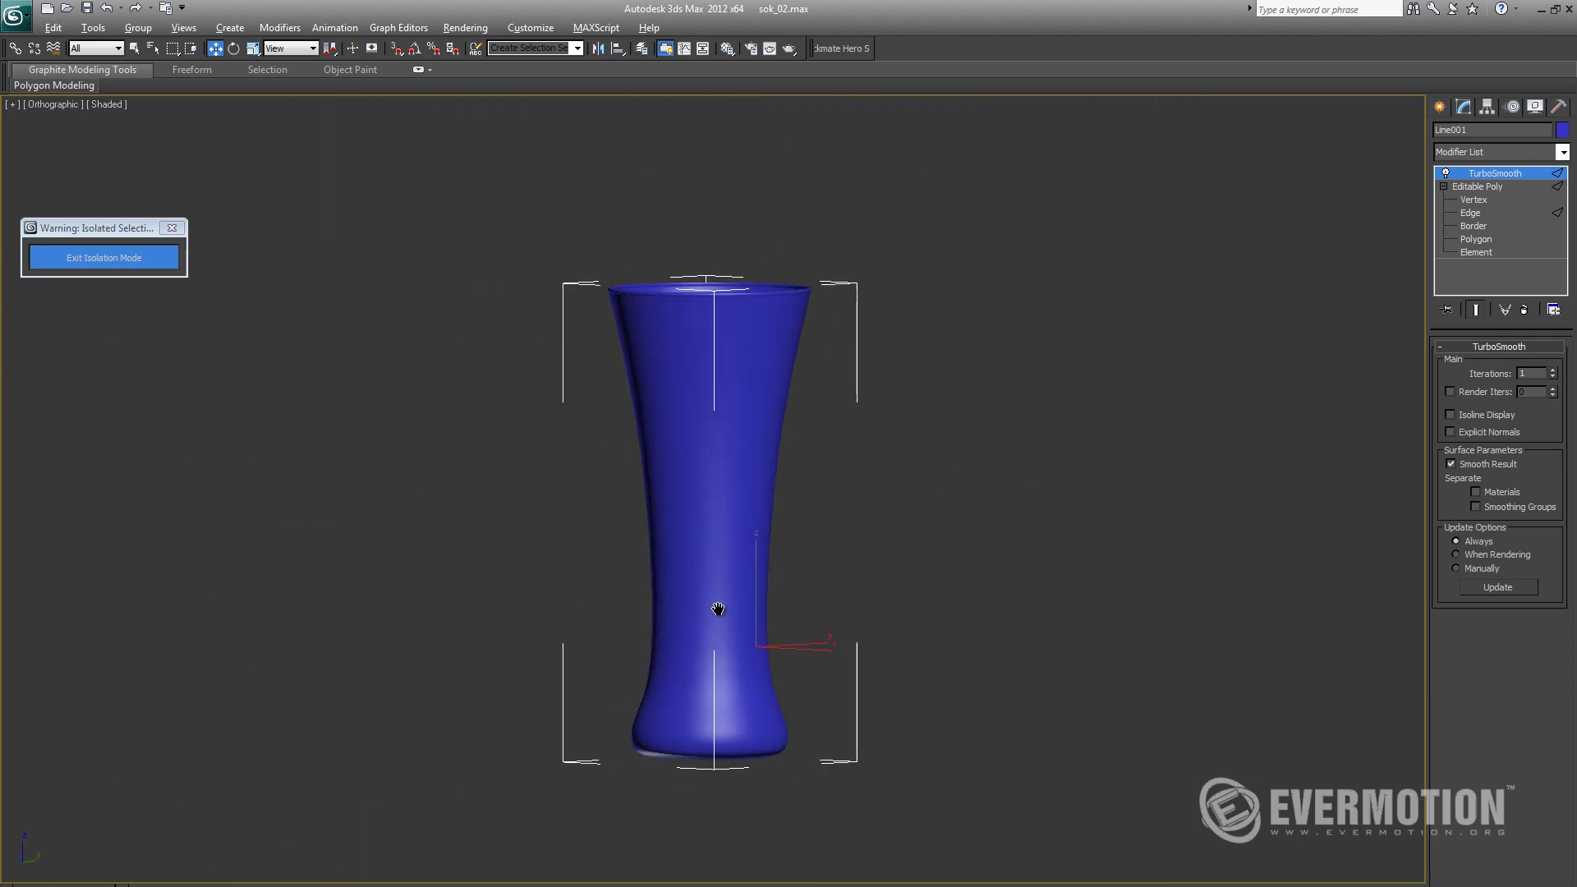
{"action": "scroll", "coordinate": [729, 607], "scroll_direction": "down", "scroll_amount": 8}
{"action": "scroll", "coordinate": [741, 604], "scroll_direction": "up", "scroll_amount": 10}
{"action": "middle_click_drag", "start_coordinate": [739, 605], "coordinate": [662, 806]}
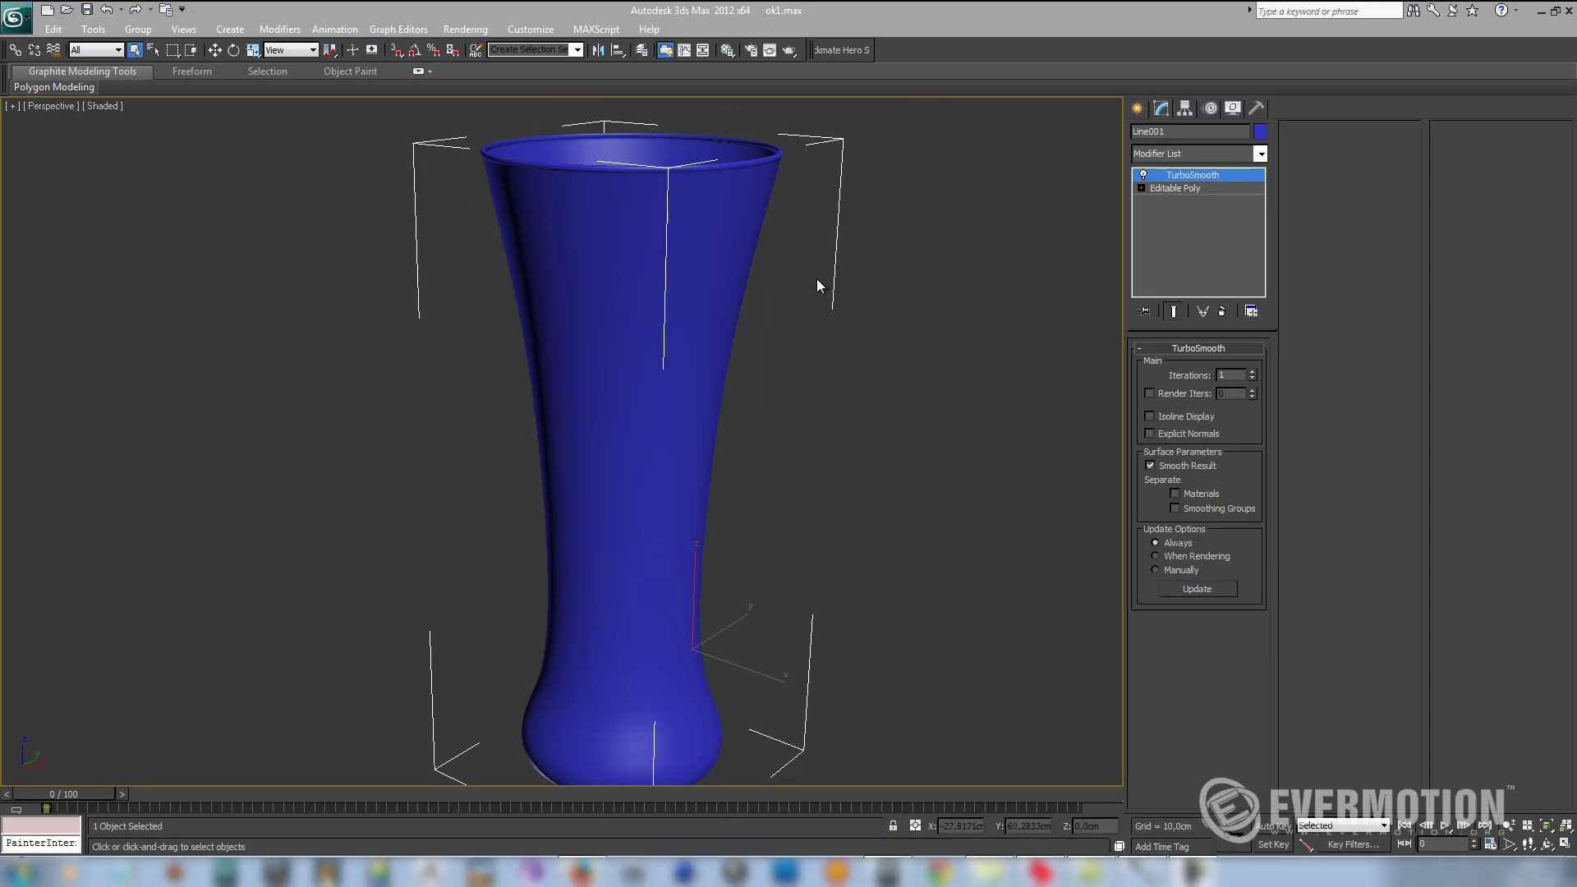
{"action": "middle_click_drag", "start_coordinate": [729, 235], "coordinate": [739, 336], "text": "alt"}
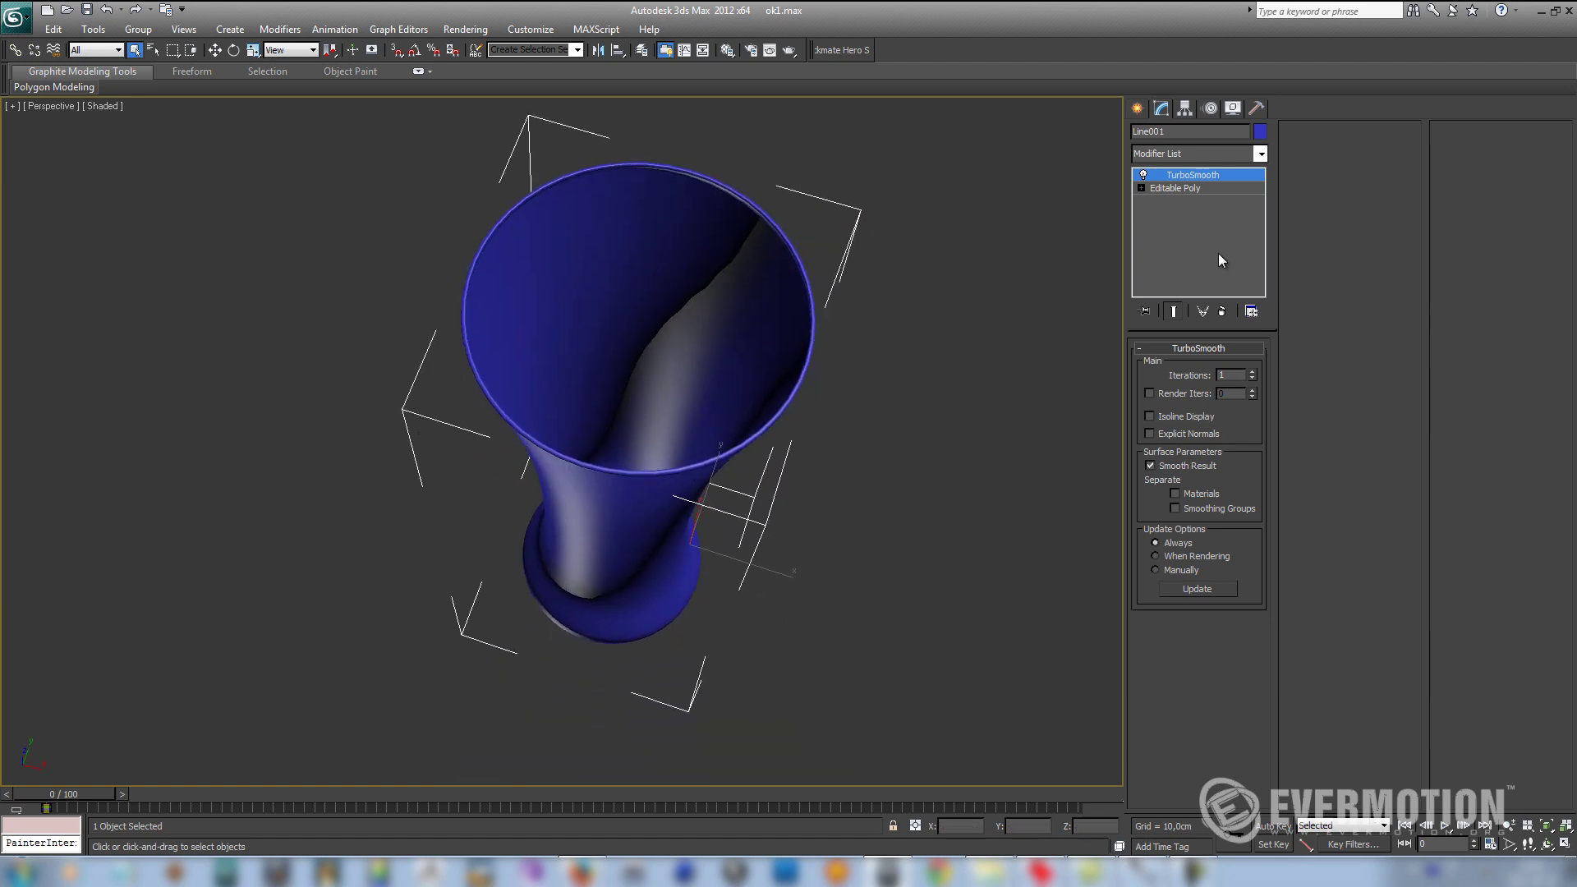
Step: Return to the unsmoothed Editable Poly with edges shown and select the central polygon of the glass's inner bottom
{"action": "left_click", "coordinate": [1181, 189]}
{"action": "left_click", "coordinate": [1173, 311]}
{"action": "key", "text": "F4"}
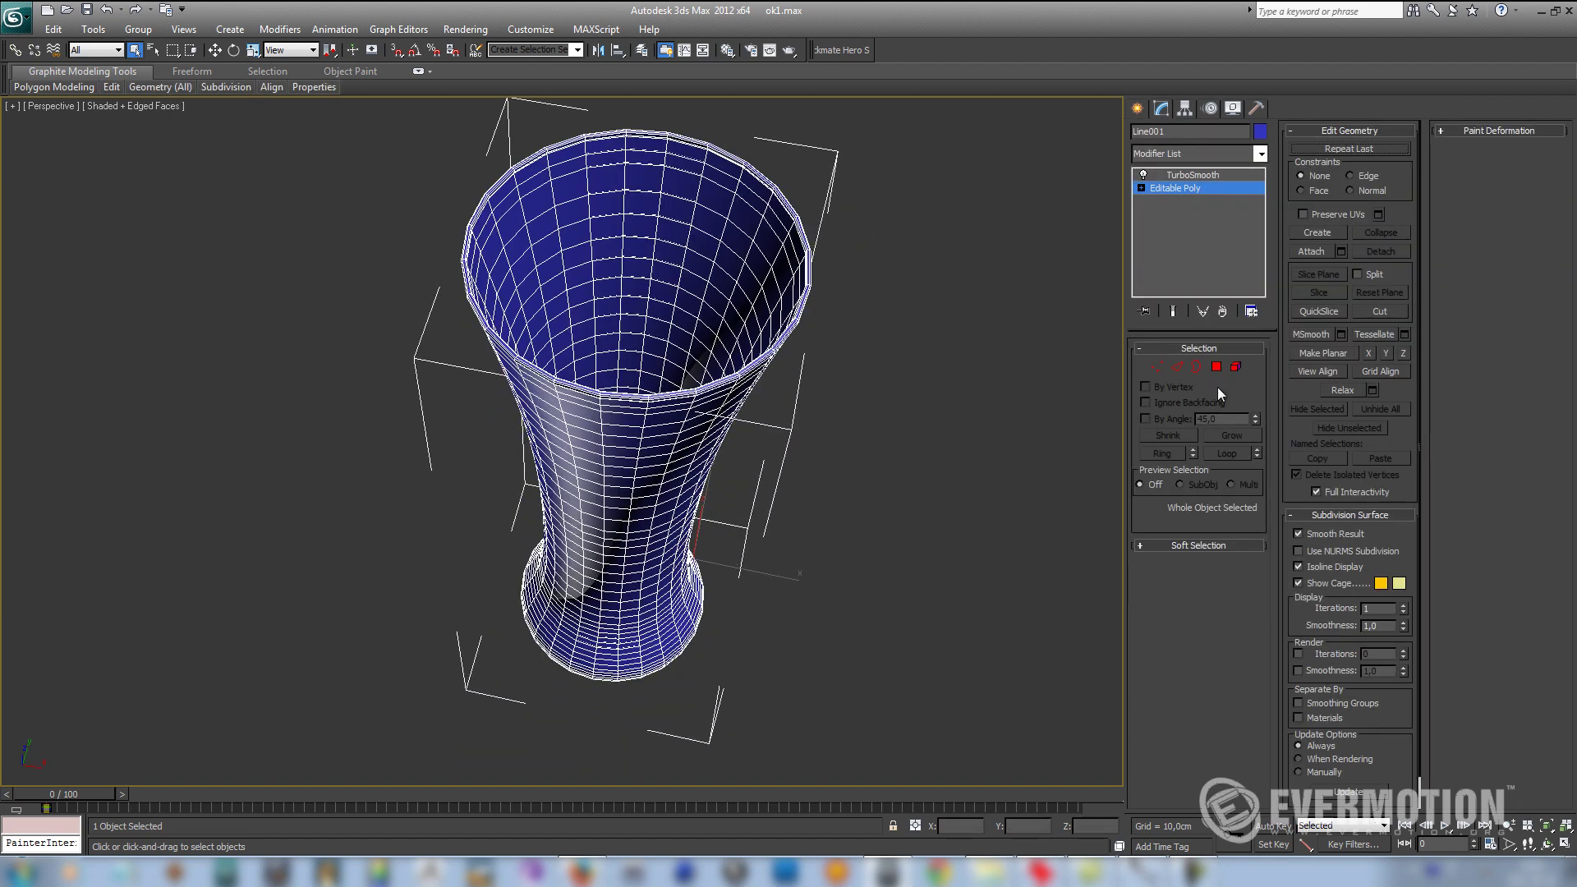
{"action": "left_click", "coordinate": [1217, 367]}
{"action": "middle_click_drag", "start_coordinate": [714, 462], "coordinate": [710, 498], "text": "alt"}
{"action": "scroll", "coordinate": [710, 498], "scroll_direction": "up", "scroll_amount": 5}
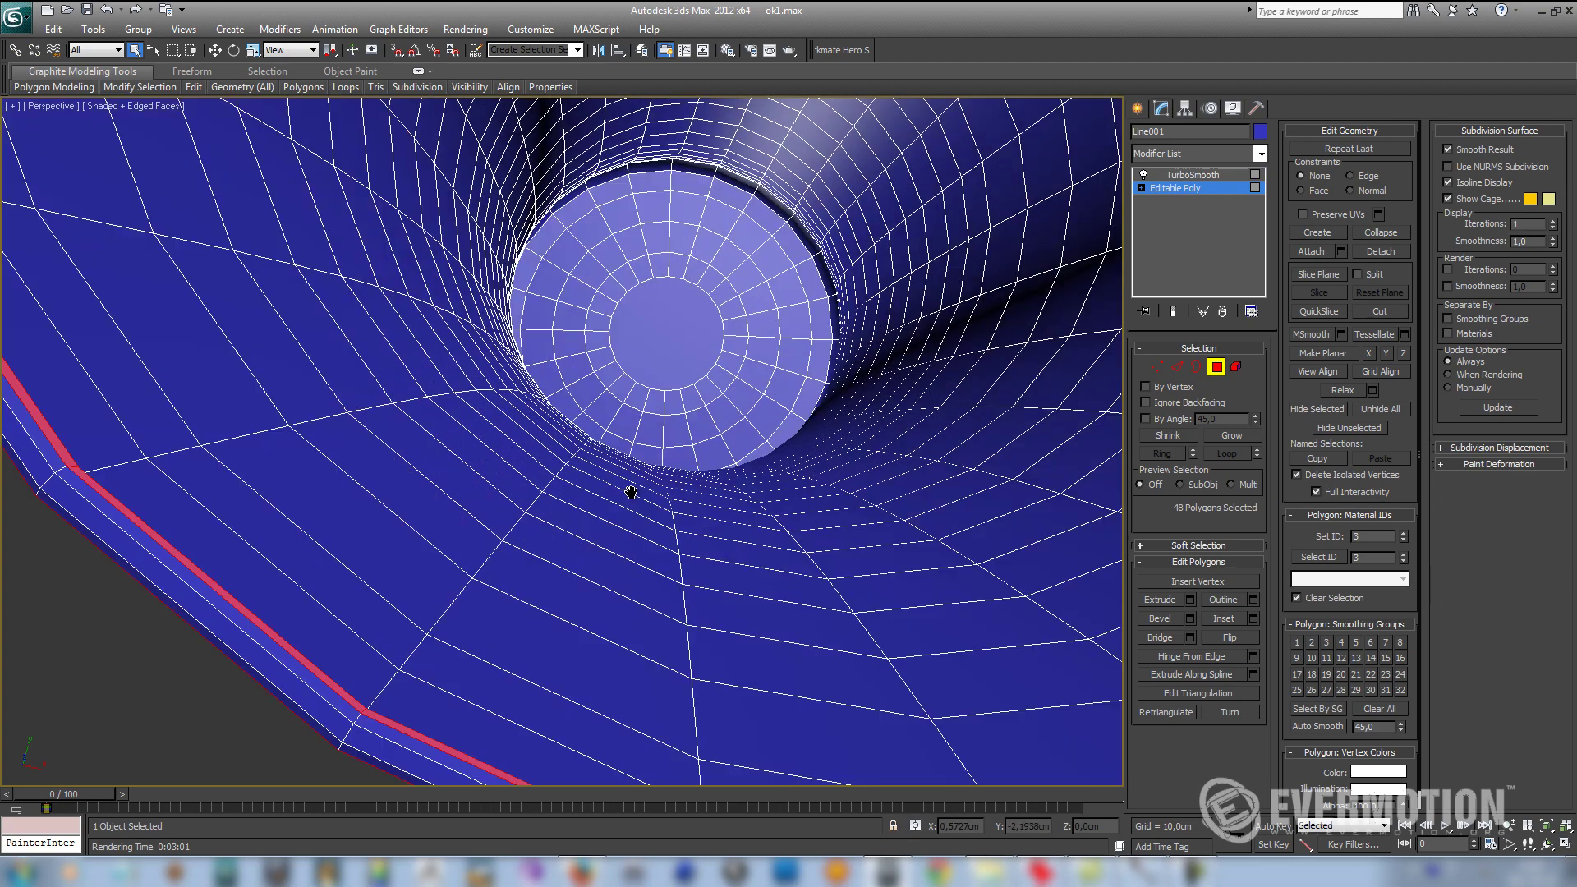
{"action": "left_click", "coordinate": [652, 358]}
{"action": "scroll", "coordinate": [661, 510], "scroll_direction": "down", "scroll_amount": 6}
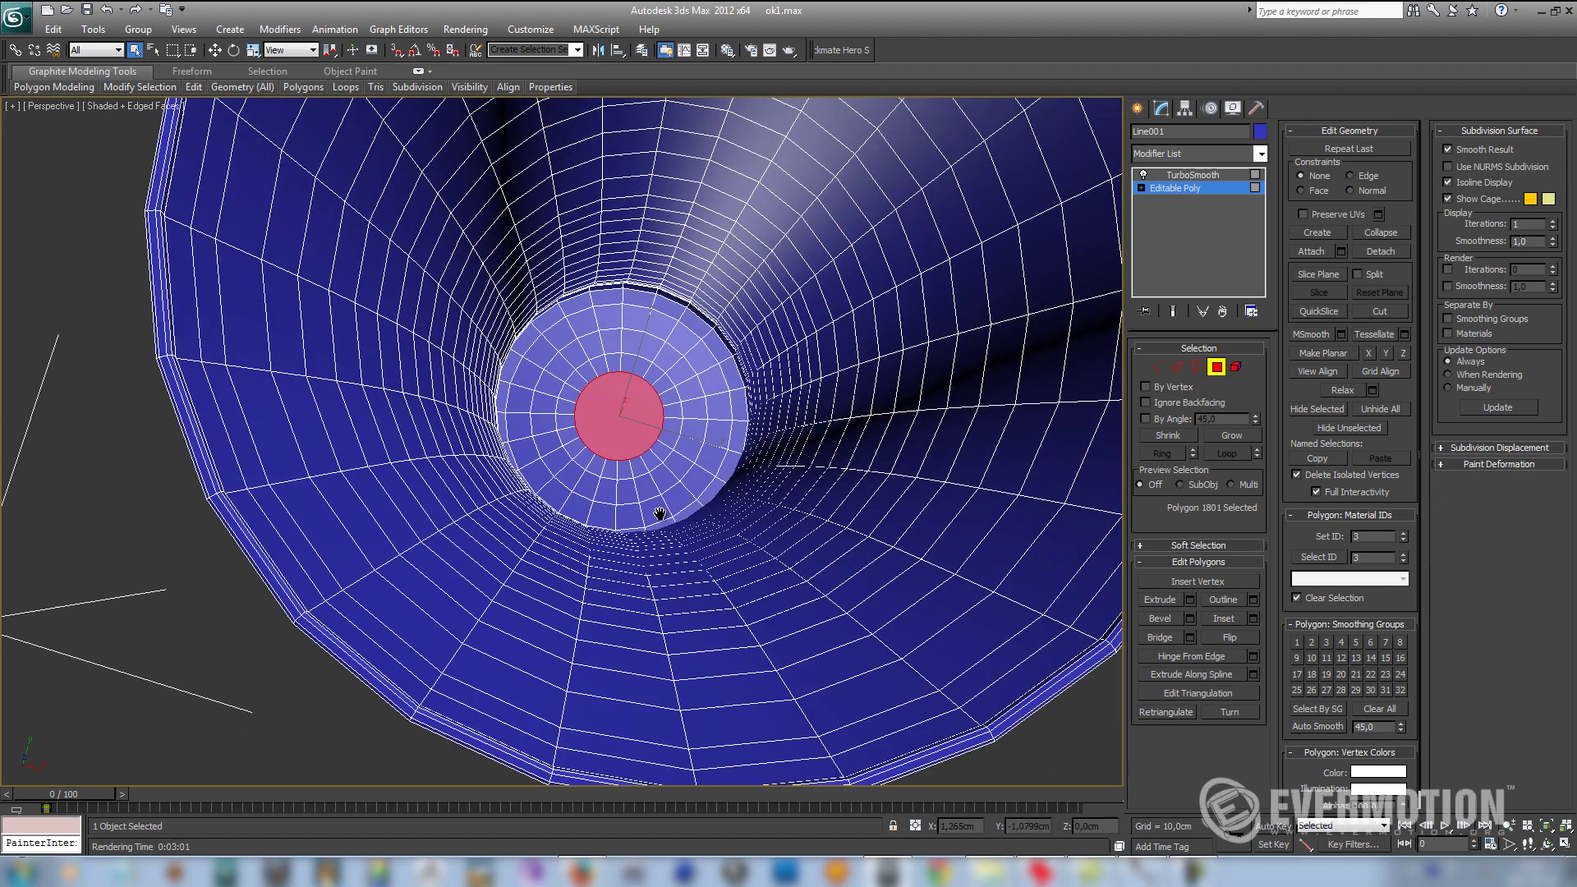
Step: Grow the selection from the inner bottom up the inner wall to the second edge loop below the rim, checking it in the wireframe Front view
{"action": "mouse_move", "coordinate": [843, 492]}
{"action": "middle_mouse_down", "text": "alt"}
{"action": "mouse_move", "coordinate": [851, 374]}
{"action": "mouse_move", "coordinate": [859, 482]}
{"action": "middle_mouse_up", "text": "alt"}
{"action": "left_click", "coordinate": [1226, 437]}
{"action": "key", "text": "F3"}
{"action": "left_click", "coordinate": [1227, 437]}
{"action": "left_click", "coordinate": [1227, 437]}
{"action": "left_click", "coordinate": [1227, 437]}
{"action": "left_click", "coordinate": [1227, 437]}
{"action": "scroll", "coordinate": [871, 426], "scroll_direction": "down", "scroll_amount": 3}
{"action": "key", "text": "f"}
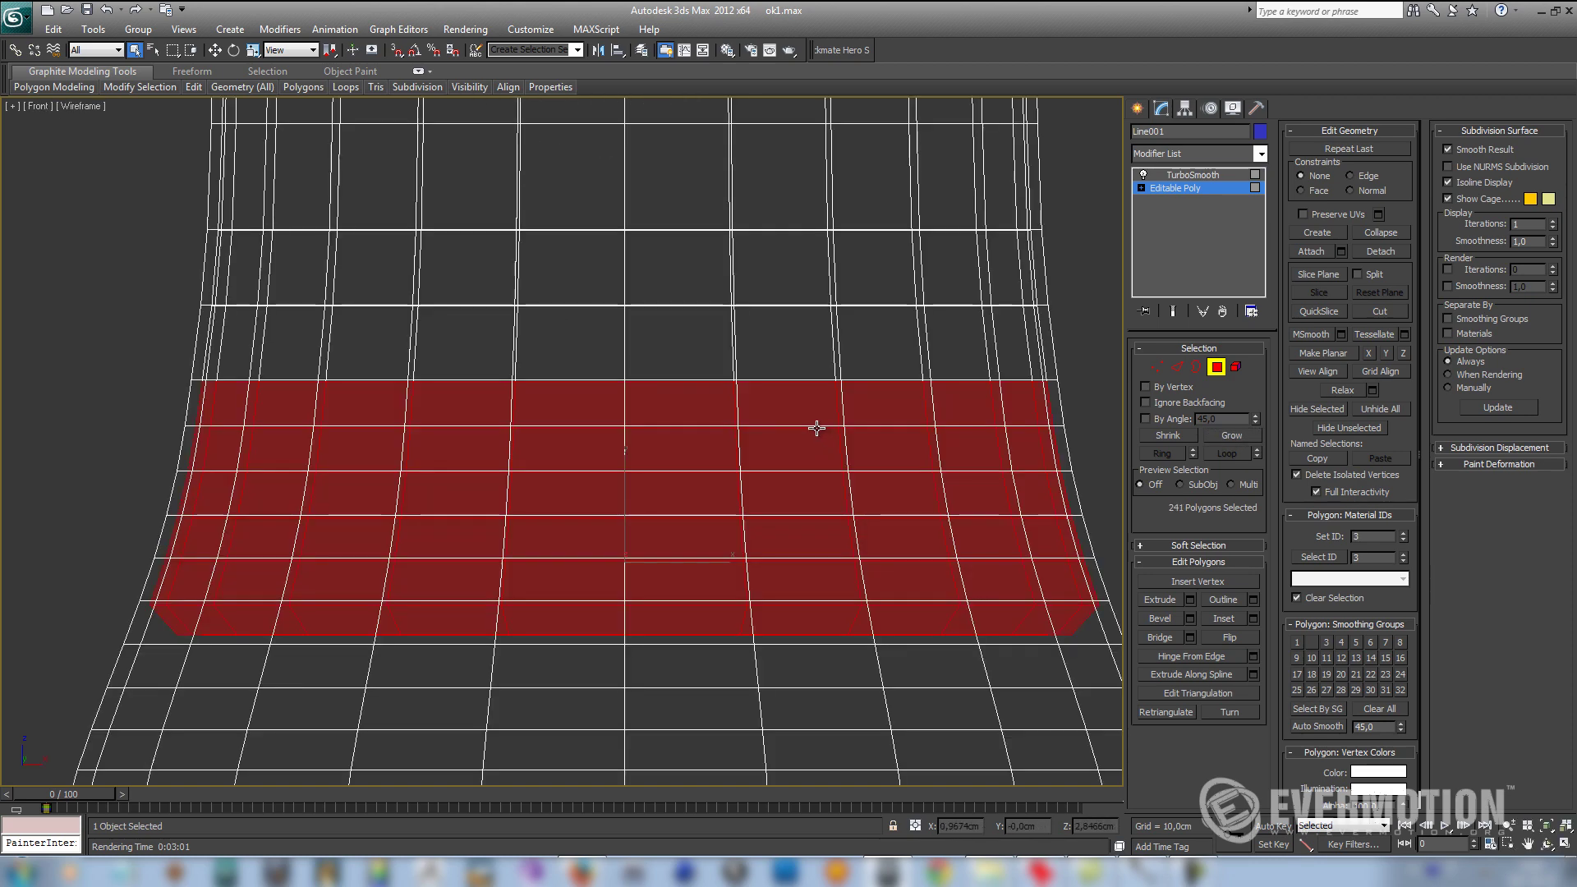
{"action": "scroll", "coordinate": [822, 452], "scroll_direction": "down", "scroll_amount": 6}
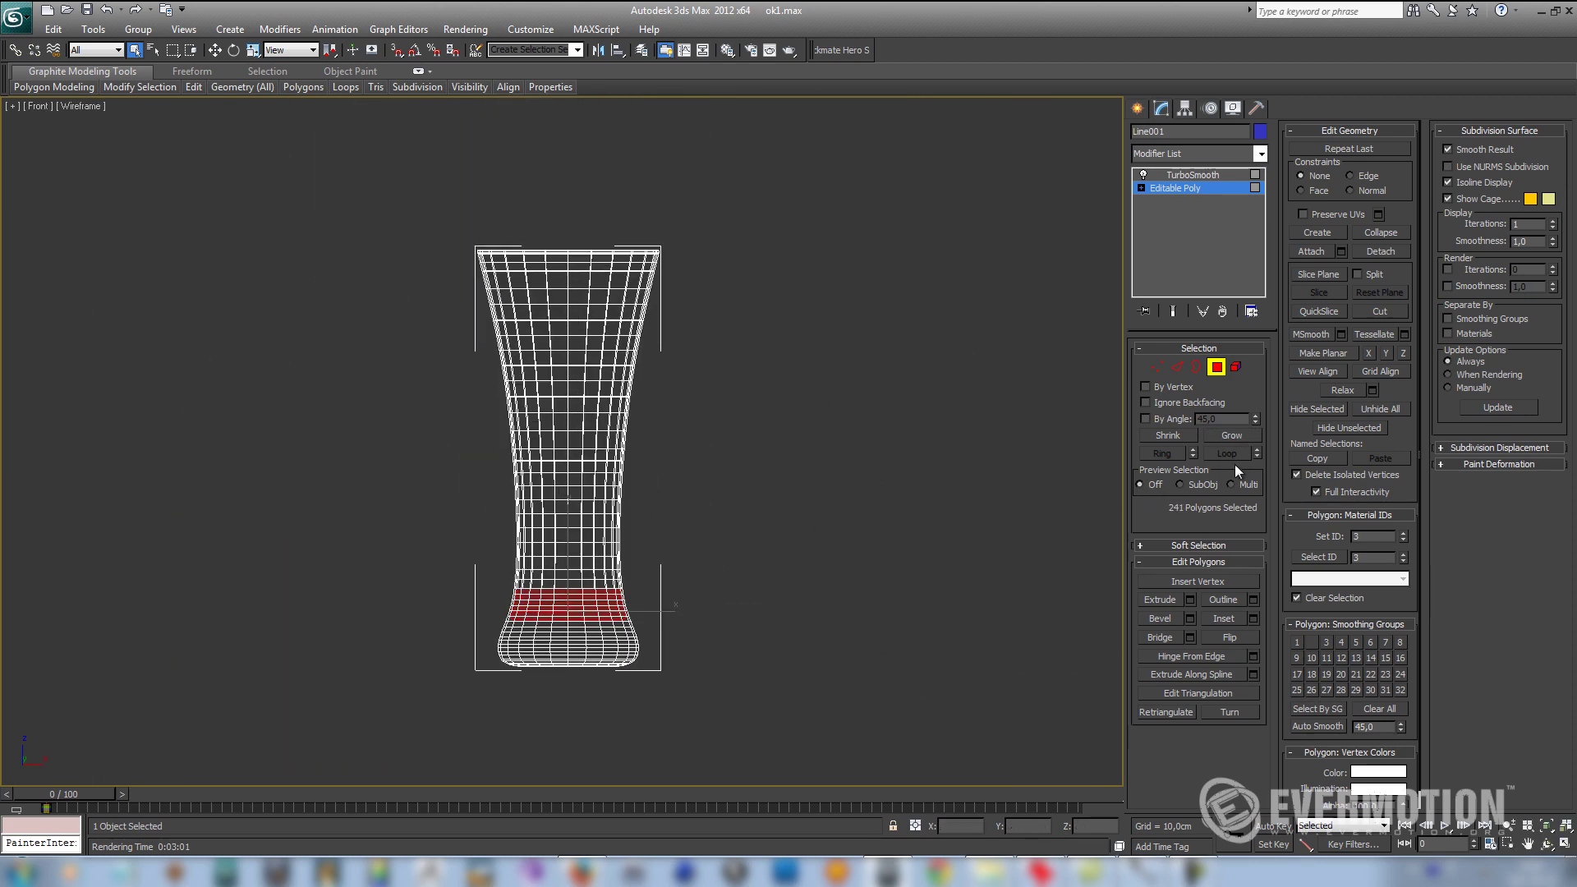
{"action": "left_click", "coordinate": [1232, 435]}
{"action": "left_click", "coordinate": [1233, 435]}
{"action": "left_click", "coordinate": [1232, 435]}
{"action": "left_click", "coordinate": [1233, 436]}
{"action": "left_click", "coordinate": [1232, 435]}
{"action": "left_click", "coordinate": [1233, 436]}
{"action": "left_click", "coordinate": [1232, 436]}
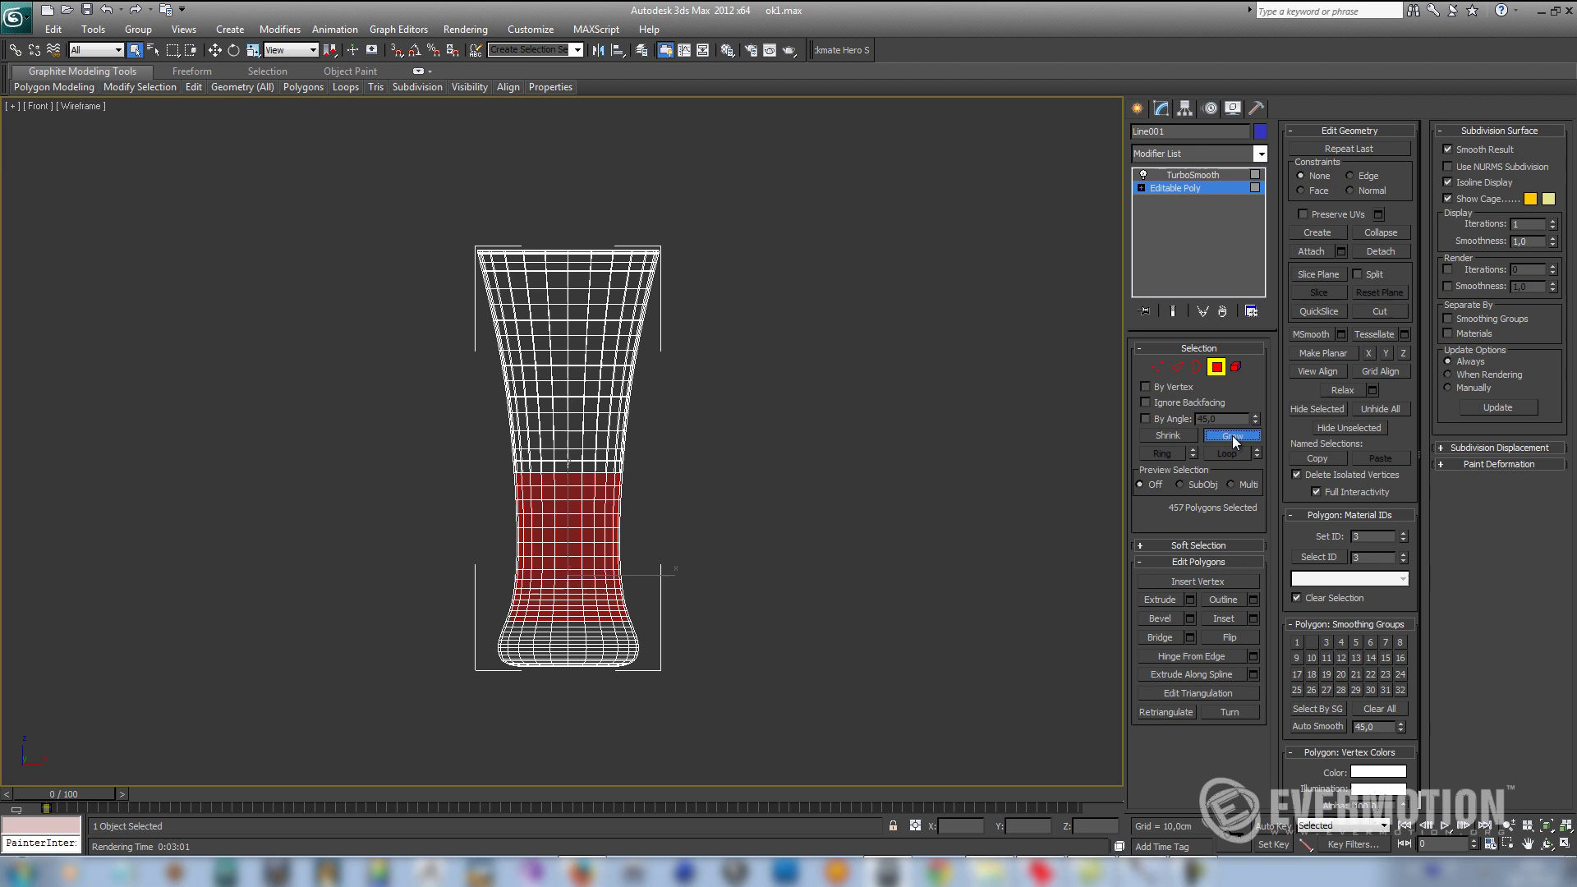
{"action": "left_click", "coordinate": [1232, 435]}
{"action": "left_click", "coordinate": [1232, 435]}
{"action": "left_click", "coordinate": [1232, 435]}
{"action": "left_click", "coordinate": [1232, 436]}
{"action": "left_click", "coordinate": [1233, 436]}
{"action": "left_click", "coordinate": [1232, 436]}
{"action": "left_click", "coordinate": [1232, 436]}
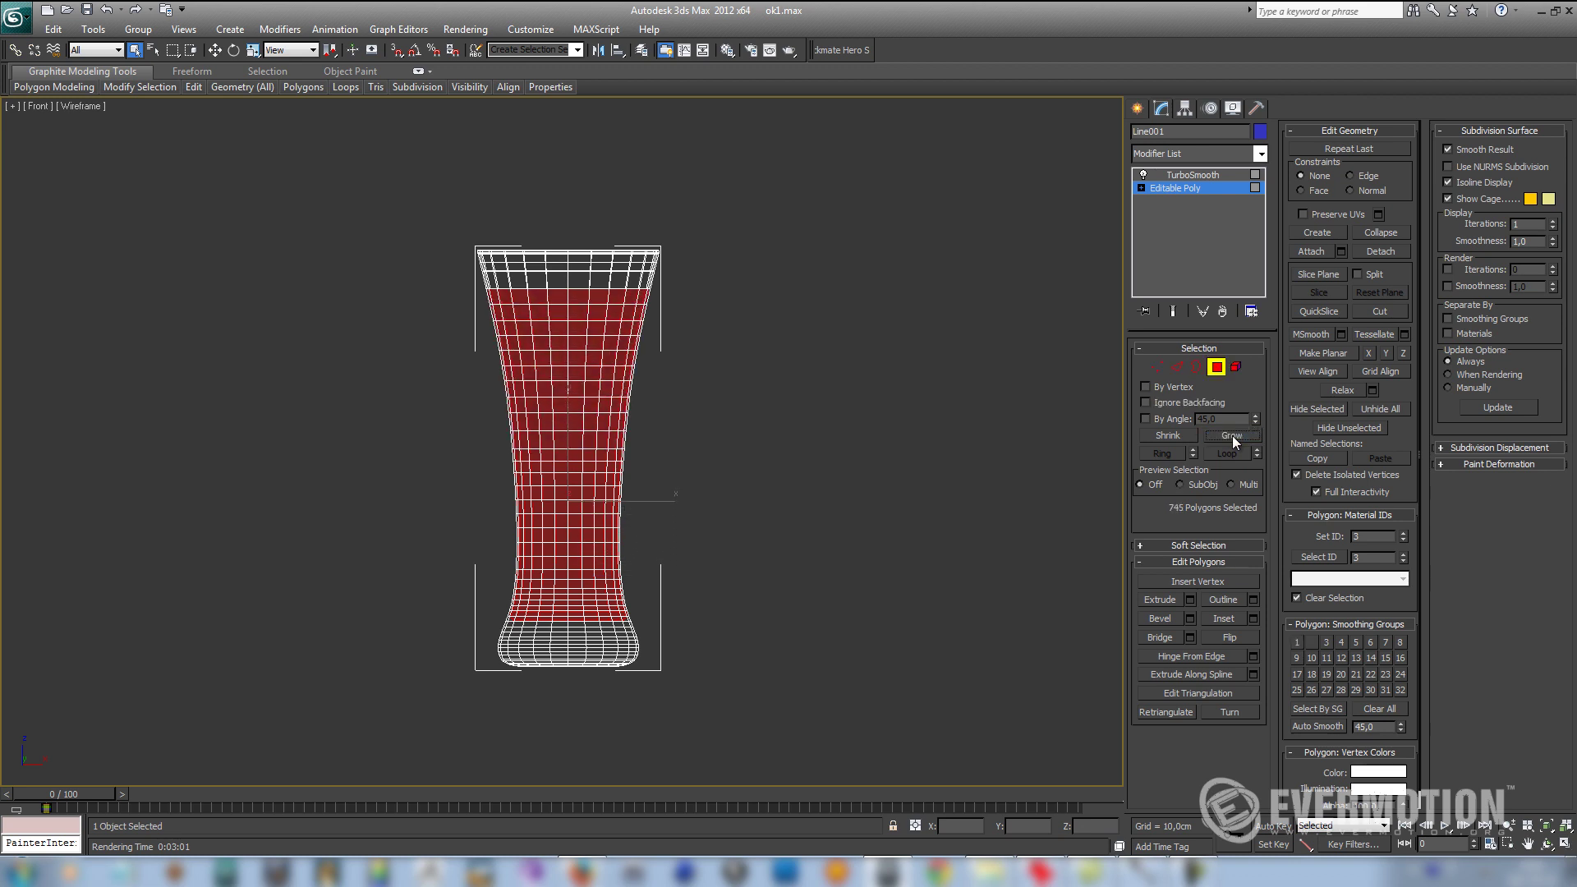
{"action": "left_click", "coordinate": [1233, 435]}
Step: Detach the selected inner polygons as a clone named "juice"
{"action": "scroll", "coordinate": [624, 497], "scroll_direction": "up", "scroll_amount": 5}
{"action": "middle_click_drag", "start_coordinate": [624, 497], "coordinate": [654, 446]}
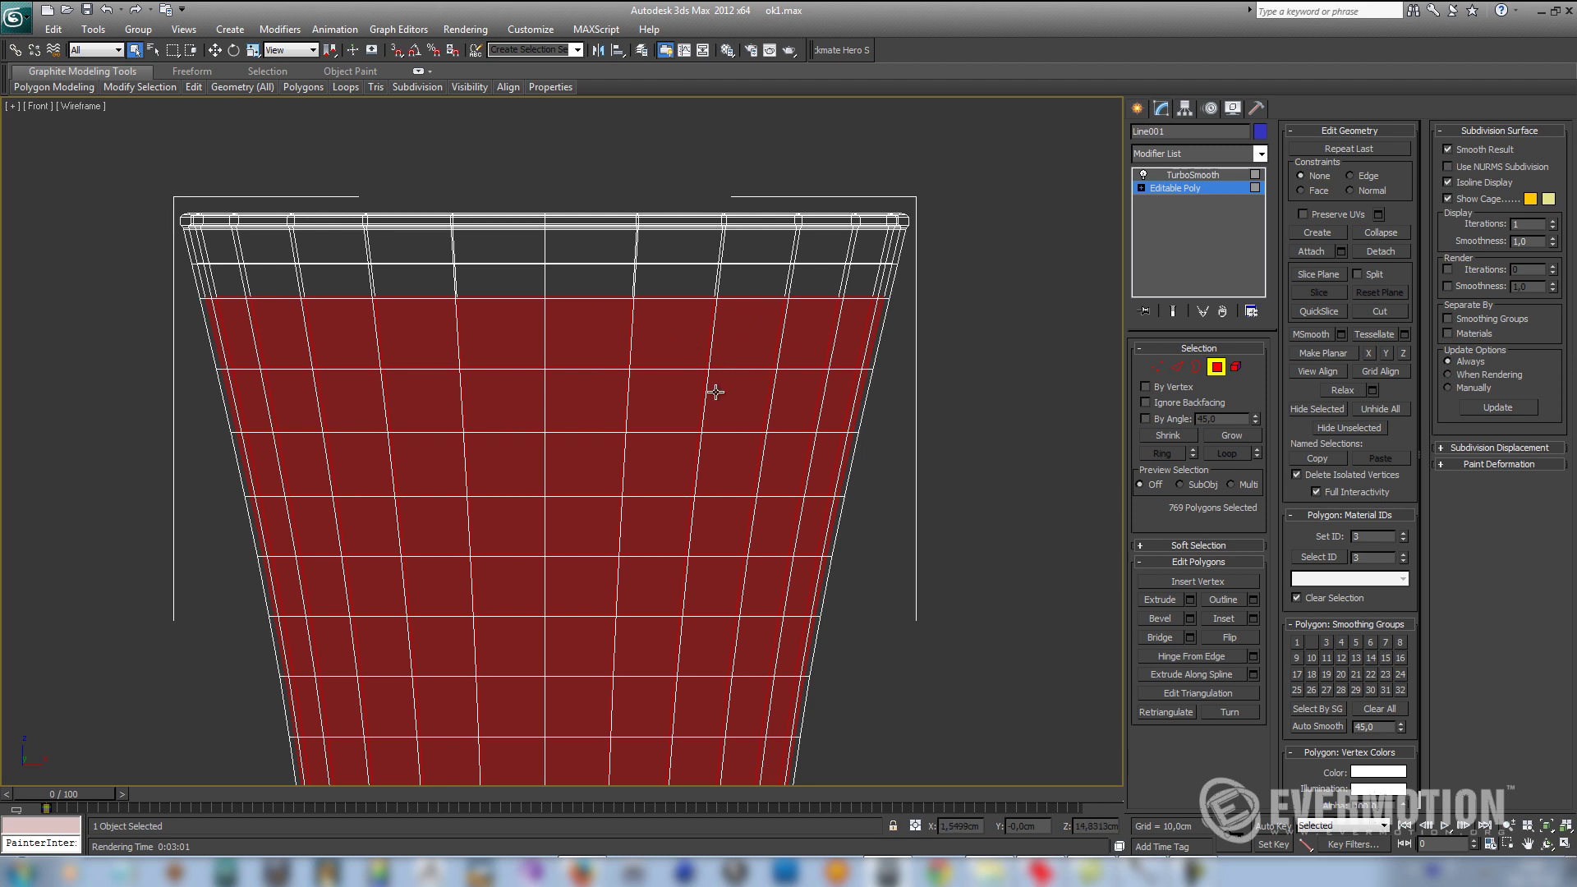
{"action": "left_click", "coordinate": [1383, 254]}
{"action": "left_click", "coordinate": [772, 460]}
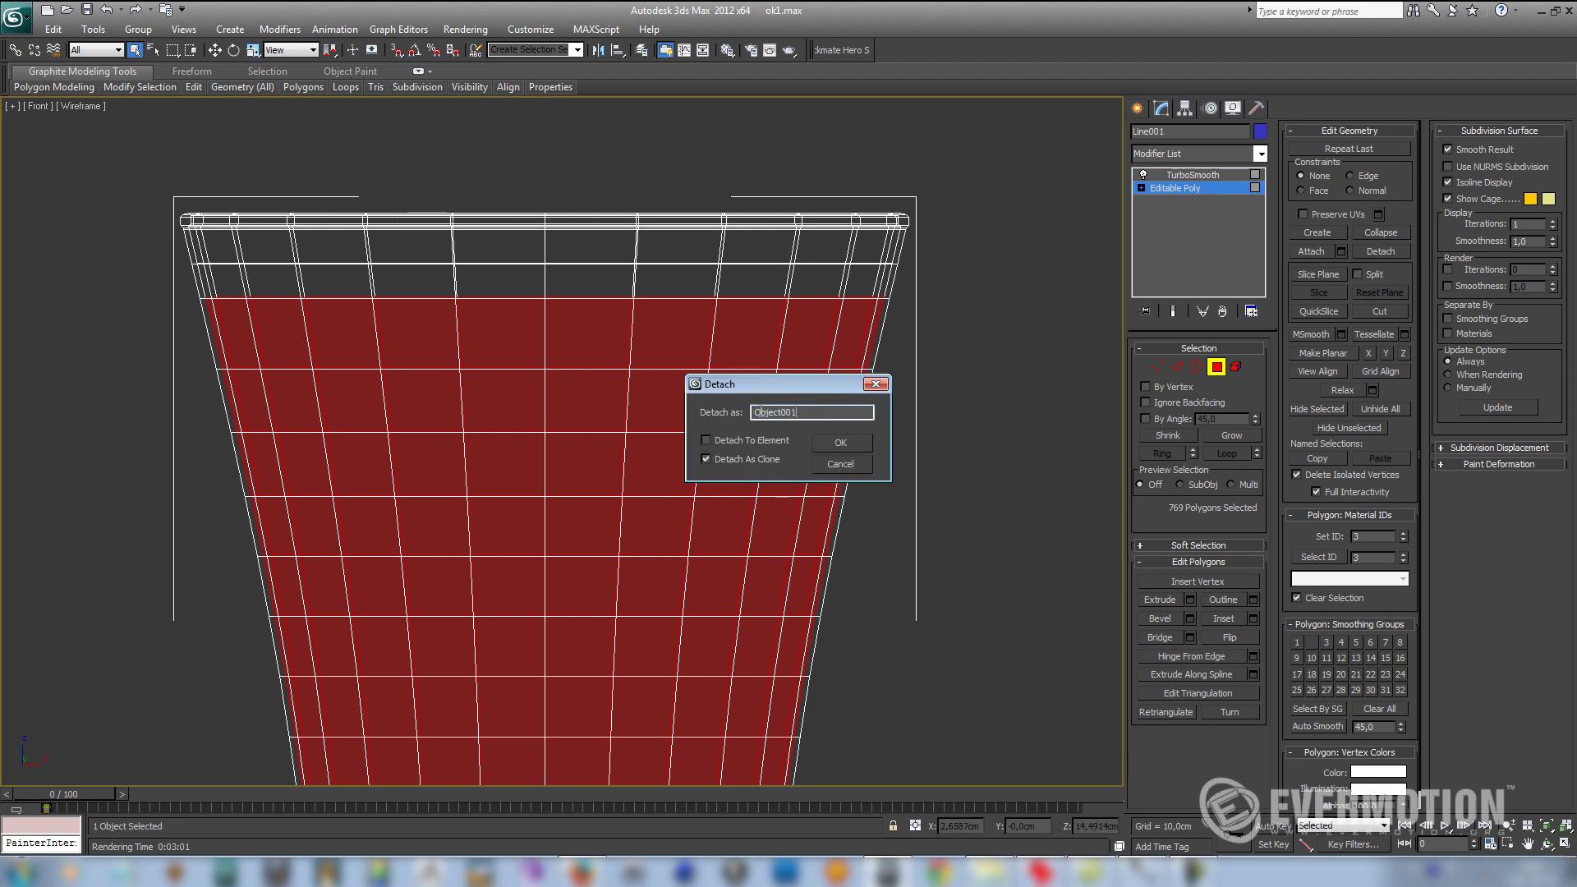
{"action": "left_click_drag", "start_coordinate": [813, 412], "coordinate": [701, 411]}
{"action": "type", "text": "juice"}
{"action": "key", "text": "Return"}
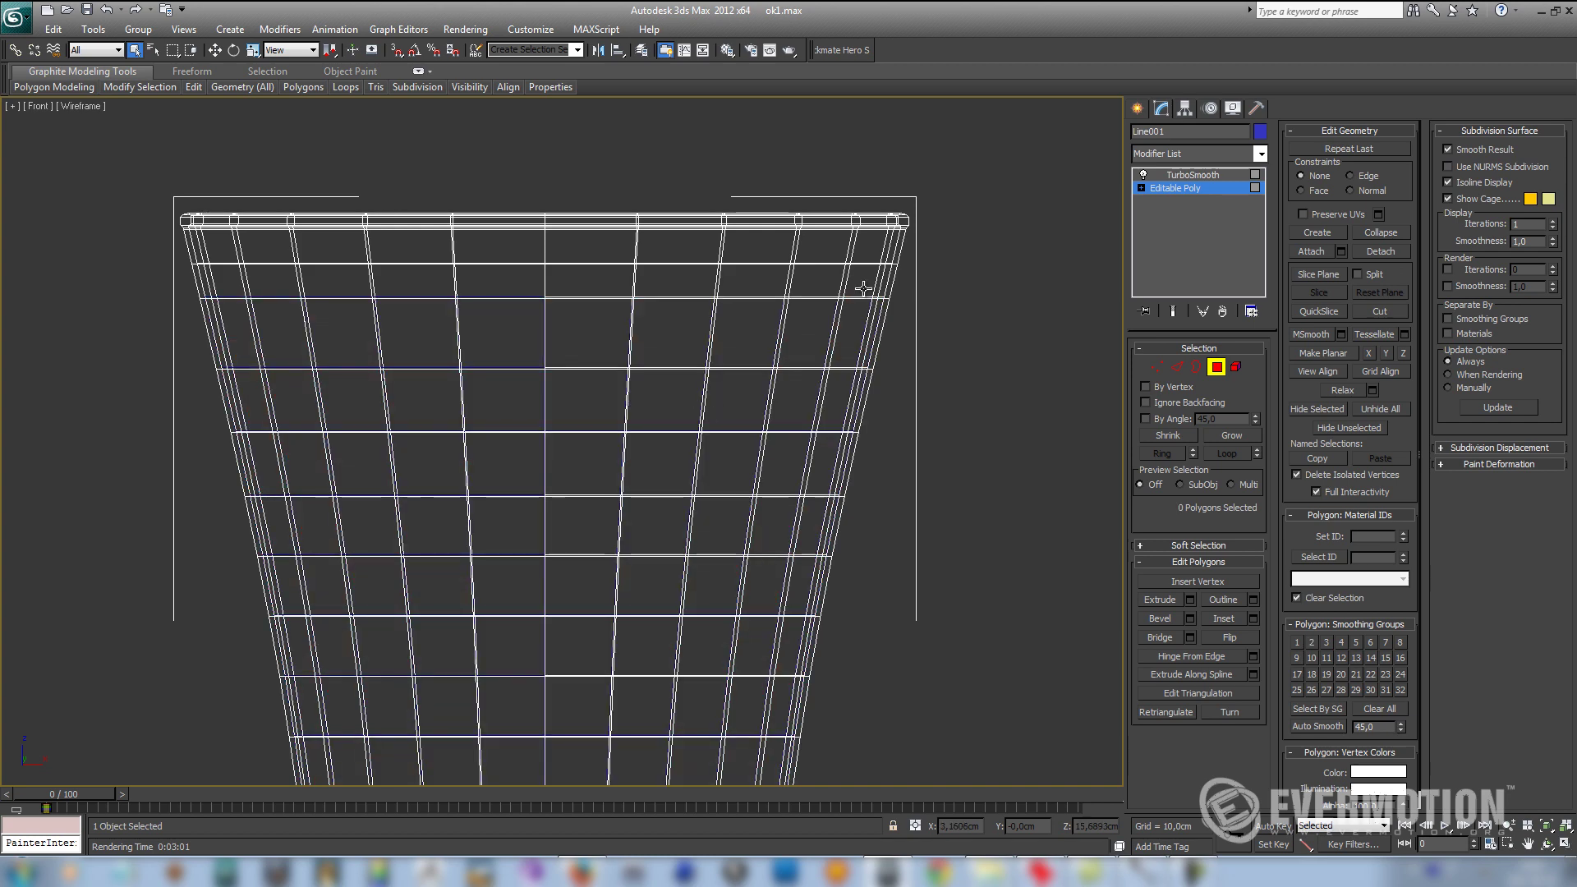
Step: Leave polygon editing on the glass and select the detached juice object inside it for modification
{"action": "left_click", "coordinate": [1136, 108]}
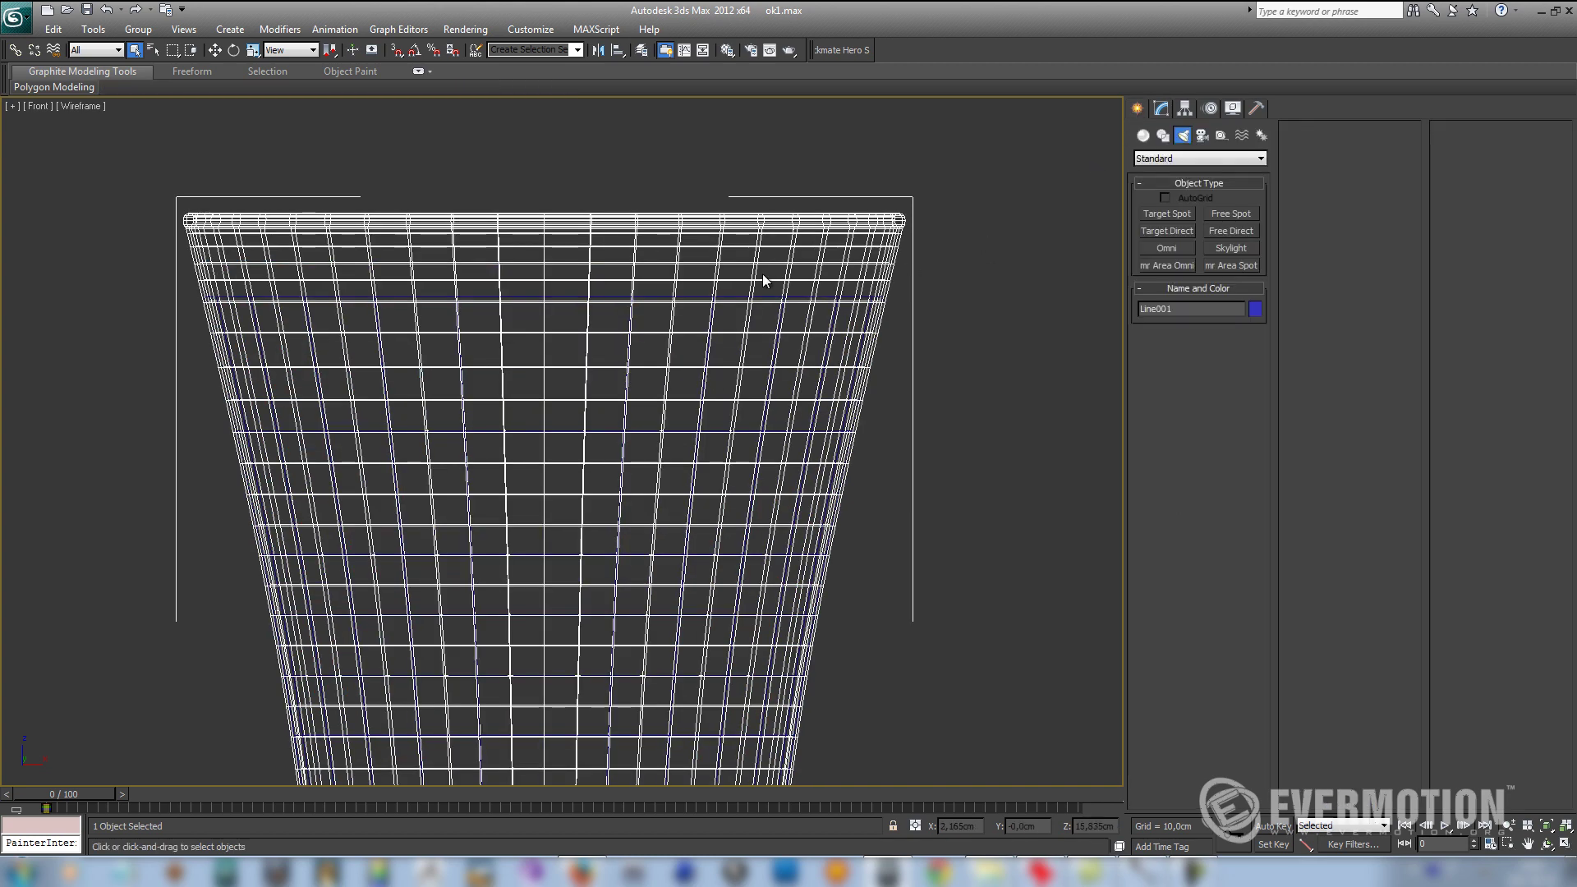
{"action": "left_click", "coordinate": [726, 298]}
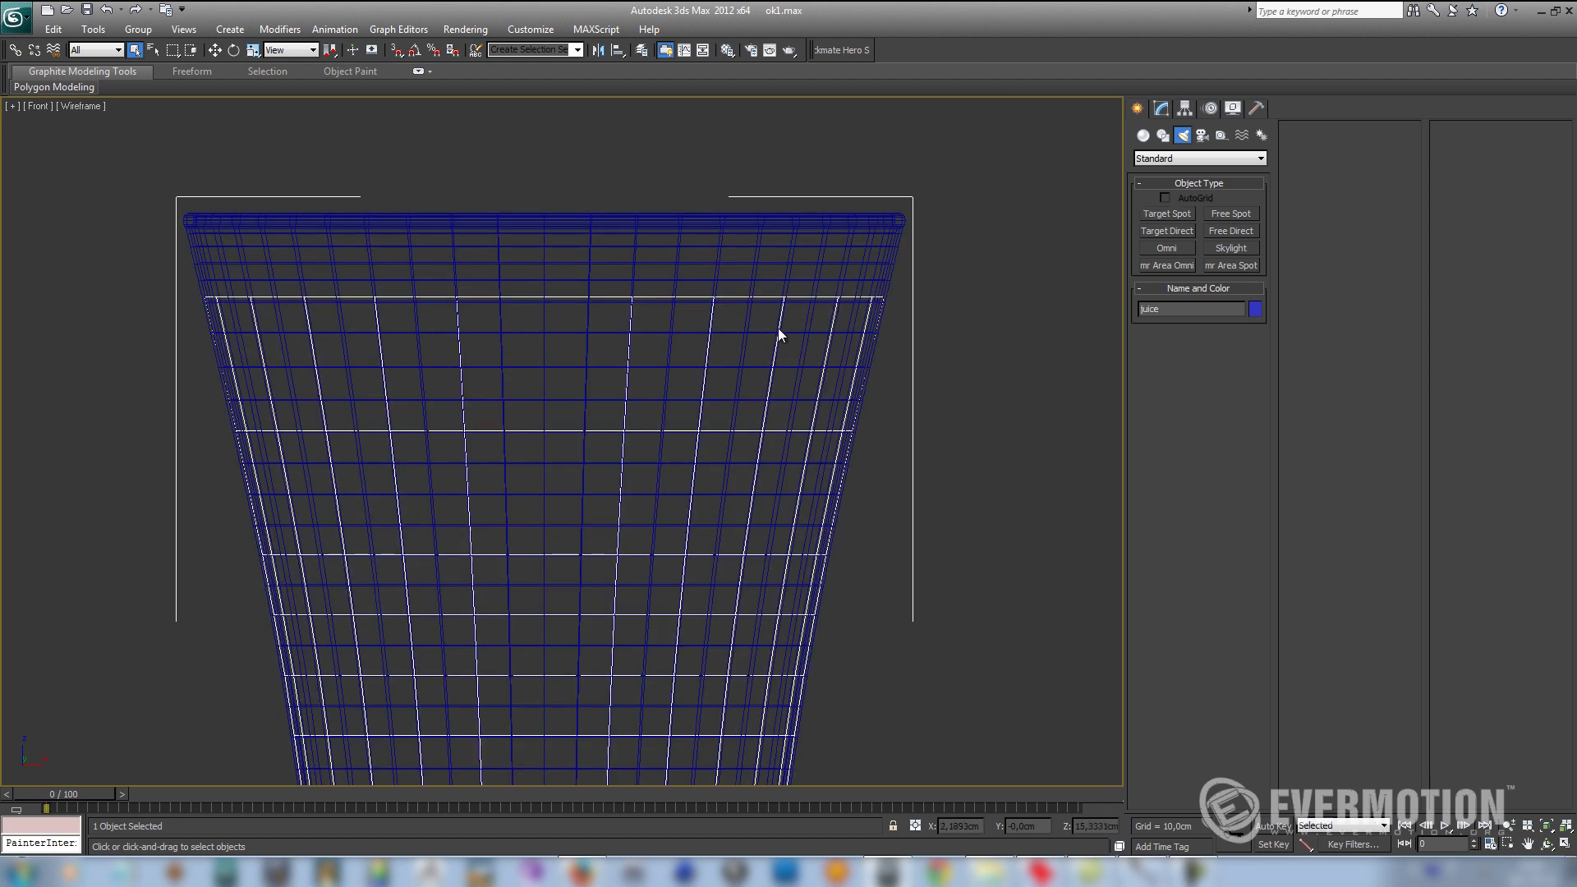
{"action": "scroll", "coordinate": [776, 358], "scroll_direction": "down", "scroll_amount": 3}
{"action": "middle_click_drag", "start_coordinate": [620, 363], "coordinate": [593, 396], "text": "alt"}
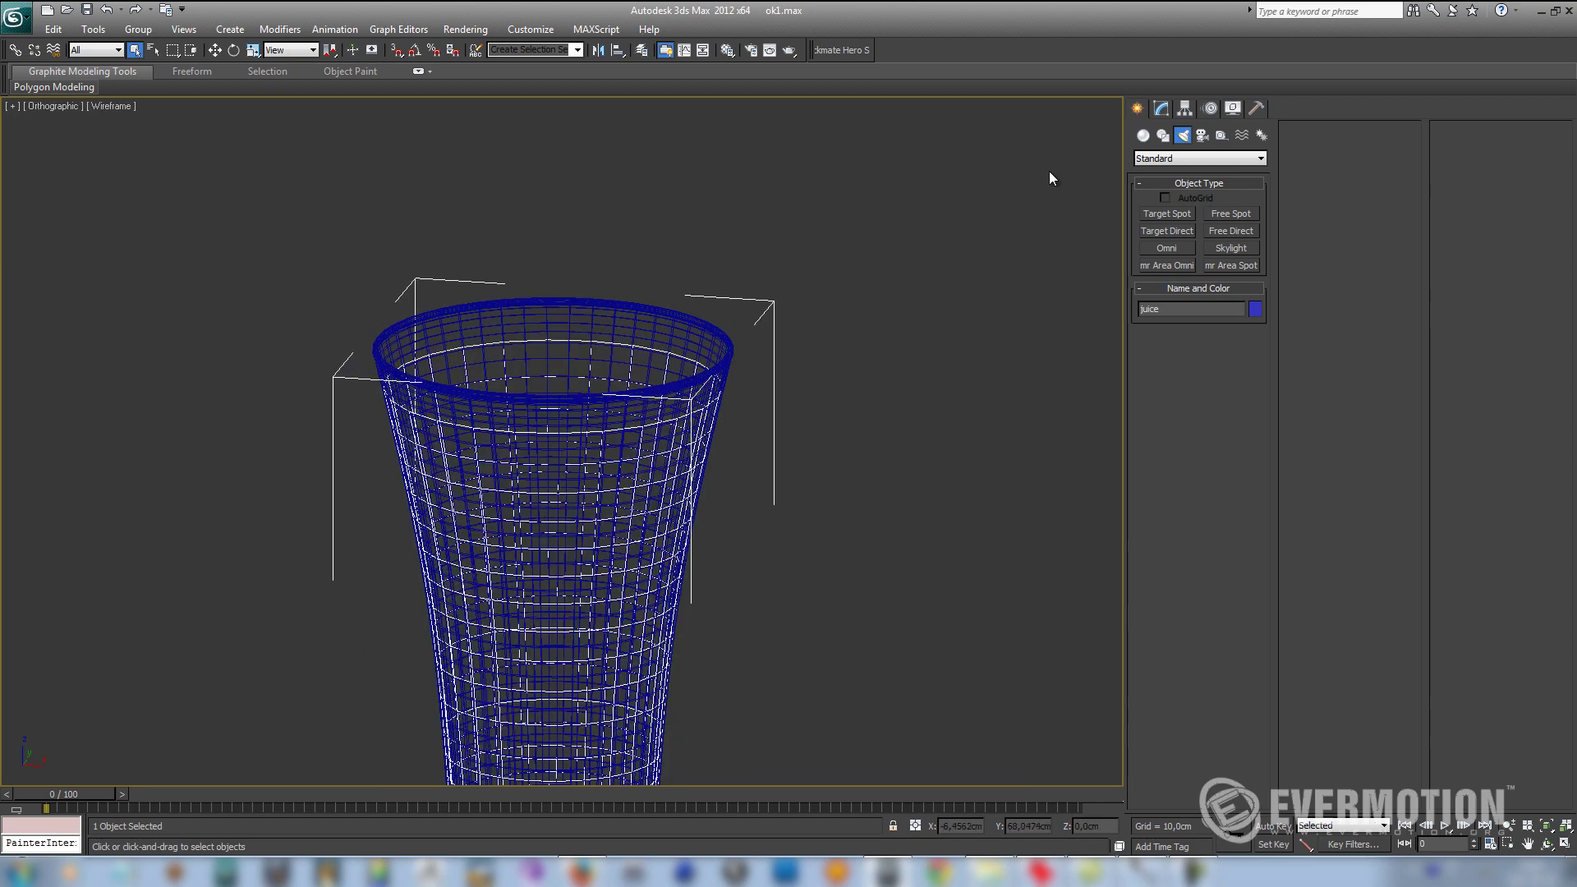
{"action": "left_click", "coordinate": [1161, 109]}
{"action": "scroll", "coordinate": [757, 298], "scroll_direction": "up", "scroll_amount": 5}
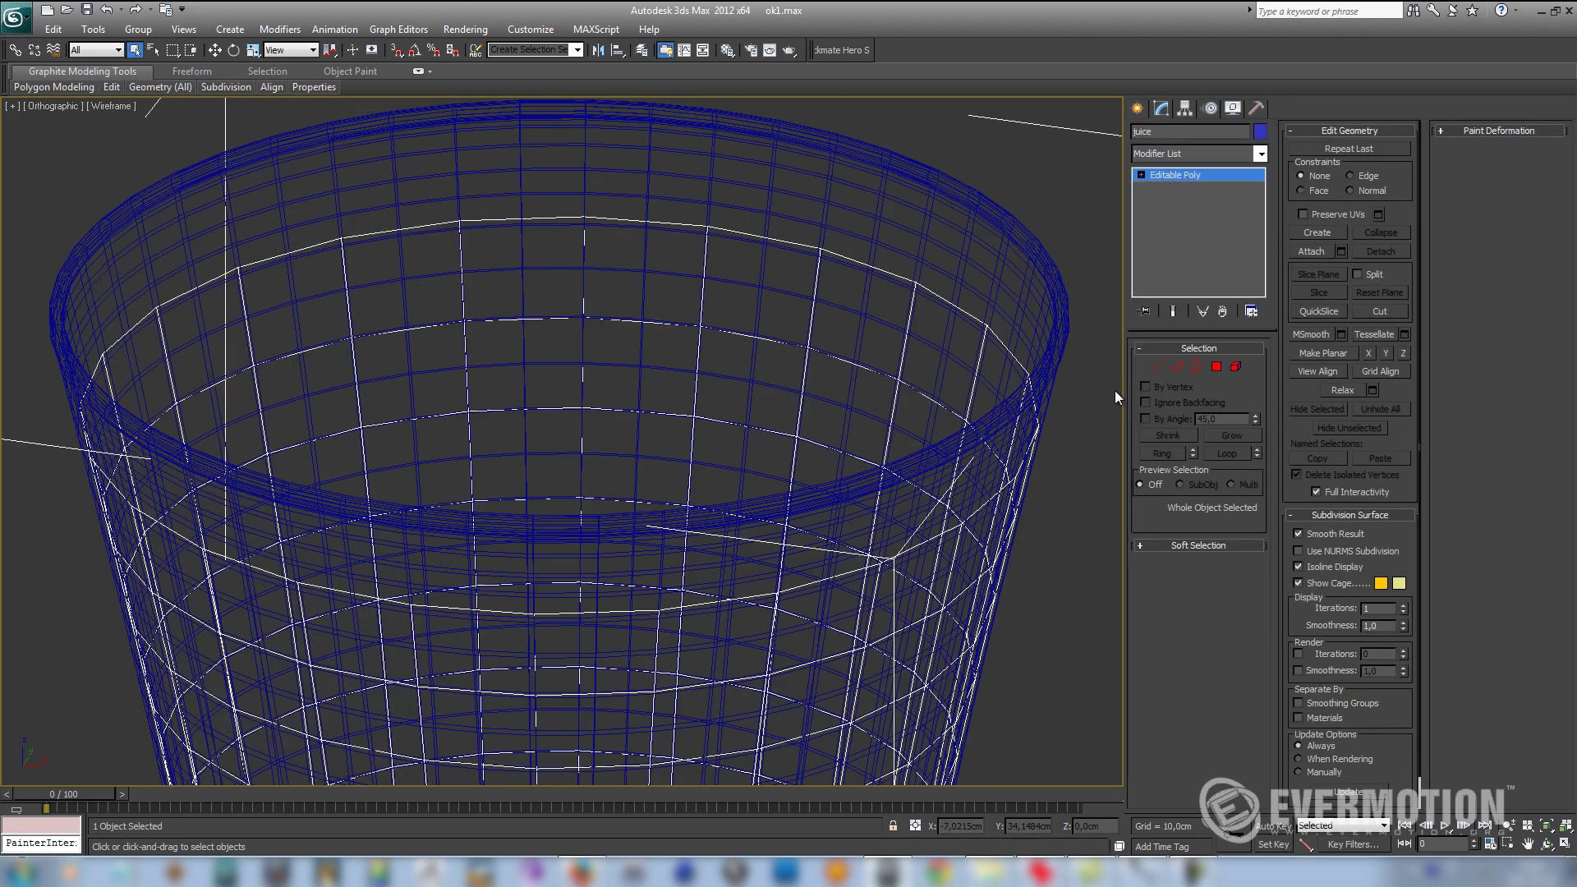
Step: Cap the open upper border of the juice object to create its flat top surface
{"action": "left_click", "coordinate": [1195, 367]}
{"action": "left_click", "coordinate": [942, 308]}
{"action": "key", "text": "F3"}
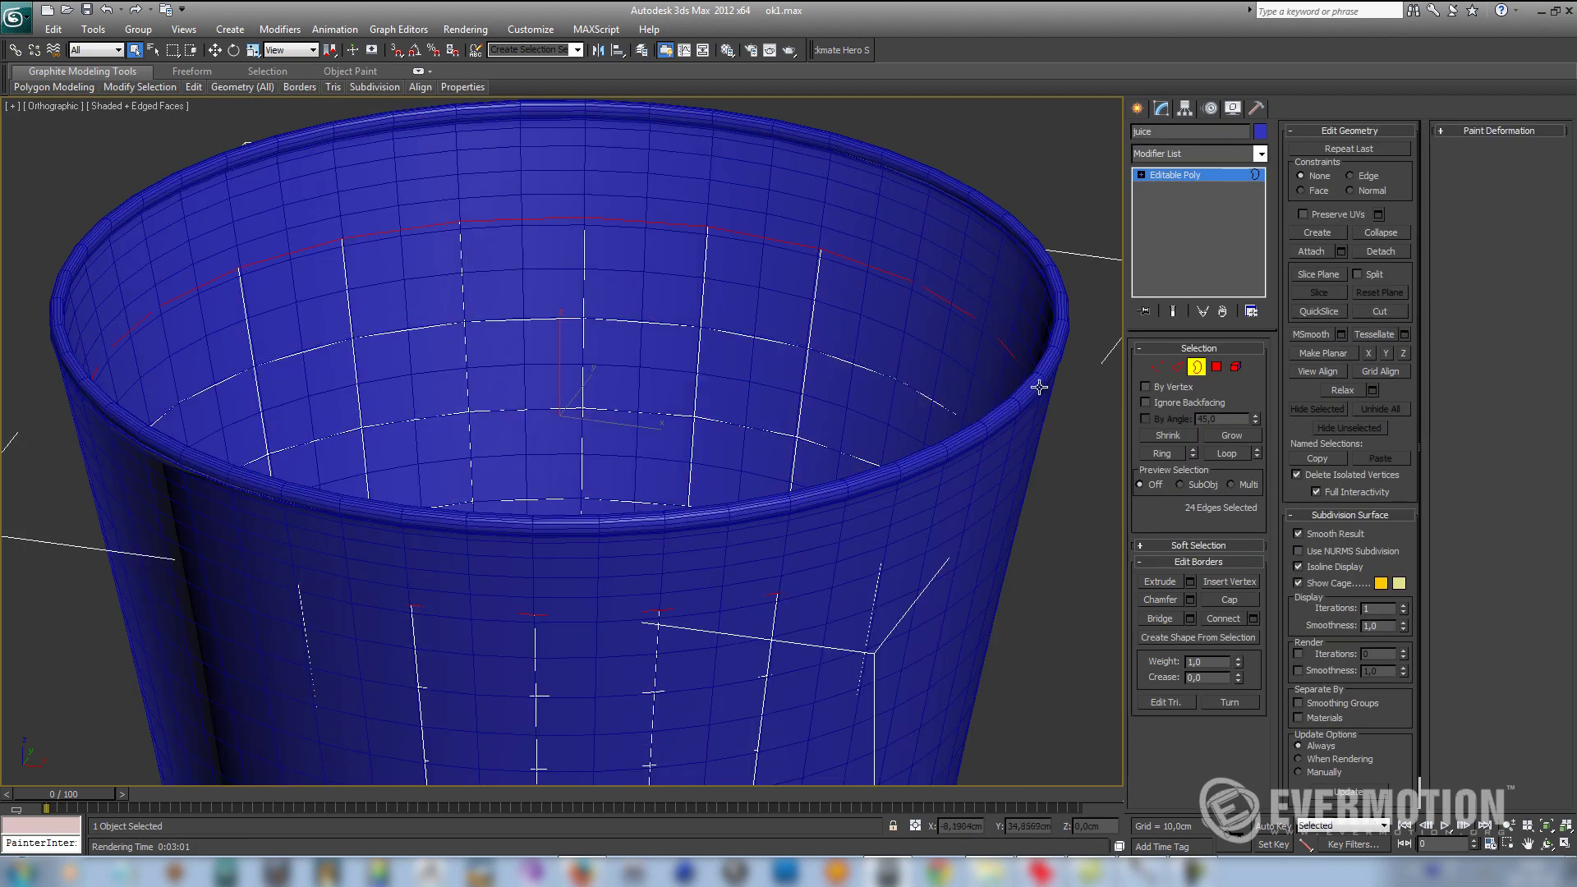
{"action": "left_click", "coordinate": [1250, 603]}
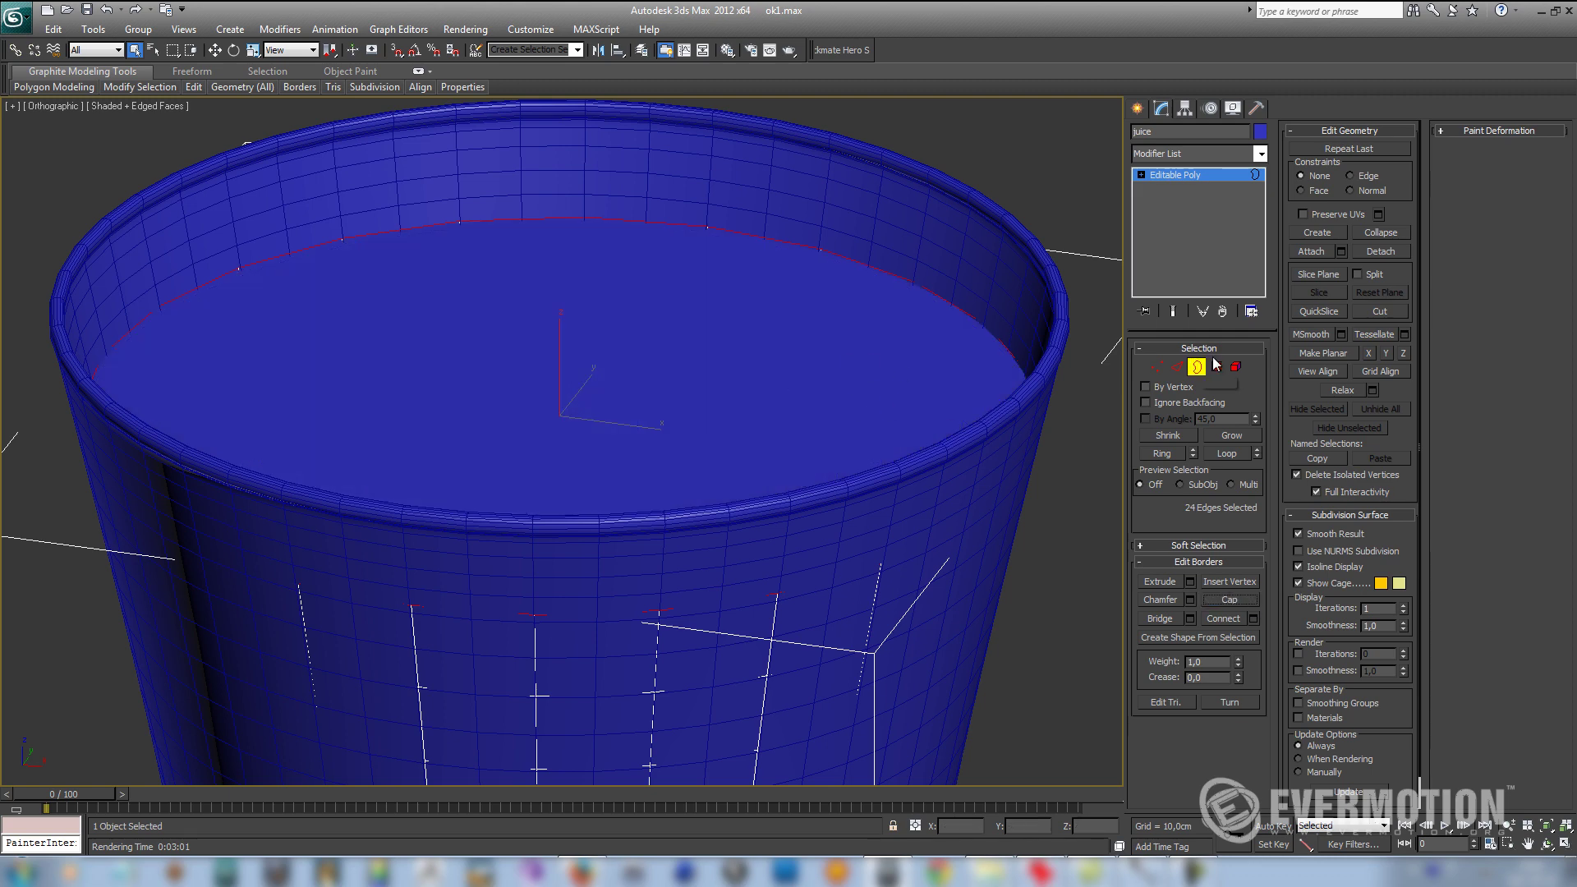
{"action": "scroll", "coordinate": [834, 398], "scroll_direction": "down", "scroll_amount": 5}
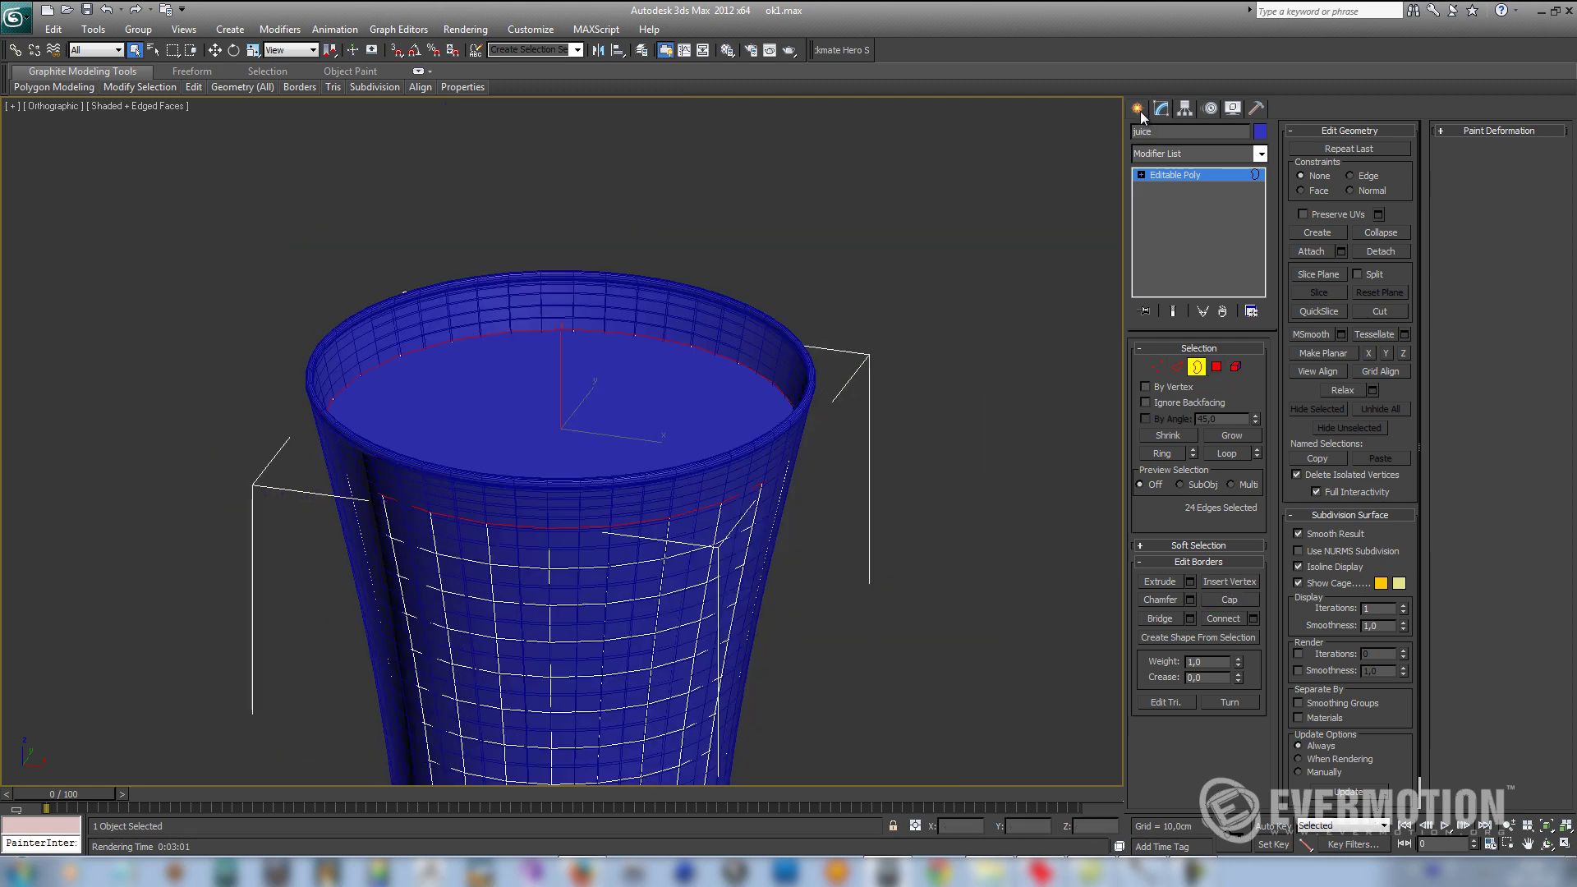
Step: Select the polygon that caps the juice and flip its normal so that it faces upward
{"action": "key", "text": "z"}
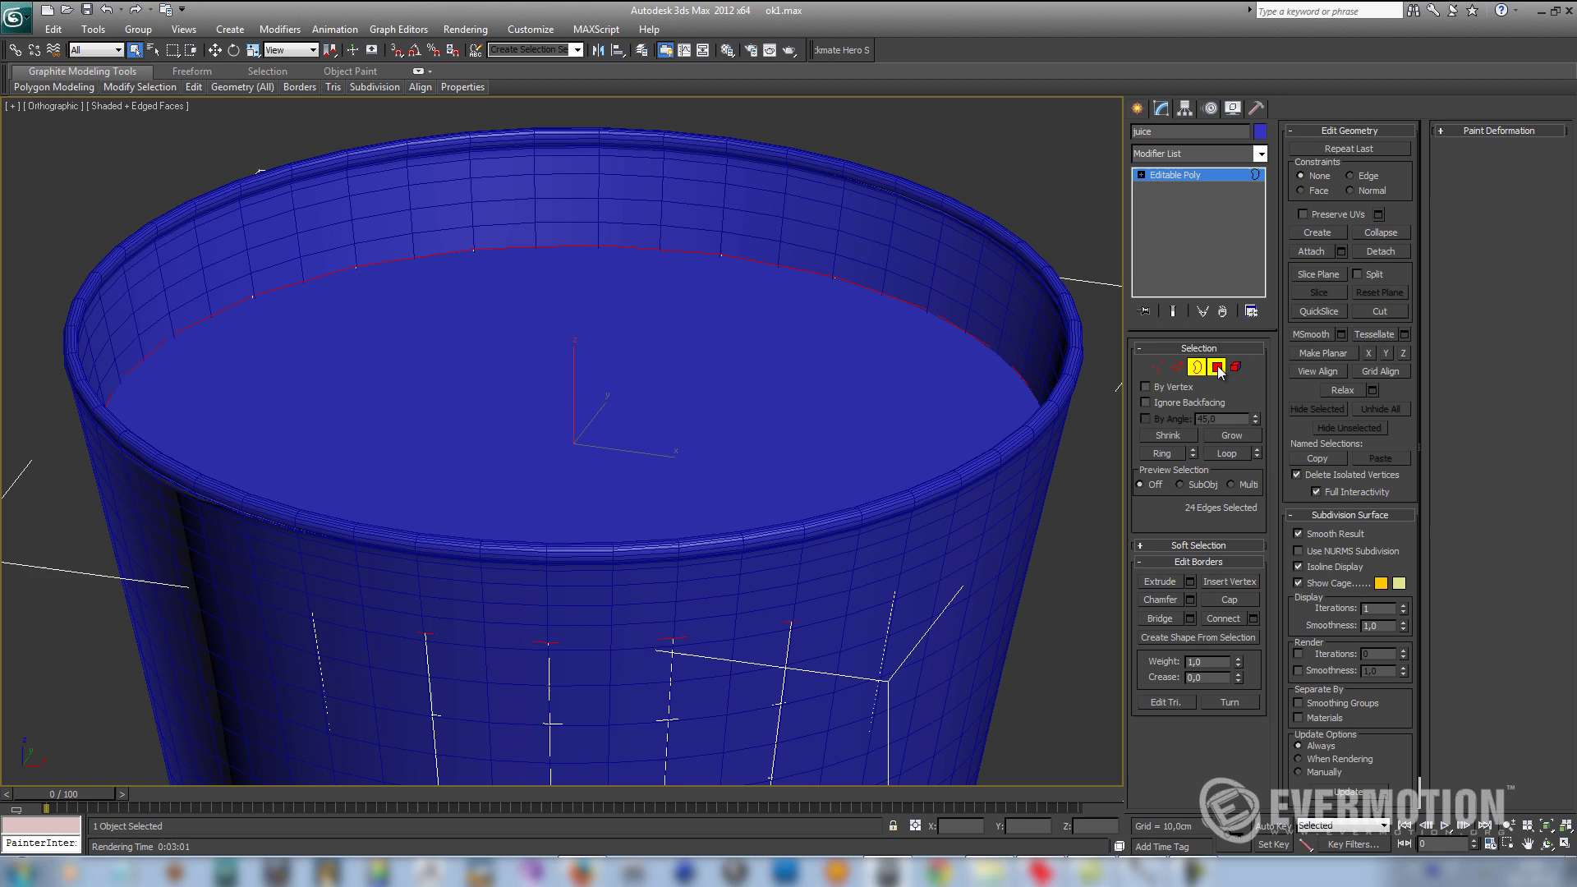
{"action": "left_click", "coordinate": [1217, 368]}
{"action": "left_click", "coordinate": [971, 382]}
{"action": "scroll", "coordinate": [910, 375], "scroll_direction": "down", "scroll_amount": 4}
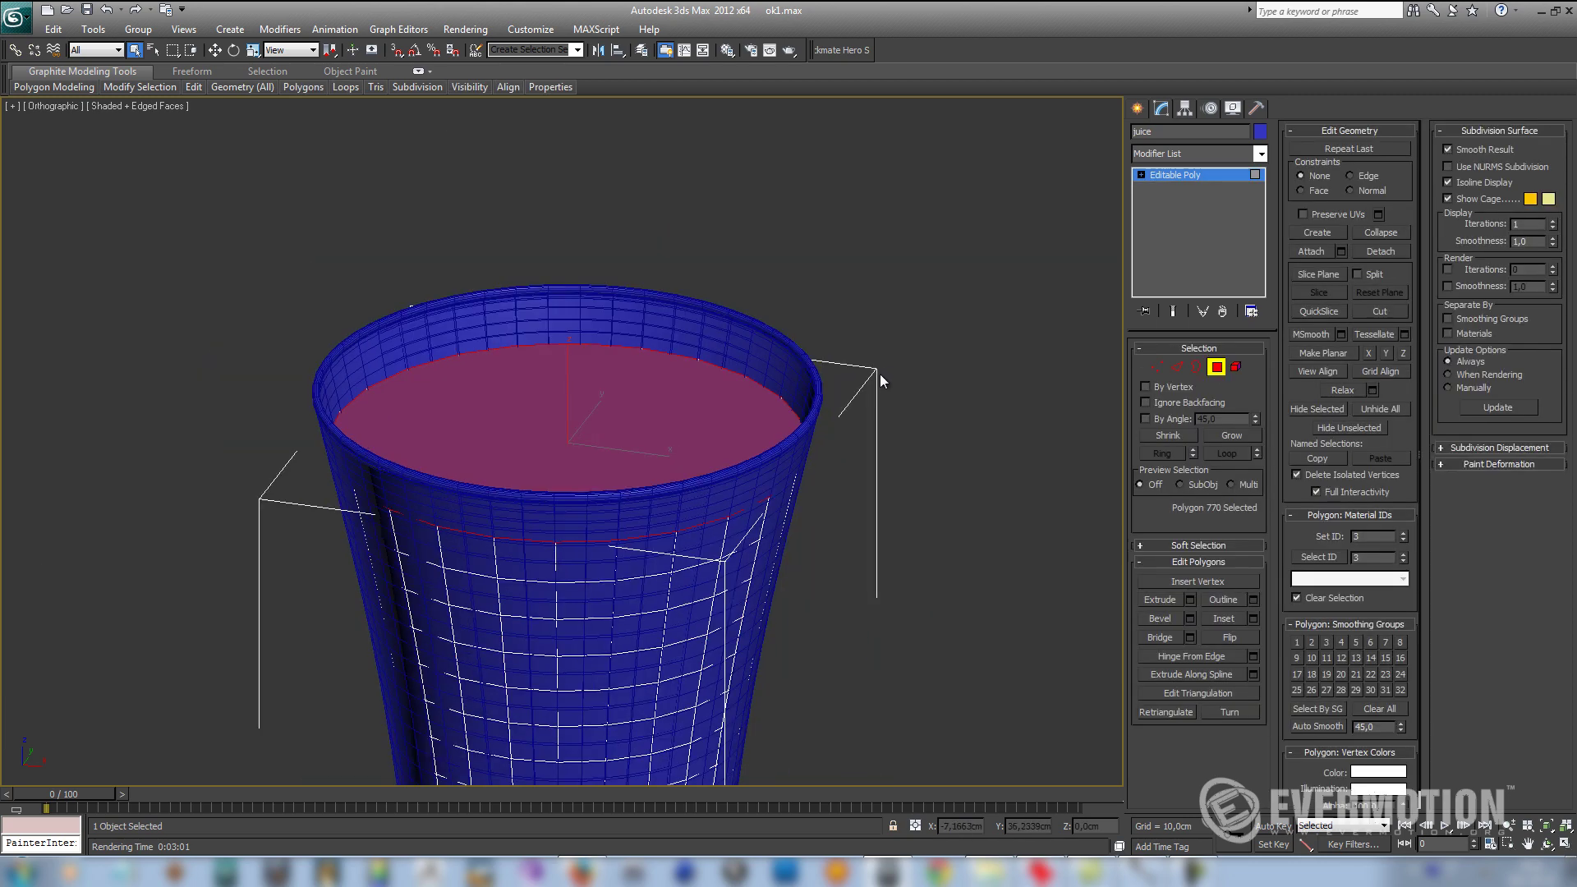
{"action": "middle_click_drag", "start_coordinate": [735, 449], "coordinate": [788, 323]}
{"action": "scroll", "coordinate": [550, 403], "scroll_direction": "up", "scroll_amount": 2}
{"action": "mouse_move", "coordinate": [547, 398]}
{"action": "middle_mouse_down"}
{"action": "mouse_move", "coordinate": [581, 472]}
{"action": "mouse_move", "coordinate": [549, 418]}
{"action": "middle_mouse_up"}
{"action": "scroll", "coordinate": [580, 470], "scroll_direction": "up", "scroll_amount": 2}
{"action": "middle_click_drag", "start_coordinate": [549, 418], "coordinate": [654, 583]}
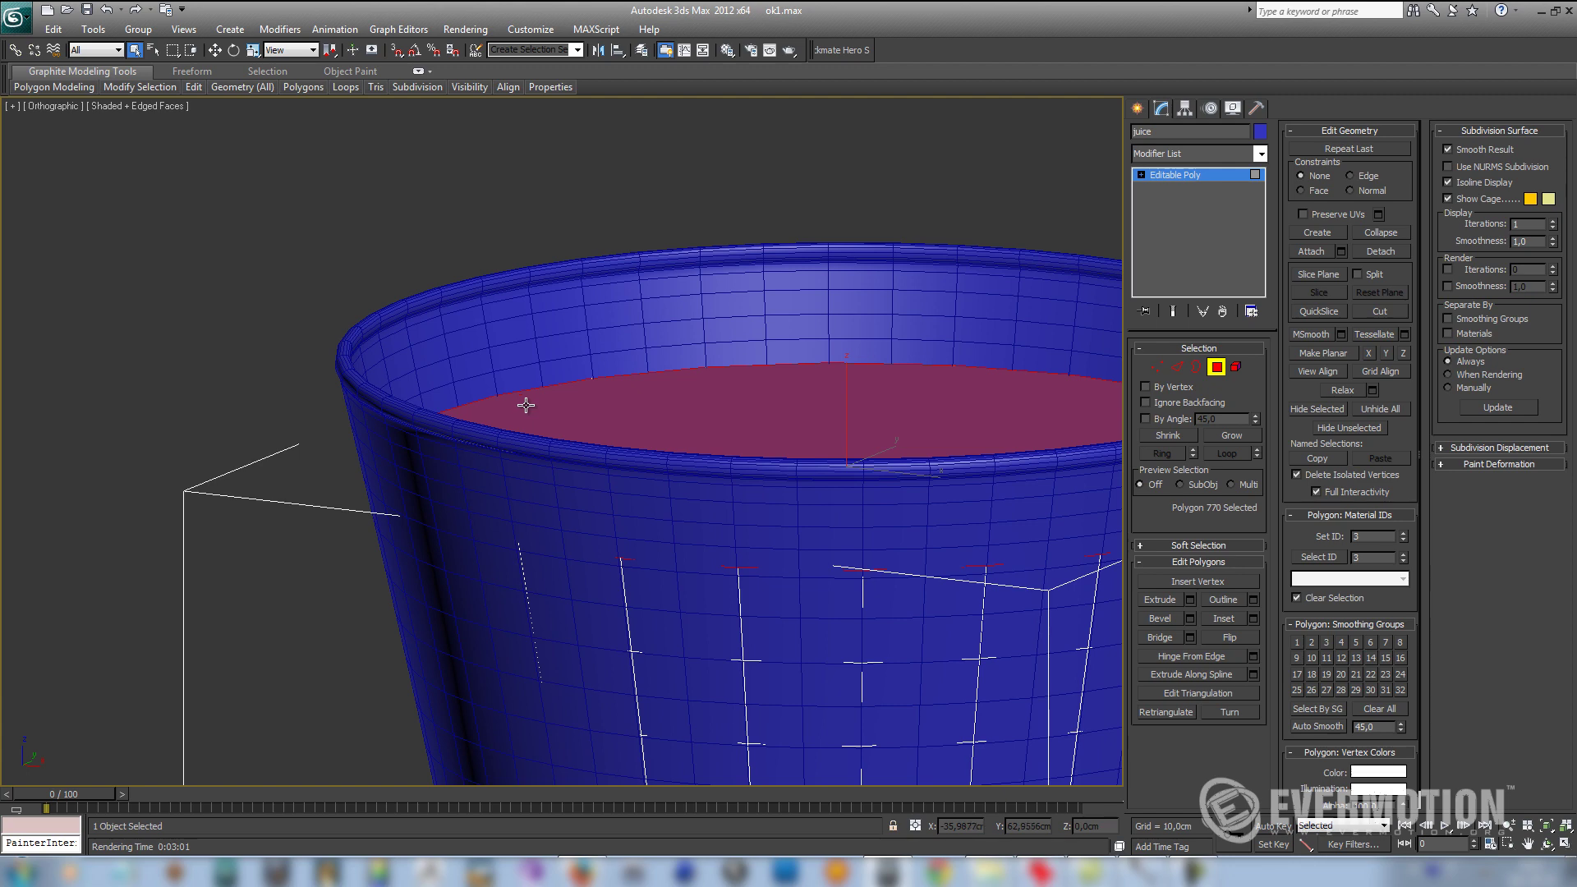
{"action": "middle_click_drag", "start_coordinate": [526, 405], "coordinate": [575, 388], "text": "alt"}
{"action": "middle_click_drag", "start_coordinate": [603, 453], "coordinate": [657, 526]}
{"action": "scroll", "coordinate": [657, 526], "scroll_direction": "up", "scroll_amount": 2}
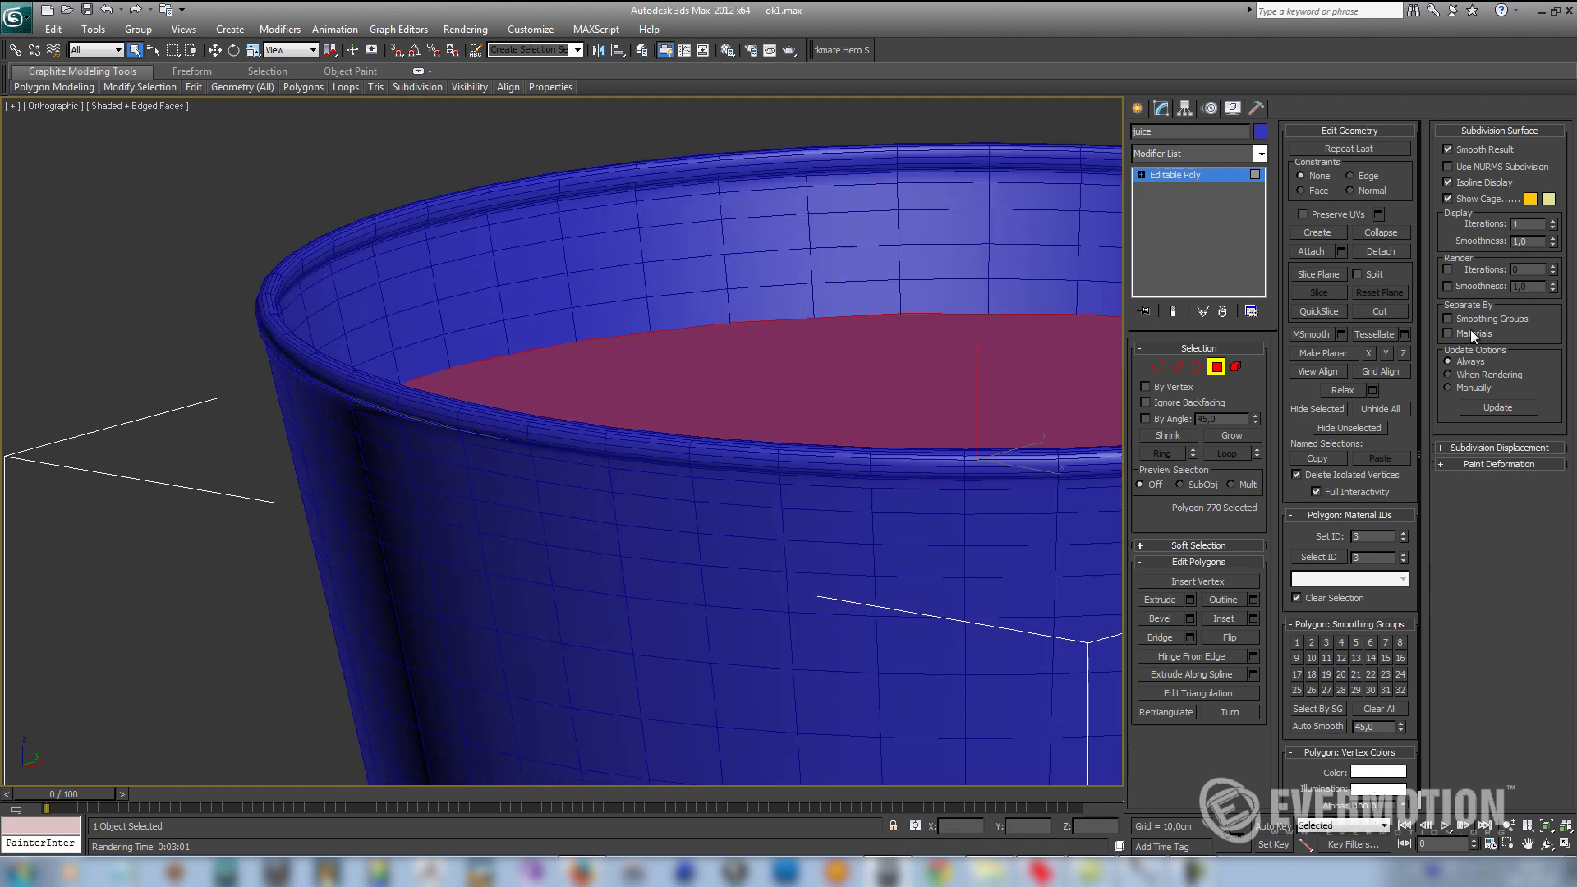
{"action": "scroll", "coordinate": [1411, 419], "scroll_direction": "down", "scroll_amount": 2}
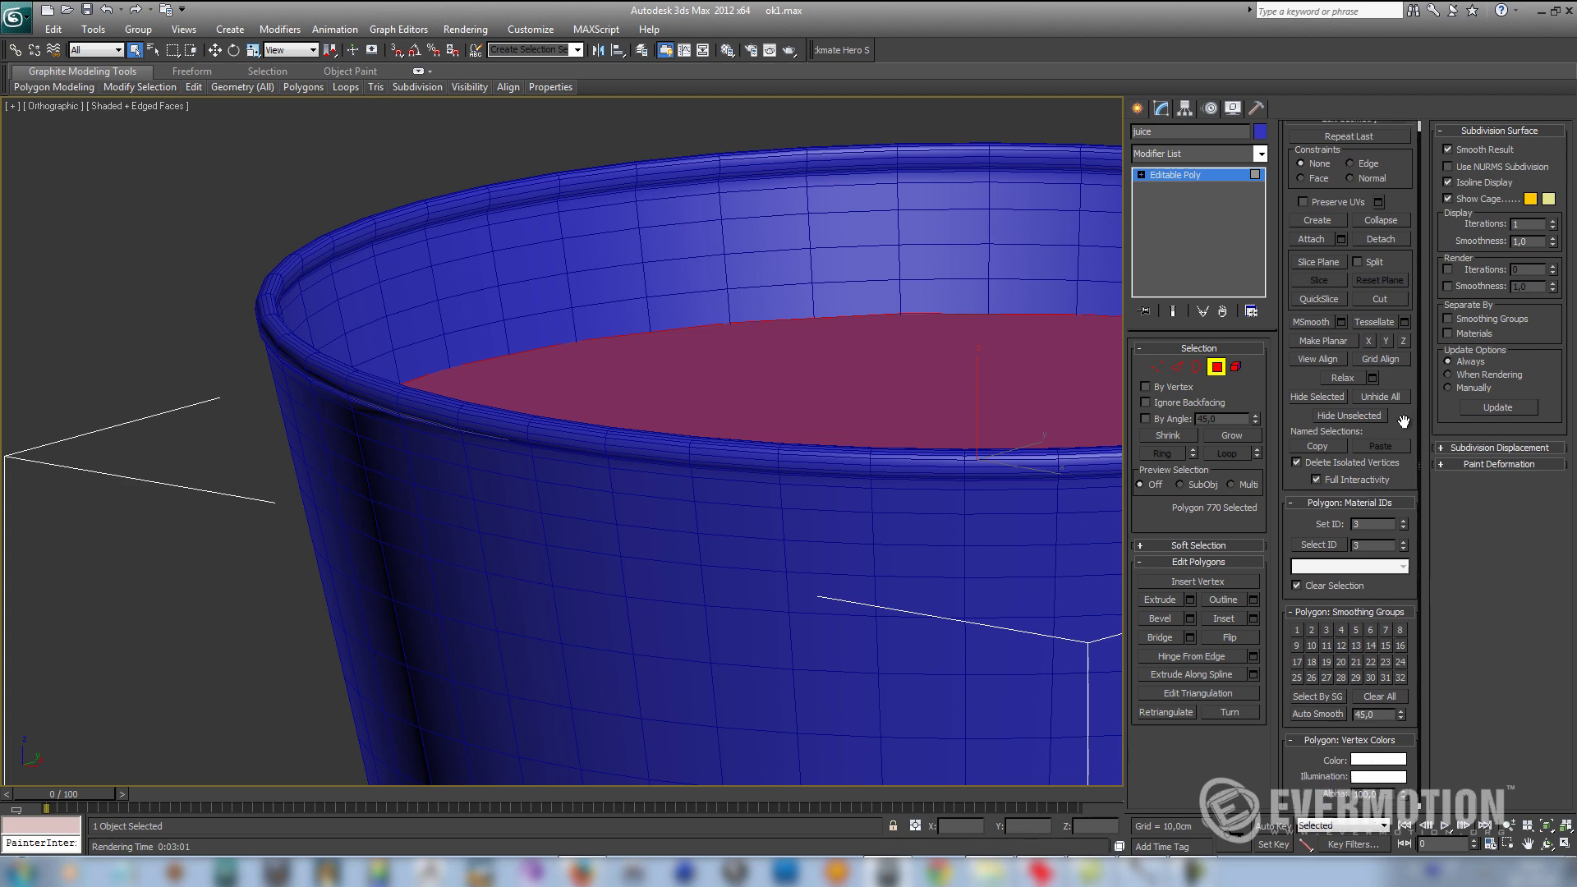
{"action": "left_click", "coordinate": [1231, 636]}
{"action": "scroll", "coordinate": [878, 377], "scroll_direction": "down", "scroll_amount": 8}
{"action": "middle_click_drag", "start_coordinate": [877, 377], "coordinate": [883, 367]}
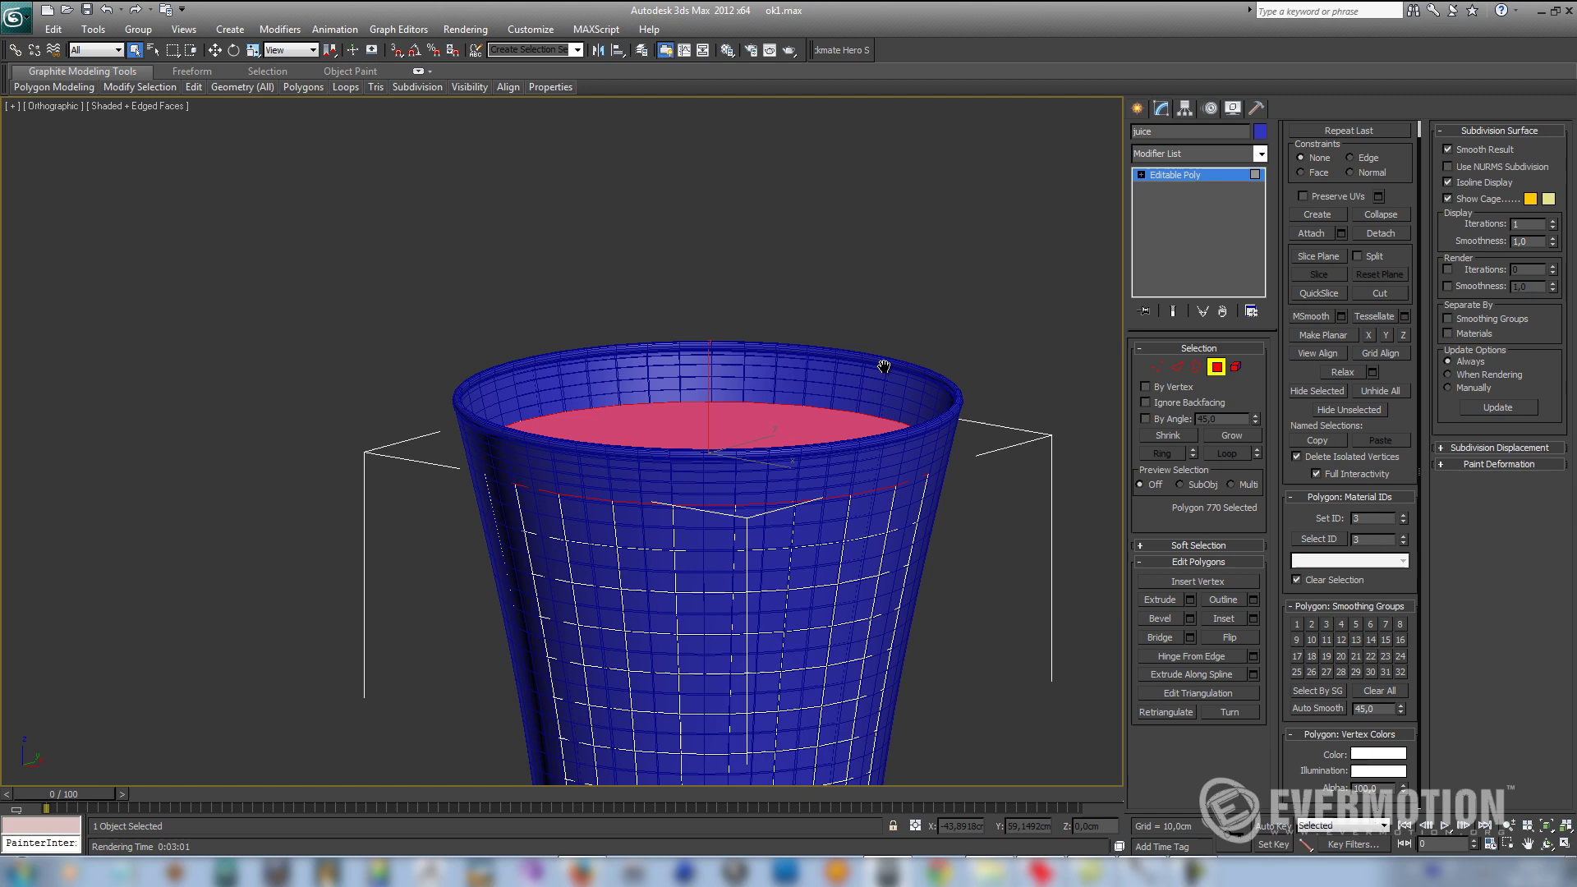
Step: Apply TurboSmooth to the juice and compare its lower corner with the glass in the wireframe Front view
{"action": "key", "text": "f"}
{"action": "scroll", "coordinate": [880, 320], "scroll_direction": "up", "scroll_amount": 10}
{"action": "key", "text": "F3"}
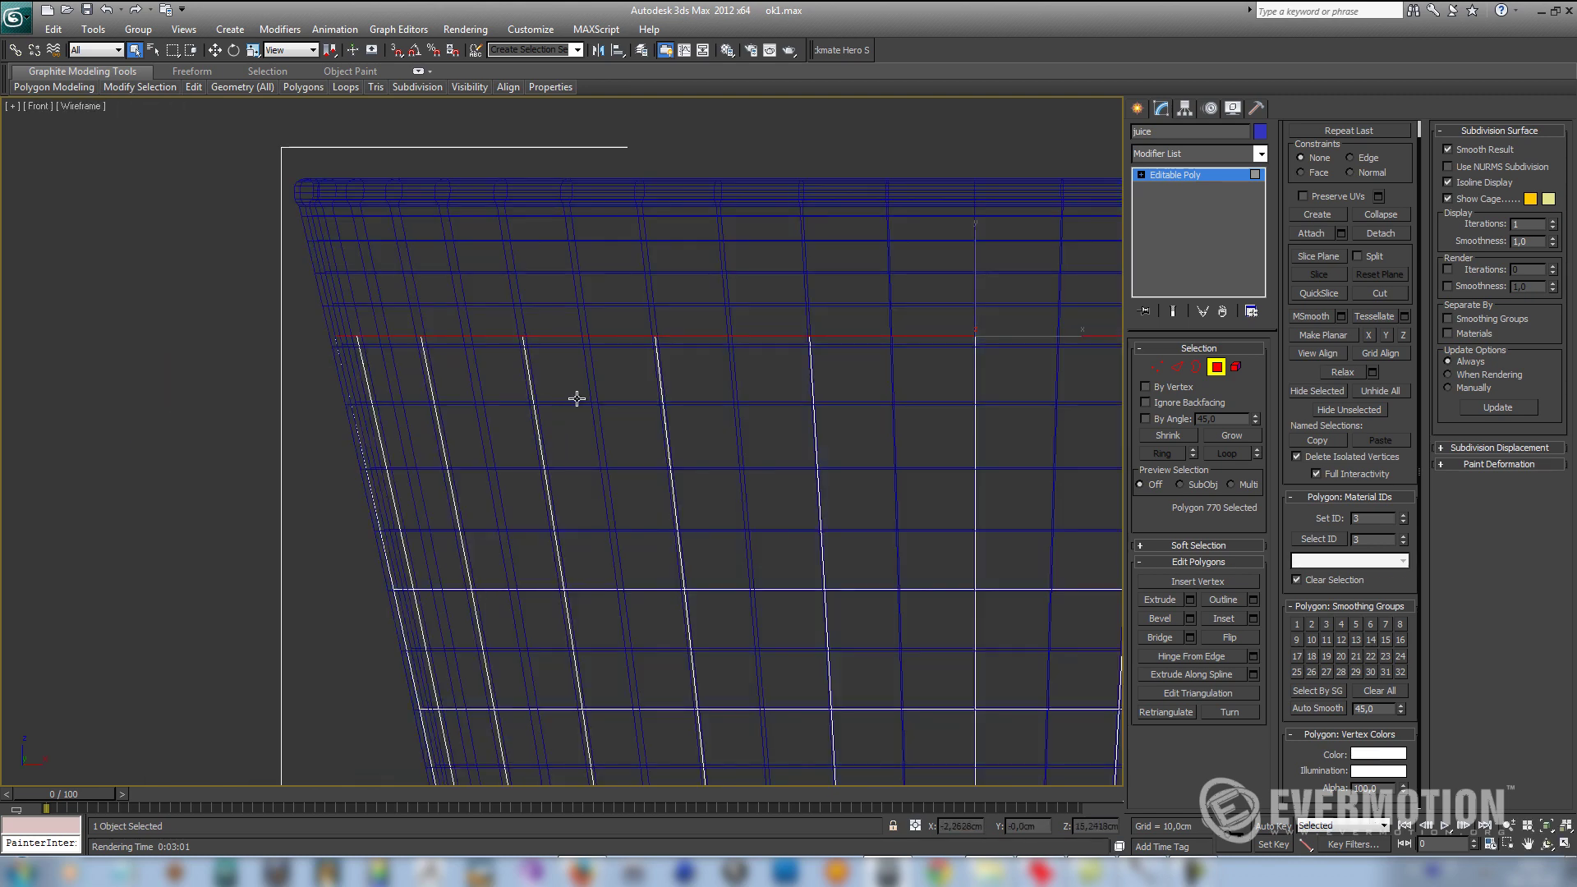
{"action": "scroll", "coordinate": [568, 433], "scroll_direction": "down", "scroll_amount": 6}
{"action": "middle_click_drag", "start_coordinate": [651, 593], "coordinate": [641, 218]}
{"action": "scroll", "coordinate": [623, 381], "scroll_direction": "up", "scroll_amount": 4}
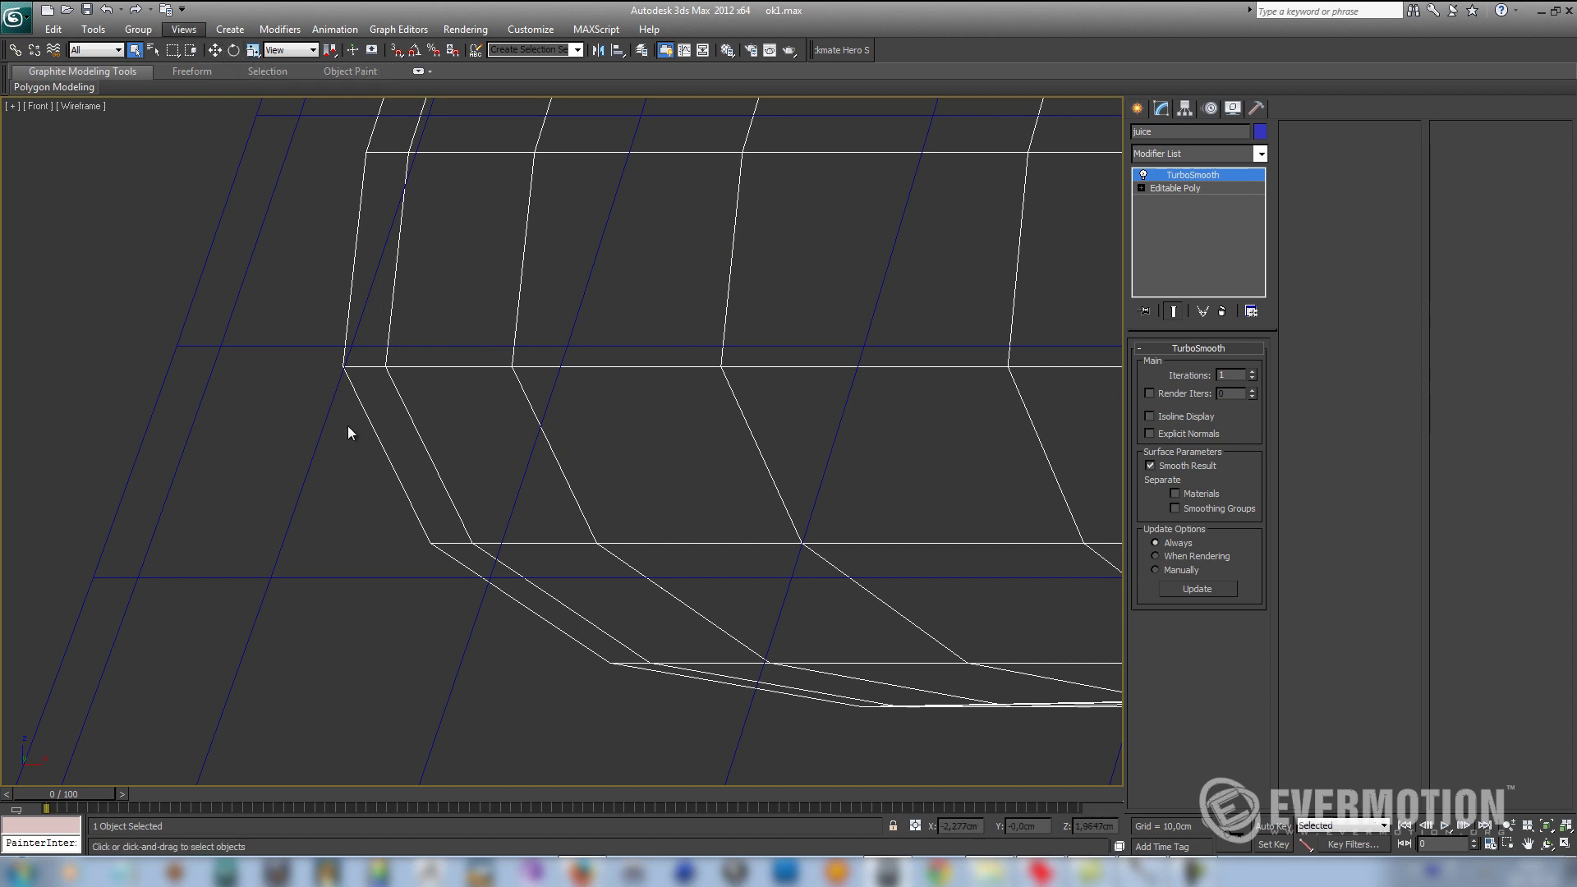
Step: Scale the juice uniformly to 100.1 % on X, Y and Z using exact transform values
{"action": "left_click", "coordinate": [251, 51]}
{"action": "right_click", "coordinate": [251, 50]}
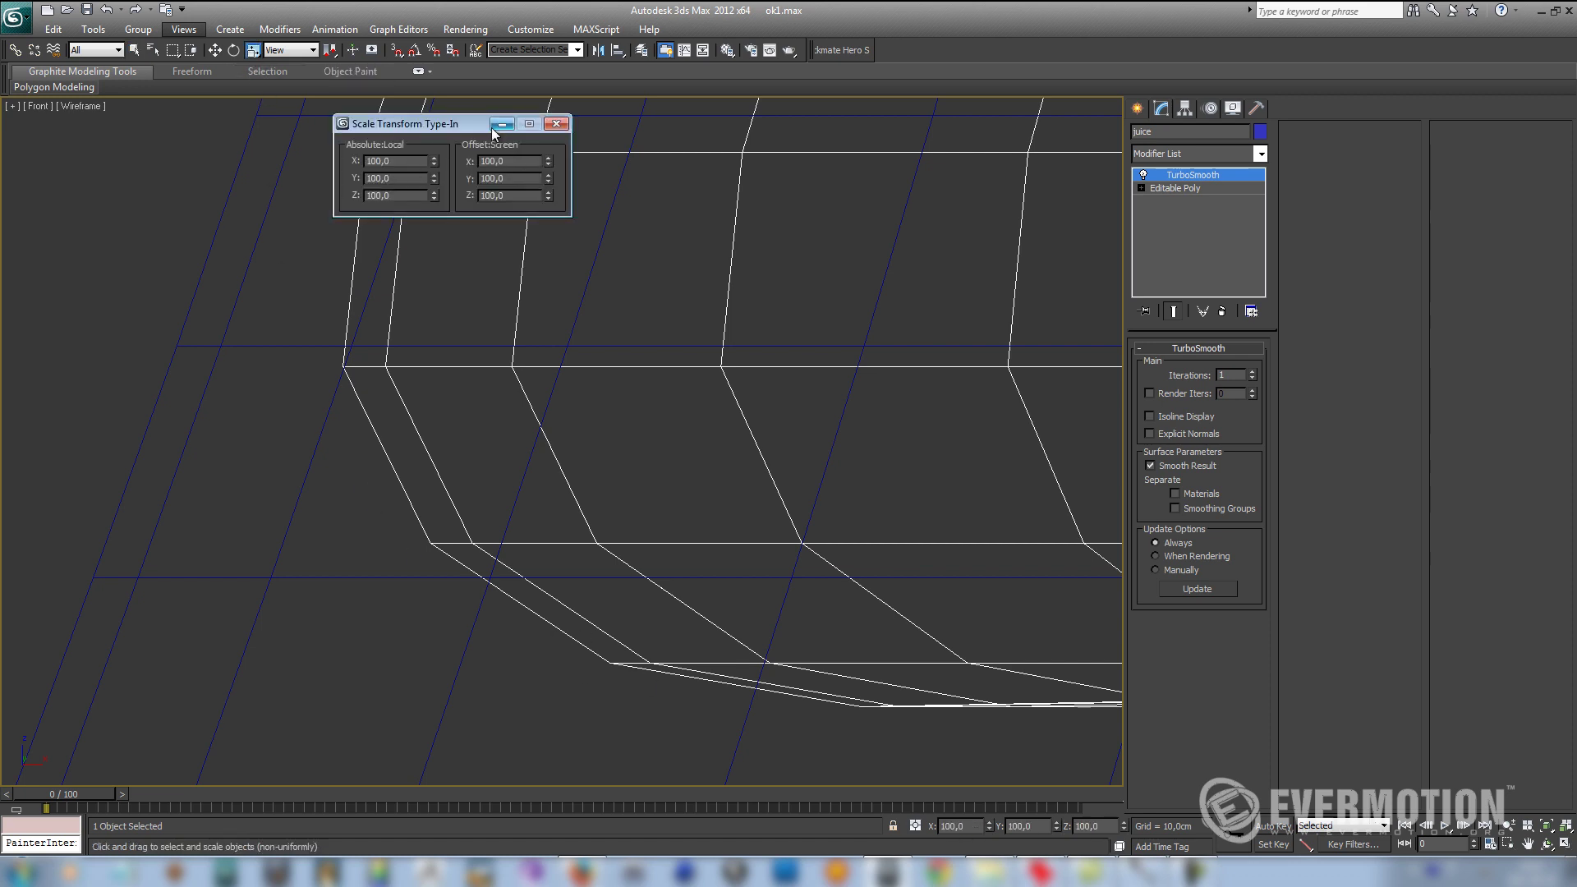
{"action": "left_click_drag", "start_coordinate": [395, 118], "coordinate": [496, 126]}
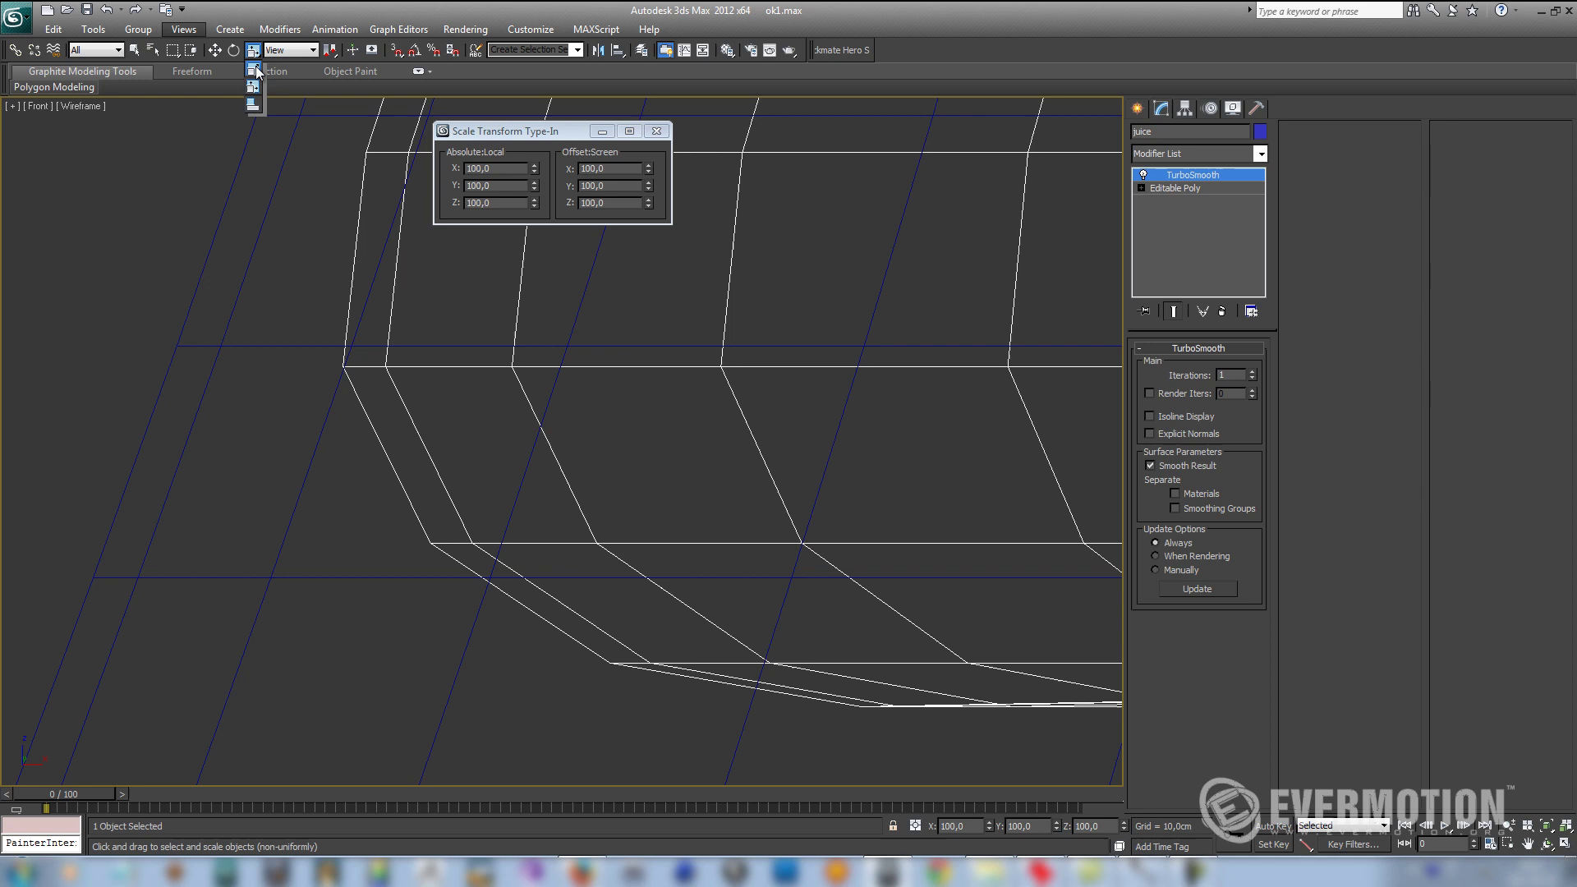
{"action": "left_click", "coordinate": [255, 72]}
{"action": "left_click_drag", "start_coordinate": [649, 170], "coordinate": [649, 169]}
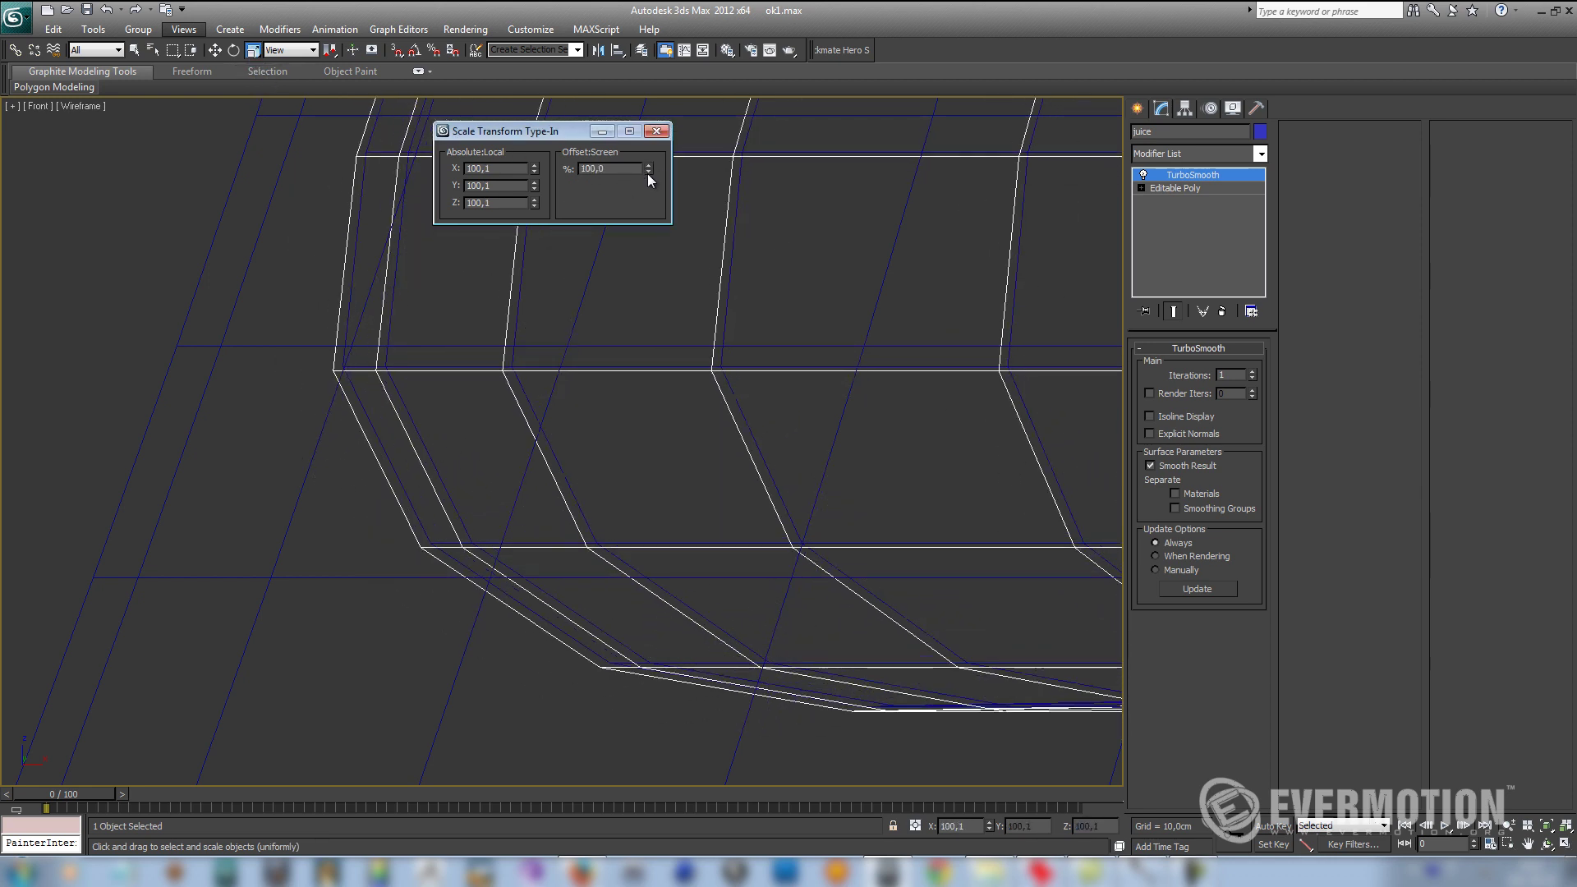
{"action": "middle_click_drag", "start_coordinate": [712, 672], "coordinate": [384, 531]}
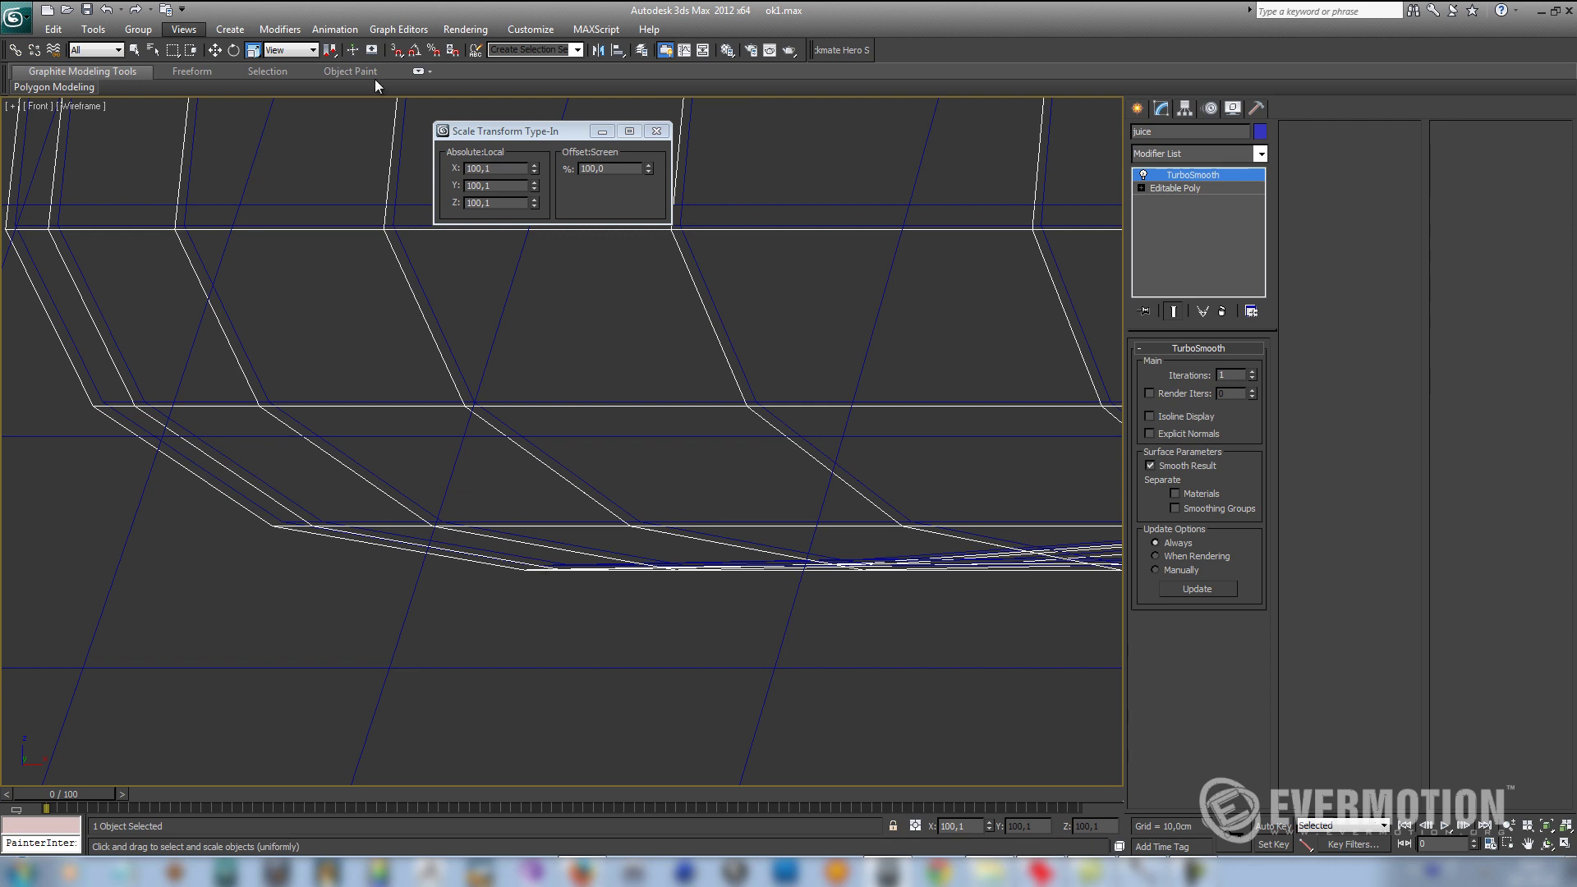
Step: Lower the juice to Z 3.9632 cm and check how it overlaps the glass wall from base to rim
{"action": "key", "text": "w"}
{"action": "left_click_drag", "start_coordinate": [534, 203], "coordinate": [535, 201]}
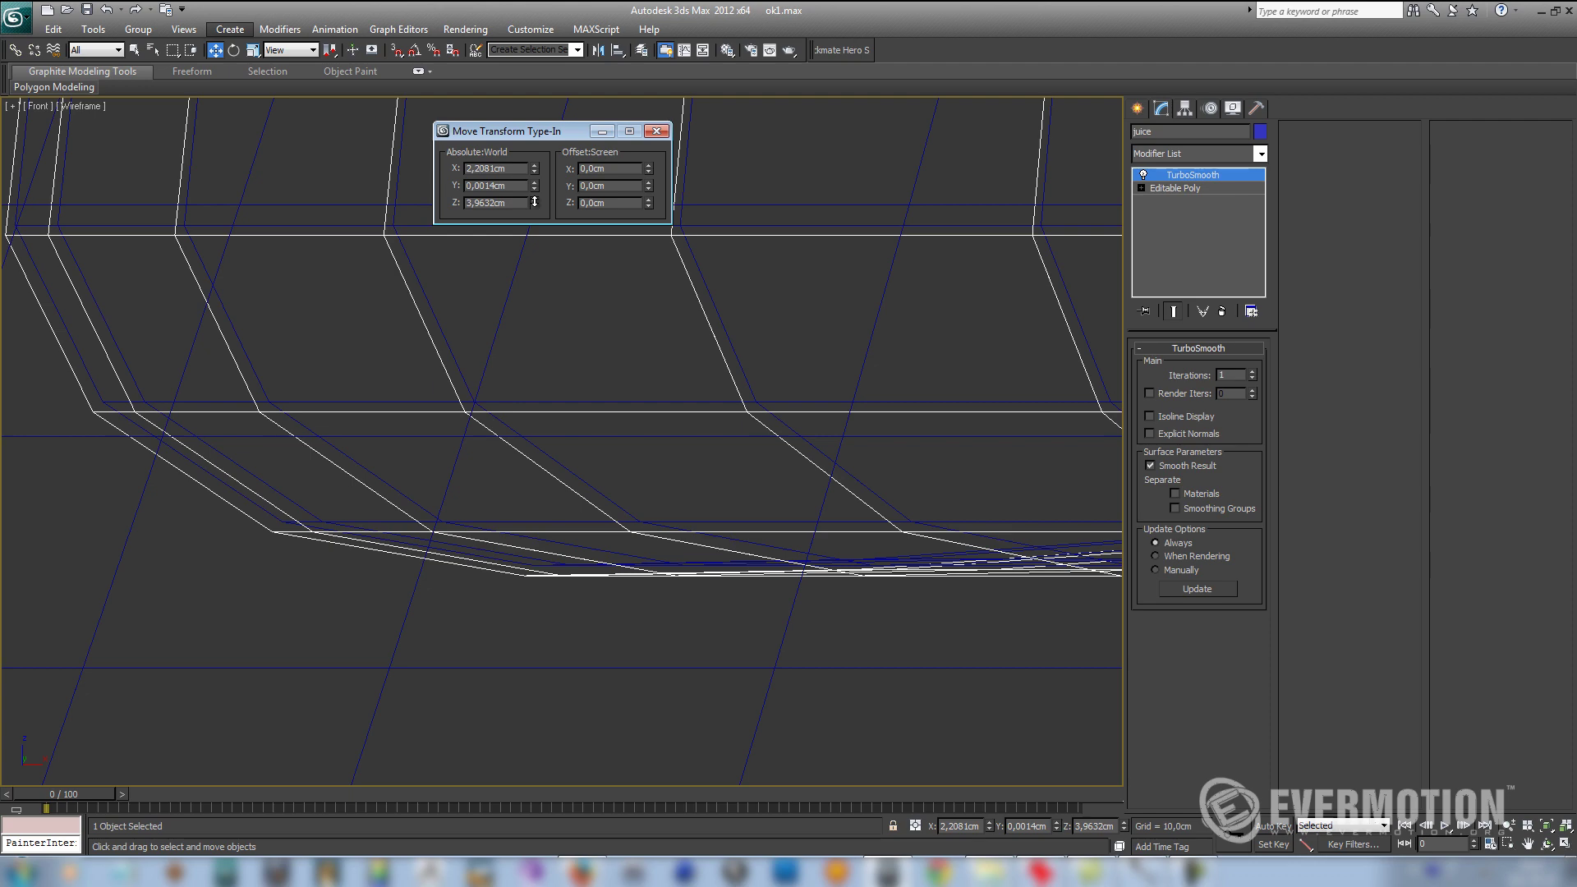
{"action": "scroll", "coordinate": [172, 410], "scroll_direction": "down", "scroll_amount": 3}
{"action": "middle_click_drag", "start_coordinate": [258, 313], "coordinate": [322, 427]}
{"action": "middle_click_drag", "start_coordinate": [493, 156], "coordinate": [471, 440]}
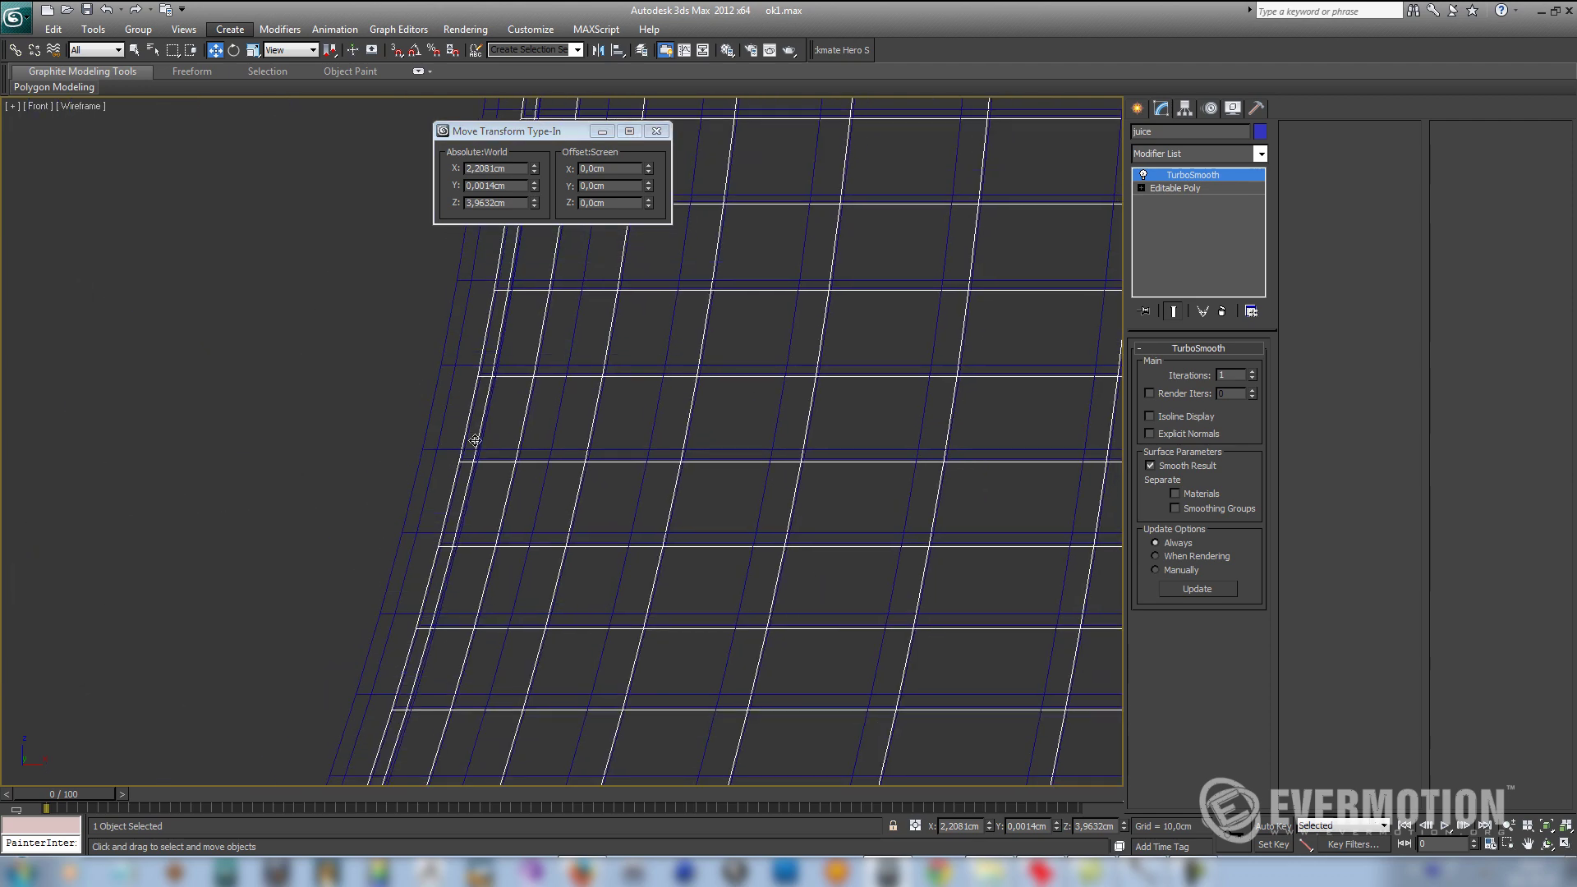
{"action": "scroll", "coordinate": [555, 377], "scroll_direction": "down", "scroll_amount": 5}
{"action": "scroll", "coordinate": [555, 362], "scroll_direction": "down", "scroll_amount": 1}
{"action": "middle_click_drag", "start_coordinate": [573, 173], "coordinate": [540, 704]}
{"action": "scroll", "coordinate": [521, 535], "scroll_direction": "up", "scroll_amount": 8}
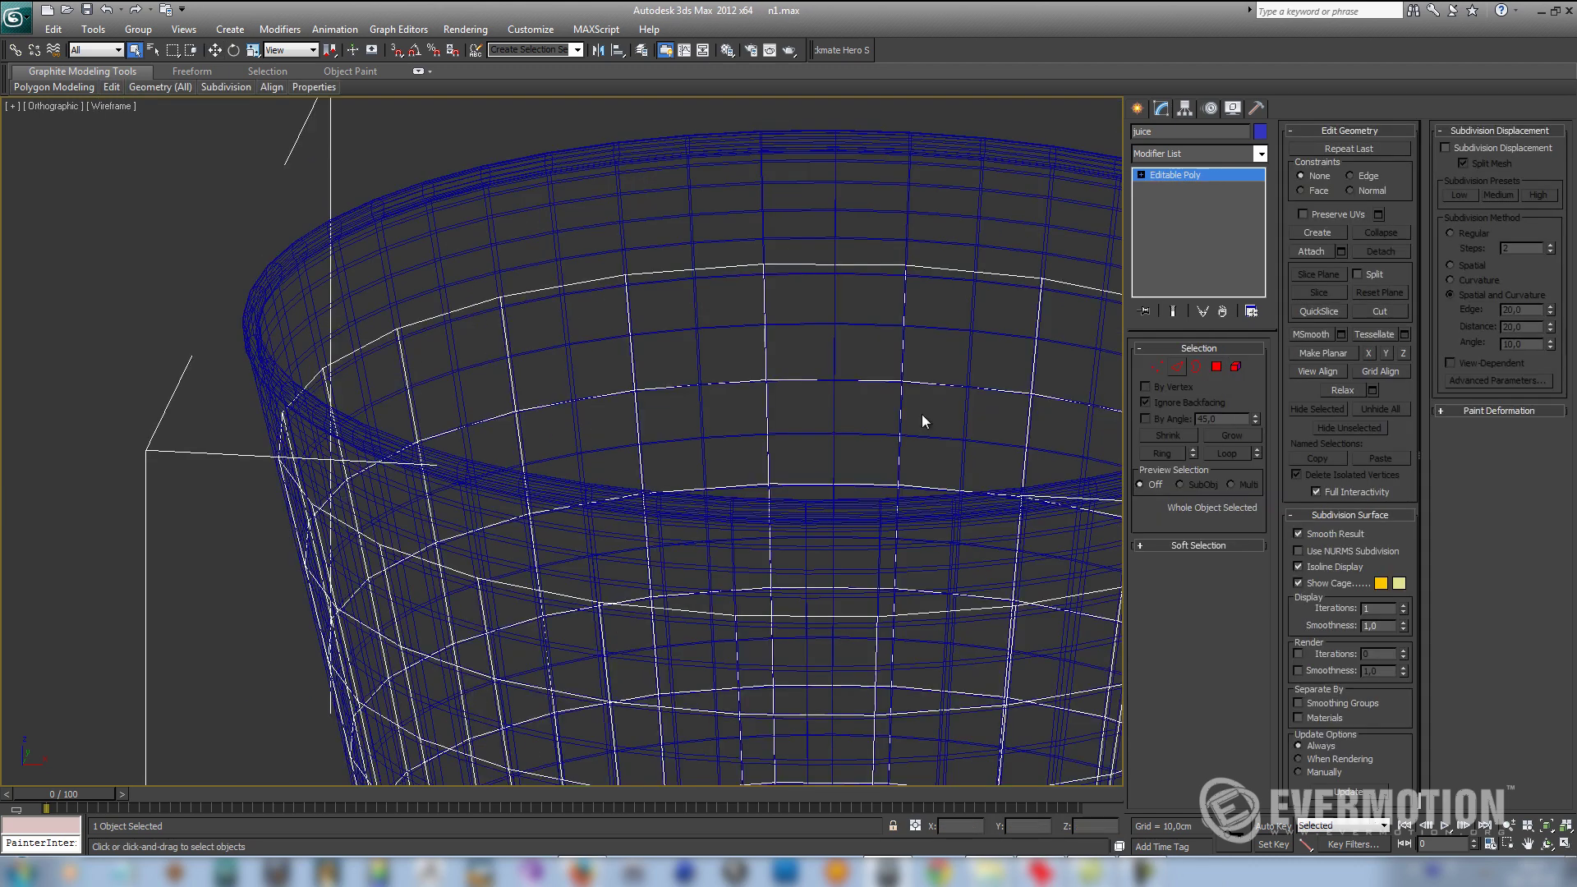
Step: Select the juice's top polygon and inset it by a small amount to form a narrow band along the wall
{"action": "middle_click_drag", "start_coordinate": [923, 422], "coordinate": [795, 472], "text": "alt"}
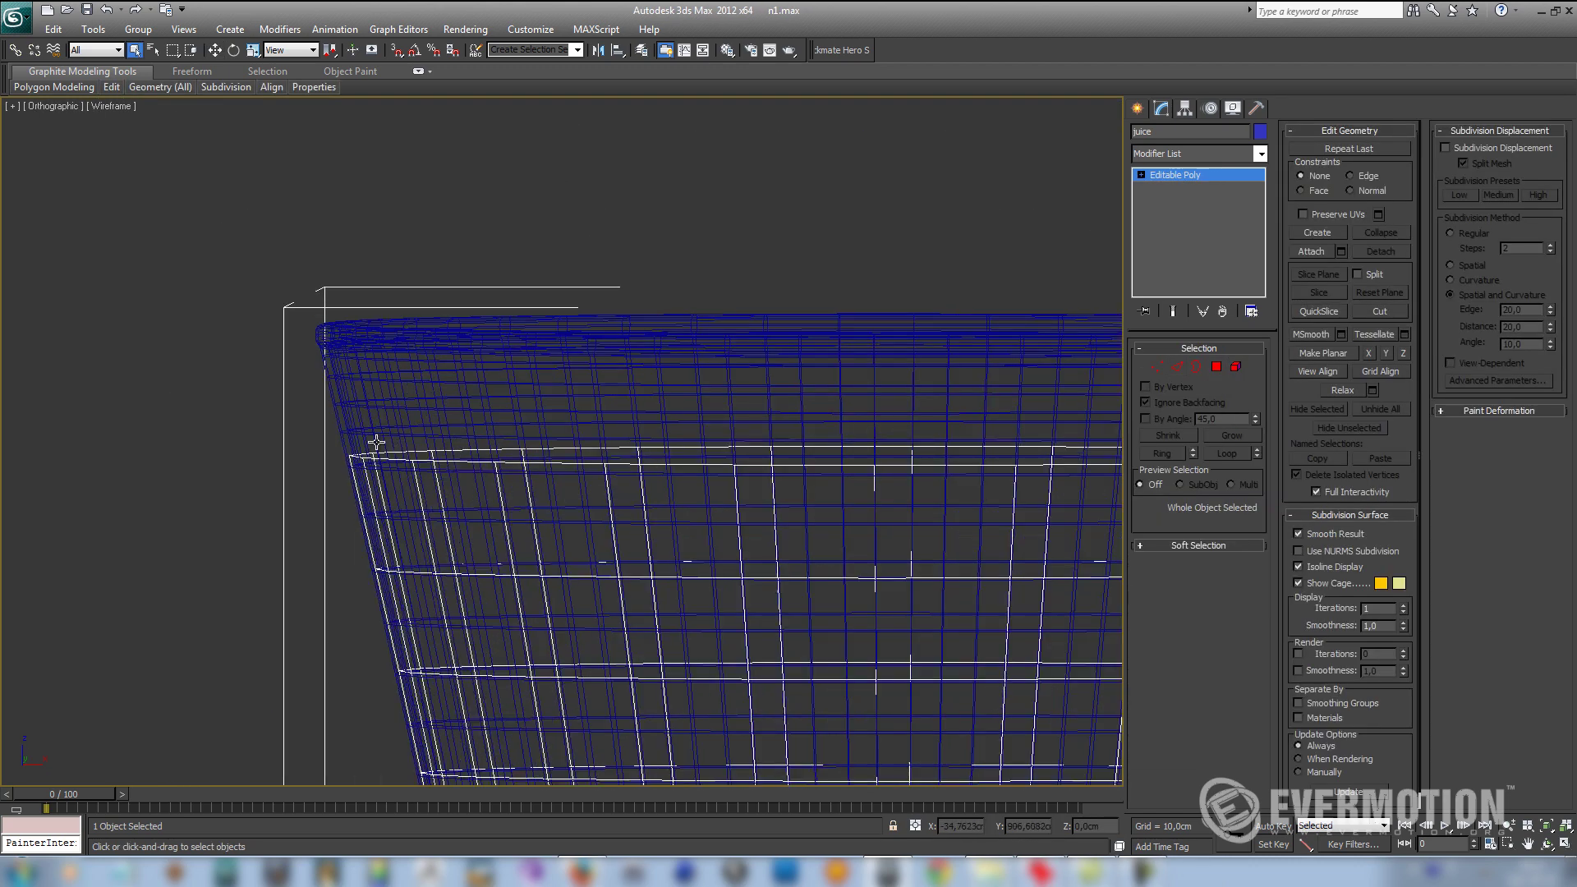
{"action": "middle_click_drag", "start_coordinate": [446, 428], "coordinate": [642, 496], "text": "alt"}
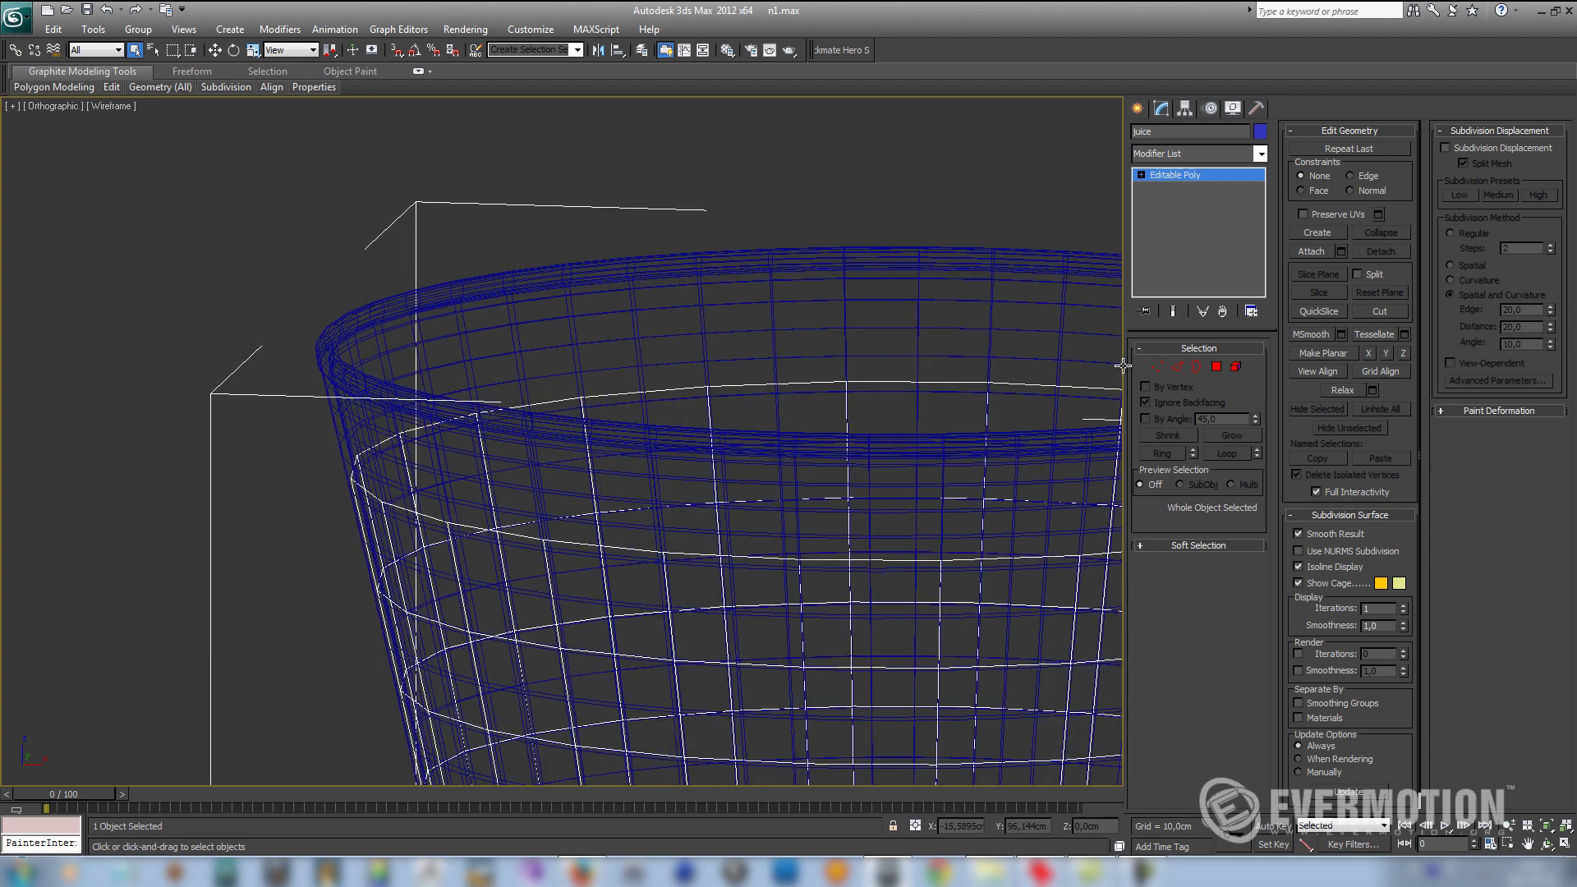
{"action": "left_click", "coordinate": [1214, 373]}
{"action": "middle_click_drag", "start_coordinate": [715, 406], "coordinate": [711, 416], "text": "alt"}
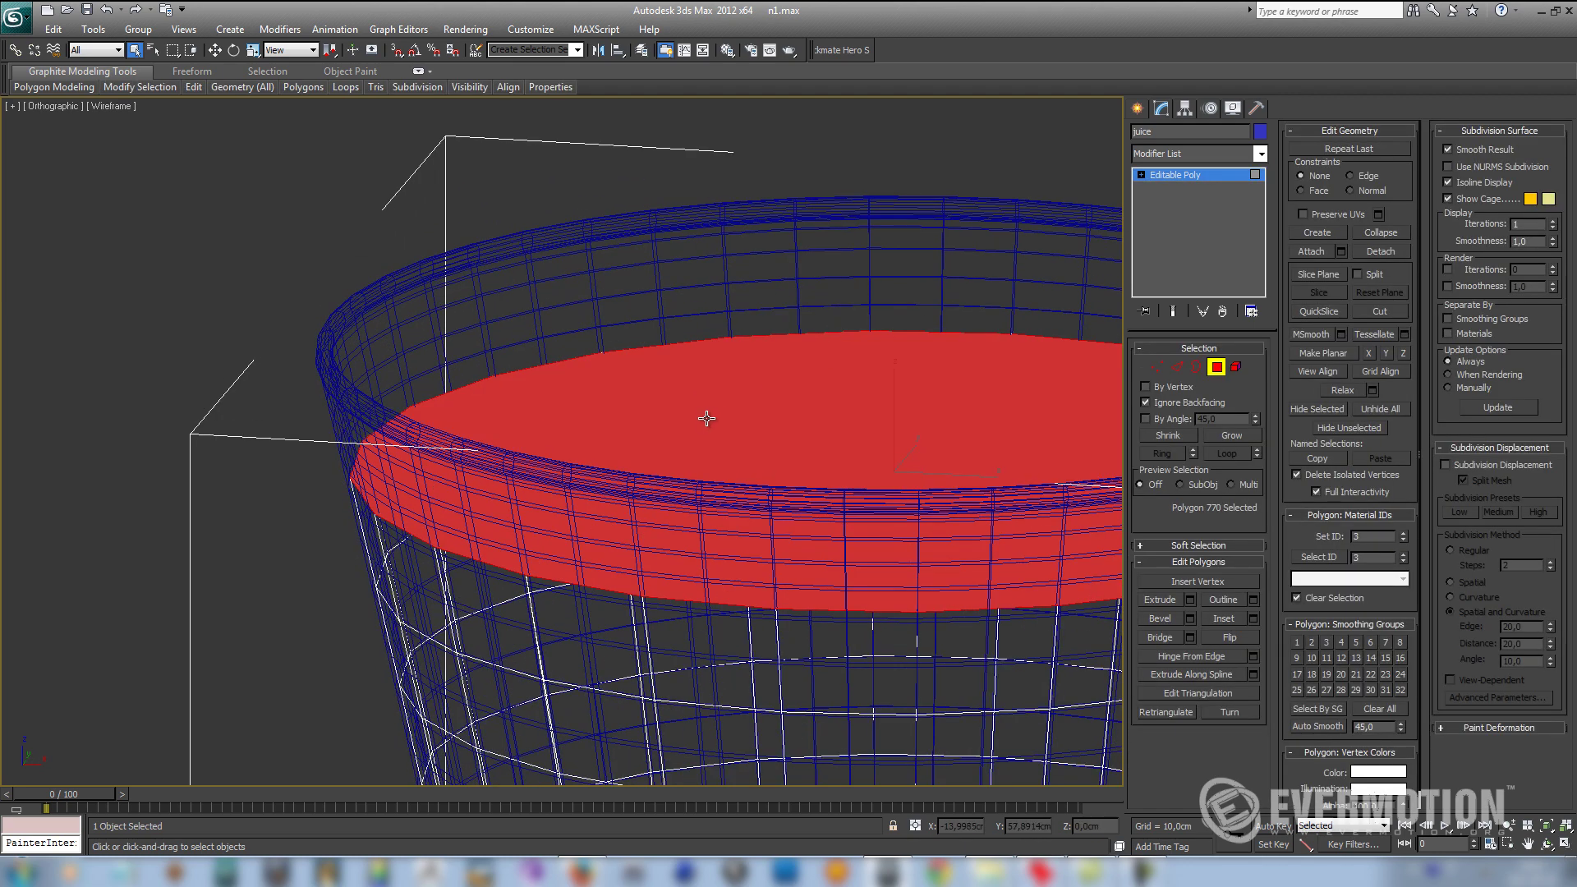
{"action": "key", "text": "i"}
{"action": "scroll", "coordinate": [642, 447], "scroll_direction": "up", "scroll_amount": 2}
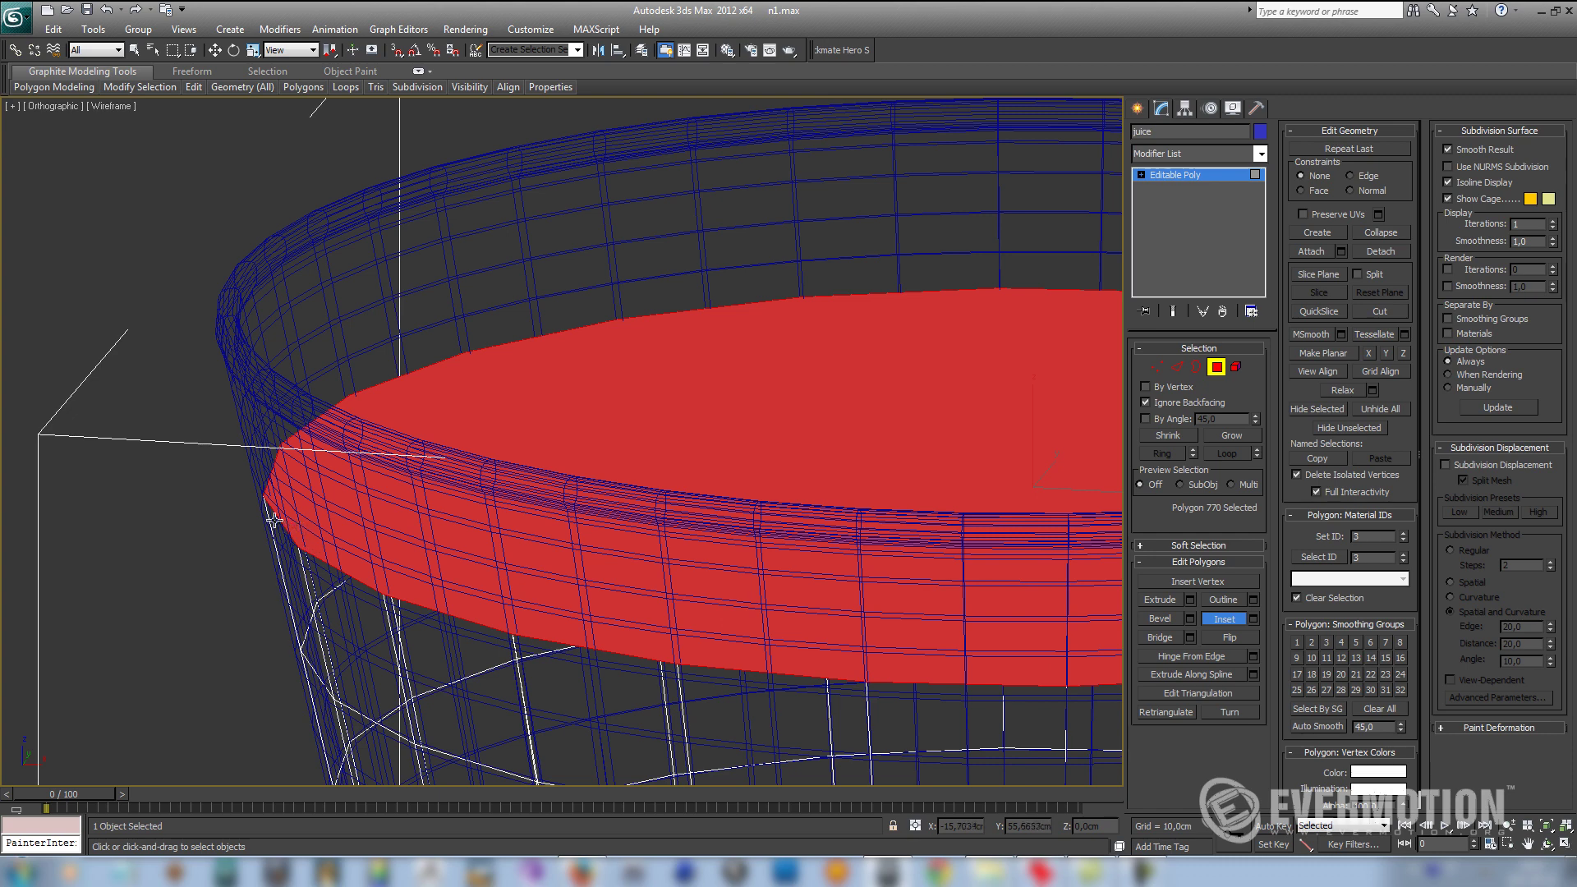
{"action": "mouse_move", "coordinate": [661, 433]}
{"action": "left_mouse_down"}
{"action": "mouse_move", "coordinate": [669, 465]}
{"action": "mouse_move", "coordinate": [626, 439]}
{"action": "mouse_move", "coordinate": [650, 474]}
{"action": "left_mouse_up"}
{"action": "middle_click_drag", "start_coordinate": [505, 532], "coordinate": [574, 451]}
Step: Raise the outer edge loop of the juice's top surface and scale it outward to meet the glass wall
{"action": "key", "text": "2"}
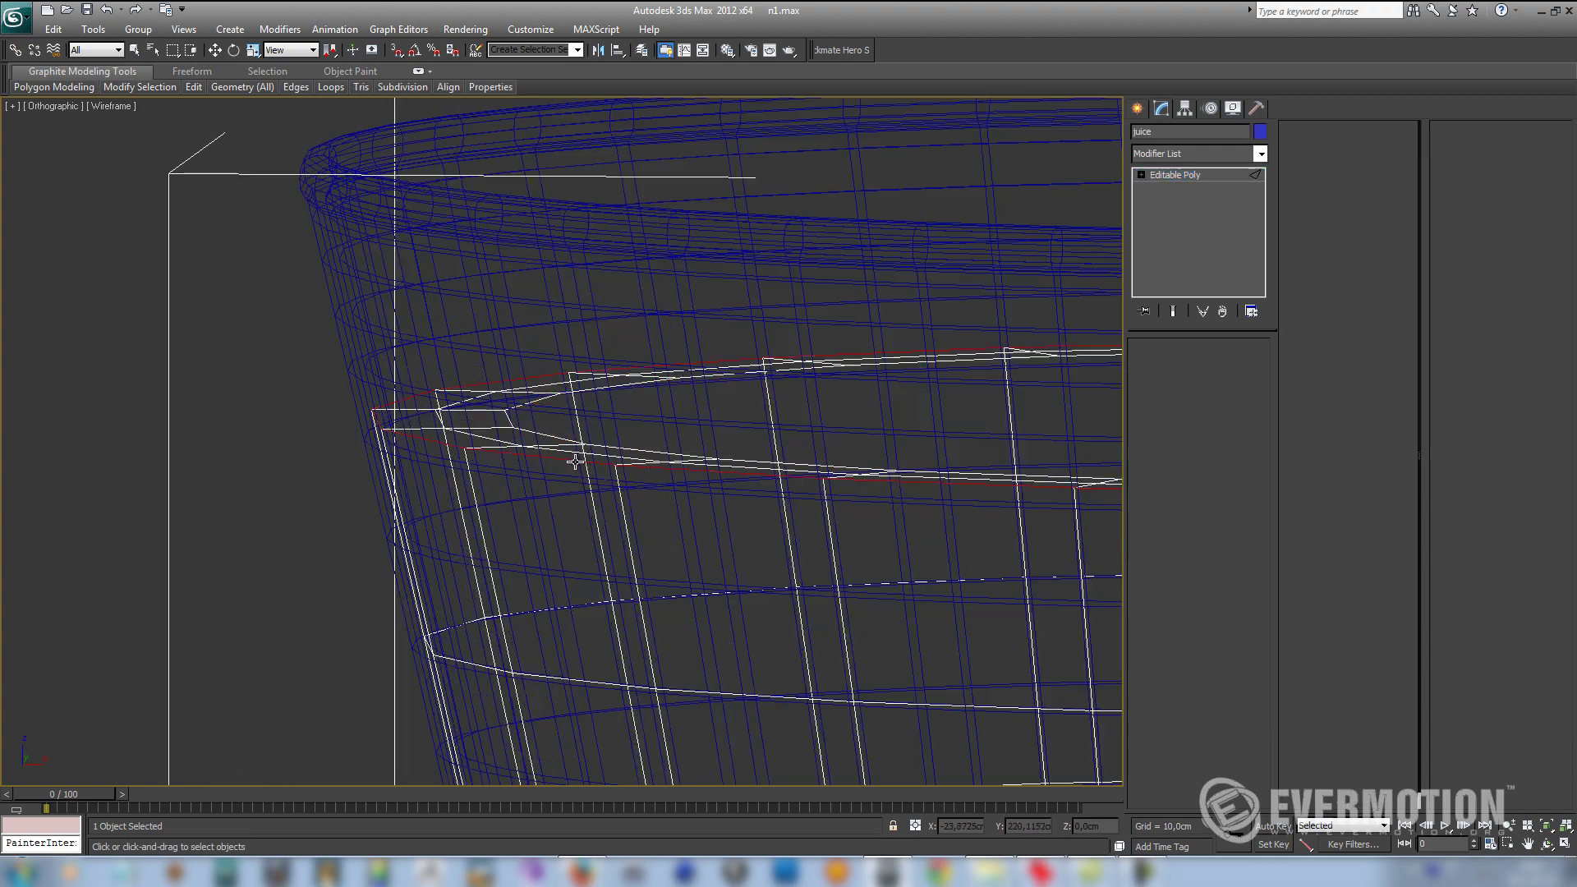
{"action": "left_click", "coordinate": [566, 462]}
{"action": "double_click", "coordinate": [566, 462]}
{"action": "scroll", "coordinate": [510, 462], "scroll_direction": "down", "scroll_amount": 5}
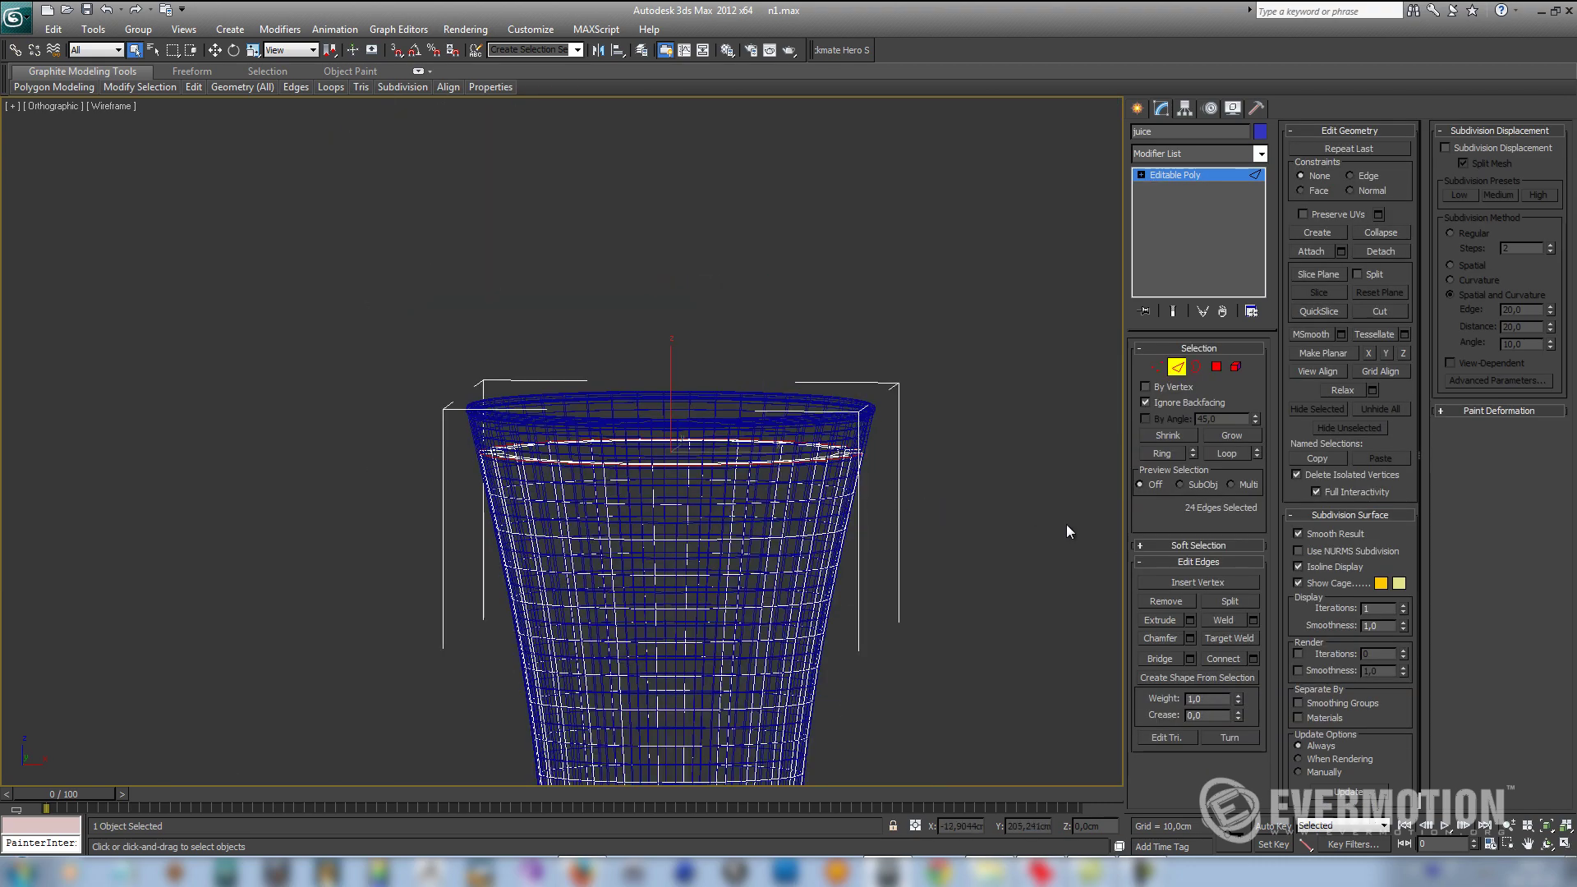
{"action": "scroll", "coordinate": [1066, 524], "scroll_direction": "up", "scroll_amount": 4}
{"action": "scroll", "coordinate": [880, 525], "scroll_direction": "up", "scroll_amount": 6}
{"action": "key", "text": "w"}
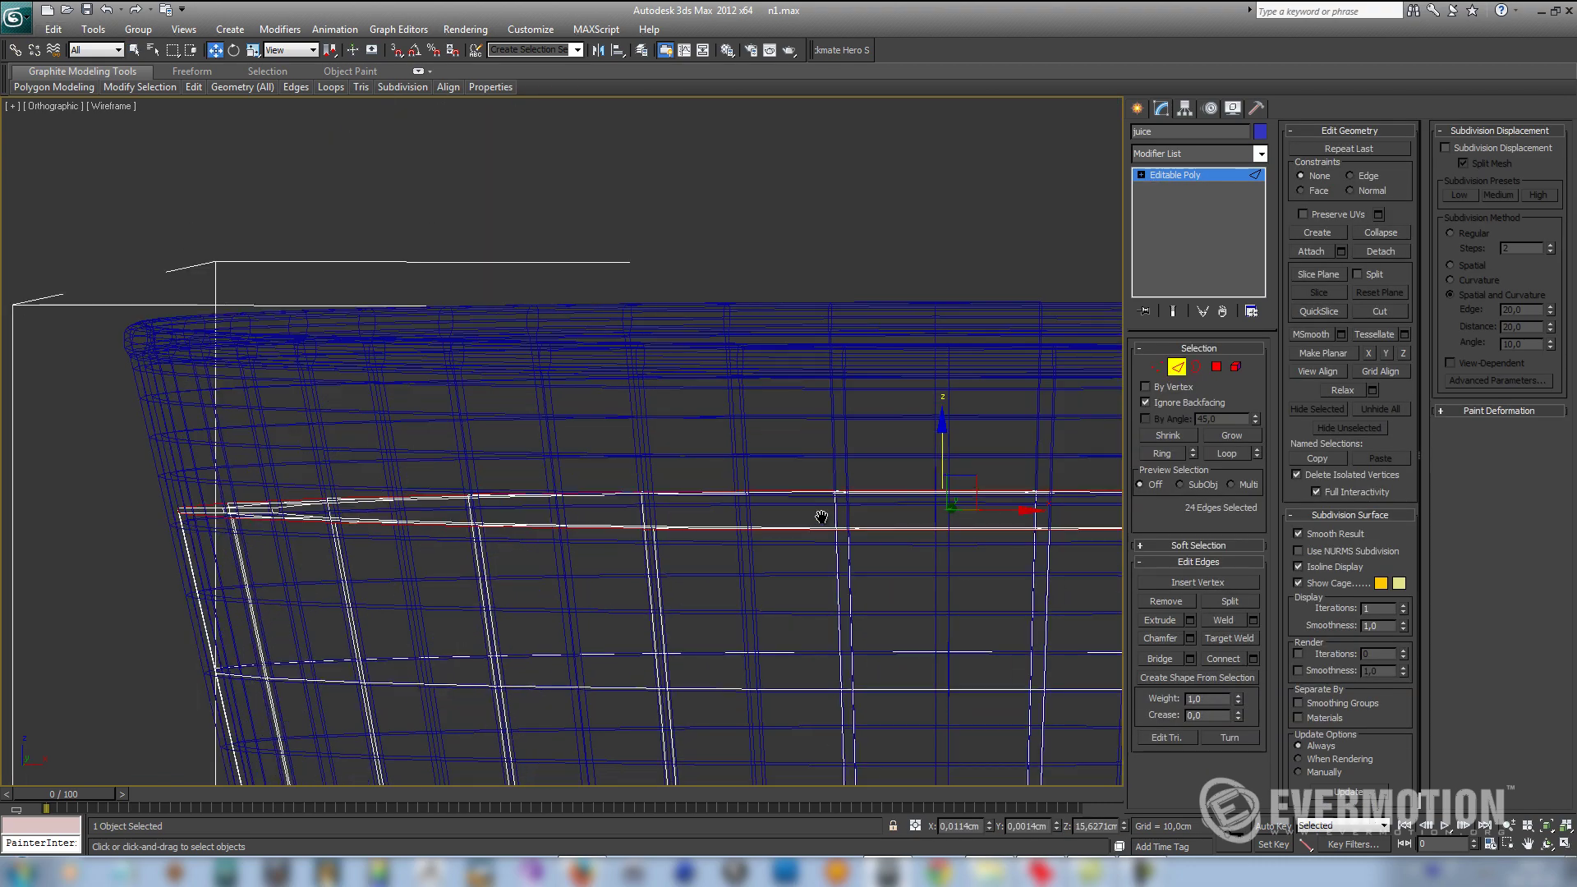
{"action": "mouse_move", "coordinate": [943, 466]}
{"action": "left_mouse_down"}
{"action": "mouse_move", "coordinate": [939, 436]}
{"action": "mouse_move", "coordinate": [958, 470]}
{"action": "left_mouse_up"}
{"action": "key", "text": "r"}
{"action": "scroll", "coordinate": [426, 541], "scroll_direction": "up", "scroll_amount": 2}
{"action": "middle_click_drag", "start_coordinate": [426, 541], "coordinate": [608, 437]}
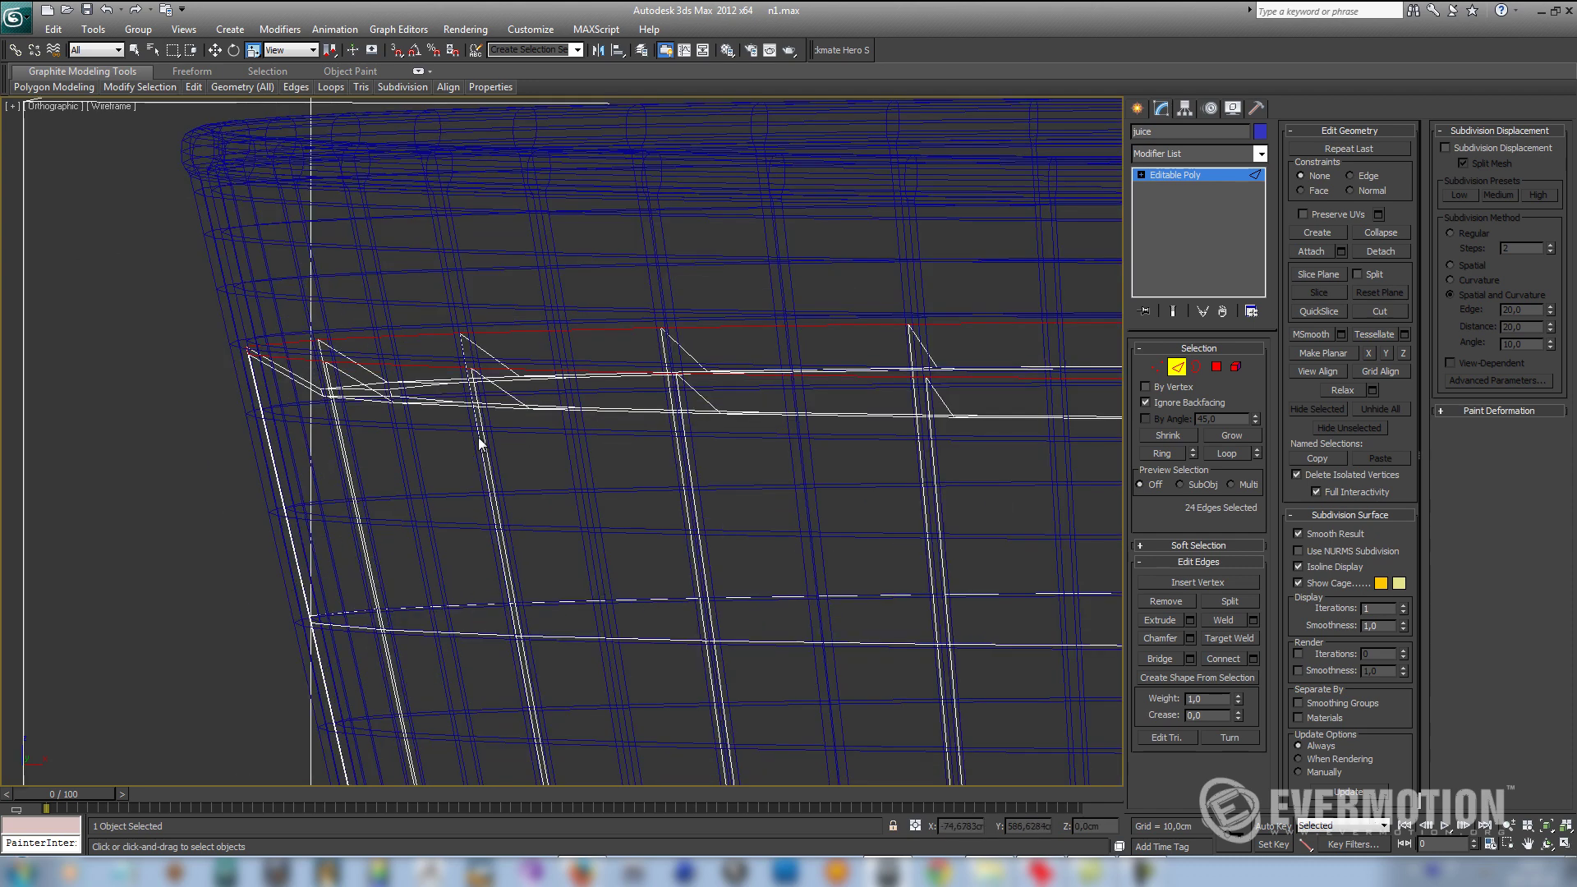
Step: Connect the ring of vertical edges just below the juice's top with a new horizontal edge loop
{"action": "scroll", "coordinate": [556, 485], "scroll_direction": "down", "scroll_amount": 3}
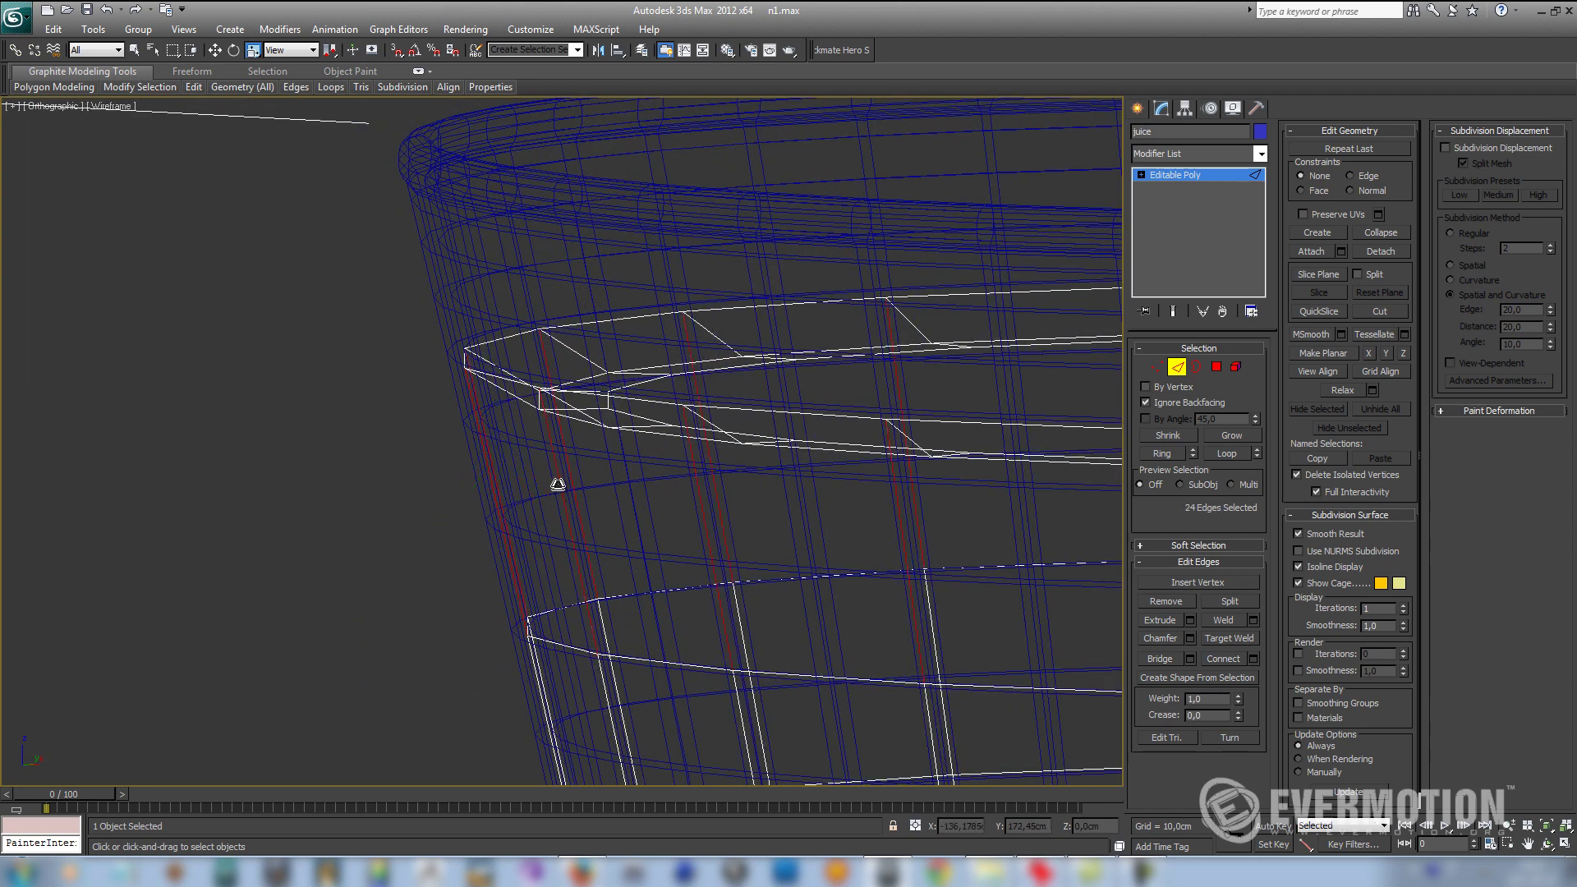
{"action": "scroll", "coordinate": [557, 484], "scroll_direction": "down", "scroll_amount": 5}
{"action": "key", "text": "ctrl+shift+e"}
{"action": "middle_click_drag", "start_coordinate": [836, 525], "coordinate": [704, 520]}
{"action": "key", "text": "w"}
{"action": "middle_click_drag", "start_coordinate": [801, 554], "coordinate": [806, 527], "text": "alt"}
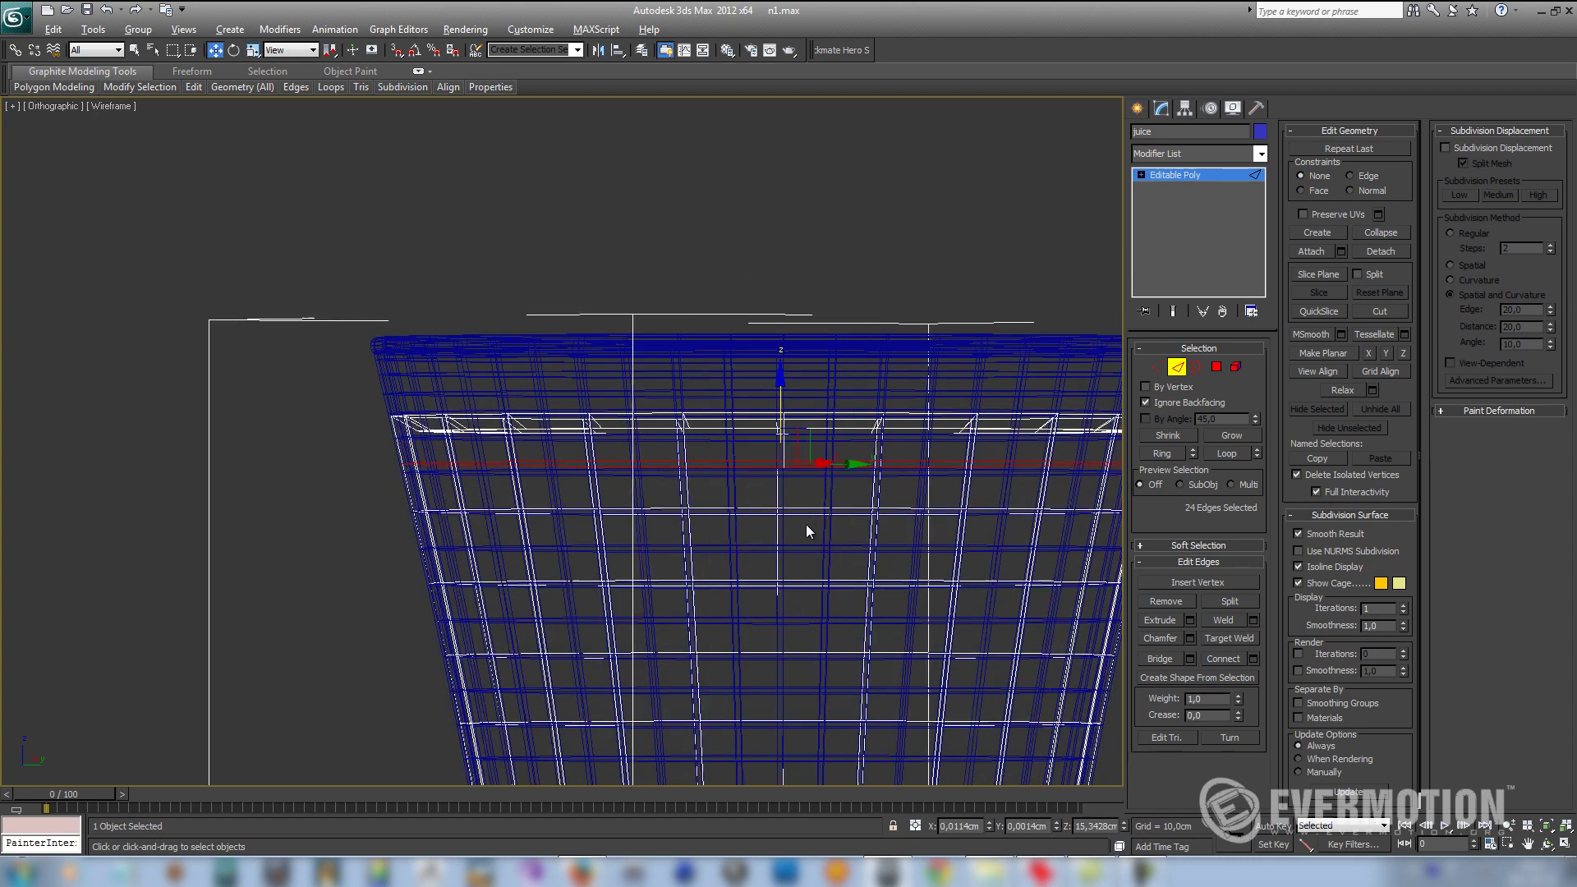
Step: Slide the new edge loop up to just below the juice's raised outer edge with the Edge constraint
{"action": "scroll", "coordinate": [813, 518], "scroll_direction": "up", "scroll_amount": 3}
{"action": "left_click_drag", "start_coordinate": [1003, 419], "coordinate": [997, 337]}
{"action": "mouse_move", "coordinate": [934, 413]}
{"action": "middle_mouse_down", "text": "alt"}
{"action": "mouse_move", "coordinate": [899, 427]}
{"action": "mouse_move", "coordinate": [939, 425]}
{"action": "middle_mouse_up", "text": "alt"}
{"action": "middle_click_drag", "start_coordinate": [575, 425], "coordinate": [711, 488]}
{"action": "scroll", "coordinate": [711, 488], "scroll_direction": "up", "scroll_amount": 4}
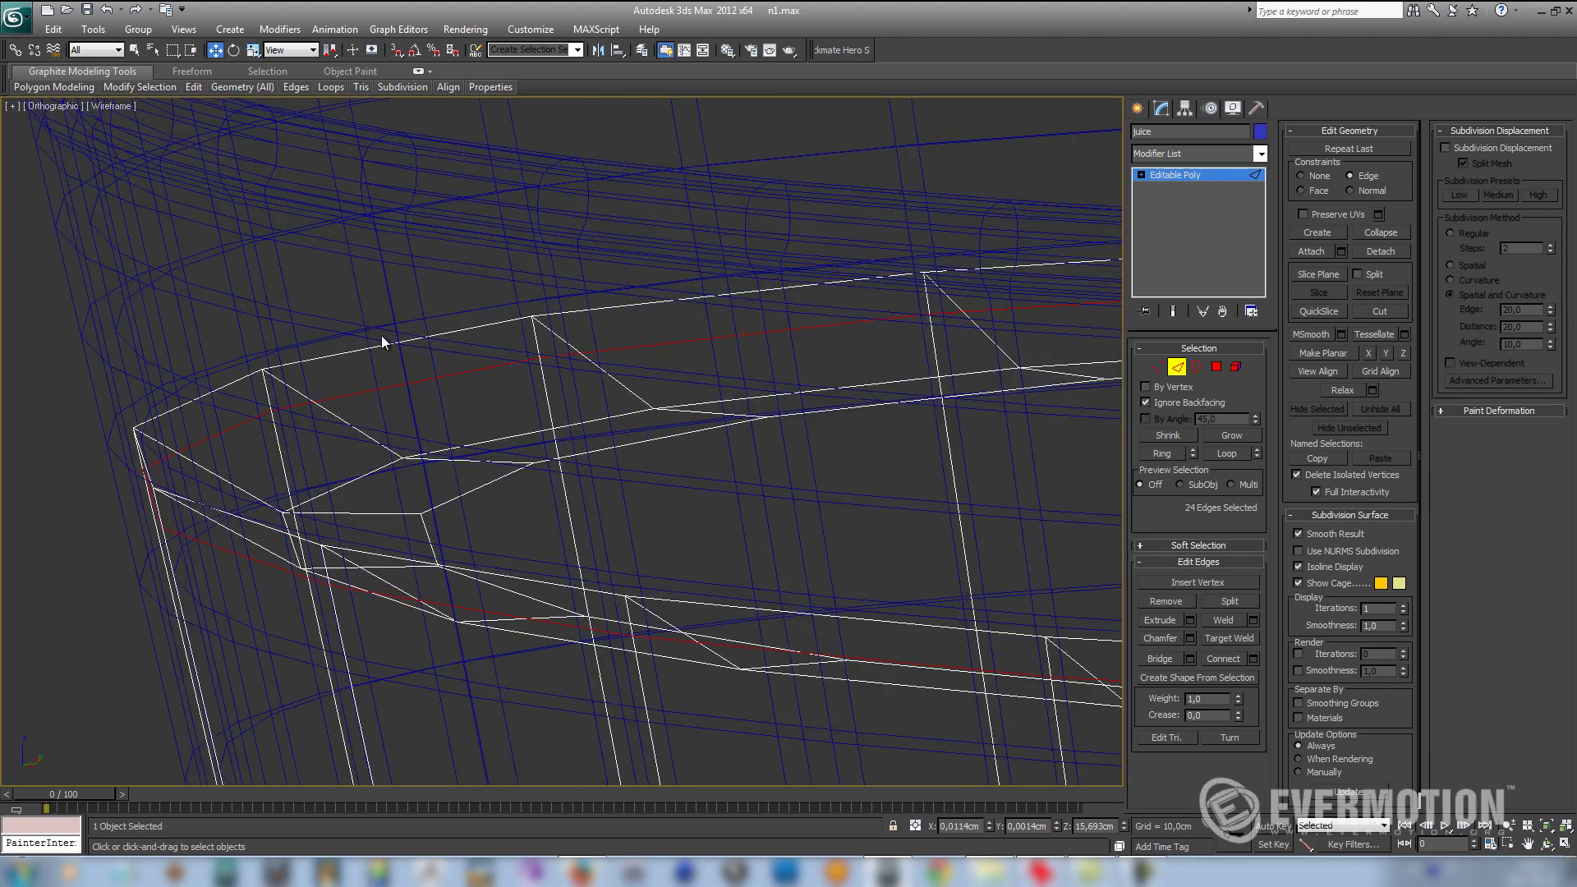
Step: Select the raised outermost edge loop of the juice and chamfer it slightly
{"action": "double_click", "coordinate": [388, 346]}
{"action": "middle_click_drag", "start_coordinate": [375, 407], "coordinate": [664, 409]}
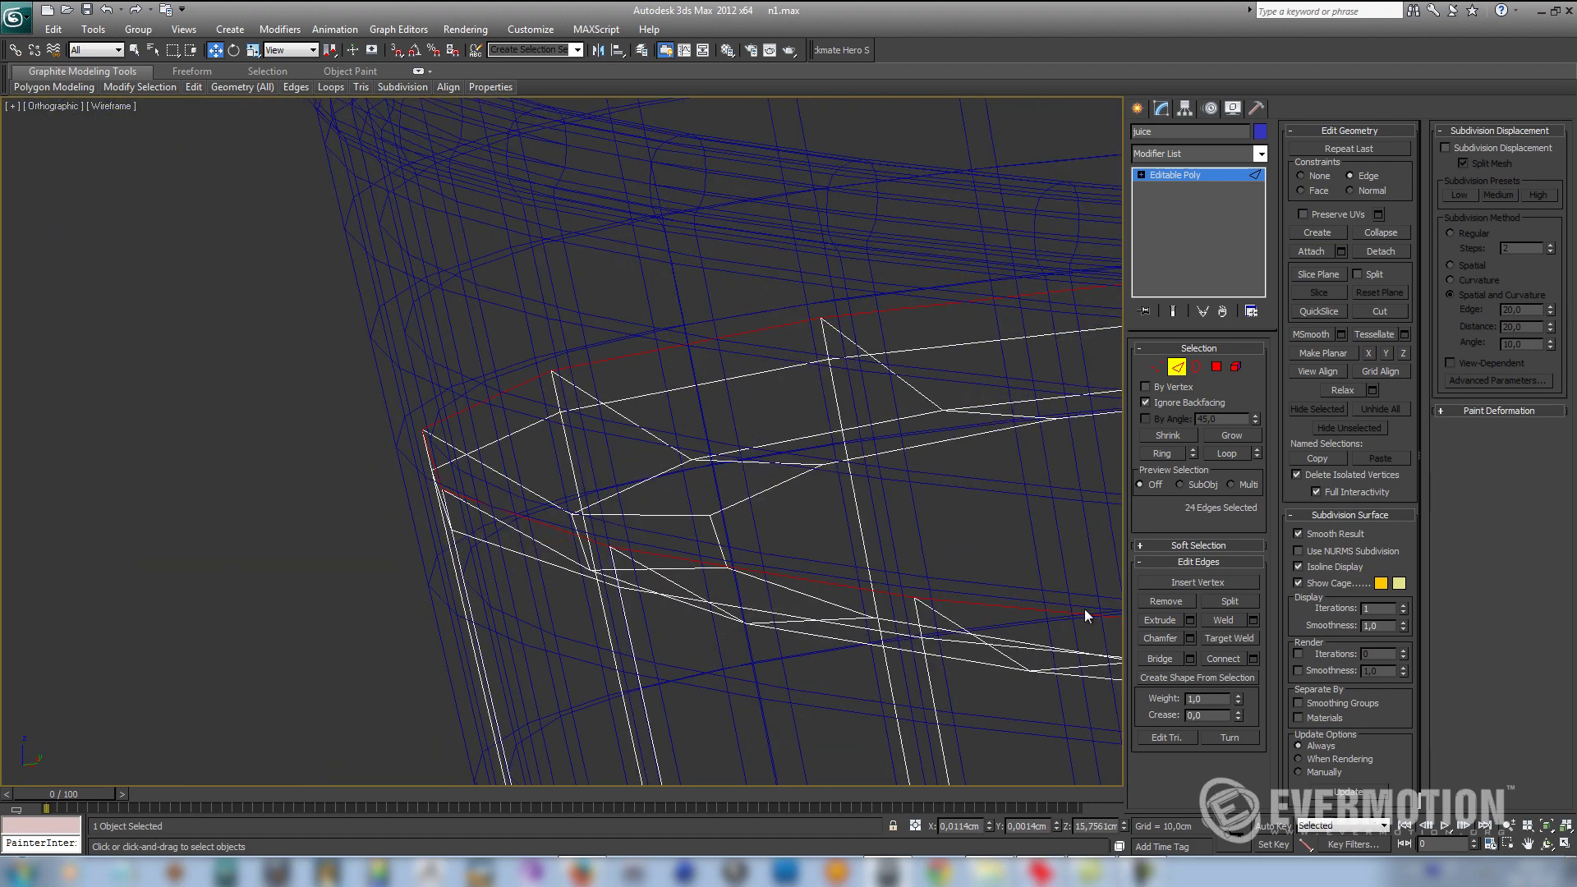
{"action": "left_click", "coordinate": [1160, 638]}
{"action": "scroll", "coordinate": [550, 504], "scroll_direction": "up", "scroll_amount": 3}
{"action": "left_click_drag", "start_coordinate": [546, 507], "coordinate": [544, 462]}
{"action": "scroll", "coordinate": [852, 415], "scroll_direction": "down", "scroll_amount": 2}
{"action": "scroll", "coordinate": [853, 416], "scroll_direction": "down", "scroll_amount": 2}
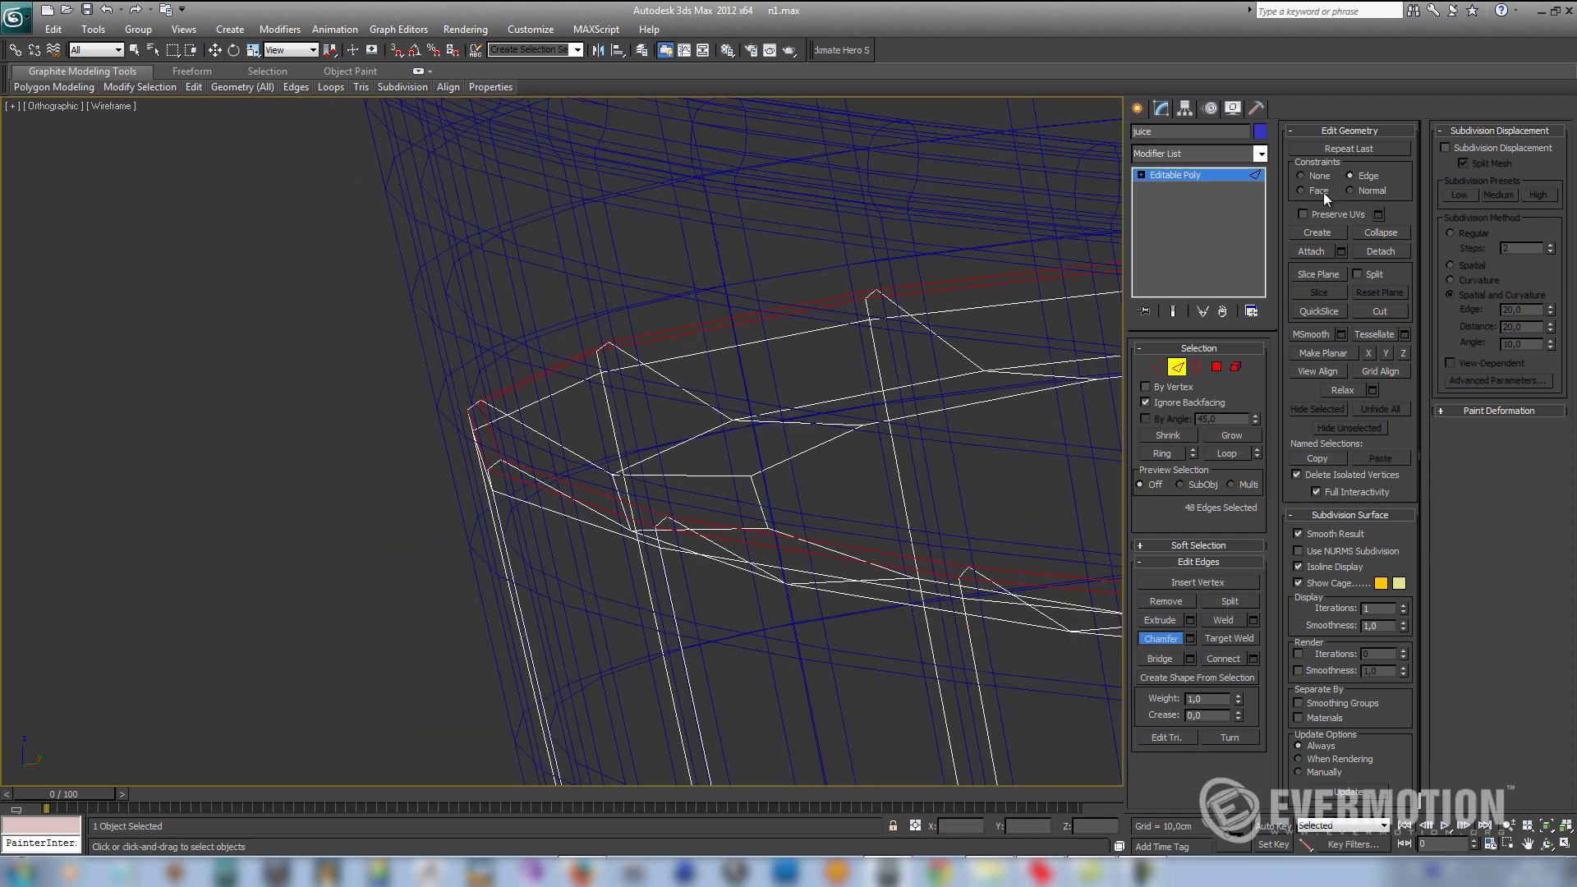
Step: Apply a TurboSmooth modifier to the juice object
{"action": "left_click", "coordinate": [1261, 154]}
{"action": "scroll", "coordinate": [1216, 493], "scroll_direction": "down", "scroll_amount": 10}
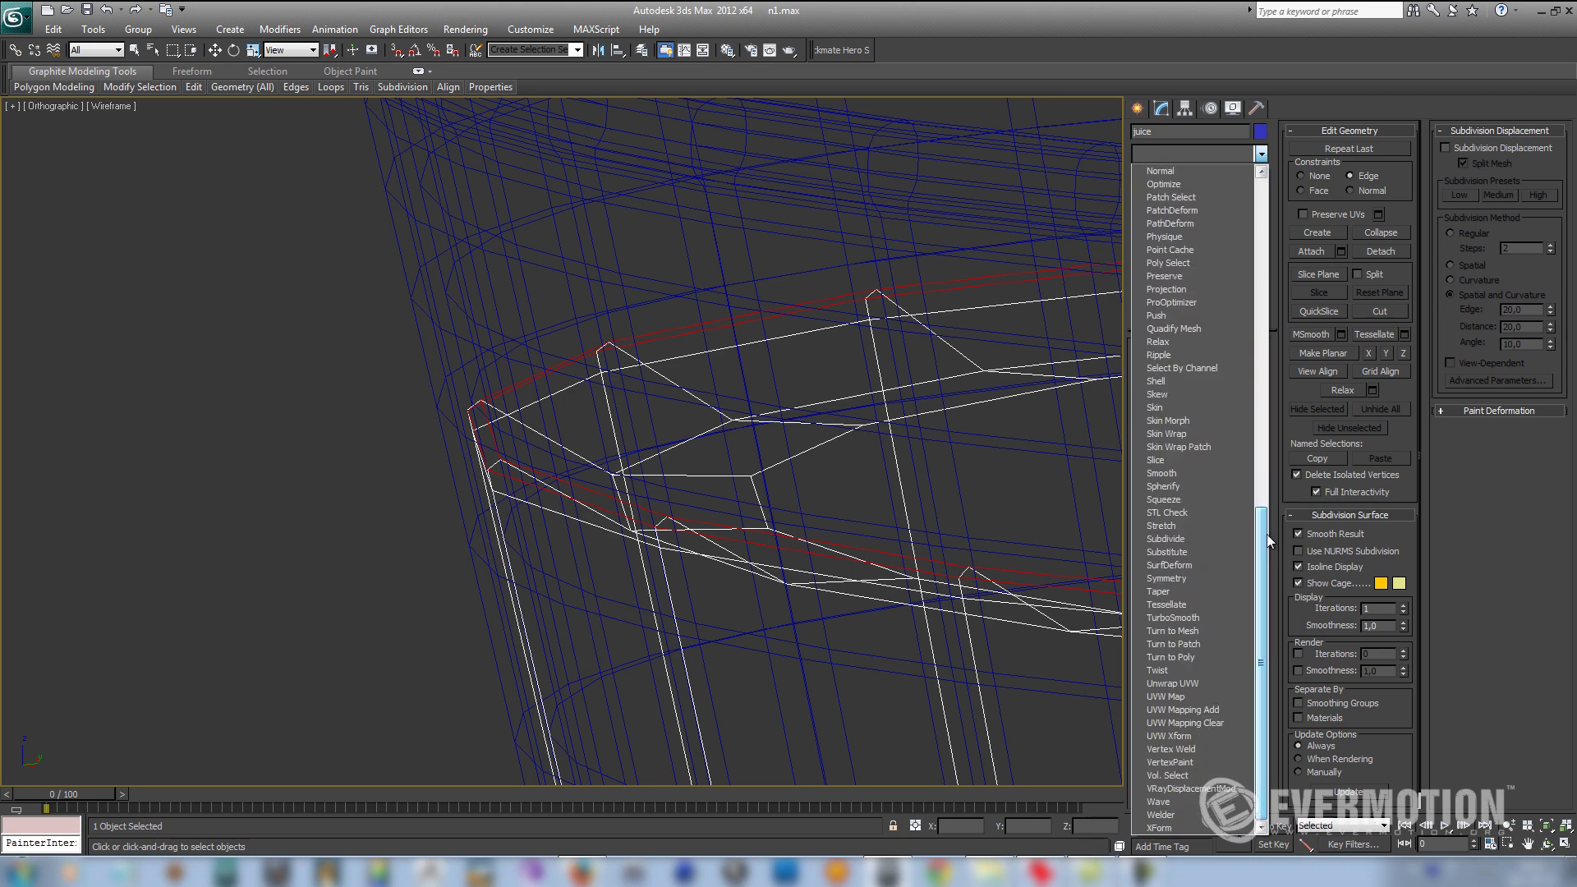
{"action": "left_click", "coordinate": [1217, 614]}
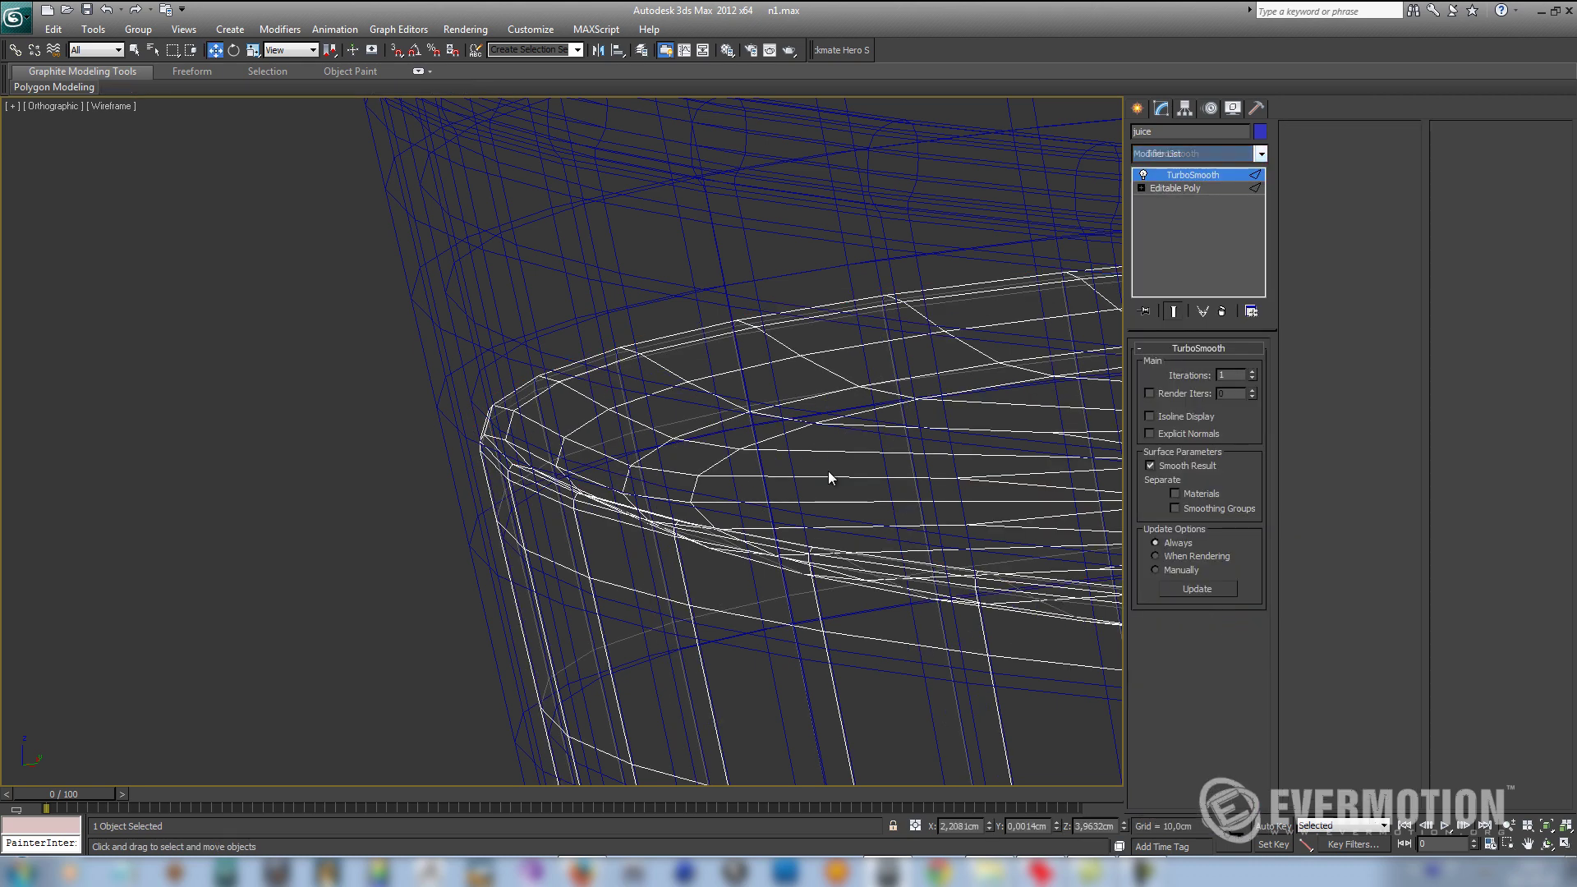
Step: Examine the smoothed juice surface where it meets the glass wall, in shaded display with and without edged faces
{"action": "scroll", "coordinate": [739, 472], "scroll_direction": "down", "scroll_amount": 3}
{"action": "scroll", "coordinate": [453, 402], "scroll_direction": "up", "scroll_amount": 4}
{"action": "key", "text": "F3"}
{"action": "scroll", "coordinate": [453, 403], "scroll_direction": "down", "scroll_amount": 5}
{"action": "middle_click_drag", "start_coordinate": [594, 466], "coordinate": [595, 518], "text": "alt"}
{"action": "scroll", "coordinate": [594, 517], "scroll_direction": "up", "scroll_amount": 4}
{"action": "key", "text": "F4"}
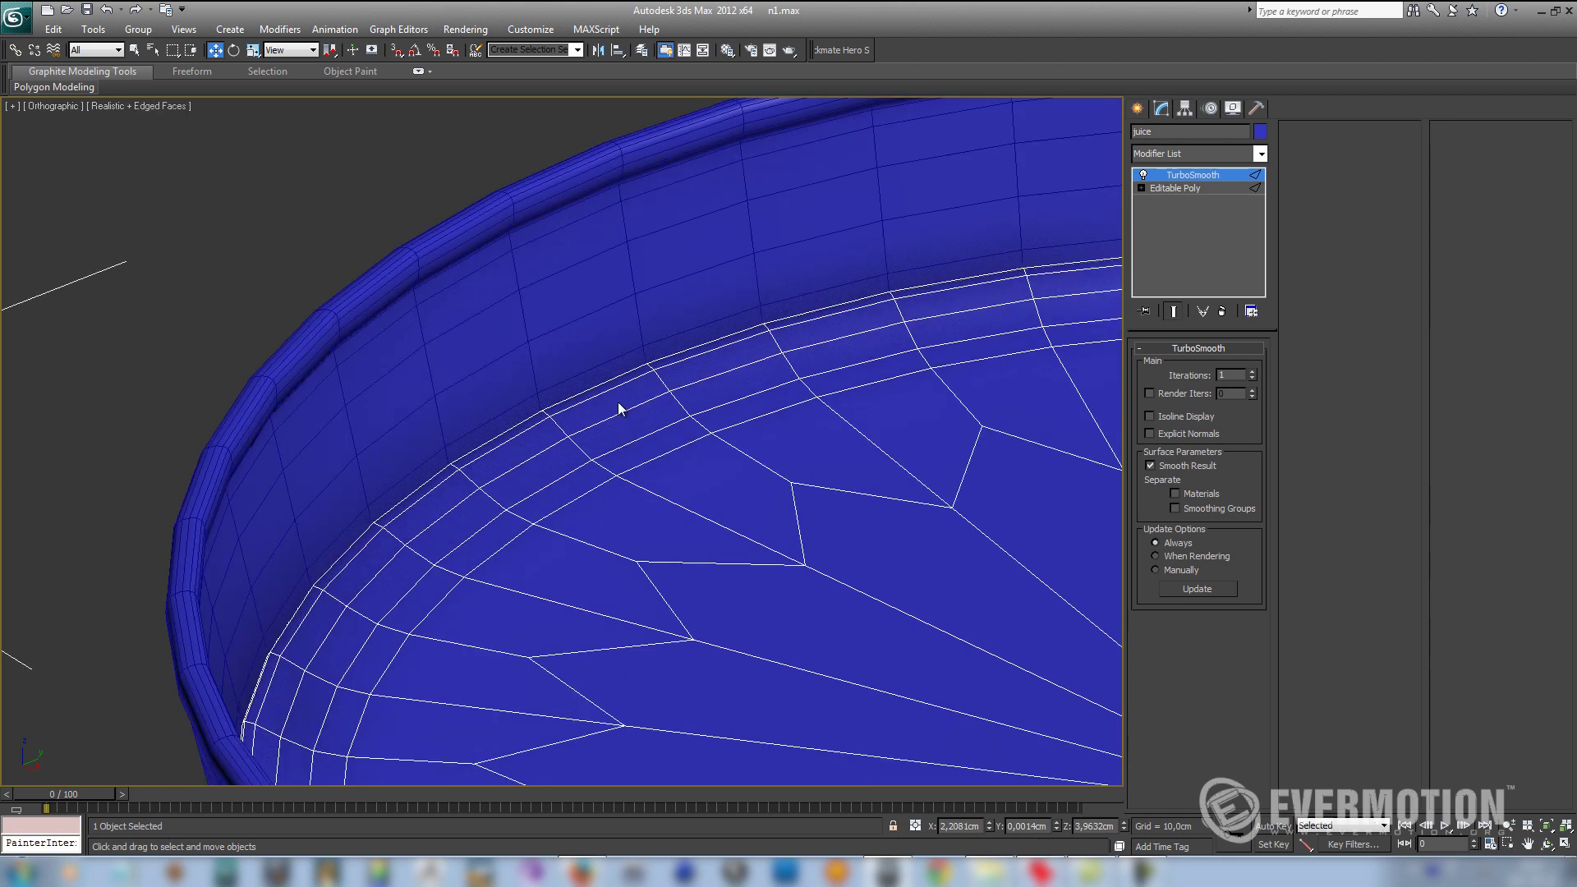
{"action": "left_click", "coordinate": [1137, 109]}
{"action": "key", "text": "F4"}
{"action": "scroll", "coordinate": [708, 337], "scroll_direction": "down", "scroll_amount": 5}
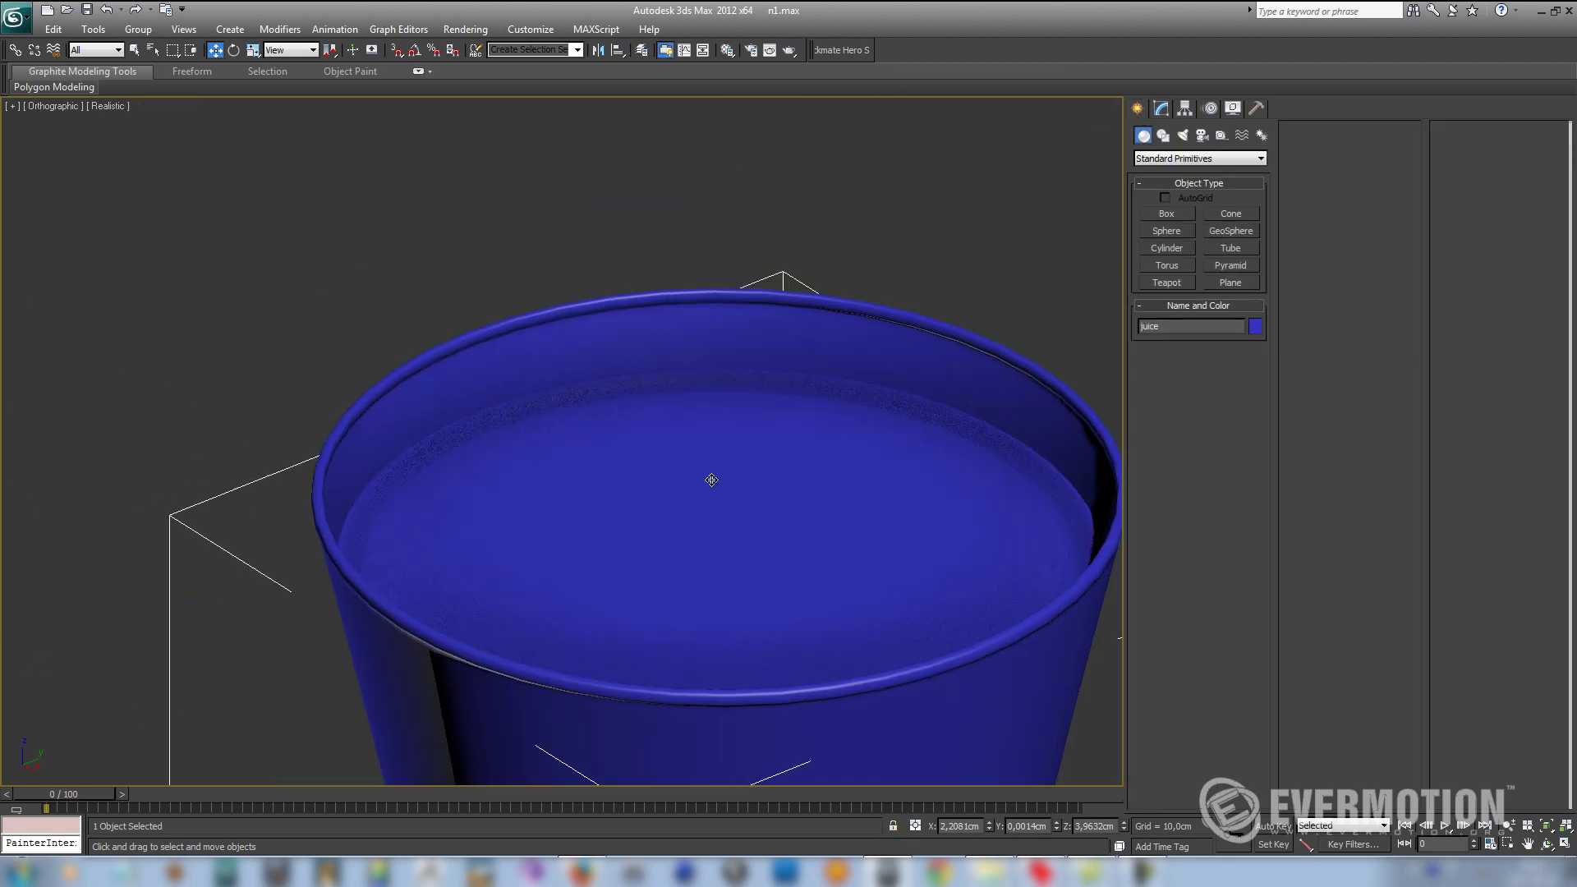
Step: Inspect the whole shaded glass with the juice inside from the side and from above
{"action": "middle_click_drag", "start_coordinate": [707, 479], "coordinate": [743, 264], "text": "alt"}
{"action": "scroll", "coordinate": [711, 481], "scroll_direction": "down", "scroll_amount": 2}
{"action": "scroll", "coordinate": [722, 479], "scroll_direction": "up", "scroll_amount": 2}
{"action": "scroll", "coordinate": [743, 264], "scroll_direction": "down", "scroll_amount": 6}
{"action": "middle_click_drag", "start_coordinate": [754, 509], "coordinate": [757, 419], "text": "alt"}
{"action": "middle_click_drag", "start_coordinate": [757, 419], "coordinate": [761, 279]}
{"action": "scroll", "coordinate": [761, 278], "scroll_direction": "up", "scroll_amount": 3}
{"action": "mouse_move", "coordinate": [747, 448]}
{"action": "middle_mouse_down", "text": "alt"}
{"action": "mouse_move", "coordinate": [753, 335]}
{"action": "mouse_move", "coordinate": [759, 440]}
{"action": "middle_mouse_up", "text": "alt"}
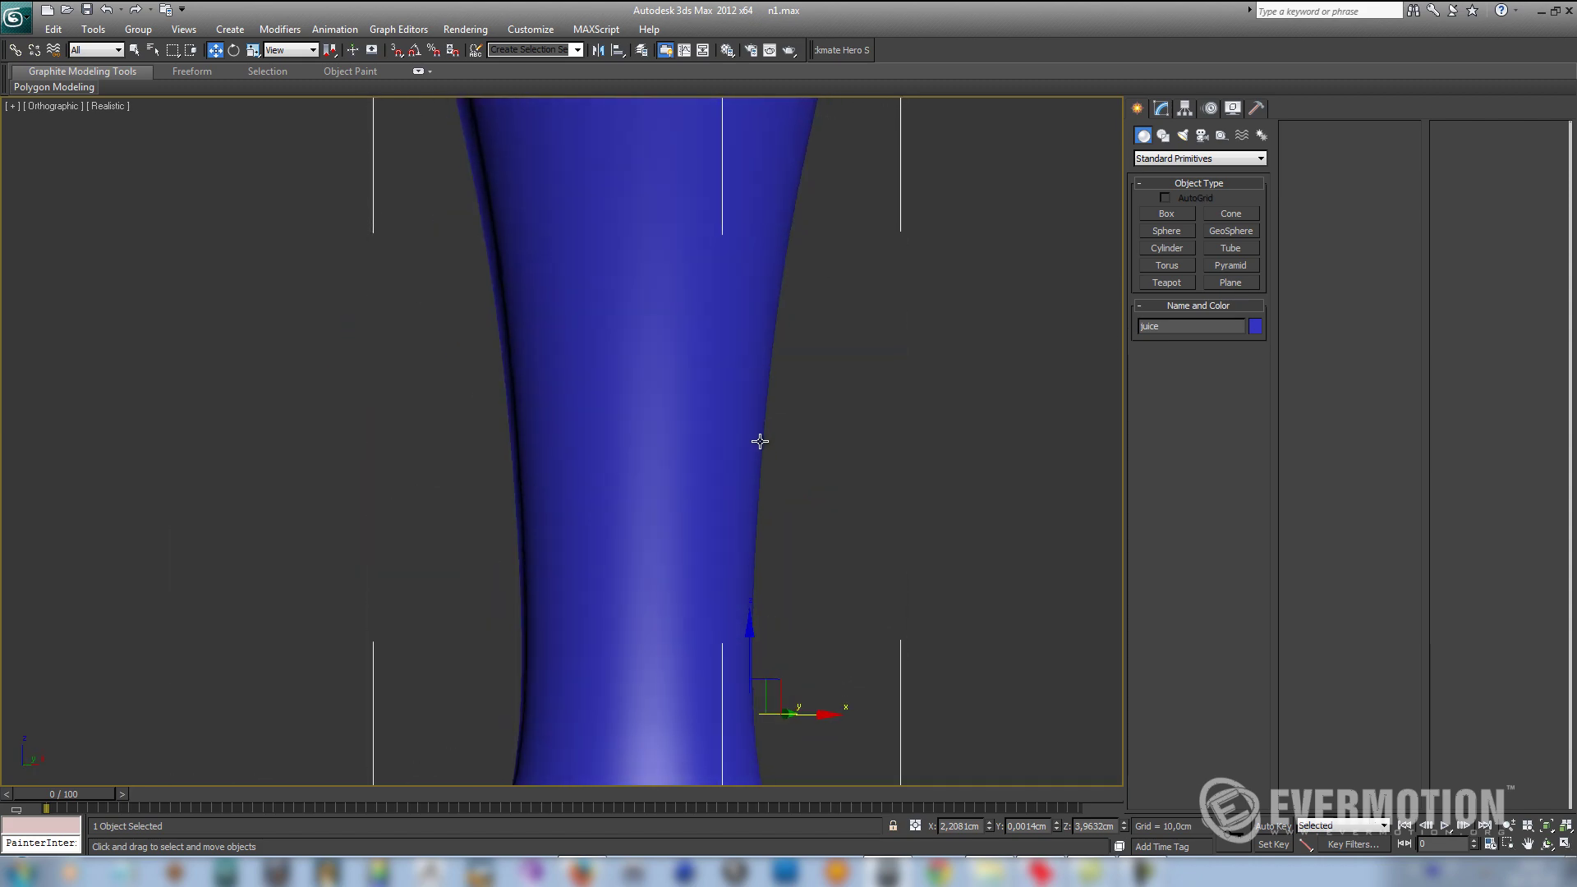
{"action": "scroll", "coordinate": [759, 424], "scroll_direction": "down", "scroll_amount": 4}
{"action": "scroll", "coordinate": [713, 378], "scroll_direction": "down", "scroll_amount": 2}
{"action": "middle_click_drag", "start_coordinate": [713, 377], "coordinate": [672, 465]}
{"action": "mouse_move", "coordinate": [672, 465]}
{"action": "middle_mouse_down", "text": "alt"}
{"action": "mouse_move", "coordinate": [671, 493]}
{"action": "mouse_move", "coordinate": [750, 405]}
{"action": "mouse_move", "coordinate": [706, 445]}
{"action": "middle_mouse_up", "text": "alt"}
{"action": "scroll", "coordinate": [672, 497], "scroll_direction": "up", "scroll_amount": 4}
{"action": "scroll", "coordinate": [683, 465], "scroll_direction": "down", "scroll_amount": 4}
{"action": "scroll", "coordinate": [650, 410], "scroll_direction": "up", "scroll_amount": 2}
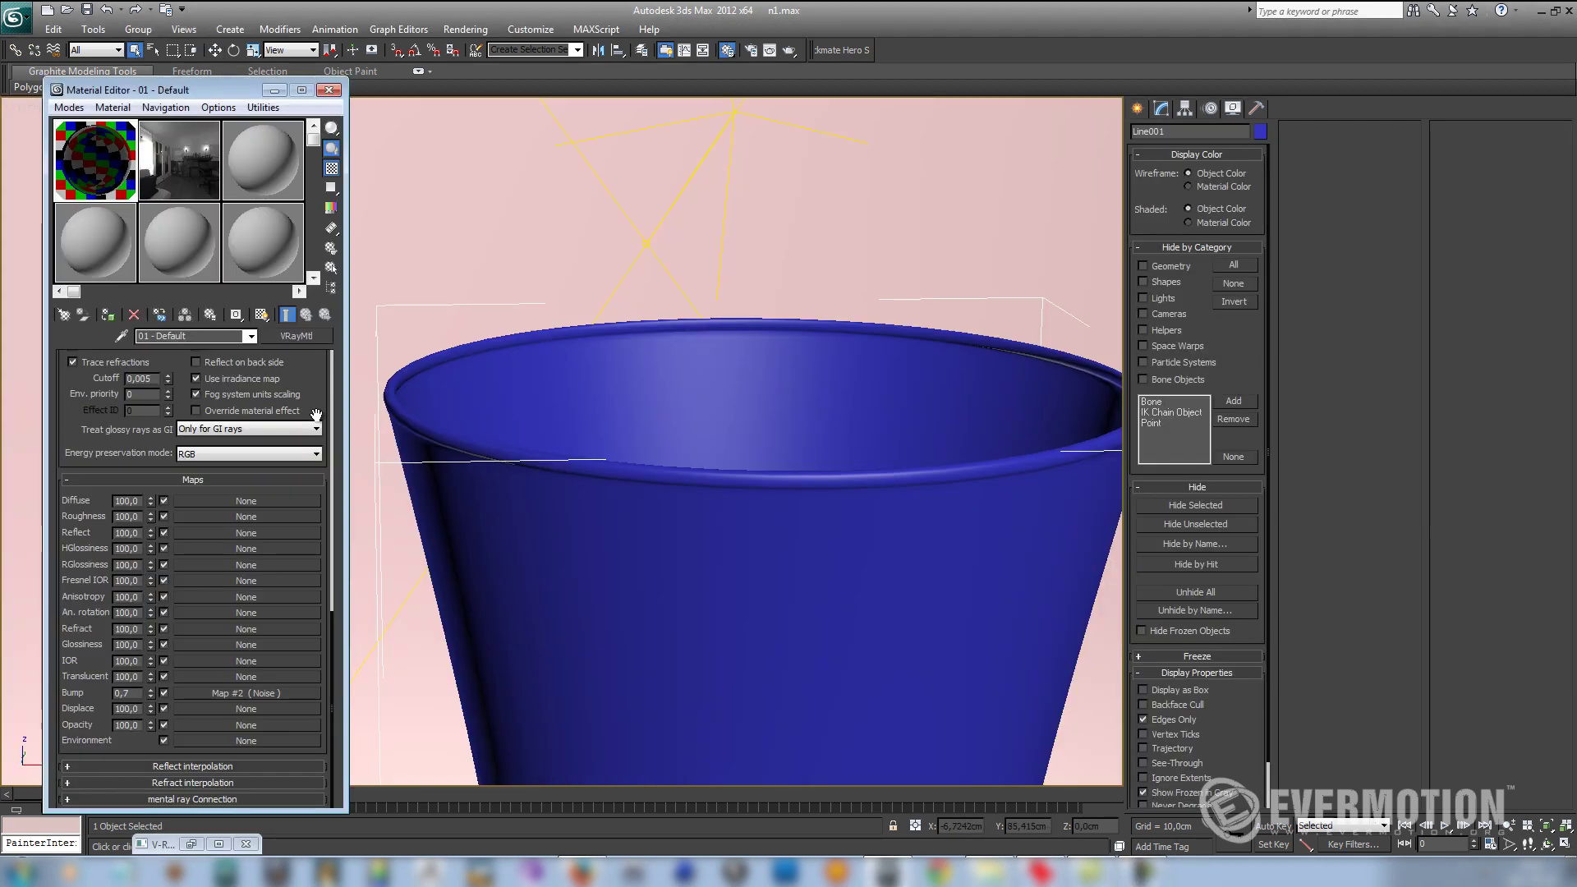
Step: Review the diffuse, reflection, refraction, IOR and fog settings of the 01 - Default VRayMtl material
{"action": "left_click_drag", "start_coordinate": [316, 415], "coordinate": [317, 644]}
{"action": "left_click_drag", "start_coordinate": [320, 364], "coordinate": [321, 628]}
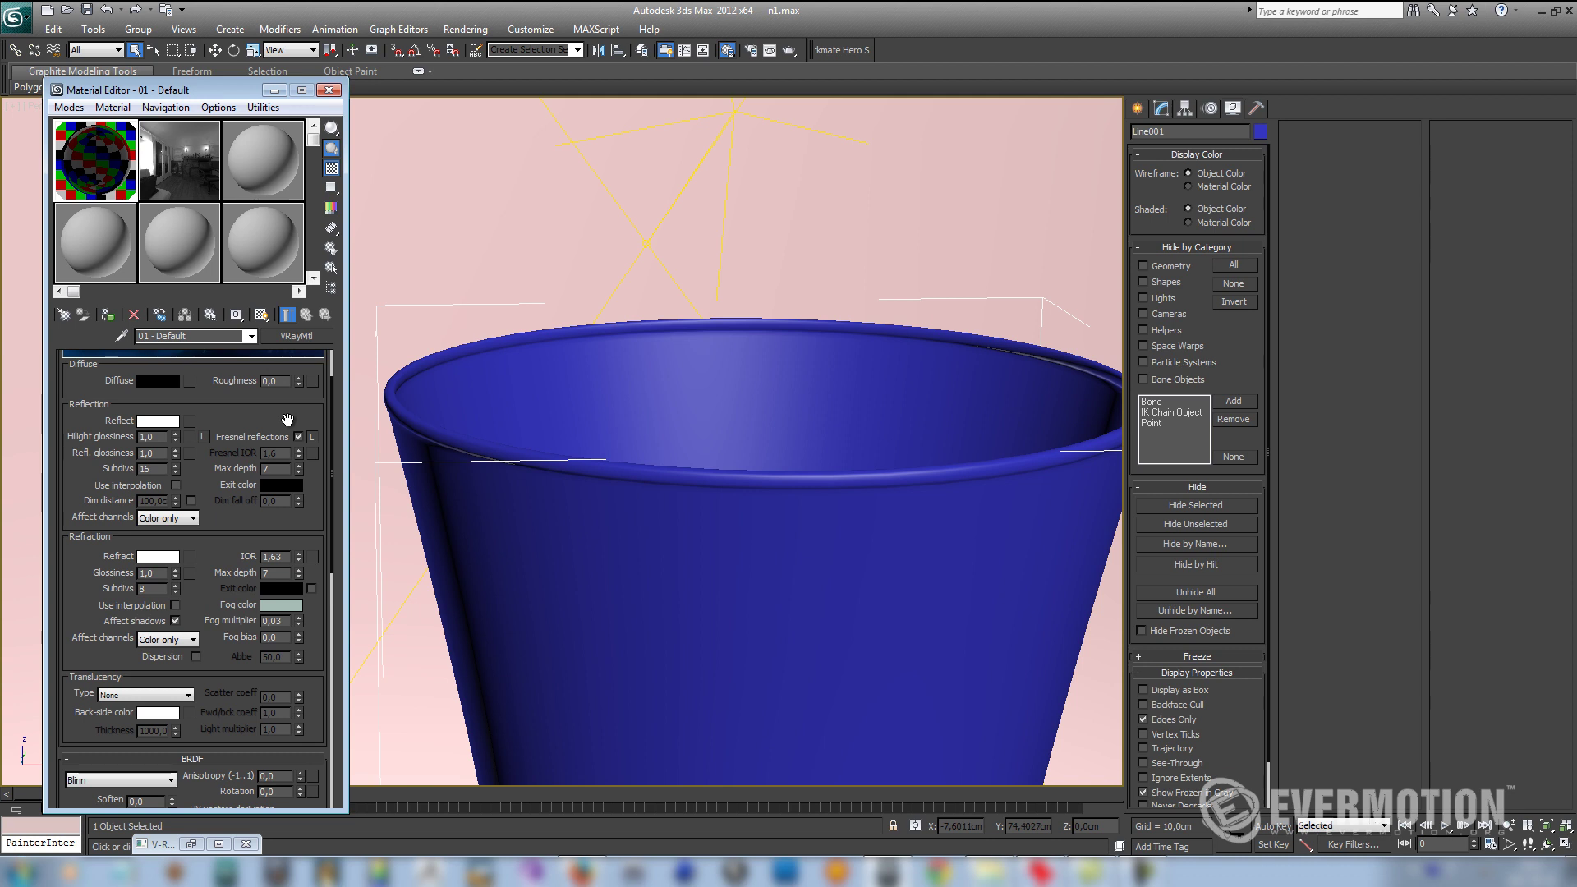
{"action": "left_click_drag", "start_coordinate": [287, 420], "coordinate": [290, 470]}
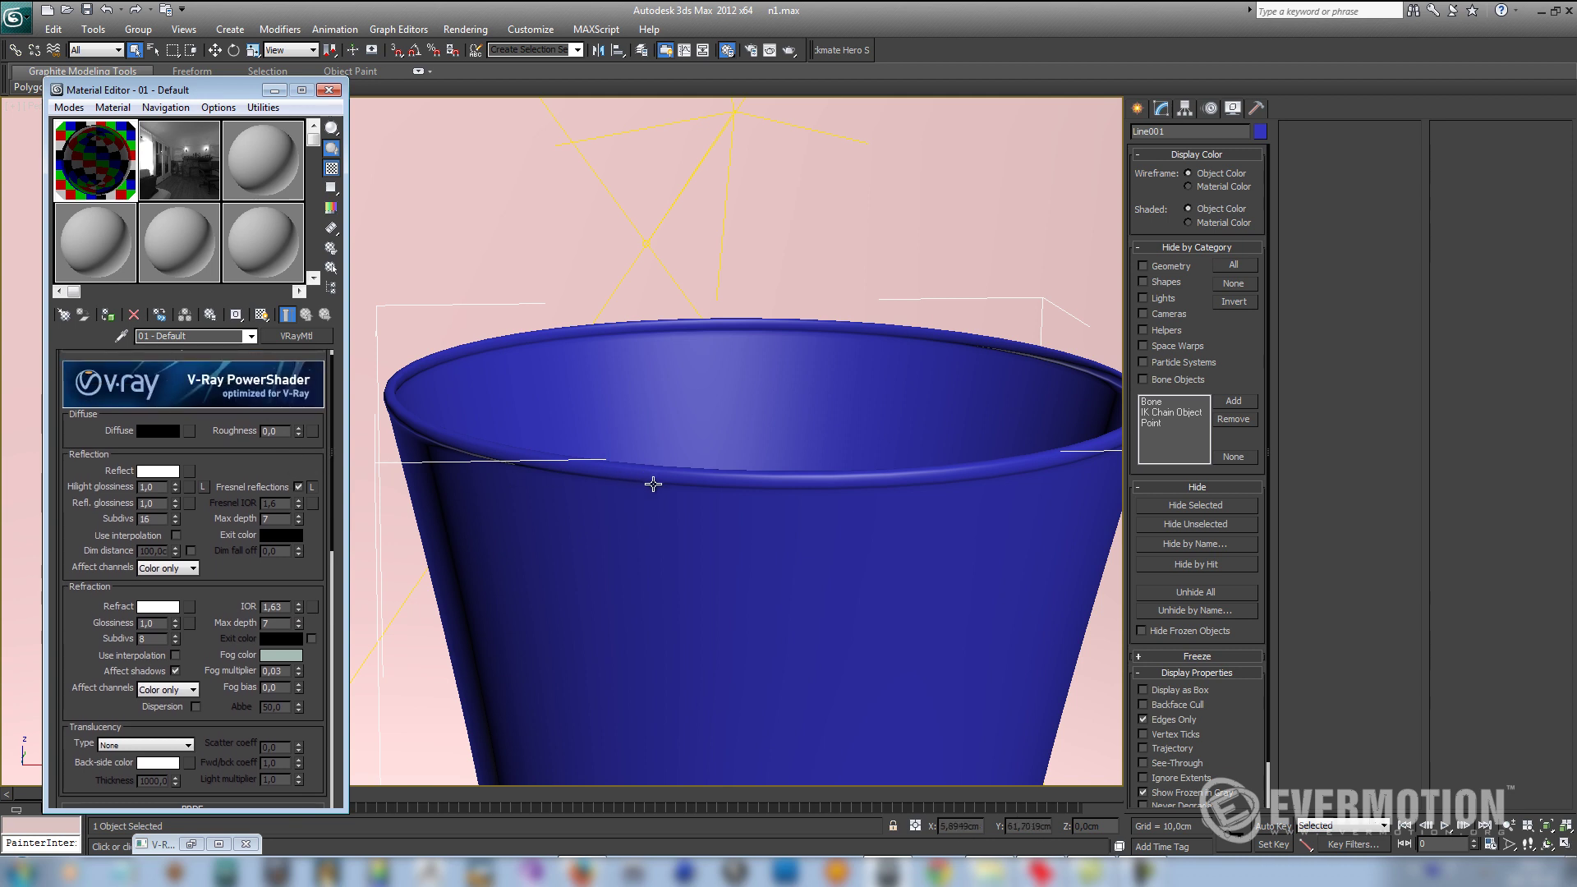
{"action": "left_click_drag", "start_coordinate": [245, 458], "coordinate": [252, 526]}
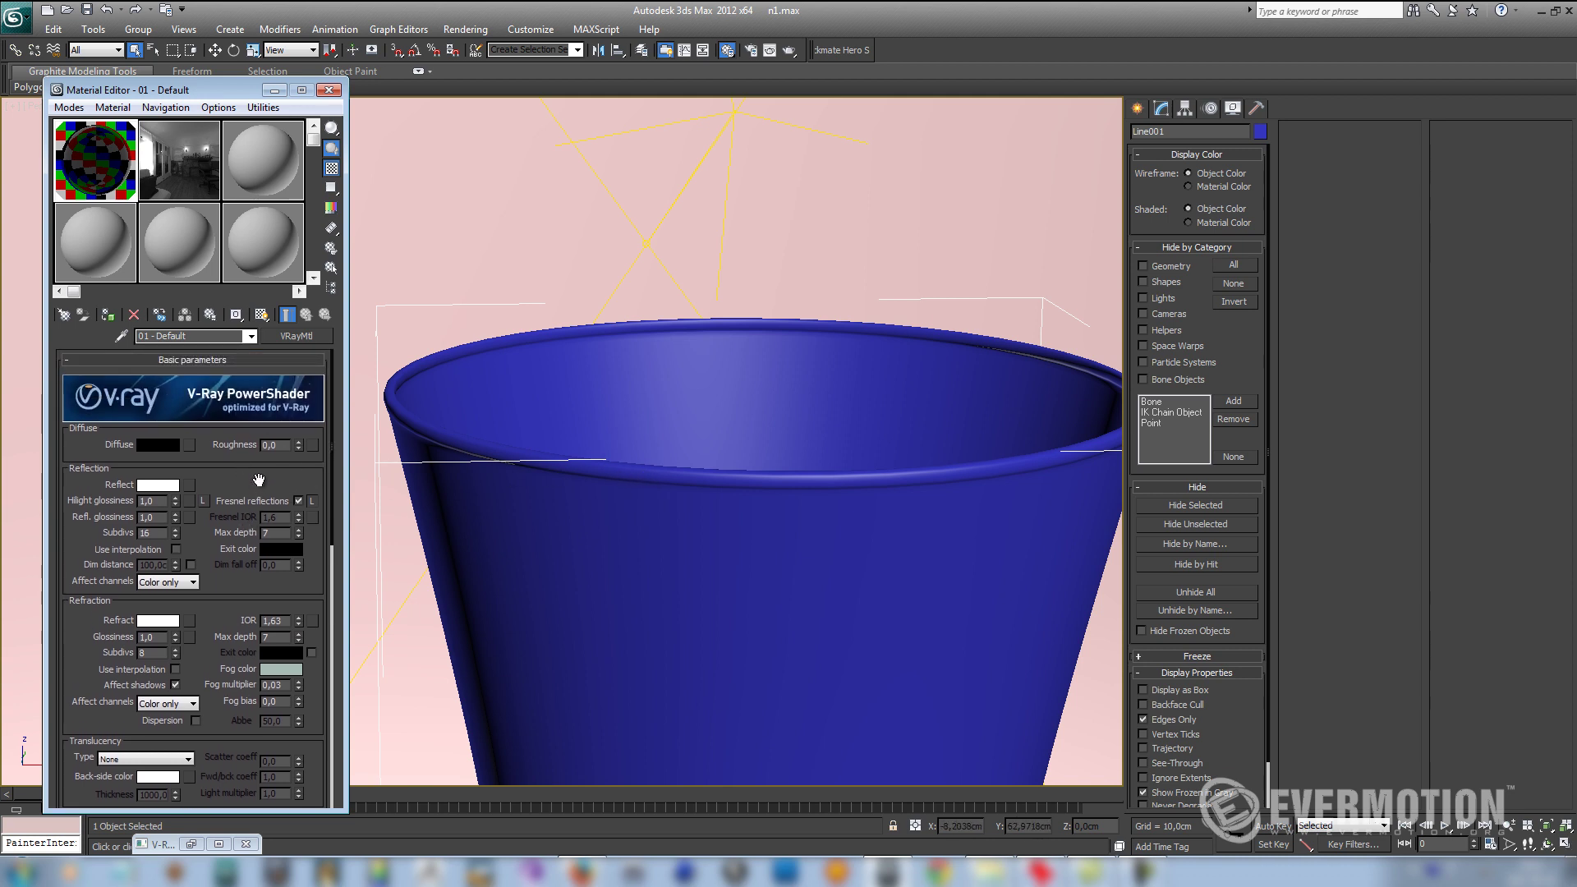
{"action": "scroll", "coordinate": [259, 480], "scroll_direction": "down", "scroll_amount": 1}
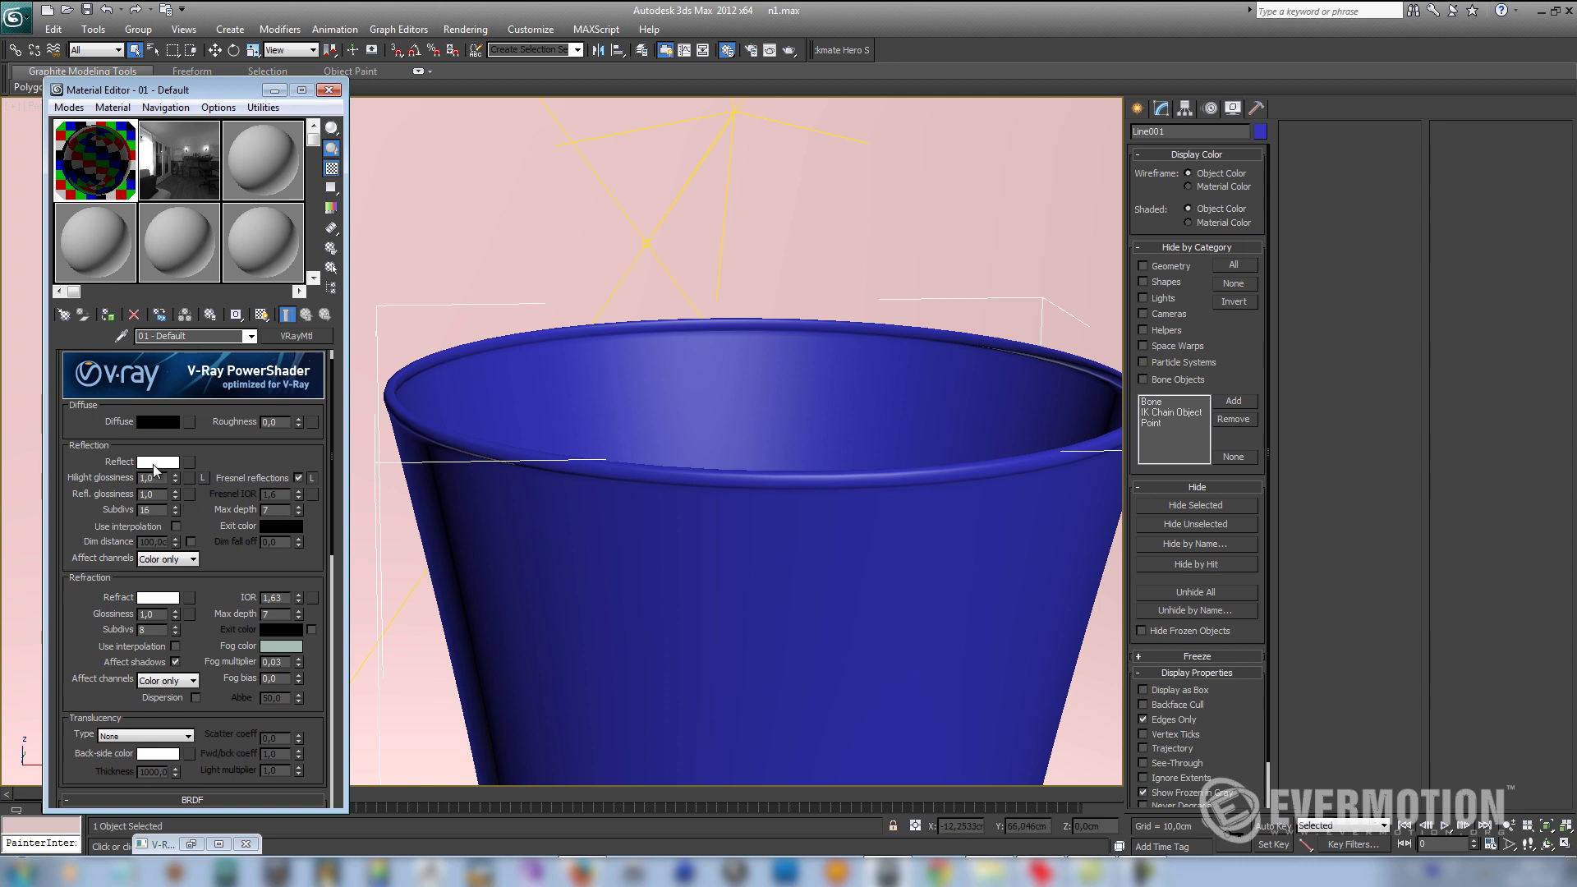
{"action": "double_click", "coordinate": [279, 598]}
{"action": "left_click", "coordinate": [276, 598]}
{"action": "left_click_drag", "start_coordinate": [210, 524], "coordinate": [208, 529]}
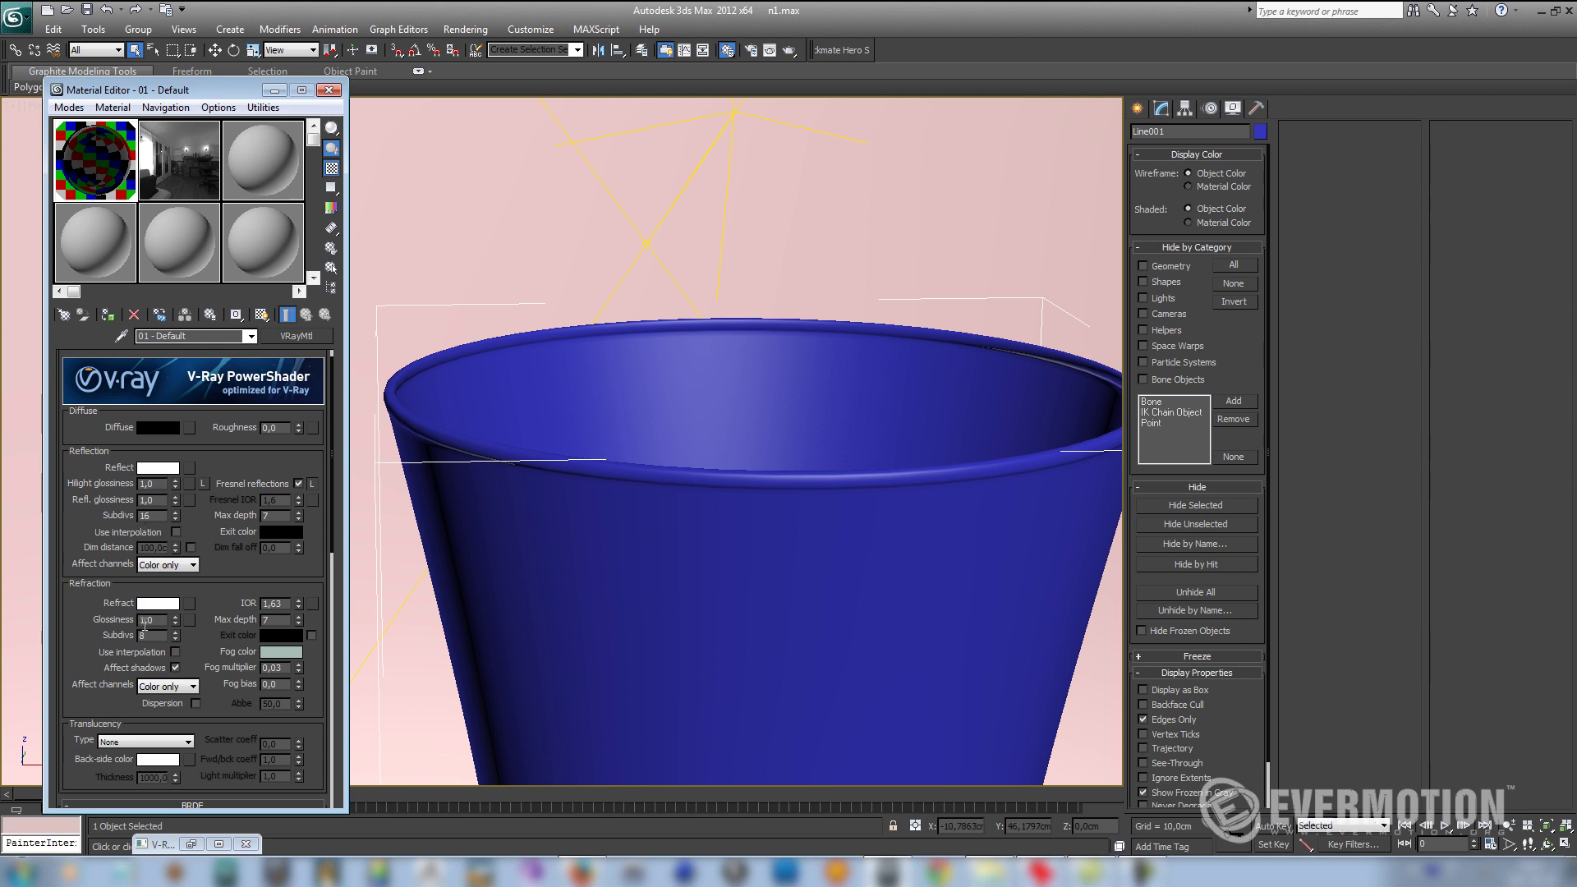
{"action": "left_click_drag", "start_coordinate": [200, 527], "coordinate": [199, 554]}
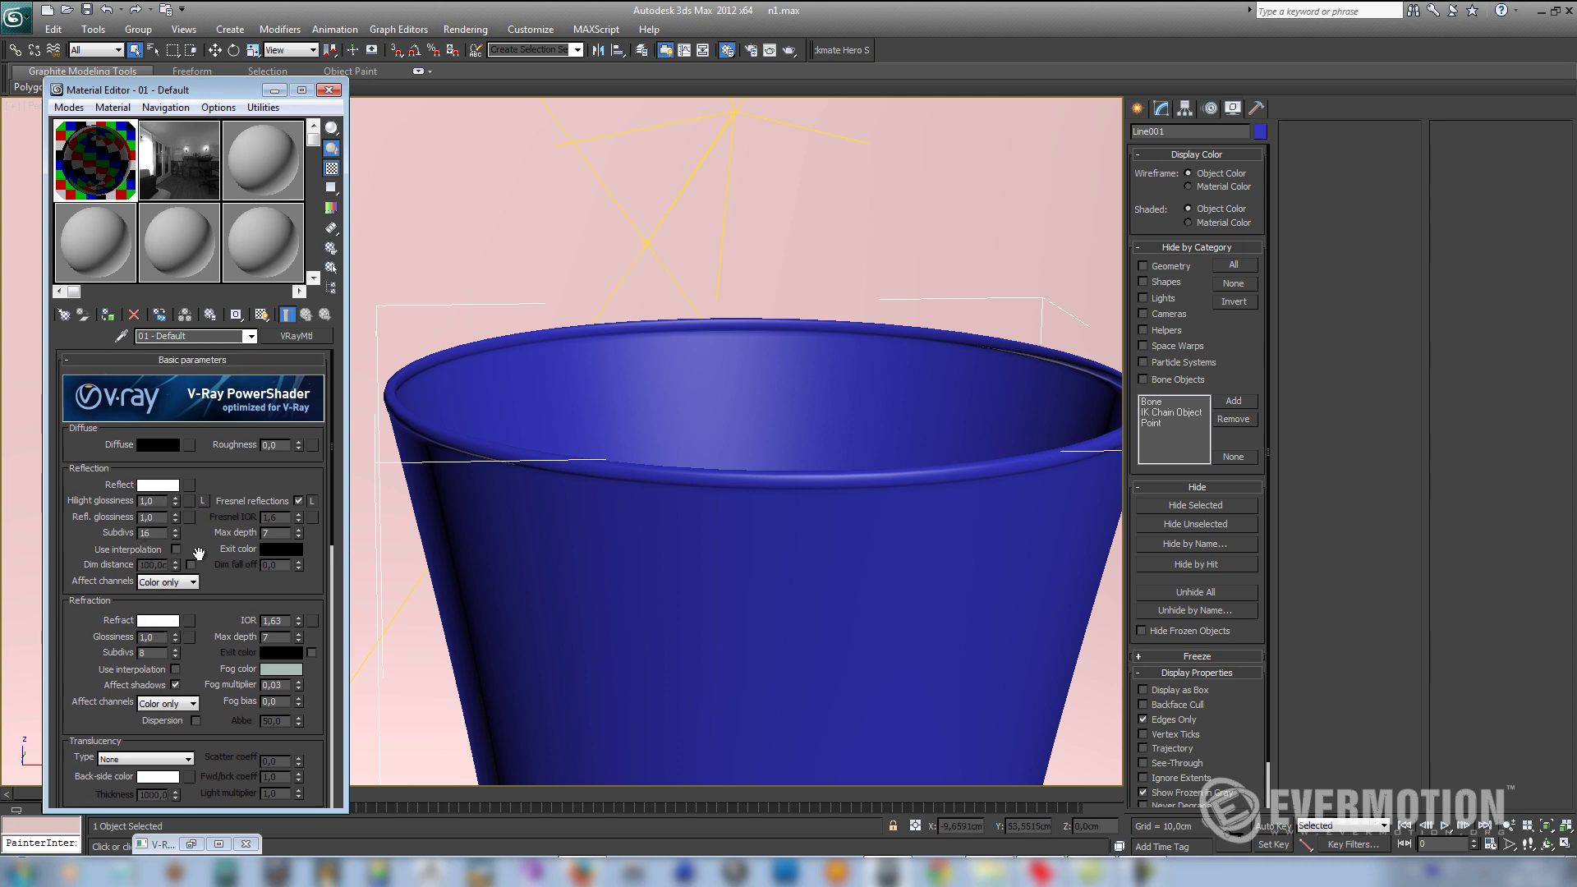
{"action": "scroll", "coordinate": [209, 636], "scroll_direction": "down", "scroll_amount": 4}
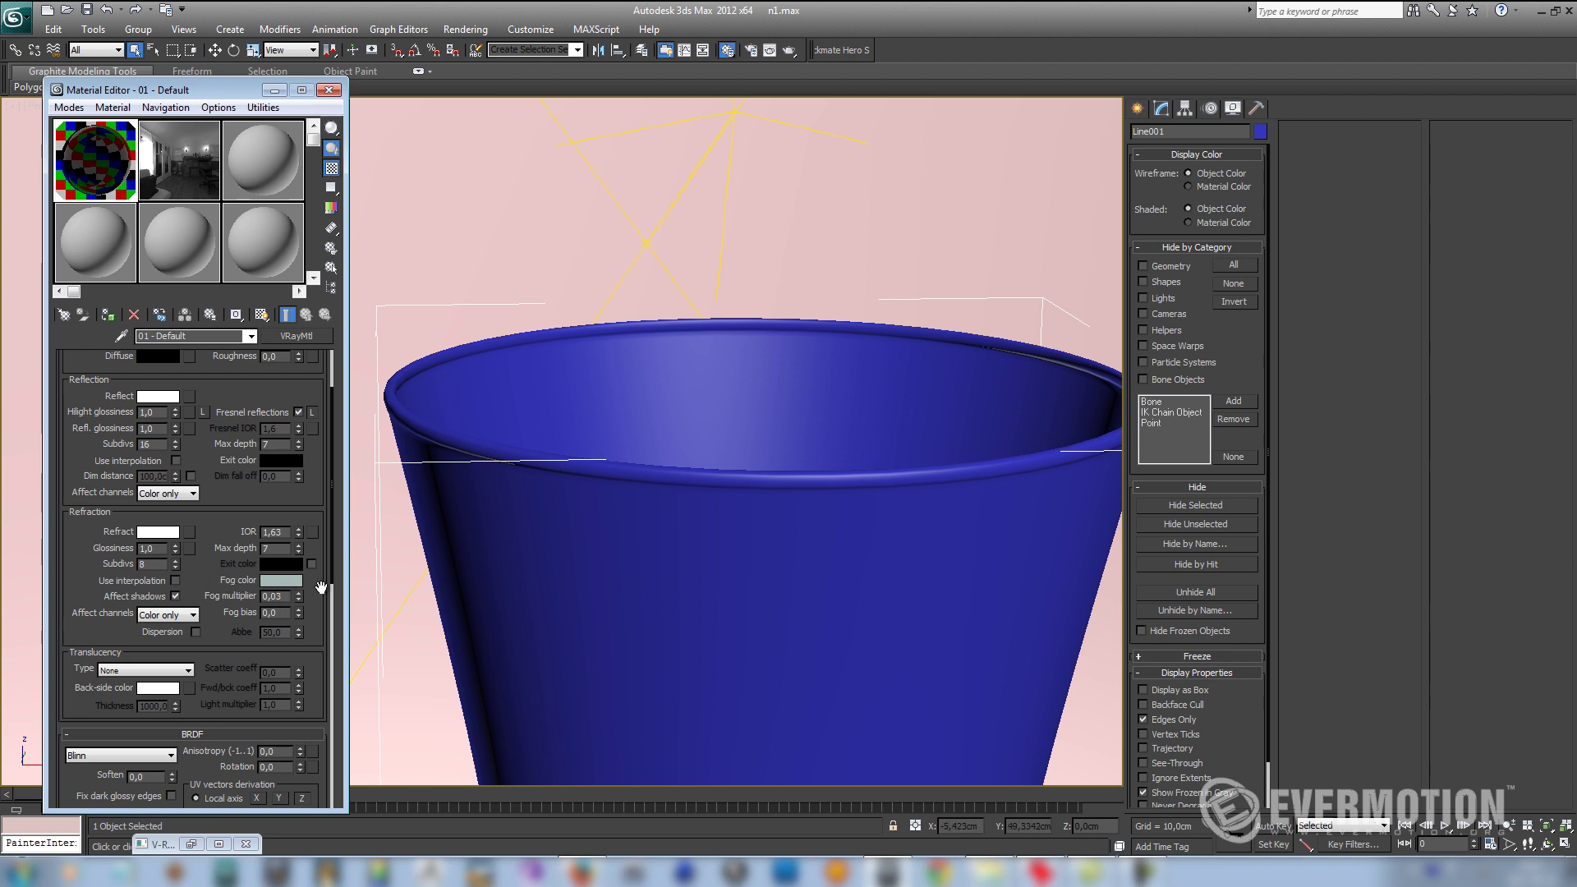
{"action": "scroll", "coordinate": [218, 568], "scroll_direction": "up", "scroll_amount": 4}
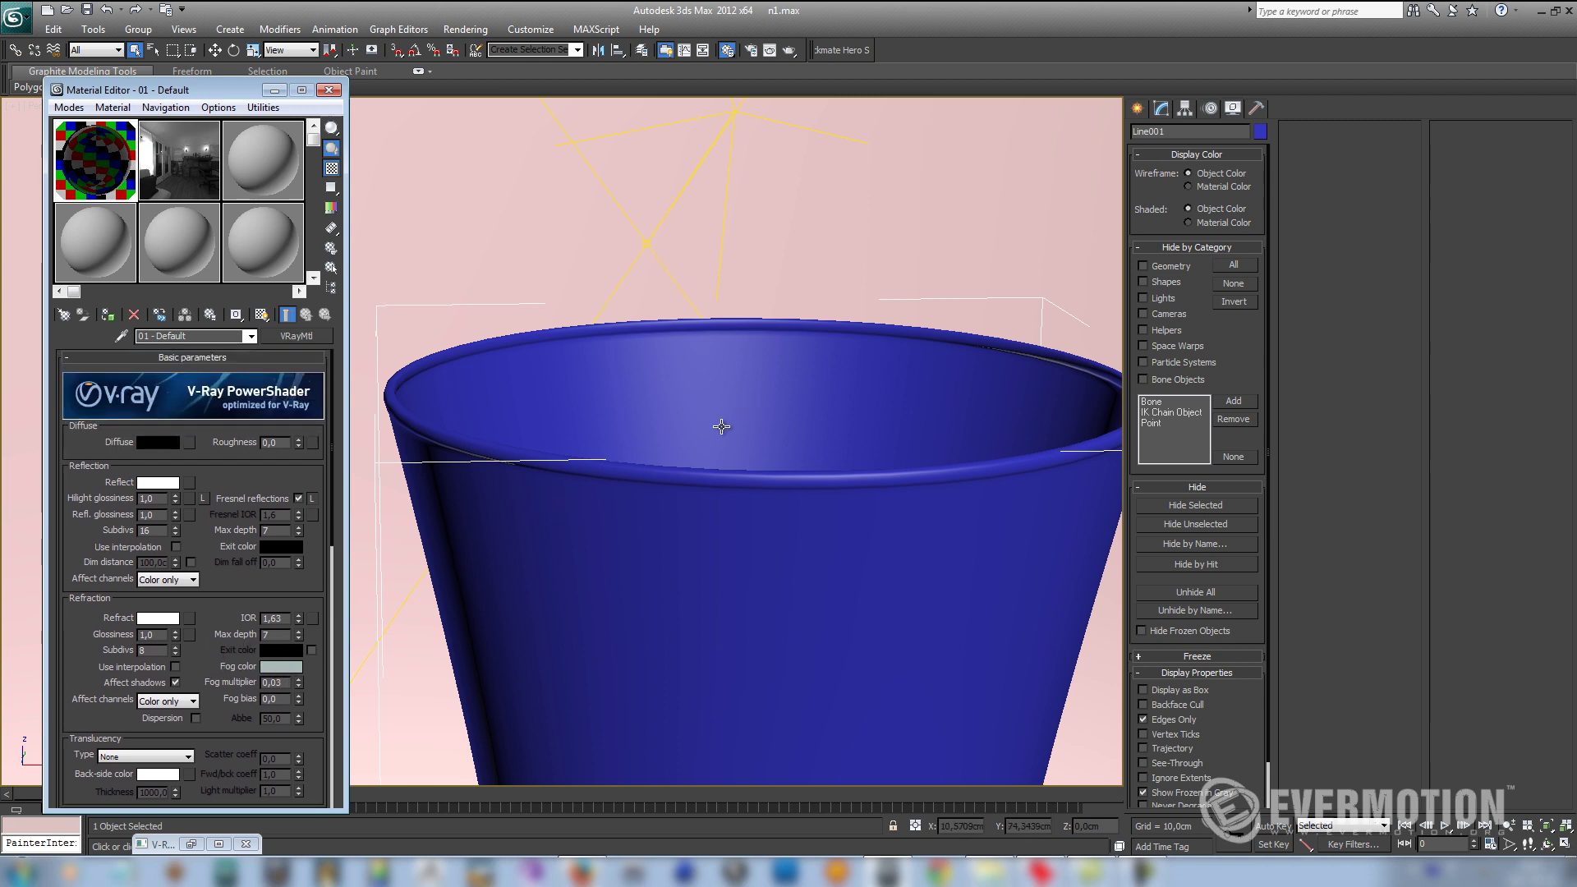
Step: Examine the scene's lighting setup around the glass and backdrop, including the parameters of the plane VRayLight above the glass
{"action": "scroll", "coordinate": [720, 448], "scroll_direction": "down", "scroll_amount": 5}
{"action": "scroll", "coordinate": [708, 500], "scroll_direction": "up", "scroll_amount": 4}
{"action": "middle_click_drag", "start_coordinate": [708, 499], "coordinate": [701, 538], "text": "alt"}
{"action": "middle_click_drag", "start_coordinate": [701, 538], "coordinate": [698, 433]}
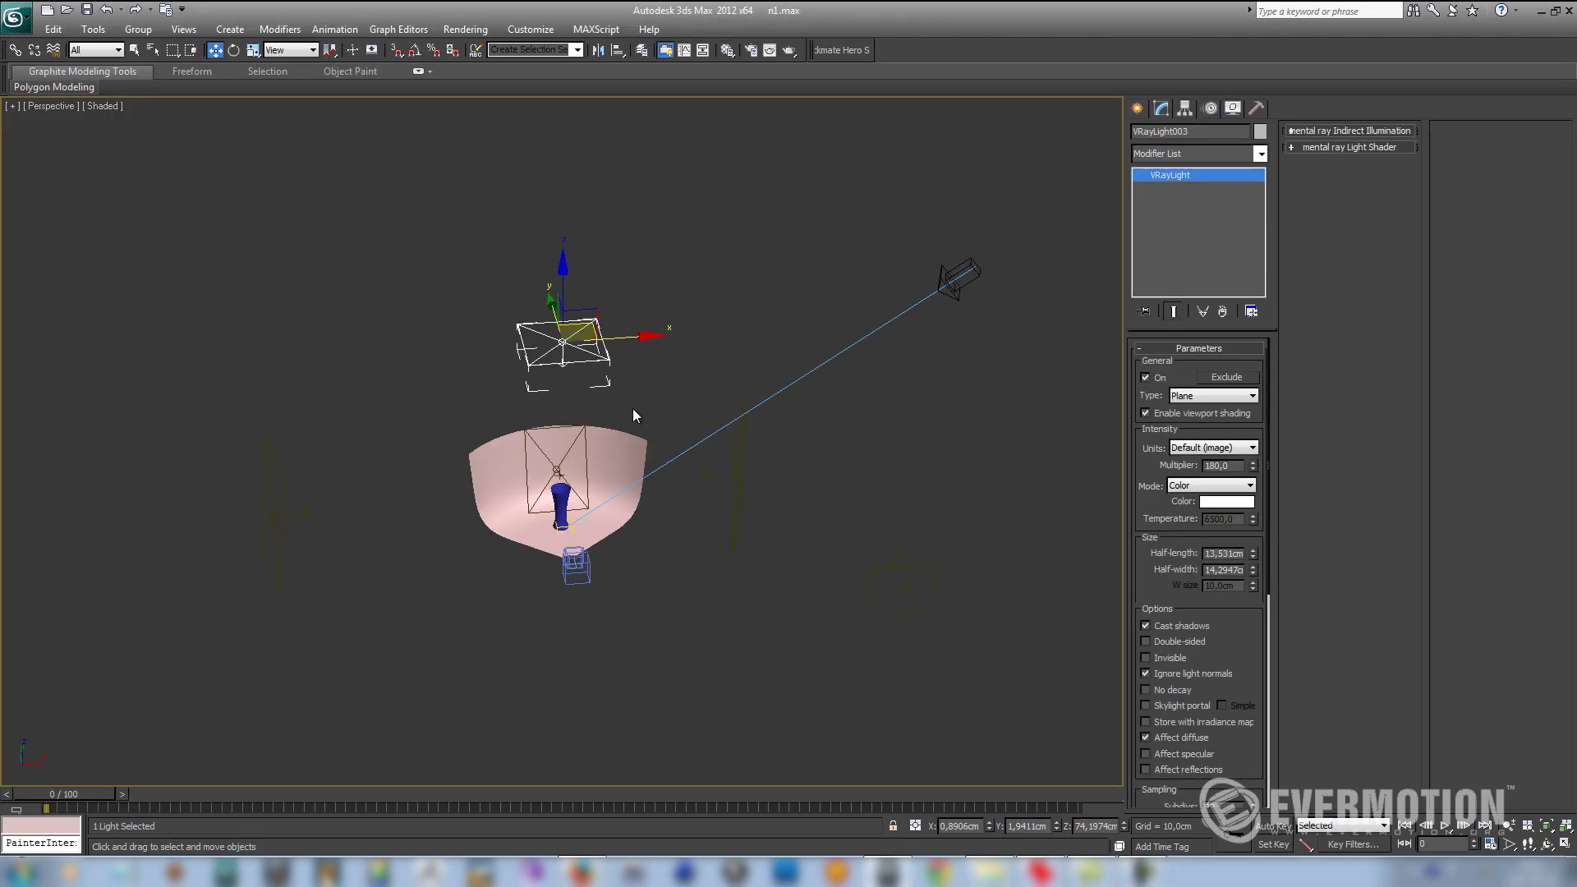
{"action": "middle_click_drag", "start_coordinate": [624, 436], "coordinate": [550, 412]}
{"action": "scroll", "coordinate": [563, 382], "scroll_direction": "up", "scroll_amount": 5}
{"action": "scroll", "coordinate": [685, 419], "scroll_direction": "down", "scroll_amount": 7}
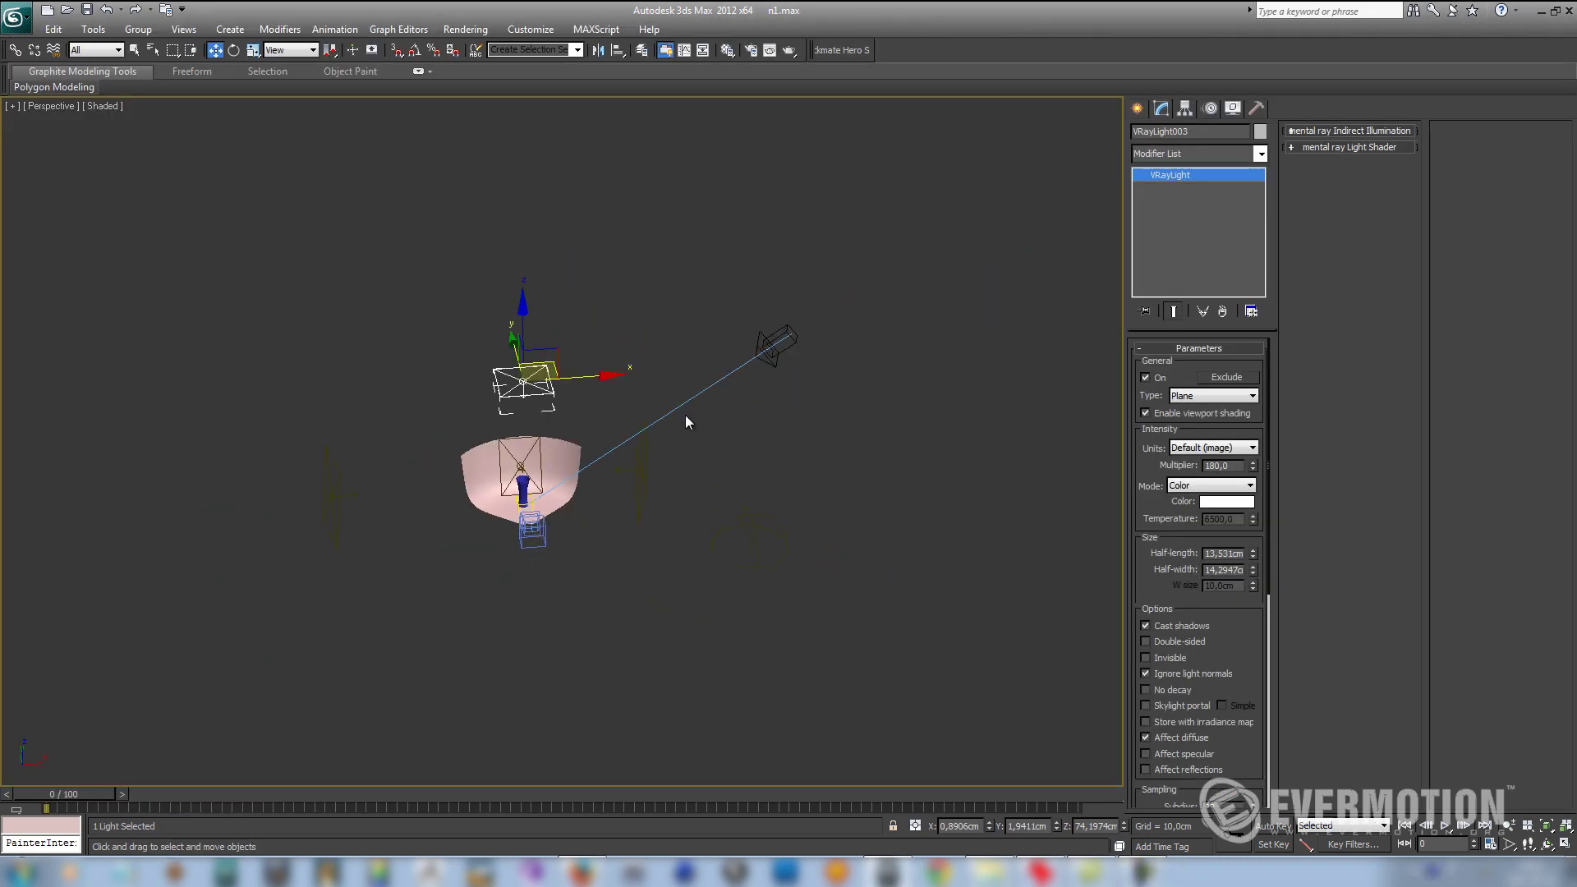
{"action": "scroll", "coordinate": [636, 458], "scroll_direction": "up", "scroll_amount": 2}
{"action": "middle_click_drag", "start_coordinate": [618, 457], "coordinate": [637, 437]}
{"action": "scroll", "coordinate": [637, 436], "scroll_direction": "up", "scroll_amount": 2}
{"action": "scroll", "coordinate": [578, 521], "scroll_direction": "down", "scroll_amount": 2}
{"action": "middle_click_drag", "start_coordinate": [737, 425], "coordinate": [694, 439]}
{"action": "scroll", "coordinate": [694, 439], "scroll_direction": "up", "scroll_amount": 4}
{"action": "scroll", "coordinate": [703, 456], "scroll_direction": "up", "scroll_amount": 3}
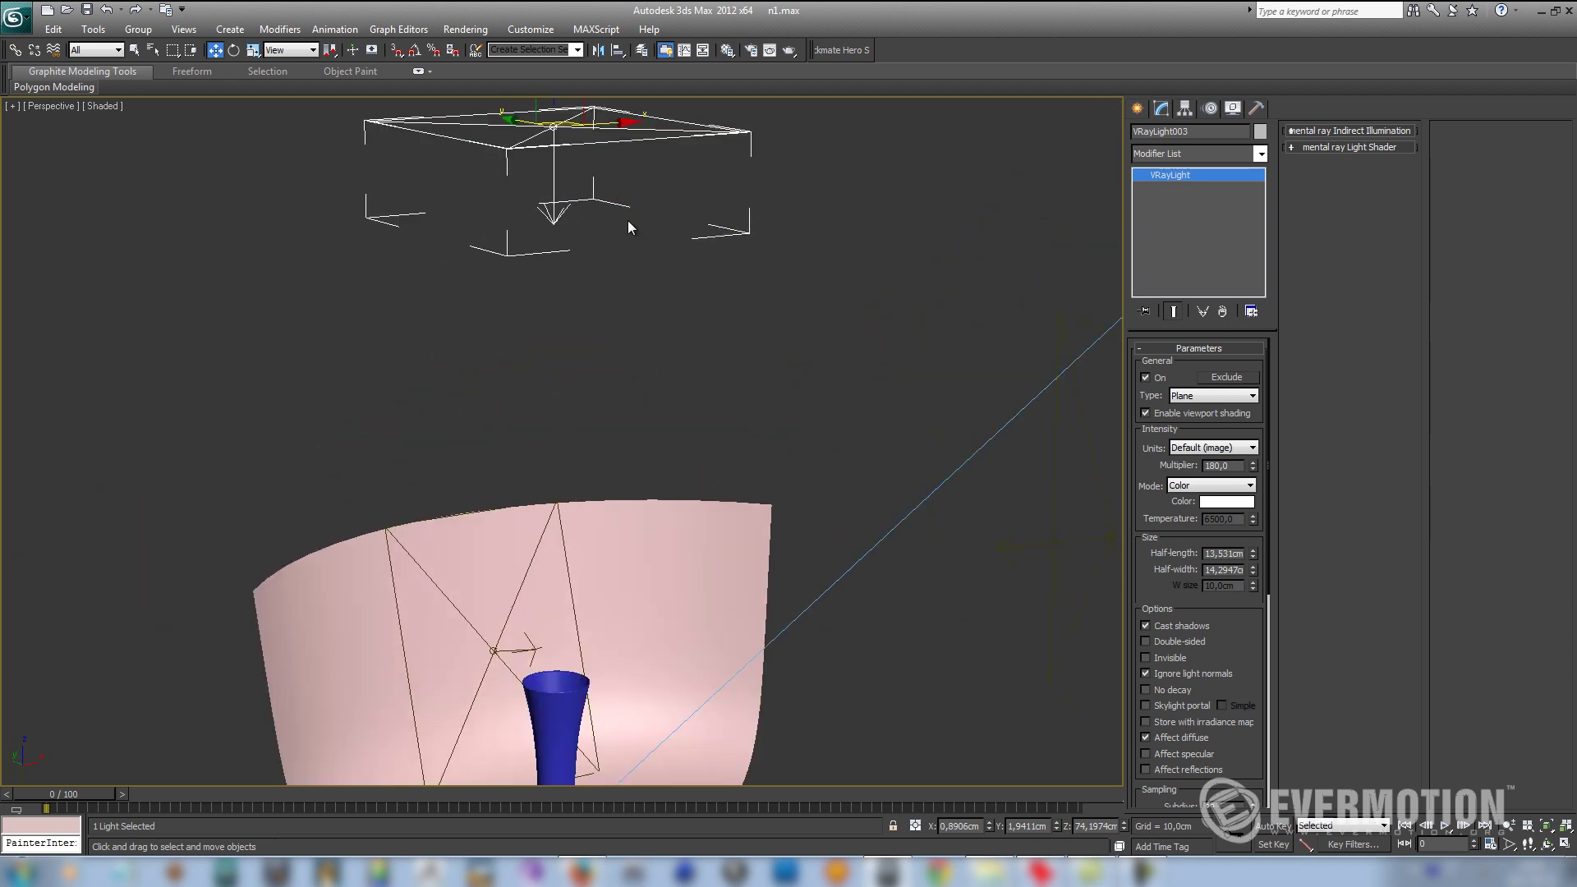
{"action": "scroll", "coordinate": [627, 221], "scroll_direction": "down", "scroll_amount": 2}
{"action": "middle_click_drag", "start_coordinate": [636, 335], "coordinate": [718, 310]}
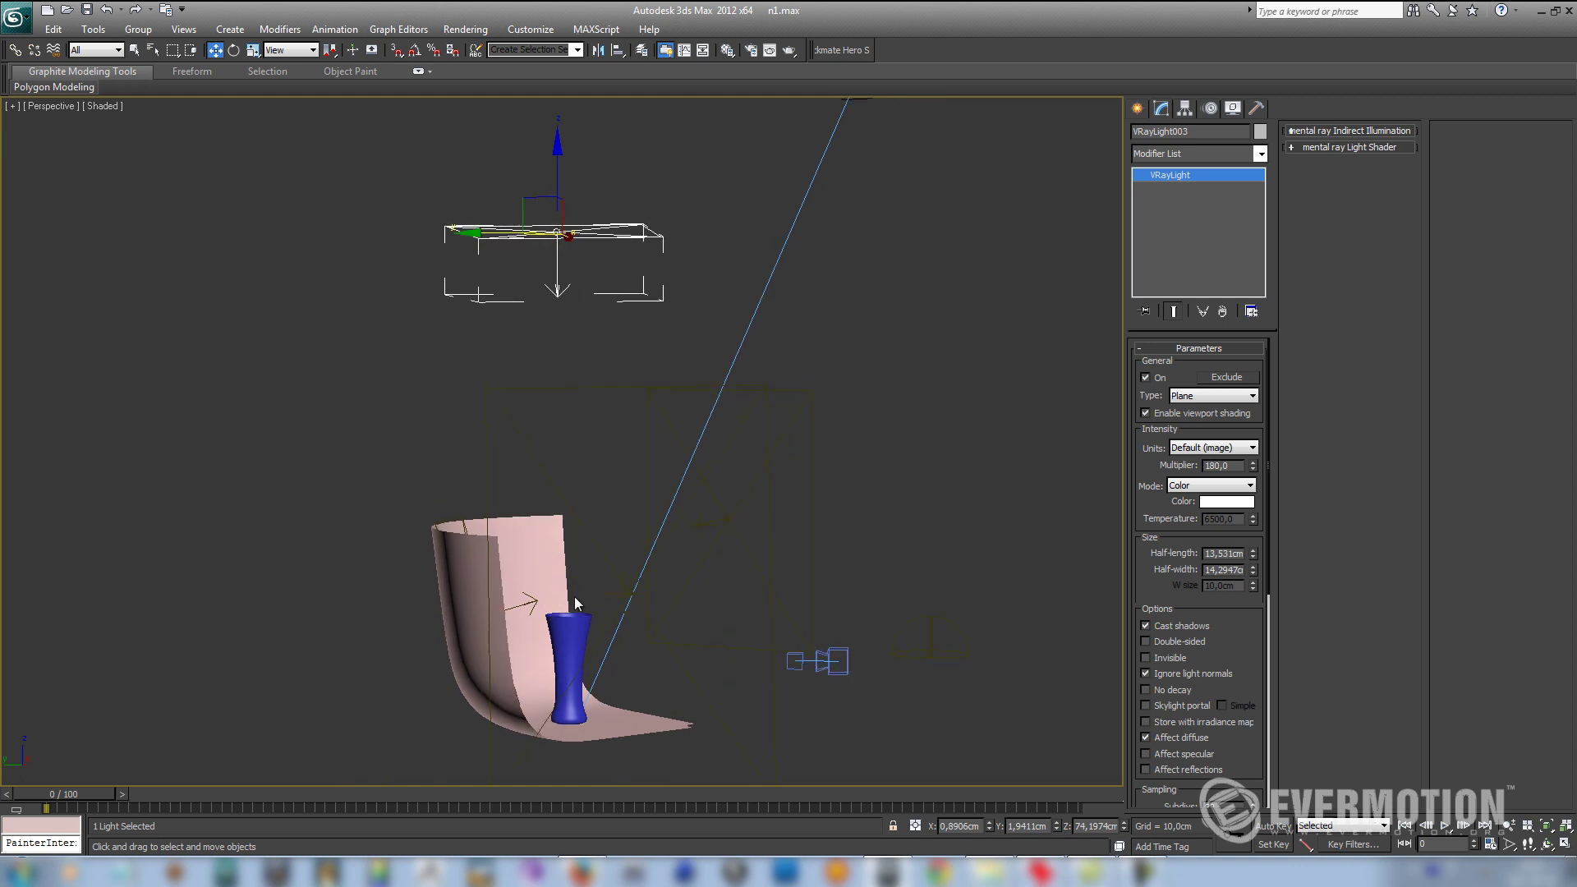
{"action": "middle_click_drag", "start_coordinate": [676, 599], "coordinate": [584, 387], "text": "alt"}
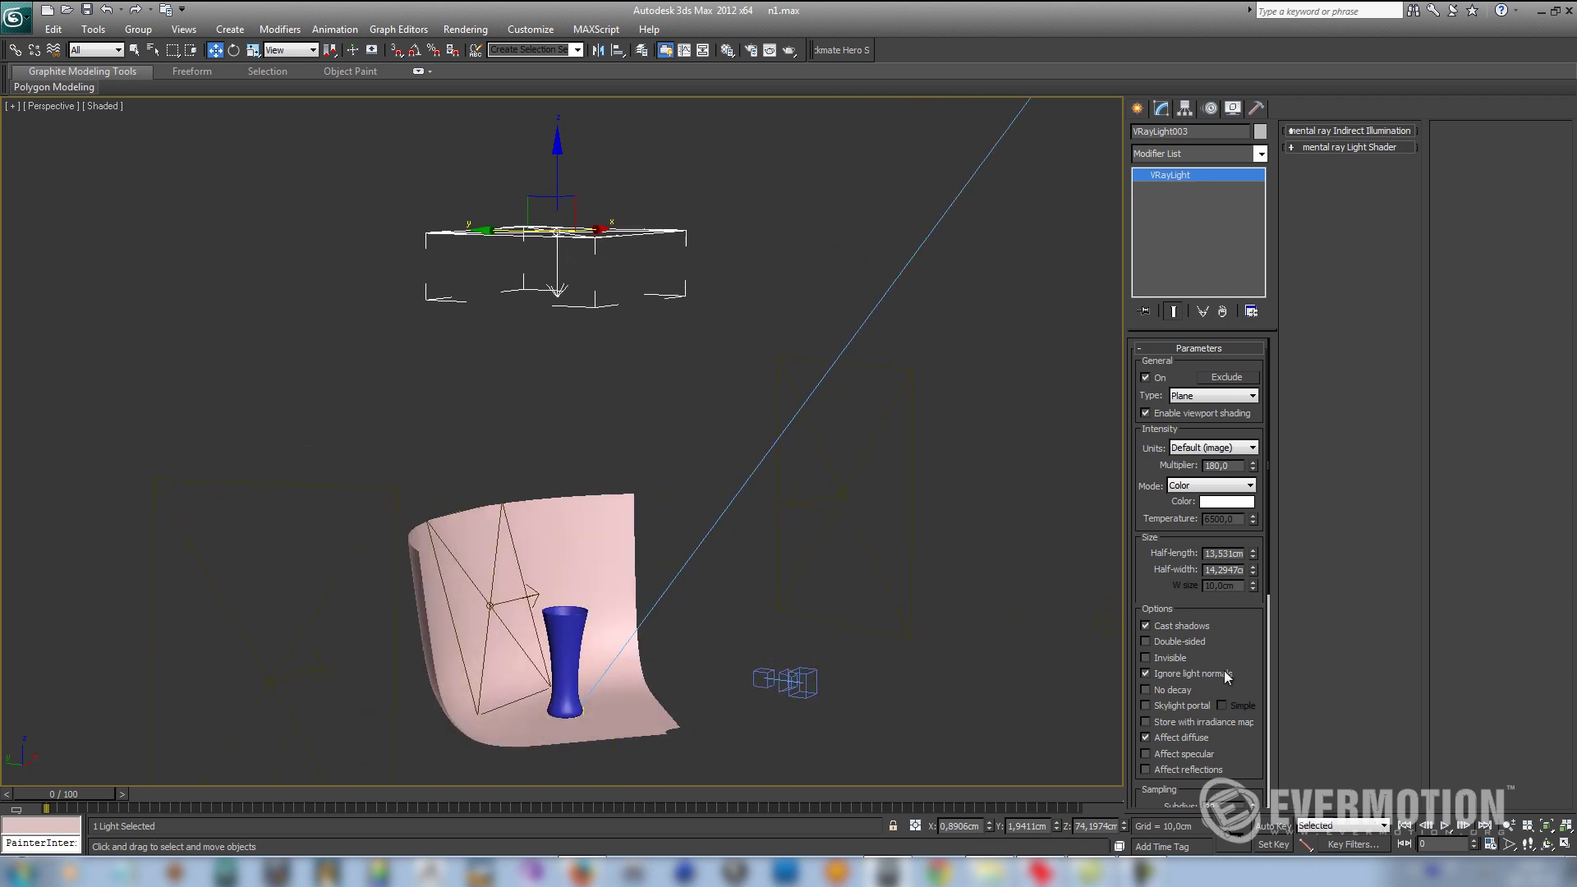
{"action": "scroll", "coordinate": [1216, 697], "scroll_direction": "down", "scroll_amount": 2}
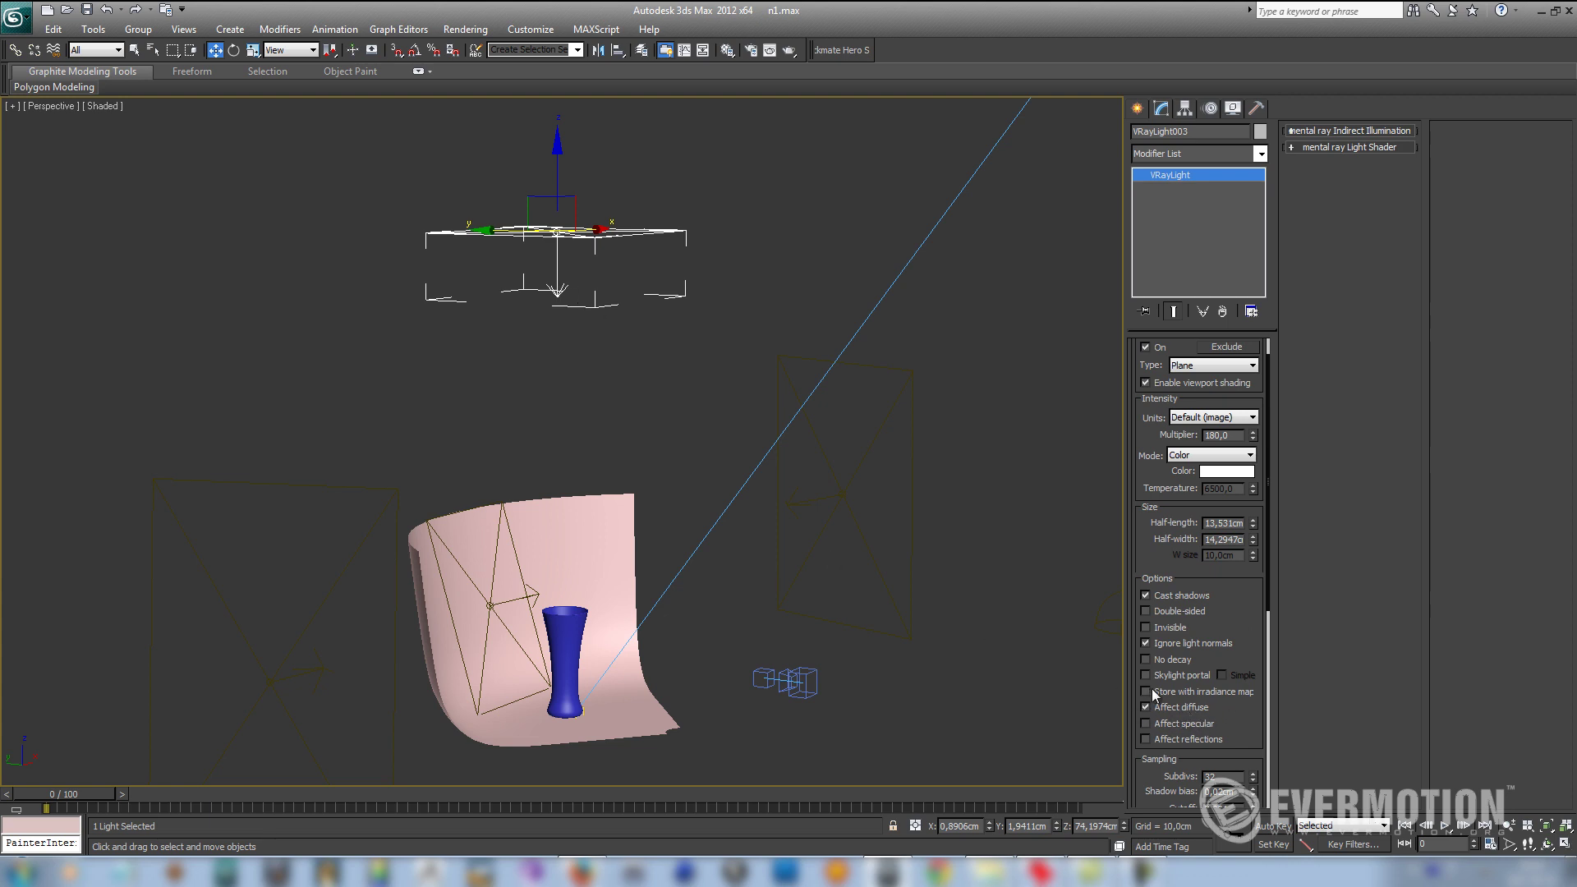
Step: Switch the viewport to the VRayPhysicalCamera002 view with safe frames shown
{"action": "left_click", "coordinate": [51, 105]}
{"action": "mouse_move", "coordinate": [88, 124]}
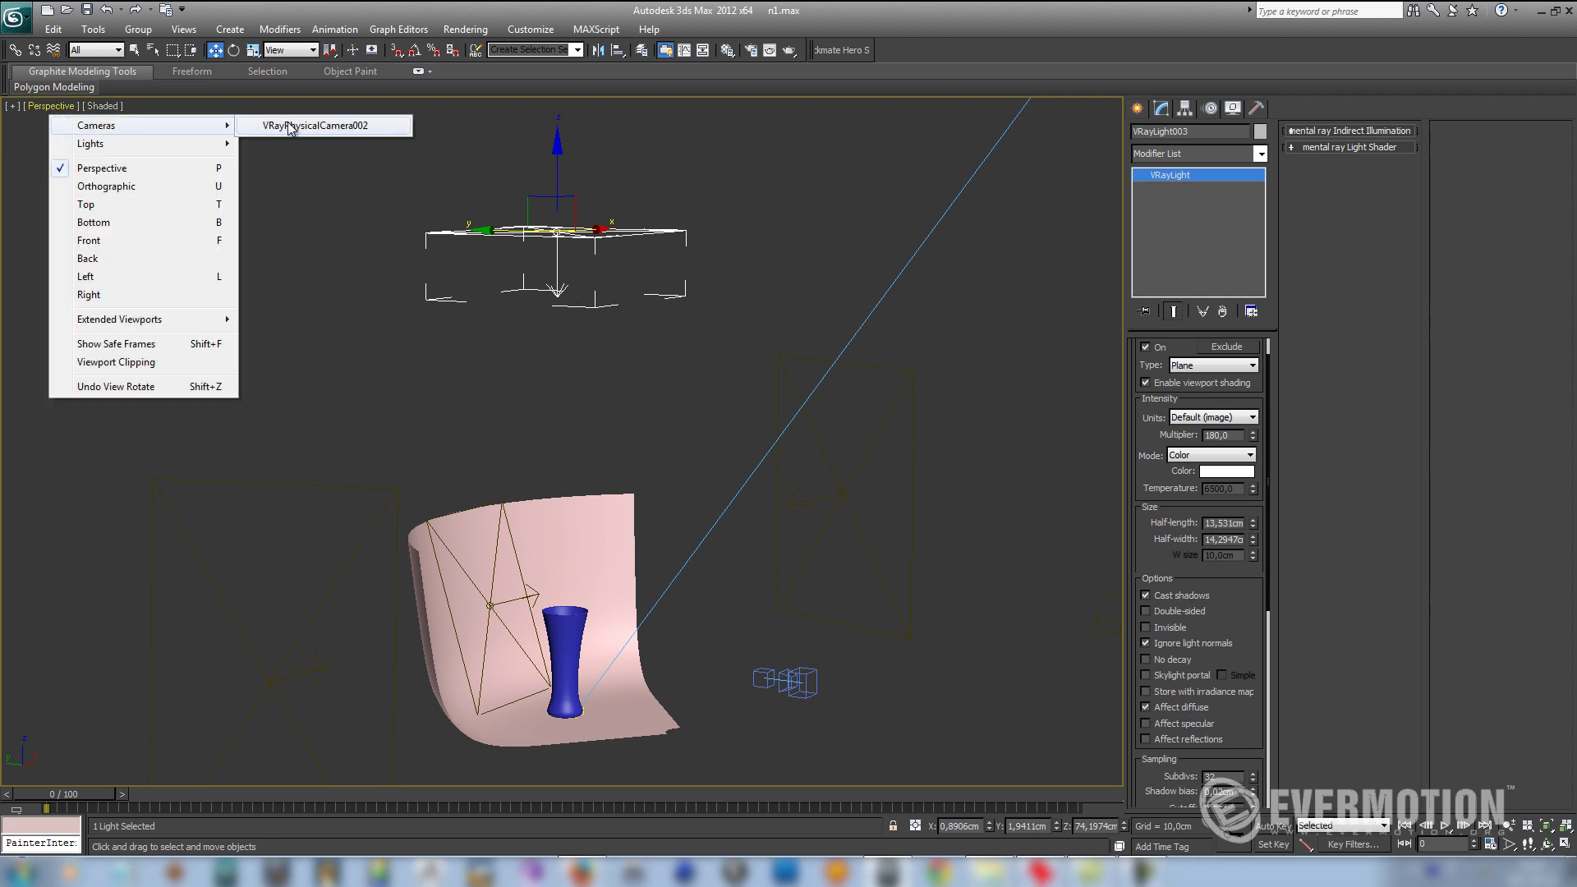
{"action": "left_click", "coordinate": [329, 126]}
{"action": "key", "text": "shift+f"}
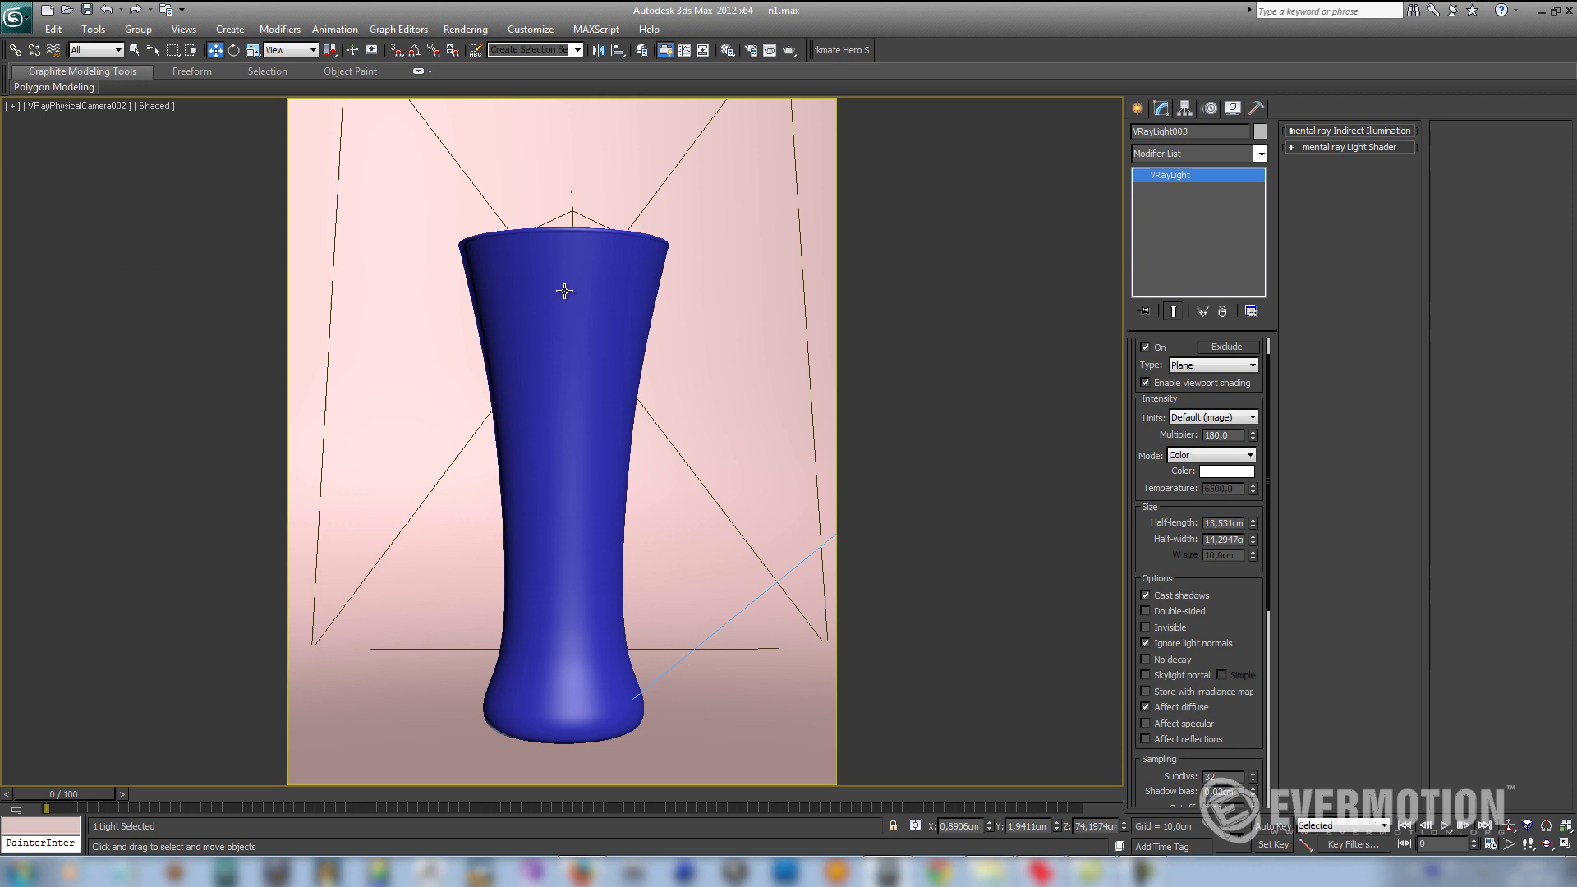
Step: Render the camera view and minimize the V-Ray frame buffer and messages windows after checking the result
{"action": "left_click", "coordinate": [457, 33]}
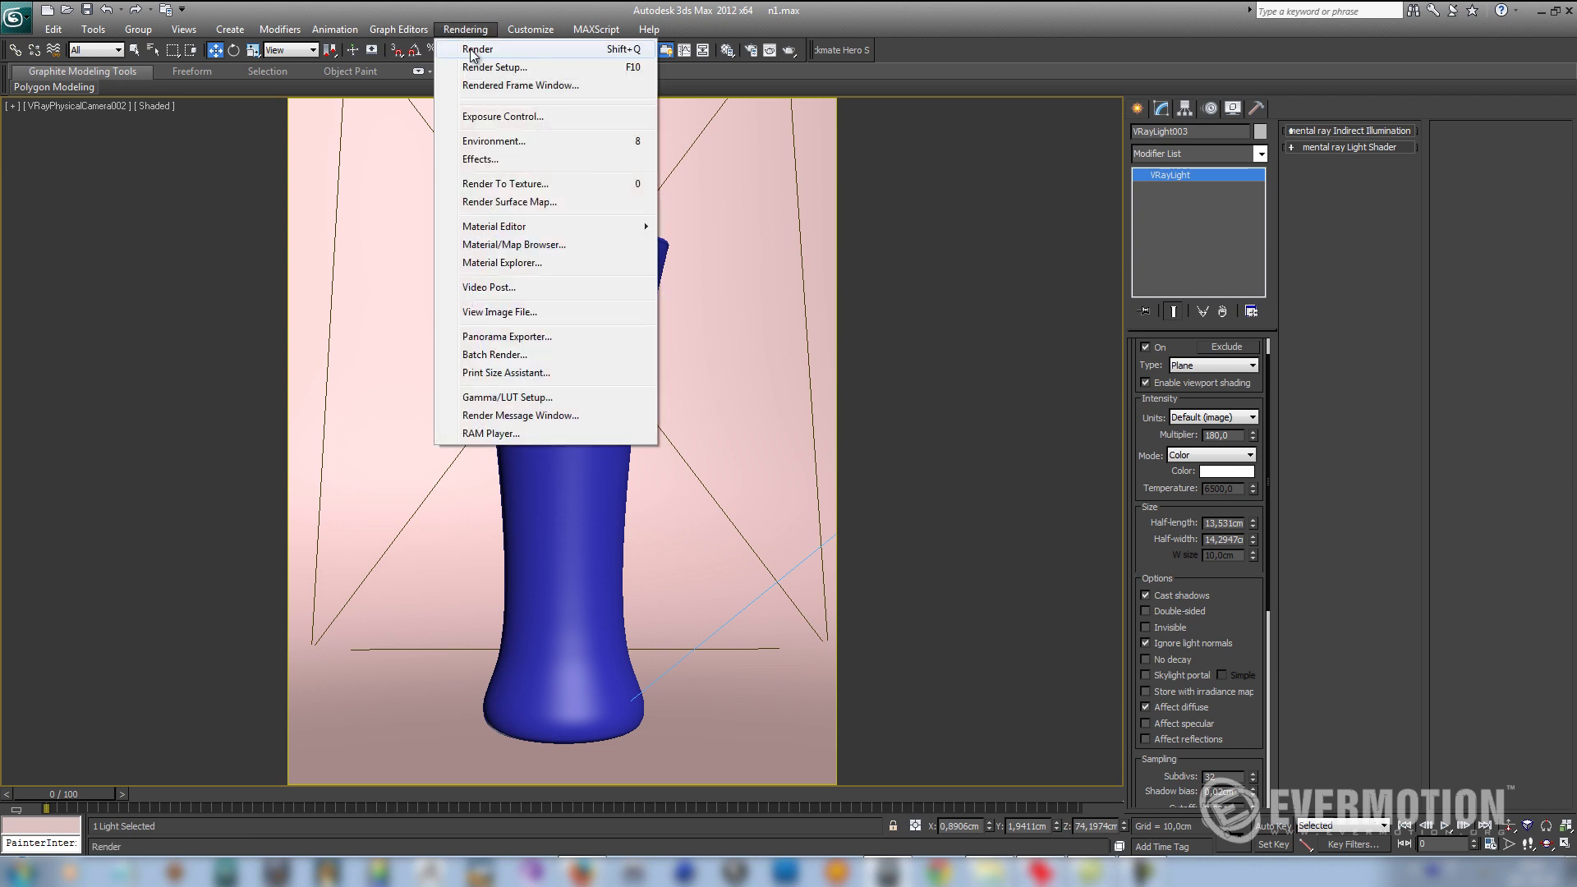
{"action": "left_click", "coordinate": [473, 50]}
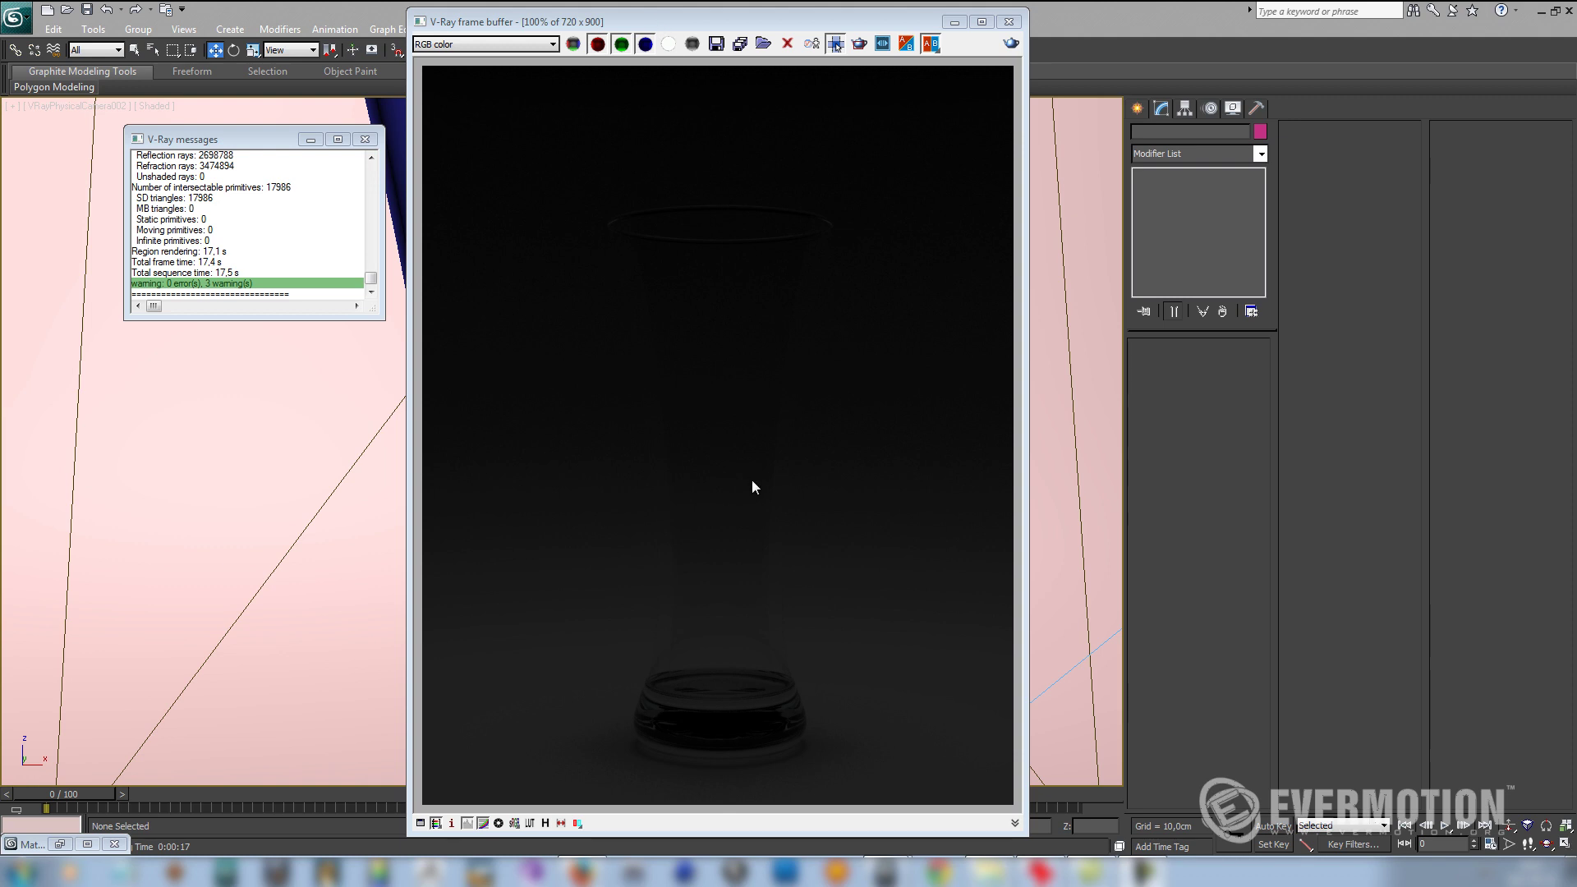
{"action": "left_click_drag", "start_coordinate": [696, 25], "coordinate": [691, 21]}
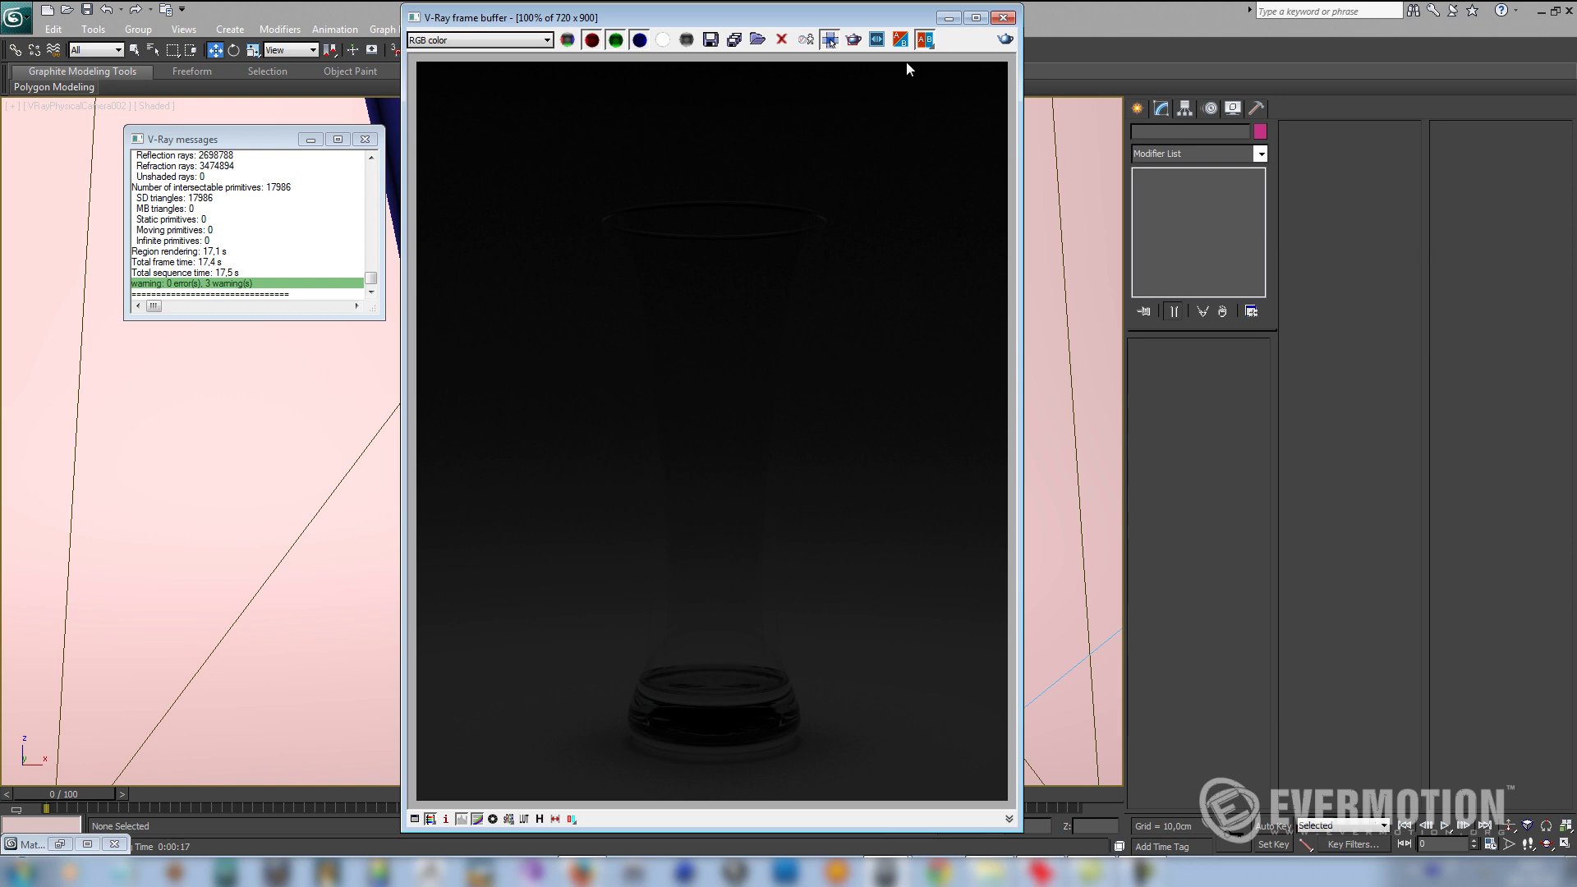
{"action": "left_click", "coordinate": [949, 18]}
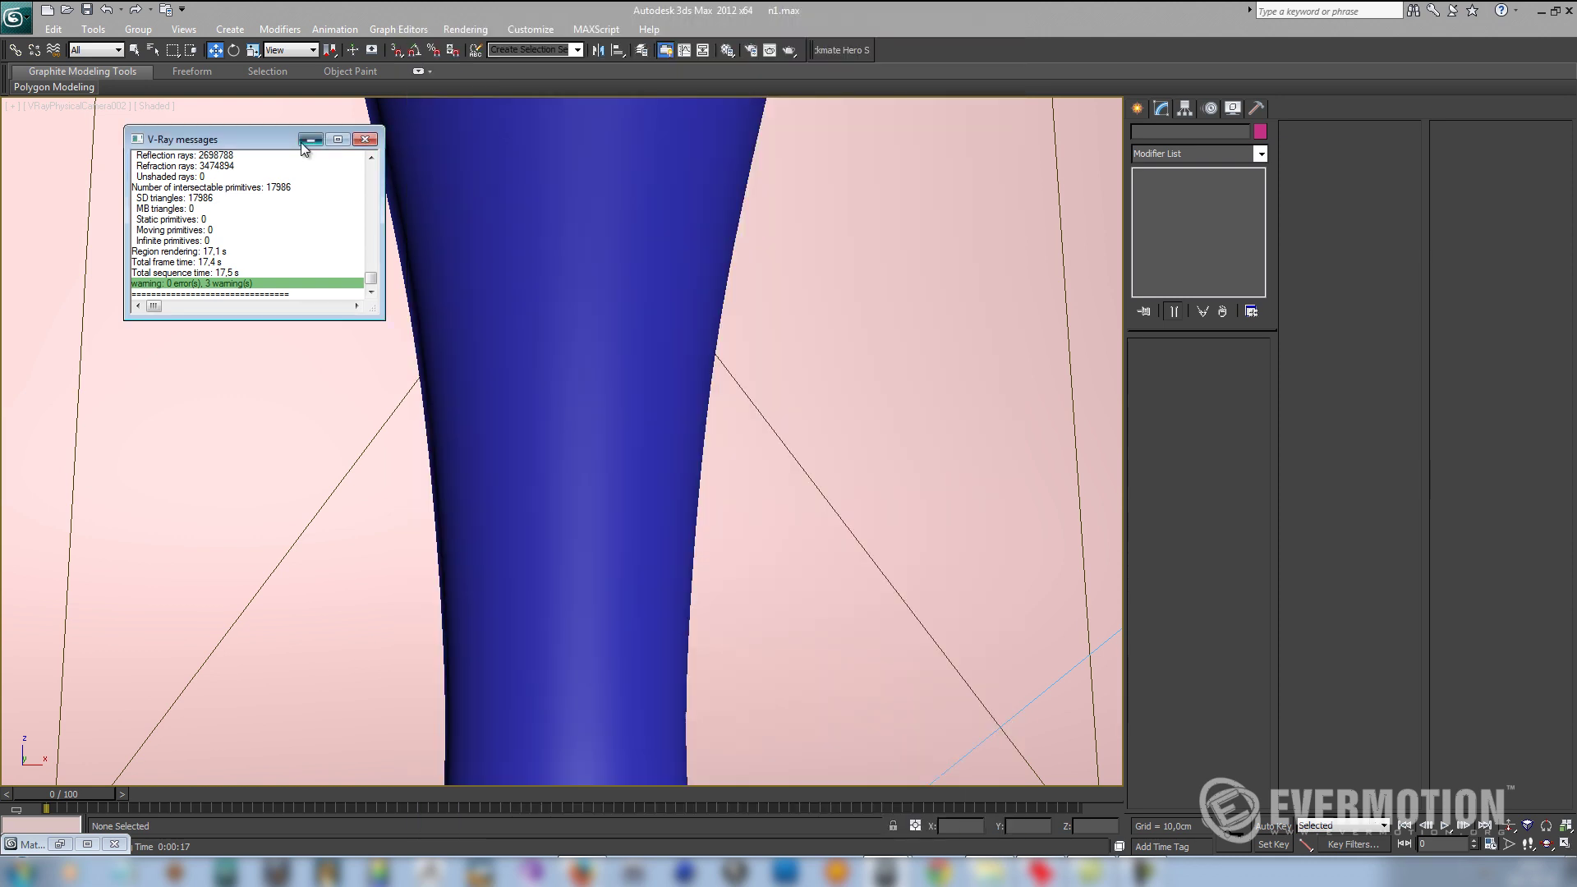
{"action": "left_click", "coordinate": [310, 140]}
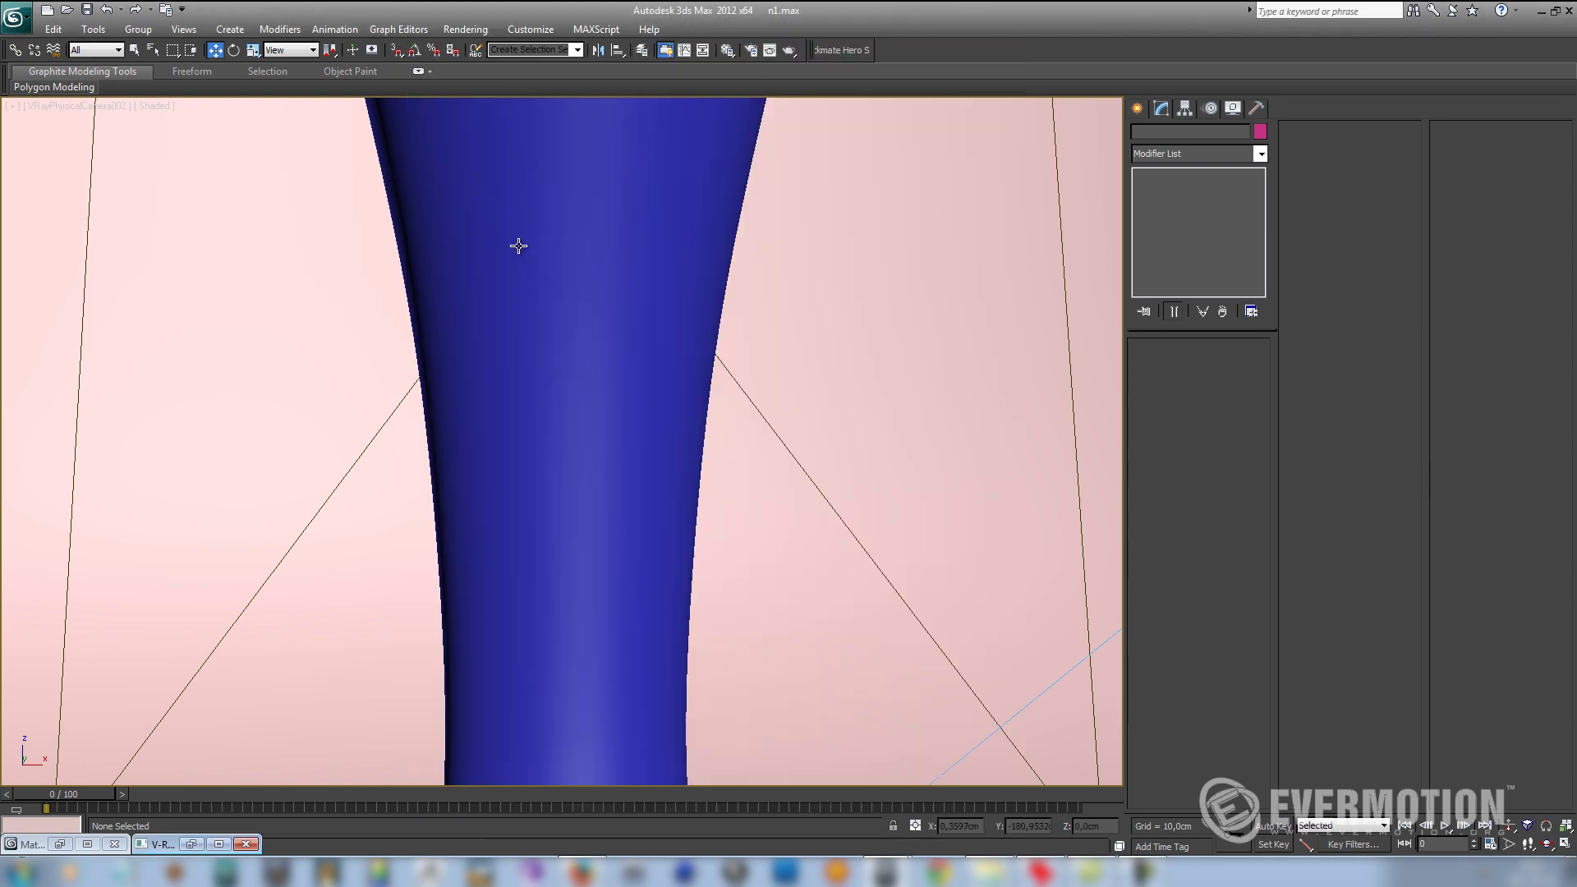
Step: Return to the perspective view, select the dome VRayLight, and examine its options and sampling settings
{"action": "key", "text": "p"}
{"action": "scroll", "coordinate": [575, 419], "scroll_direction": "up", "scroll_amount": 4}
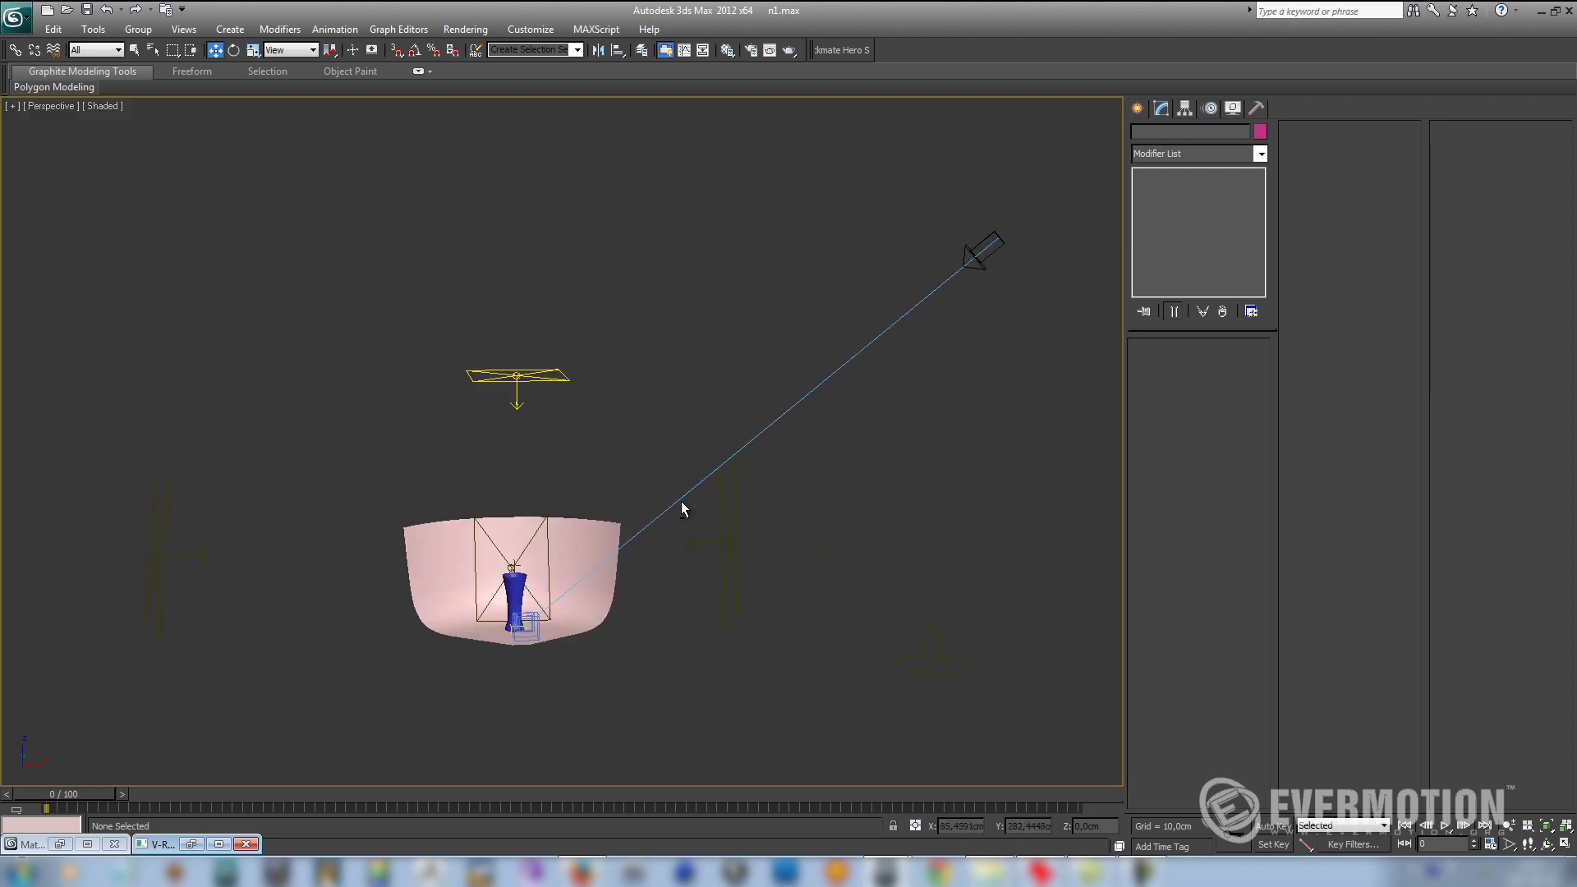
{"action": "middle_click_drag", "start_coordinate": [681, 503], "coordinate": [616, 472], "text": "alt"}
{"action": "left_click_drag", "start_coordinate": [767, 451], "coordinate": [877, 565]}
{"action": "scroll", "coordinate": [798, 508], "scroll_direction": "up", "scroll_amount": 3}
{"action": "middle_click_drag", "start_coordinate": [798, 508], "coordinate": [792, 536]}
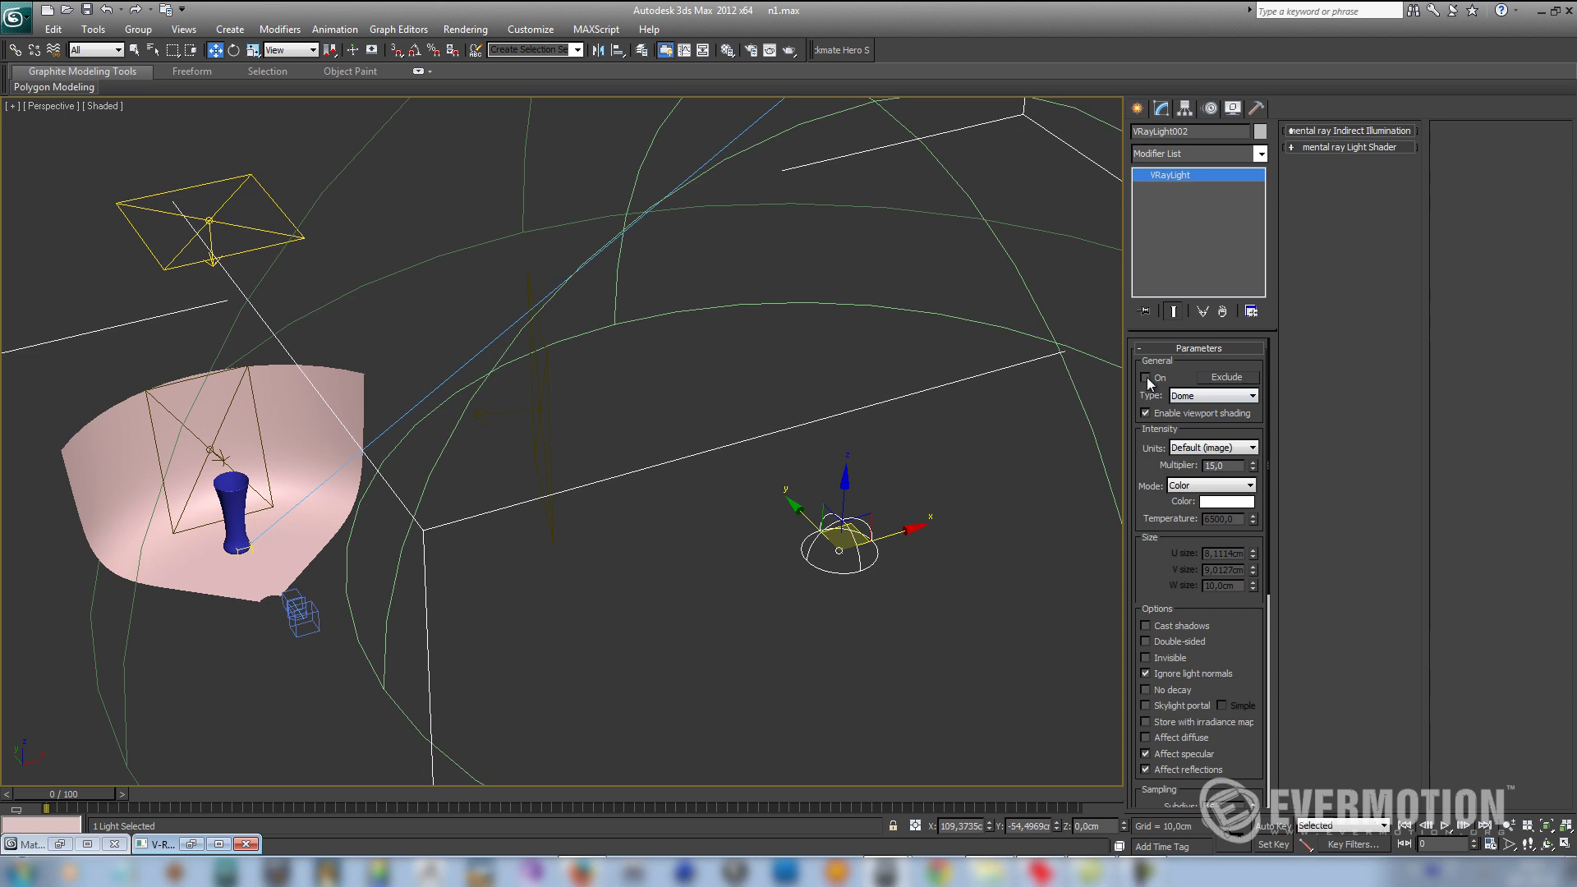
{"action": "left_click_drag", "start_coordinate": [1249, 750], "coordinate": [1254, 654]}
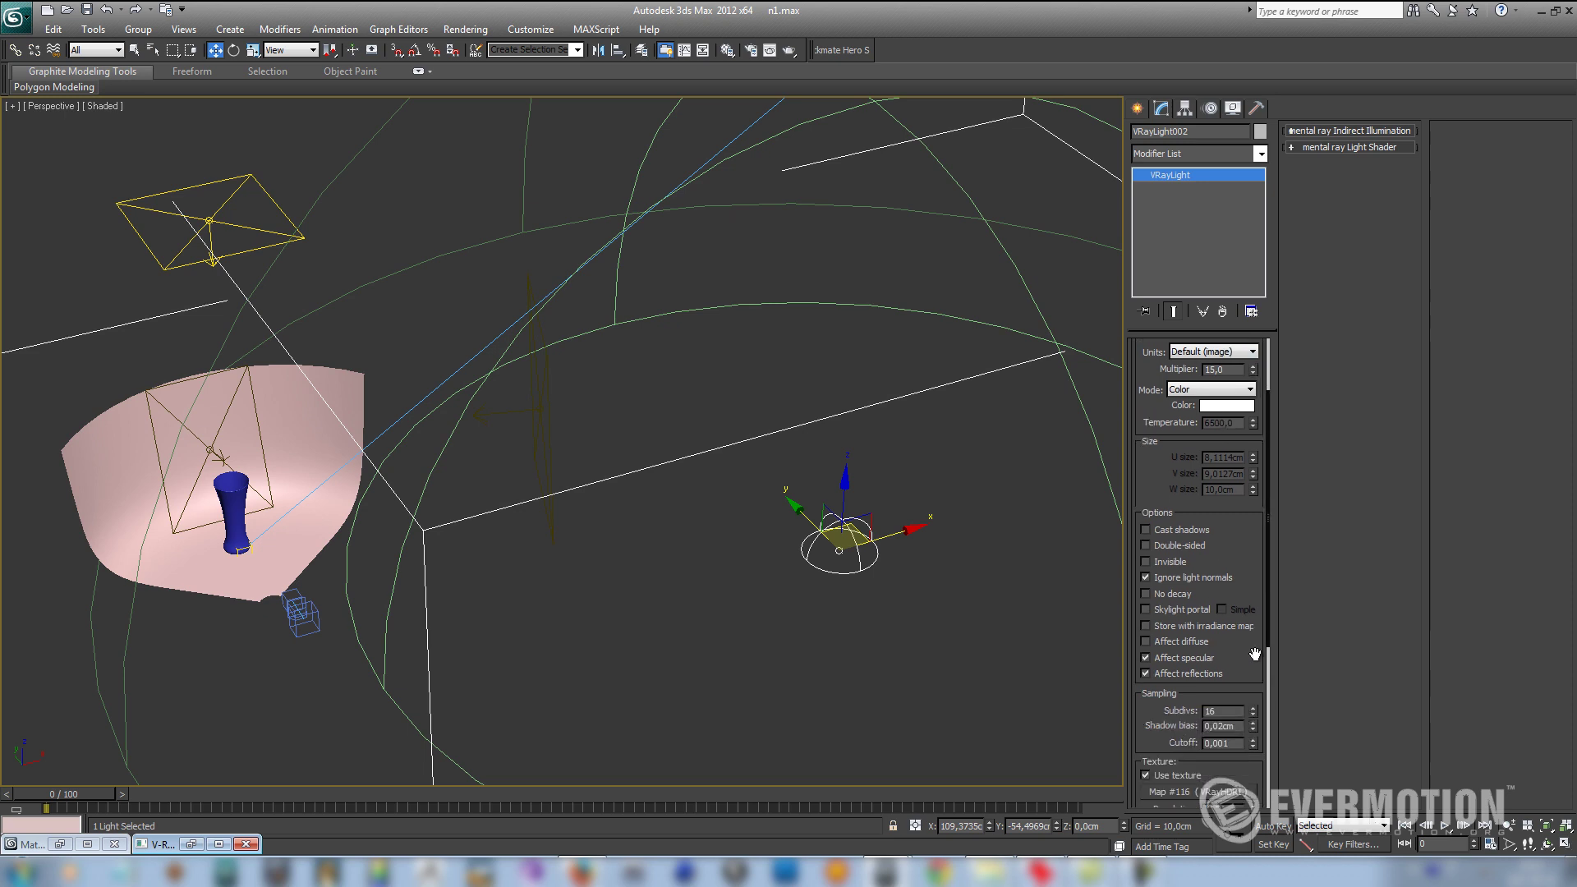
{"action": "middle_click_drag", "start_coordinate": [828, 517], "coordinate": [910, 552]}
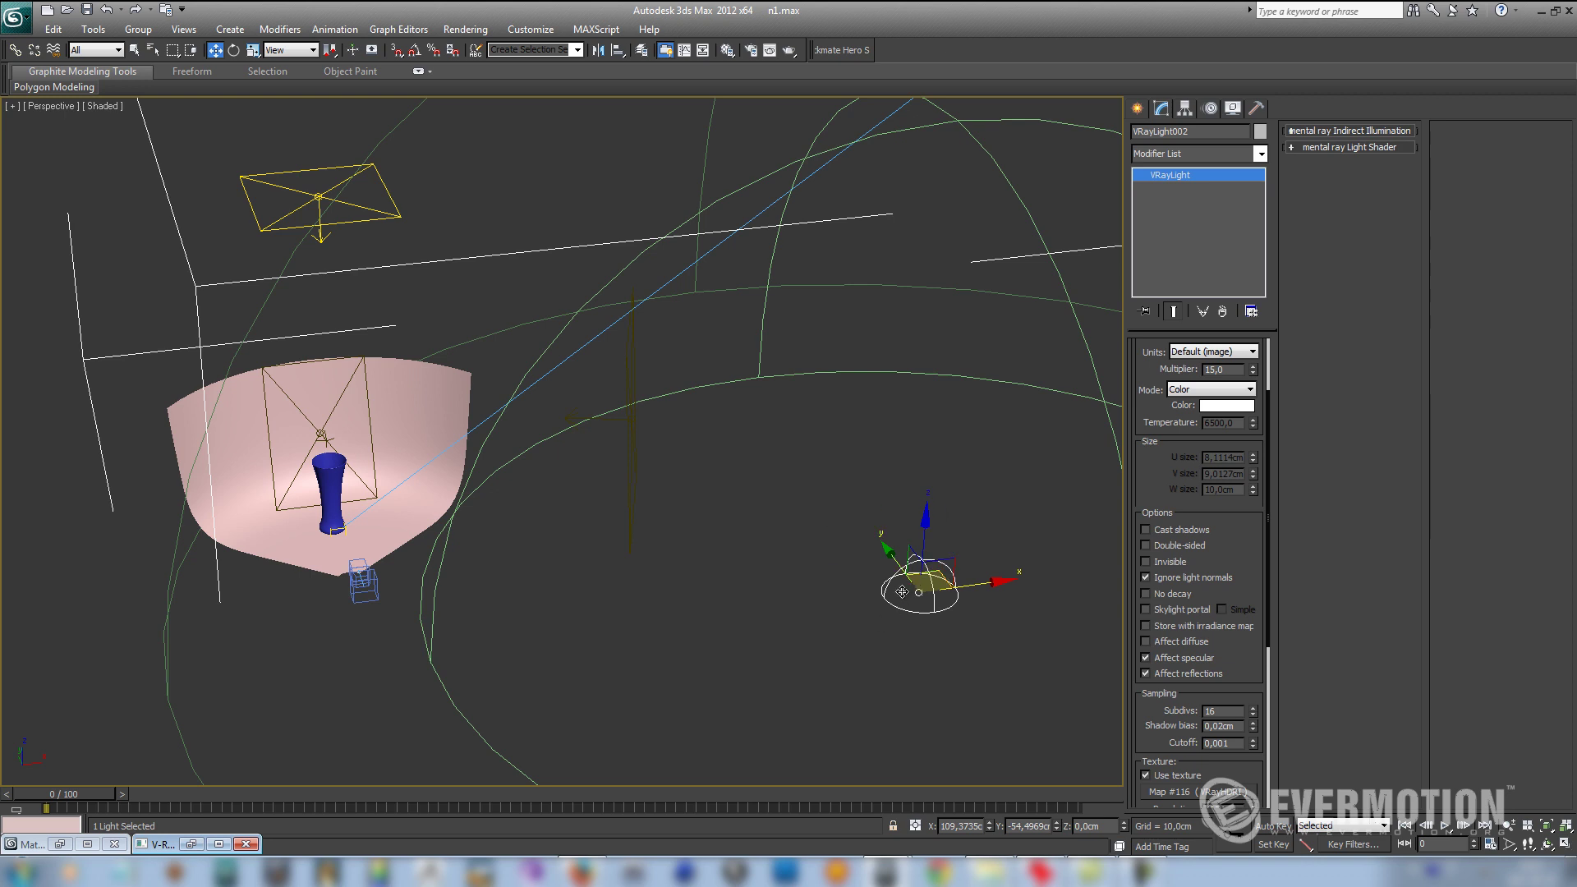
{"action": "middle_click_drag", "start_coordinate": [639, 480], "coordinate": [652, 486]}
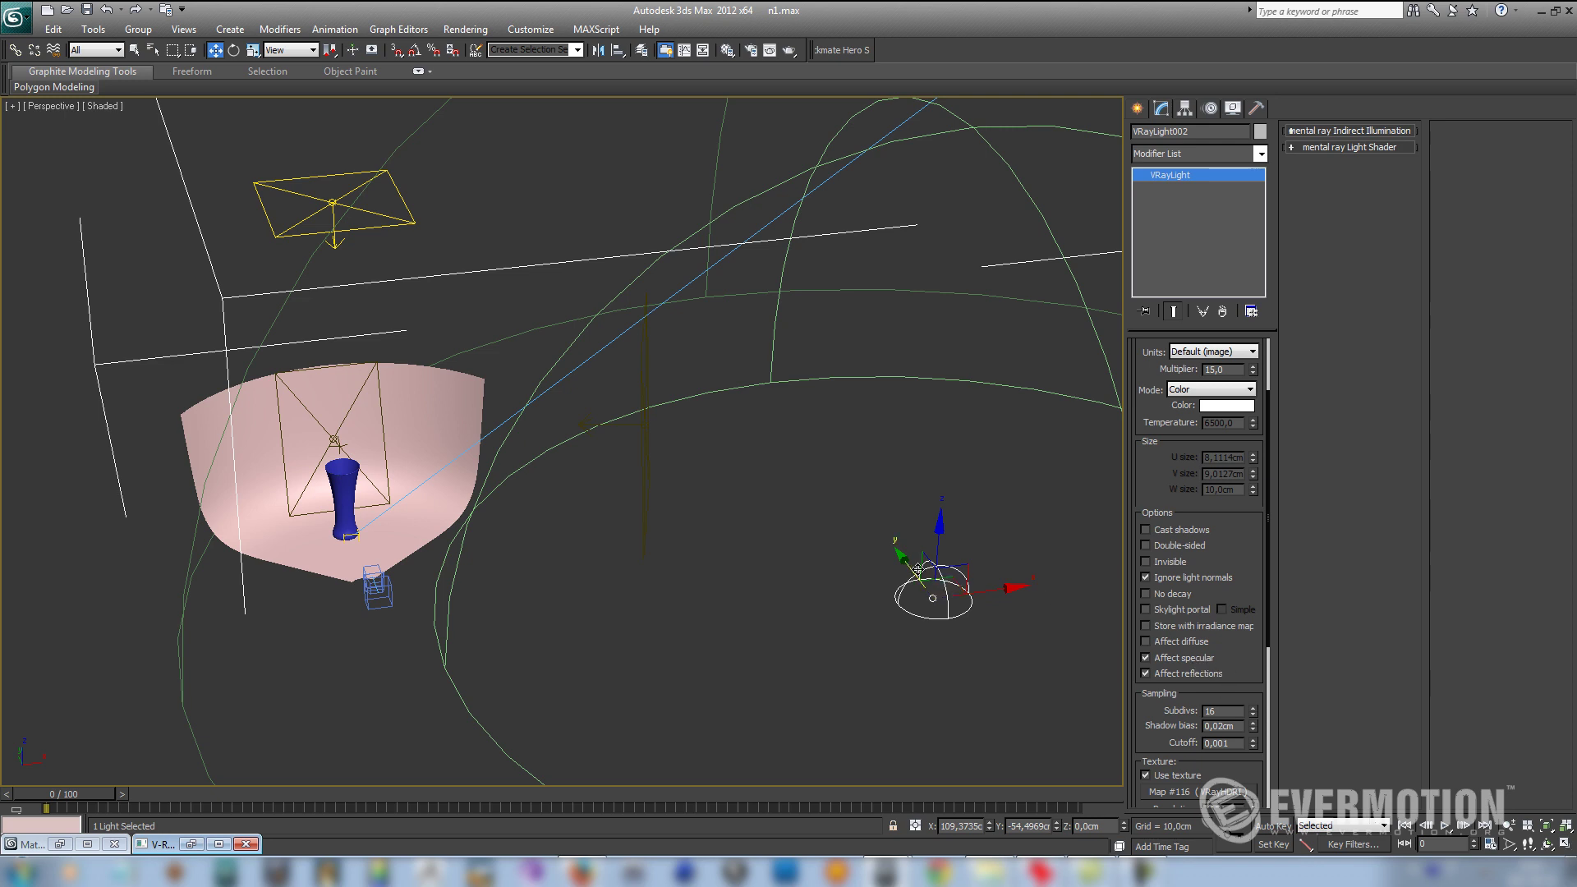
Step: View an enlarged preview of the dome light's VRayHDRI map, close it, and return to the light's general parameters
{"action": "key", "text": "m"}
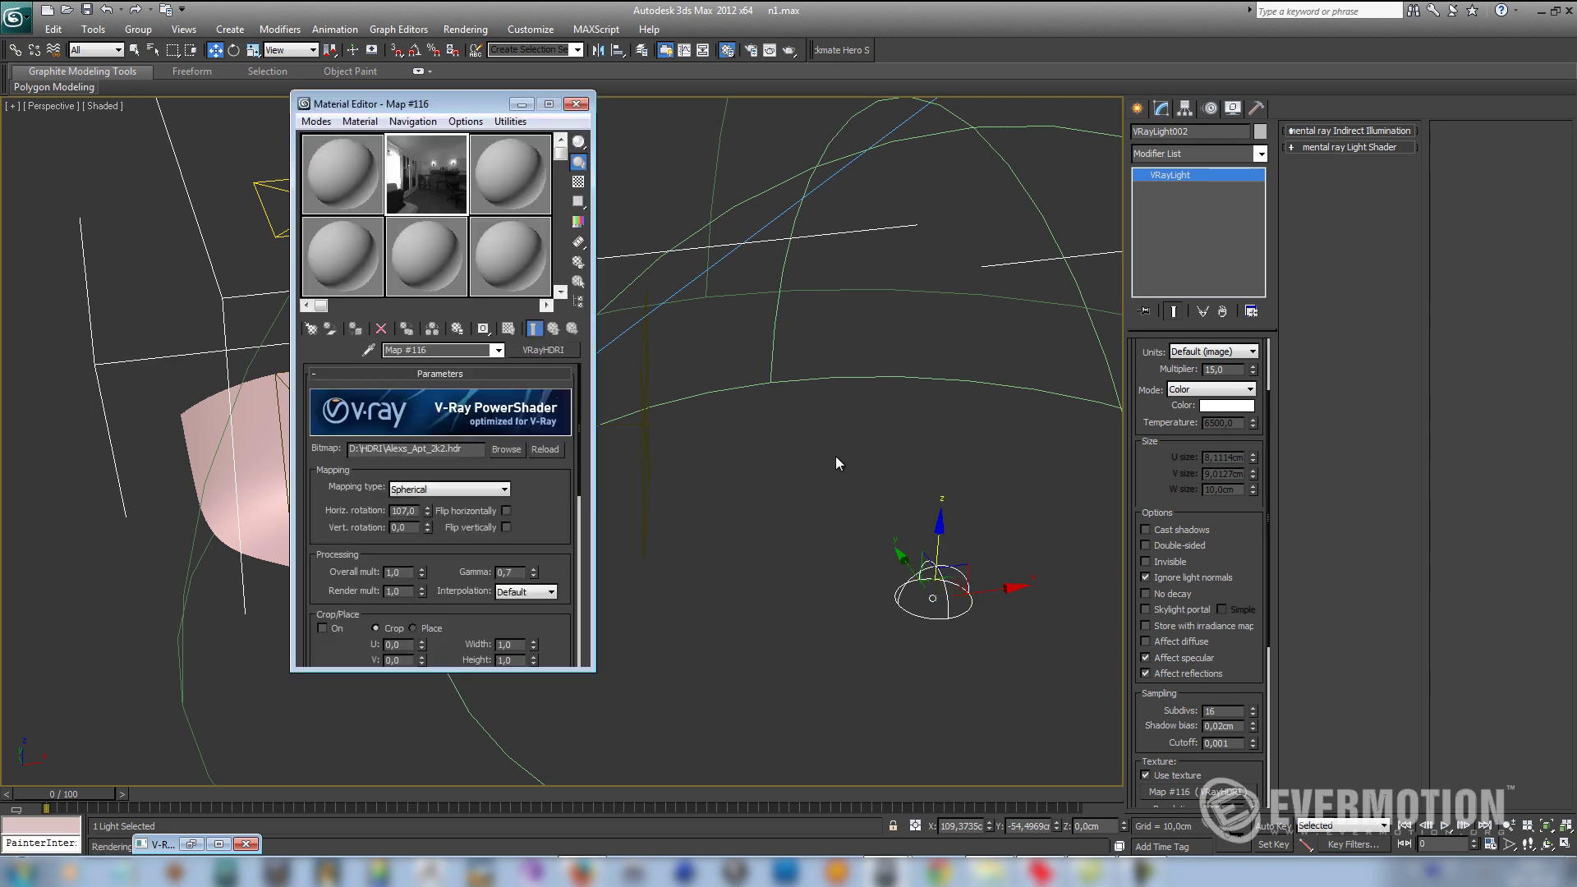
{"action": "double_click", "coordinate": [449, 191]}
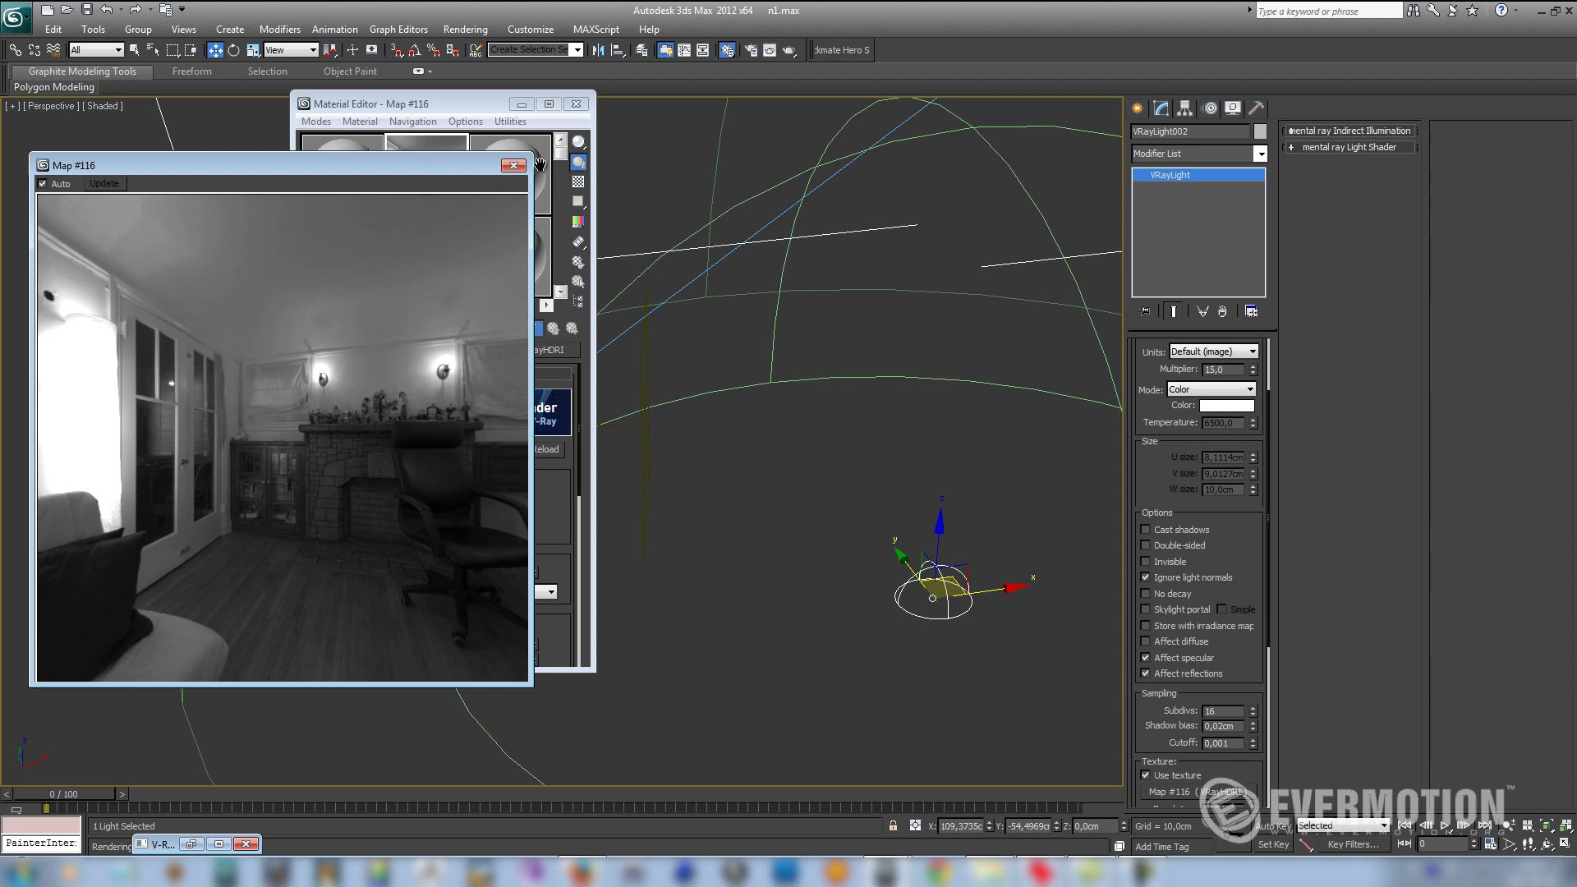
{"action": "left_click", "coordinate": [513, 165]}
{"action": "key", "text": "m"}
{"action": "scroll", "coordinate": [1183, 456], "scroll_direction": "up", "scroll_amount": 3}
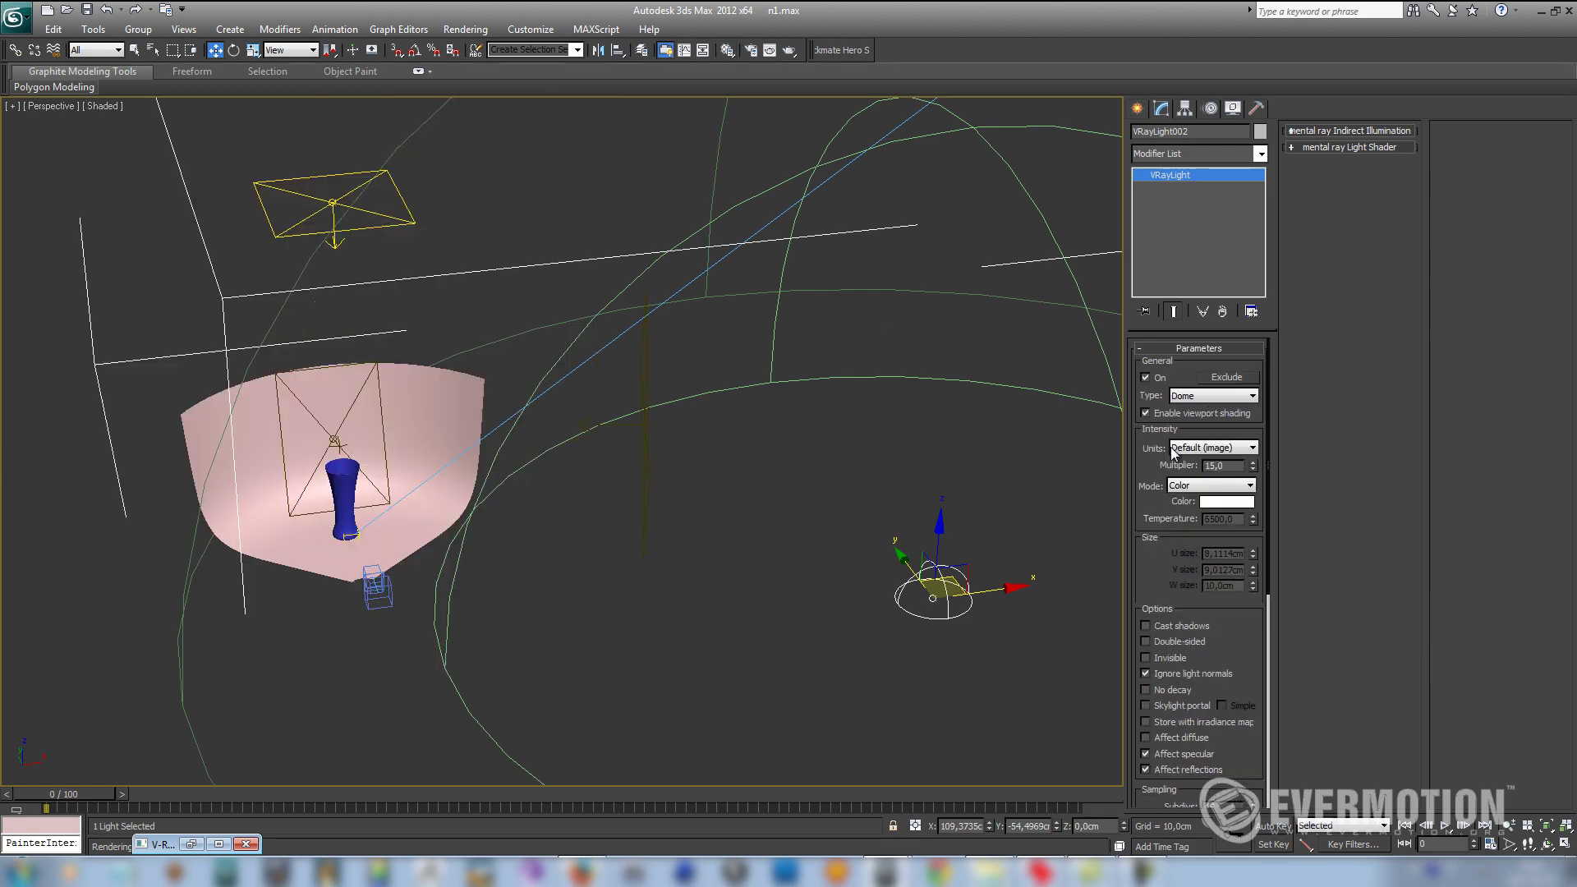
Step: Render the scene through VRayPhysicalCamera002 with the dome light active and minimize the frame buffer after checking the result
{"action": "left_click", "coordinate": [38, 107]}
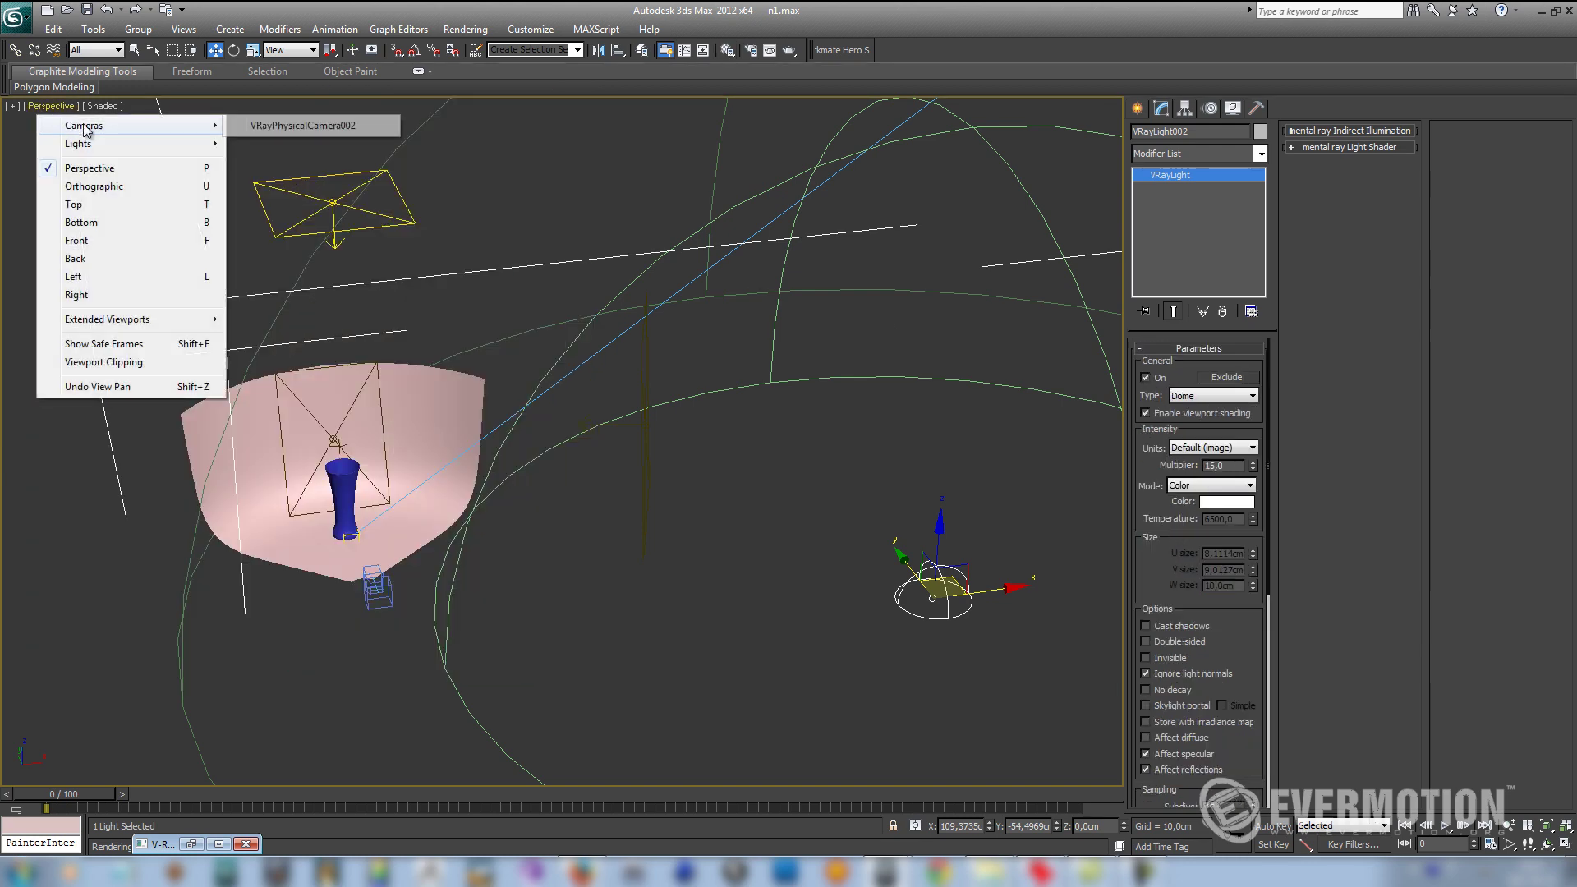
{"action": "left_click", "coordinate": [321, 130]}
{"action": "left_click", "coordinate": [466, 30]}
{"action": "left_click", "coordinate": [477, 49]}
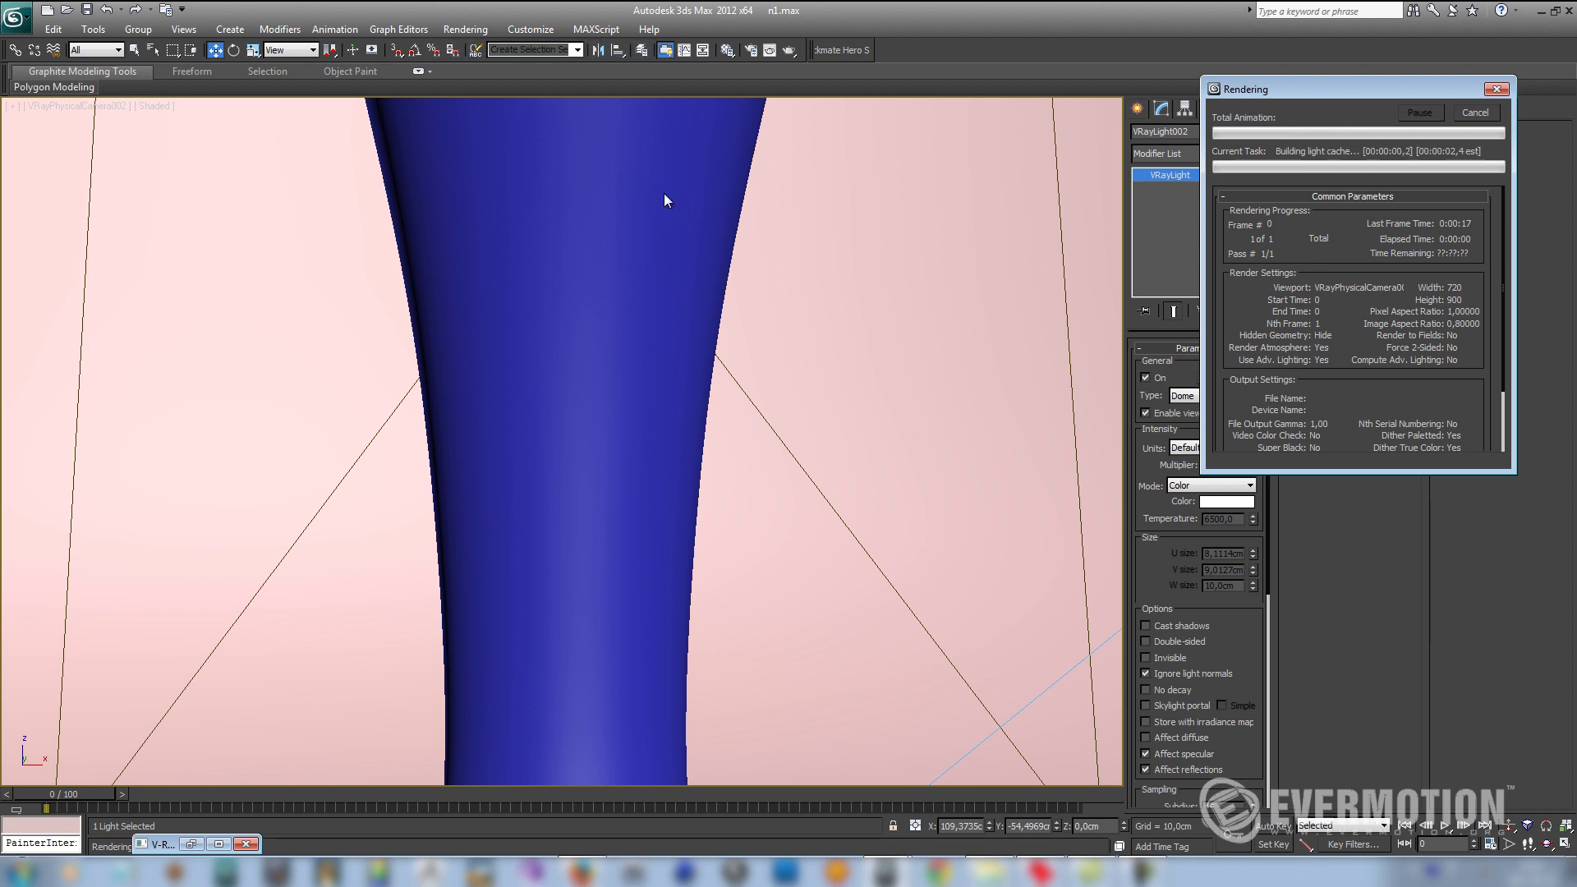
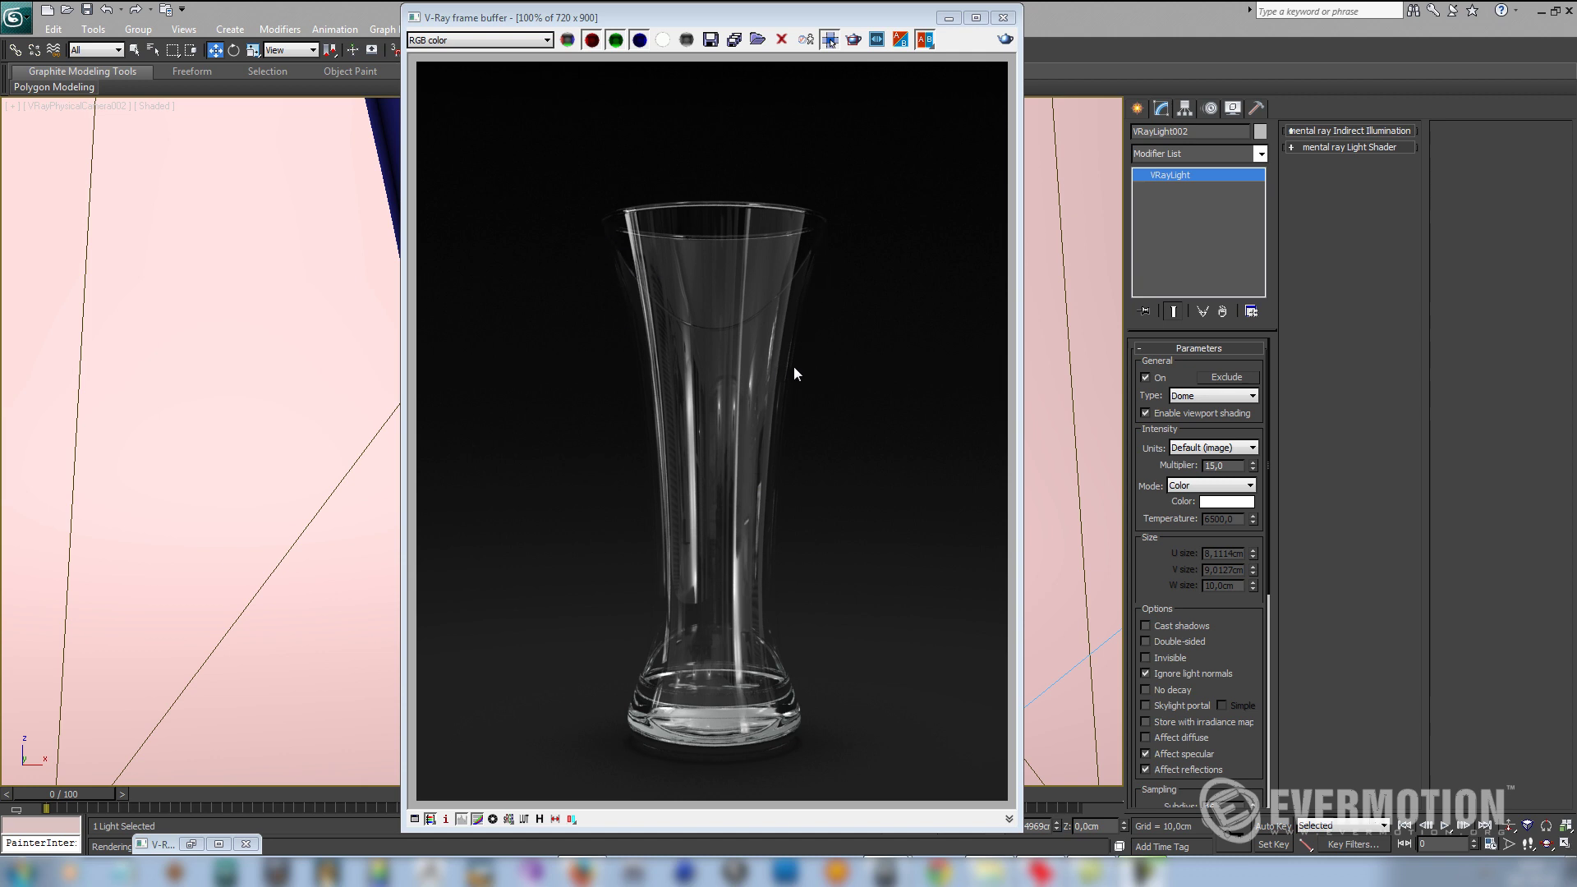
{"action": "left_click", "coordinate": [947, 18]}
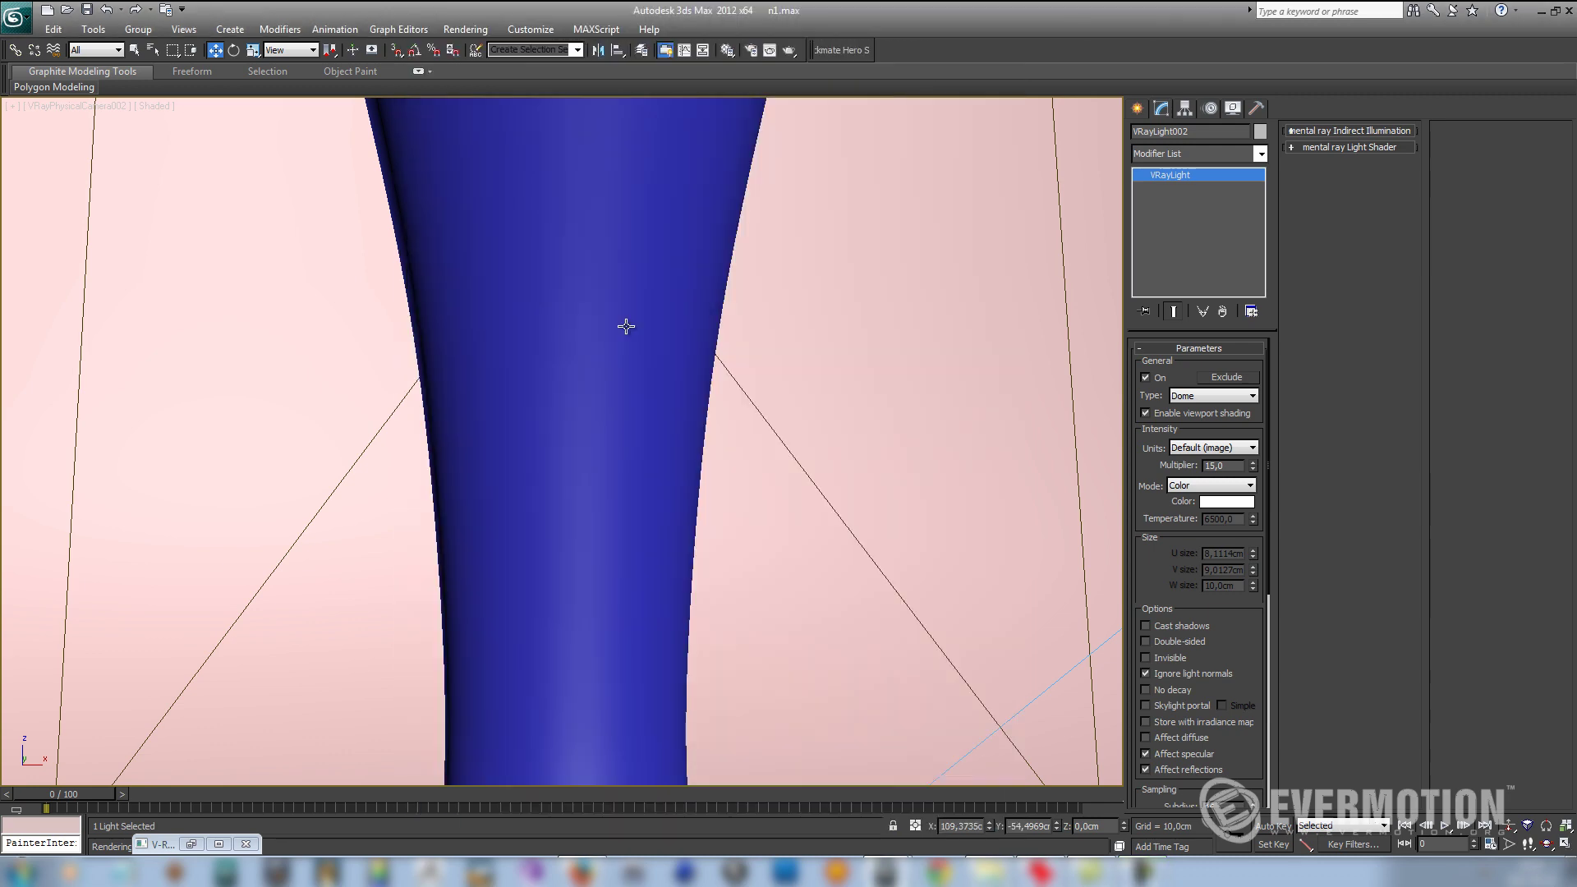
Step: Return to the perspective view, select the plane VRayLight behind the glass, and turn it on
{"action": "key", "text": "p"}
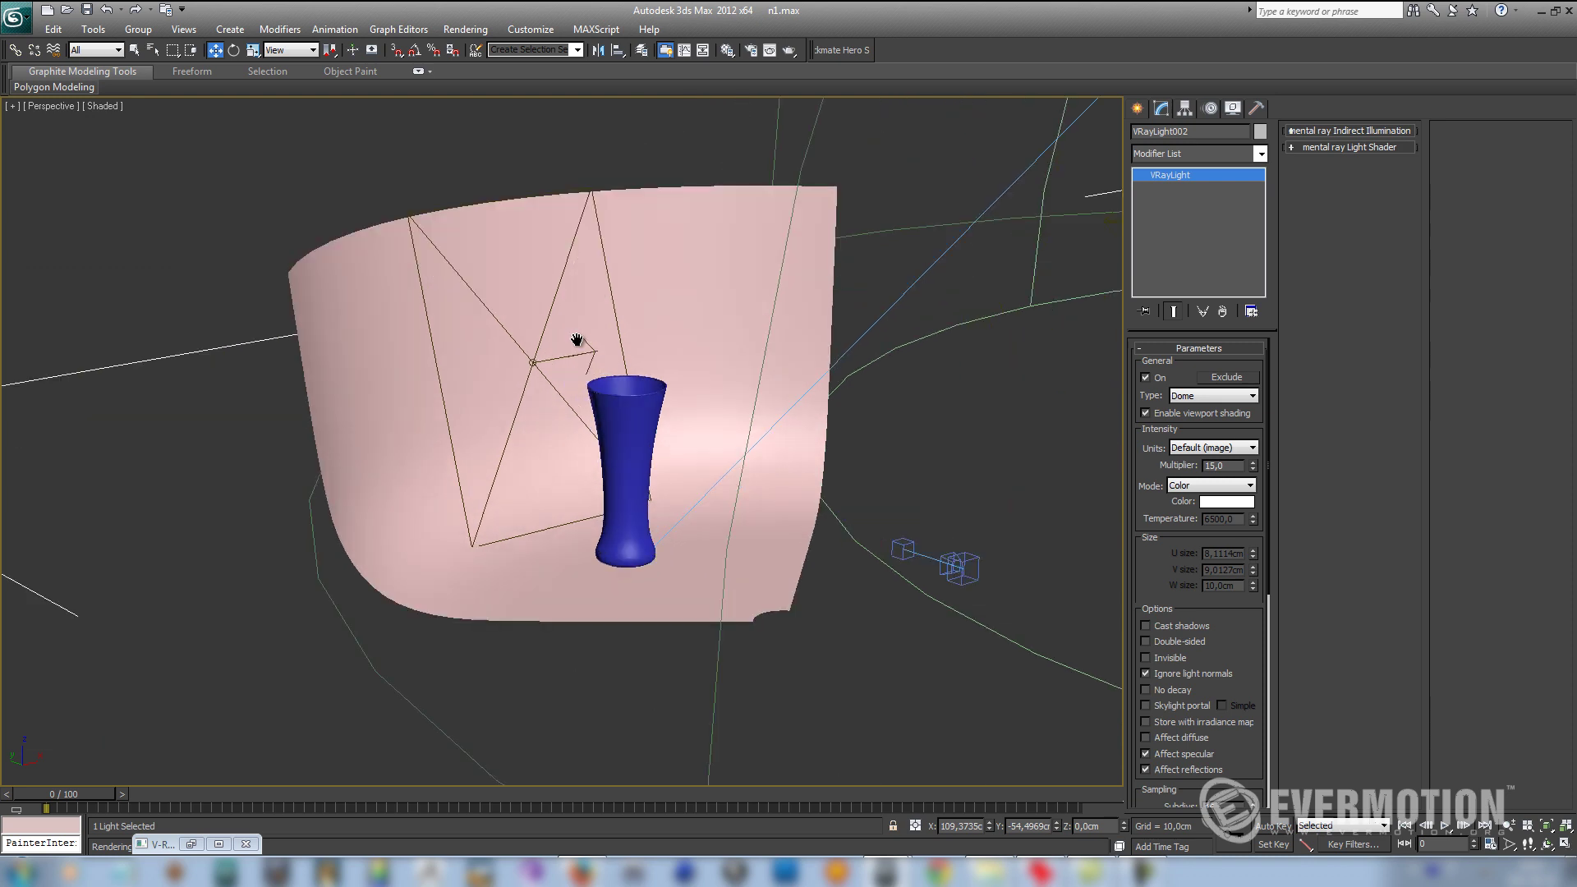
{"action": "key", "text": "F3"}
{"action": "left_click", "coordinate": [582, 376]}
{"action": "key", "text": "F3"}
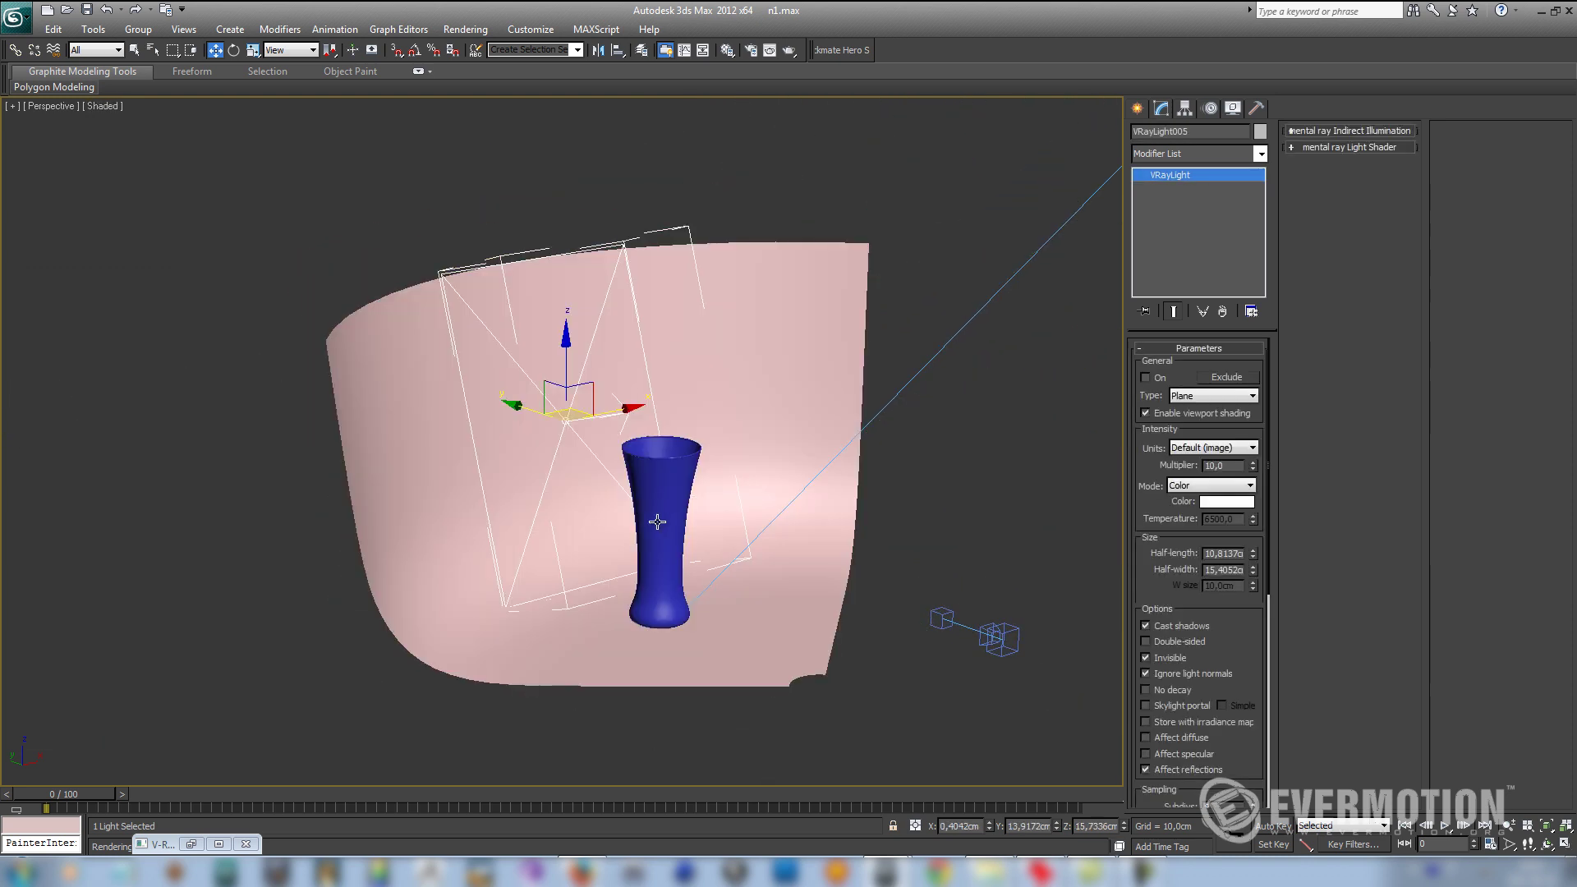
{"action": "left_click", "coordinate": [1145, 377]}
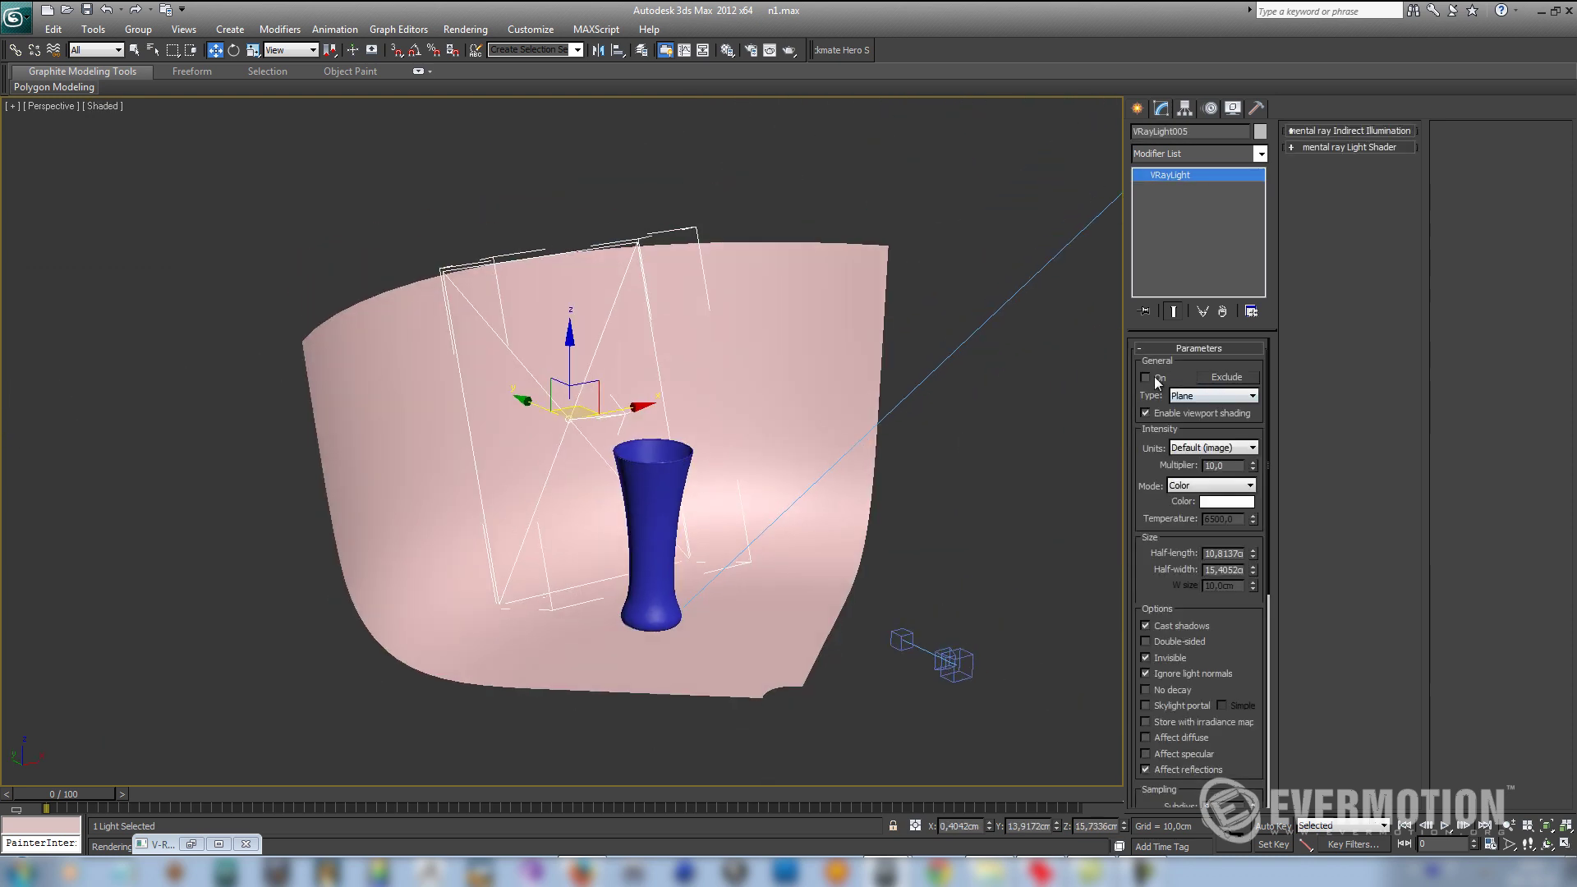
Step: Examine the plane light's include/exclude list, then its options and sampling settings
{"action": "left_click", "coordinate": [1226, 377]}
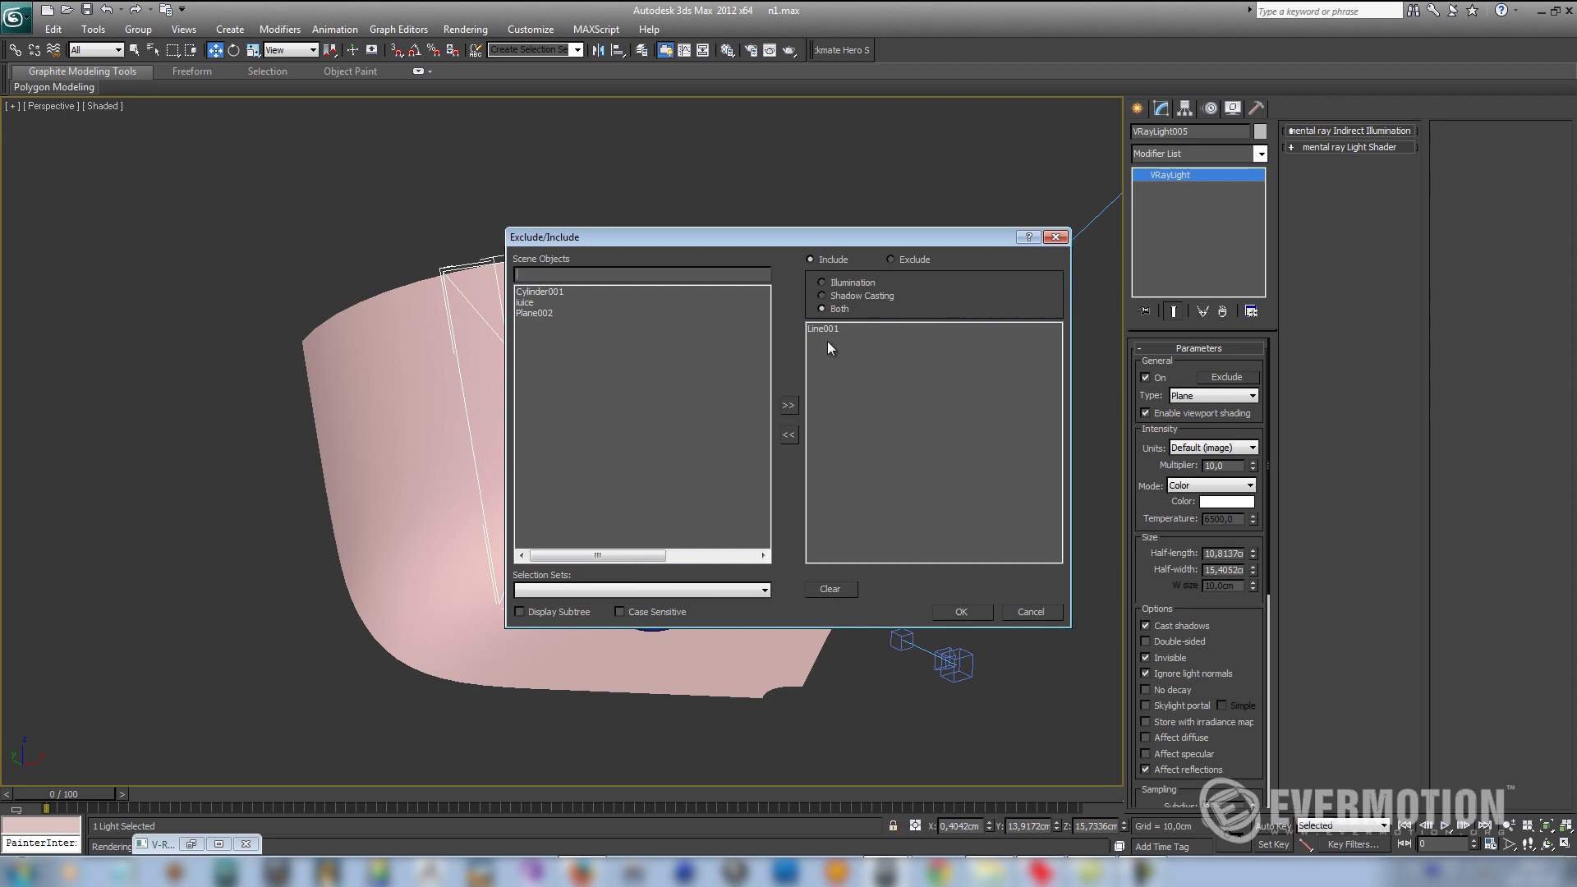
{"action": "left_click", "coordinate": [962, 613]}
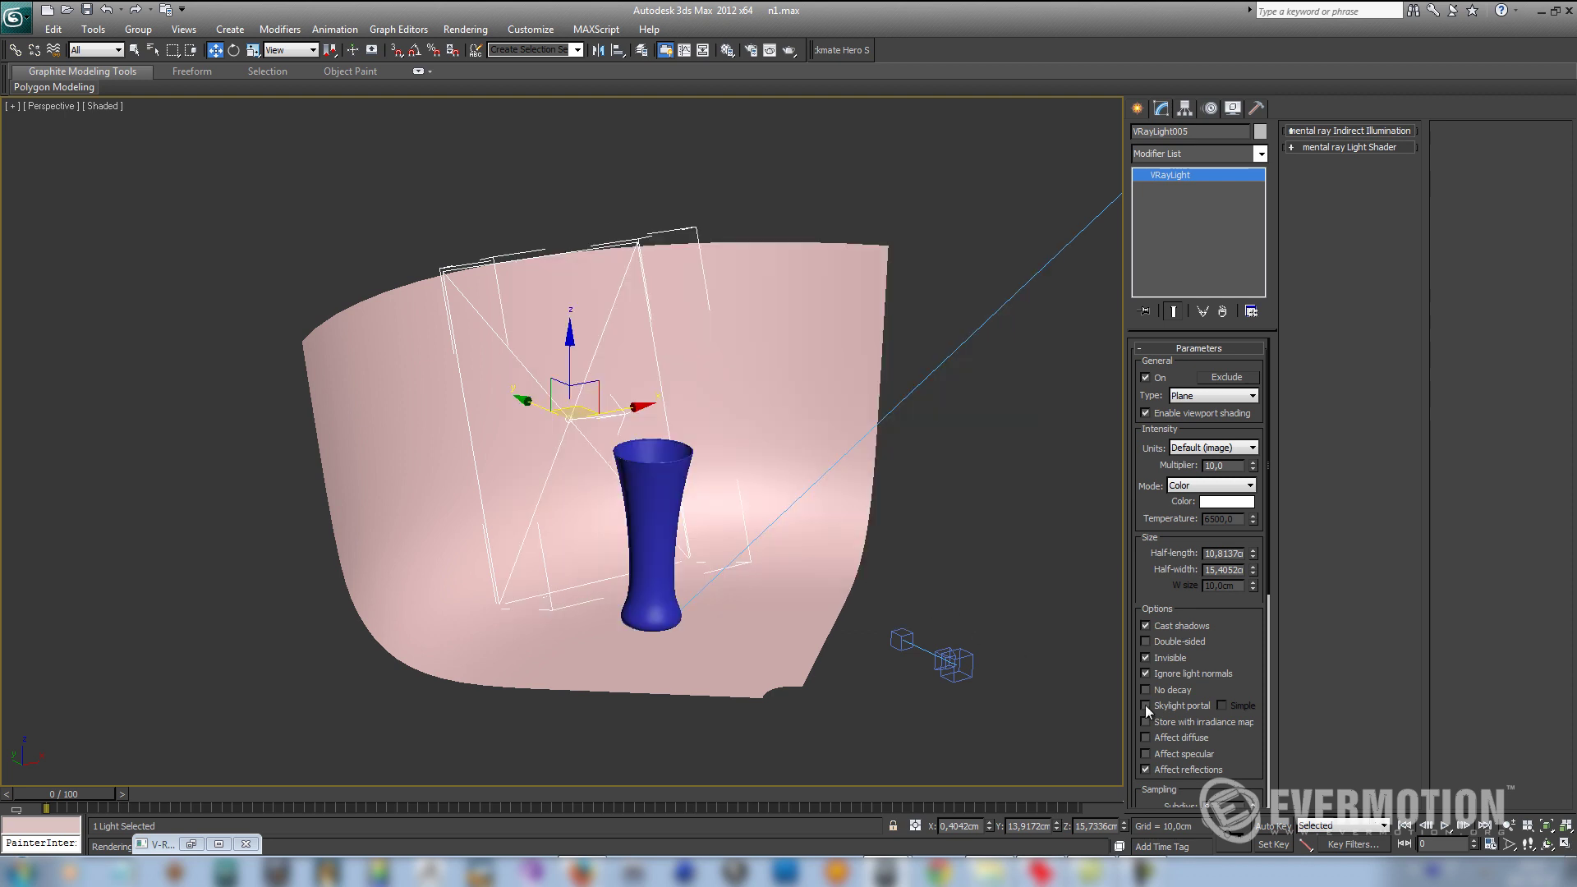
{"action": "scroll", "coordinate": [1195, 667], "scroll_direction": "down", "scroll_amount": 3}
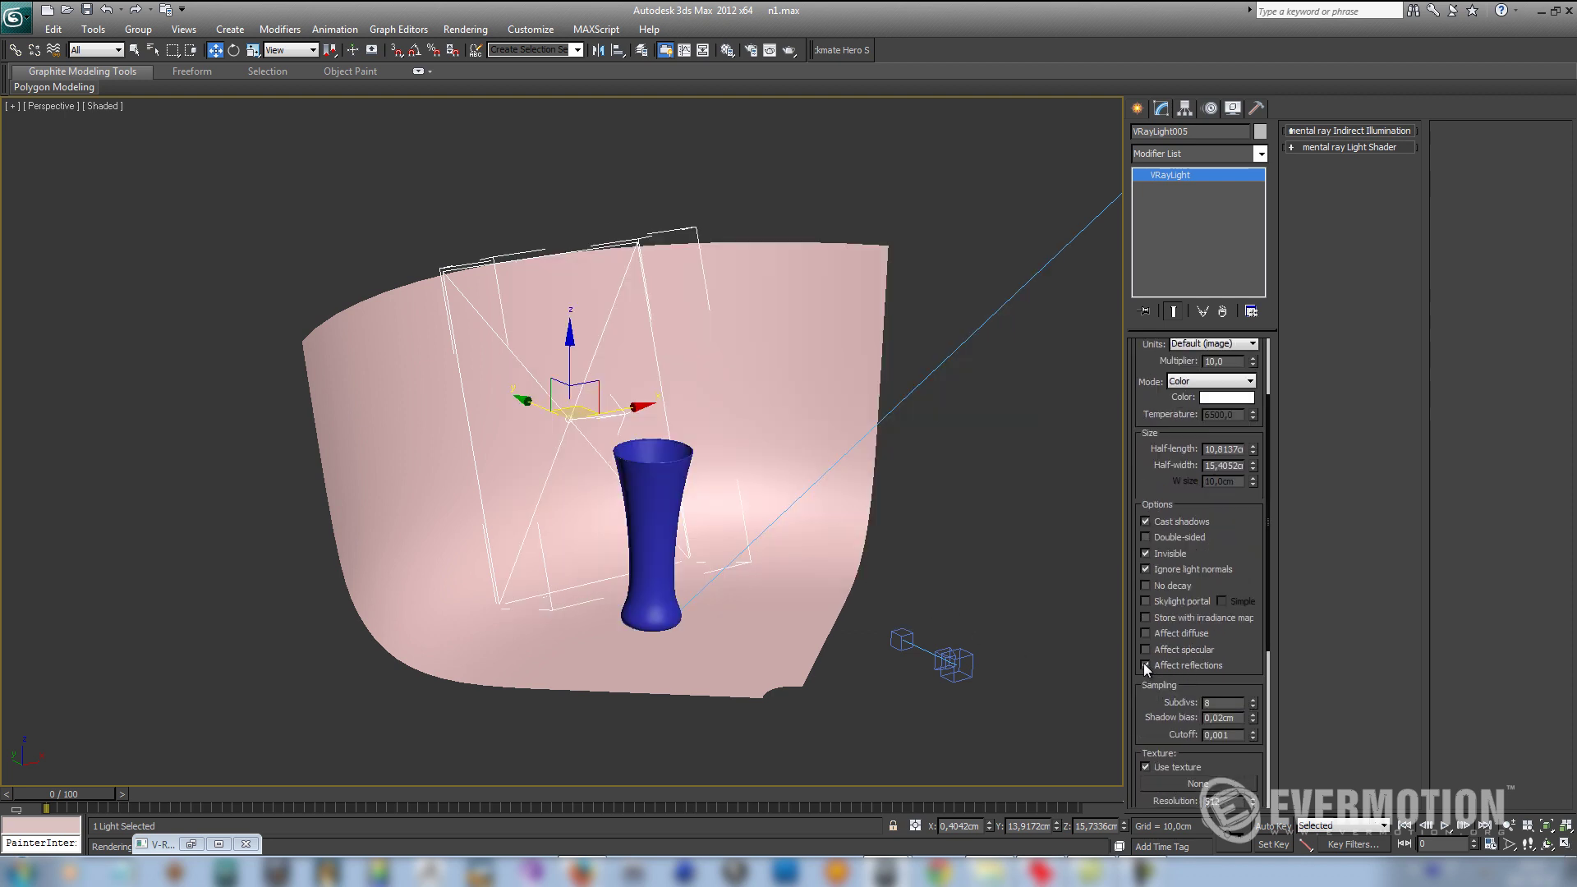
{"action": "scroll", "coordinate": [1254, 523], "scroll_direction": "up", "scroll_amount": 3}
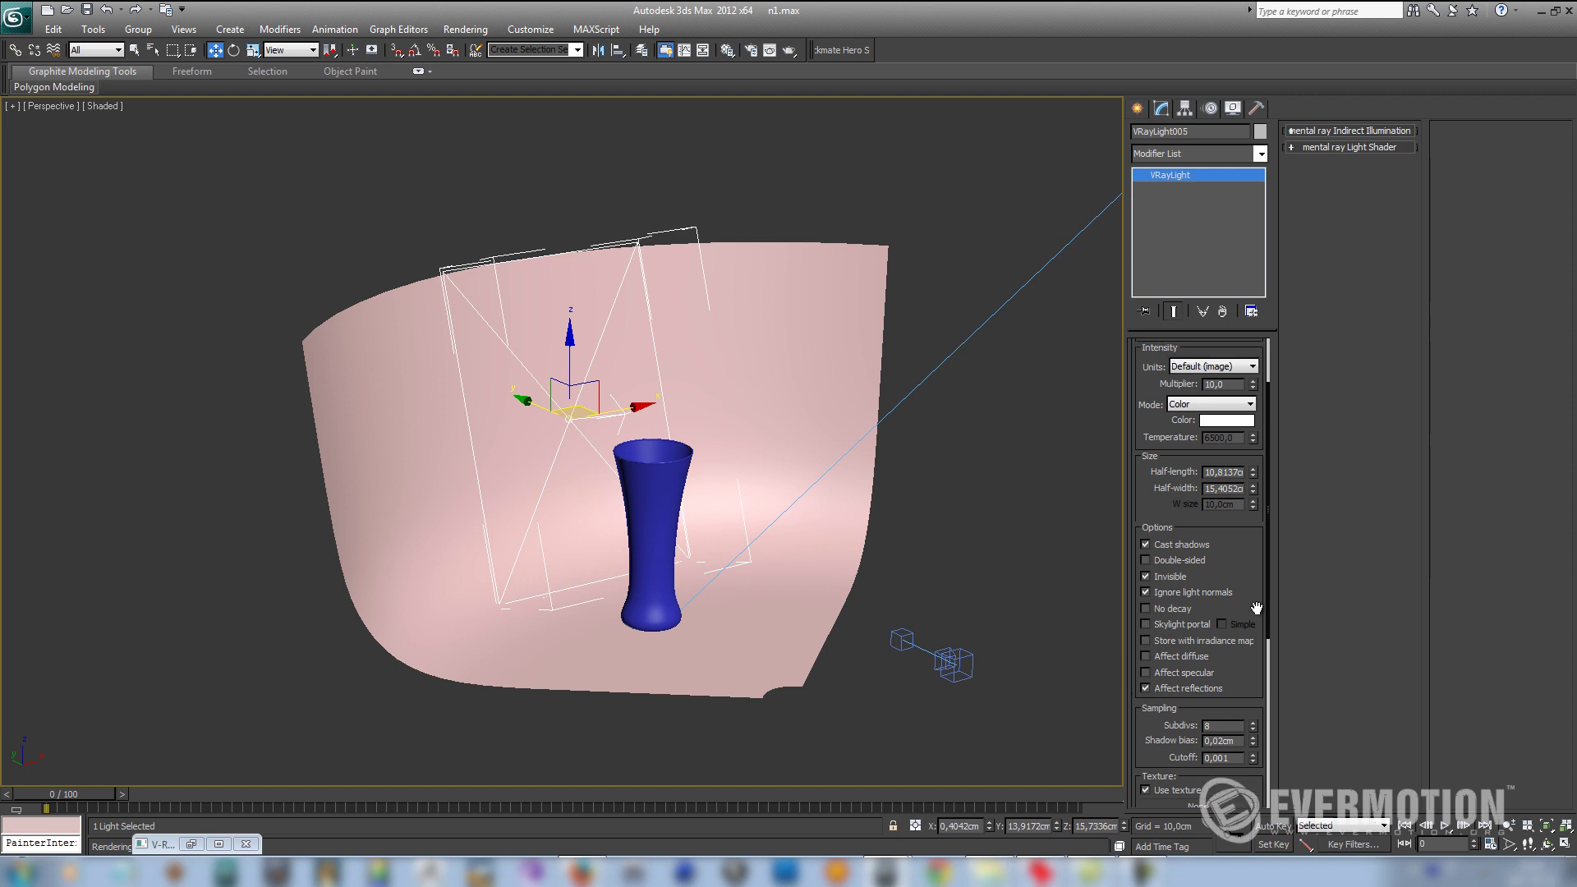
Step: Switch back to the VRayPhysicalCamera002 view and render the glass with the plane light turned on
{"action": "left_click", "coordinate": [50, 105]}
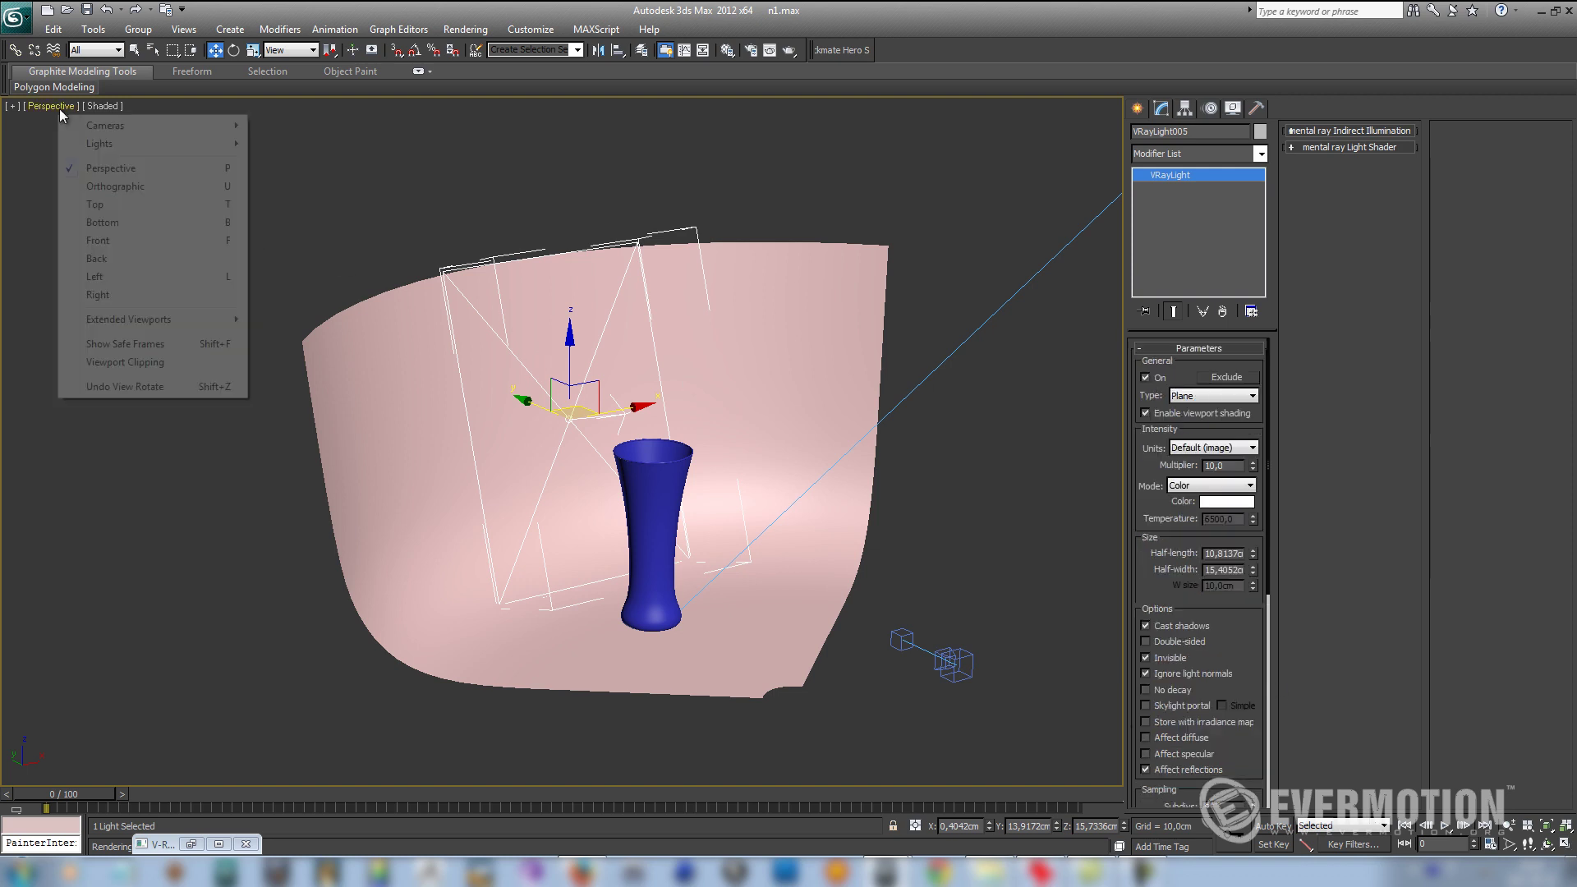
{"action": "mouse_move", "coordinate": [230, 125]}
{"action": "left_click", "coordinate": [328, 124]}
{"action": "left_click", "coordinate": [465, 29]}
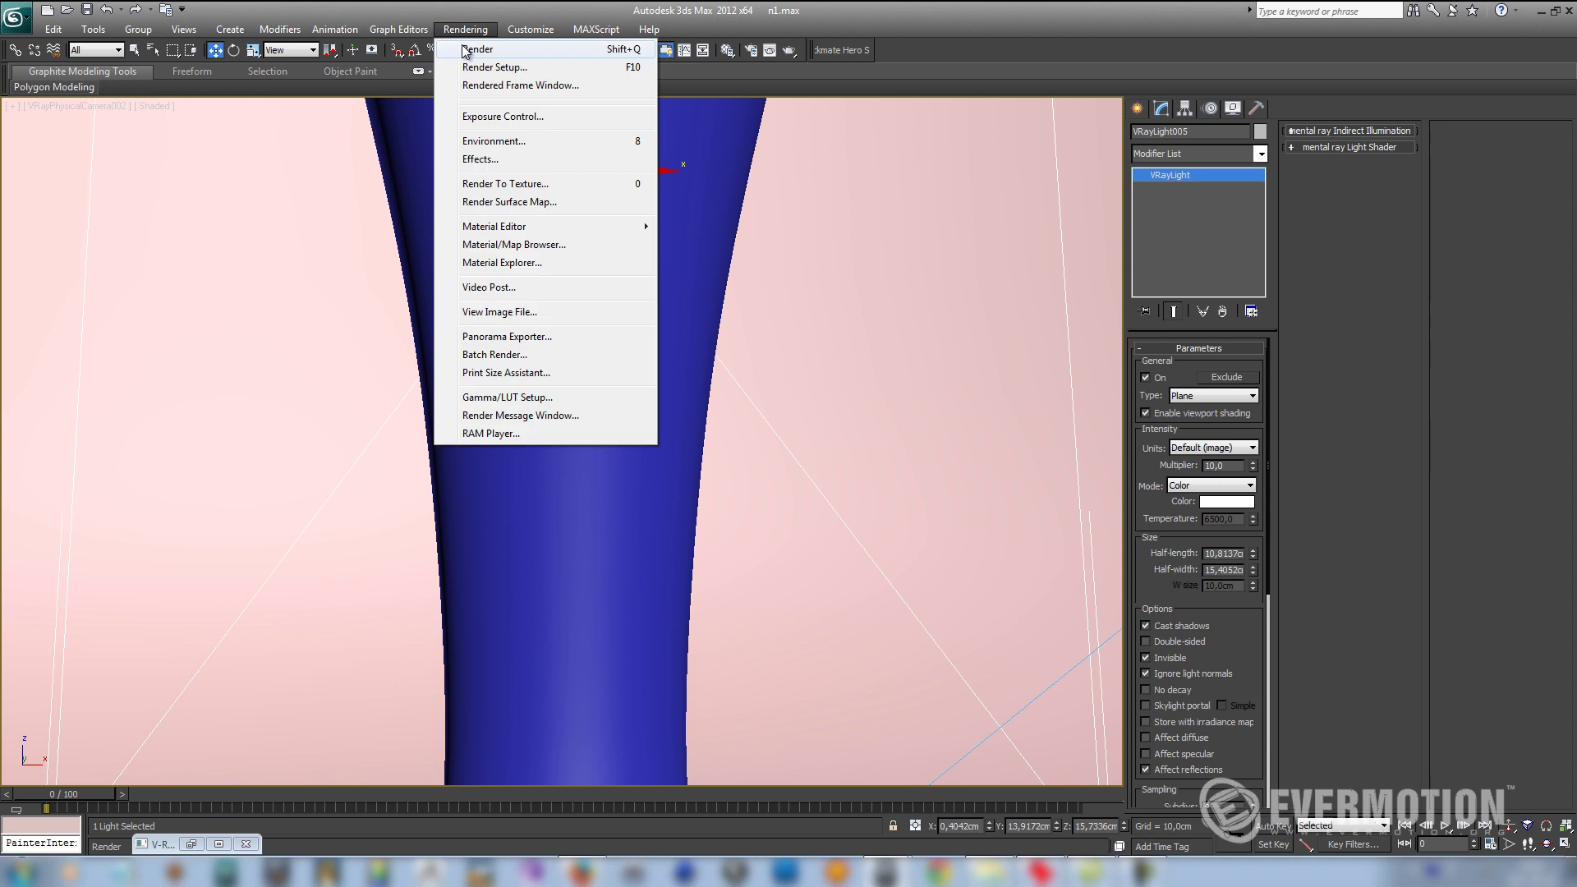
{"action": "left_click", "coordinate": [472, 50]}
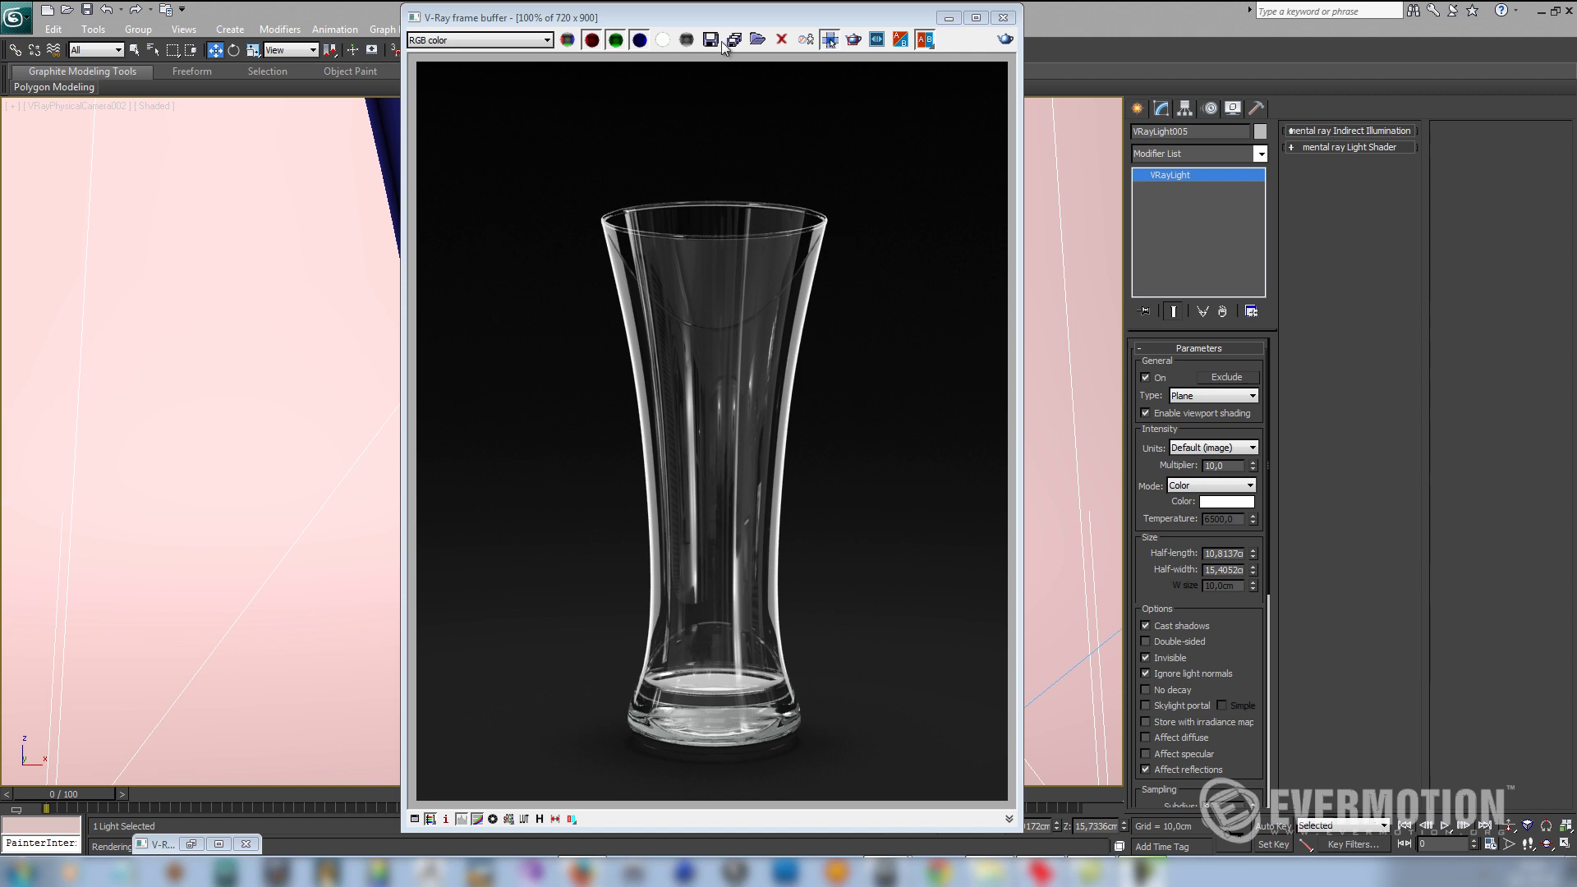
{"action": "left_click_drag", "start_coordinate": [713, 13], "coordinate": [724, 14]}
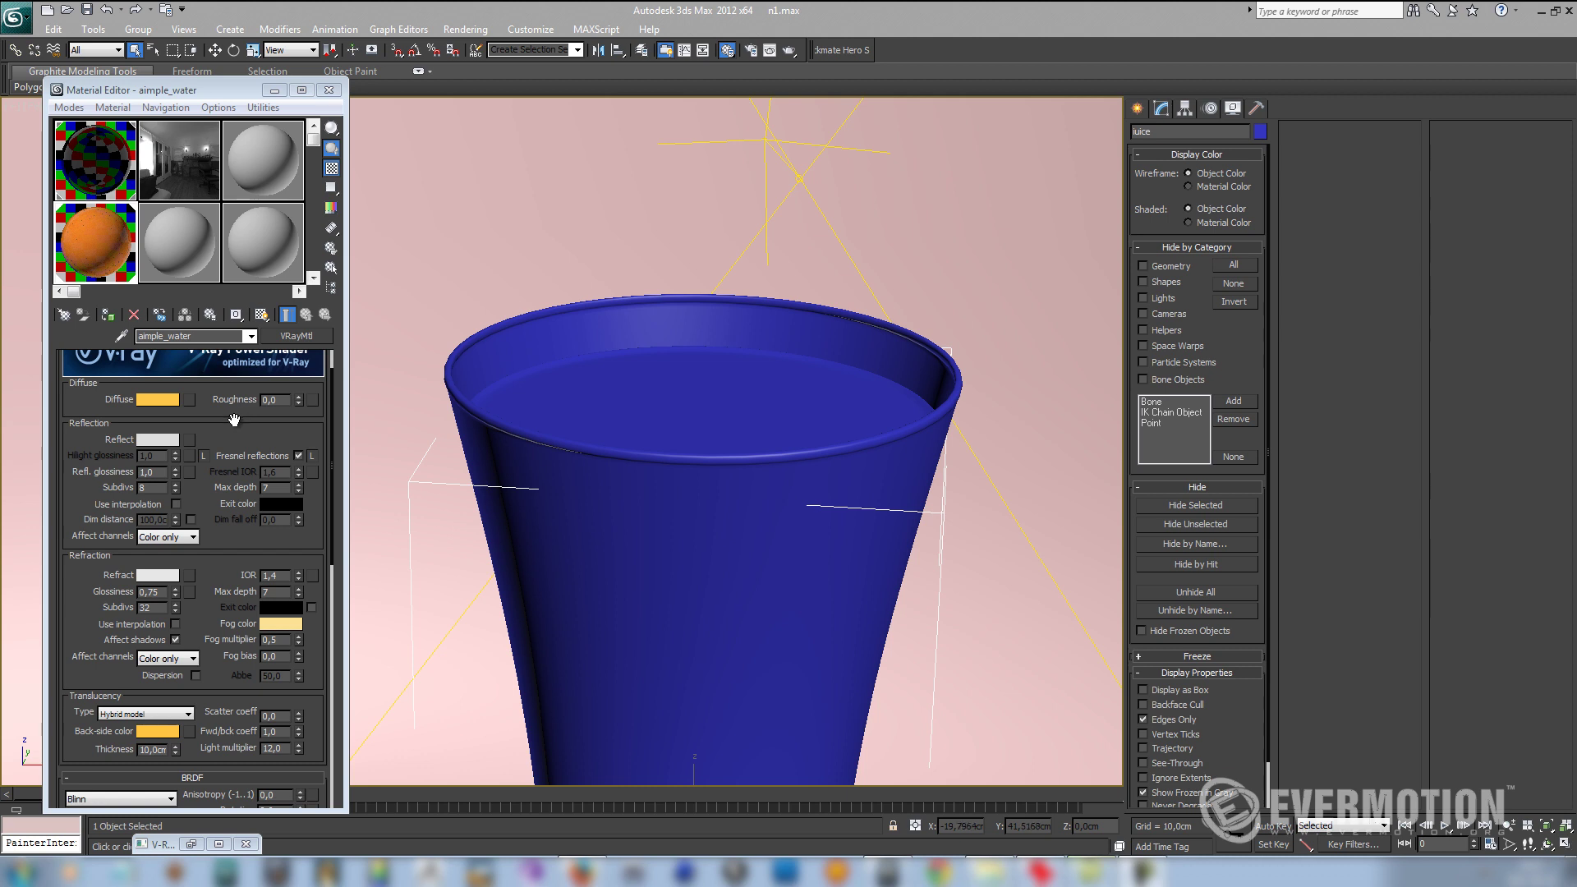
Step: Examine the juice material's diffuse and reflection settings, its exact reflection colour values, and its refraction IOR
{"action": "left_click_drag", "start_coordinate": [241, 421], "coordinate": [214, 467]}
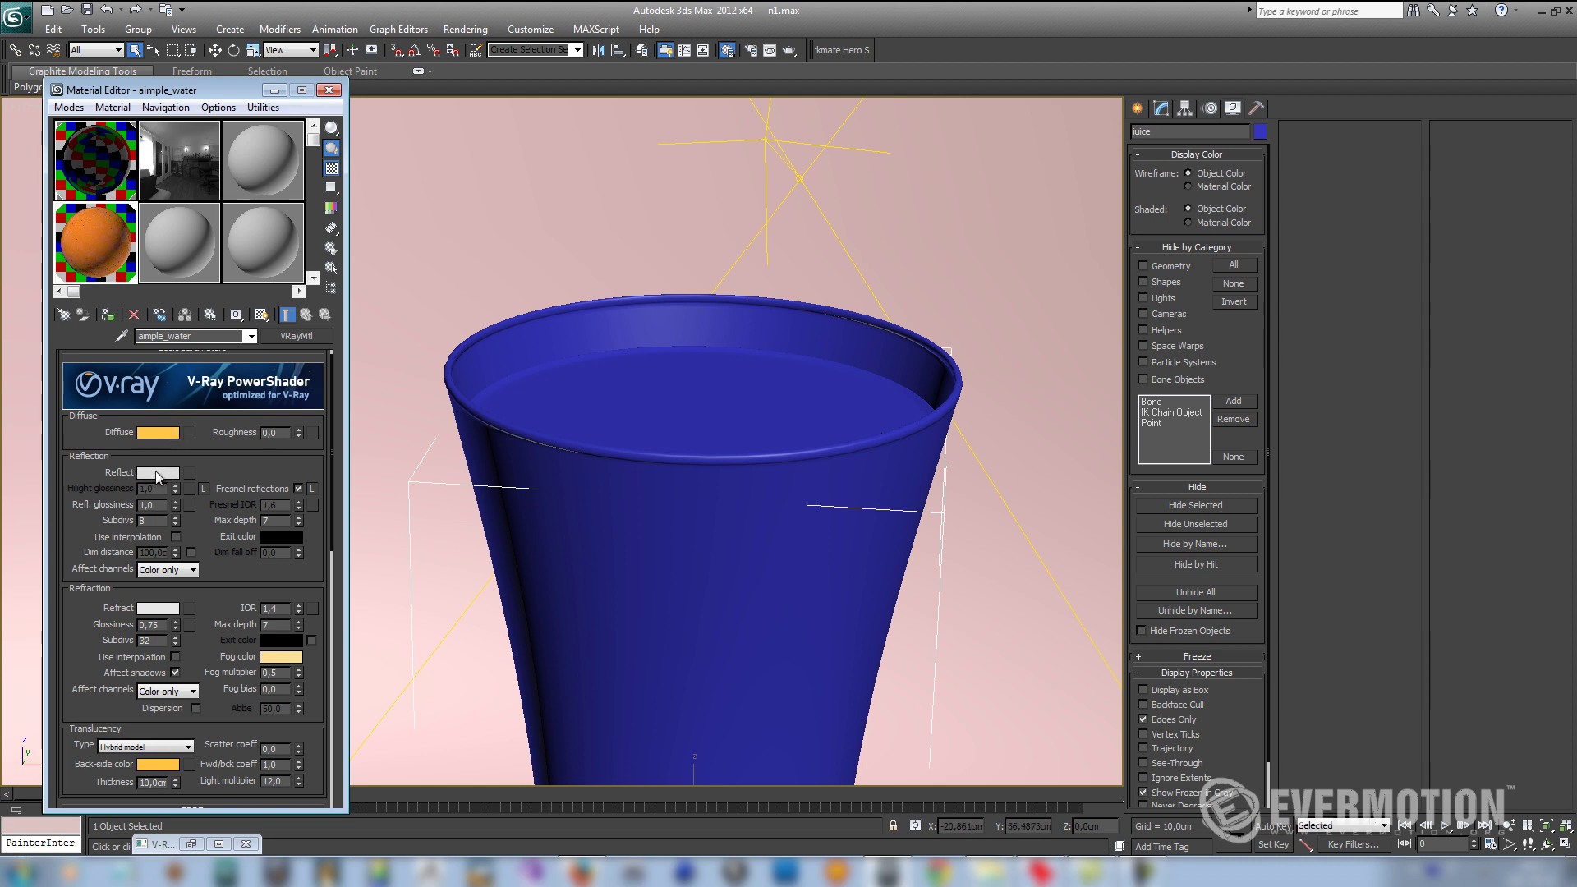
{"action": "left_click", "coordinate": [156, 473]}
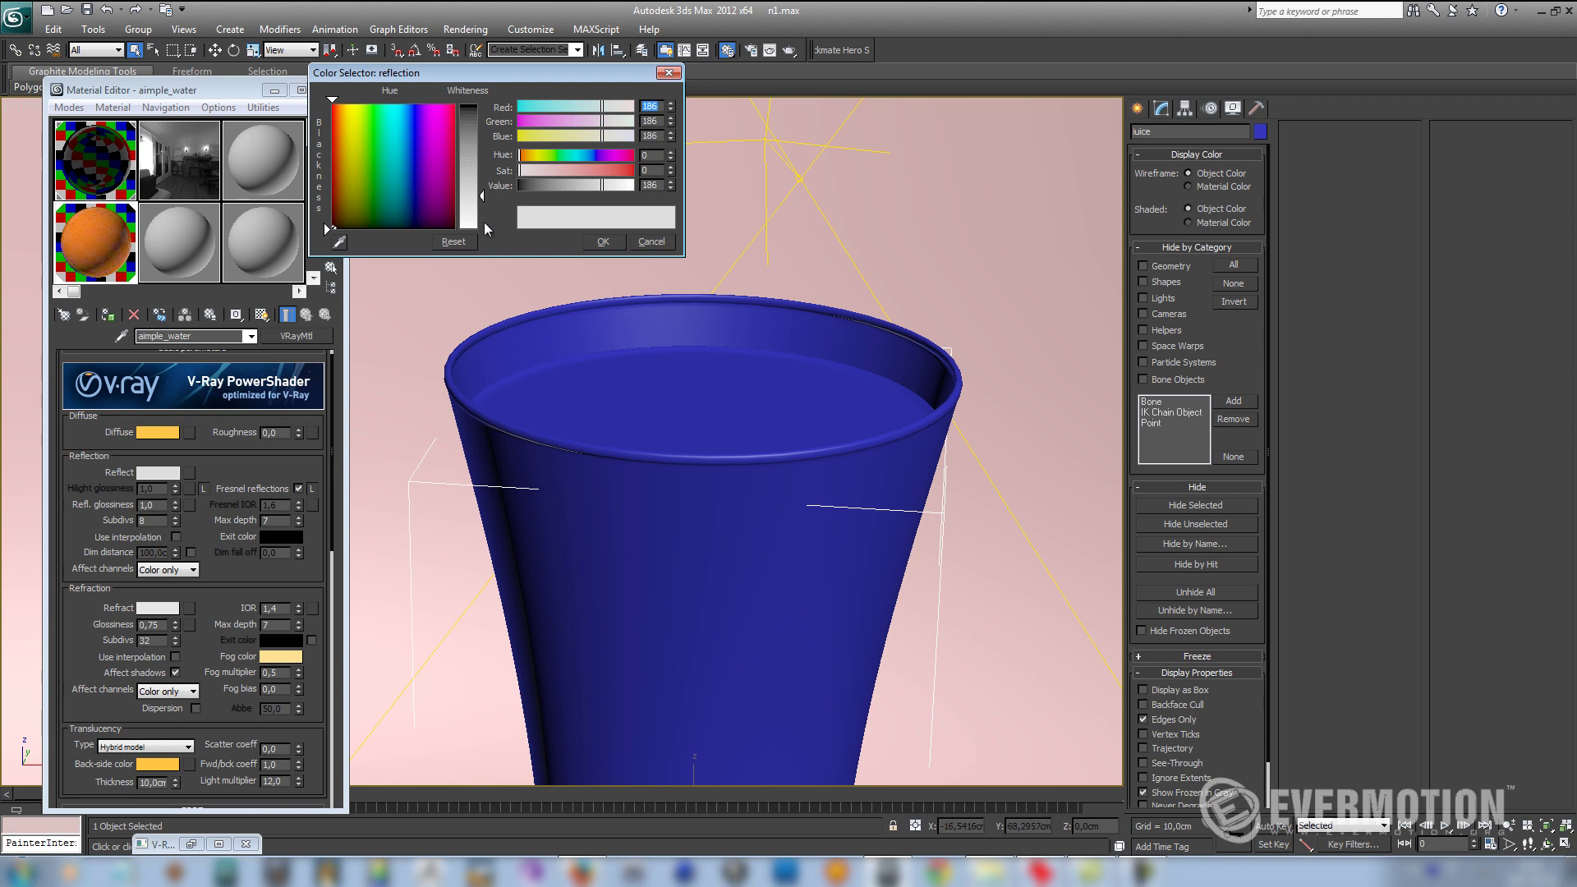
{"action": "left_click", "coordinate": [590, 242]}
{"action": "left_click_drag", "start_coordinate": [269, 575], "coordinate": [270, 553]}
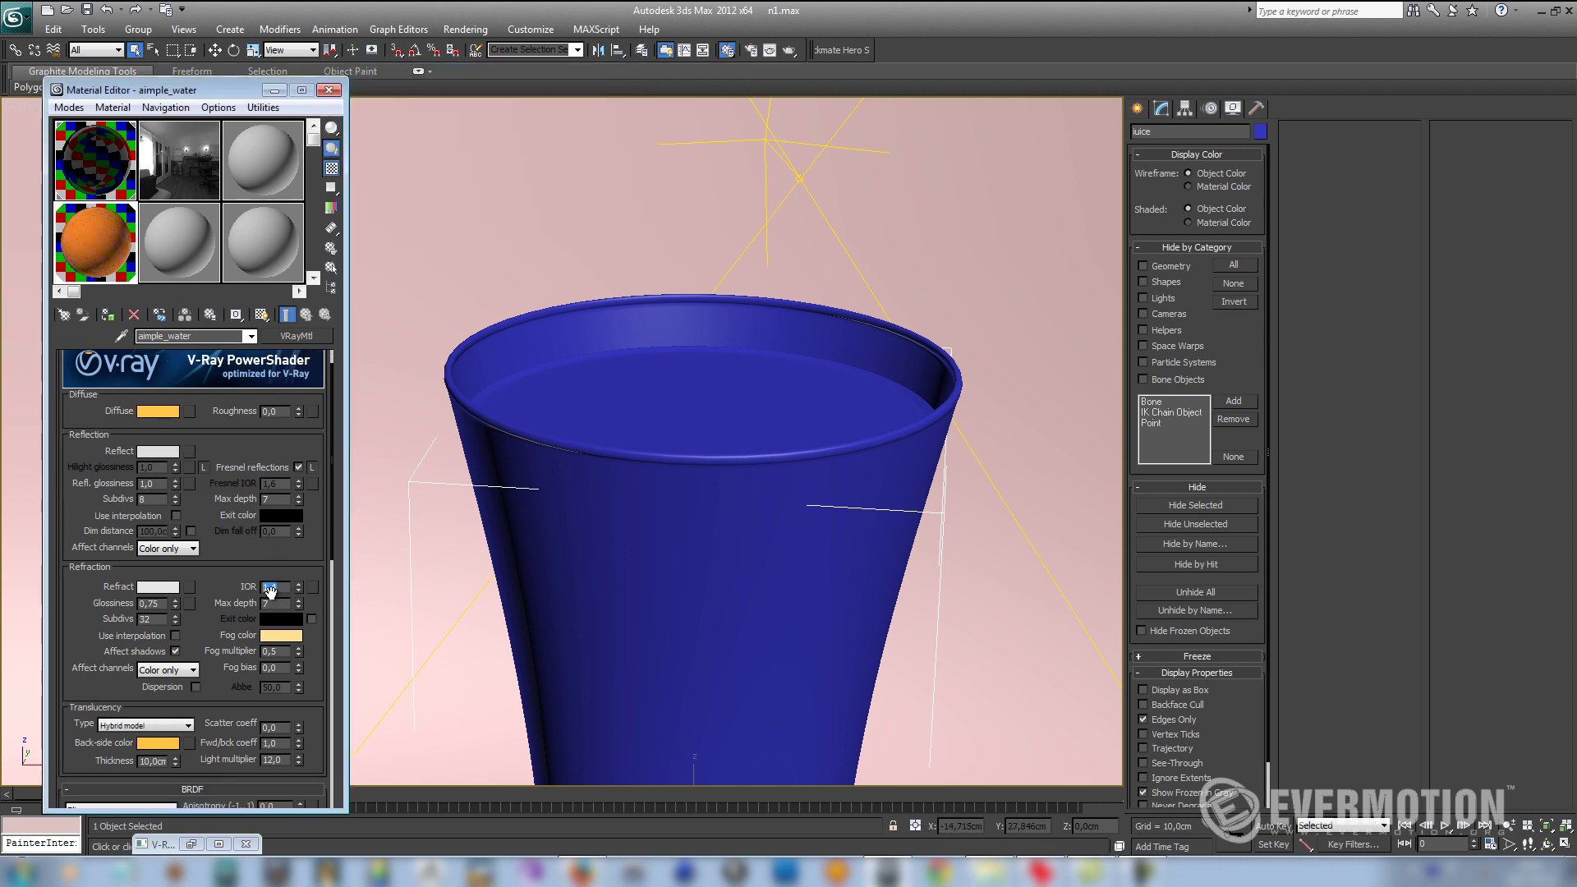
{"action": "double_click", "coordinate": [284, 589]}
{"action": "left_click_drag", "start_coordinate": [277, 552], "coordinate": [278, 567]}
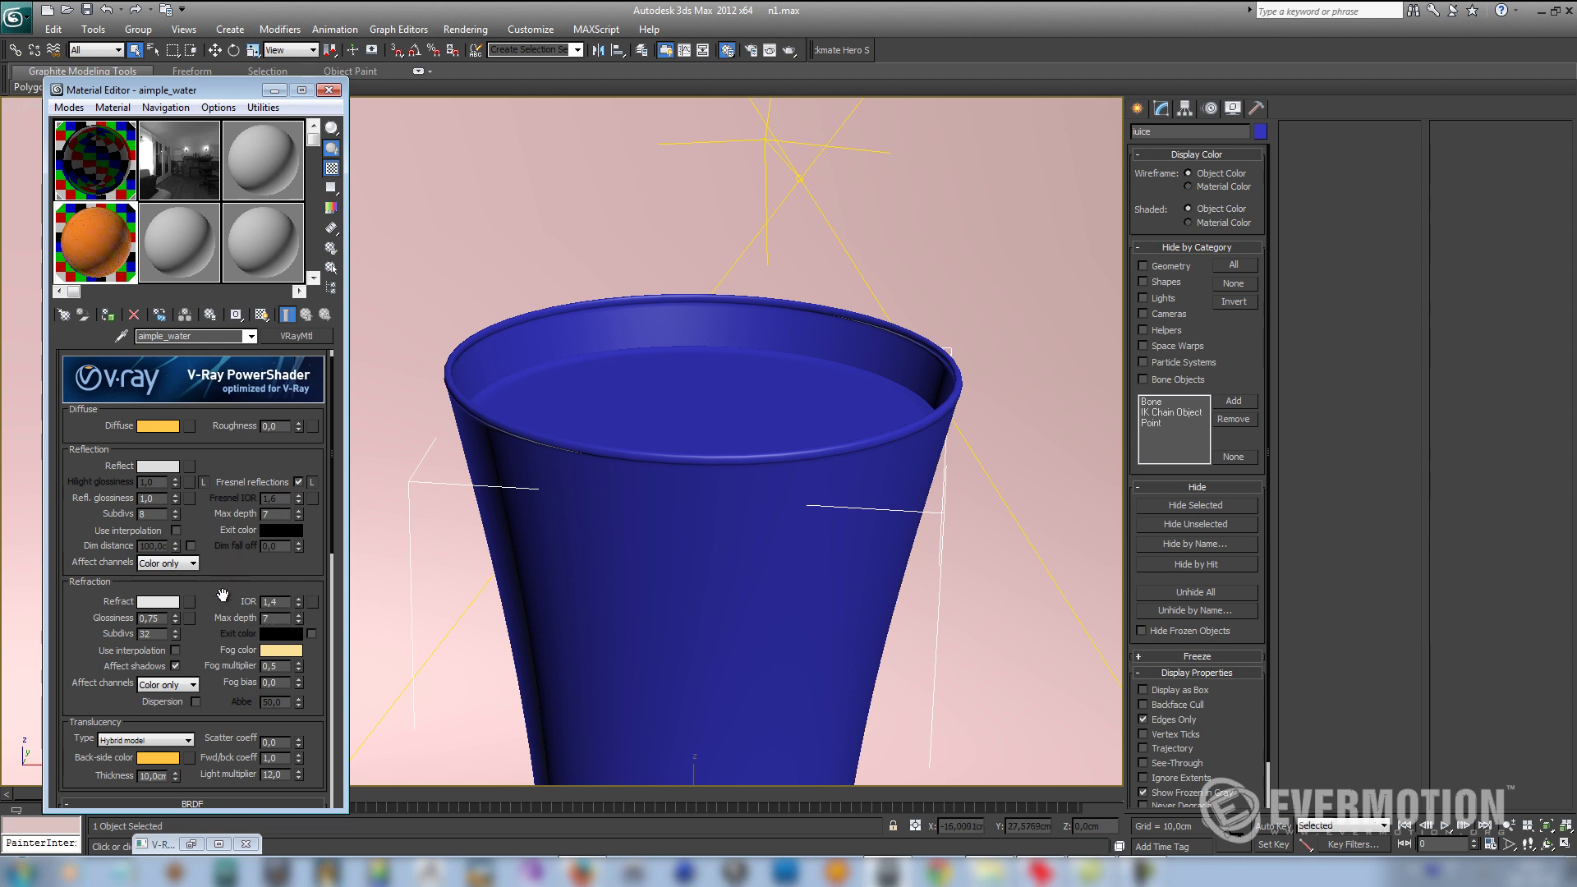
Step: Examine the colour values of the juice material's refraction and fog colours, confirming each without changes
{"action": "left_click_drag", "start_coordinate": [220, 618], "coordinate": [214, 556]}
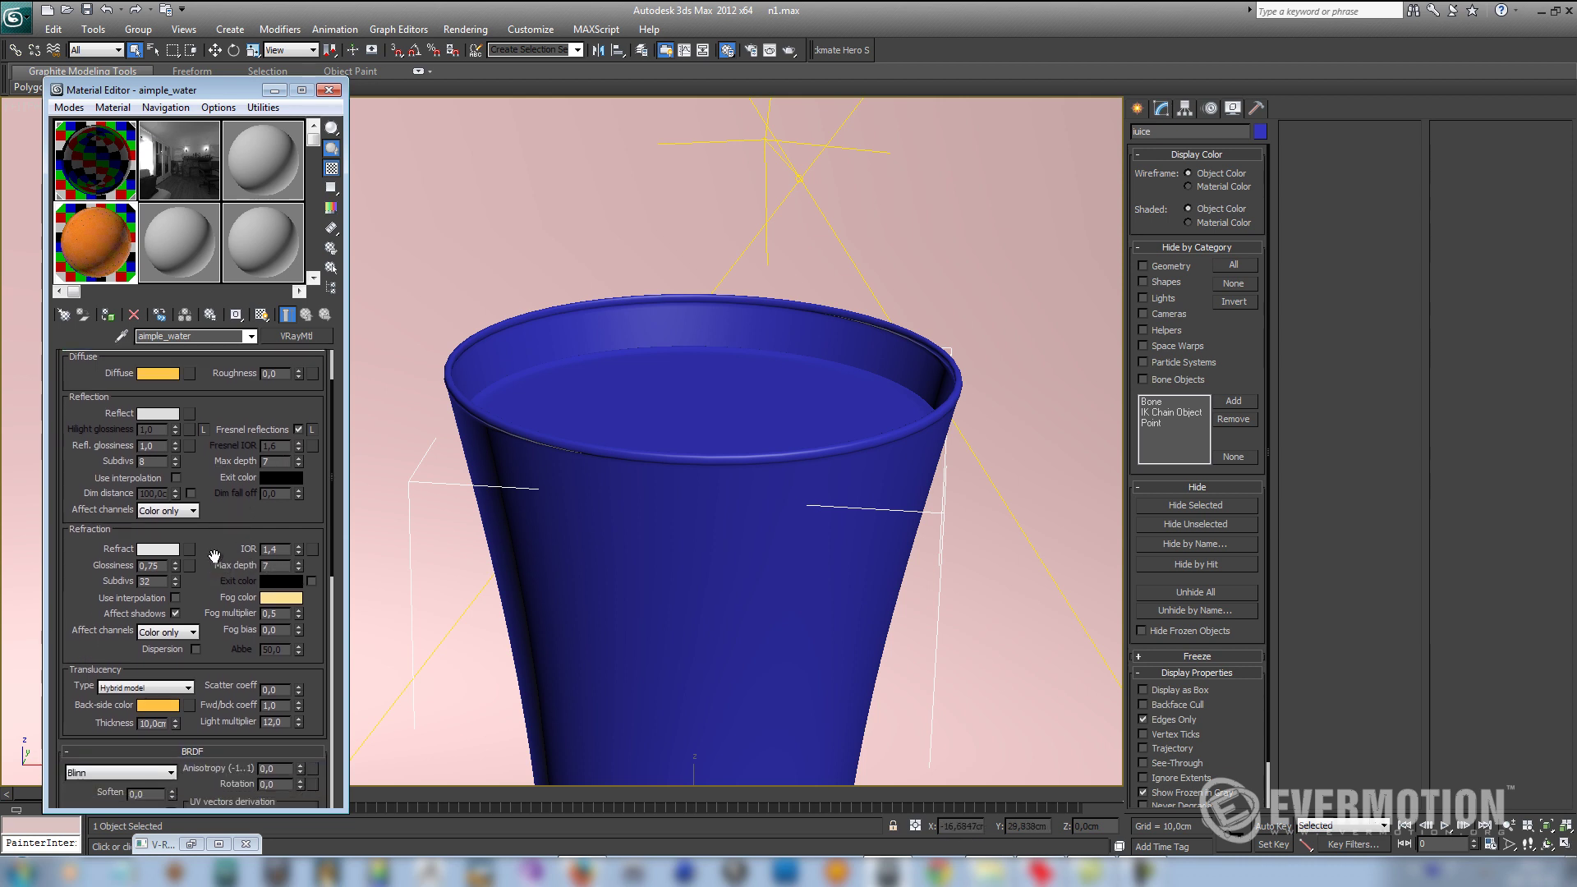
{"action": "left_click", "coordinate": [150, 549]}
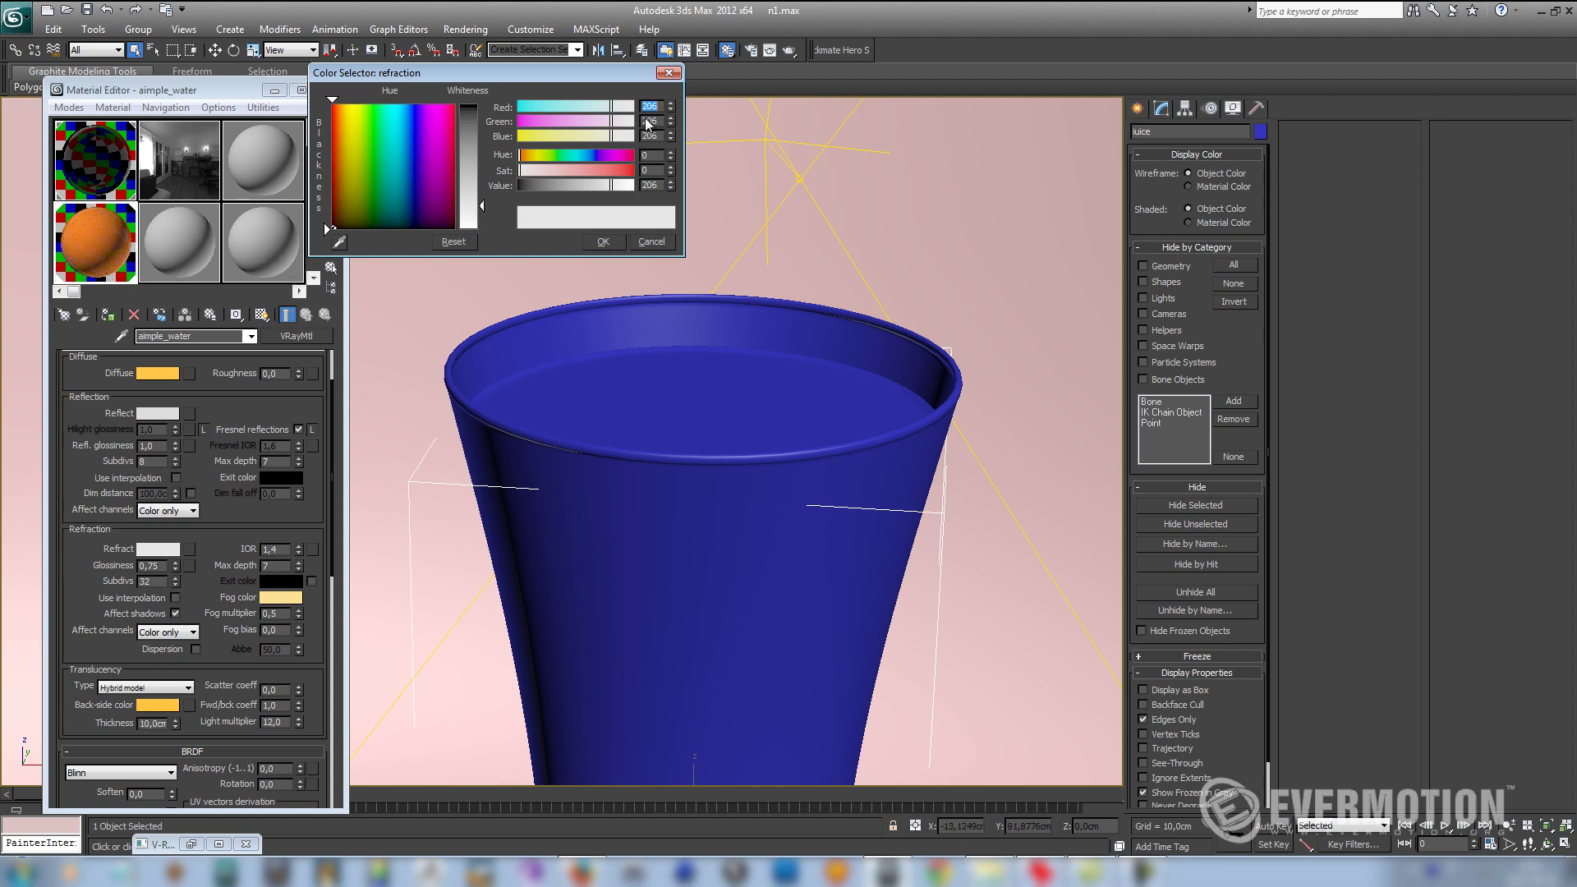
{"action": "left_click", "coordinate": [603, 241]}
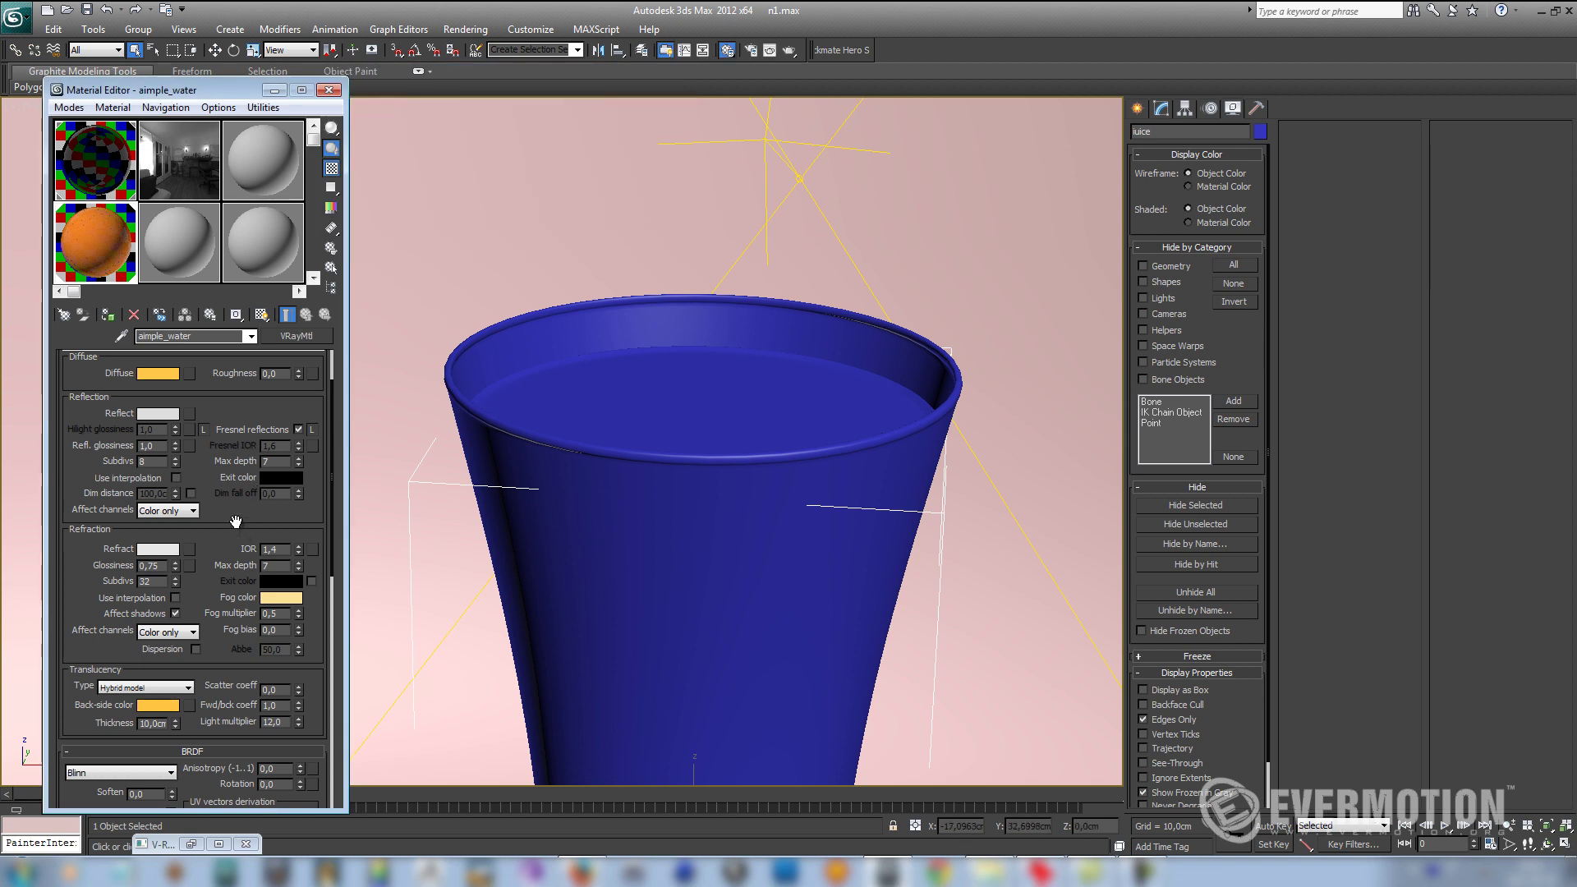
{"action": "left_click_drag", "start_coordinate": [235, 522], "coordinate": [235, 488]}
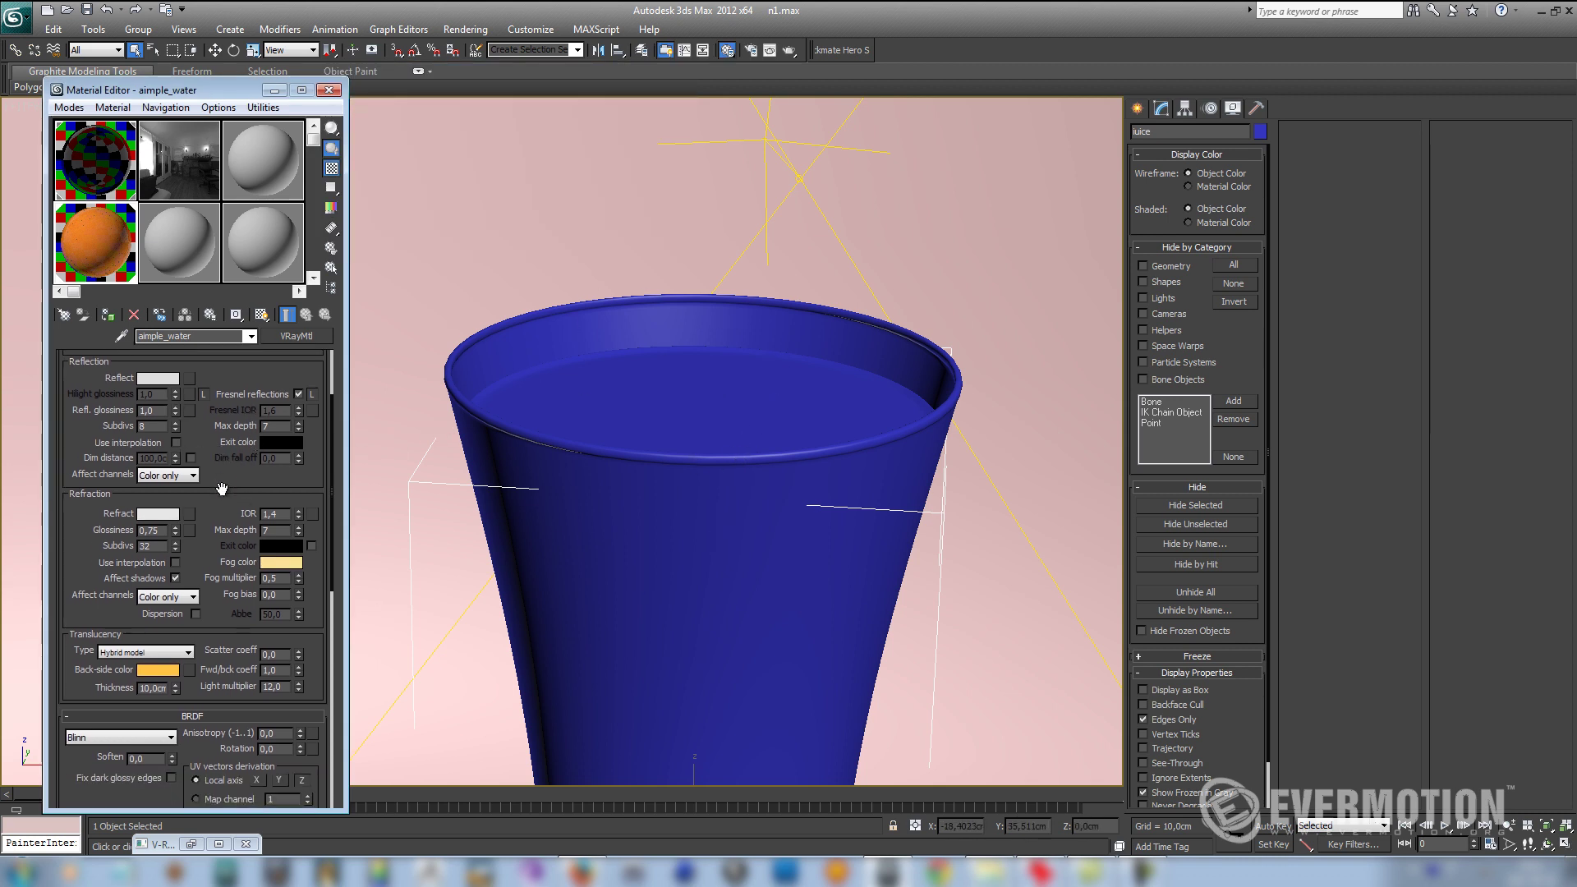
{"action": "left_click_drag", "start_coordinate": [220, 490], "coordinate": [215, 440]}
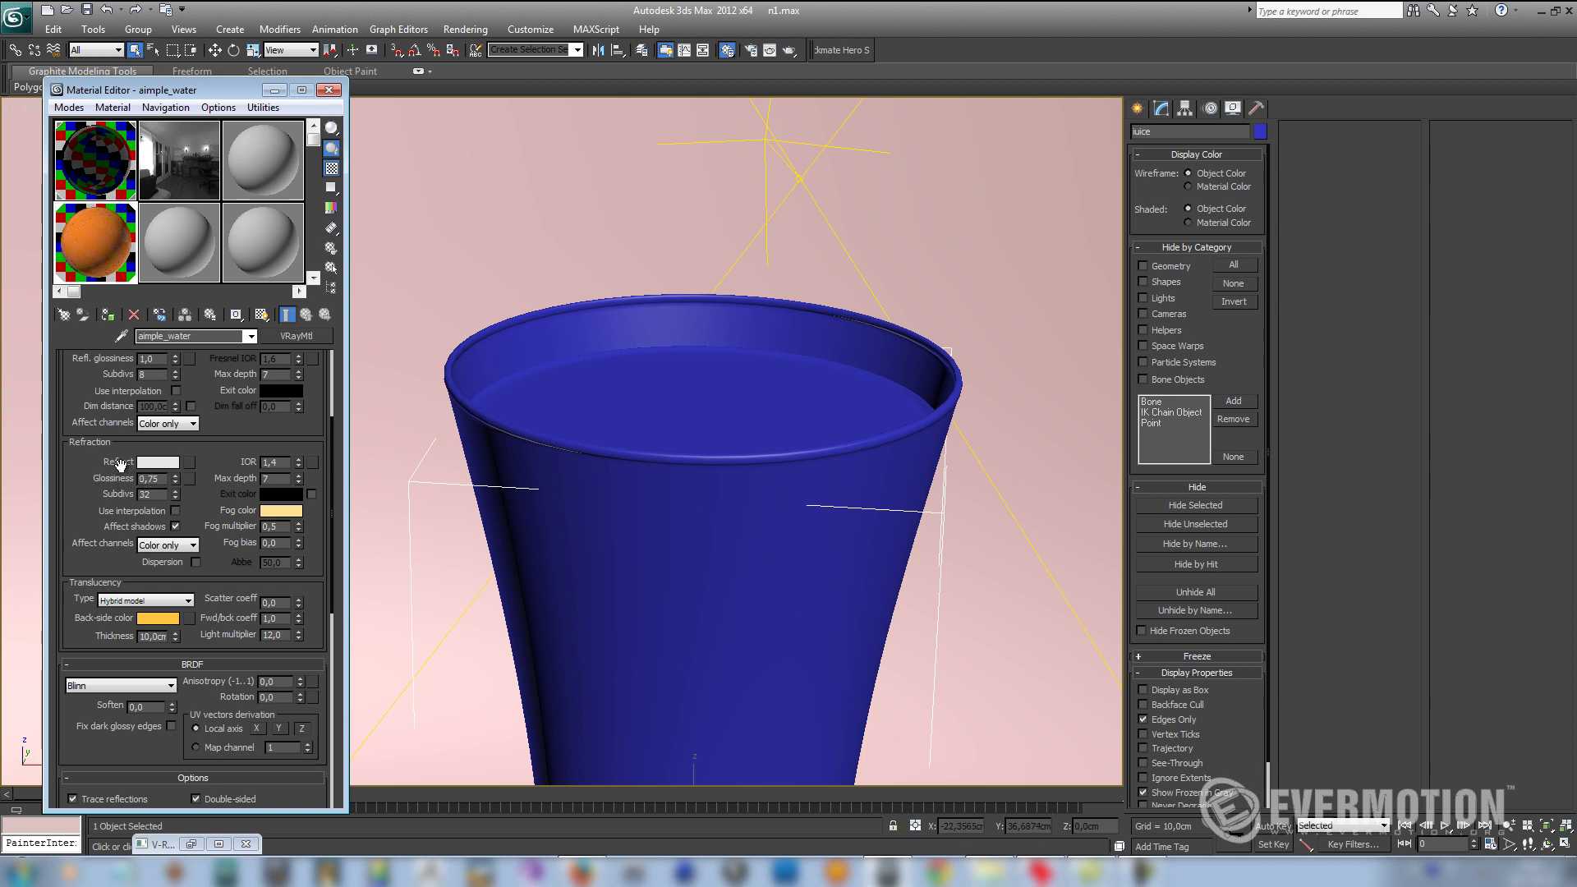
{"action": "left_click", "coordinate": [281, 510]}
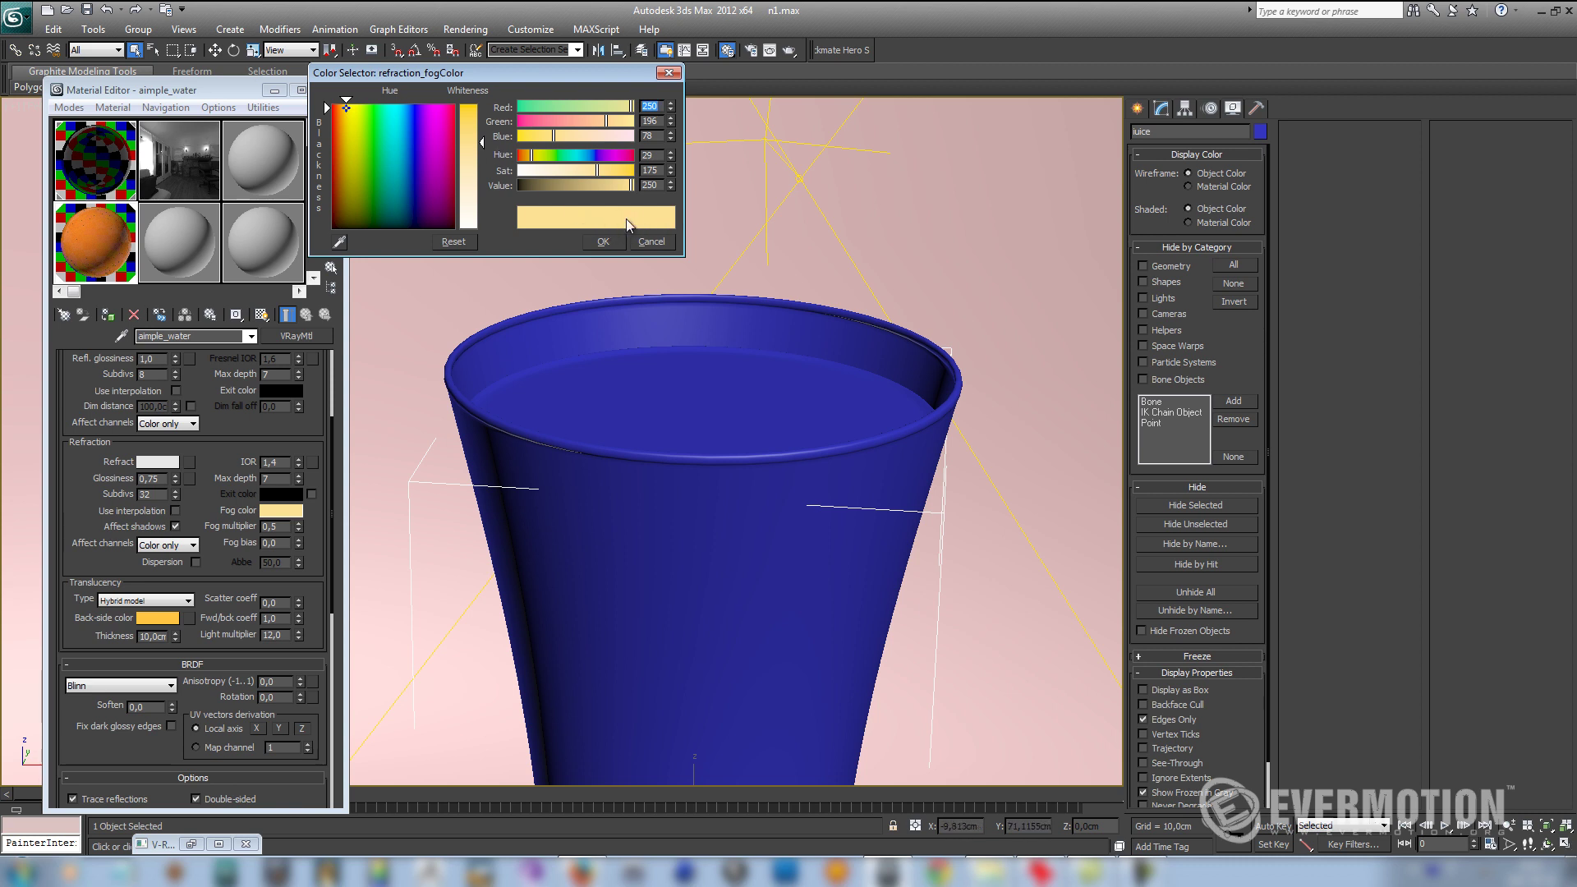
{"action": "left_click", "coordinate": [604, 241]}
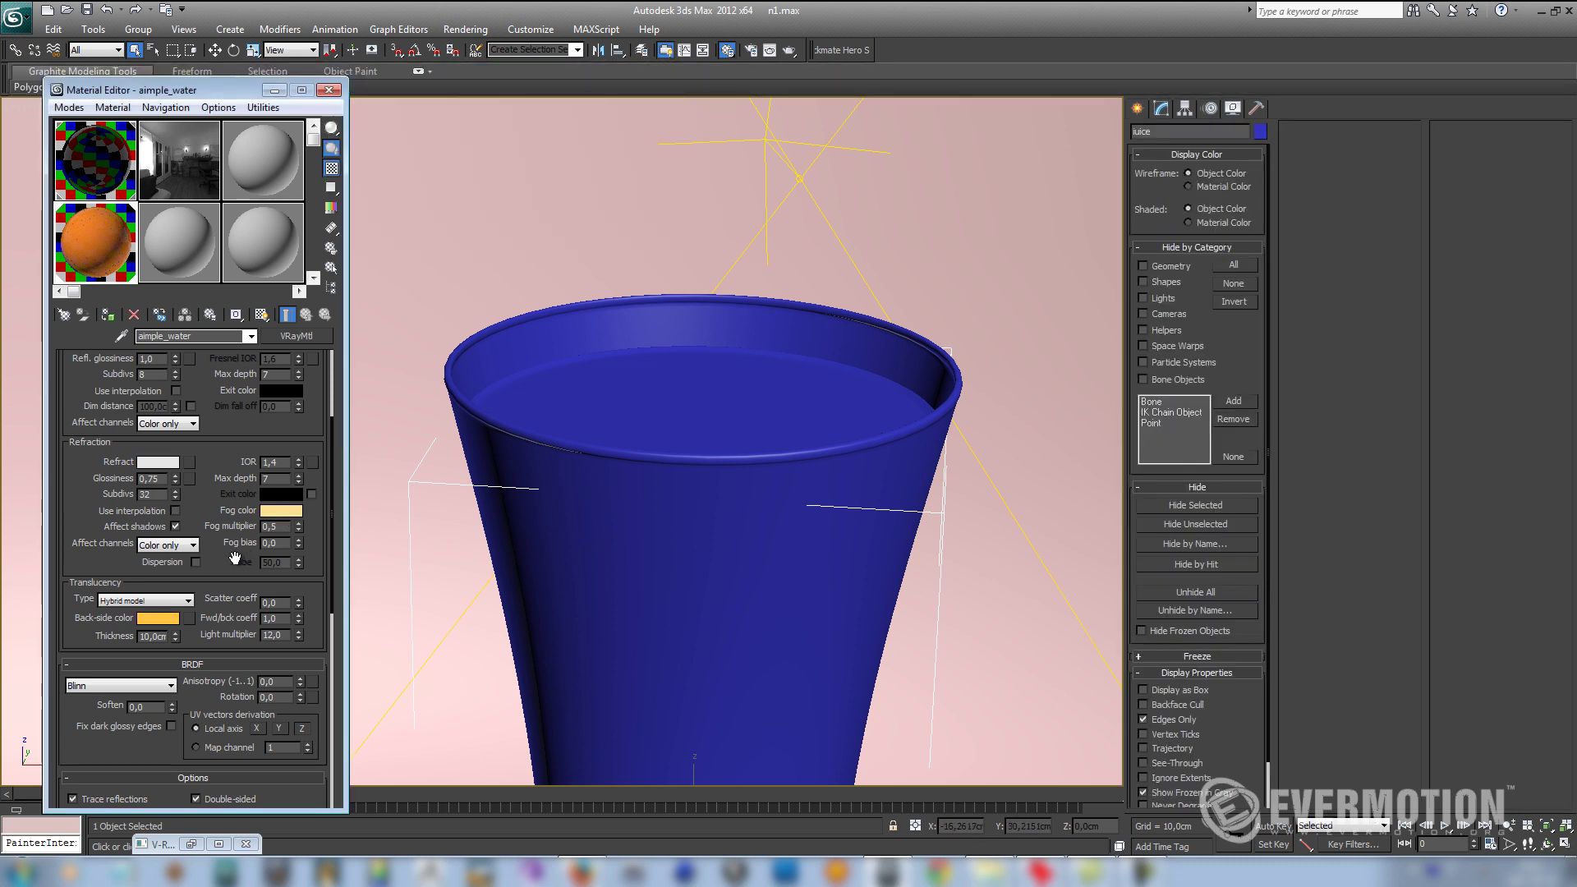
Step: Review the juice material's translucency types, keep Hybrid model selected, and examine the back-side colour, coefficients and thickness
{"action": "scroll", "coordinate": [289, 507], "scroll_direction": "down", "scroll_amount": 1}
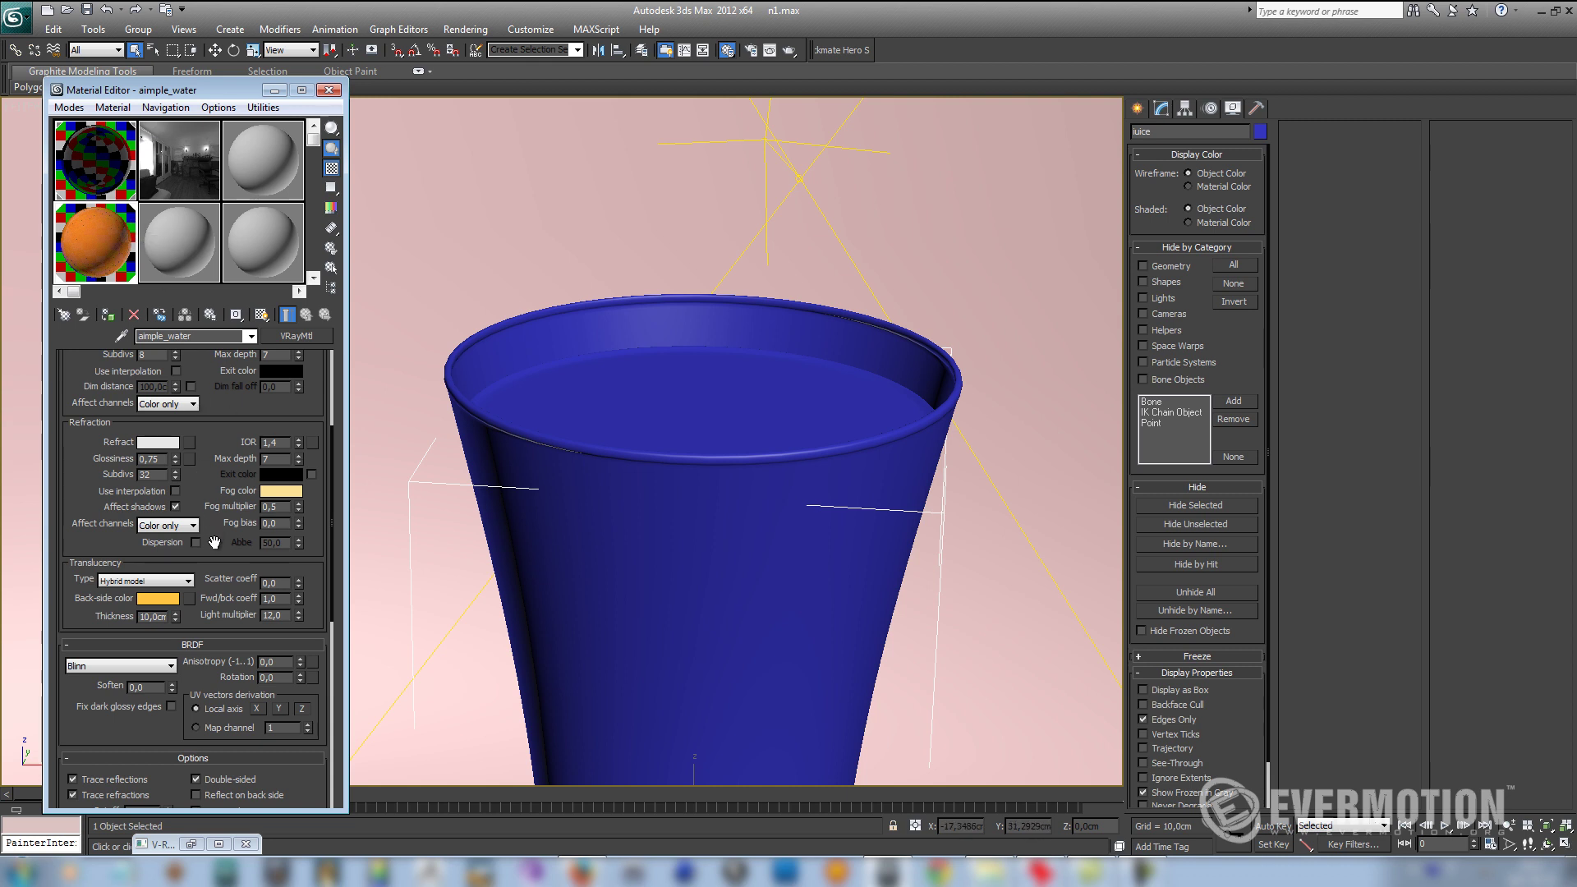
{"action": "left_click_drag", "start_coordinate": [216, 551], "coordinate": [206, 470]}
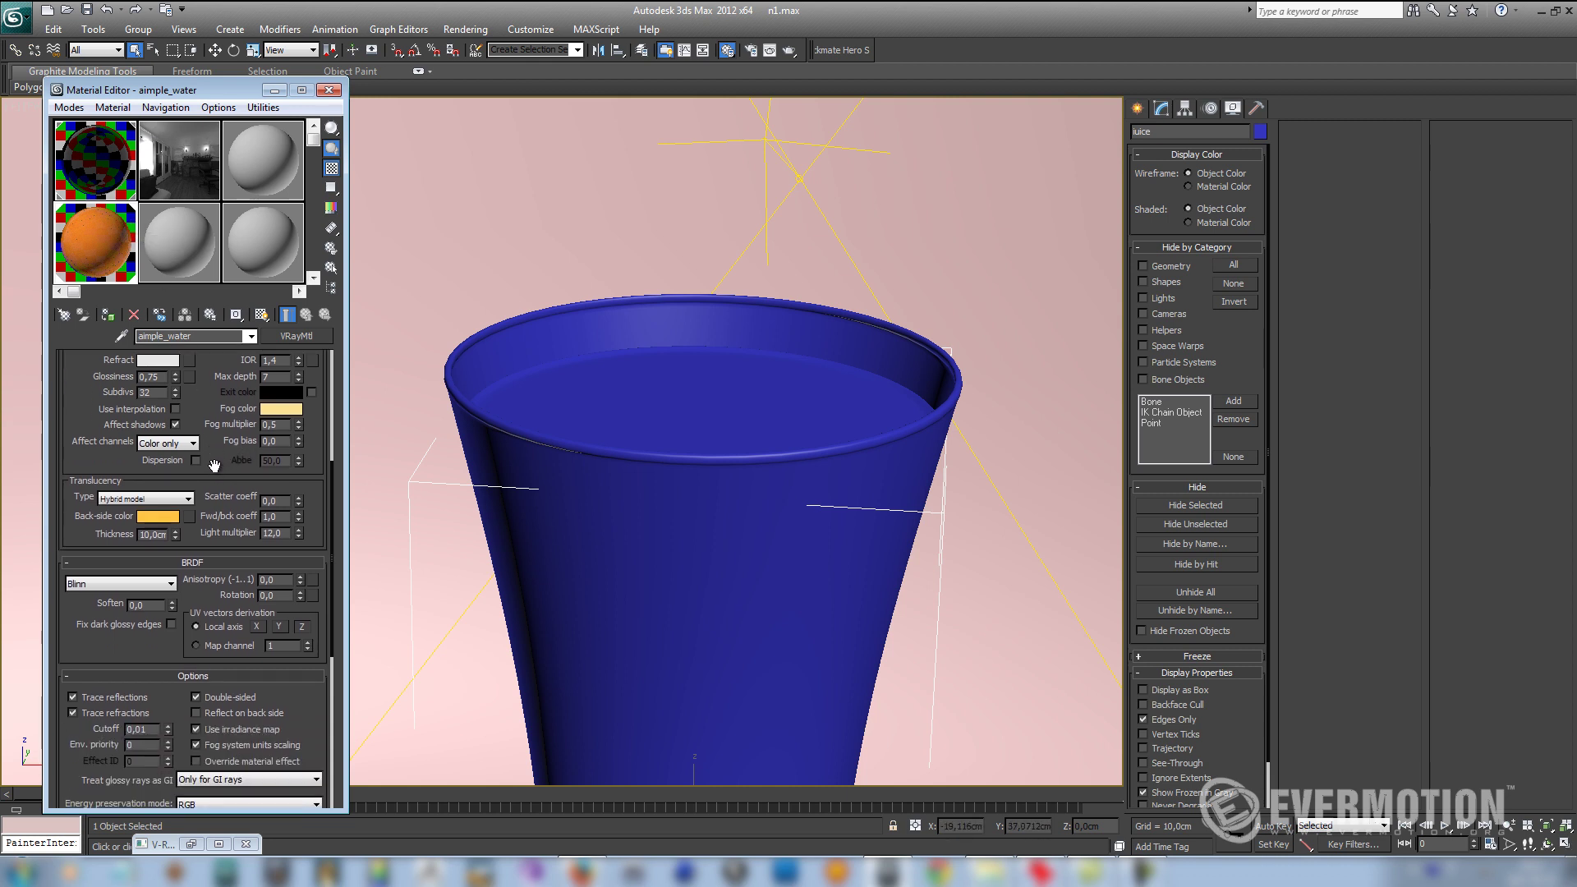
{"action": "left_click", "coordinate": [146, 497]}
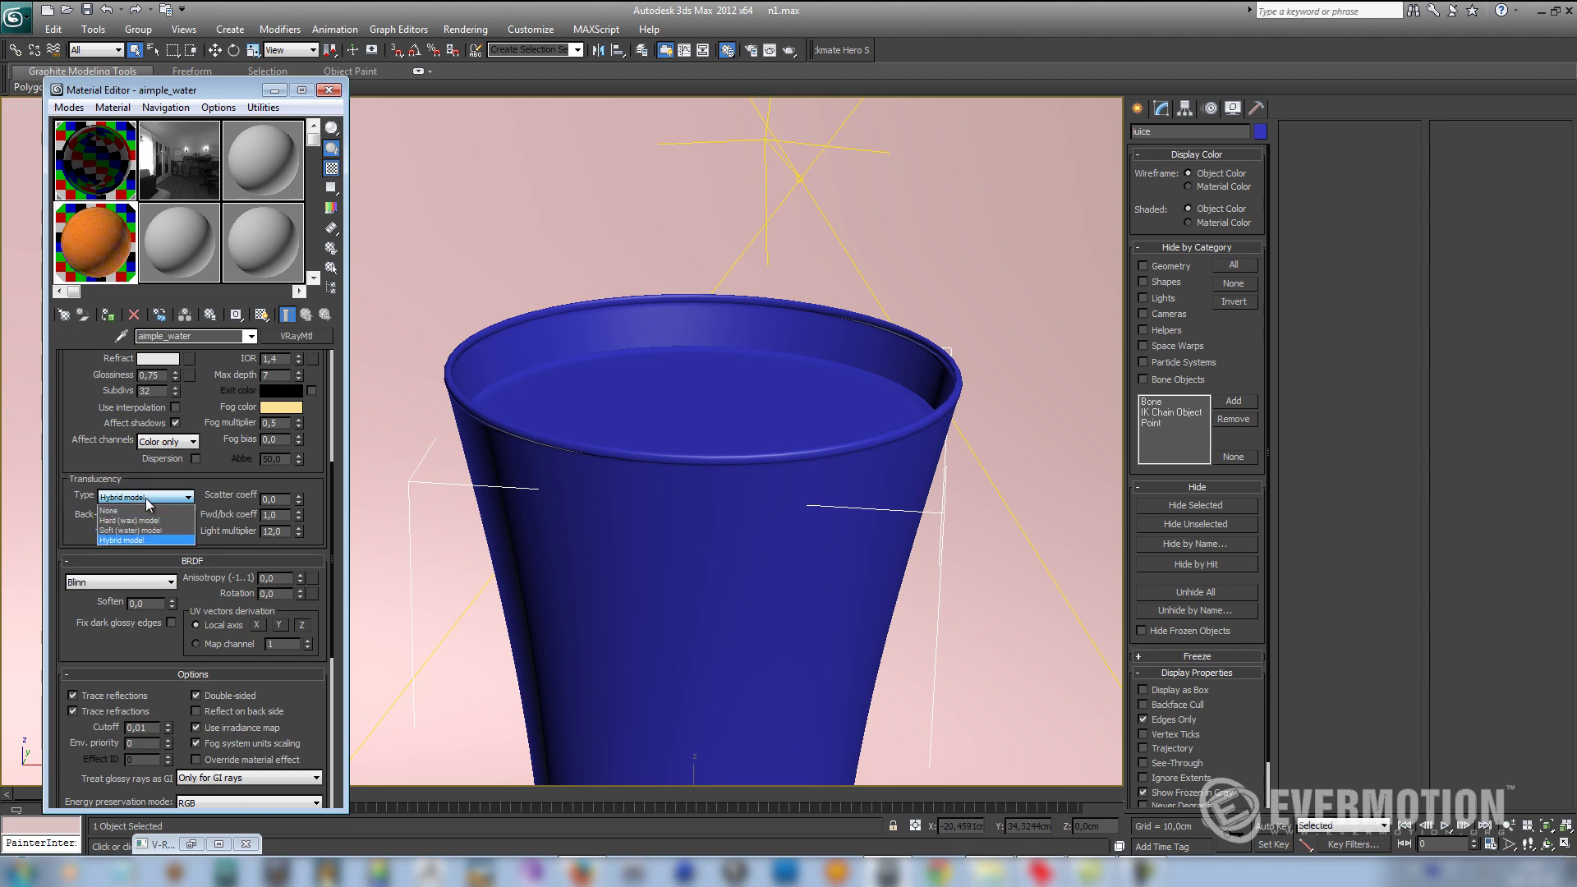
{"action": "left_click", "coordinate": [136, 540]}
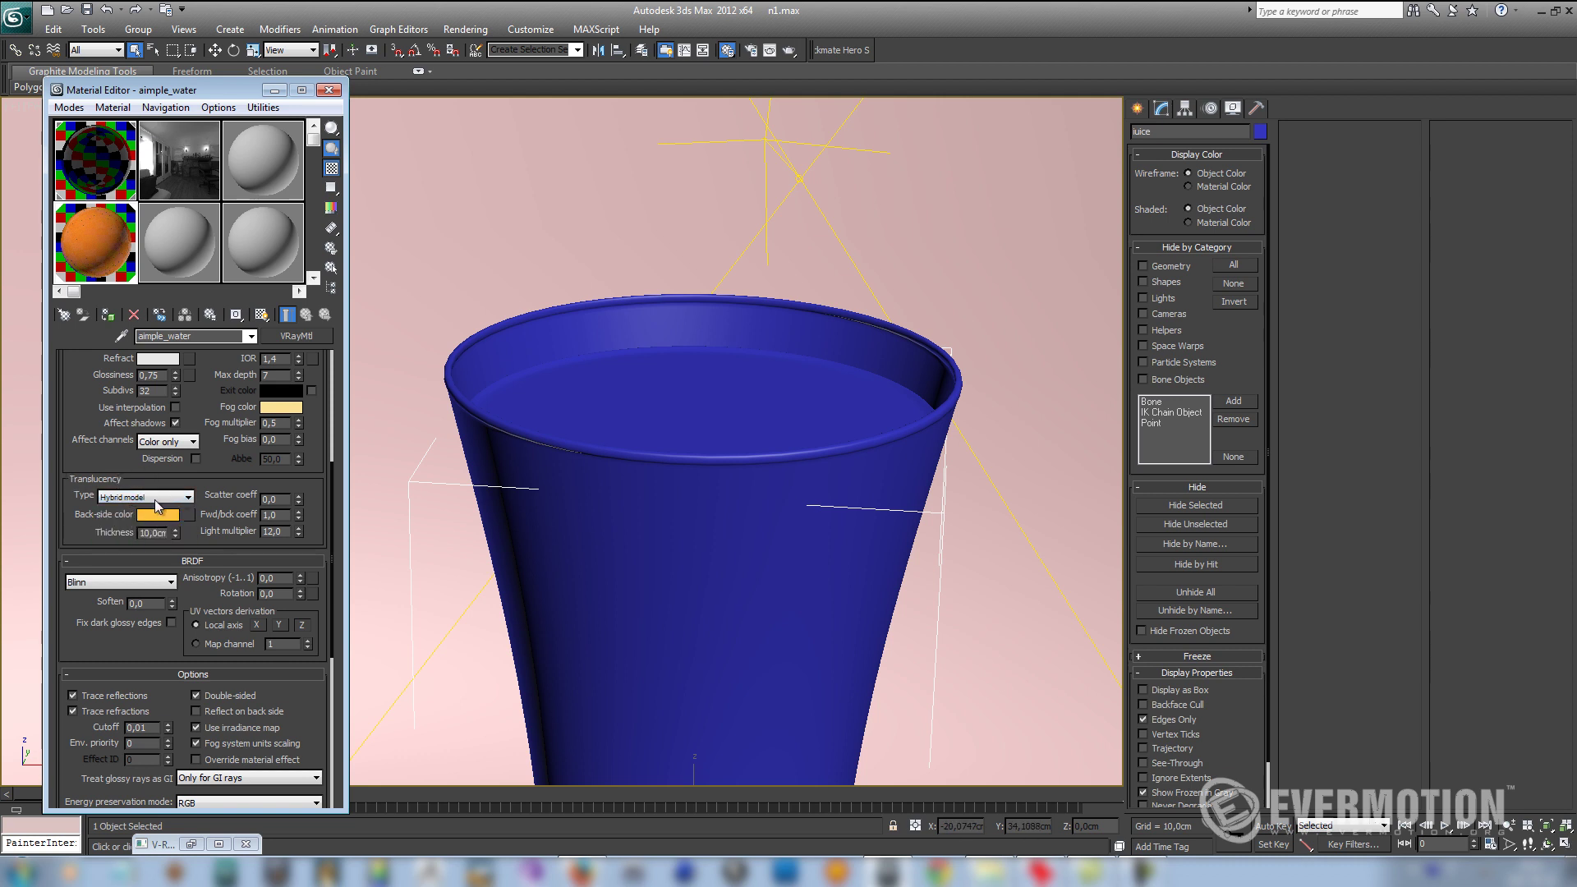
{"action": "left_click_drag", "start_coordinate": [101, 459], "coordinate": [102, 499]}
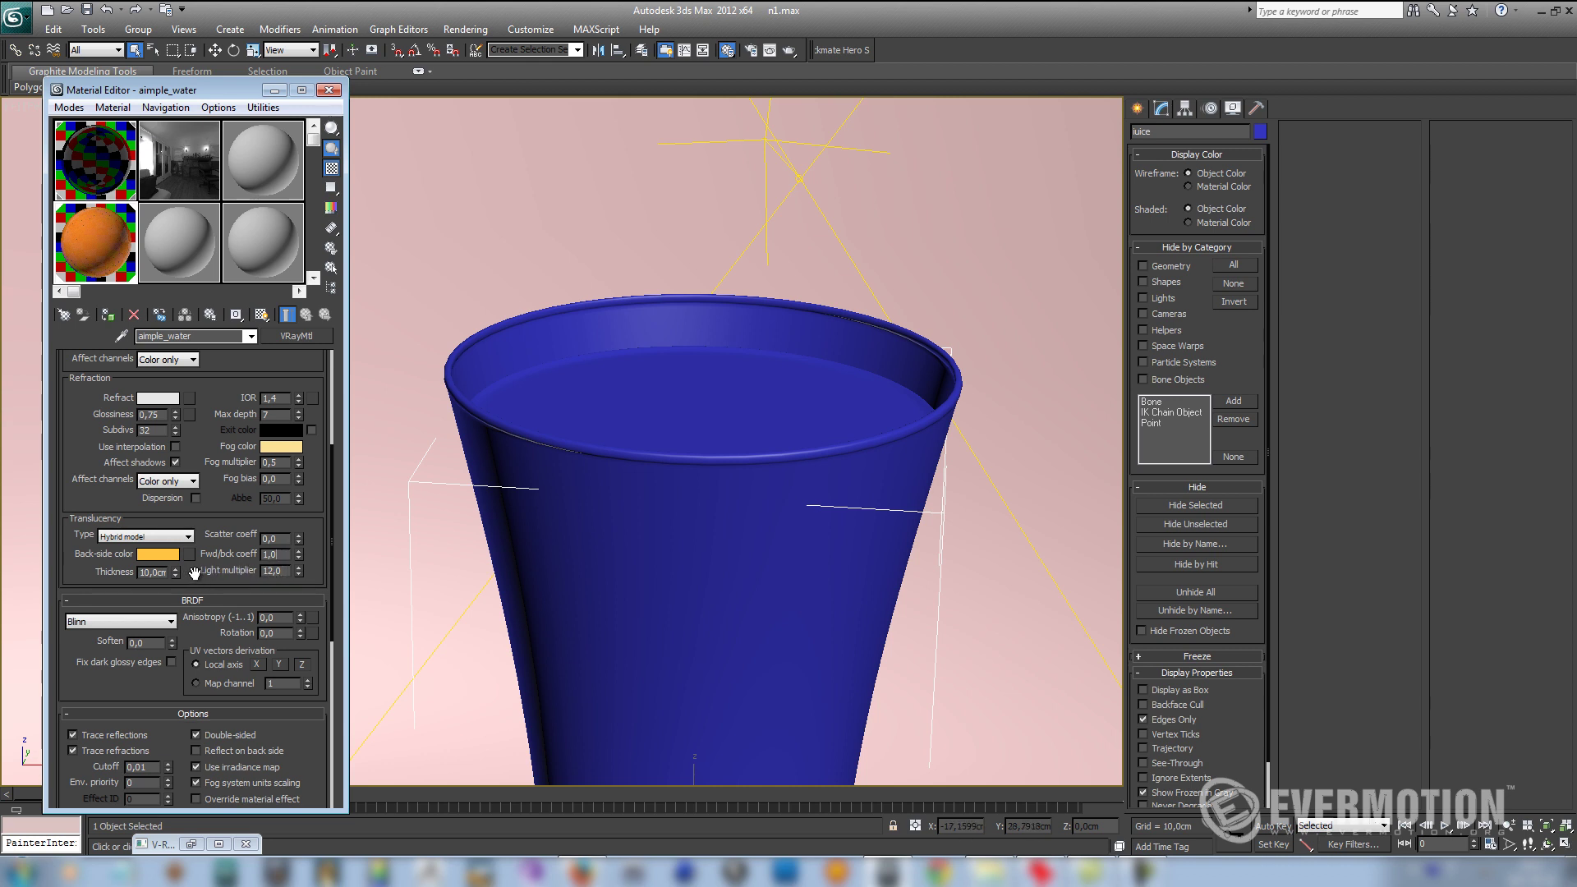
{"action": "left_click_drag", "start_coordinate": [203, 579], "coordinate": [204, 612]}
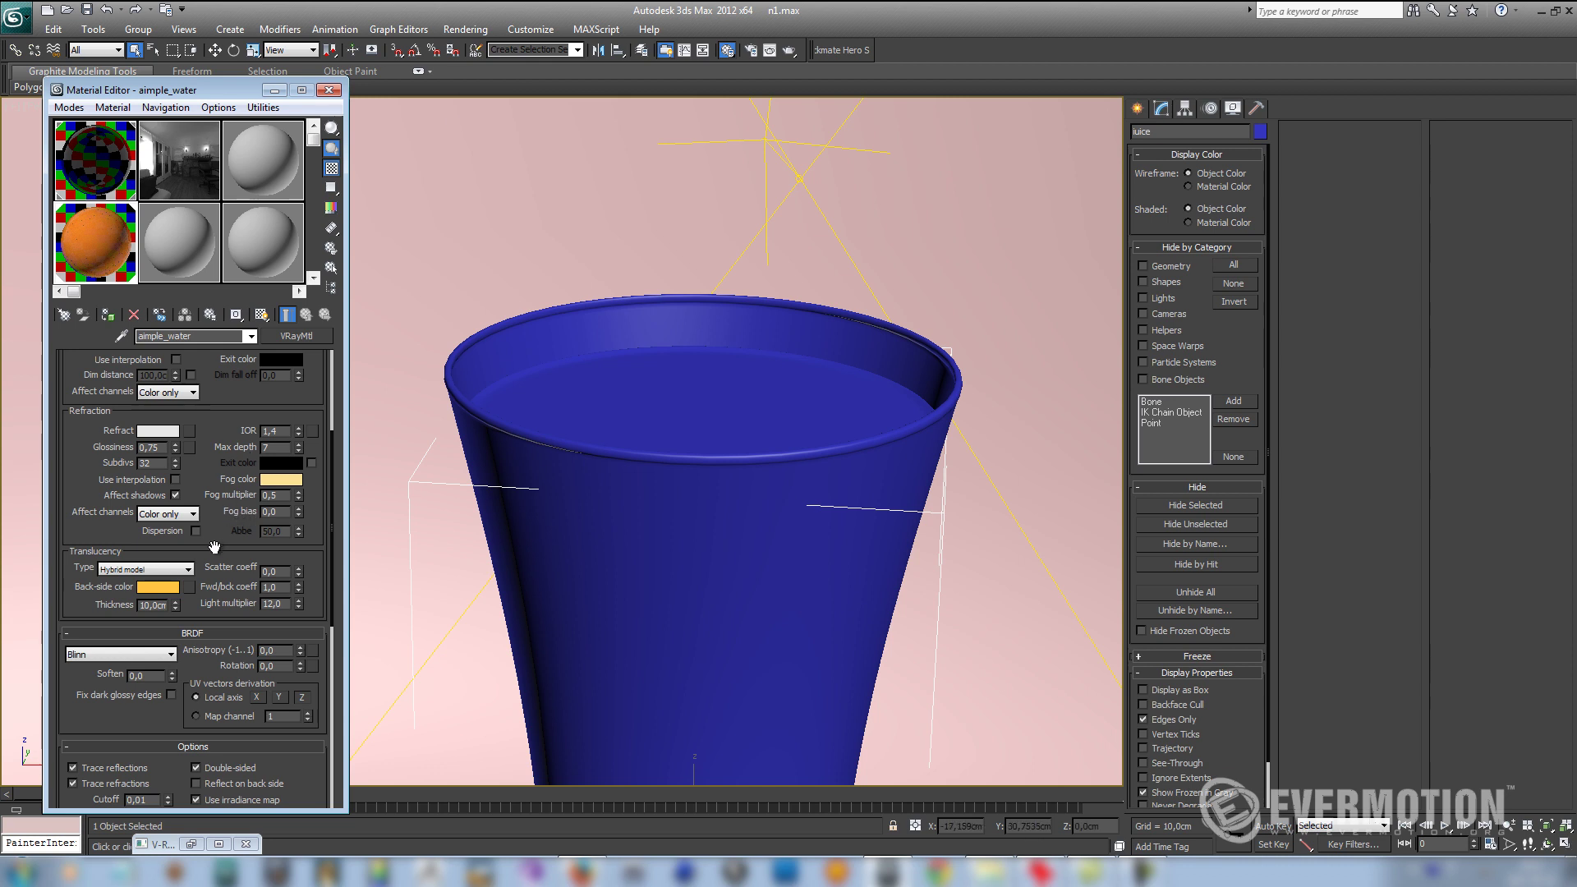
{"action": "double_click", "coordinate": [141, 605]}
Step: Return to the juice material's diffuse and reflection settings and move the Material Editor window clear of the viewport label
{"action": "left_click_drag", "start_coordinate": [223, 394], "coordinate": [207, 497]}
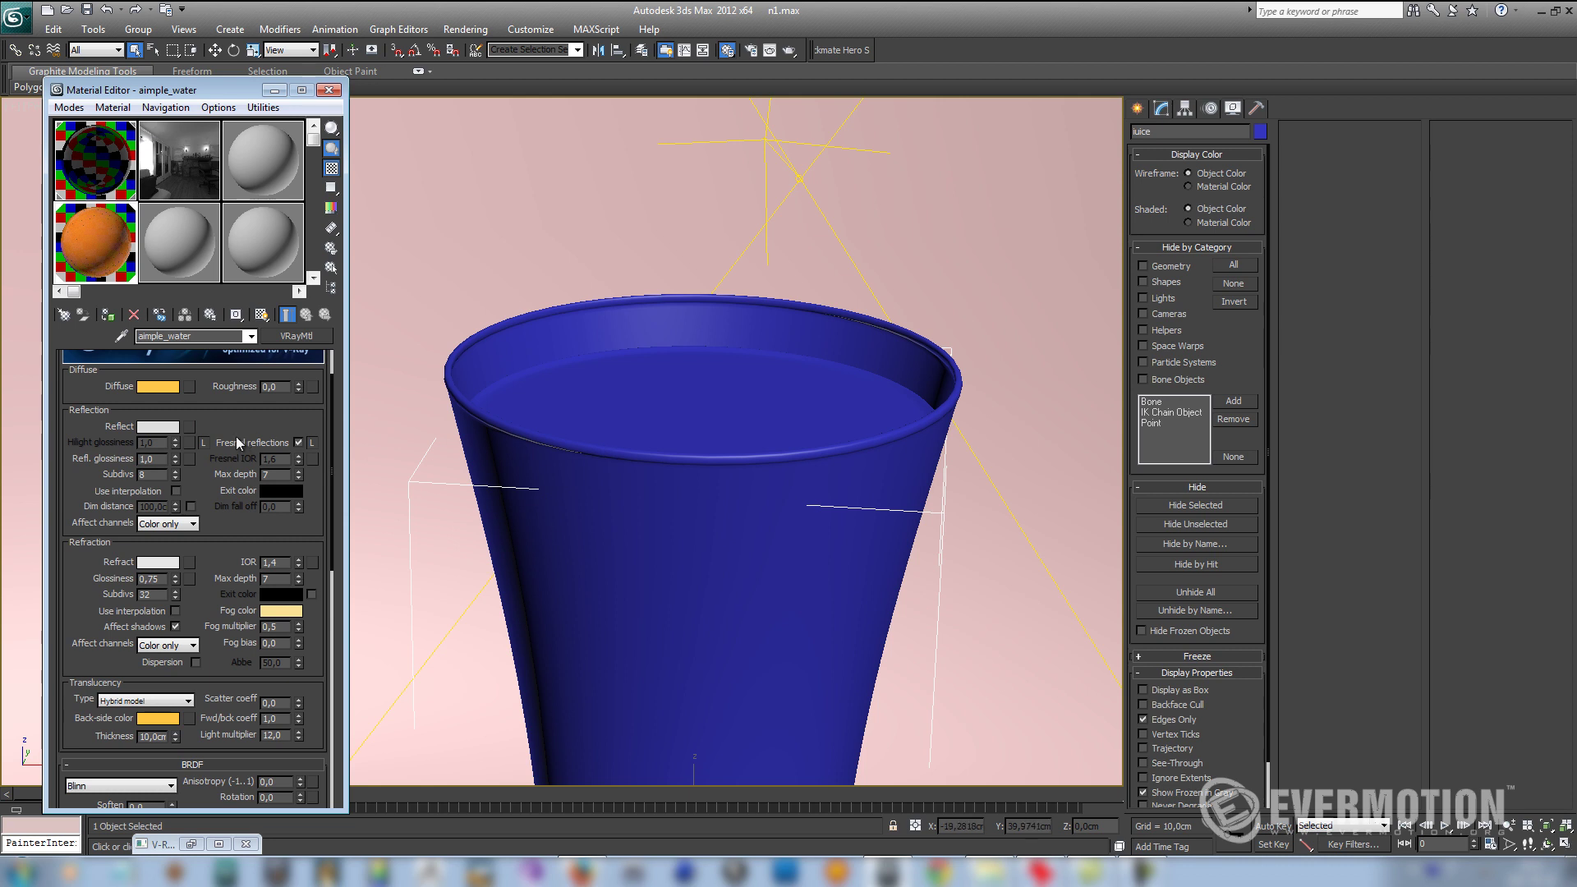
{"action": "left_click_drag", "start_coordinate": [222, 412], "coordinate": [226, 463]}
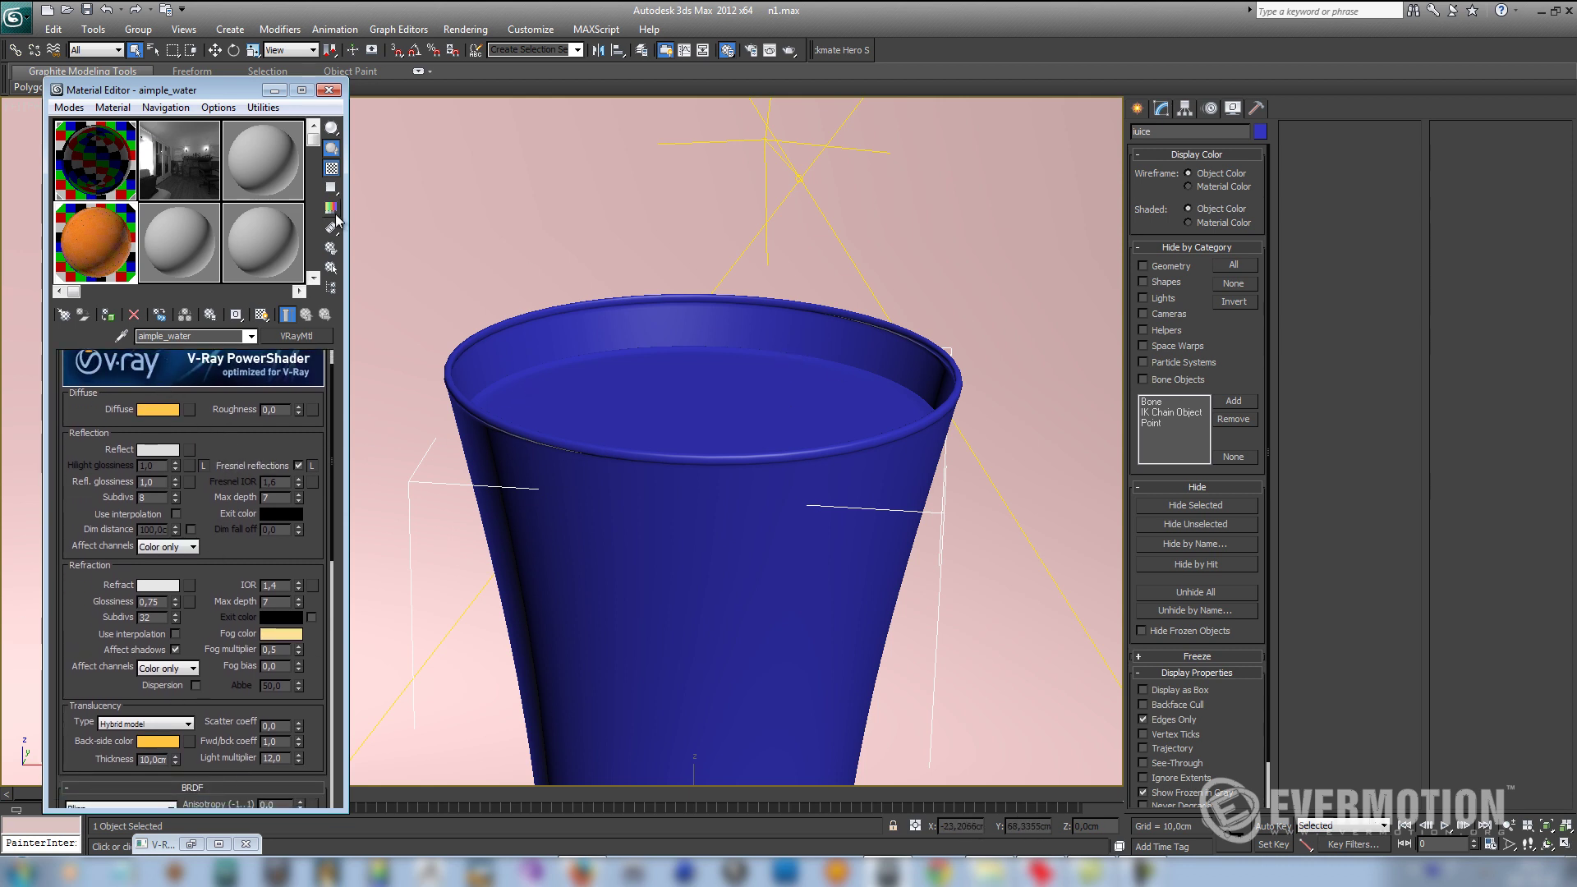
{"action": "left_click_drag", "start_coordinate": [96, 92], "coordinate": [154, 95]}
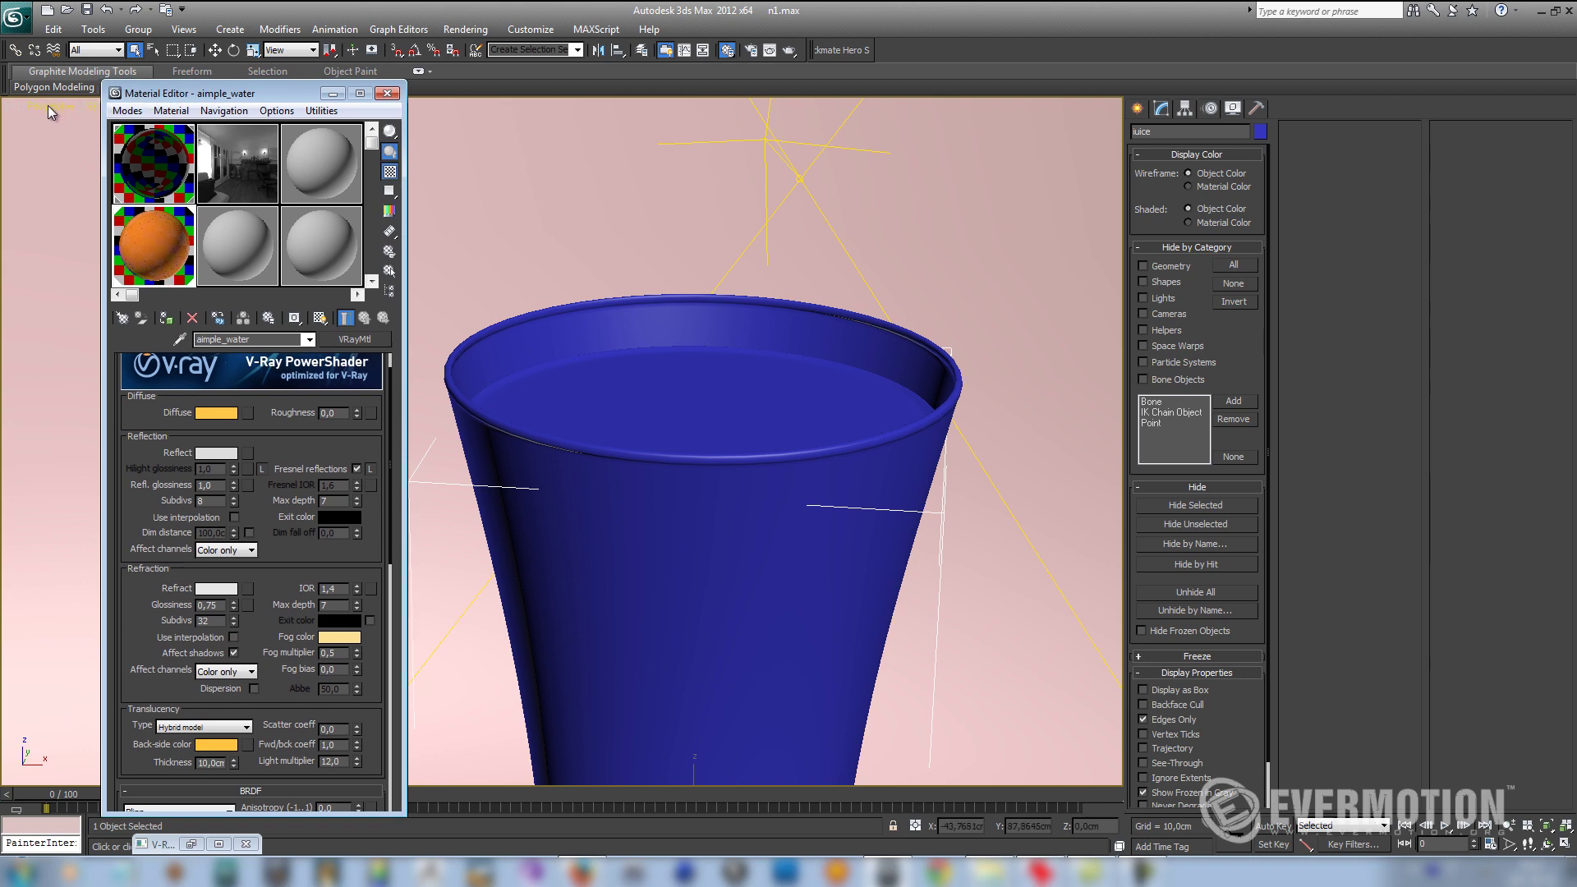
Step: Render the juice glass from the VRayPhysicalCamera002 view and close the frame buffer after the render
{"action": "left_click", "coordinate": [47, 105]}
{"action": "mouse_move", "coordinate": [62, 123]}
{"action": "left_click", "coordinate": [309, 127]}
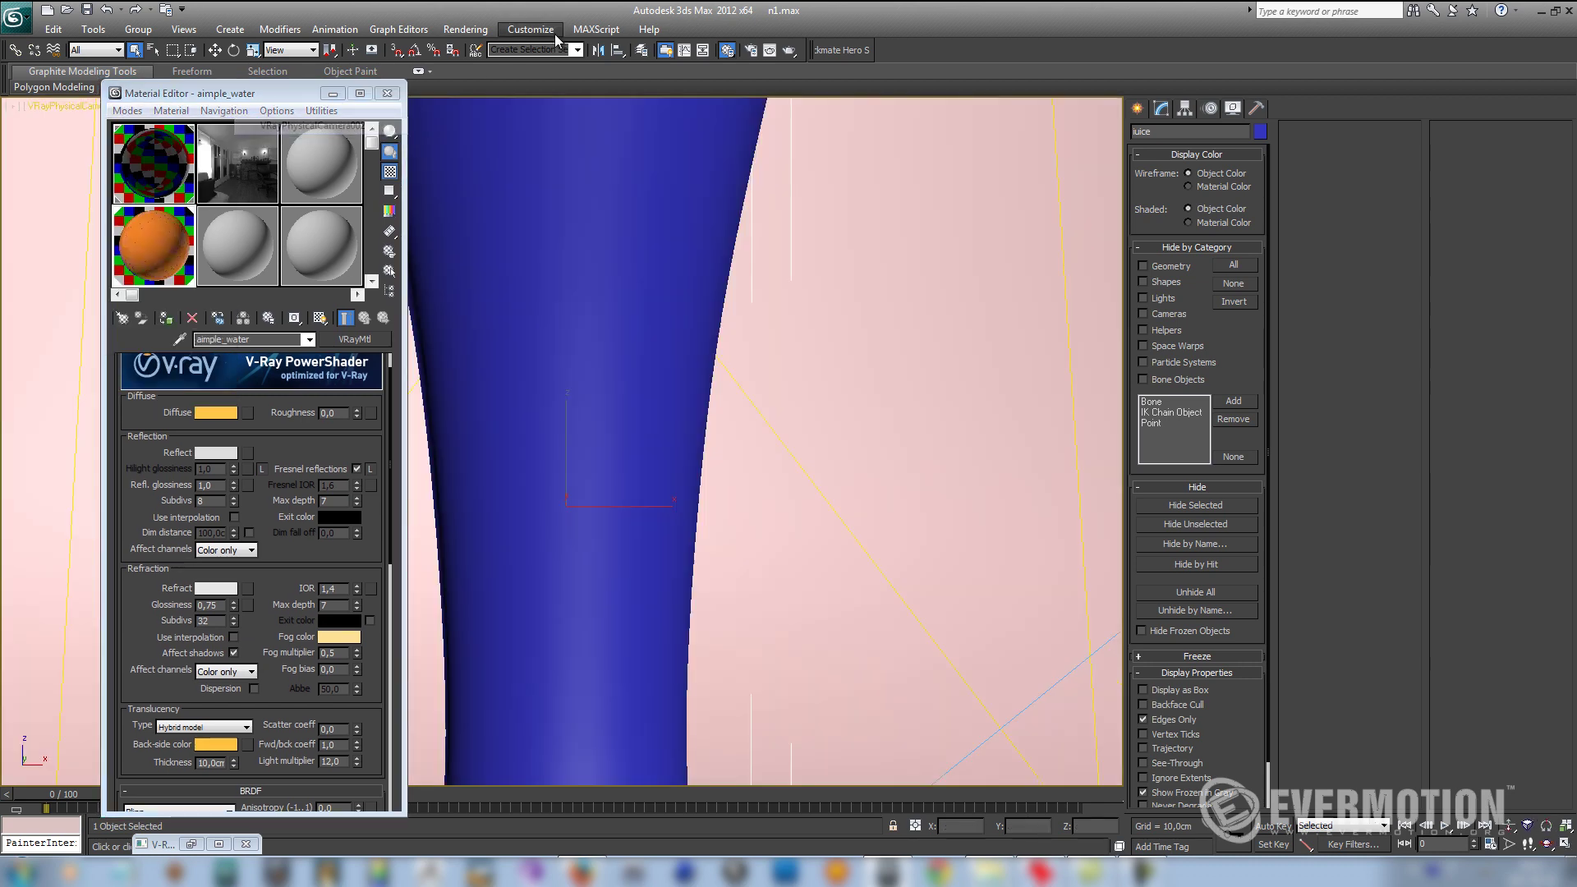
{"action": "left_click", "coordinate": [466, 29]}
{"action": "left_click", "coordinate": [481, 52]}
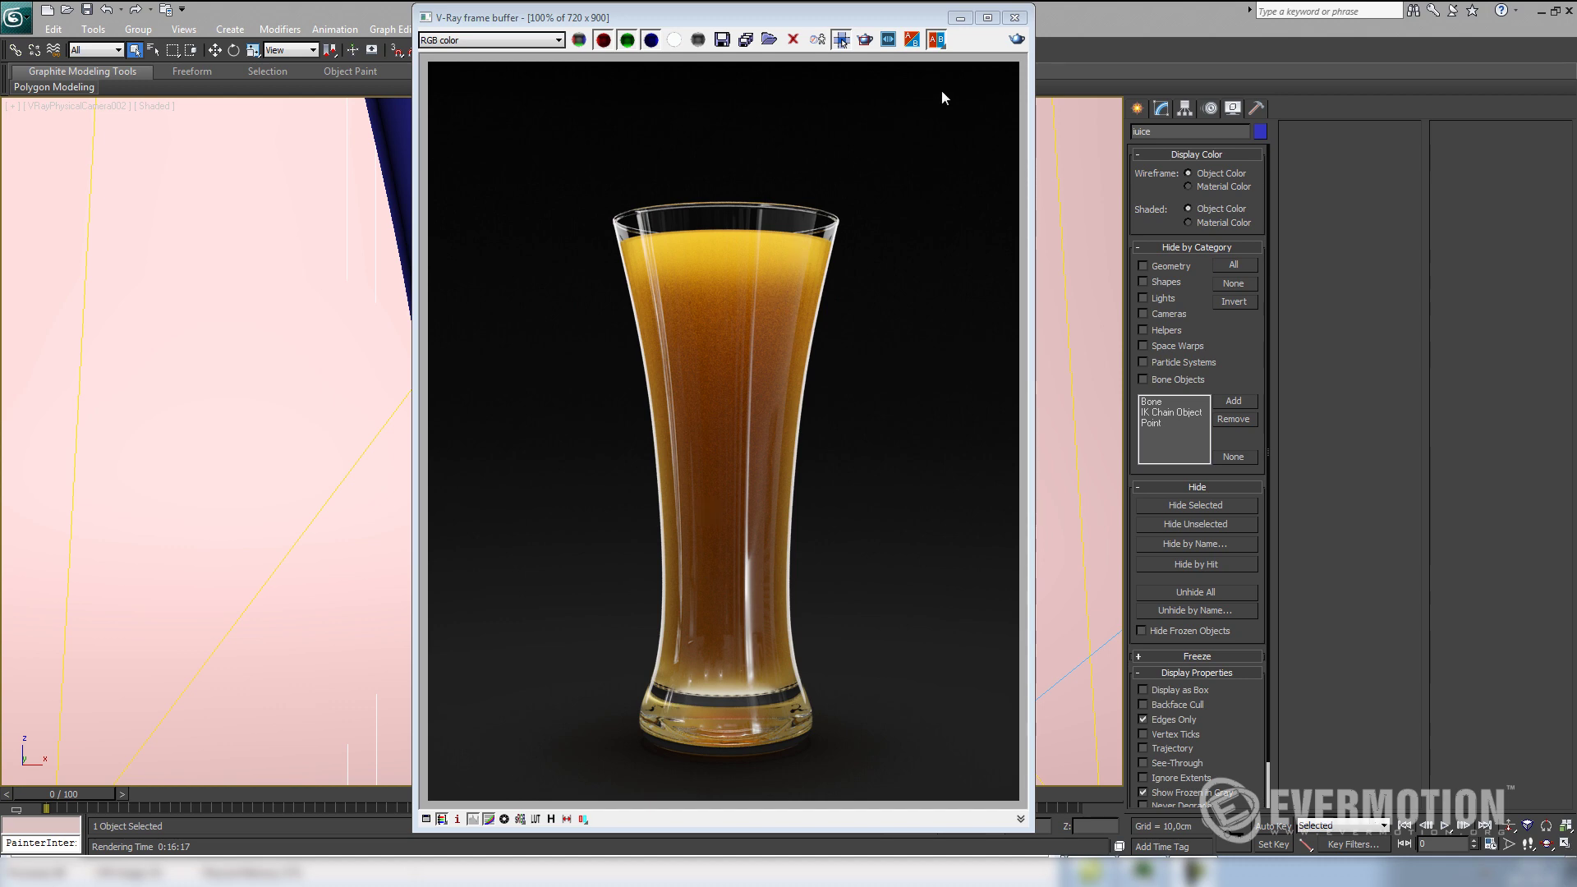
{"action": "left_click", "coordinate": [1014, 18]}
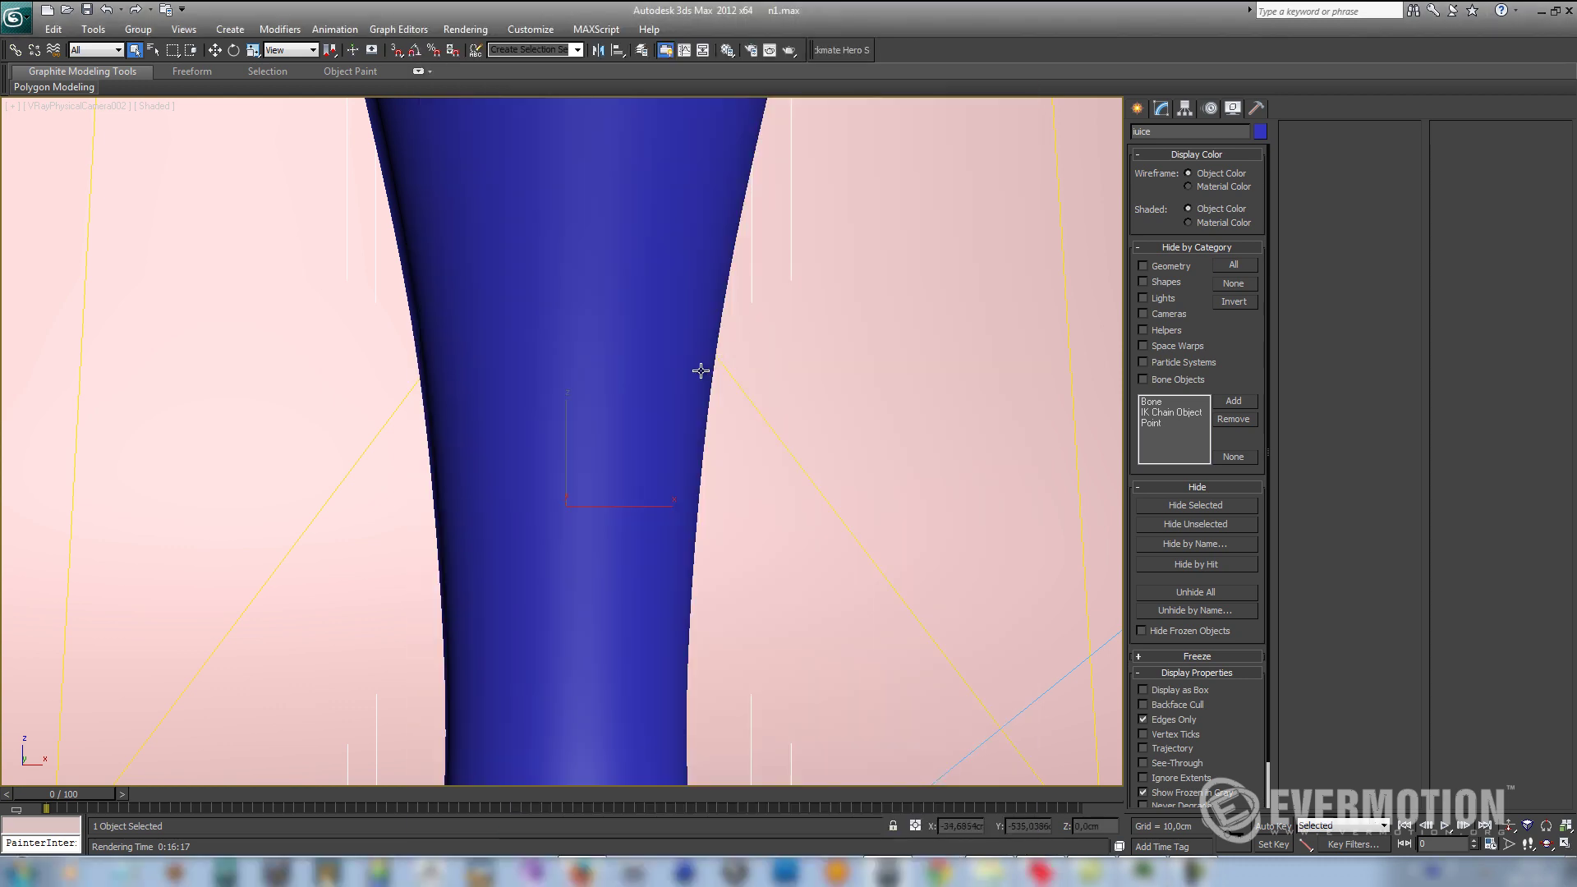
Step: Show the whole scene in a wireframe perspective view and turn on the VRayLight004 plane light beside the backdrop
{"action": "key", "text": "p"}
{"action": "scroll", "coordinate": [700, 371], "scroll_direction": "down", "scroll_amount": 12}
{"action": "middle_click_drag", "start_coordinate": [600, 392], "coordinate": [584, 467], "text": "alt"}
{"action": "scroll", "coordinate": [585, 466], "scroll_direction": "down", "scroll_amount": 4}
{"action": "key", "text": "F3"}
{"action": "left_click", "coordinate": [364, 429]}
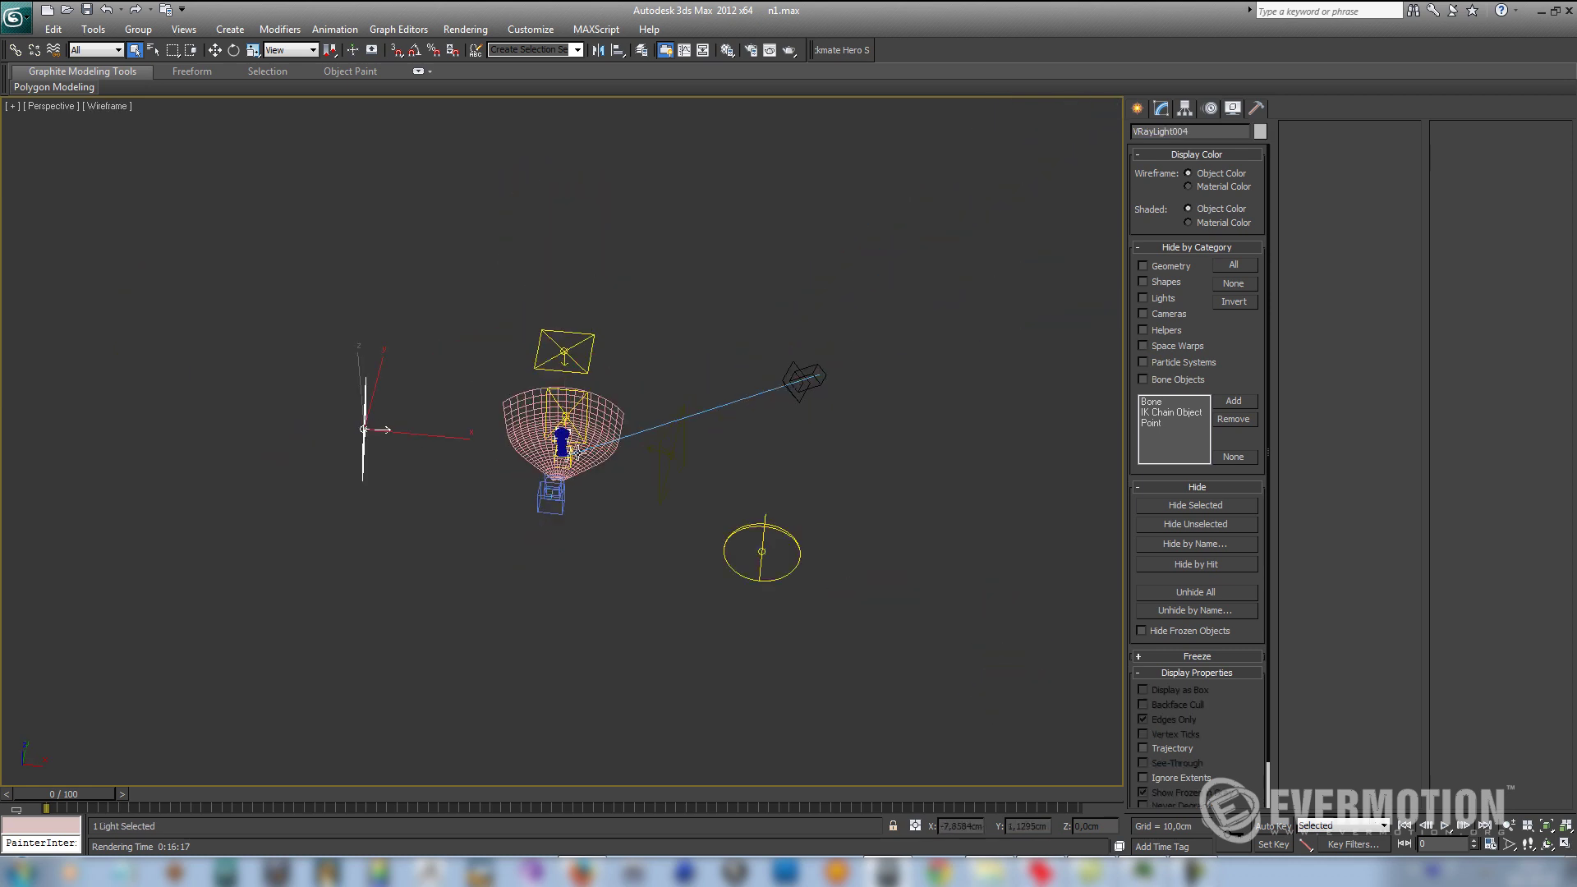
{"action": "left_click", "coordinate": [1161, 108]}
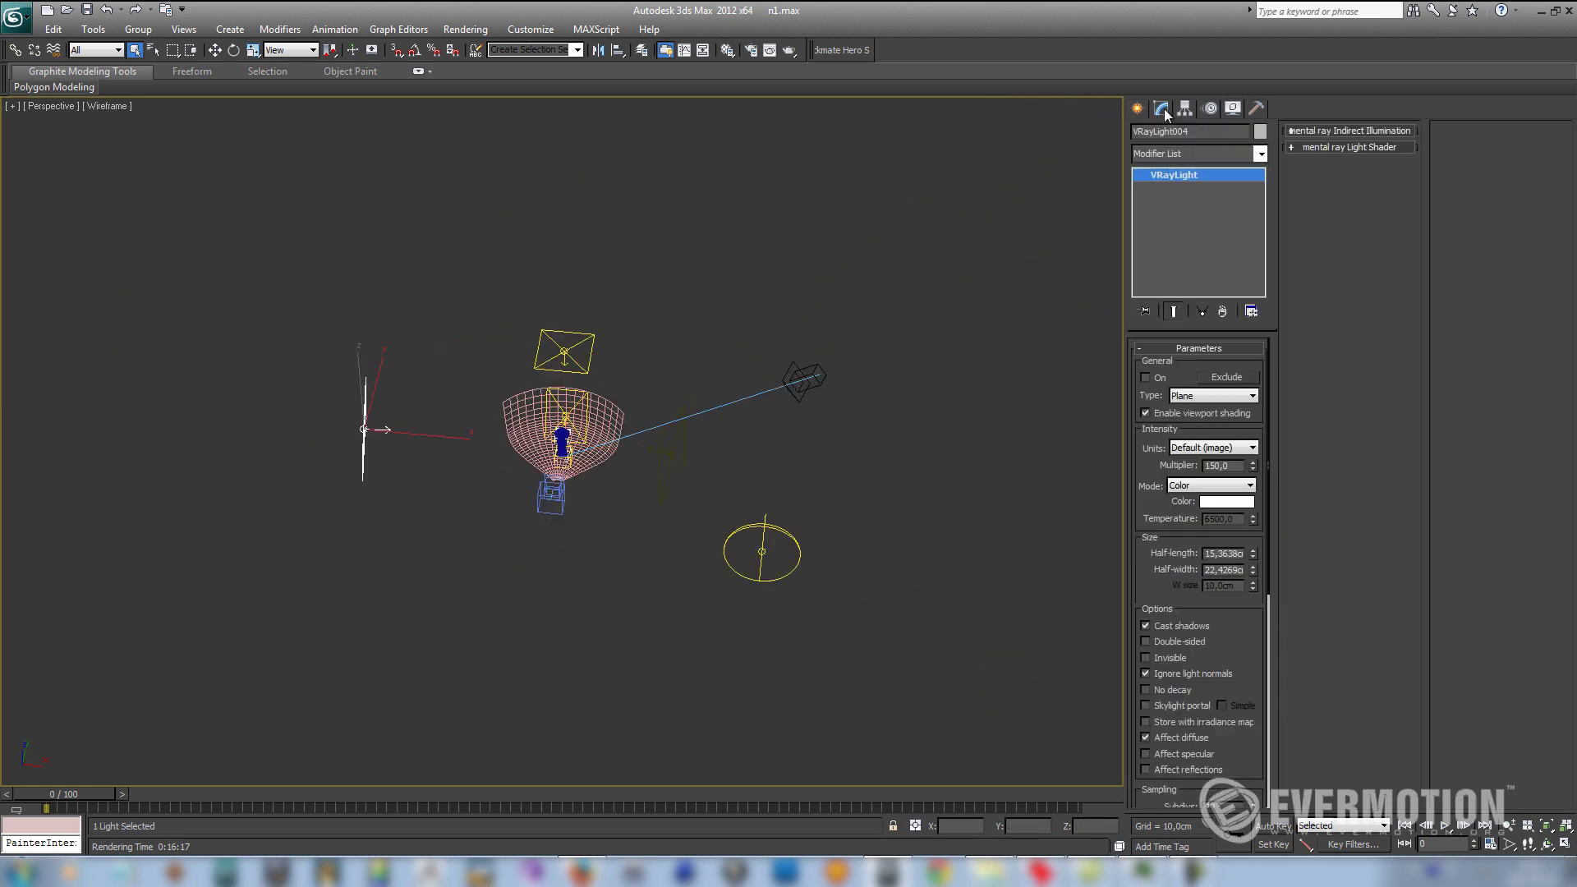
{"action": "left_click", "coordinate": [1161, 378]}
Step: Examine how the plane lights are arranged around the glass and compare the parameters of VRayLight001 and VRayLight004
{"action": "middle_click_drag", "start_coordinate": [923, 437], "coordinate": [855, 423], "text": "alt"}
{"action": "scroll", "coordinate": [827, 408], "scroll_direction": "up", "scroll_amount": 4}
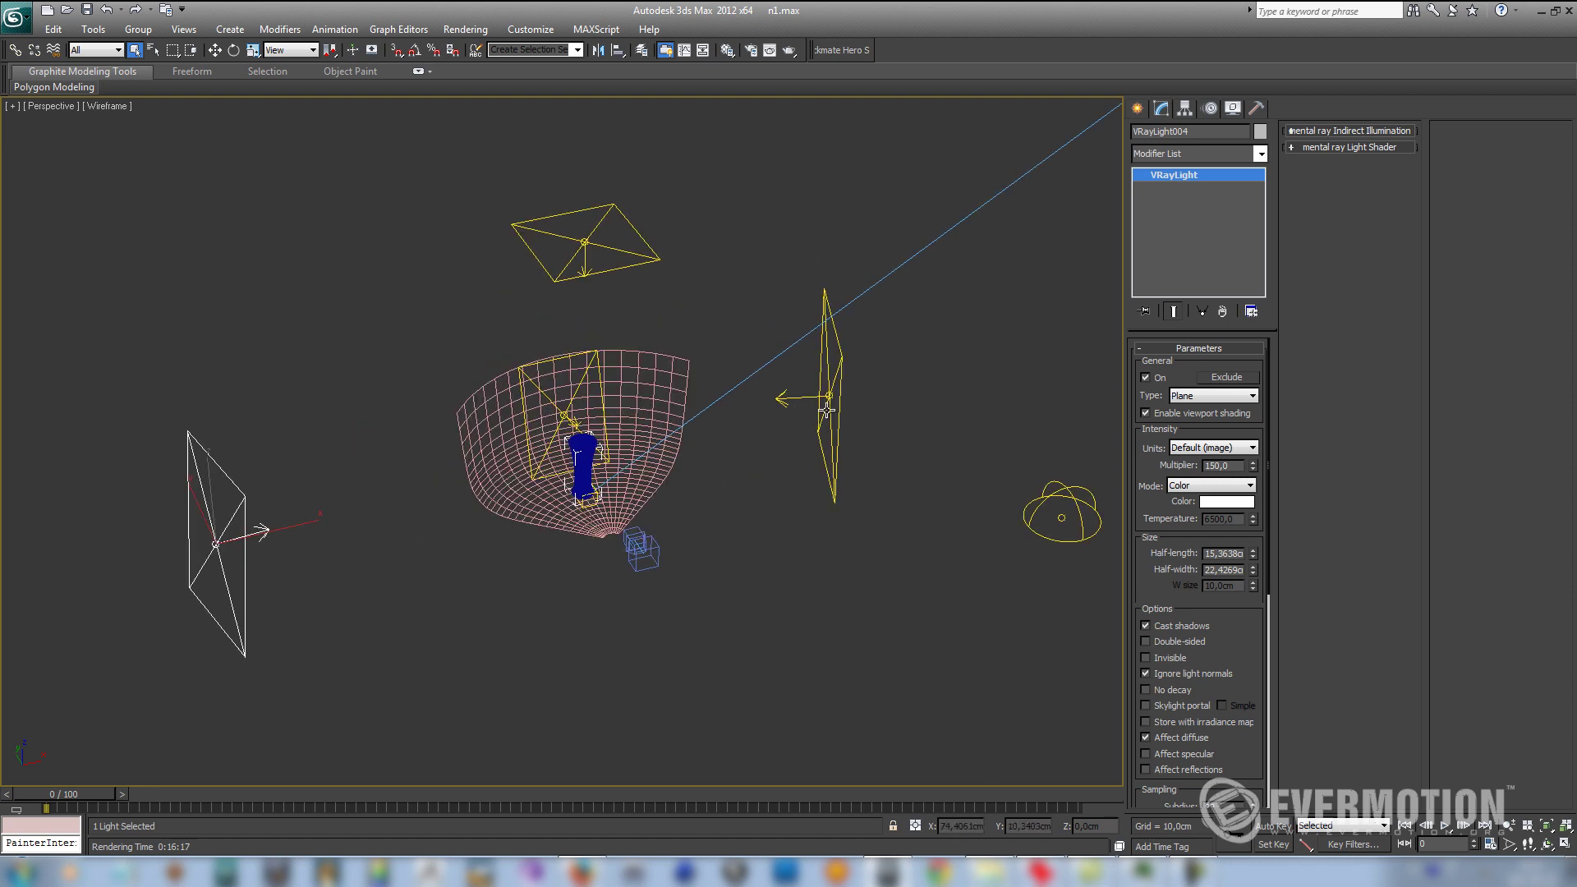
{"action": "left_click", "coordinate": [828, 409]}
{"action": "middle_click_drag", "start_coordinate": [994, 417], "coordinate": [912, 460], "text": "alt"}
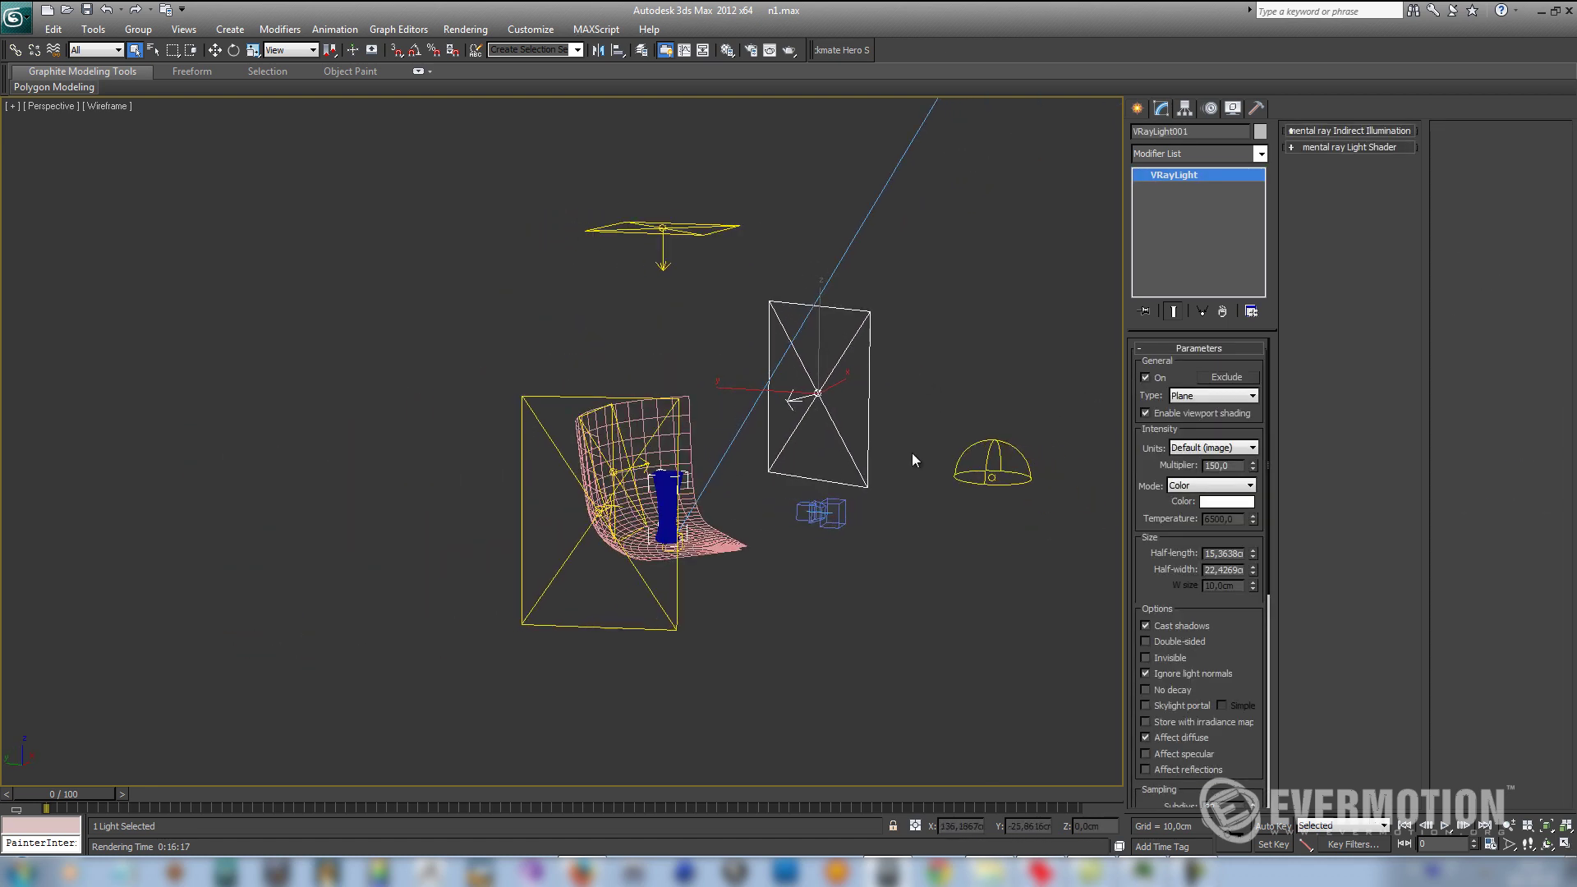
{"action": "left_click", "coordinate": [677, 602]}
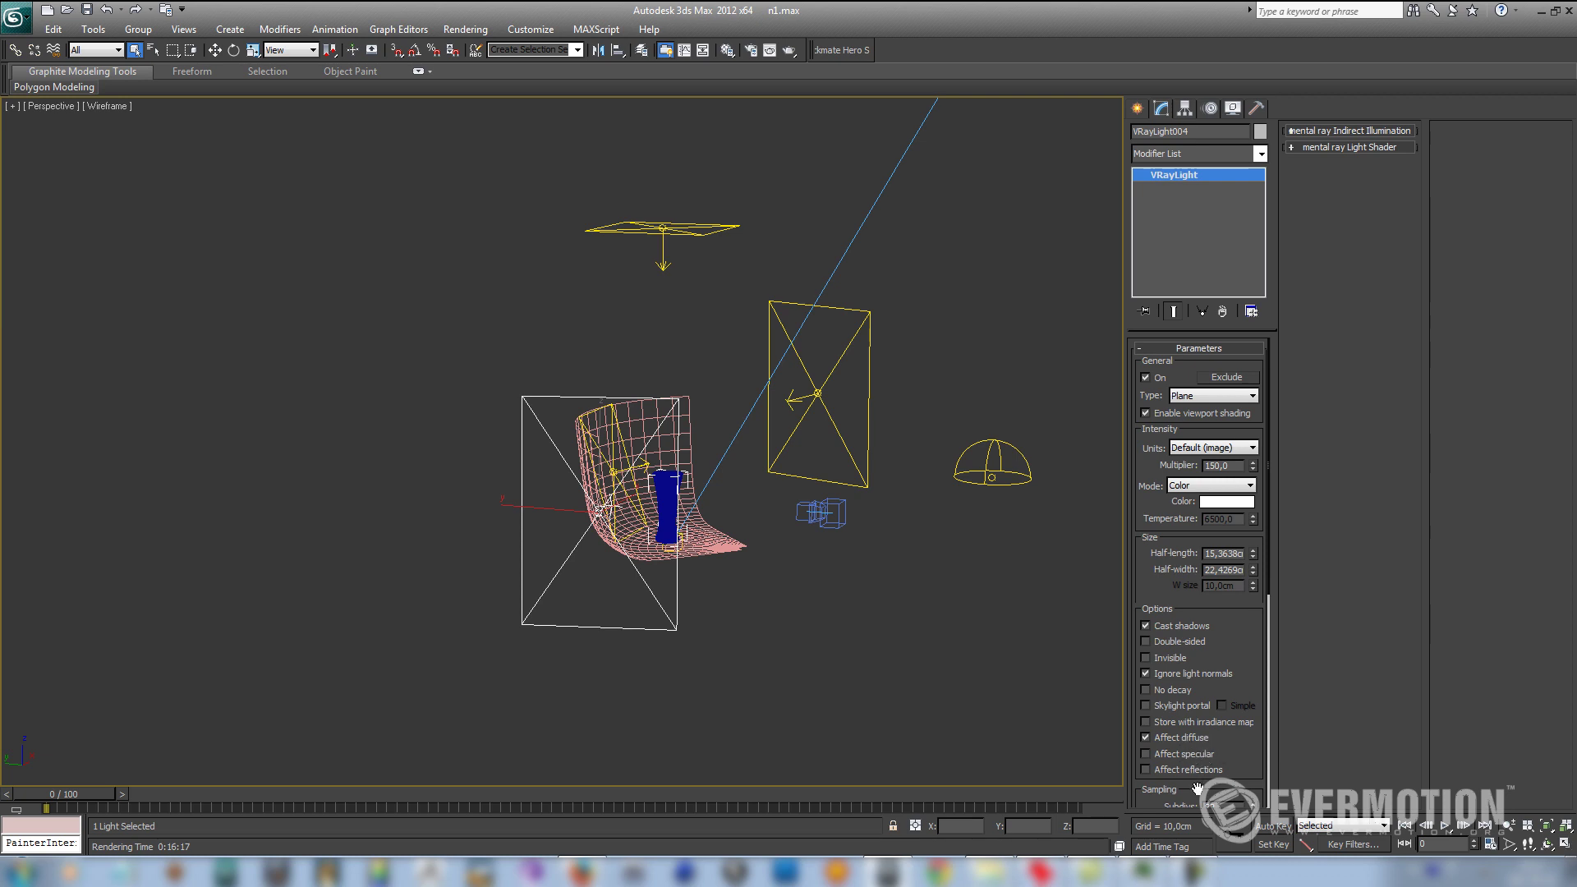
{"action": "middle_click_drag", "start_coordinate": [774, 541], "coordinate": [748, 544]}
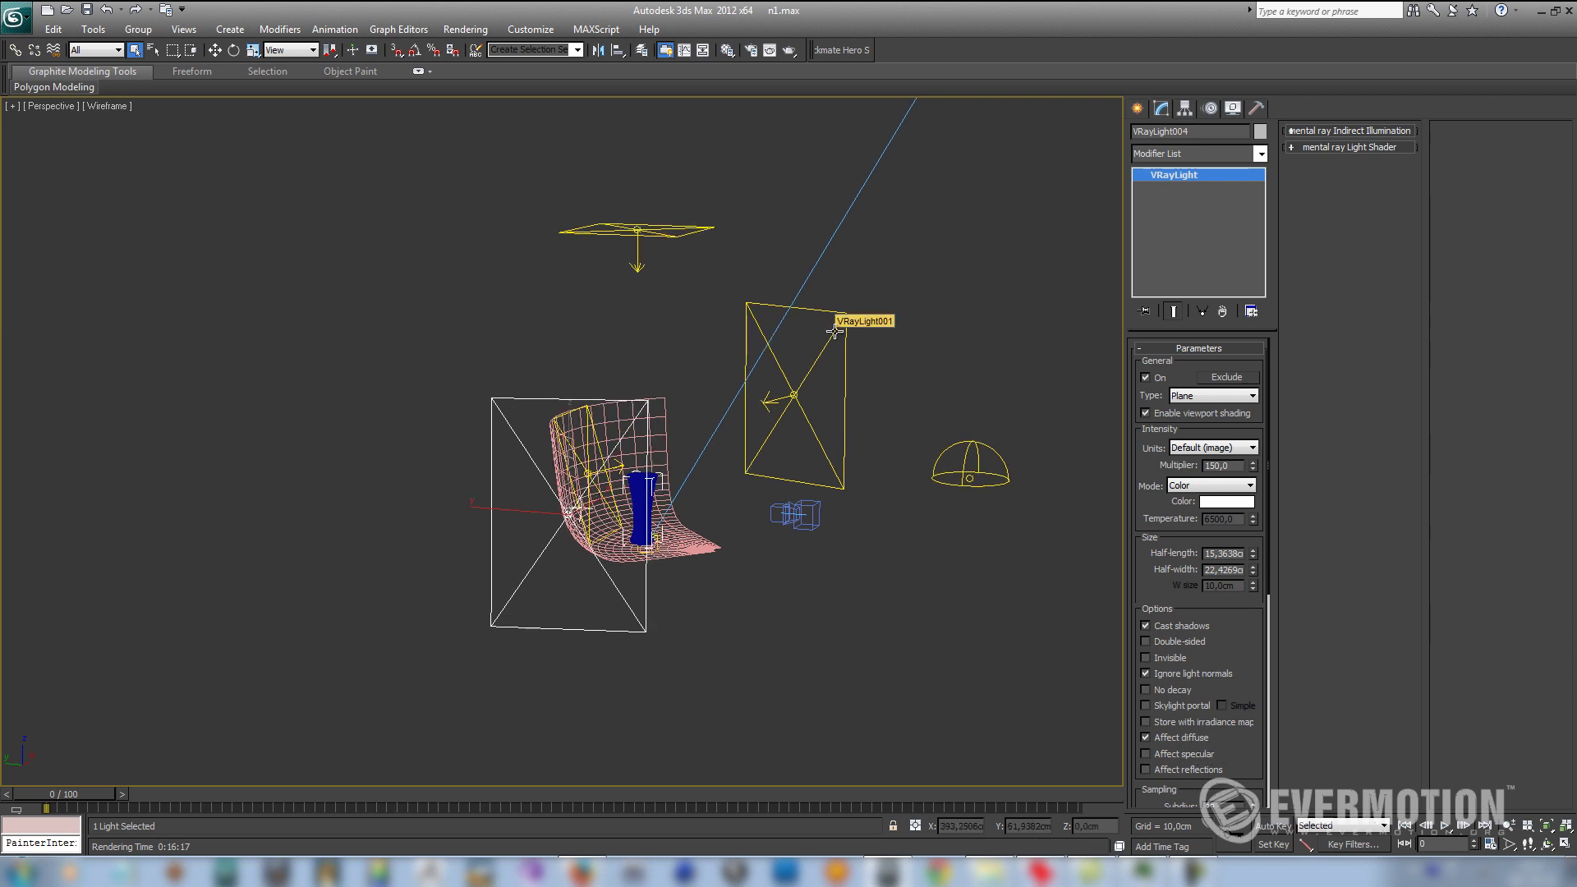
{"action": "middle_click_drag", "start_coordinate": [831, 324], "coordinate": [582, 440], "text": "alt"}
{"action": "scroll", "coordinate": [581, 439], "scroll_direction": "up", "scroll_amount": 3}
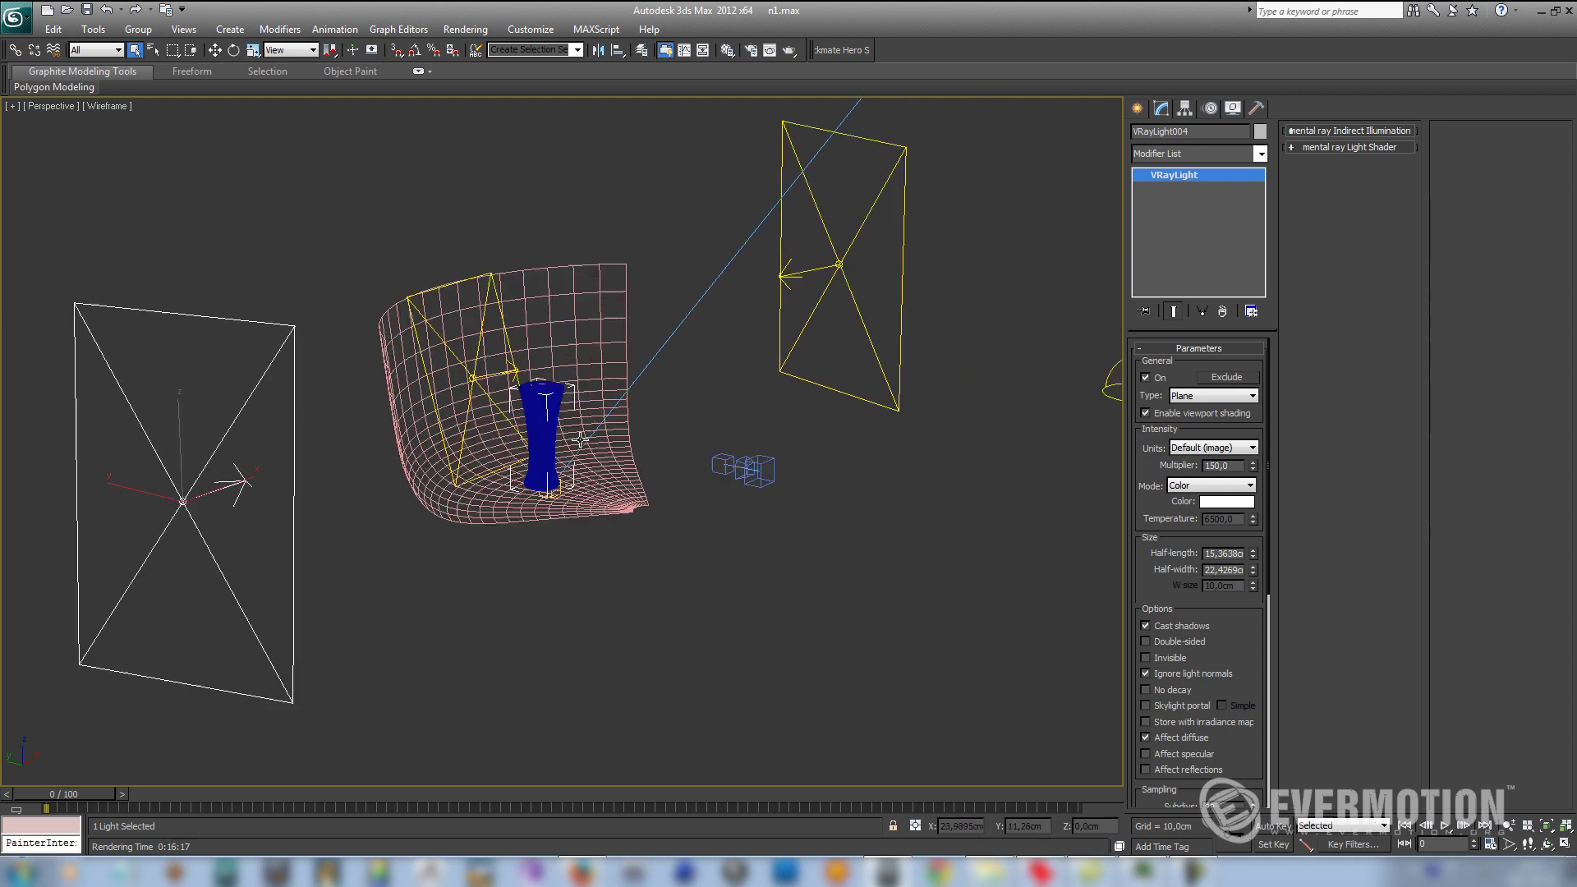
{"action": "scroll", "coordinate": [595, 397], "scroll_direction": "down", "scroll_amount": 5}
{"action": "scroll", "coordinate": [713, 379], "scroll_direction": "up", "scroll_amount": 5}
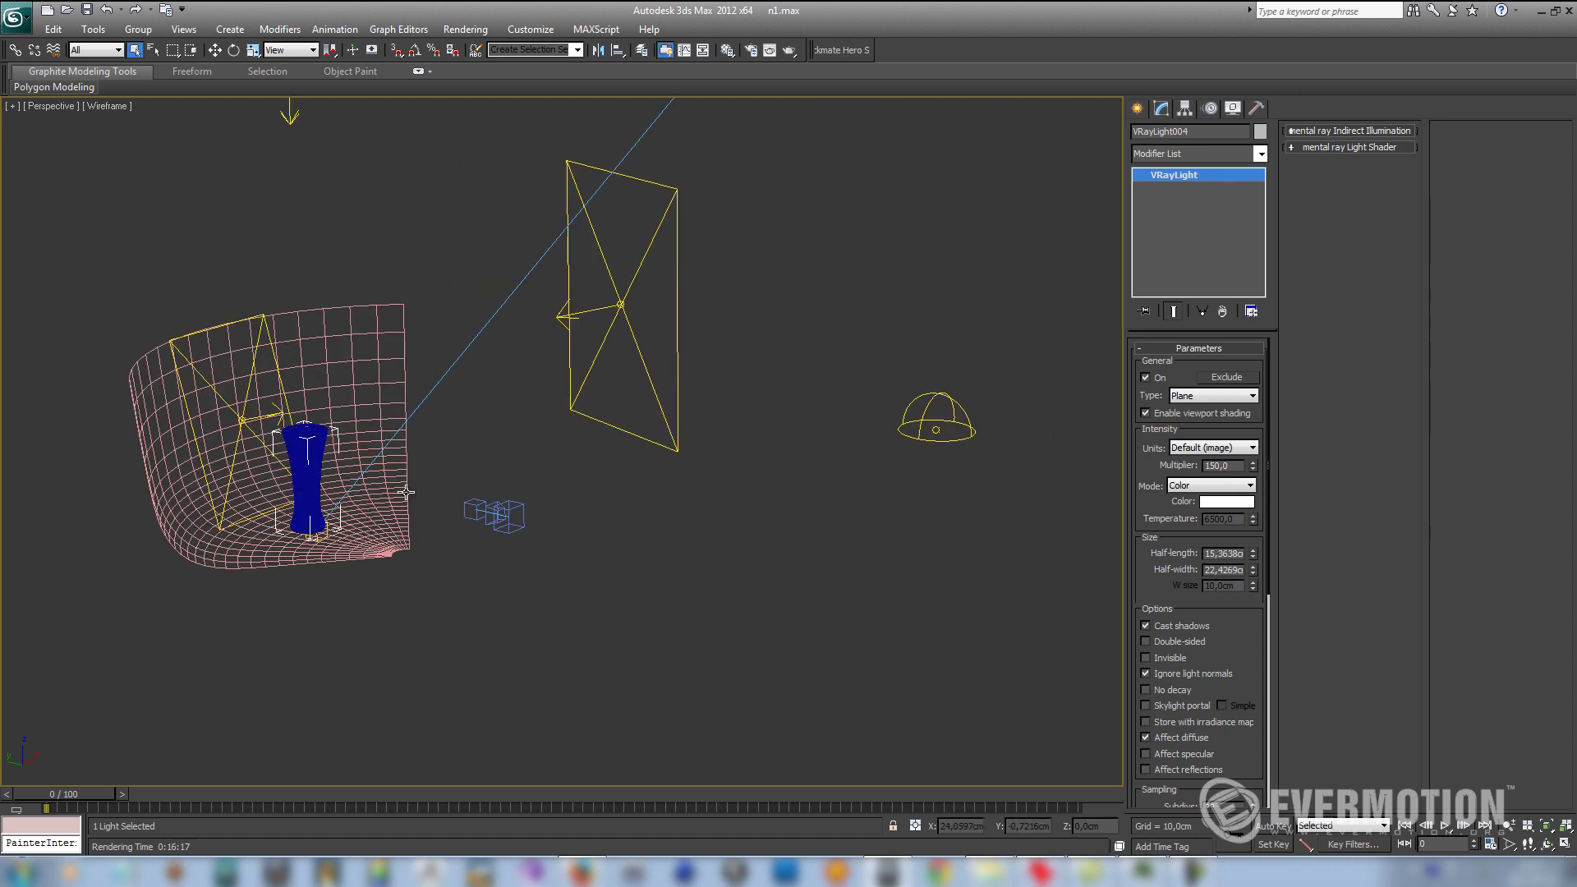
{"action": "scroll", "coordinate": [475, 490], "scroll_direction": "down", "scroll_amount": 4}
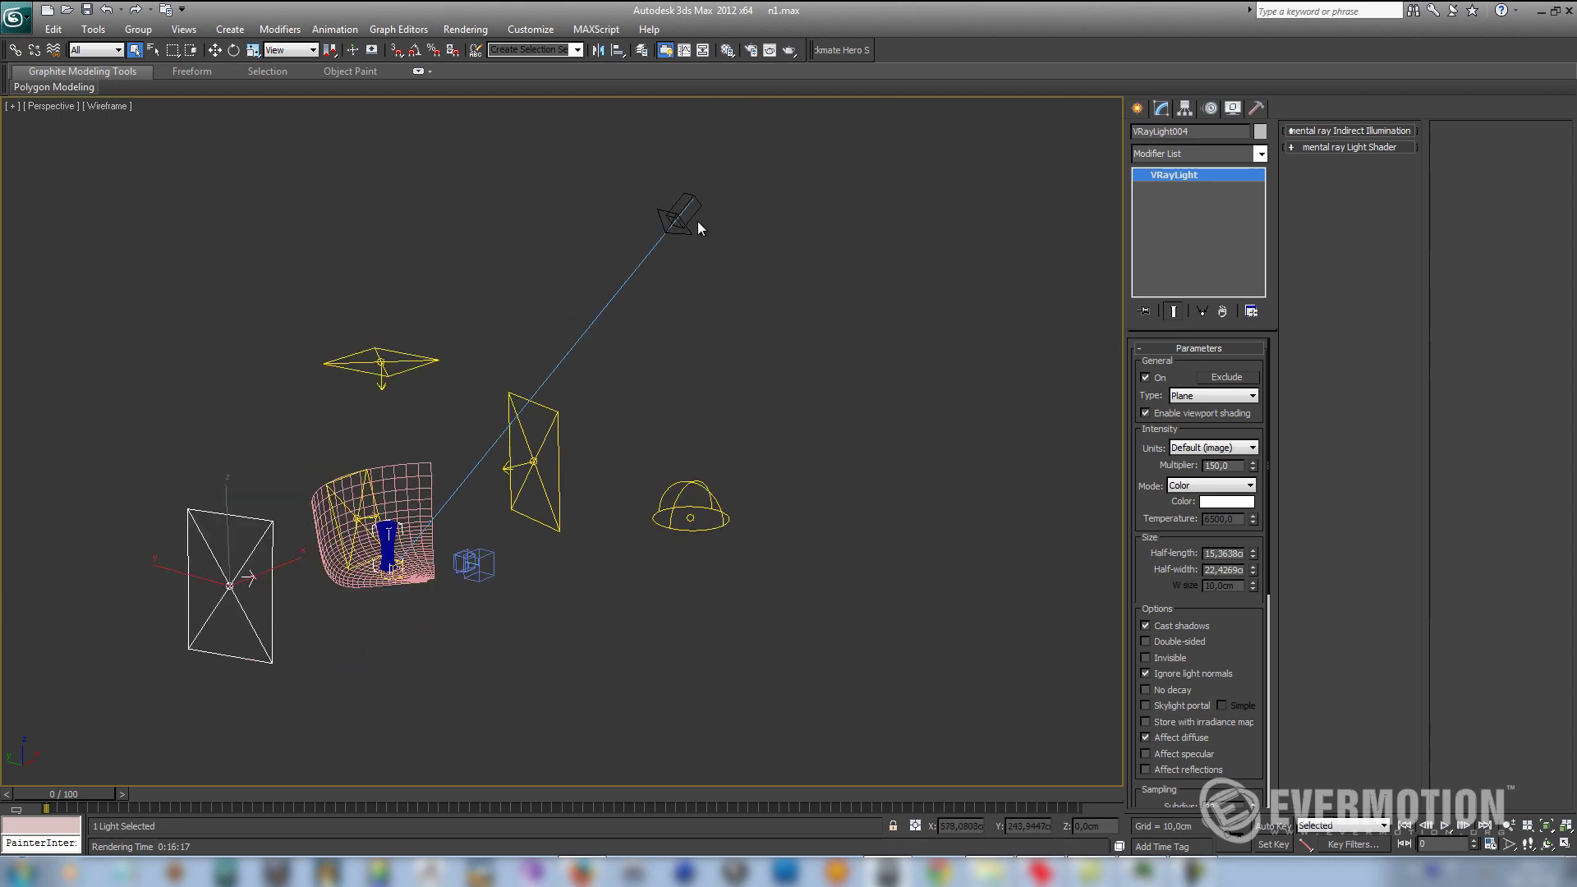
Step: Turn on the target directional light that is aimed at the glass from above
{"action": "left_click", "coordinate": [686, 215]}
{"action": "scroll", "coordinate": [744, 304], "scroll_direction": "up", "scroll_amount": 2}
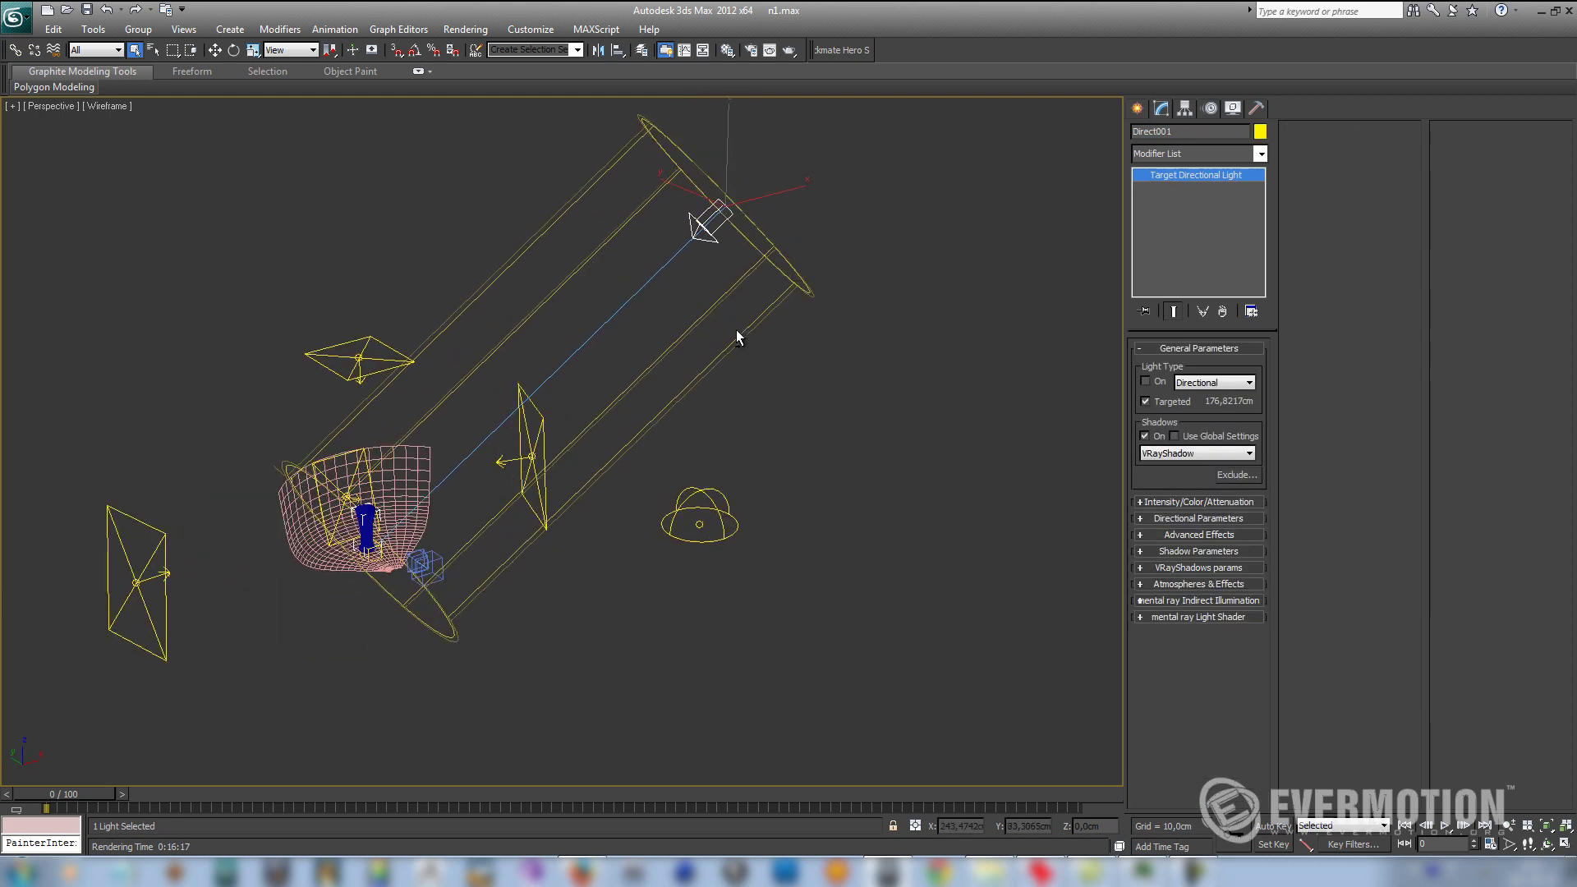
{"action": "left_click", "coordinate": [1146, 381]}
{"action": "scroll", "coordinate": [812, 243], "scroll_direction": "up", "scroll_amount": 4}
{"action": "scroll", "coordinate": [766, 351], "scroll_direction": "down", "scroll_amount": 2}
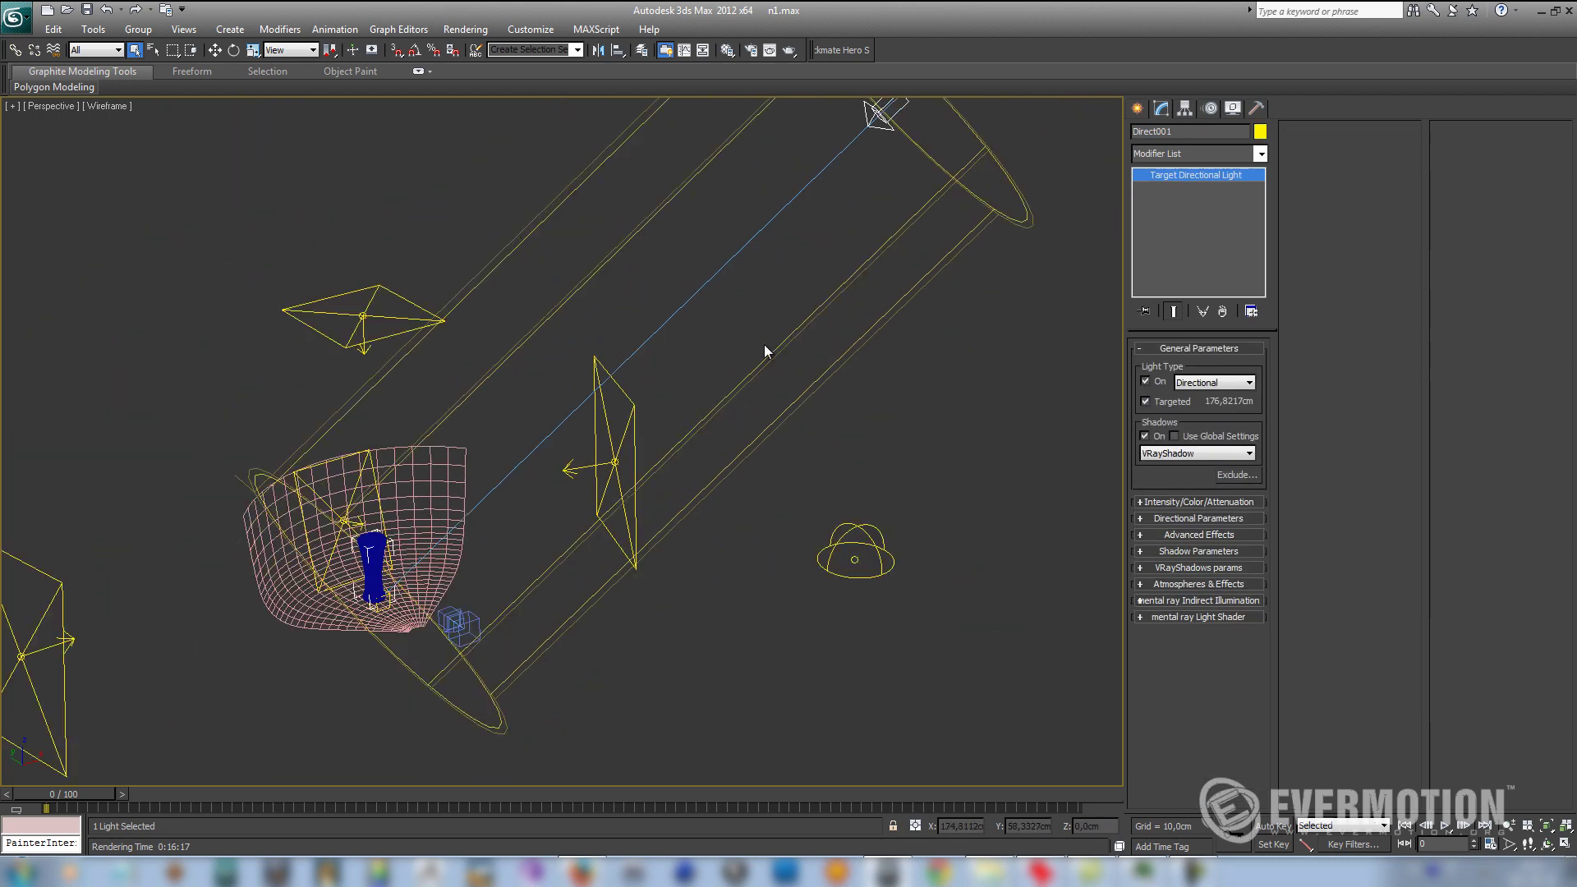
{"action": "middle_click_drag", "start_coordinate": [386, 587], "coordinate": [538, 470]}
{"action": "scroll", "coordinate": [546, 471], "scroll_direction": "up", "scroll_amount": 2}
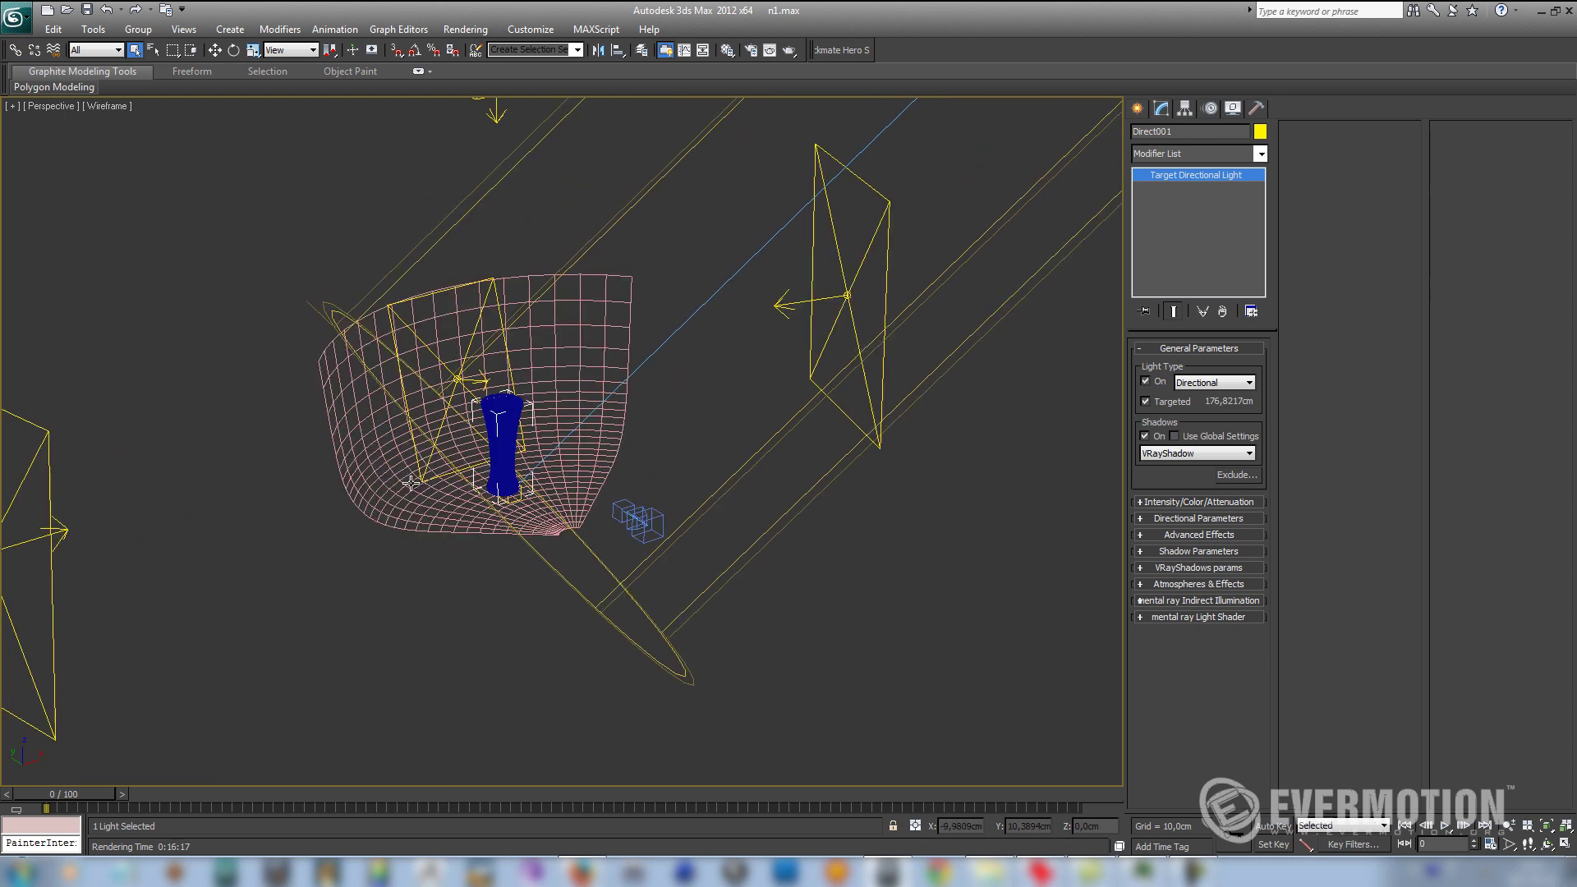
Step: Return the viewport to VRayPhysicalCamera002 and start a new render with the added plane and directional lights
{"action": "left_click", "coordinate": [58, 116]}
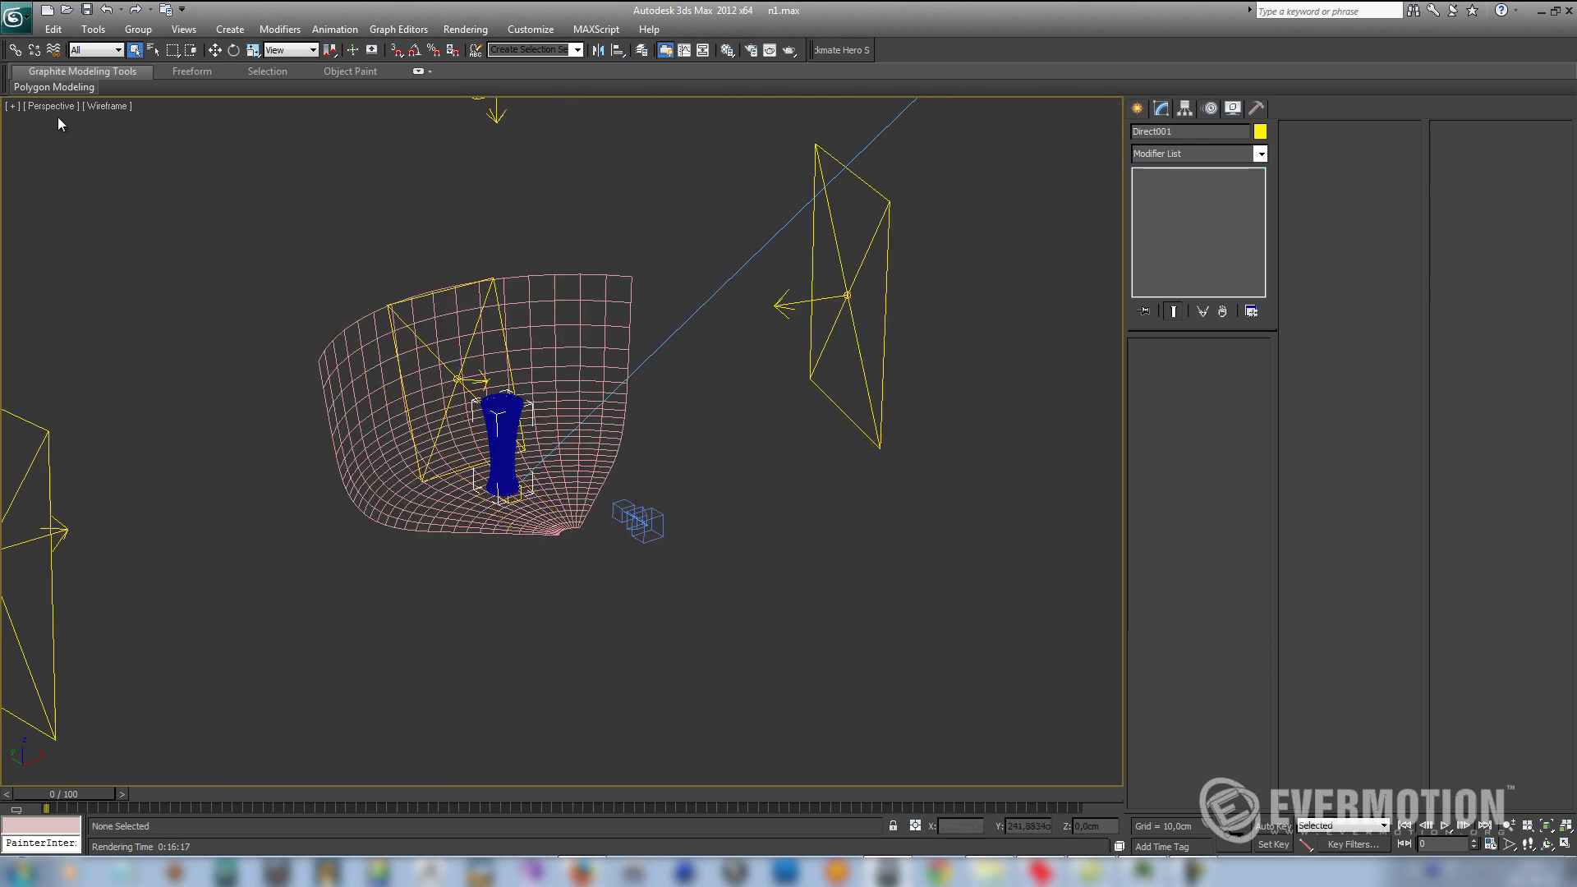
{"action": "left_click", "coordinate": [54, 107]}
{"action": "mouse_move", "coordinate": [164, 125]}
{"action": "left_click", "coordinate": [284, 126]}
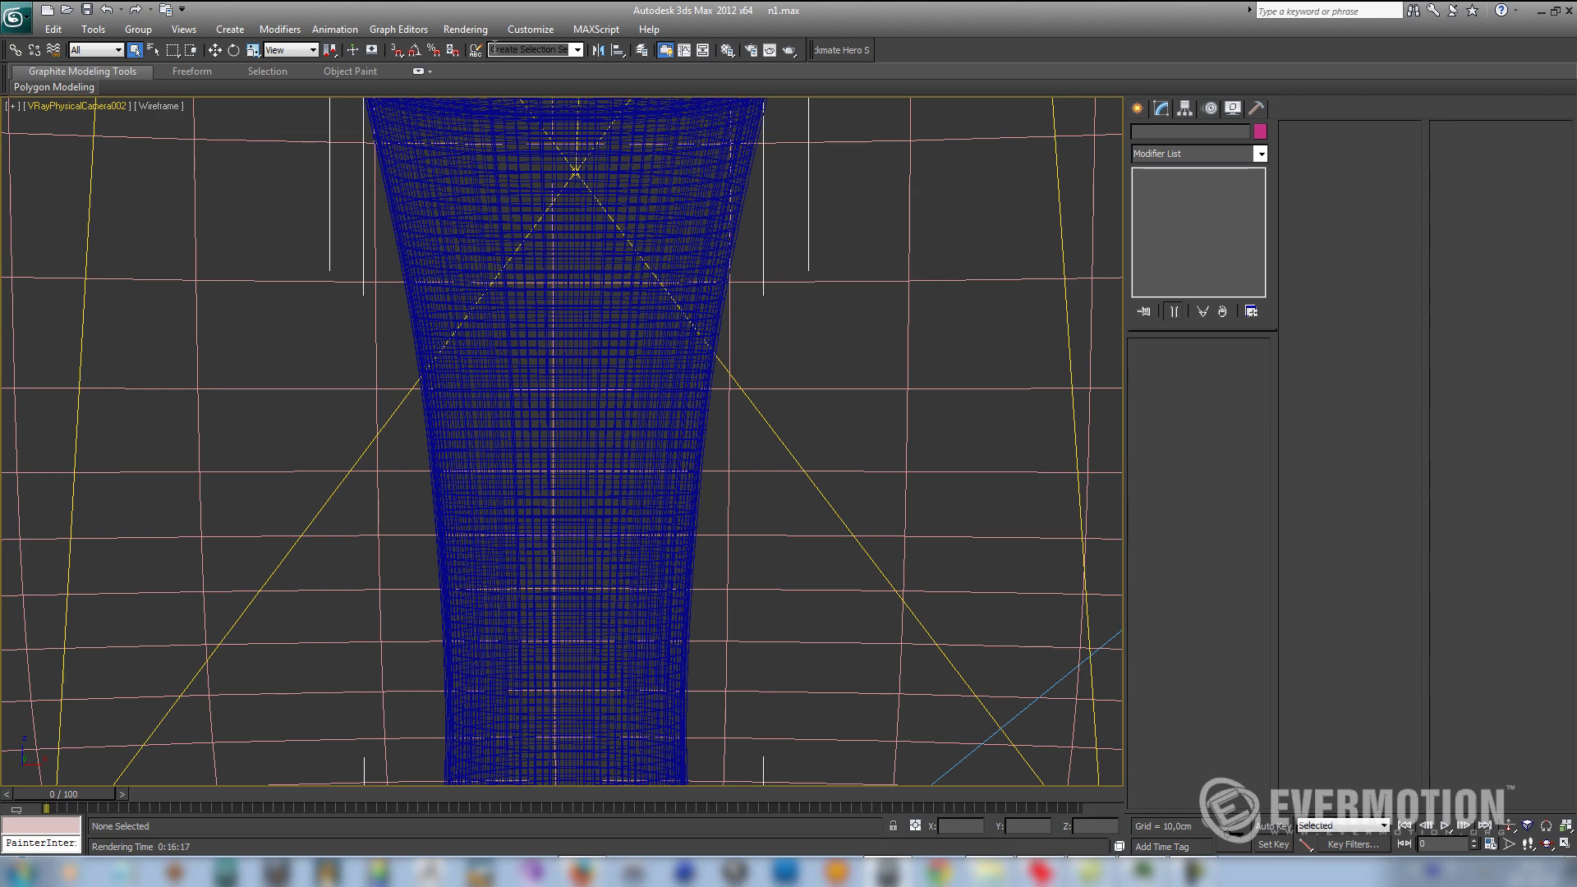
{"action": "left_click", "coordinate": [465, 29]}
{"action": "left_click", "coordinate": [478, 51]}
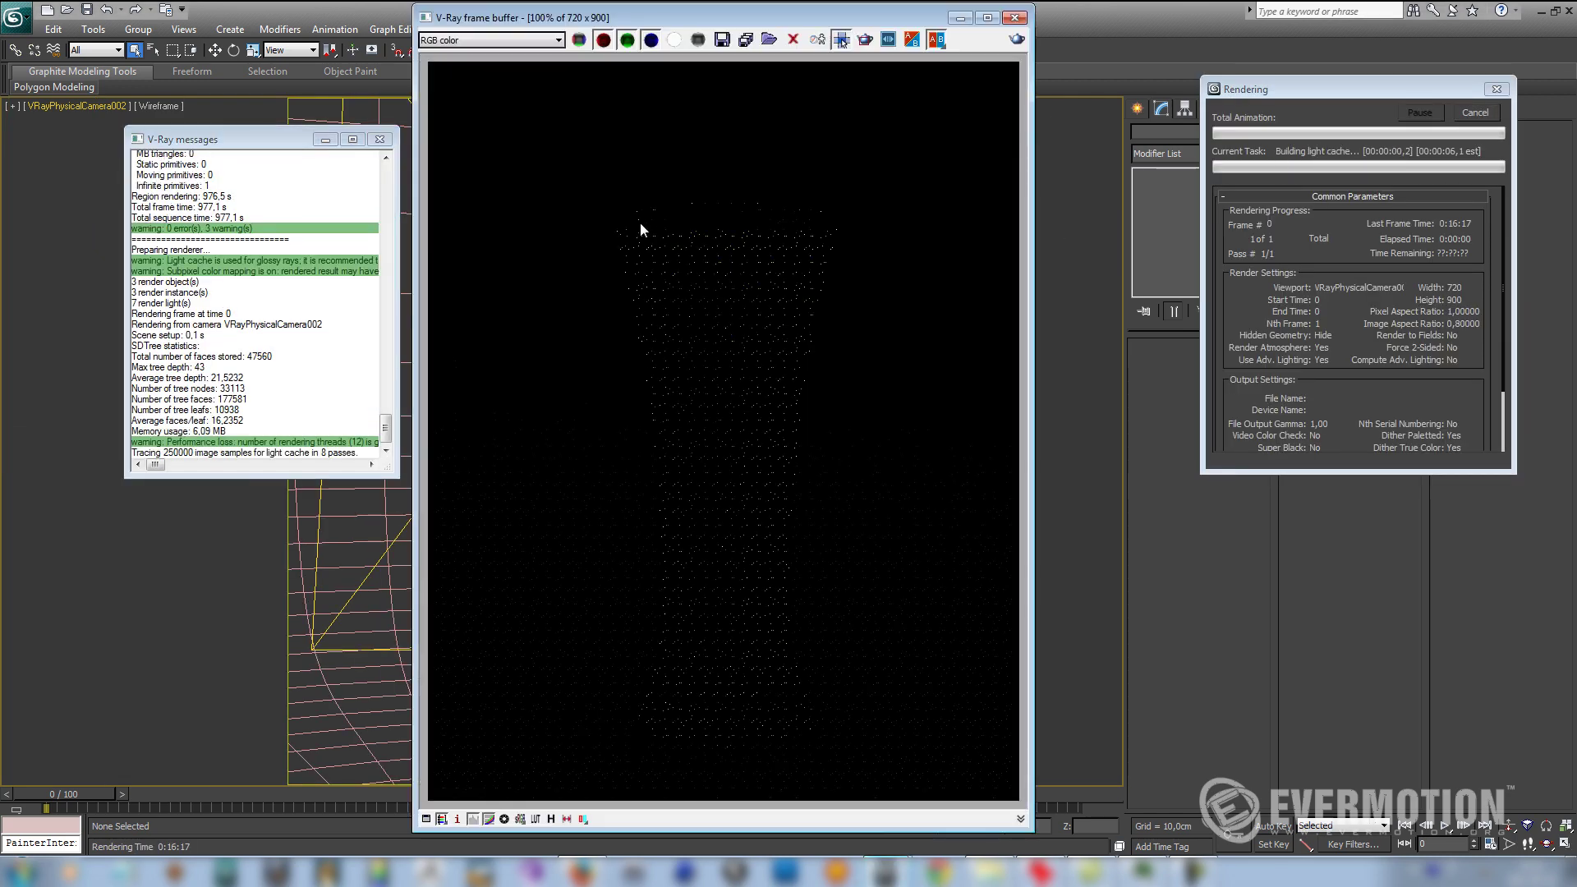